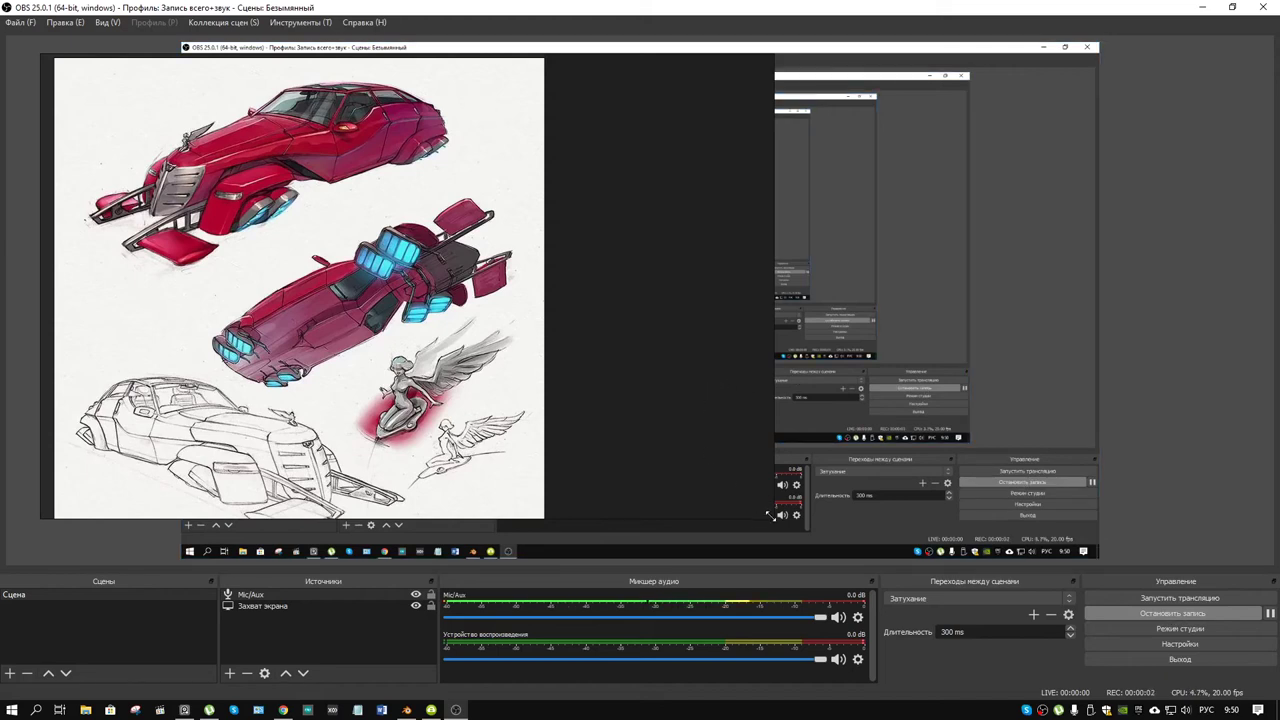
- Resize the screen capture in OBS, then minimise the recorder to reveal the reference sketches
{"action": "left_click_drag", "start_coordinate": [770, 515], "coordinate": [548, 528]}
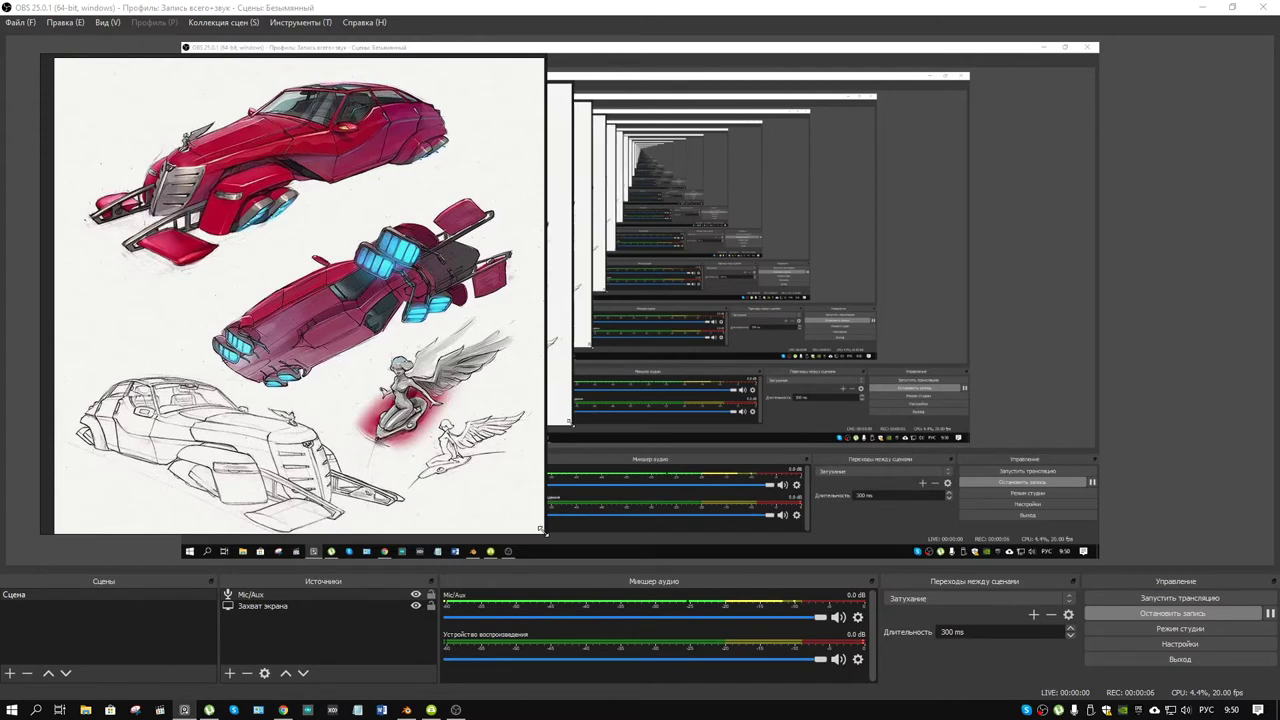
{"action": "left_click", "coordinate": [1198, 8]}
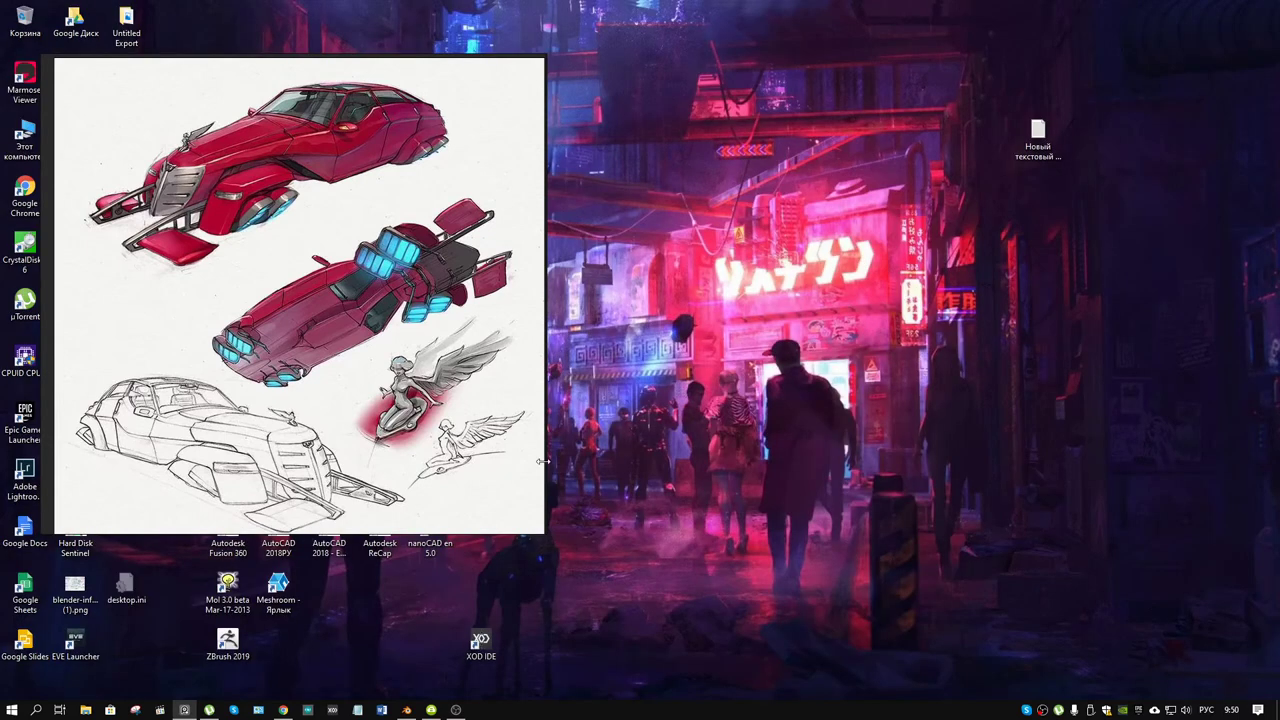
- Bring Blender forward and pan and zoom around the car reference sheet to study the sketches
{"action": "left_click", "coordinate": [406, 710]}
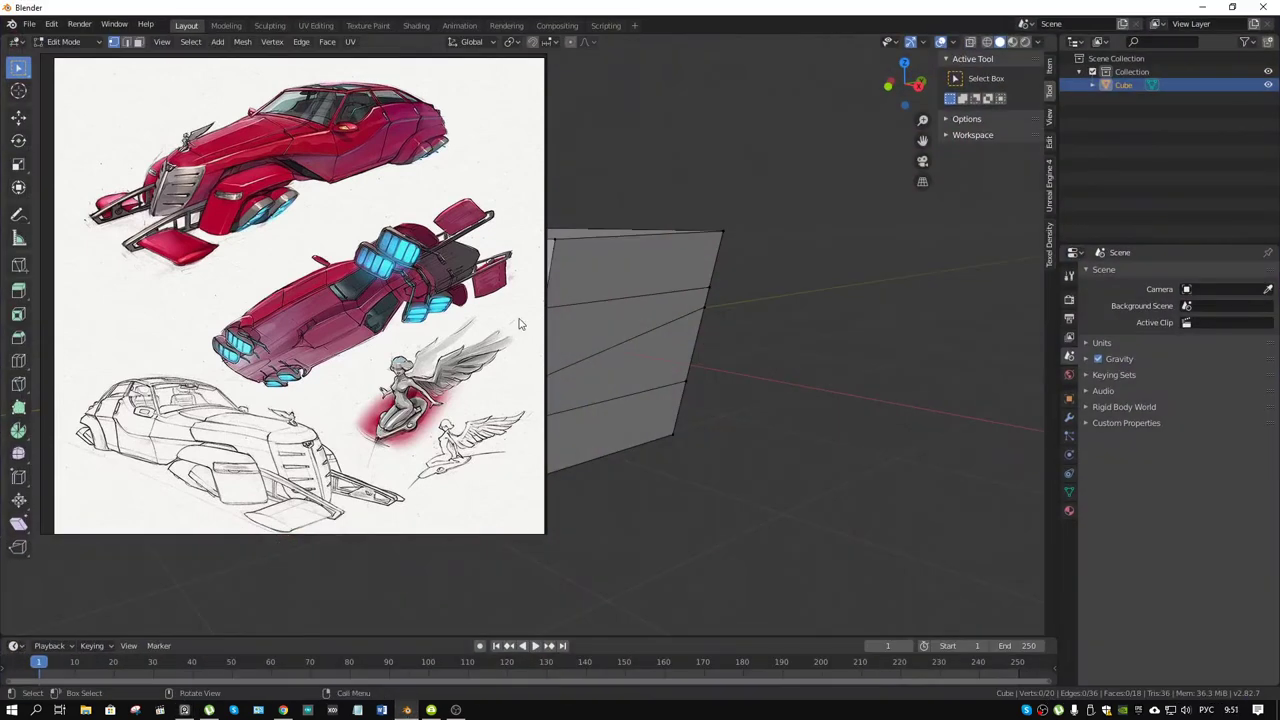
{"action": "left_click_drag", "start_coordinate": [456, 295], "coordinate": [459, 299]}
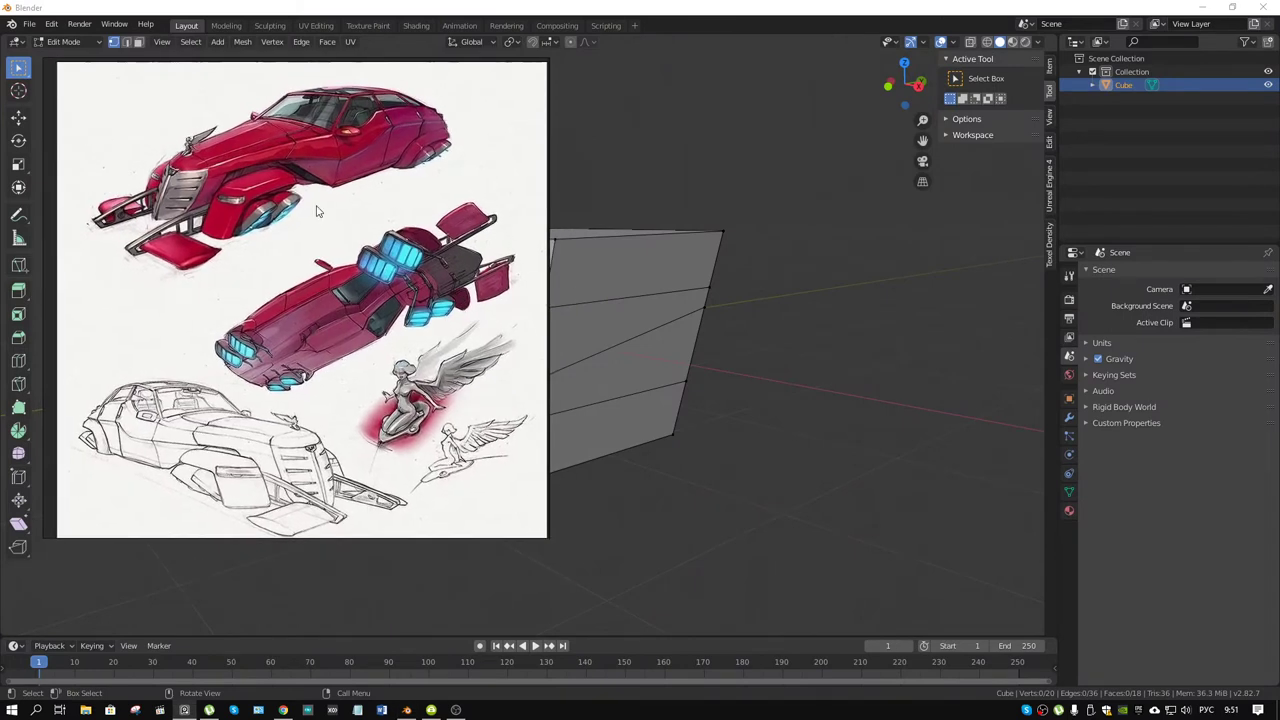
{"action": "scroll", "coordinate": [316, 211], "scroll_direction": "up", "scroll_amount": 3}
{"action": "mouse_move", "coordinate": [328, 186]}
{"action": "middle_mouse_down"}
{"action": "mouse_move", "coordinate": [420, 210]}
{"action": "mouse_move", "coordinate": [401, 279]}
{"action": "mouse_move", "coordinate": [326, 292]}
{"action": "middle_mouse_up"}
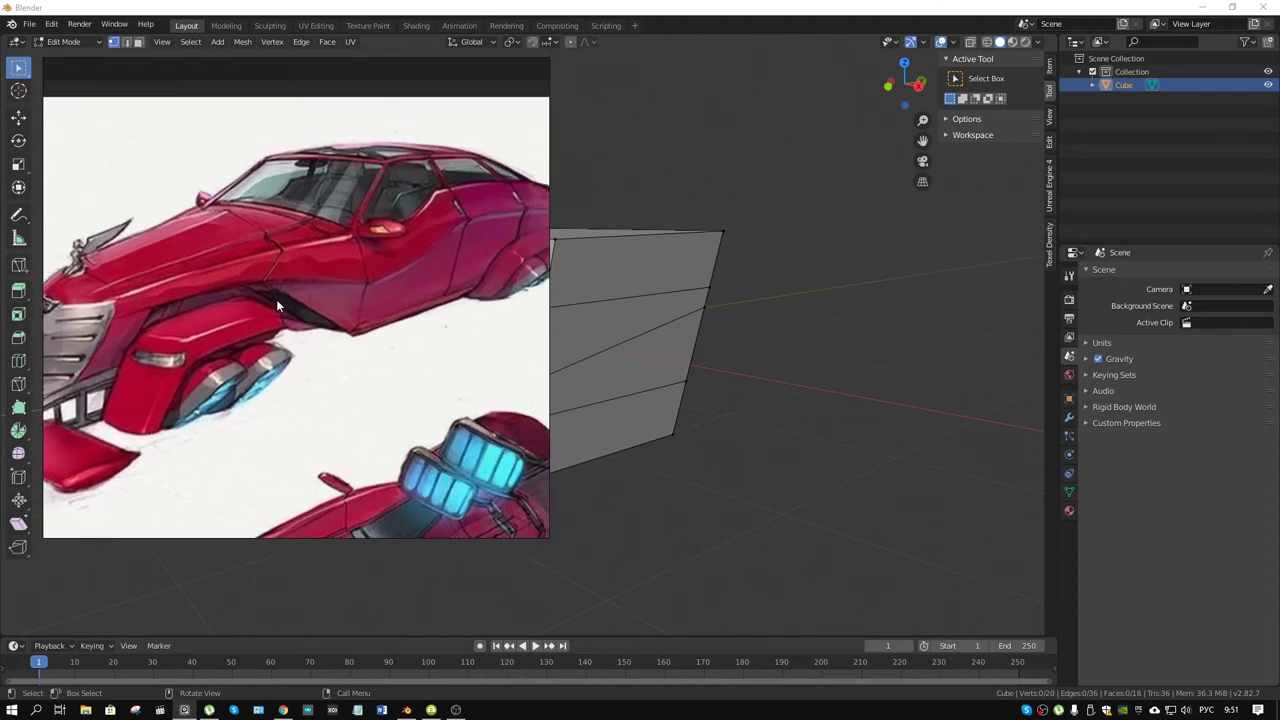
{"action": "scroll", "coordinate": [326, 286], "scroll_direction": "down", "scroll_amount": 3}
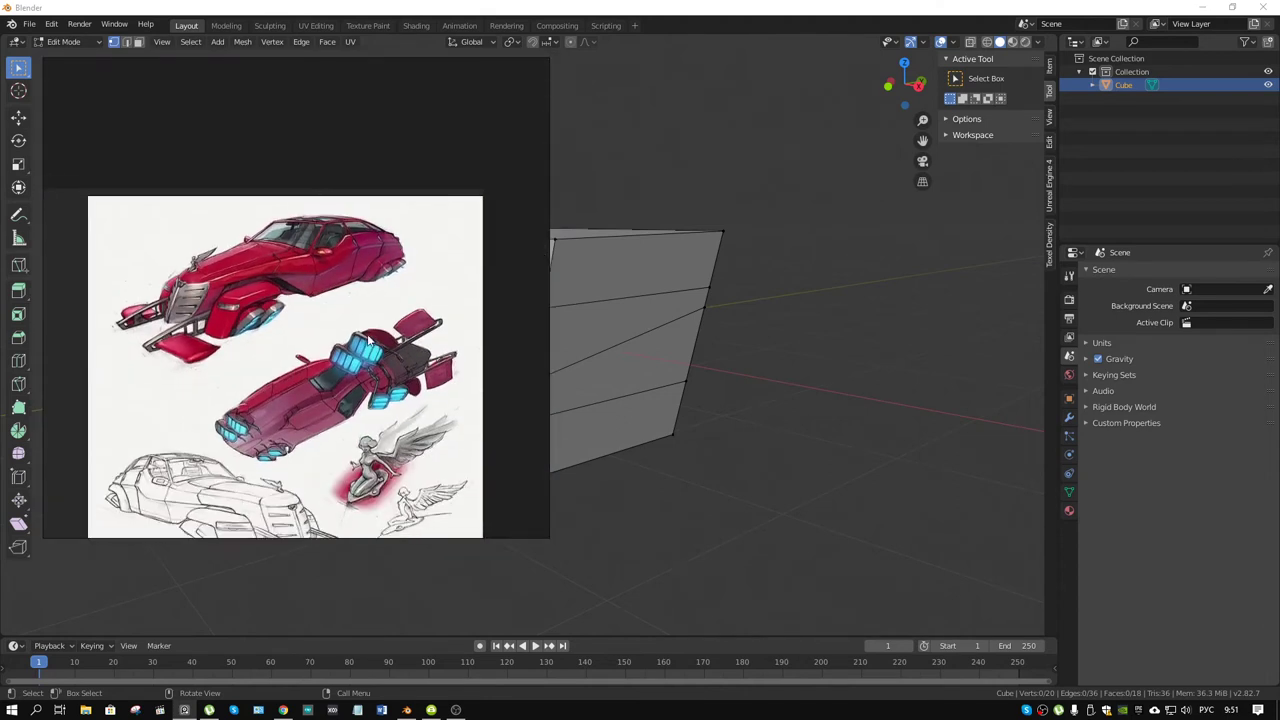
{"action": "mouse_move", "coordinate": [386, 438]}
{"action": "middle_mouse_down"}
{"action": "mouse_move", "coordinate": [367, 263]}
{"action": "mouse_move", "coordinate": [372, 352]}
{"action": "mouse_move", "coordinate": [376, 310]}
{"action": "middle_mouse_up"}
{"action": "scroll", "coordinate": [378, 326], "scroll_direction": "up", "scroll_amount": 2}
{"action": "mouse_move", "coordinate": [390, 388]}
{"action": "middle_mouse_down"}
{"action": "mouse_move", "coordinate": [394, 330]}
{"action": "mouse_move", "coordinate": [320, 345]}
{"action": "middle_mouse_up"}
{"action": "scroll", "coordinate": [394, 330], "scroll_direction": "up", "scroll_amount": 2}
{"action": "scroll", "coordinate": [397, 333], "scroll_direction": "down", "scroll_amount": 1}
{"action": "scroll", "coordinate": [397, 333], "scroll_direction": "down", "scroll_amount": 2}
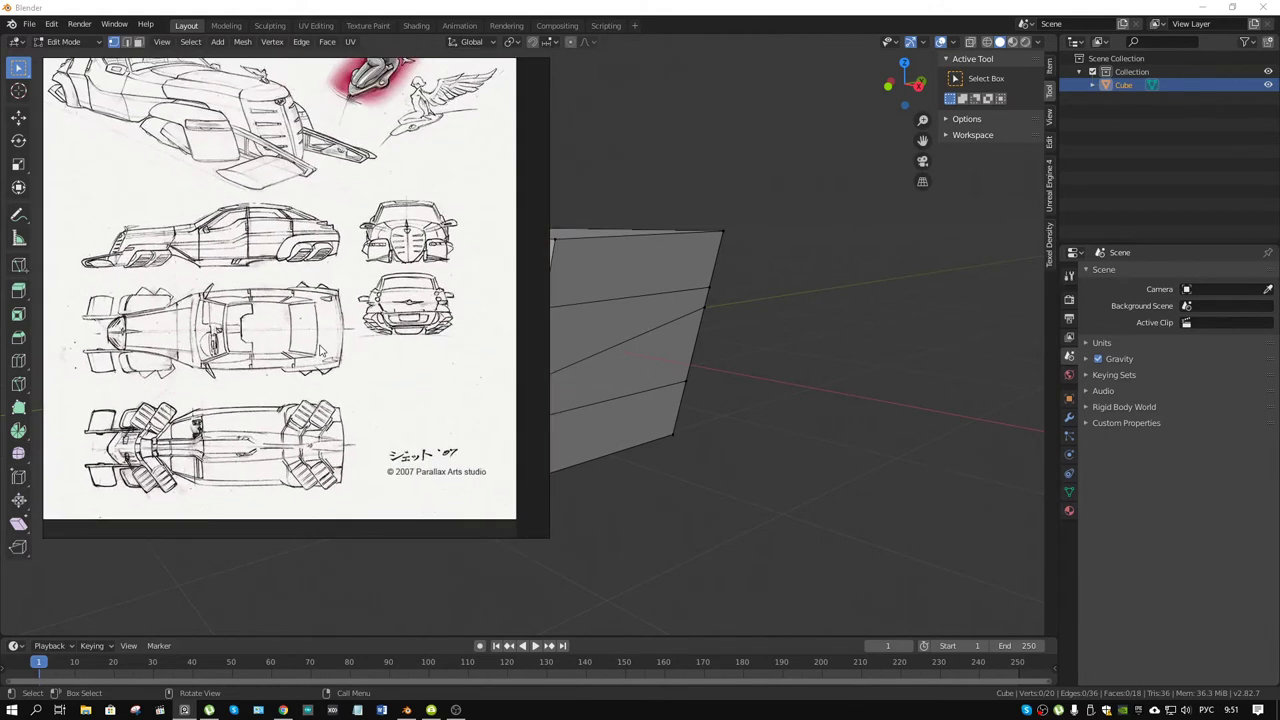
{"action": "scroll", "coordinate": [326, 340], "scroll_direction": "down", "scroll_amount": 2}
{"action": "scroll", "coordinate": [327, 340], "scroll_direction": "up", "scroll_amount": 1}
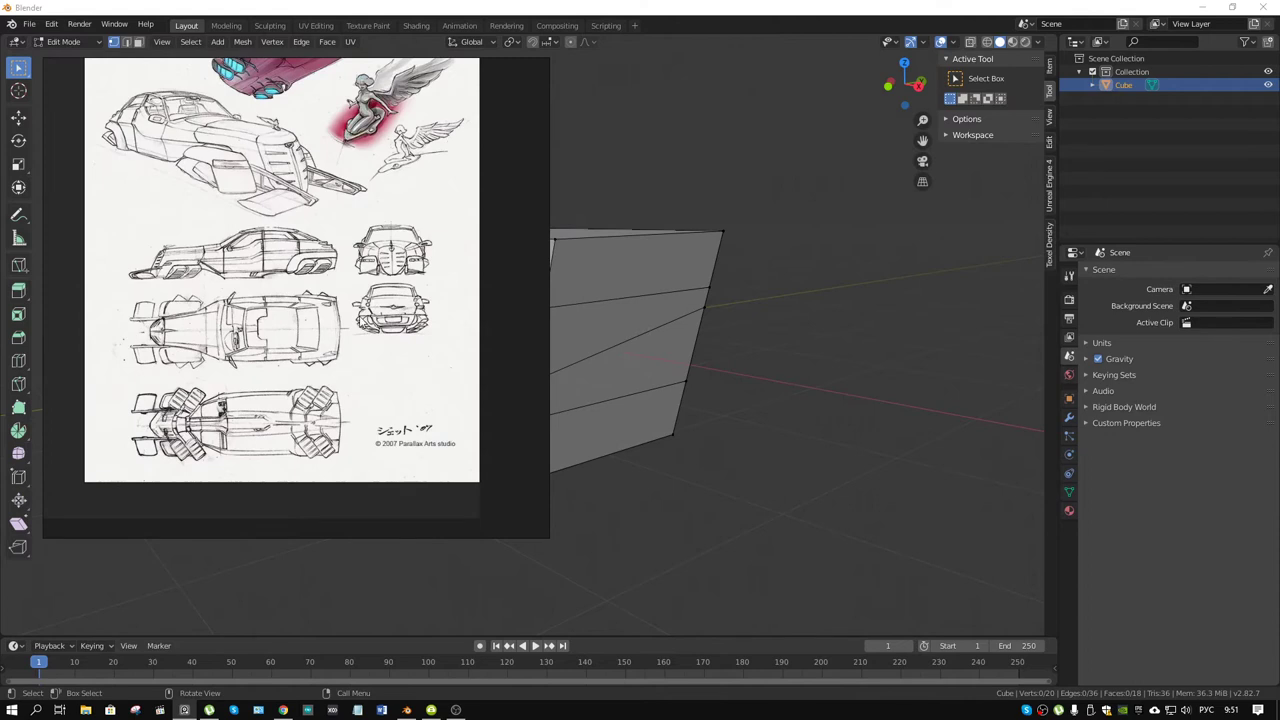
{"action": "middle_click_drag", "start_coordinate": [358, 303], "coordinate": [323, 342]}
{"action": "scroll", "coordinate": [323, 342], "scroll_direction": "down", "scroll_amount": 2}
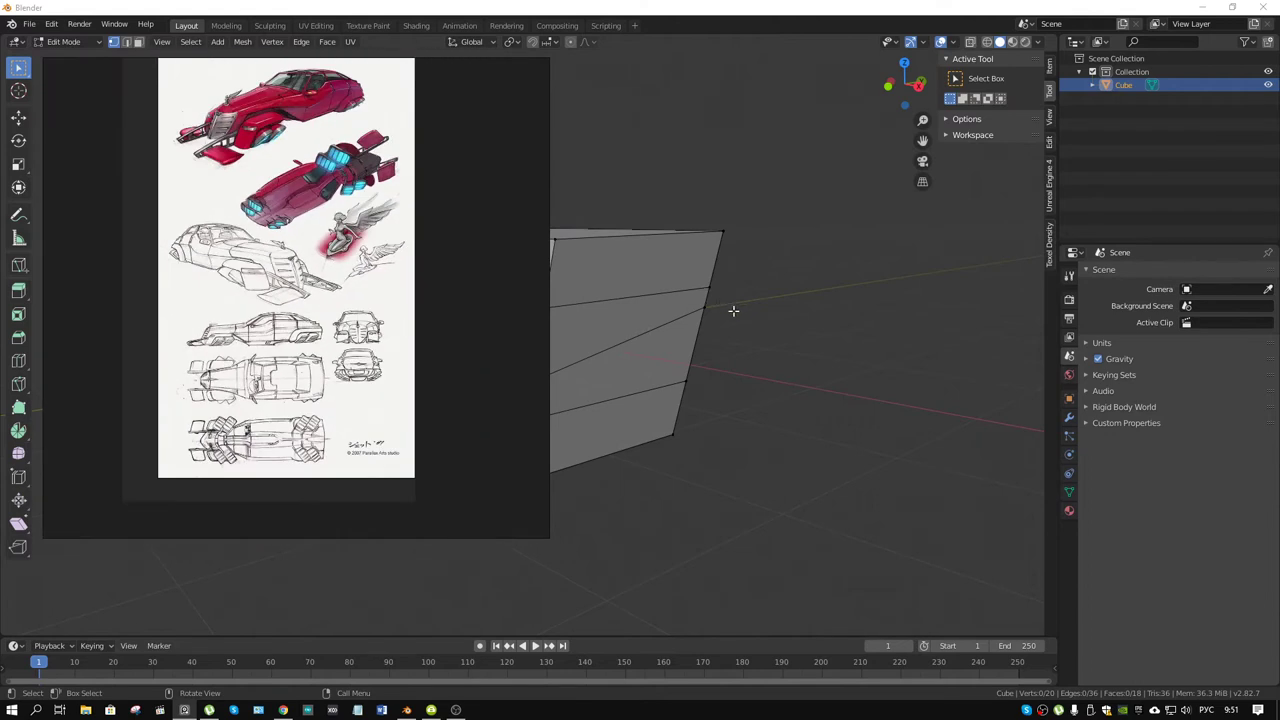
- Widen the 3D viewport over the side panels and orbit around the default cube
{"action": "middle_click_drag", "start_coordinate": [733, 311], "coordinate": [714, 311]}
{"action": "middle_click_drag", "start_coordinate": [654, 346], "coordinate": [940, 360]}
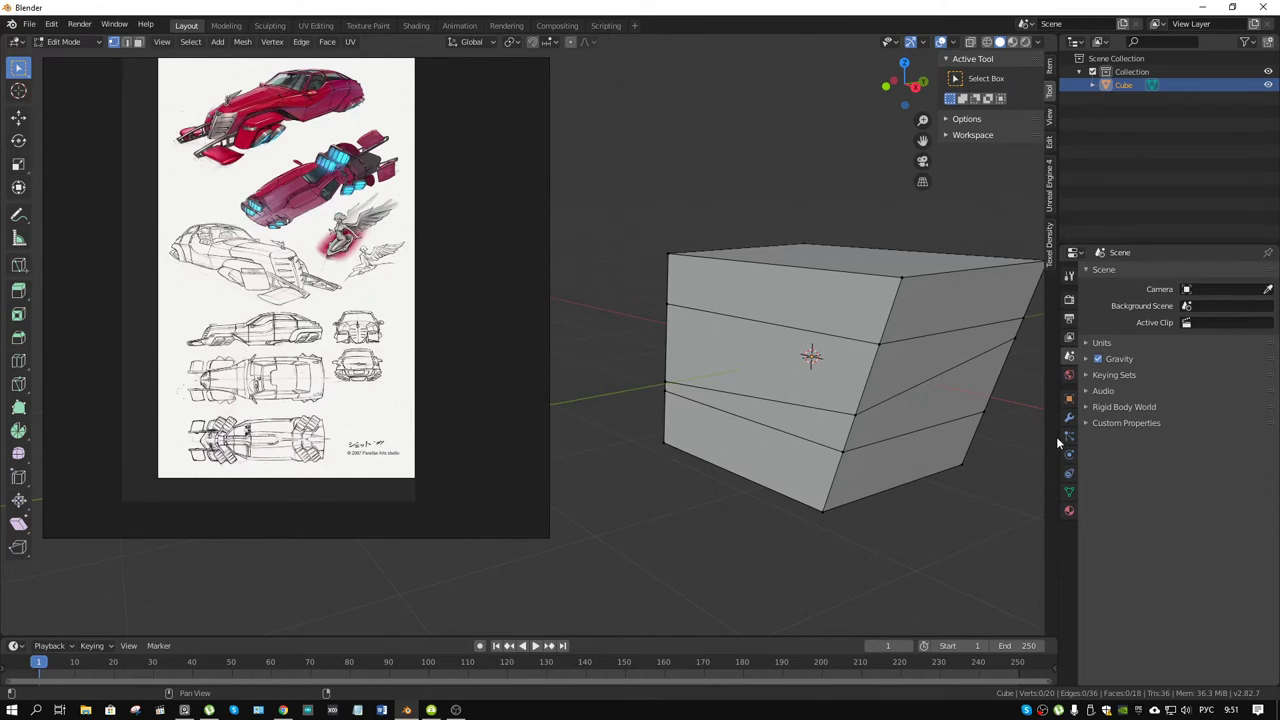
{"action": "left_click_drag", "start_coordinate": [1058, 443], "coordinate": [1247, 443]}
{"action": "middle_click_drag", "start_coordinate": [940, 360], "coordinate": [894, 362]}
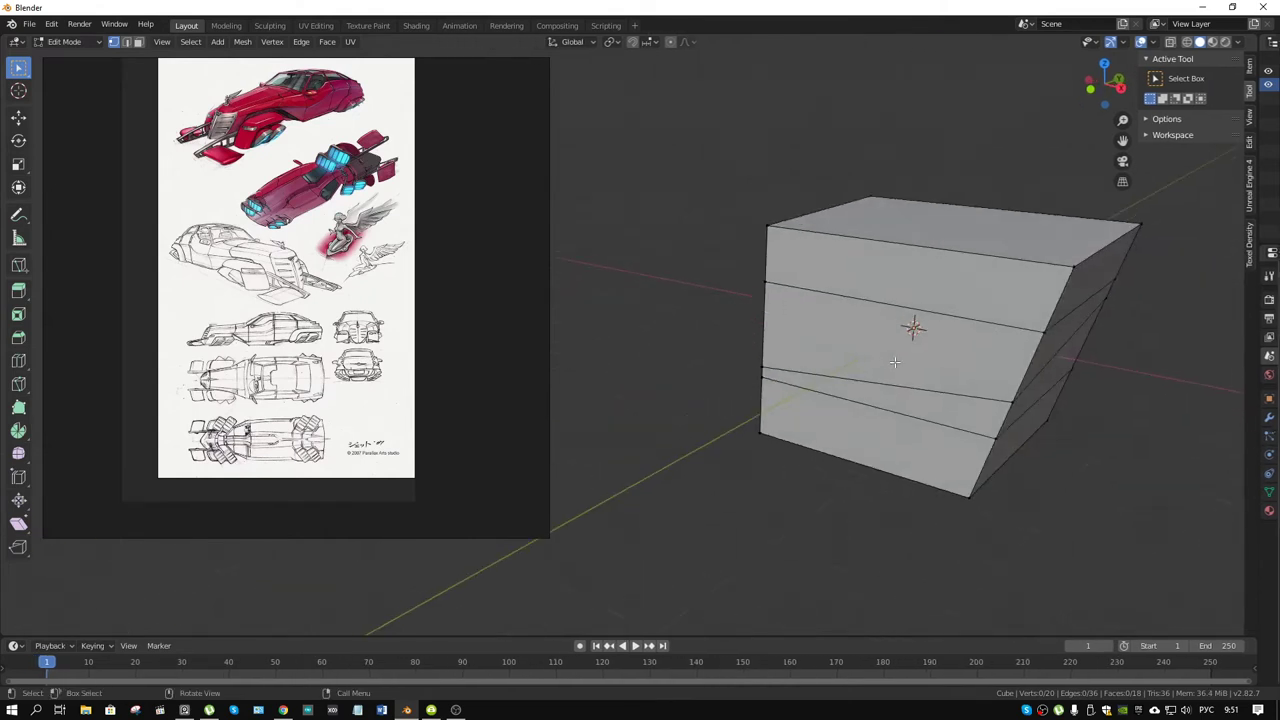
- Switch to Object Mode and delete the default cube
{"action": "key", "text": "ctrl+Tab"}
{"action": "left_click", "coordinate": [808, 371]}
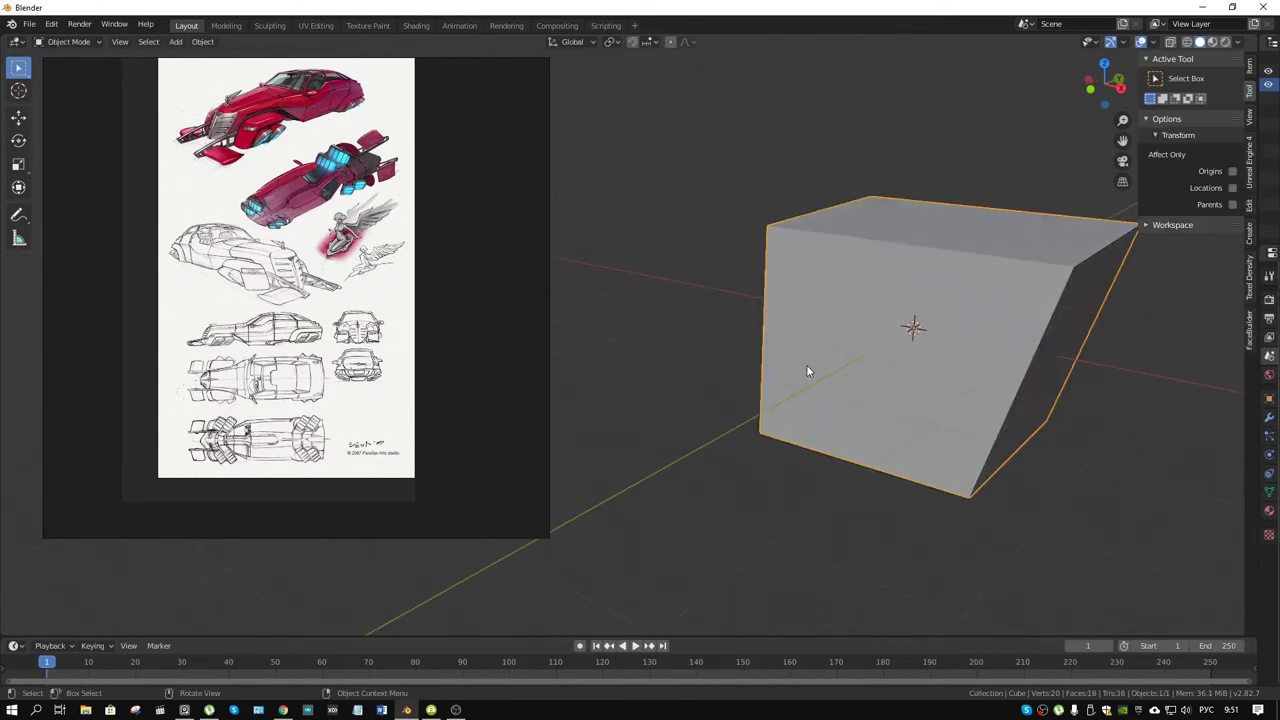
{"action": "key", "text": "x"}
{"action": "left_click", "coordinate": [790, 365]}
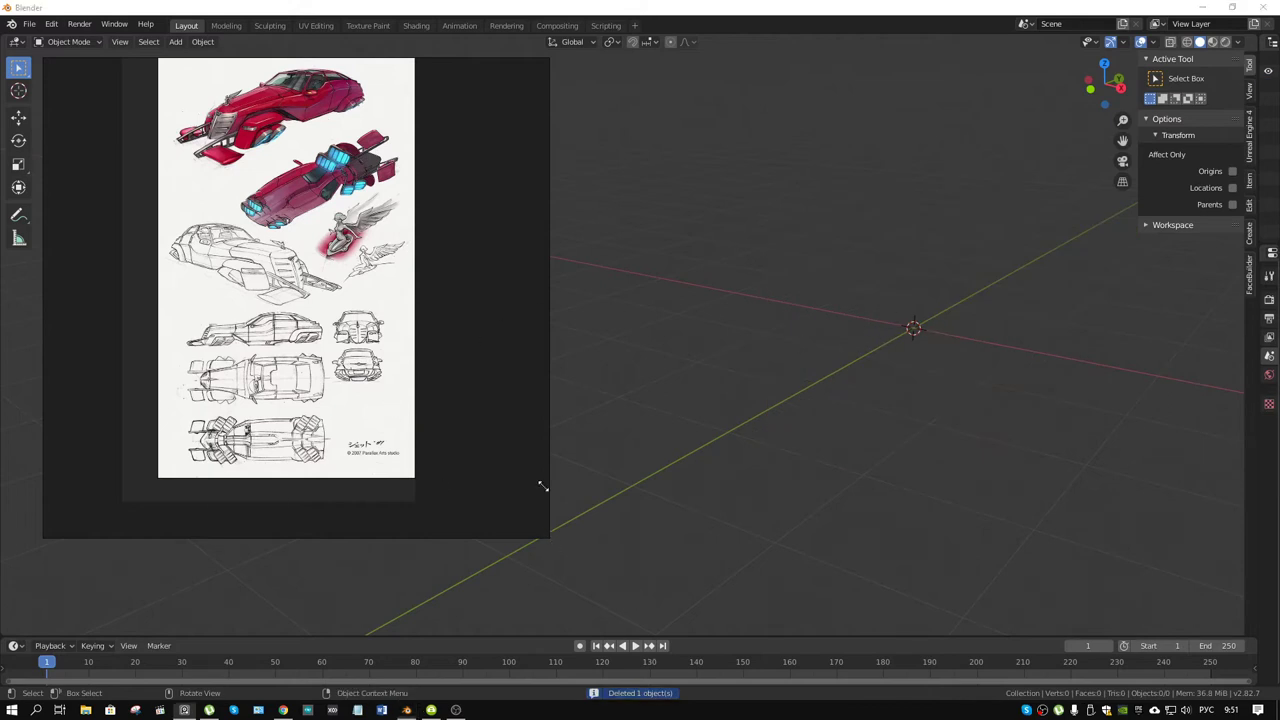
- Shrink the reference image window, zoom into the red car sketch and move it lower
{"action": "left_click_drag", "start_coordinate": [550, 540], "coordinate": [542, 342]}
{"action": "scroll", "coordinate": [450, 205], "scroll_direction": "up", "scroll_amount": 2}
{"action": "scroll", "coordinate": [374, 270], "scroll_direction": "up", "scroll_amount": 2}
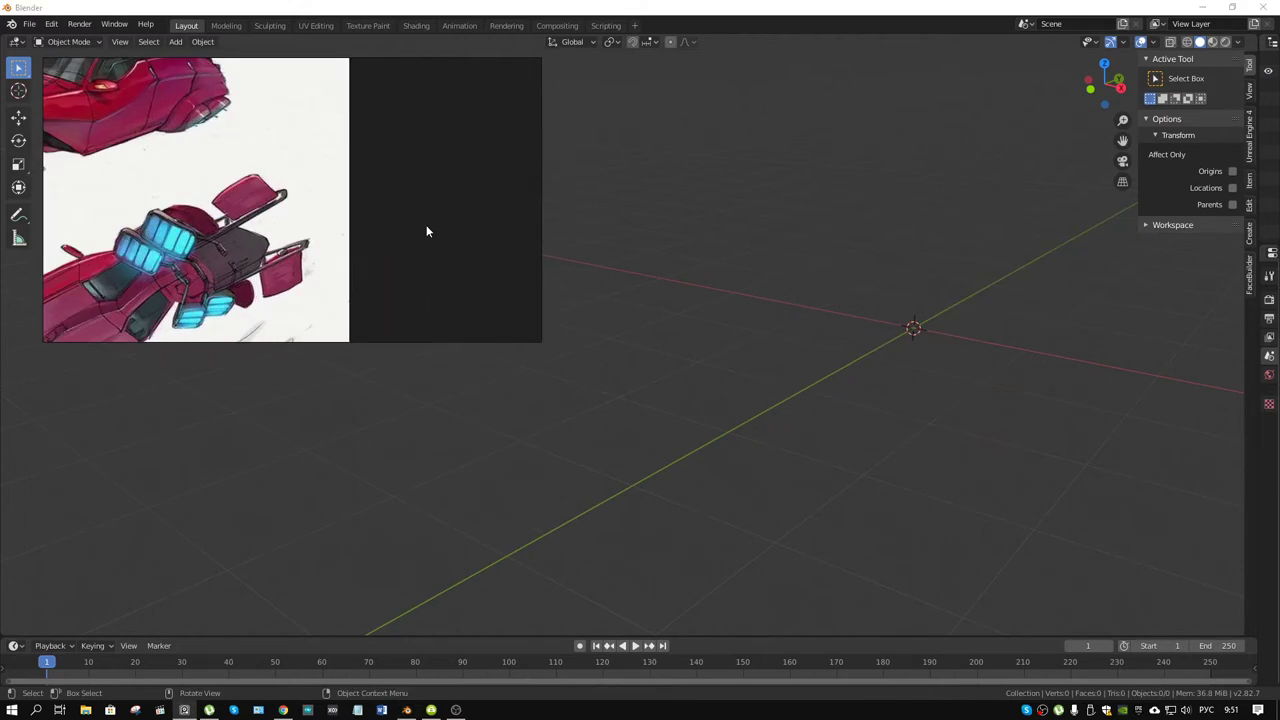
{"action": "mouse_move", "coordinate": [460, 209]}
{"action": "left_mouse_down"}
{"action": "mouse_move", "coordinate": [417, 351]}
{"action": "mouse_move", "coordinate": [451, 423]}
{"action": "mouse_move", "coordinate": [411, 412]}
{"action": "mouse_move", "coordinate": [545, 432]}
{"action": "left_mouse_up"}
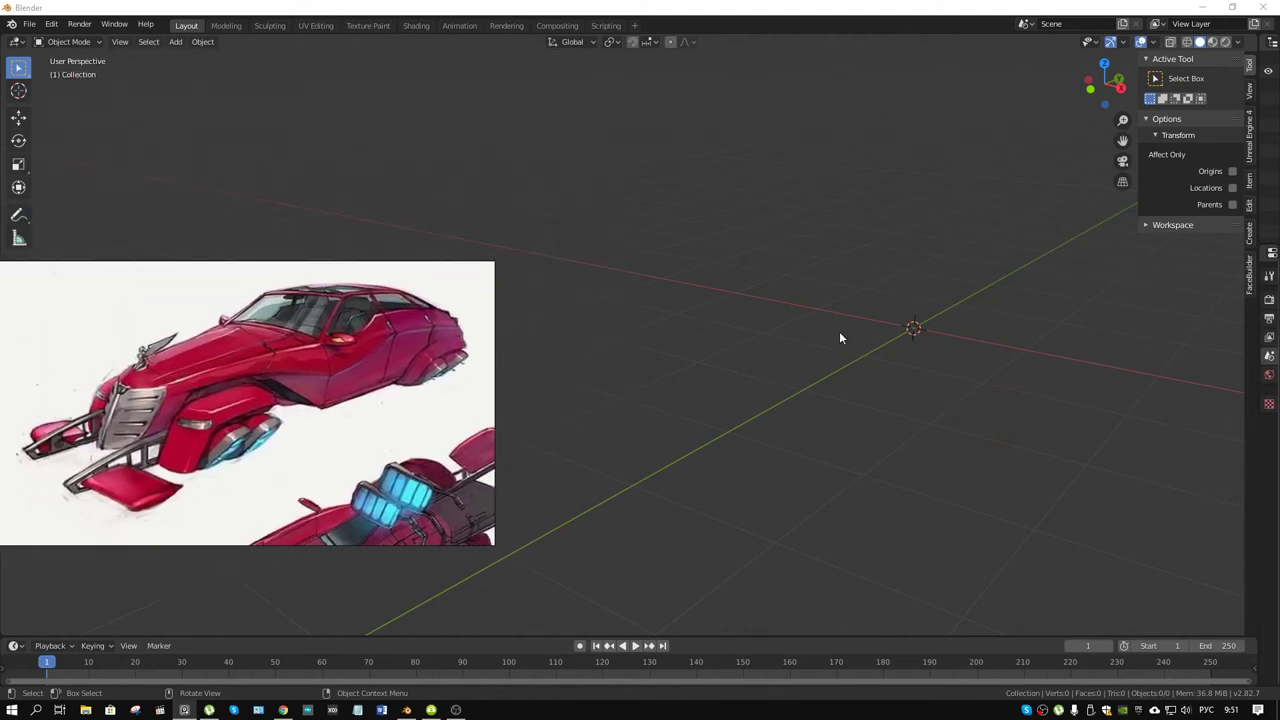
- Add a new cube mesh at the origin with Shift+A and orbit around it
{"action": "mouse_move", "coordinate": [839, 334]}
{"action": "middle_mouse_down"}
{"action": "mouse_move", "coordinate": [757, 326]}
{"action": "mouse_move", "coordinate": [920, 371]}
{"action": "mouse_move", "coordinate": [876, 398]}
{"action": "middle_mouse_up"}
{"action": "key", "text": "shift+a"}
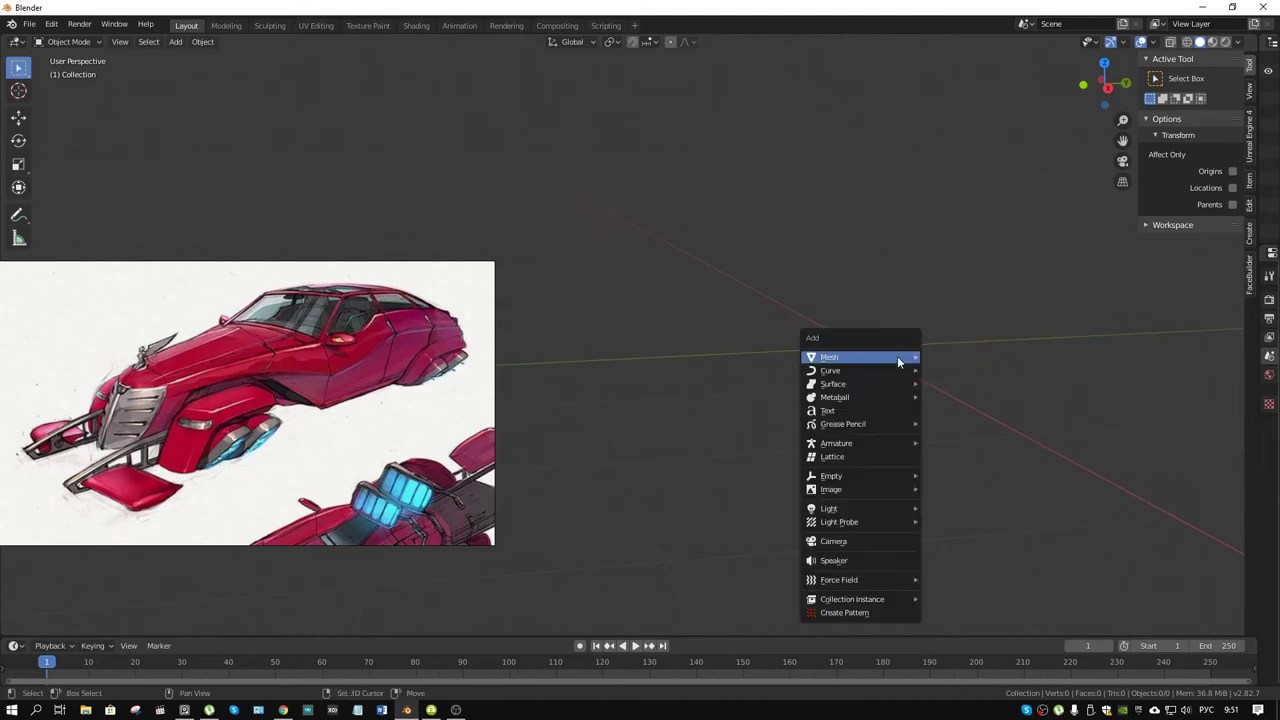
{"action": "mouse_move", "coordinate": [860, 357]}
{"action": "left_click", "coordinate": [975, 369]}
{"action": "mouse_move", "coordinate": [977, 376]}
{"action": "middle_mouse_down"}
{"action": "mouse_move", "coordinate": [857, 329]}
{"action": "mouse_move", "coordinate": [817, 340]}
{"action": "mouse_move", "coordinate": [867, 314]}
{"action": "mouse_move", "coordinate": [797, 340]}
{"action": "mouse_move", "coordinate": [820, 286]}
{"action": "mouse_move", "coordinate": [812, 308]}
{"action": "middle_mouse_up"}
{"action": "scroll", "coordinate": [817, 340], "scroll_direction": "down", "scroll_amount": 3}
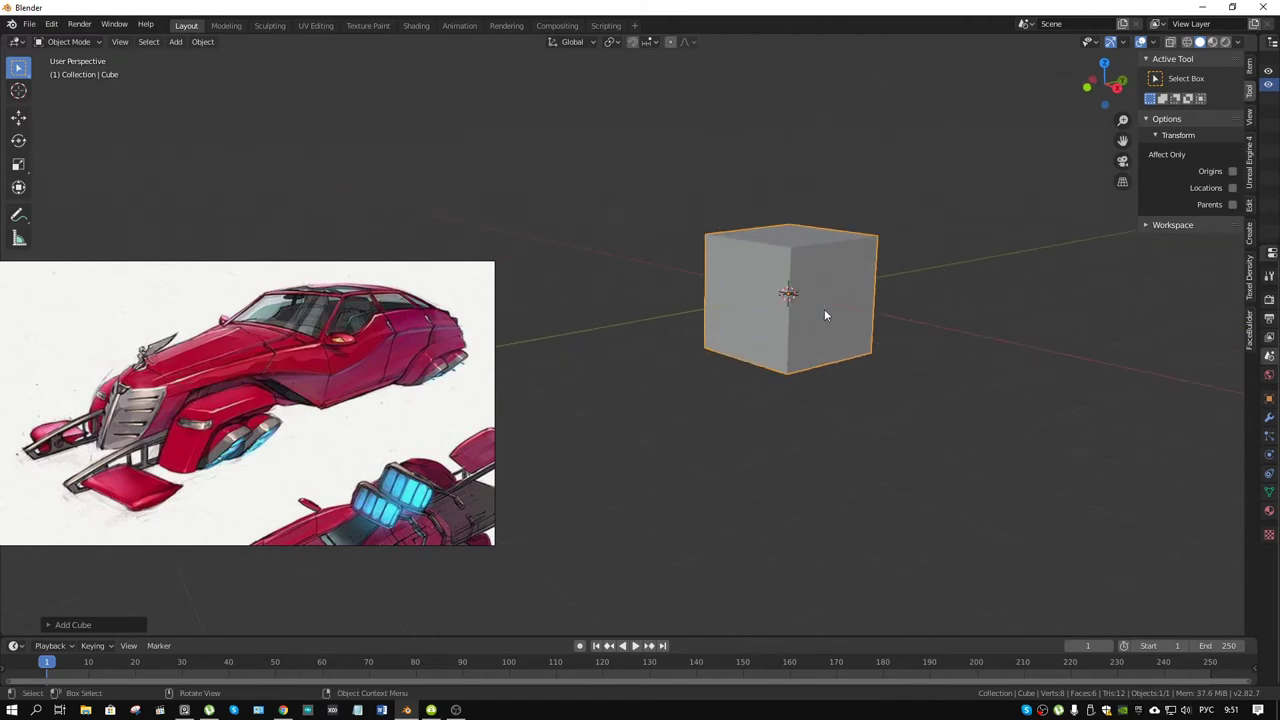
- In Edit Mode, cut a centred horizontal edge loop around the cube
{"action": "key", "text": "ctrl+Tab"}
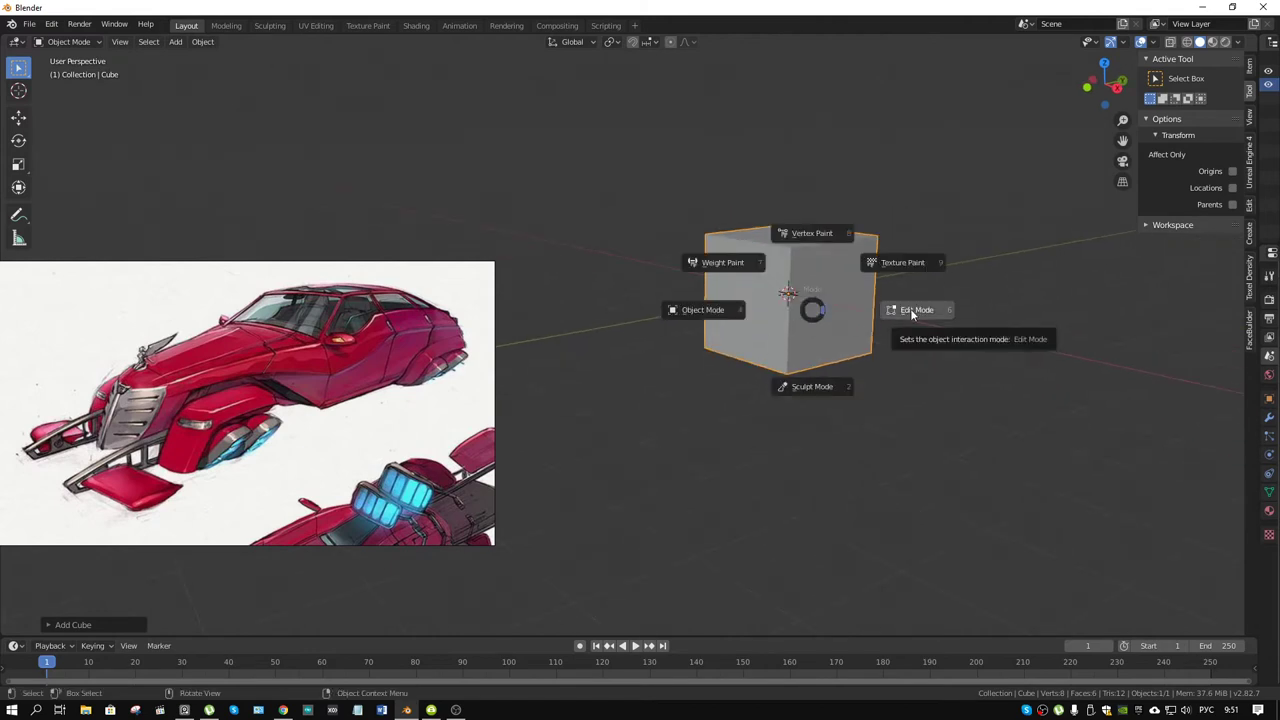
{"action": "left_click", "coordinate": [912, 313]}
{"action": "key", "text": "ctrl+r"}
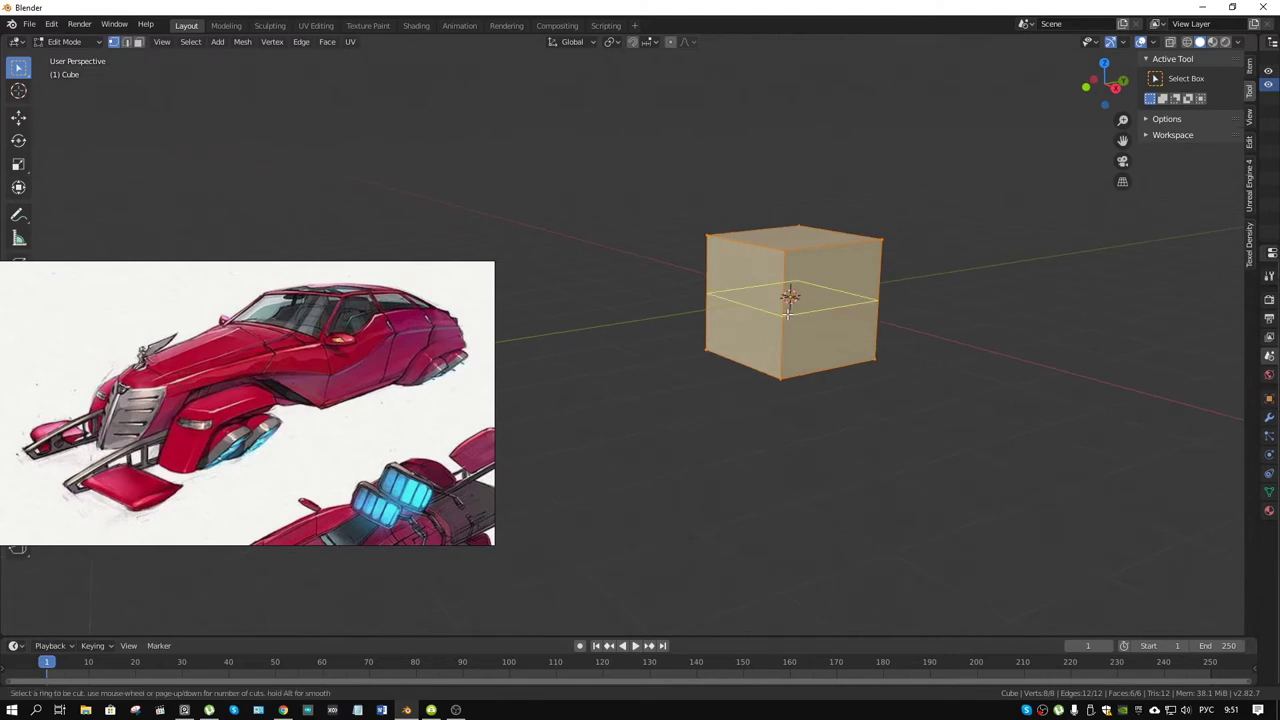
{"action": "left_click", "coordinate": [789, 308]}
{"action": "right_click", "coordinate": [790, 309]}
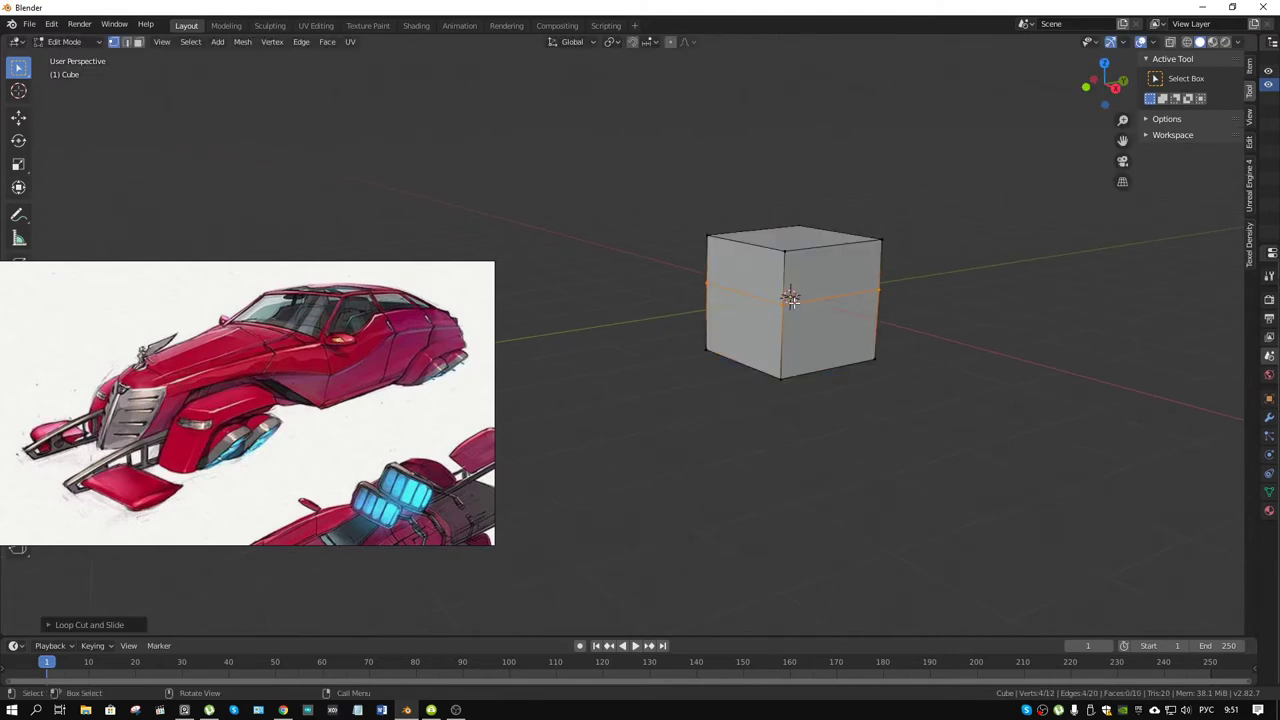
{"action": "right_click", "coordinate": [735, 350]}
{"action": "key", "text": "Escape"}
- Add two vertical edge loops across the cube
{"action": "key", "text": "3"}
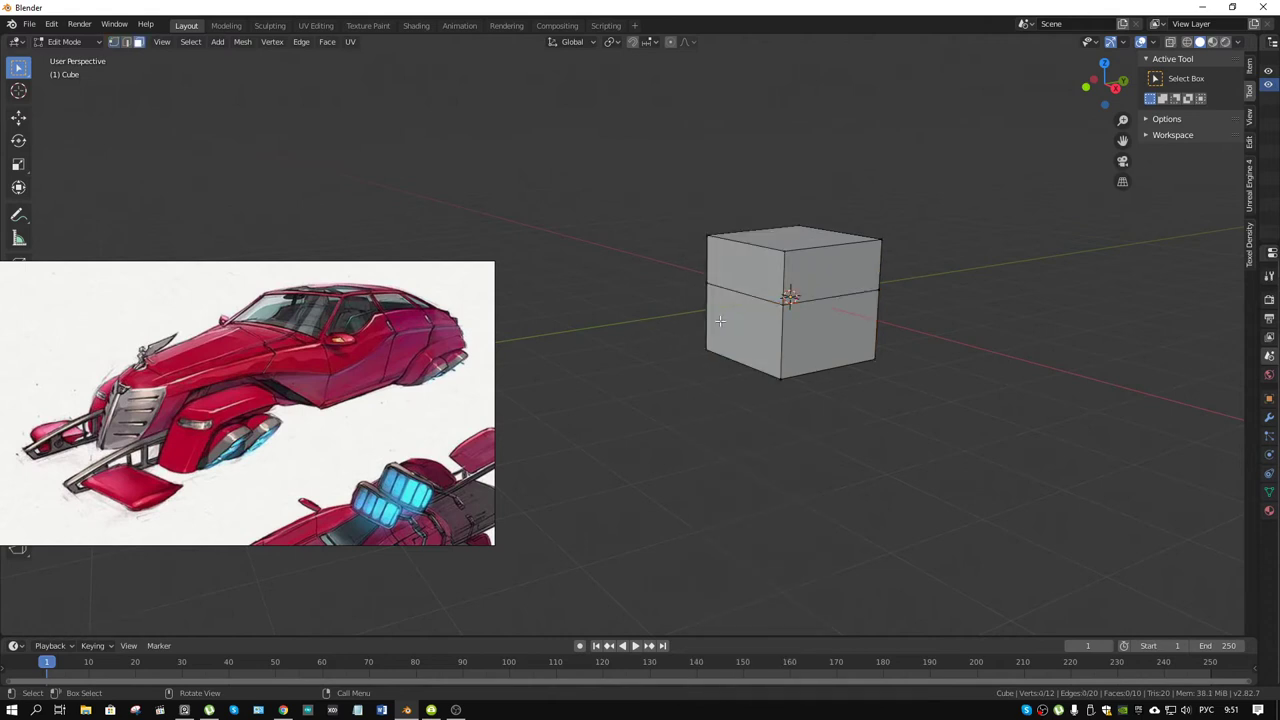
{"action": "left_click", "coordinate": [732, 376]}
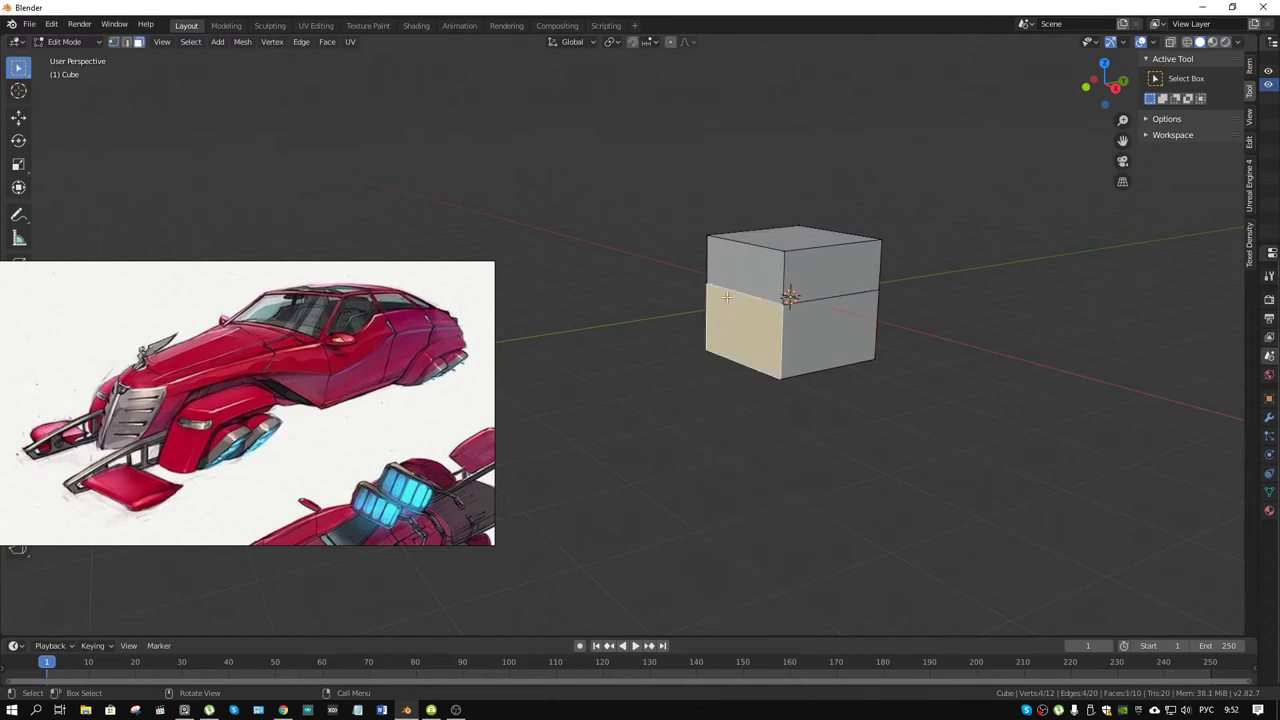
{"action": "middle_click_drag", "start_coordinate": [727, 297], "coordinate": [744, 276]}
{"action": "key", "text": "ctrl+r"}
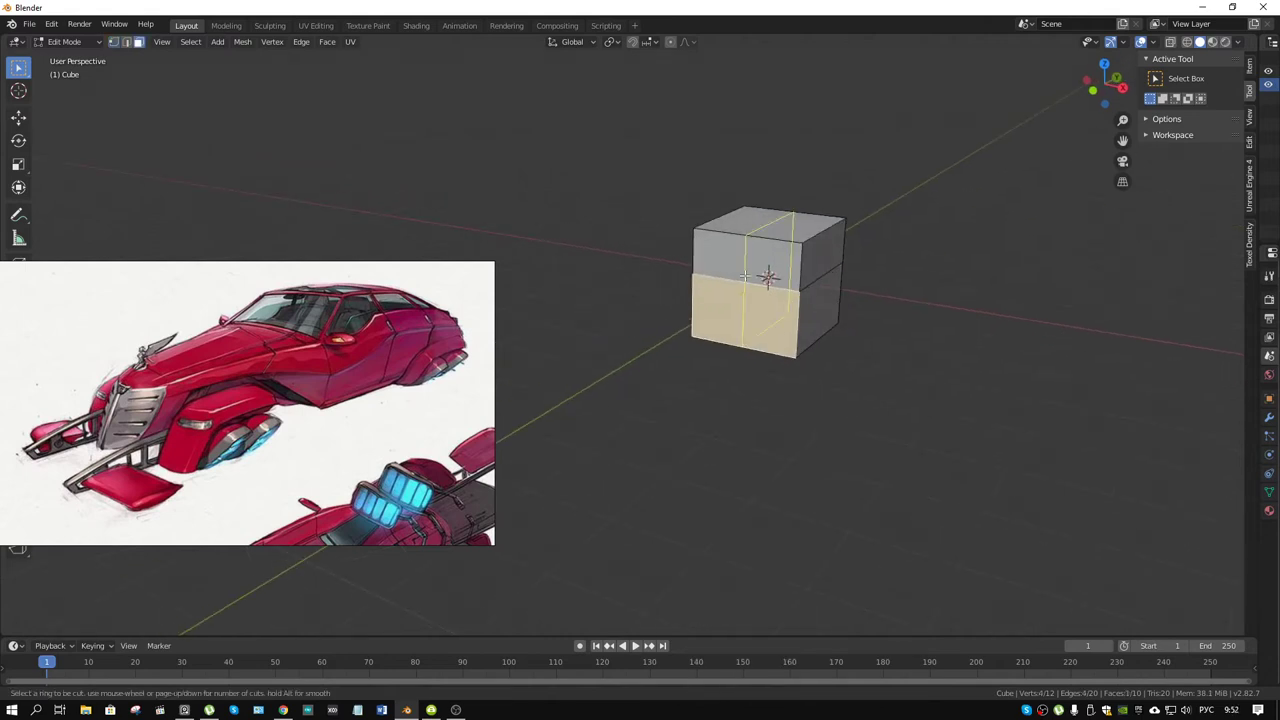
{"action": "scroll", "coordinate": [744, 276], "scroll_direction": "up", "scroll_amount": 1}
{"action": "left_click", "coordinate": [744, 276]}
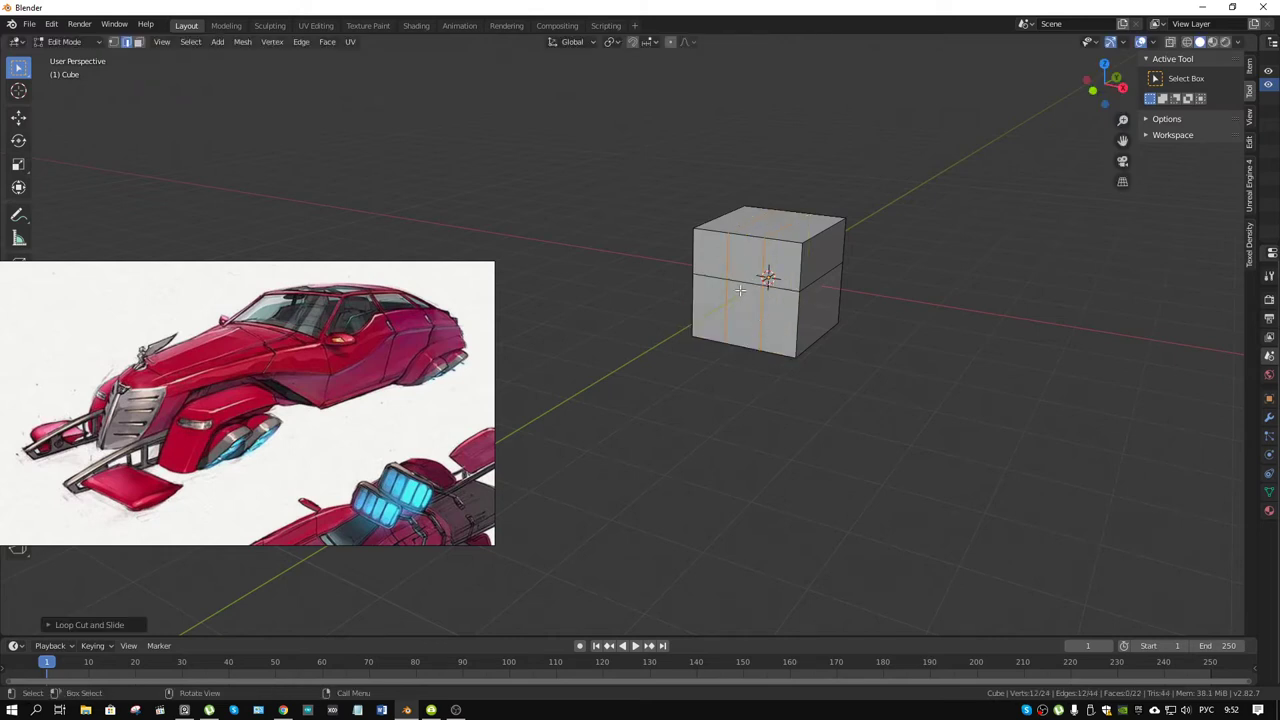
- Move a single selected edge along the Z axis
{"action": "left_click", "coordinate": [747, 280]}
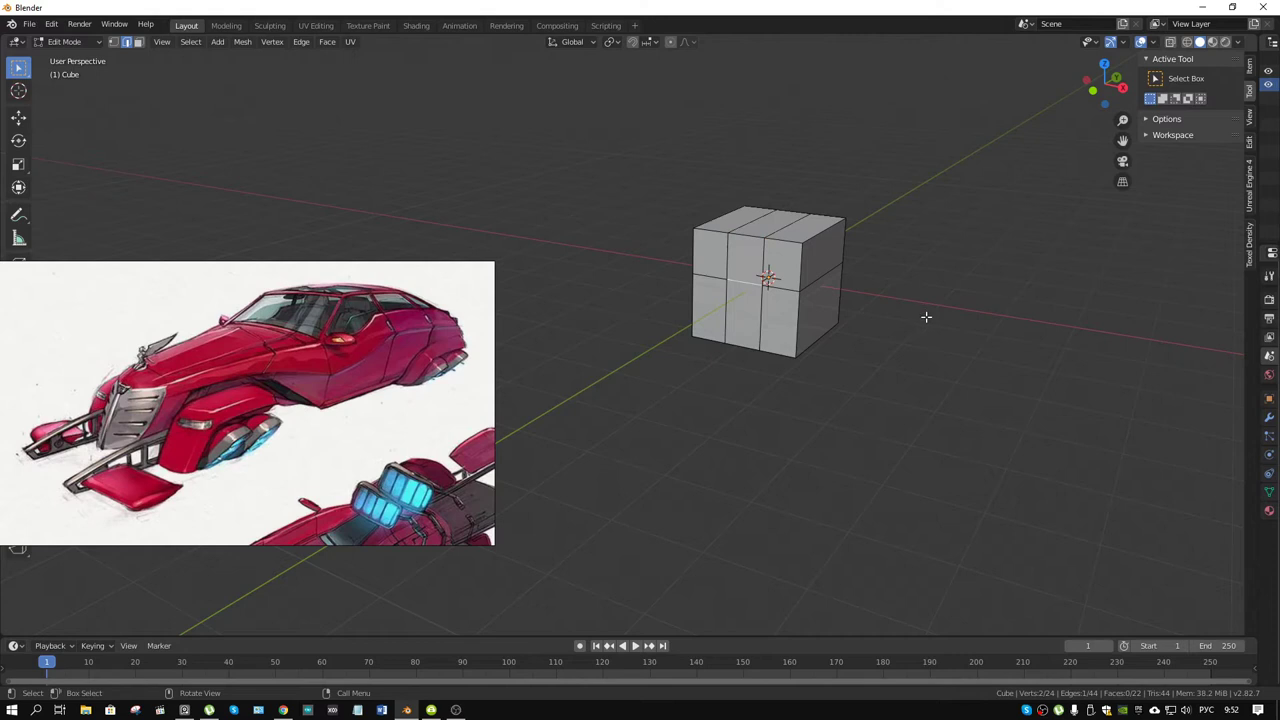
{"action": "key", "text": "g"}
{"action": "key", "text": "z"}
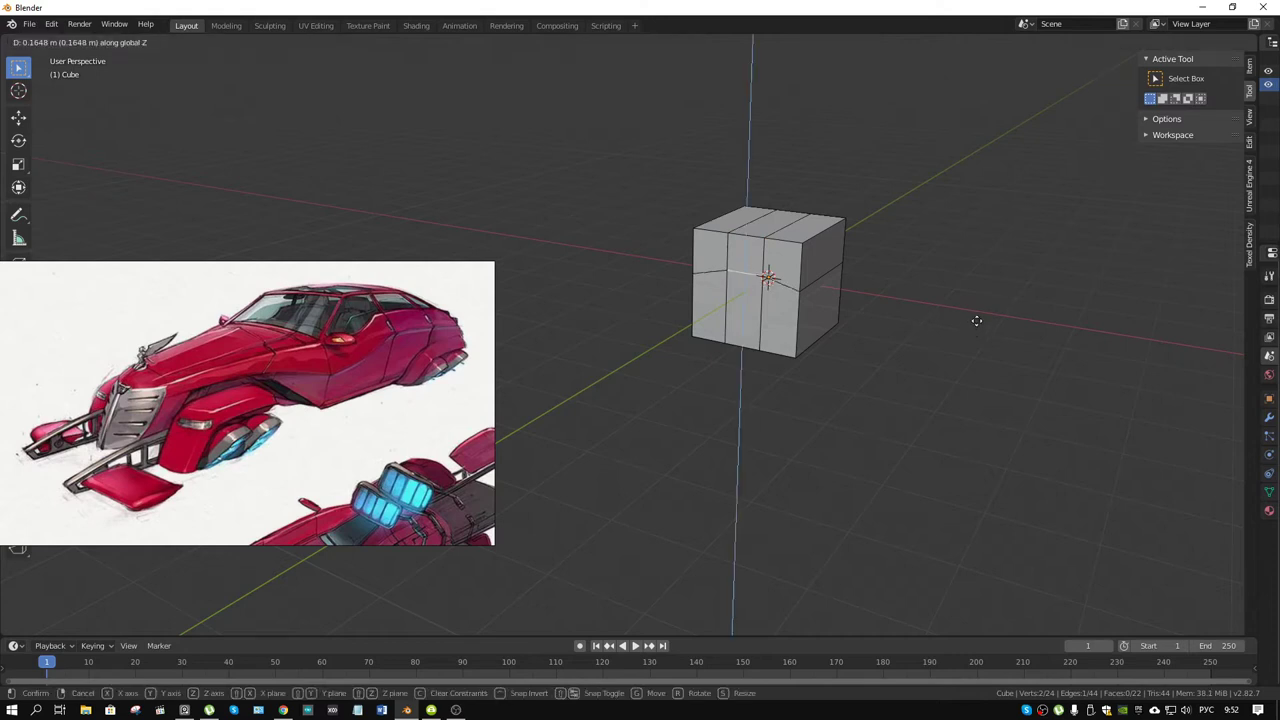
{"action": "left_click", "coordinate": [977, 320]}
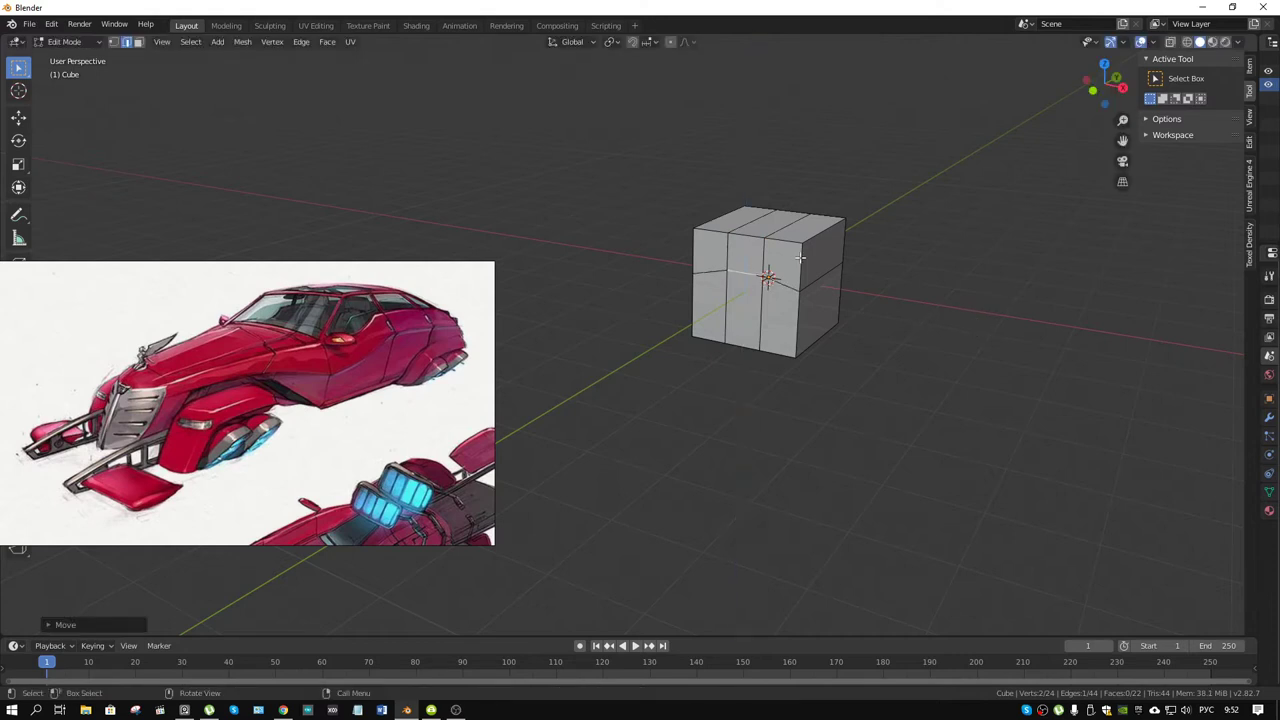
- Lower the middle horizontal edge loop slightly along Z
{"action": "left_click", "coordinate": [803, 244], "text": "alt"}
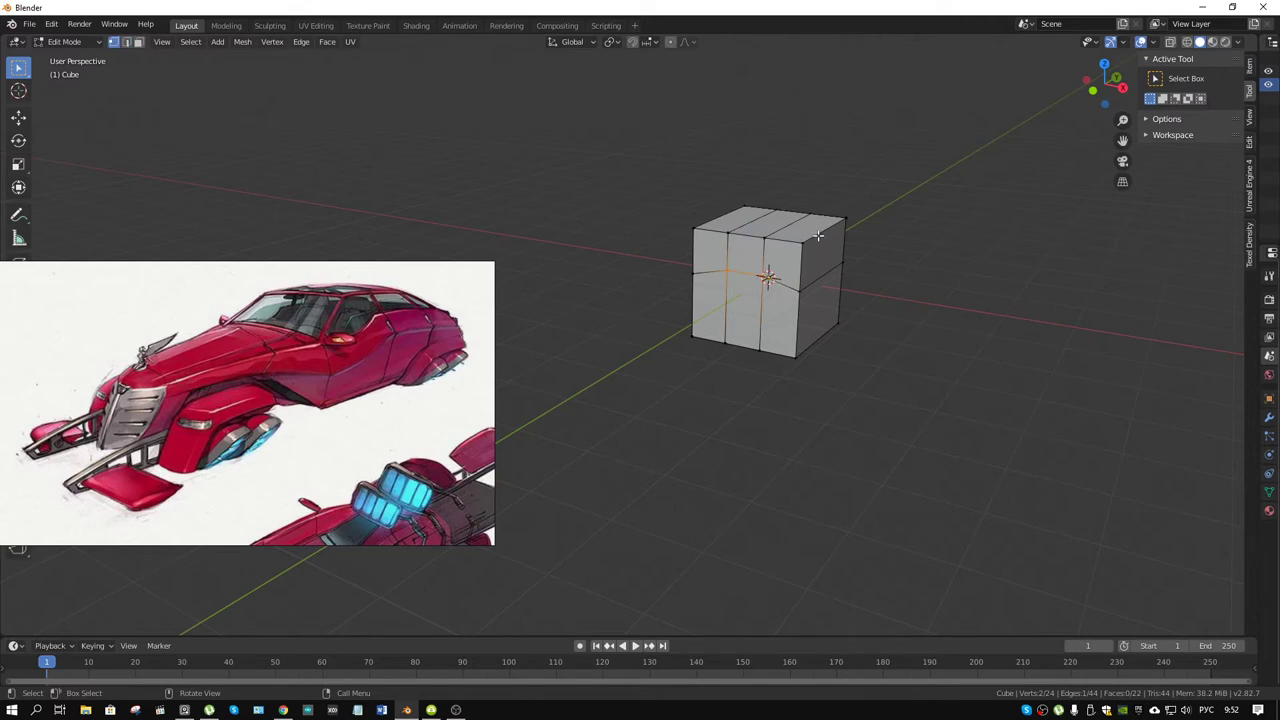
{"action": "key", "text": "2"}
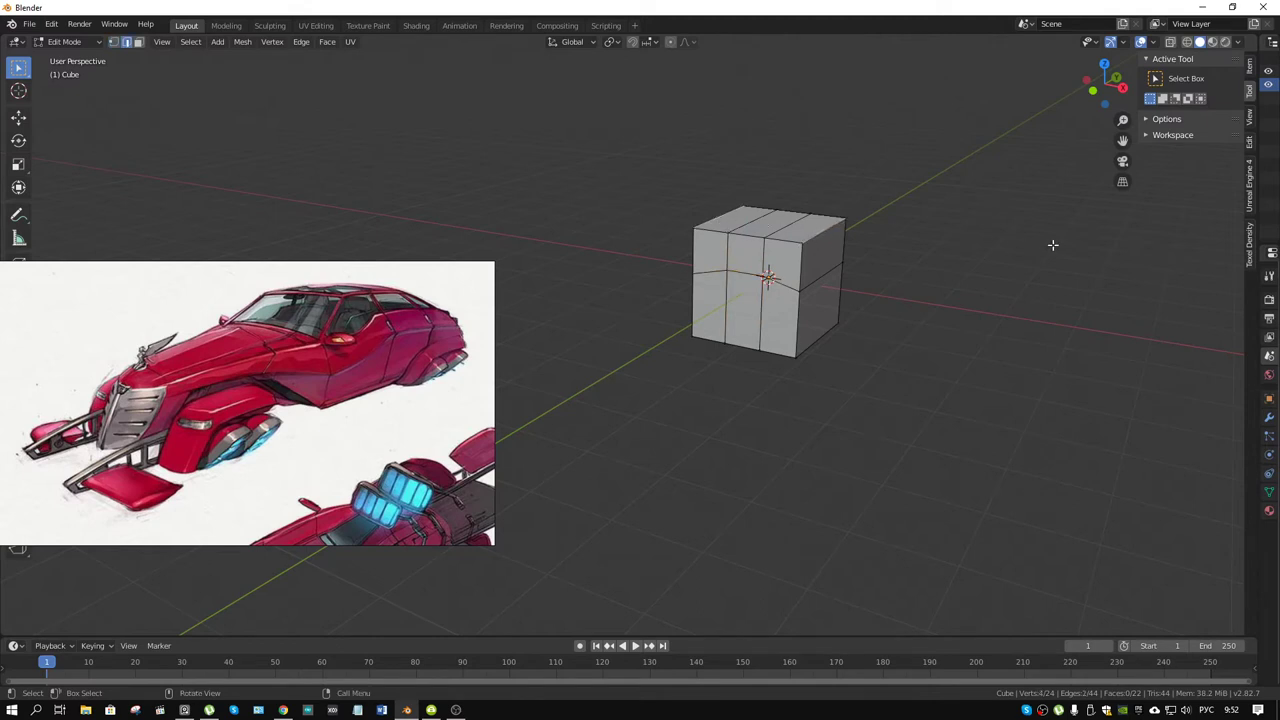
{"action": "key", "text": "g"}
{"action": "key", "text": "z"}
{"action": "left_click", "coordinate": [1050, 247]}
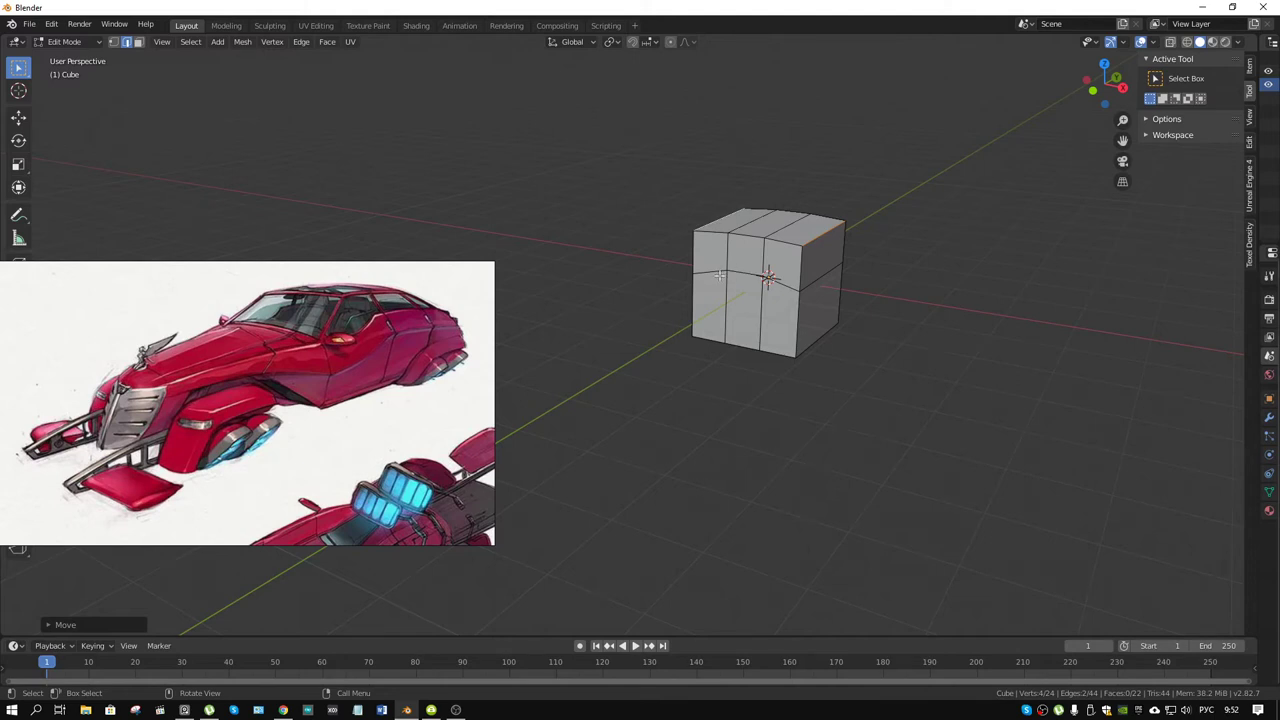
- Select the lower-left and lower-middle front faces
{"action": "key", "text": "3"}
{"action": "left_click", "coordinate": [715, 294]}
{"action": "left_click", "coordinate": [772, 308], "text": "shift"}
- Push the lower front faces outward along the Y axis
{"action": "middle_click_drag", "start_coordinate": [772, 308], "coordinate": [947, 387]}
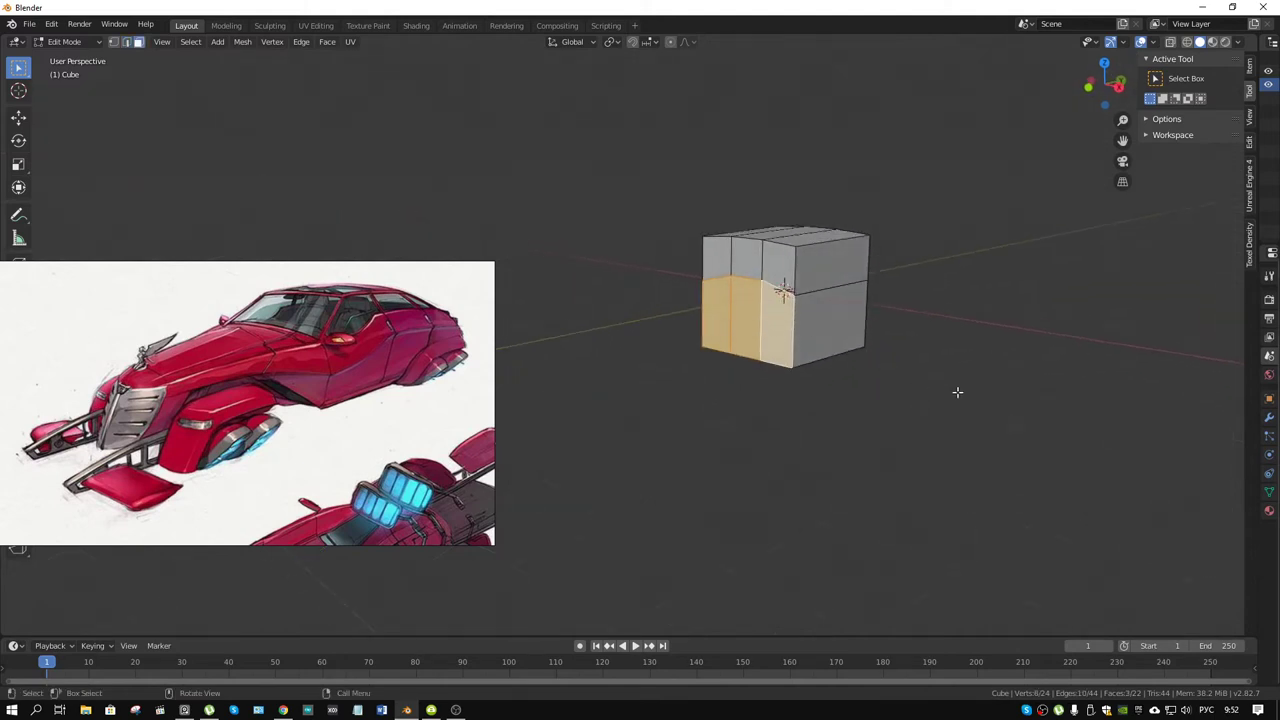
{"action": "key", "text": "g"}
{"action": "key", "text": "y"}
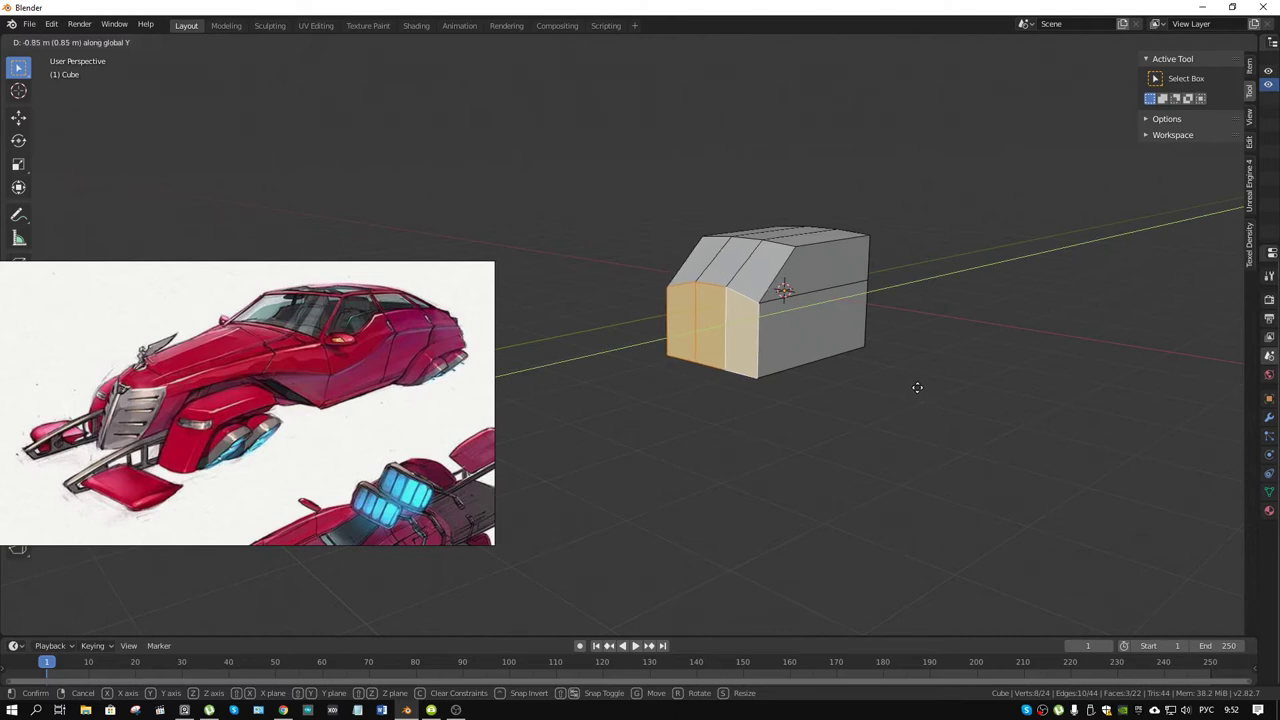
{"action": "left_click", "coordinate": [917, 387]}
- Raise the middle horizontal edge loop along Z
{"action": "middle_click_drag", "start_coordinate": [914, 374], "coordinate": [755, 328]}
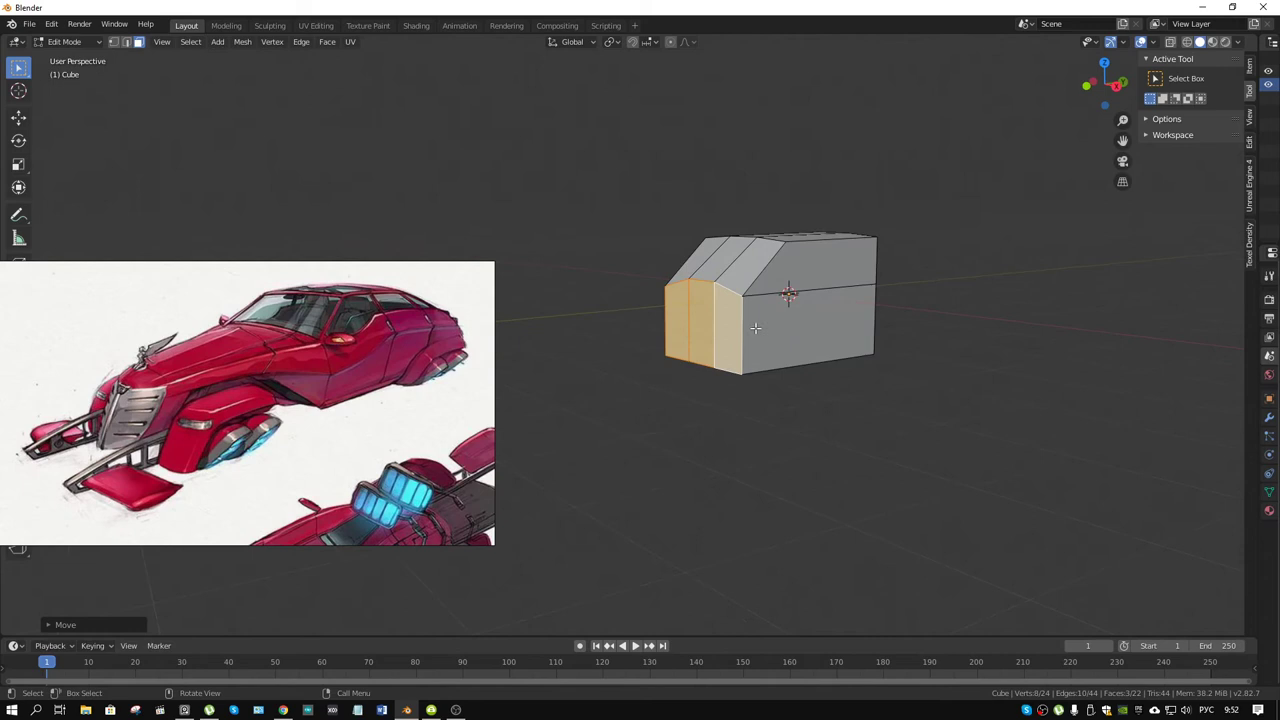
{"action": "key", "text": "2"}
{"action": "left_click", "coordinate": [736, 294], "text": "alt"}
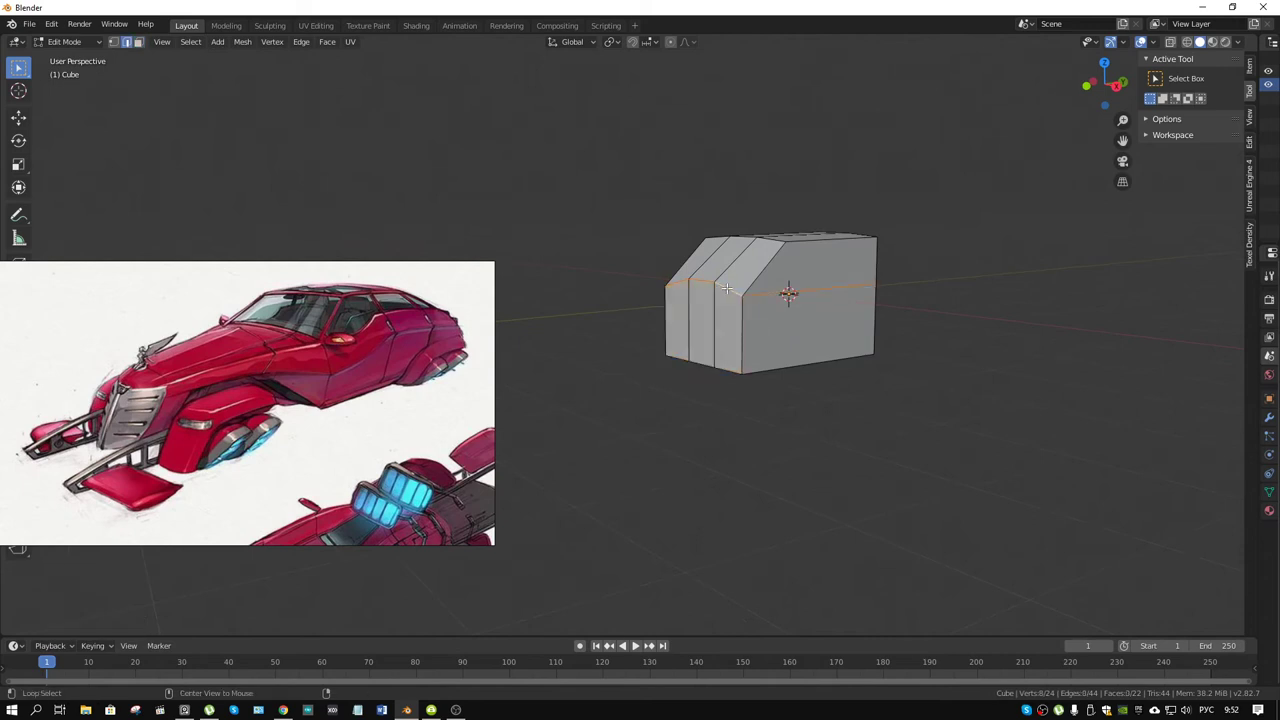
{"action": "key", "text": "g"}
{"action": "key", "text": "z"}
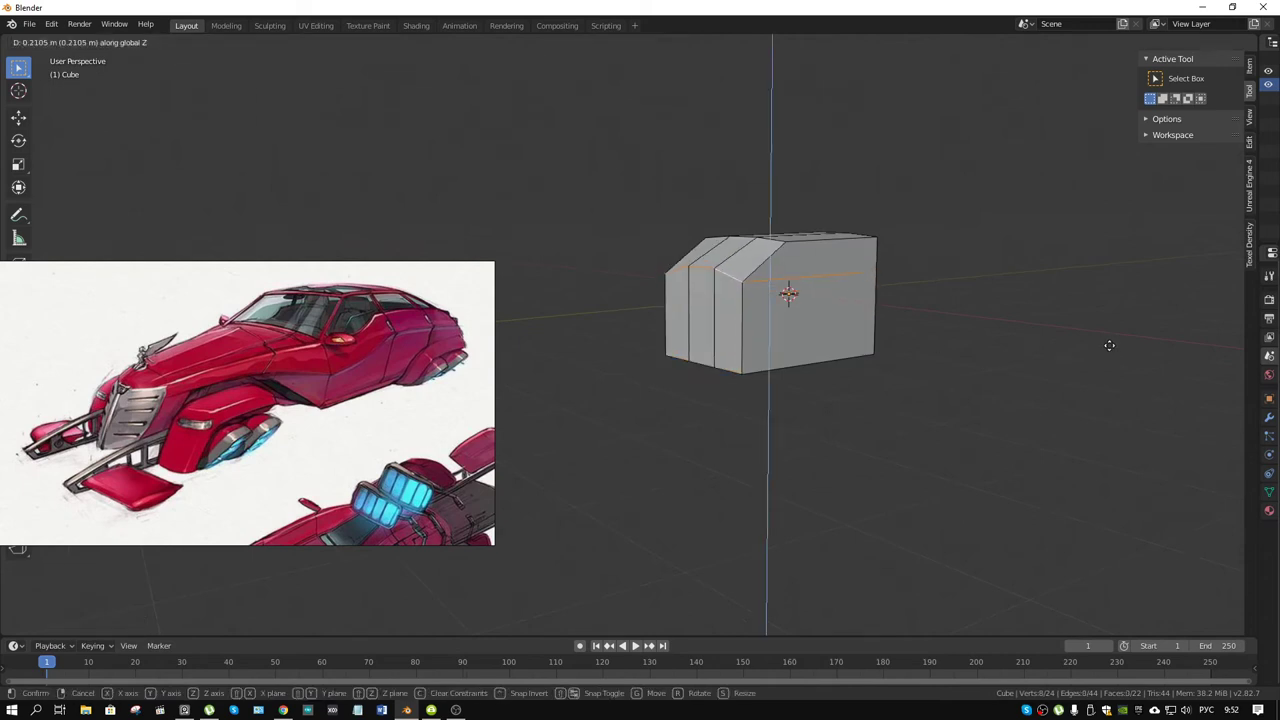
{"action": "left_click", "coordinate": [1099, 345]}
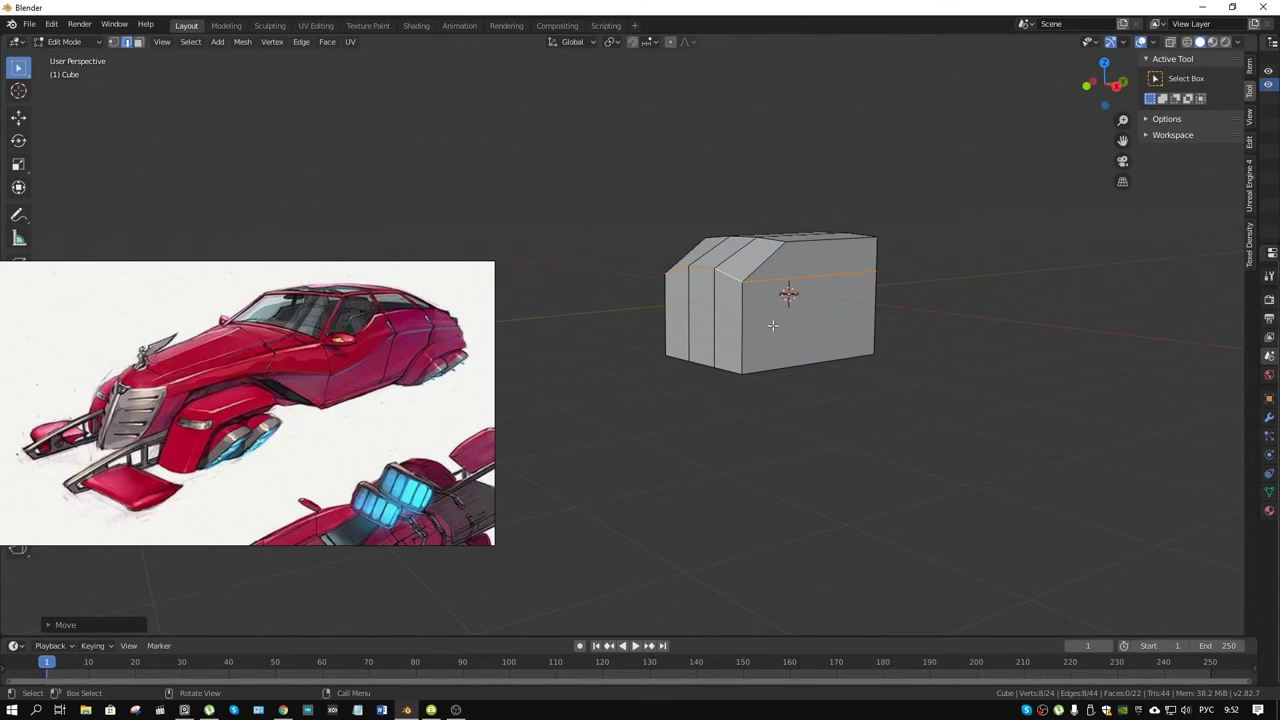
- Select all bottom faces with Select Similar and raise them along Z
{"action": "middle_click_drag", "start_coordinate": [775, 370], "coordinate": [772, 332]}
{"action": "key", "text": "3"}
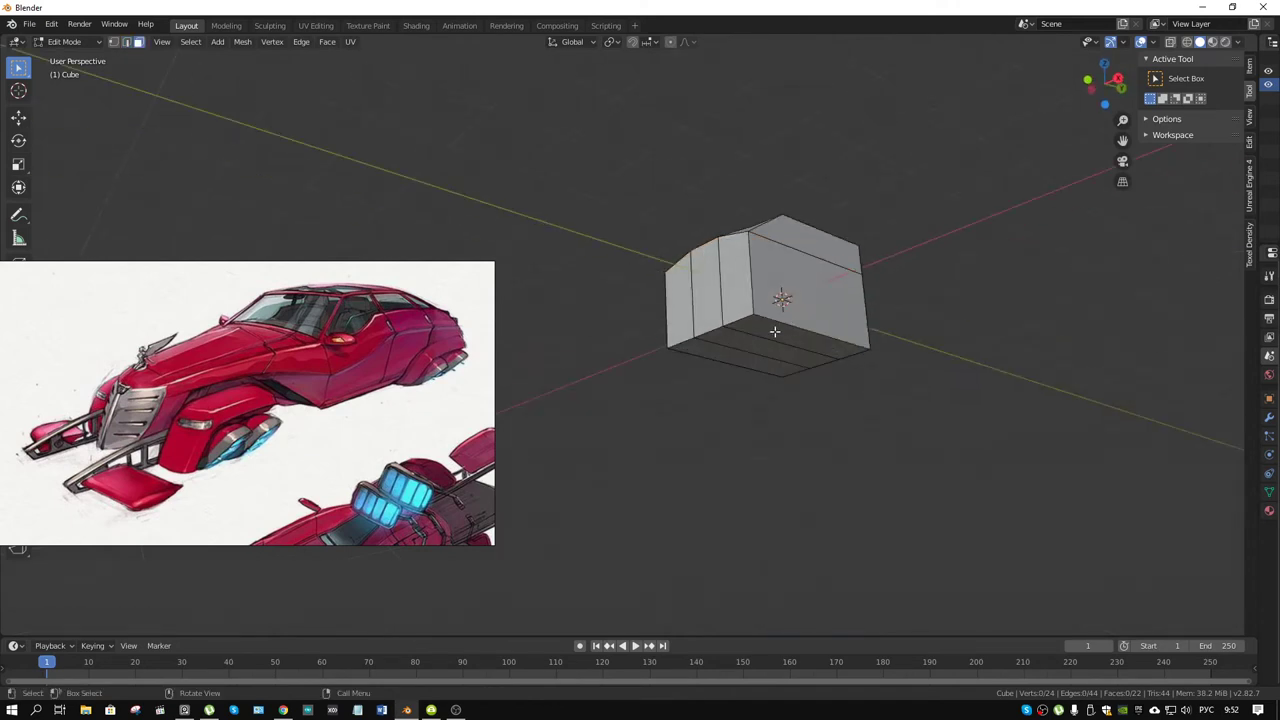
{"action": "left_click", "coordinate": [772, 332]}
{"action": "key", "text": "shift+g"}
{"action": "left_click", "coordinate": [772, 332]}
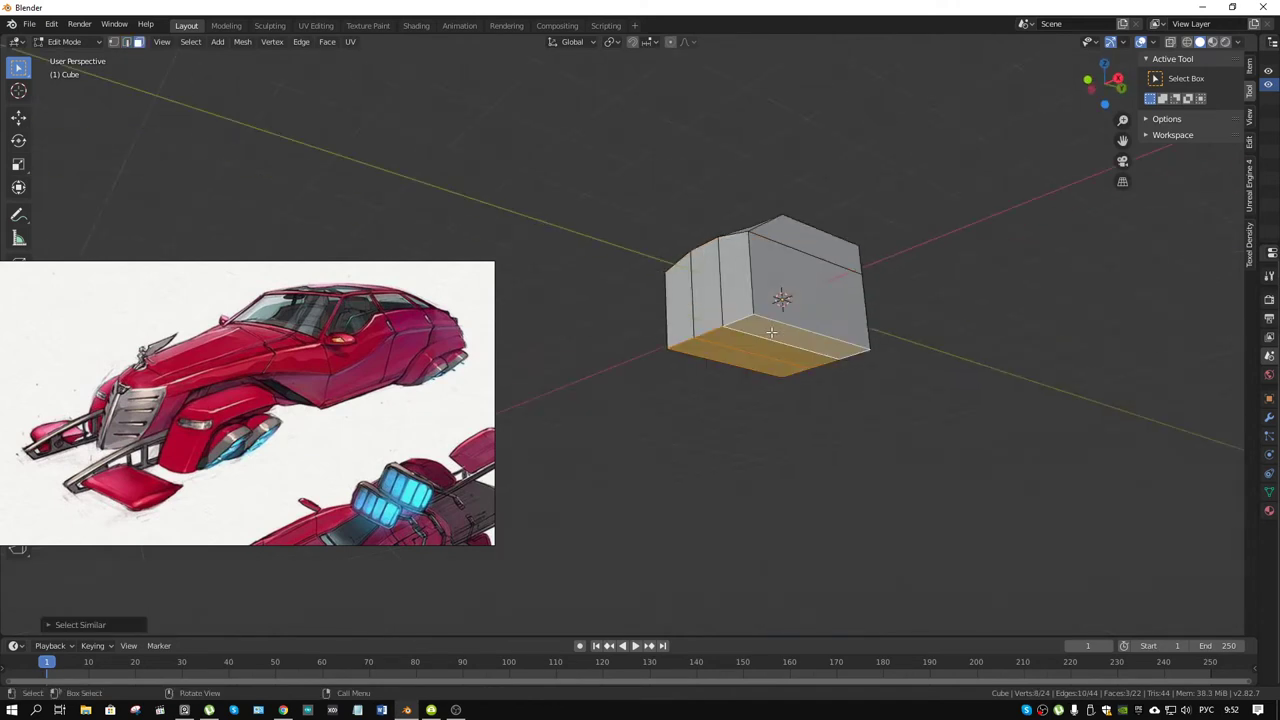
{"action": "middle_click_drag", "start_coordinate": [1012, 391], "coordinate": [1020, 403]}
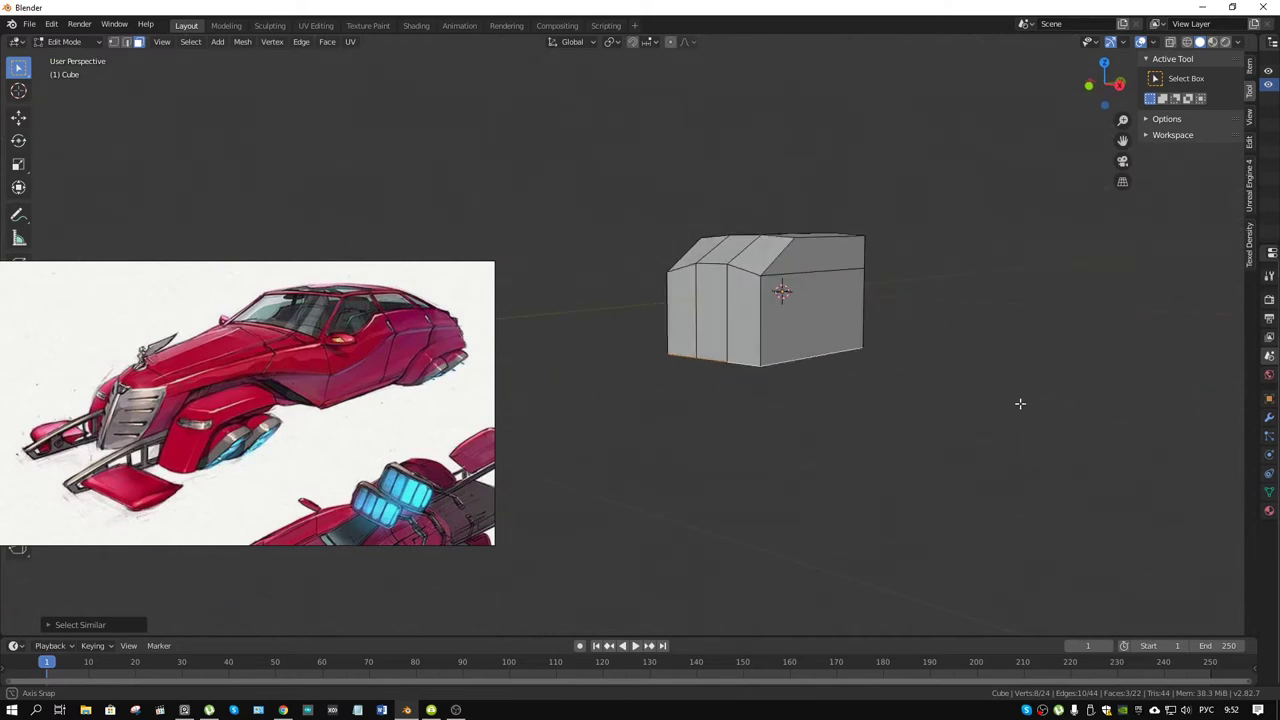
{"action": "key", "text": "g"}
{"action": "key", "text": "z"}
{"action": "left_click", "coordinate": [1023, 373]}
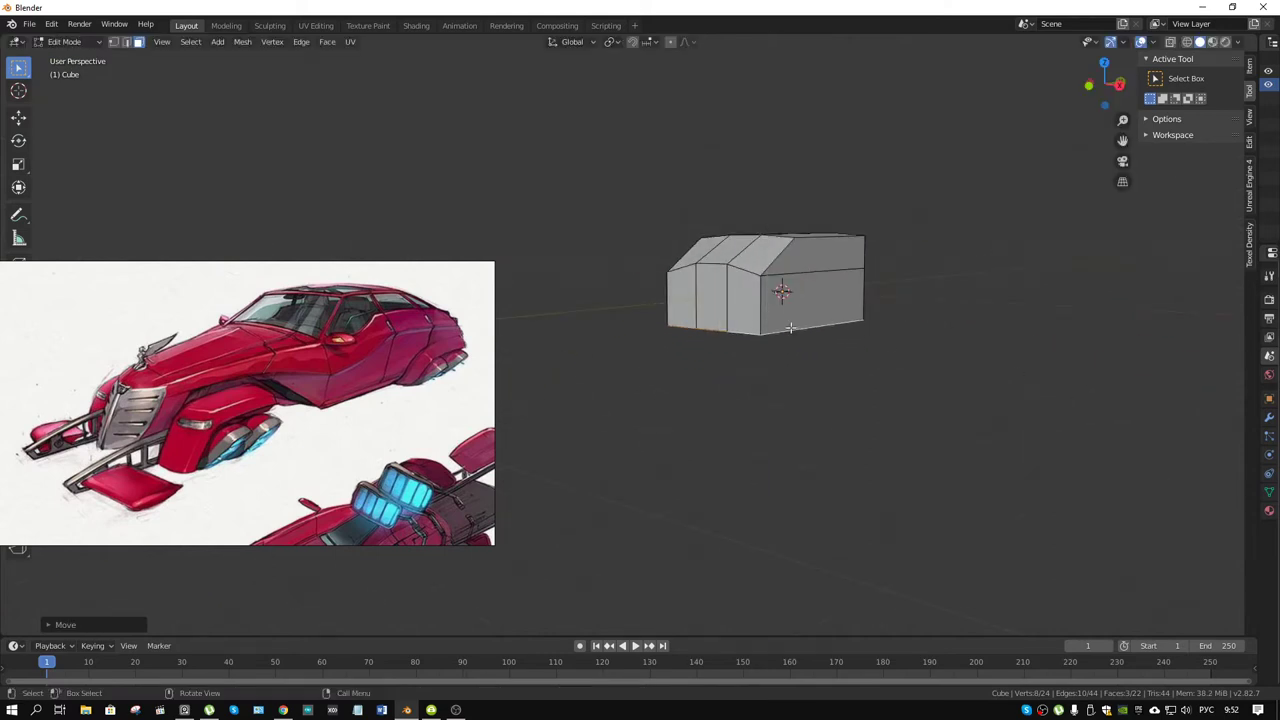
- Extrude the three lower front faces forward into a long, low nose
{"action": "middle_click_drag", "start_coordinate": [792, 328], "coordinate": [775, 361]}
{"action": "left_click", "coordinate": [740, 322]}
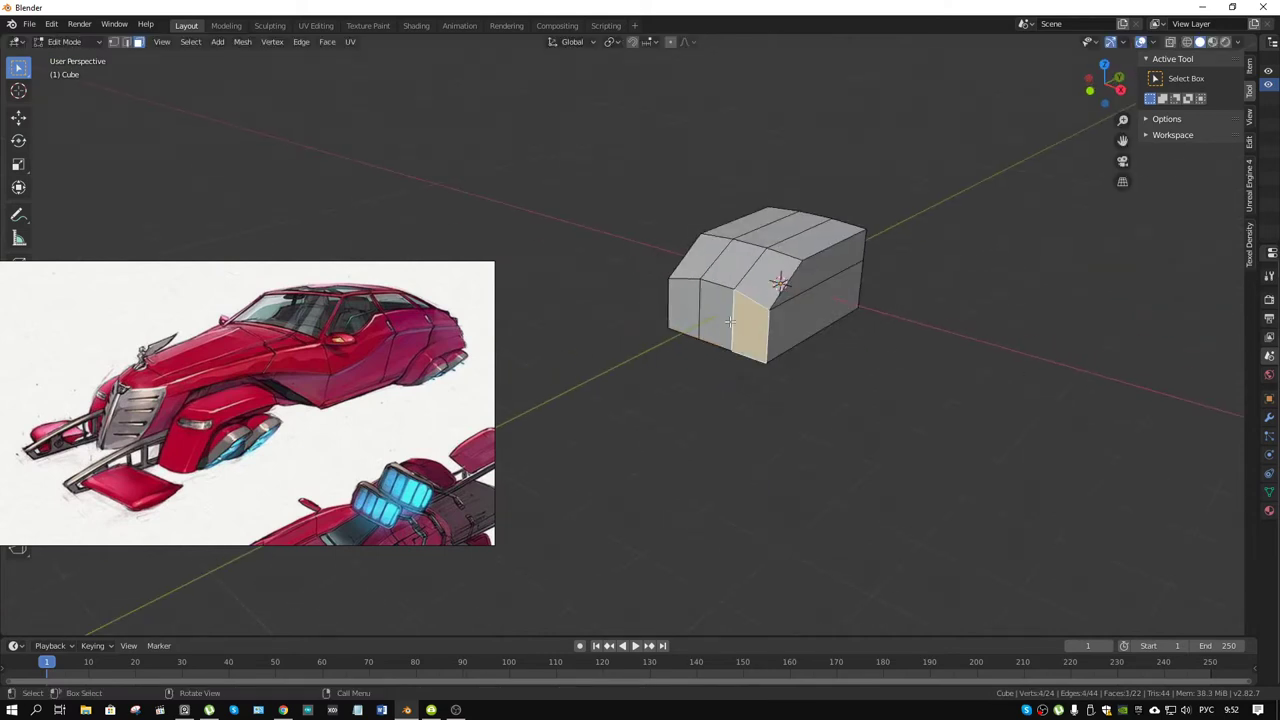
{"action": "left_click", "coordinate": [714, 316], "text": "shift"}
{"action": "left_click", "coordinate": [686, 312], "text": "shift"}
{"action": "mouse_move", "coordinate": [686, 312]}
{"action": "middle_mouse_down"}
{"action": "mouse_move", "coordinate": [700, 363]}
{"action": "mouse_move", "coordinate": [710, 348]}
{"action": "middle_mouse_up"}
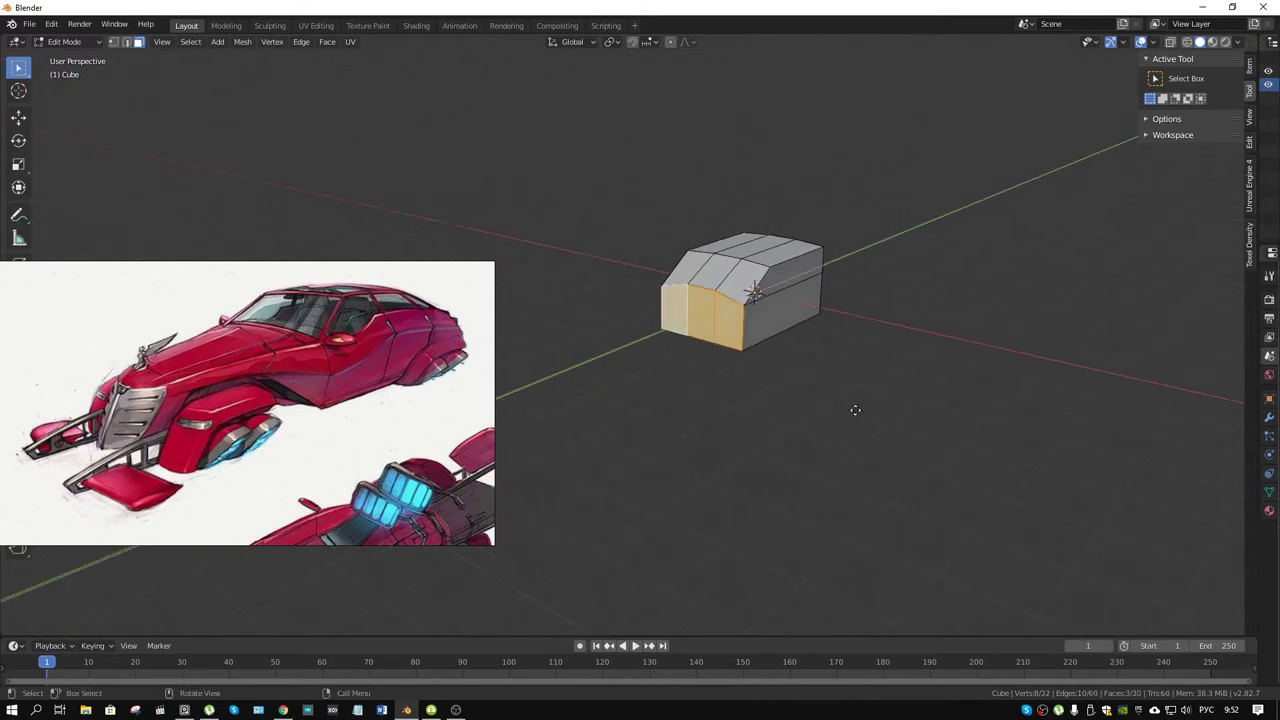
{"action": "key", "text": "e"}
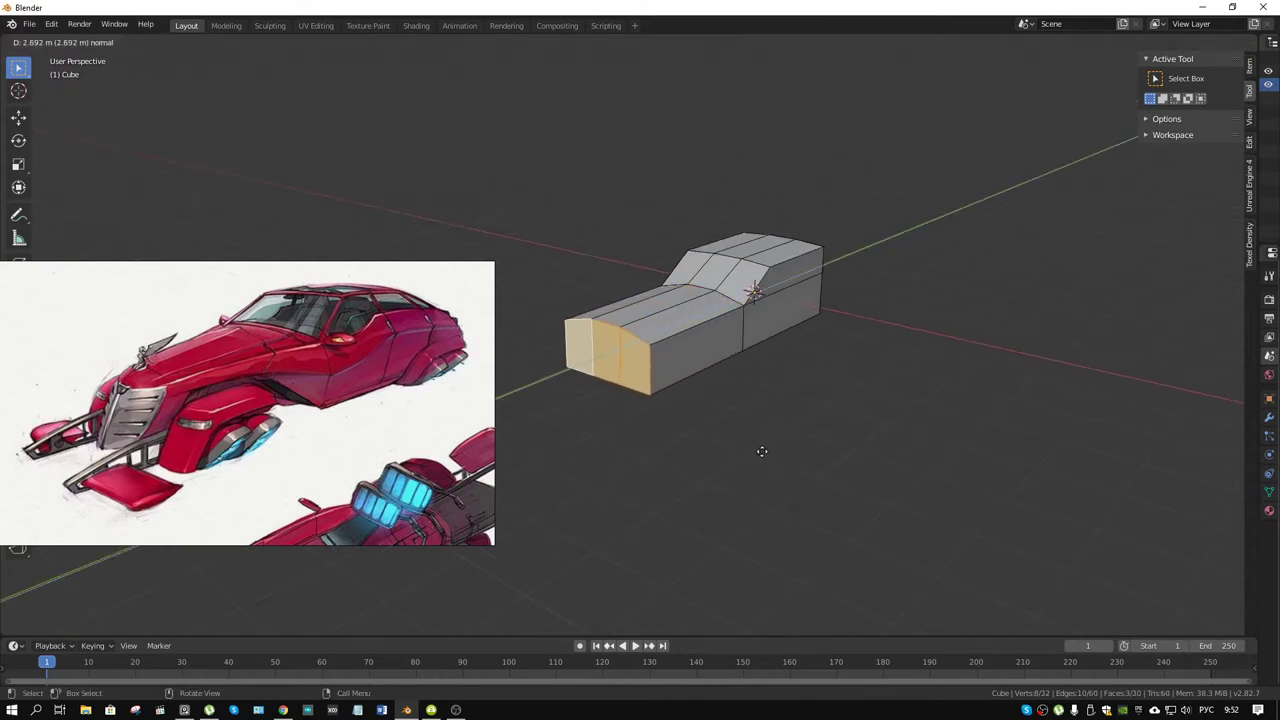
{"action": "left_click", "coordinate": [762, 451]}
{"action": "middle_click_drag", "start_coordinate": [616, 336], "coordinate": [699, 412]}
{"action": "left_click", "coordinate": [642, 358]}
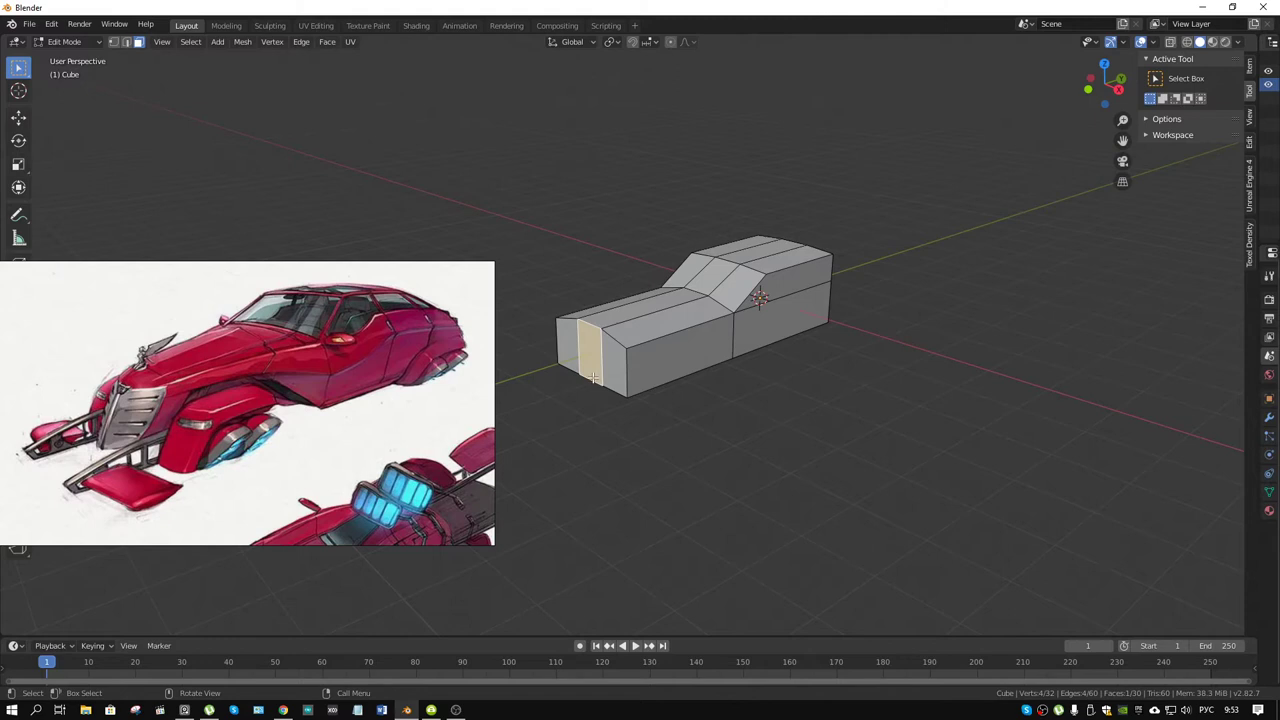
- Cut a centred edge loop across the nose and bevel it into a narrow two-loop band
{"action": "middle_click_drag", "start_coordinate": [603, 344], "coordinate": [681, 381]}
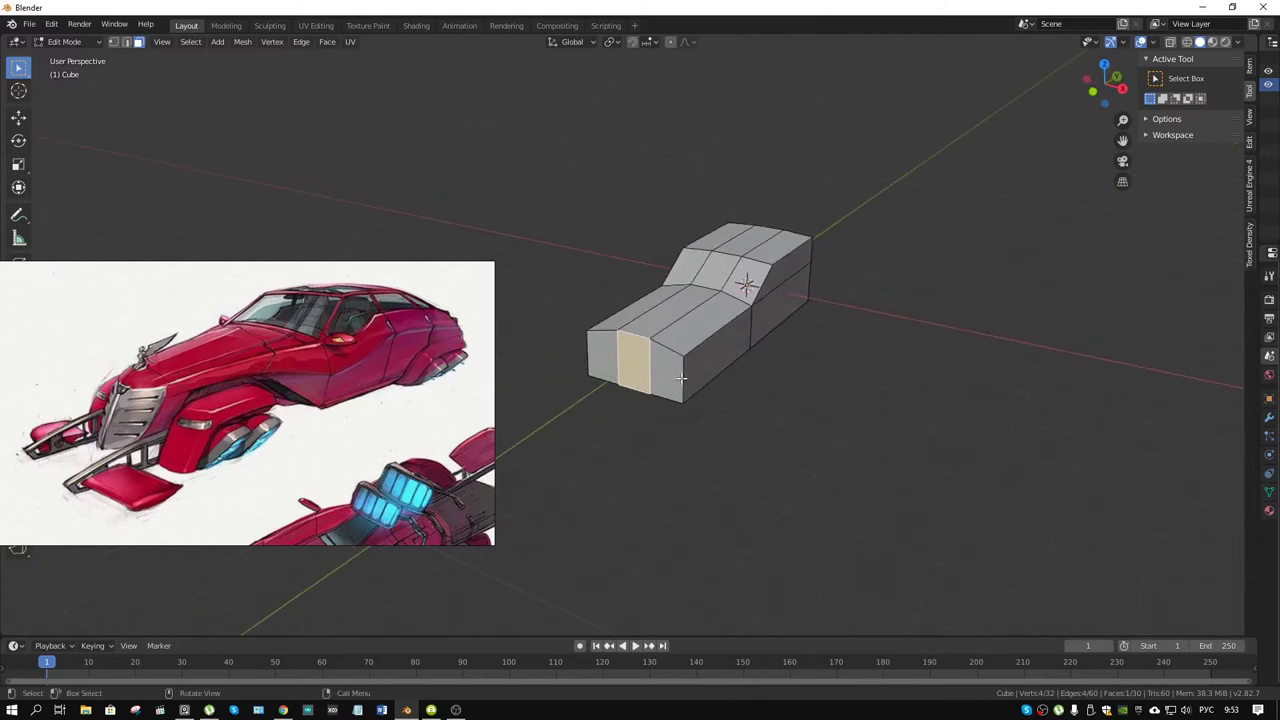
{"action": "middle_click_drag", "start_coordinate": [703, 326], "coordinate": [686, 325]}
{"action": "key", "text": "ctrl+r"}
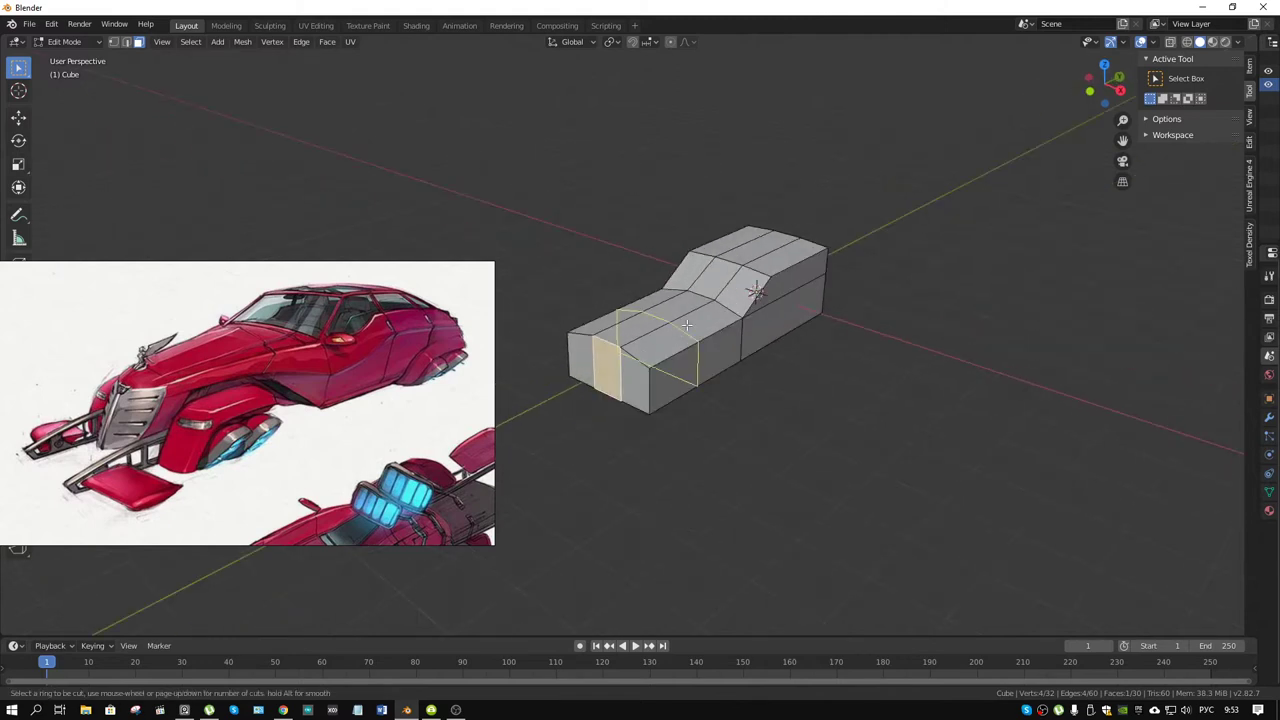
{"action": "left_click", "coordinate": [698, 325]}
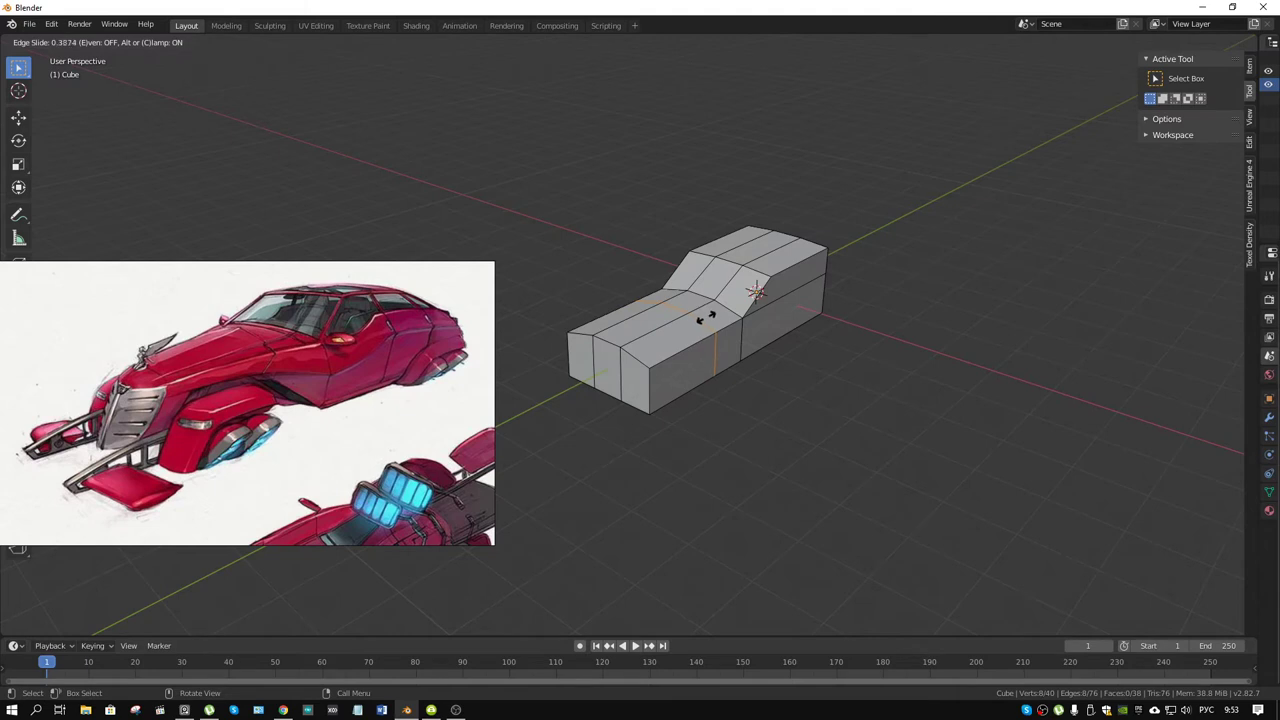
{"action": "right_click", "coordinate": [705, 318]}
{"action": "key", "text": "ctrl+b"}
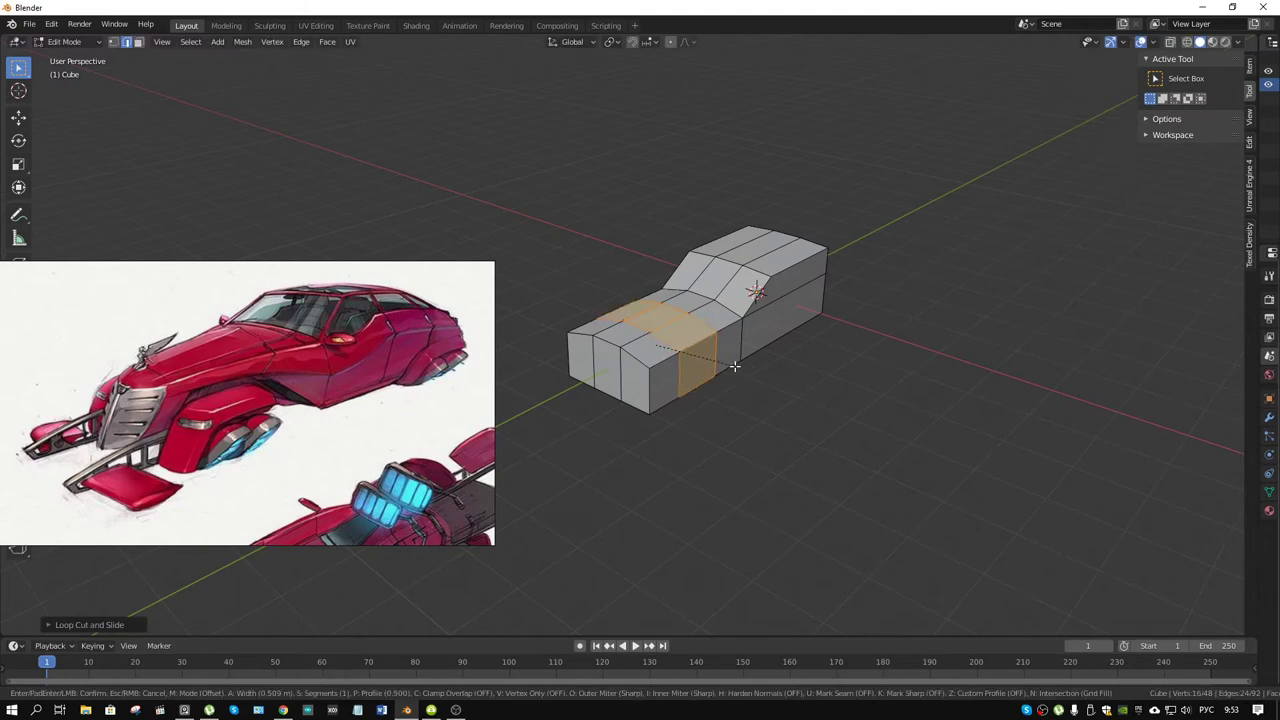
{"action": "left_click", "coordinate": [734, 366]}
{"action": "middle_click_drag", "start_coordinate": [728, 367], "coordinate": [646, 338]}
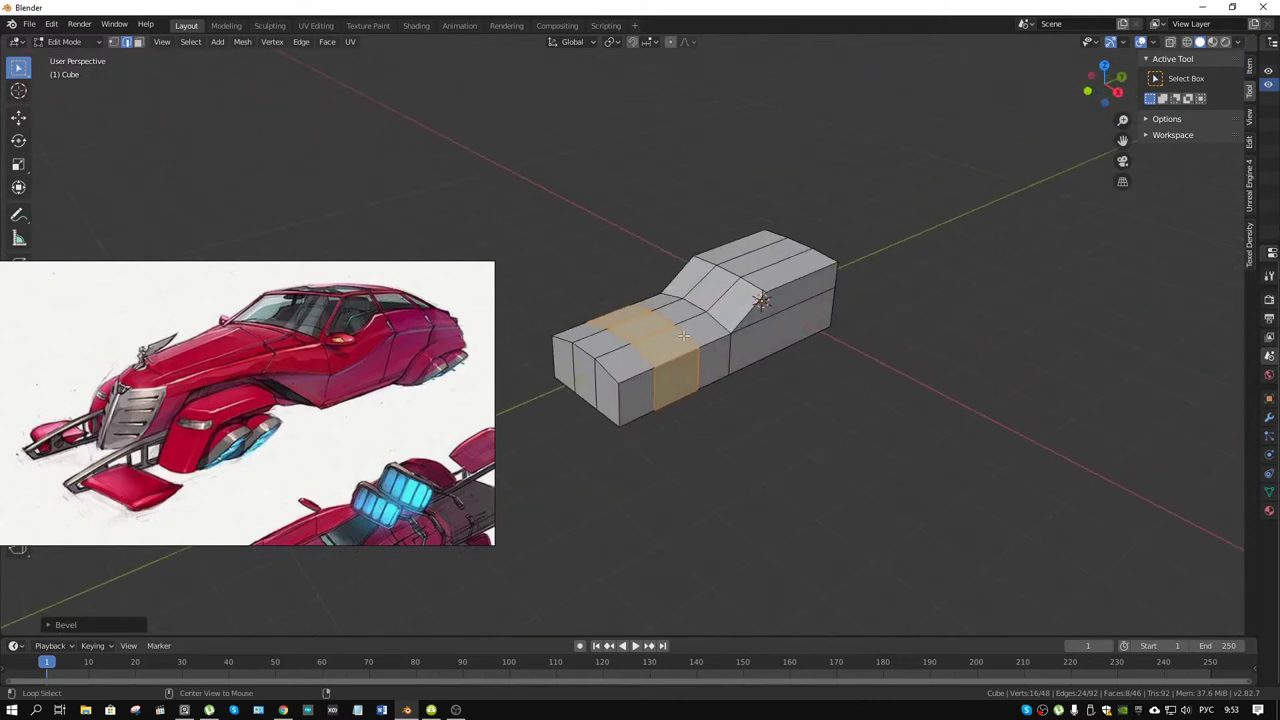
- Scale three nose edge loops narrower along X
{"action": "left_click", "coordinate": [698, 357], "text": "alt"}
{"action": "middle_click_drag", "start_coordinate": [877, 466], "coordinate": [874, 440]}
{"action": "key", "text": "s"}
{"action": "key", "text": "x"}
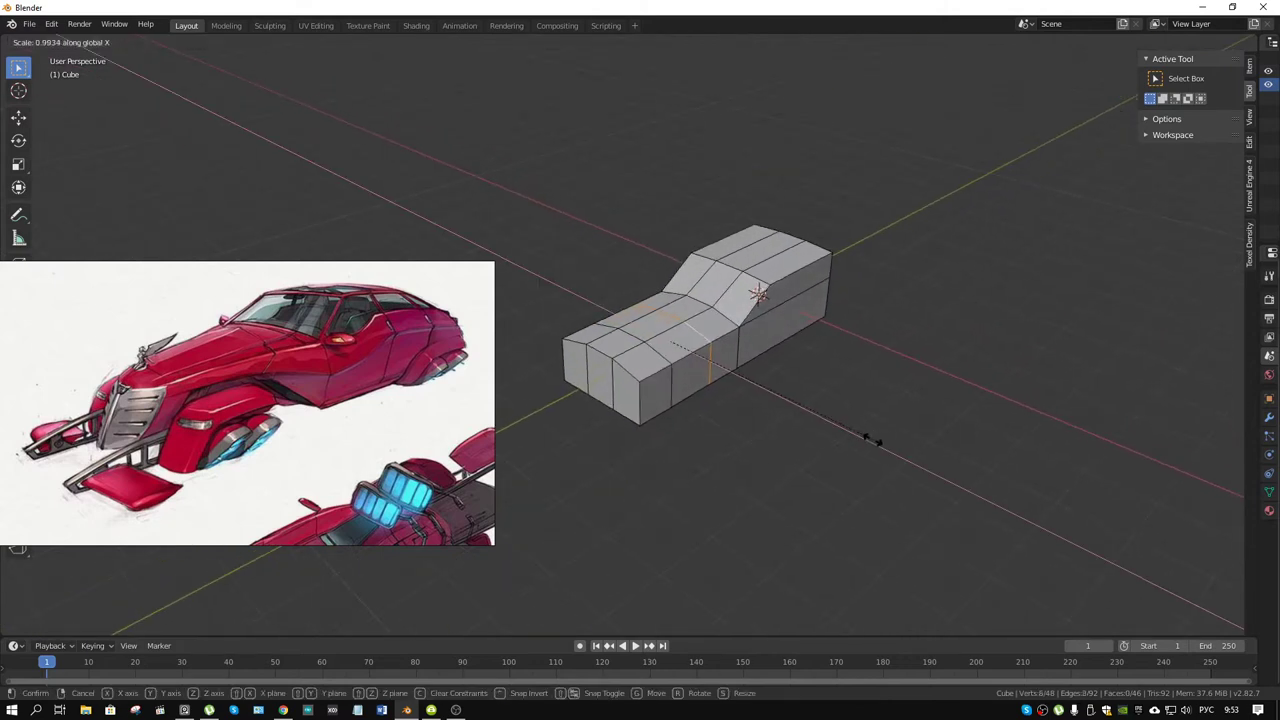
{"action": "left_click", "coordinate": [865, 434]}
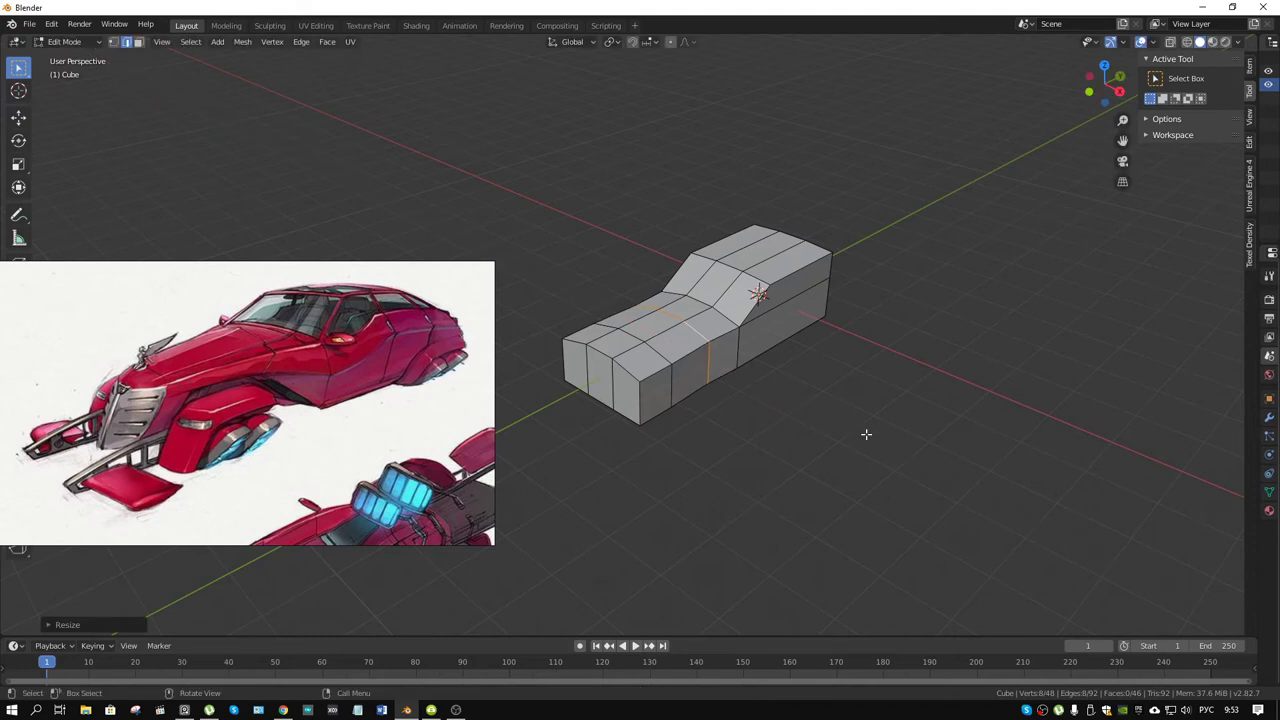
{"action": "left_click", "coordinate": [641, 357], "text": "alt"}
{"action": "key", "text": "s"}
{"action": "key", "text": "x"}
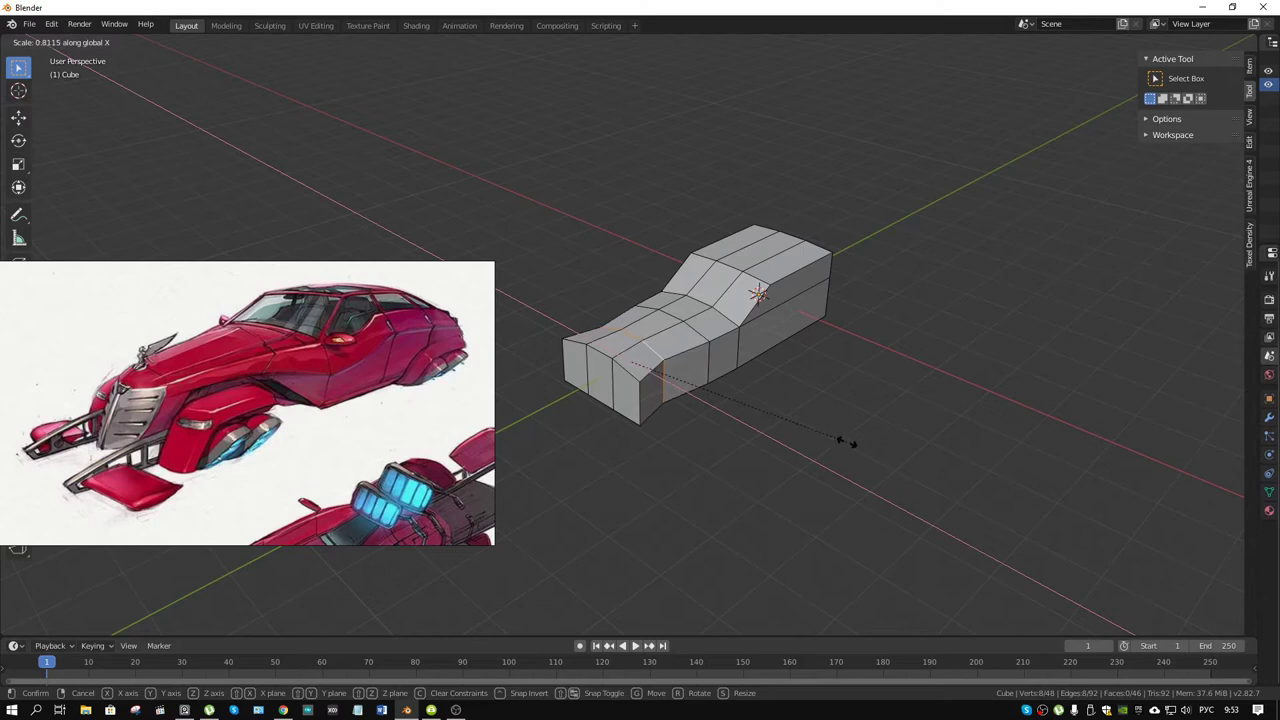
{"action": "left_click", "coordinate": [835, 440]}
{"action": "left_click", "coordinate": [704, 338], "text": "alt"}
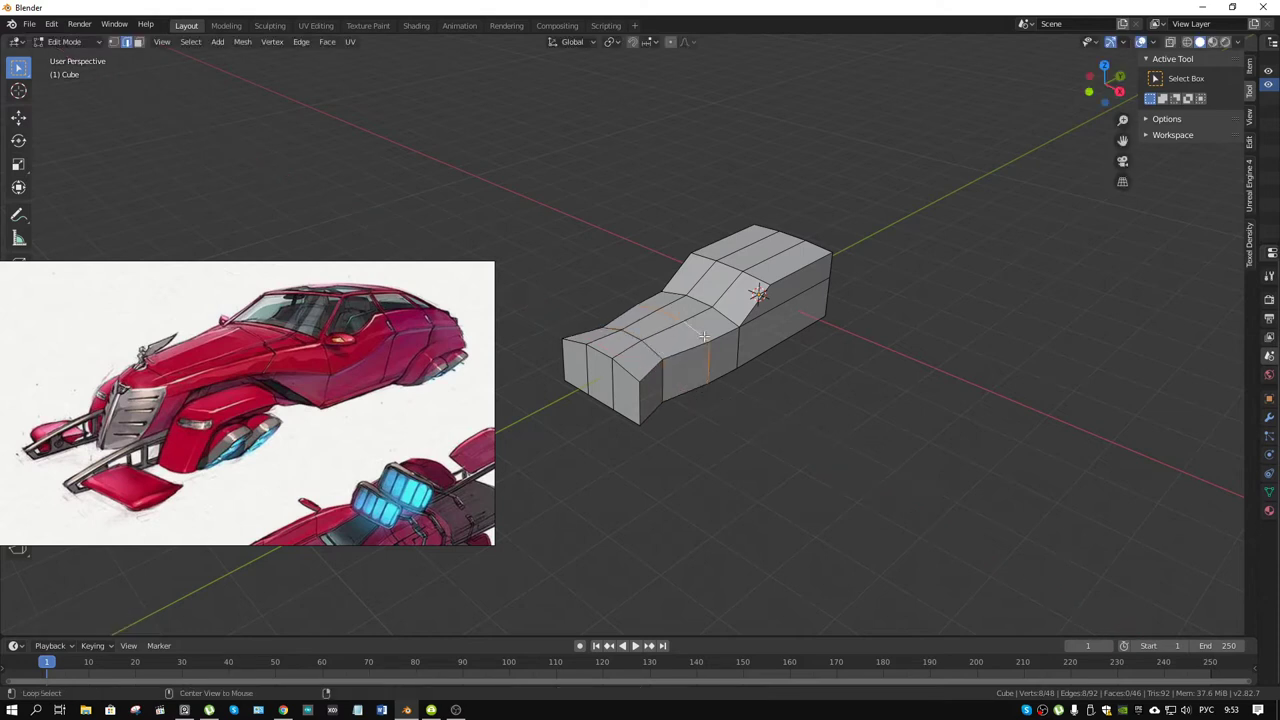
{"action": "key", "text": "s"}
{"action": "key", "text": "x"}
{"action": "left_click", "coordinate": [882, 425]}
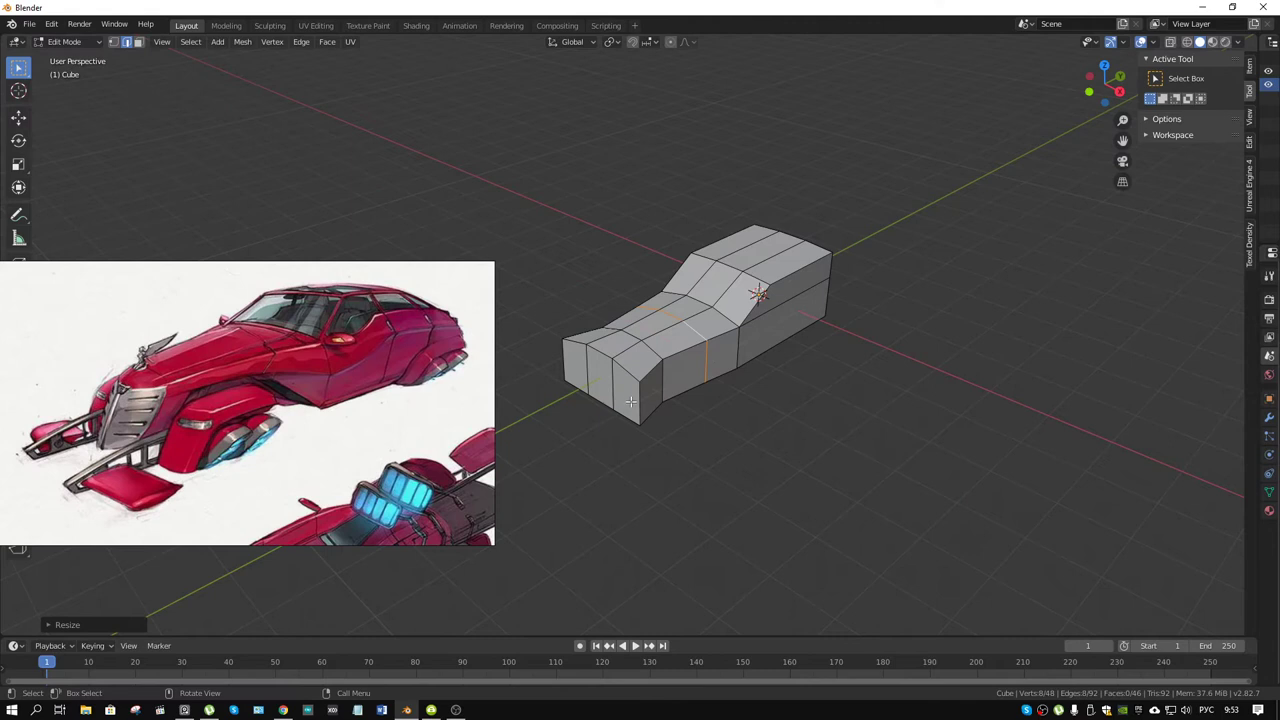
- Scale the three front-end faces narrower along X to taper the tip
{"action": "left_click", "coordinate": [625, 395]}
{"action": "left_click", "coordinate": [610, 385], "text": "shift"}
{"action": "left_click", "coordinate": [585, 370], "text": "shift"}
{"action": "key", "text": "s"}
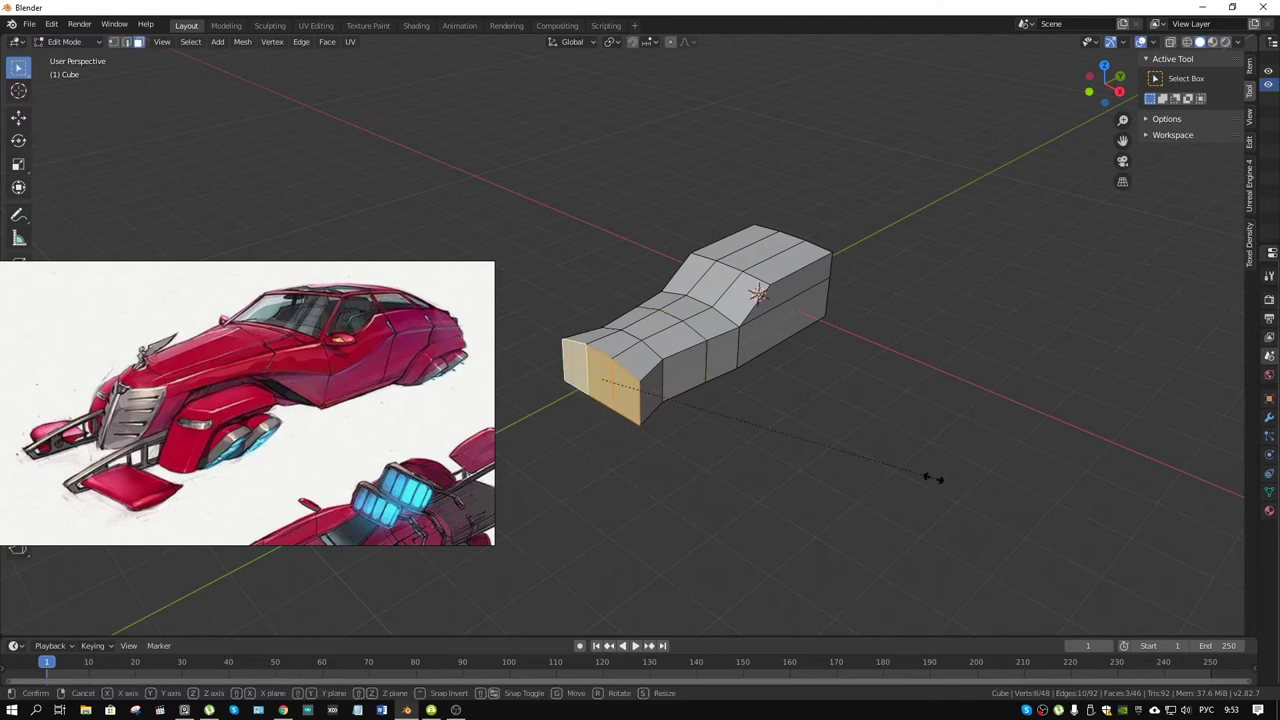
{"action": "key", "text": "x"}
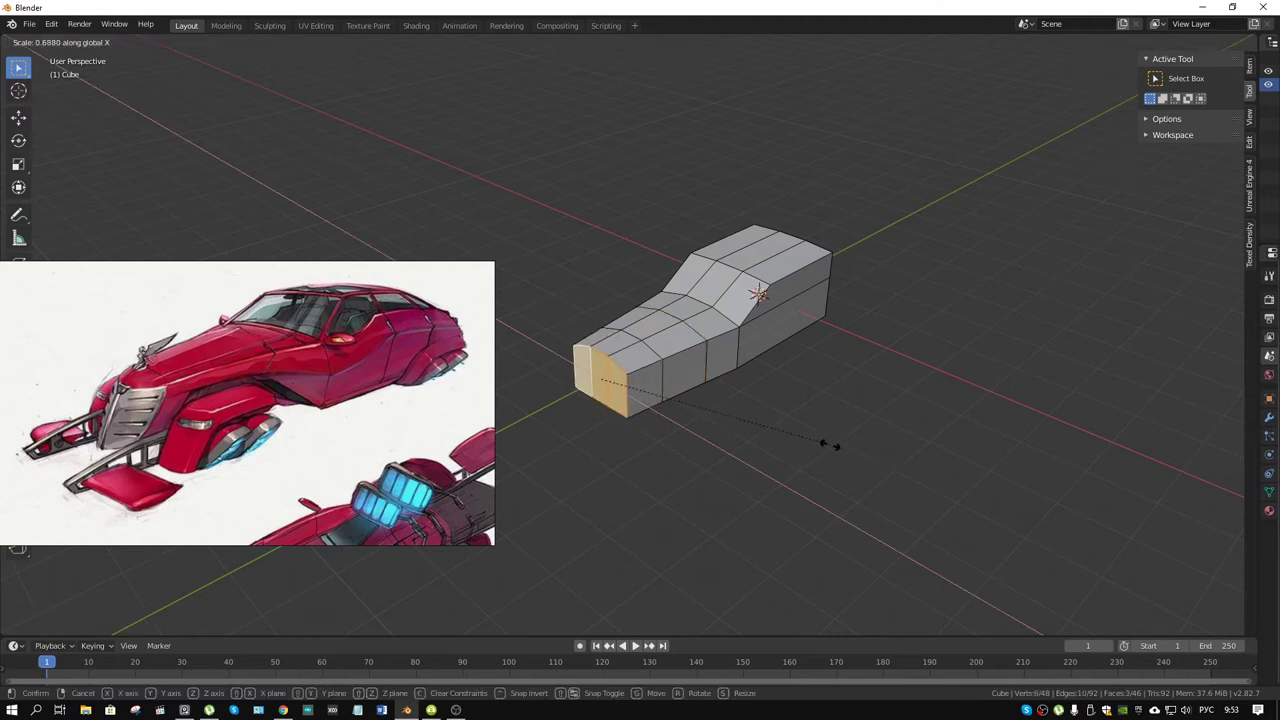
{"action": "left_click", "coordinate": [772, 447]}
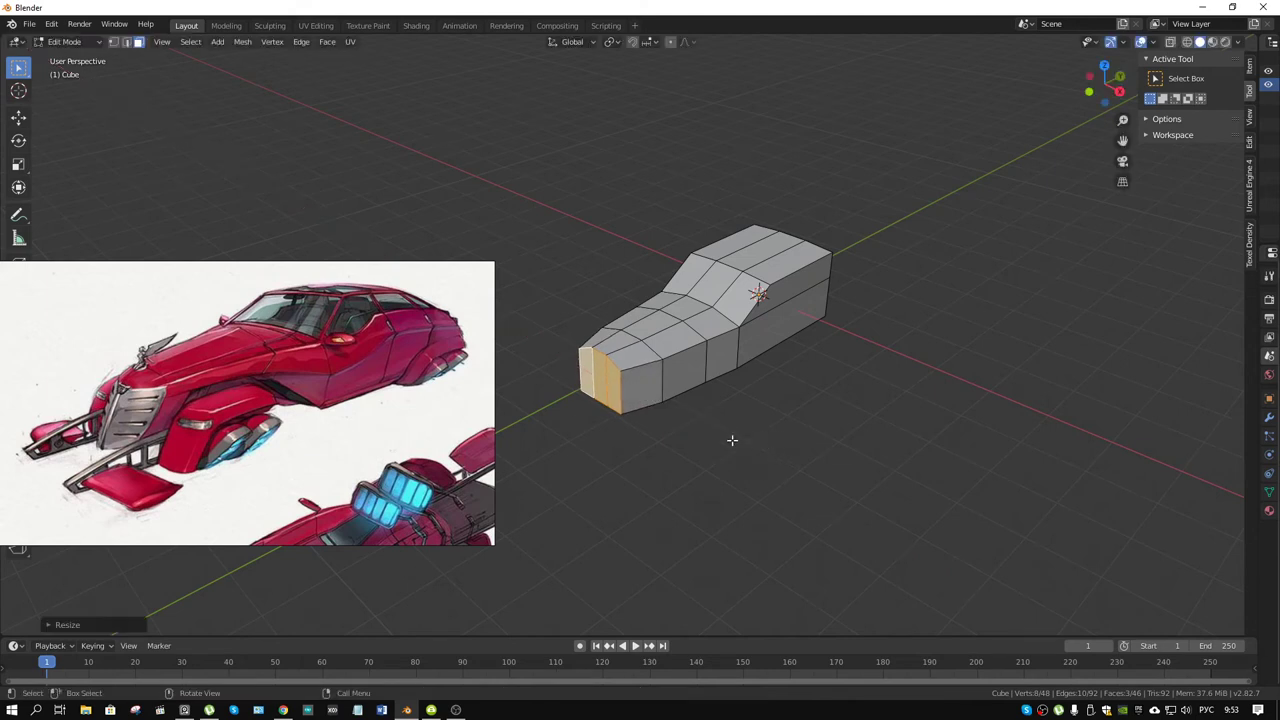
{"action": "middle_click_drag", "start_coordinate": [608, 390], "coordinate": [614, 381]}
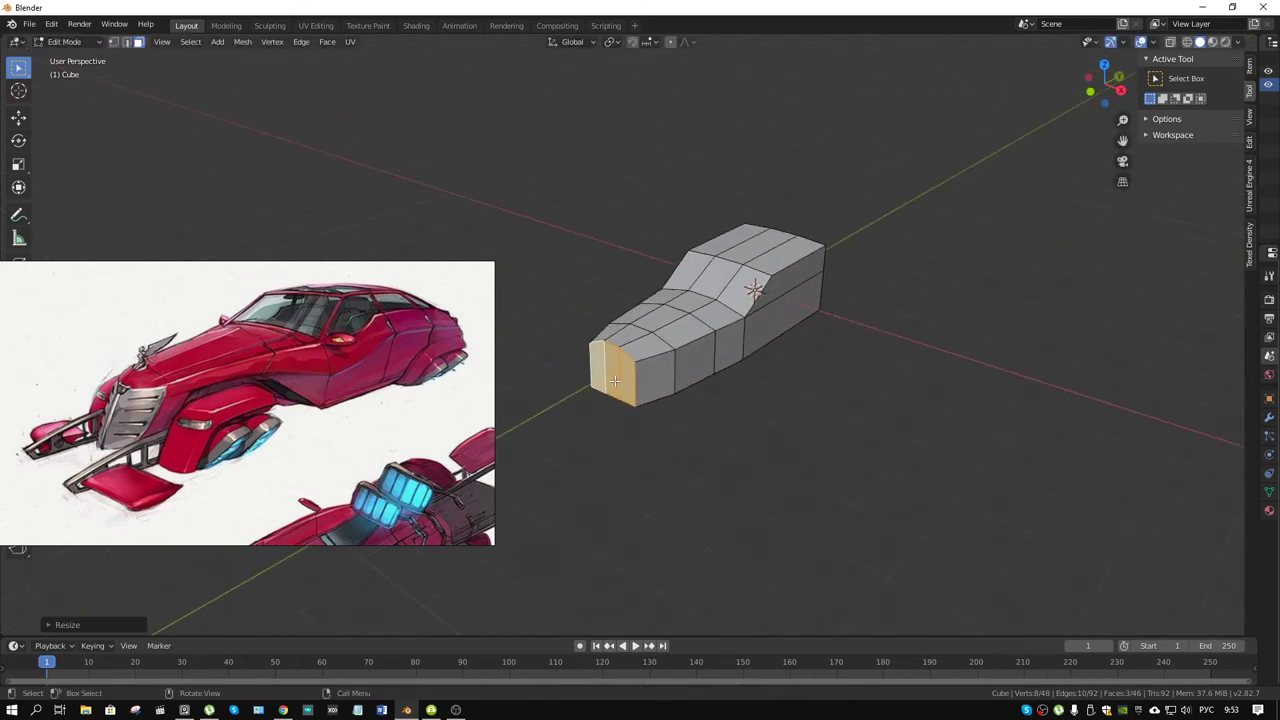
- Push the narrow middle front face forward along Y
{"action": "left_click", "coordinate": [607, 372]}
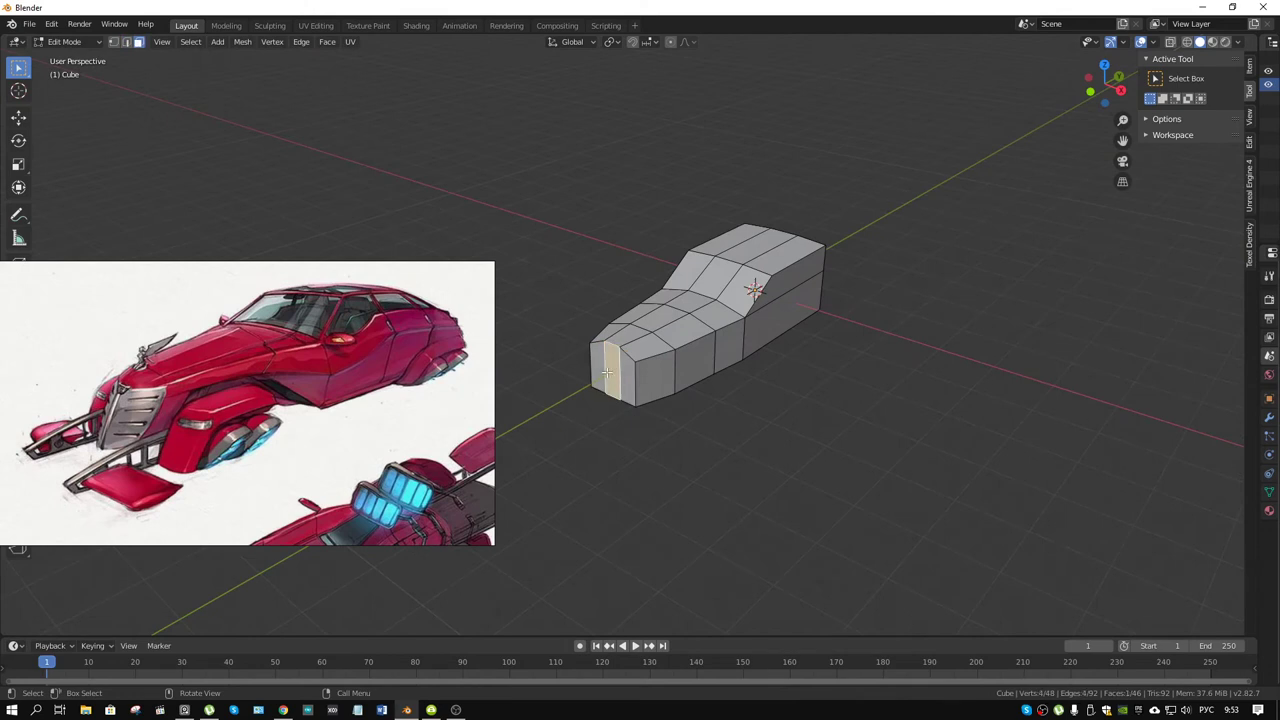
{"action": "key", "text": "g"}
{"action": "key", "text": "y"}
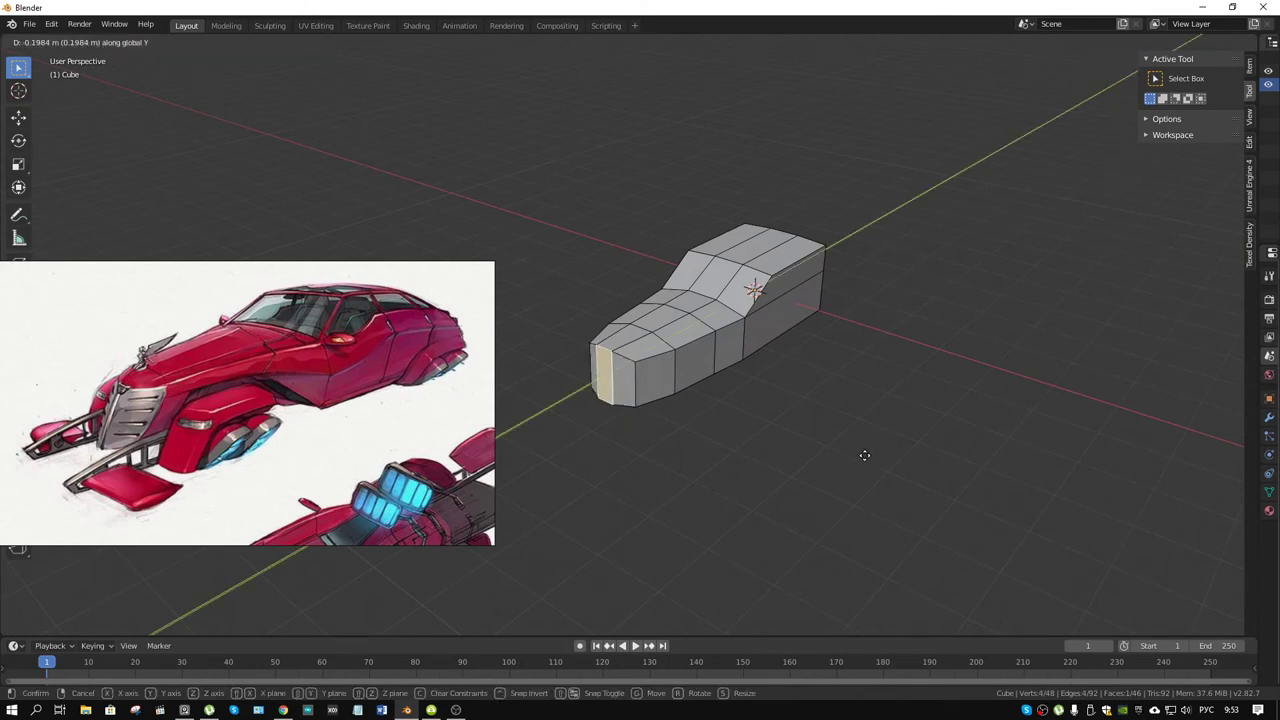
{"action": "left_click", "coordinate": [861, 457]}
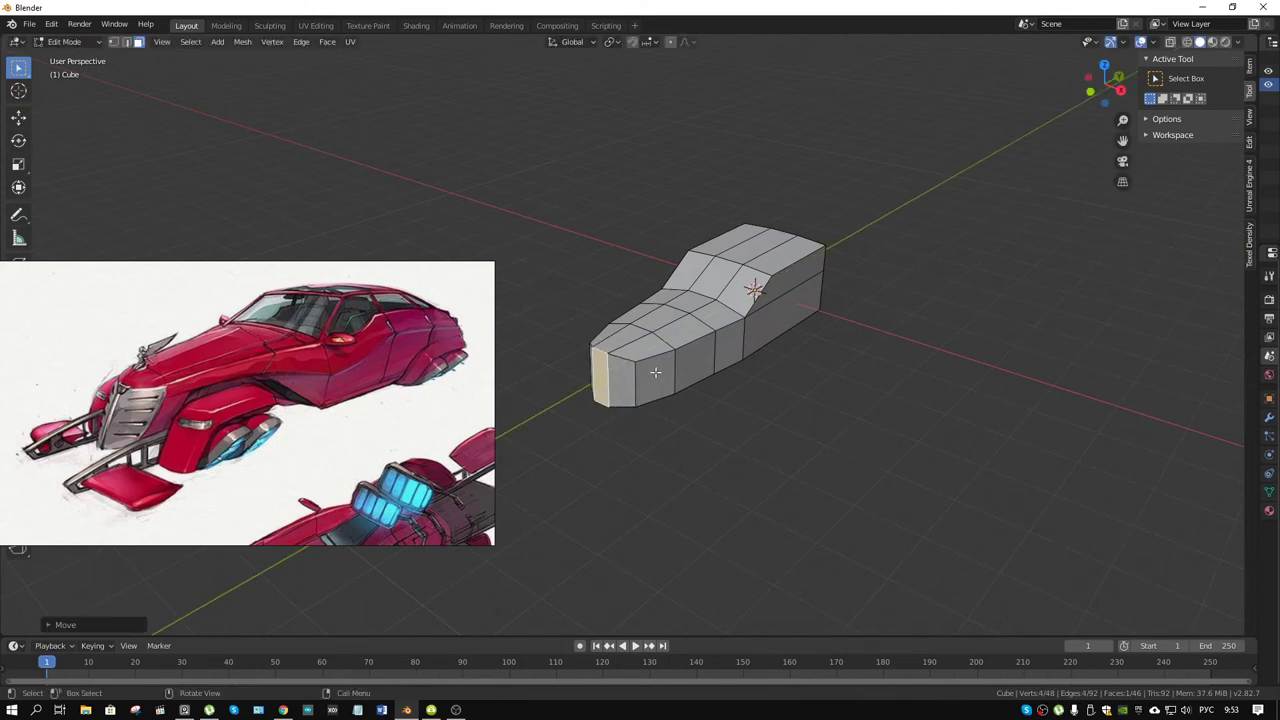
{"action": "mouse_move", "coordinate": [656, 372]}
{"action": "middle_mouse_down"}
{"action": "mouse_move", "coordinate": [650, 343]}
{"action": "mouse_move", "coordinate": [672, 349]}
{"action": "middle_mouse_up"}
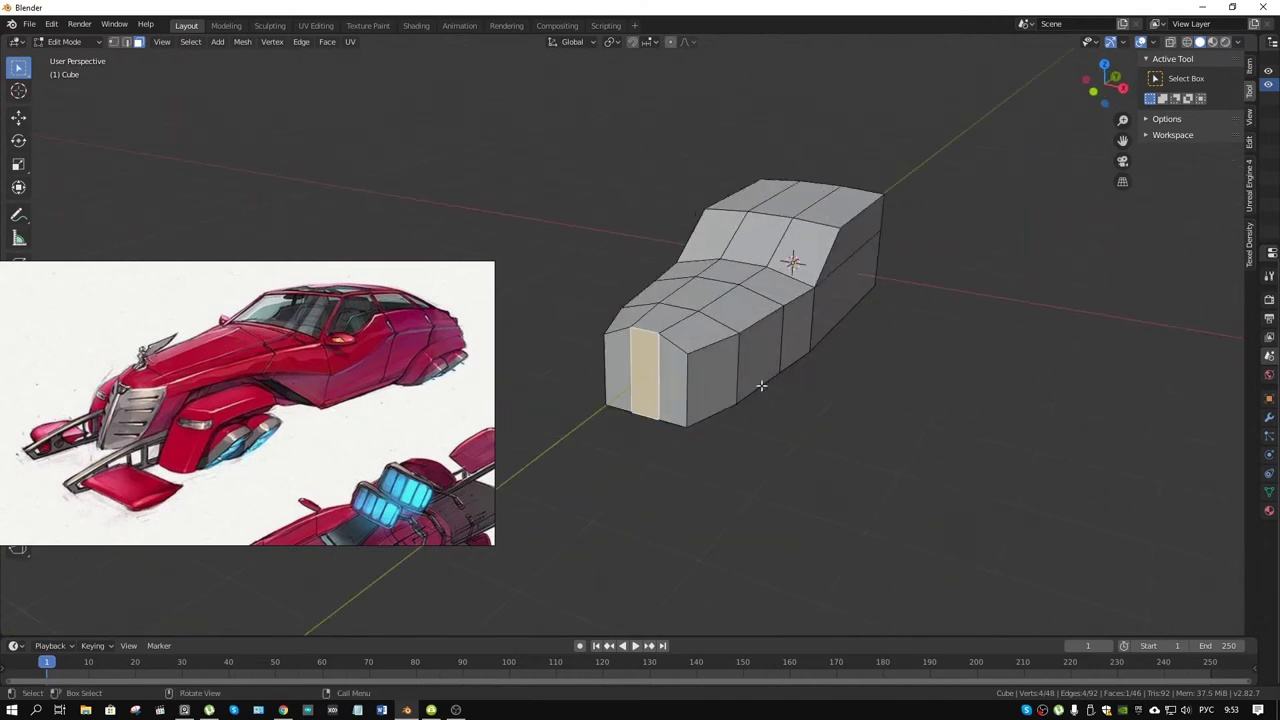
{"action": "middle_click_drag", "start_coordinate": [672, 349], "coordinate": [743, 364]}
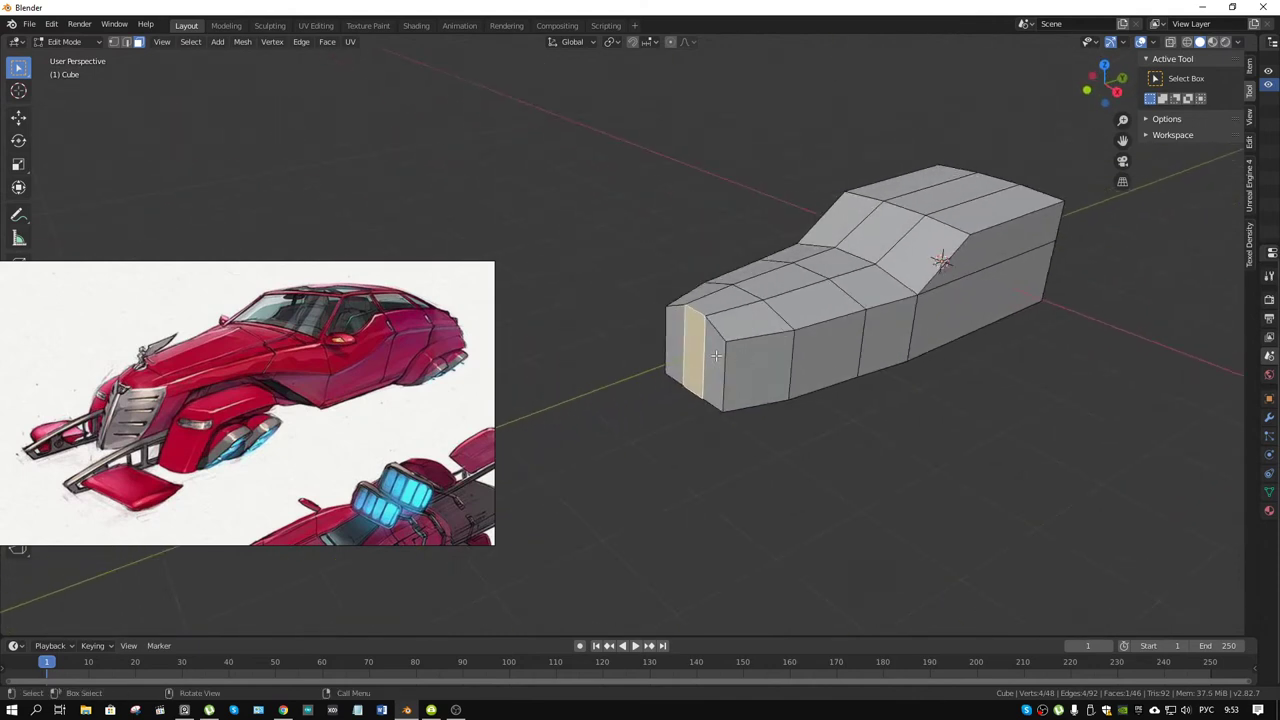
- Extrude the front nose faces outward and scale the new section down
{"action": "left_click", "coordinate": [716, 355], "text": "shift"}
{"action": "left_click", "coordinate": [676, 340], "text": "shift"}
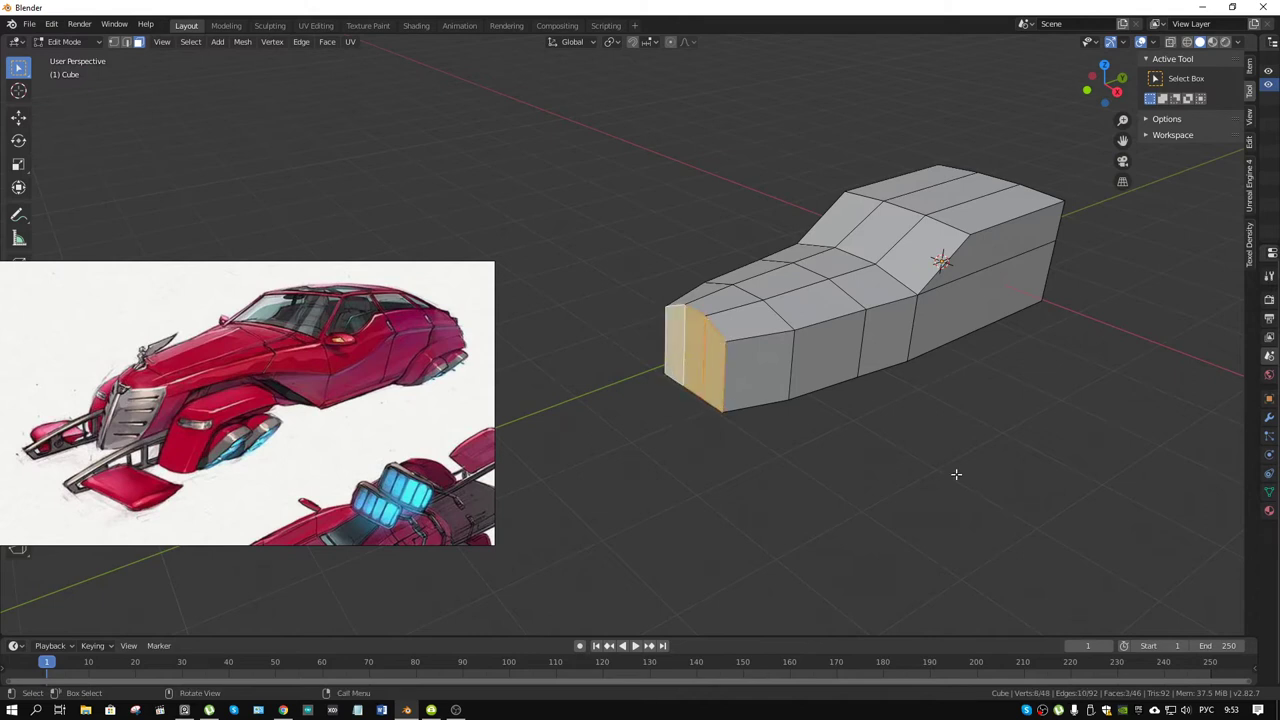
{"action": "key", "text": "e"}
{"action": "left_click", "coordinate": [934, 480]}
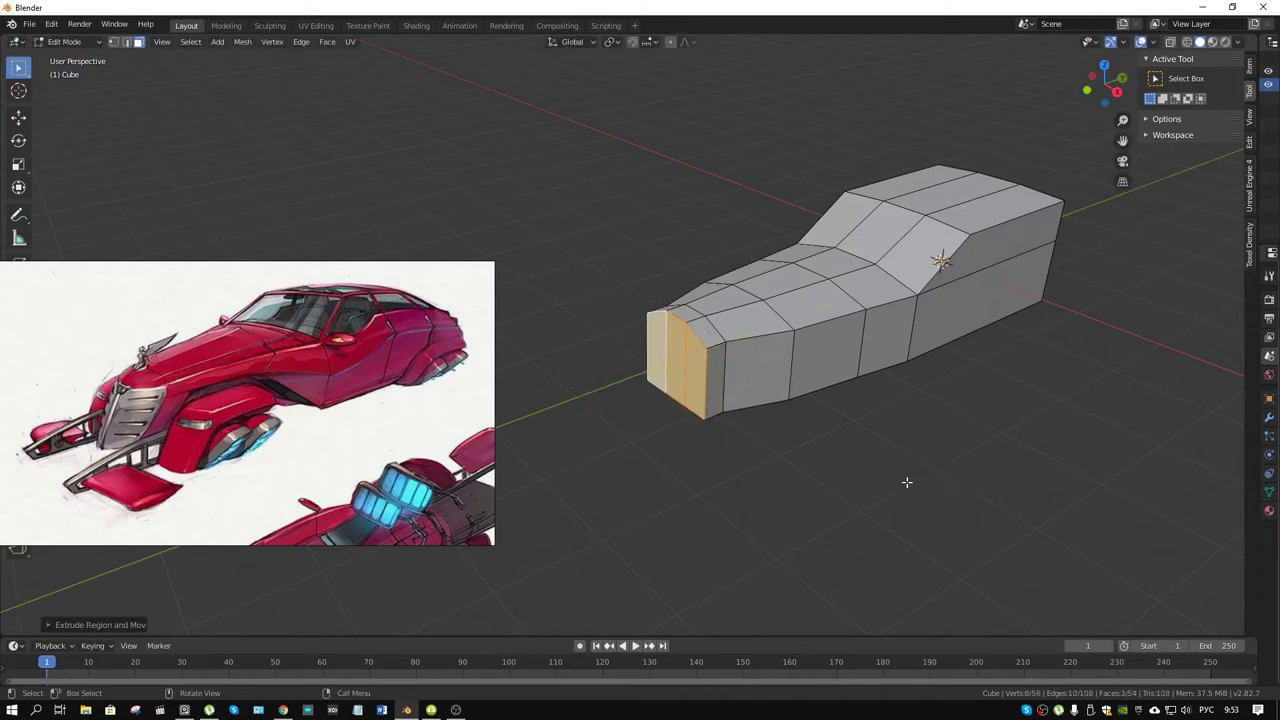
{"action": "key", "text": "s"}
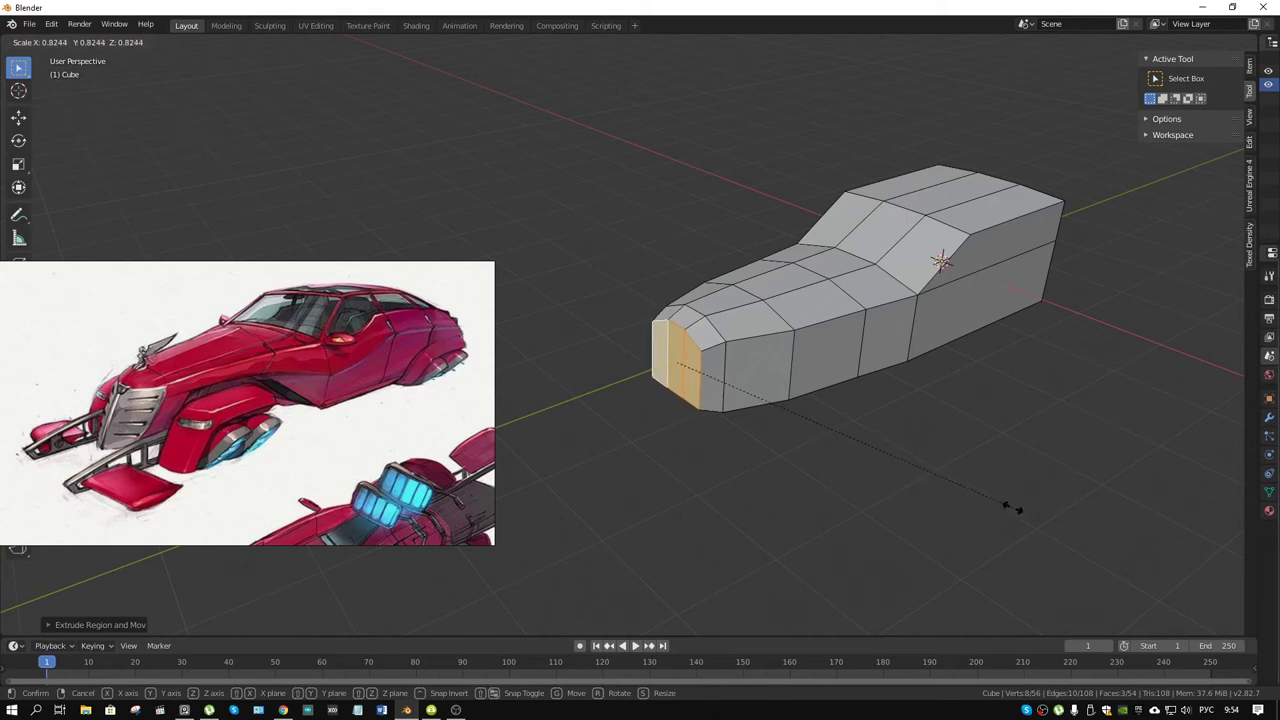
{"action": "left_click", "coordinate": [972, 496]}
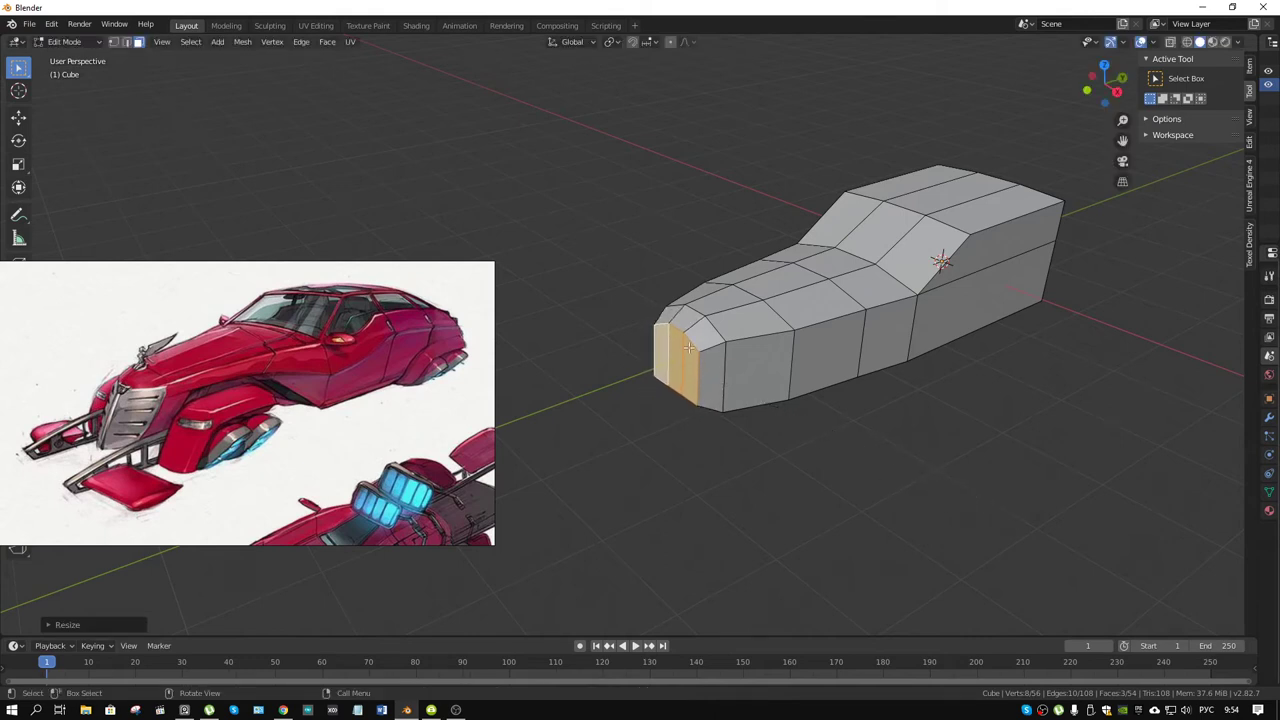
- Shrink the selection to the middle front face and move it further forward
{"action": "key", "text": "ctrl+KP_Subtract"}
{"action": "key", "text": "g"}
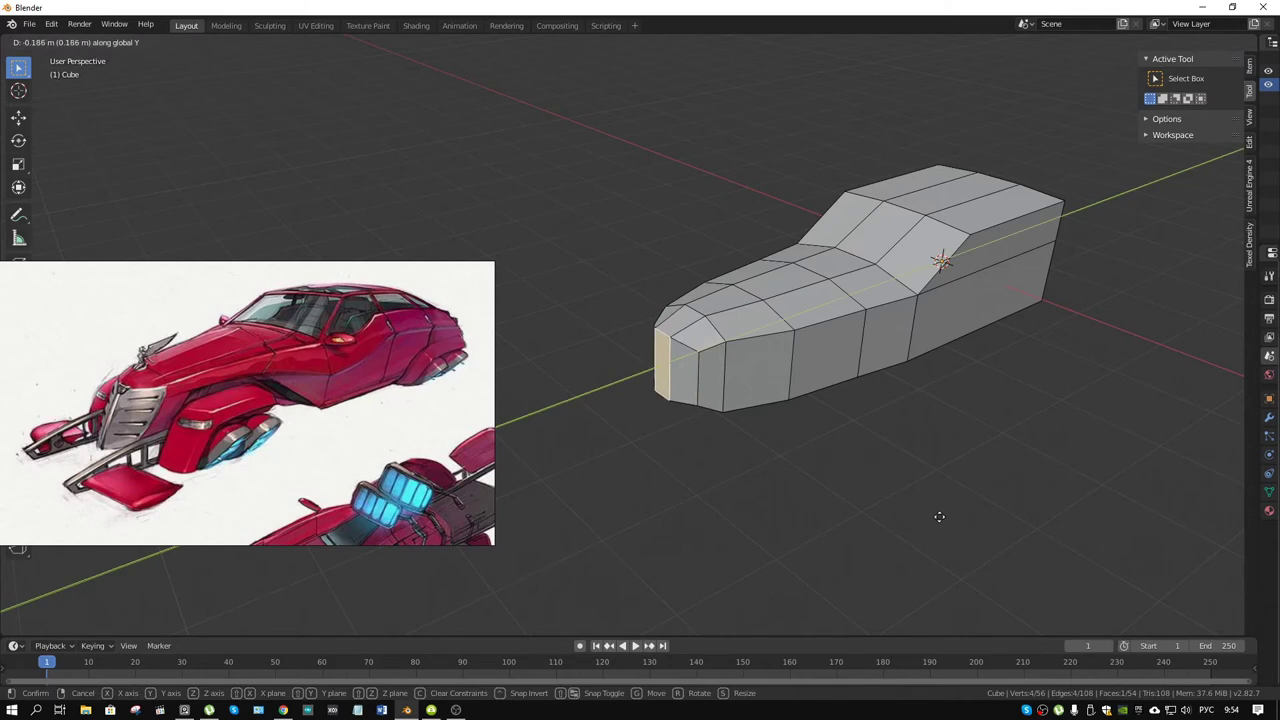
{"action": "left_click", "coordinate": [943, 517]}
{"action": "mouse_move", "coordinate": [943, 517]}
{"action": "middle_mouse_down"}
{"action": "mouse_move", "coordinate": [835, 380]}
{"action": "mouse_move", "coordinate": [843, 357]}
{"action": "mouse_move", "coordinate": [892, 345]}
{"action": "middle_mouse_up"}
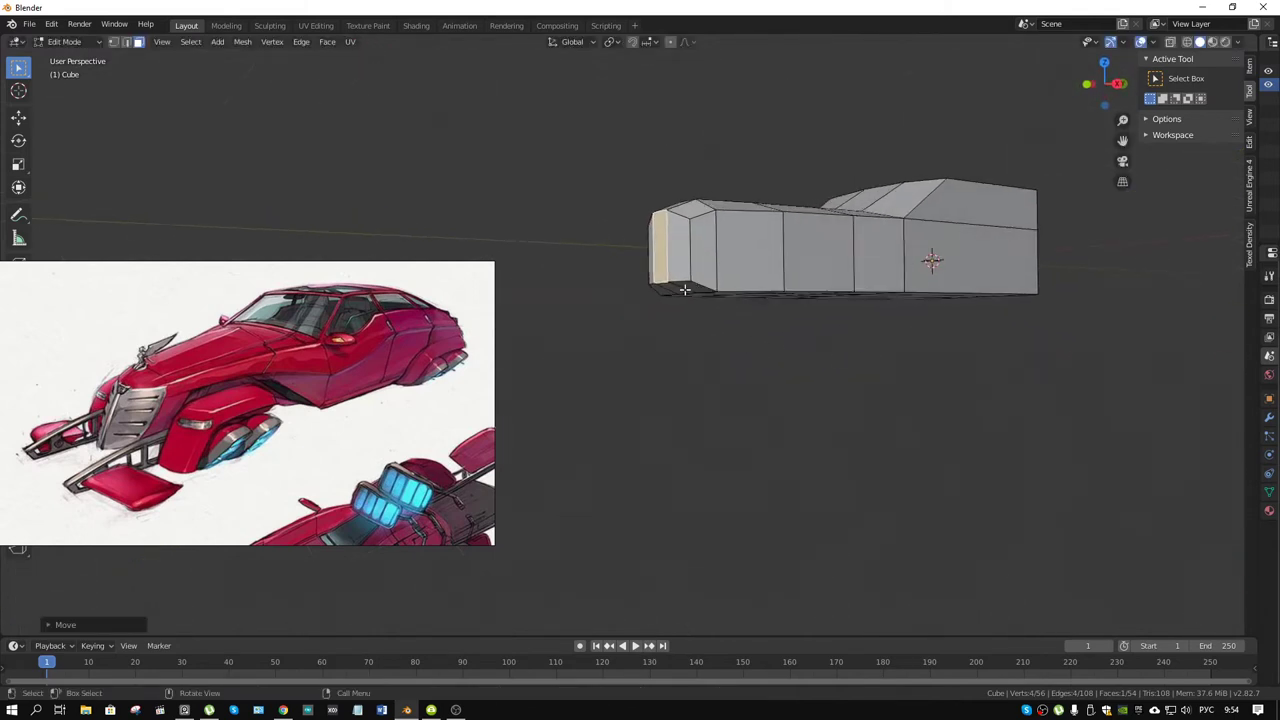
- Change the snapping setting and move the front face vertically along Z
{"action": "middle_click_drag", "start_coordinate": [684, 289], "coordinate": [729, 252]}
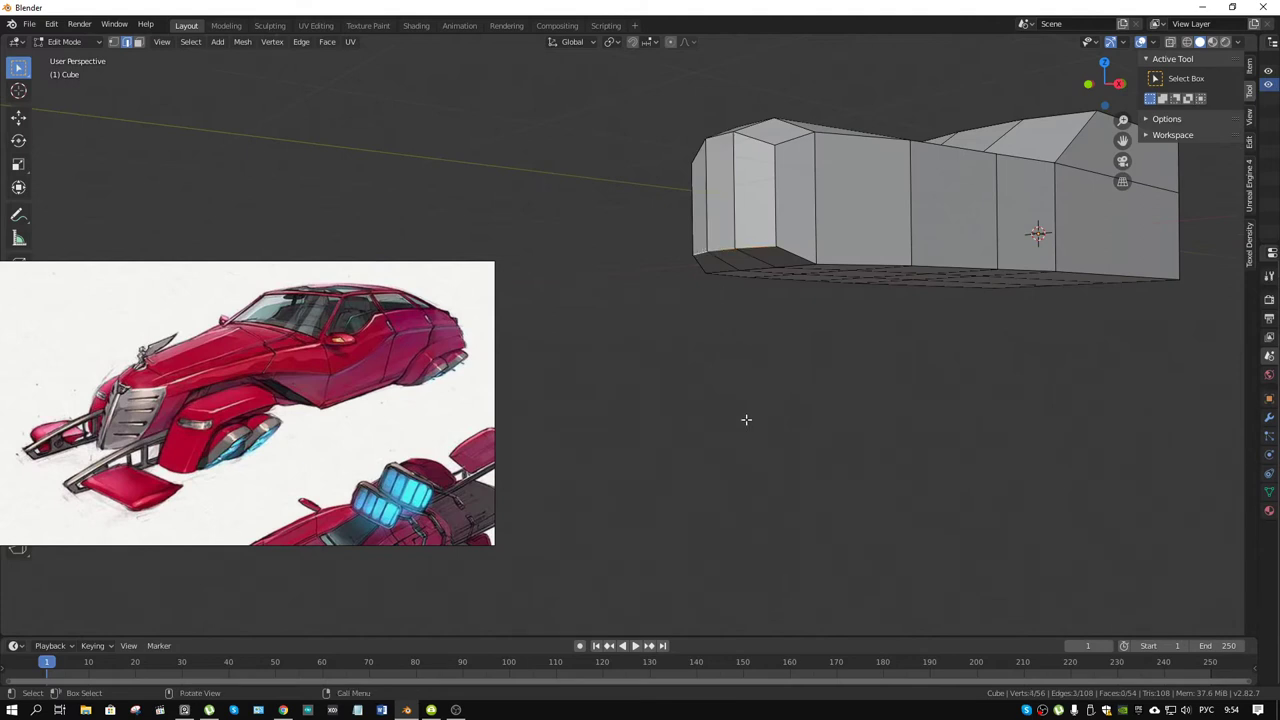
{"action": "left_click", "coordinate": [652, 42]}
{"action": "left_click", "coordinate": [630, 91]}
{"action": "key", "text": "g"}
{"action": "key", "text": "z"}
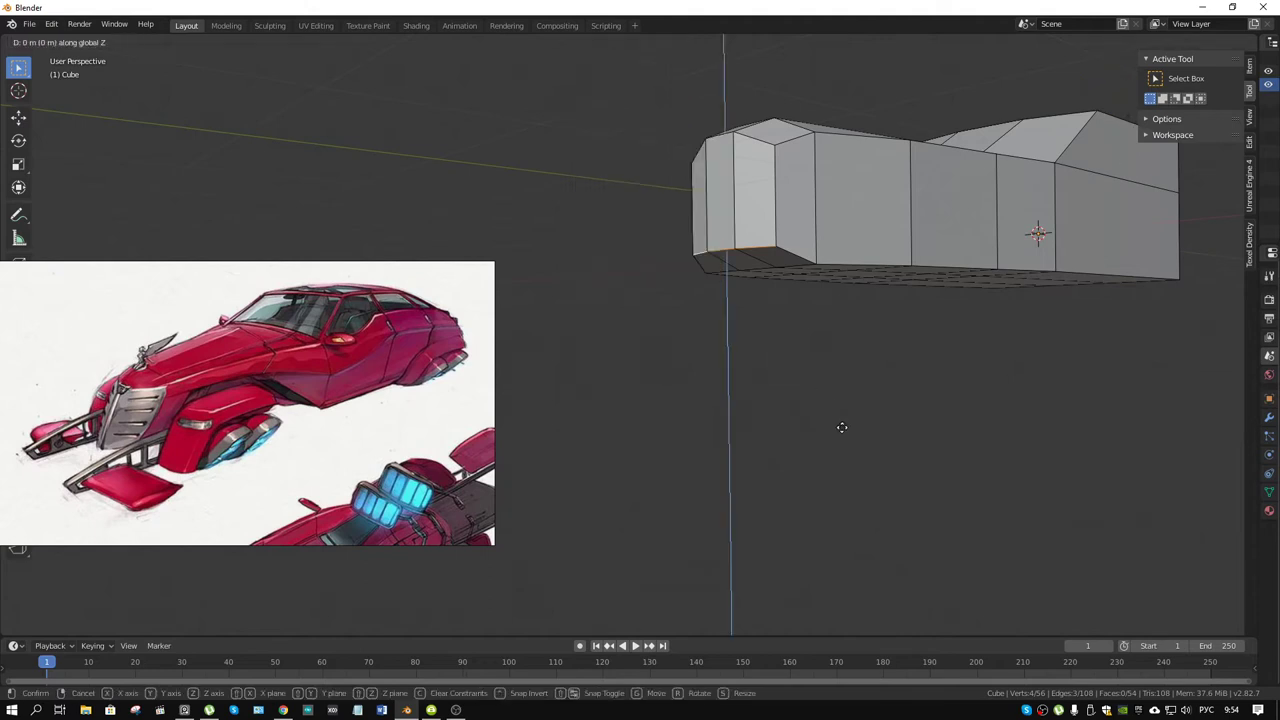
{"action": "left_click", "coordinate": [842, 427]}
- From above, scale the front-half edge loops inward, narrowing the next loop along X
{"action": "mouse_move", "coordinate": [842, 427]}
{"action": "middle_mouse_down"}
{"action": "mouse_move", "coordinate": [868, 300]}
{"action": "mouse_move", "coordinate": [918, 369]}
{"action": "middle_mouse_up"}
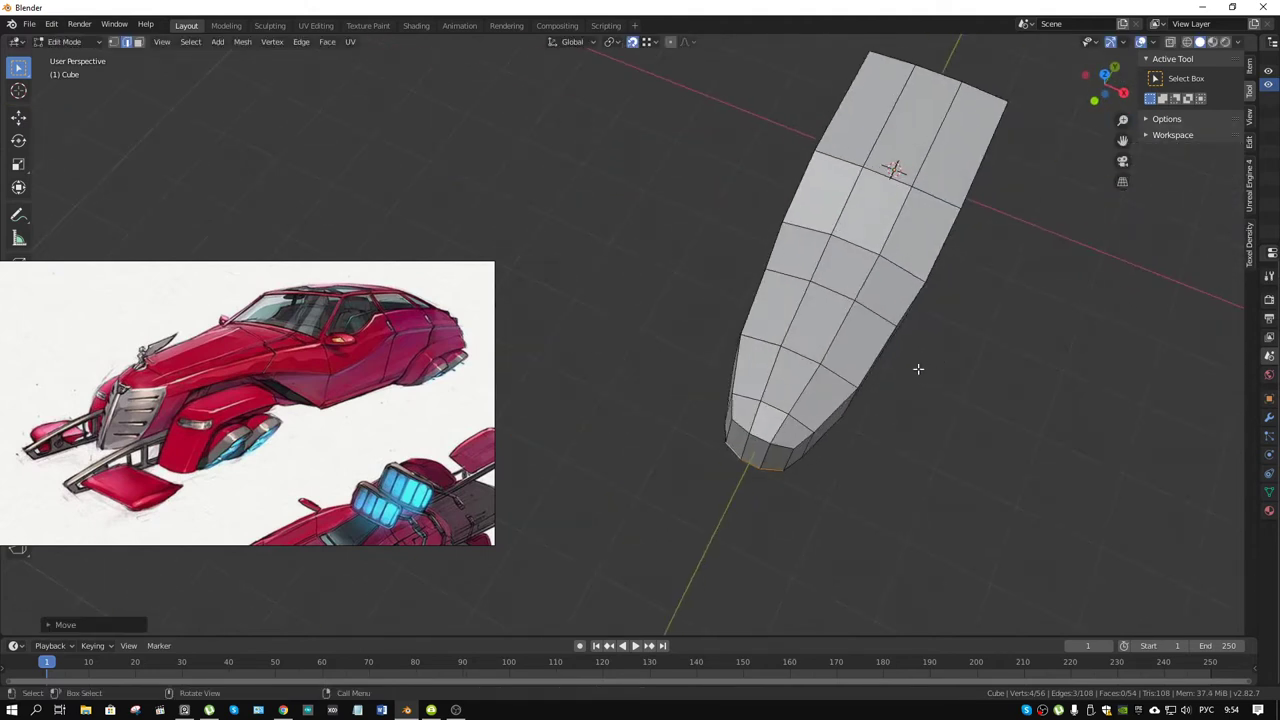
{"action": "middle_click_drag", "start_coordinate": [847, 392], "coordinate": [677, 407]}
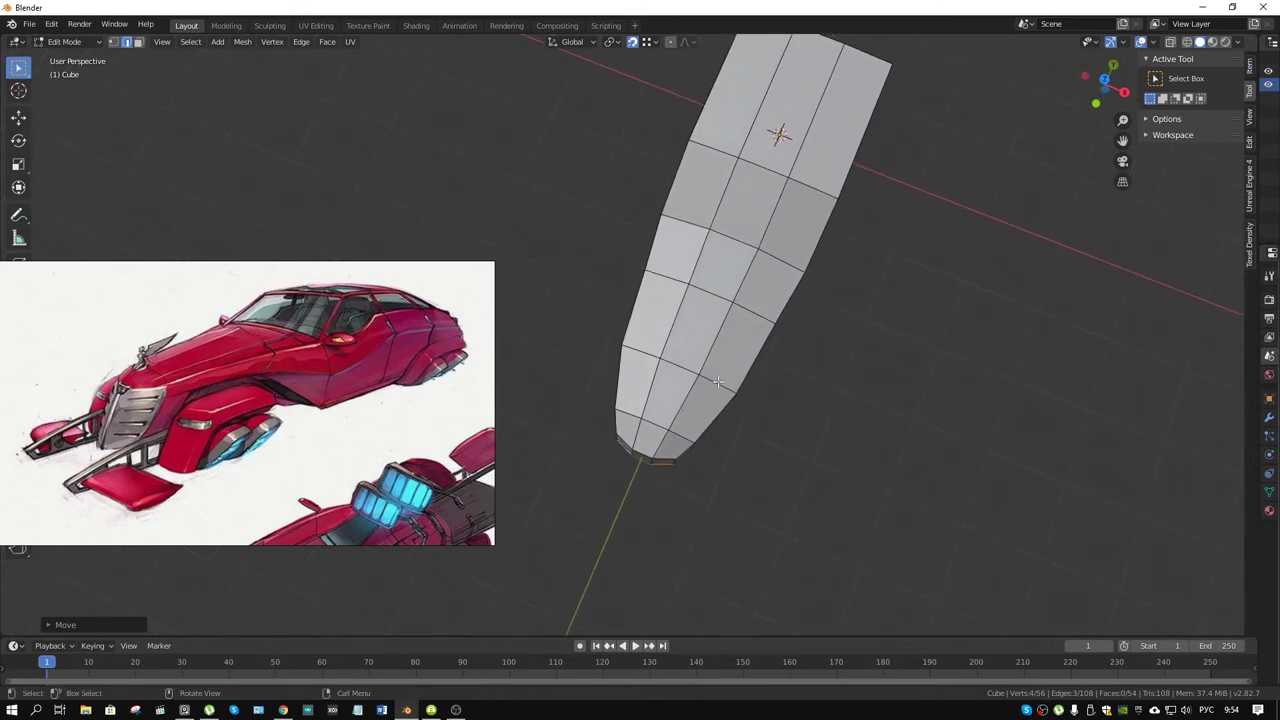
{"action": "left_click", "coordinate": [716, 383], "text": "alt"}
{"action": "key", "text": "s"}
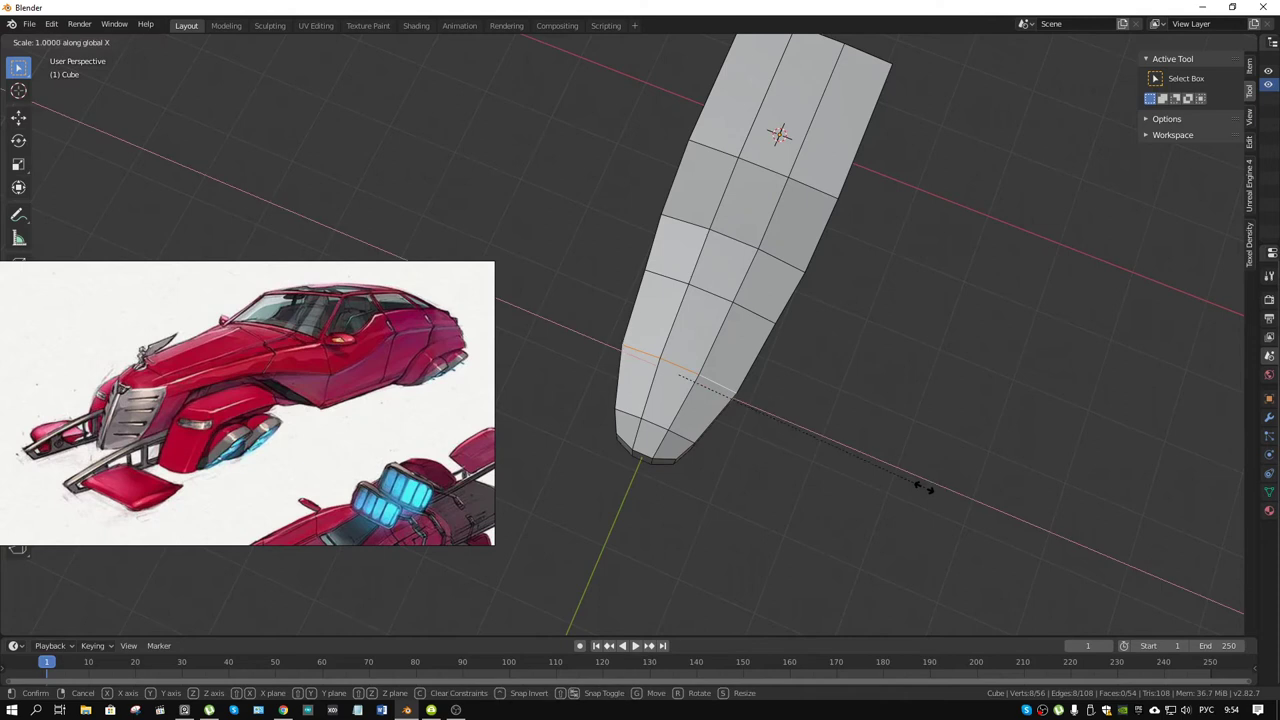
{"action": "left_click", "coordinate": [865, 468]}
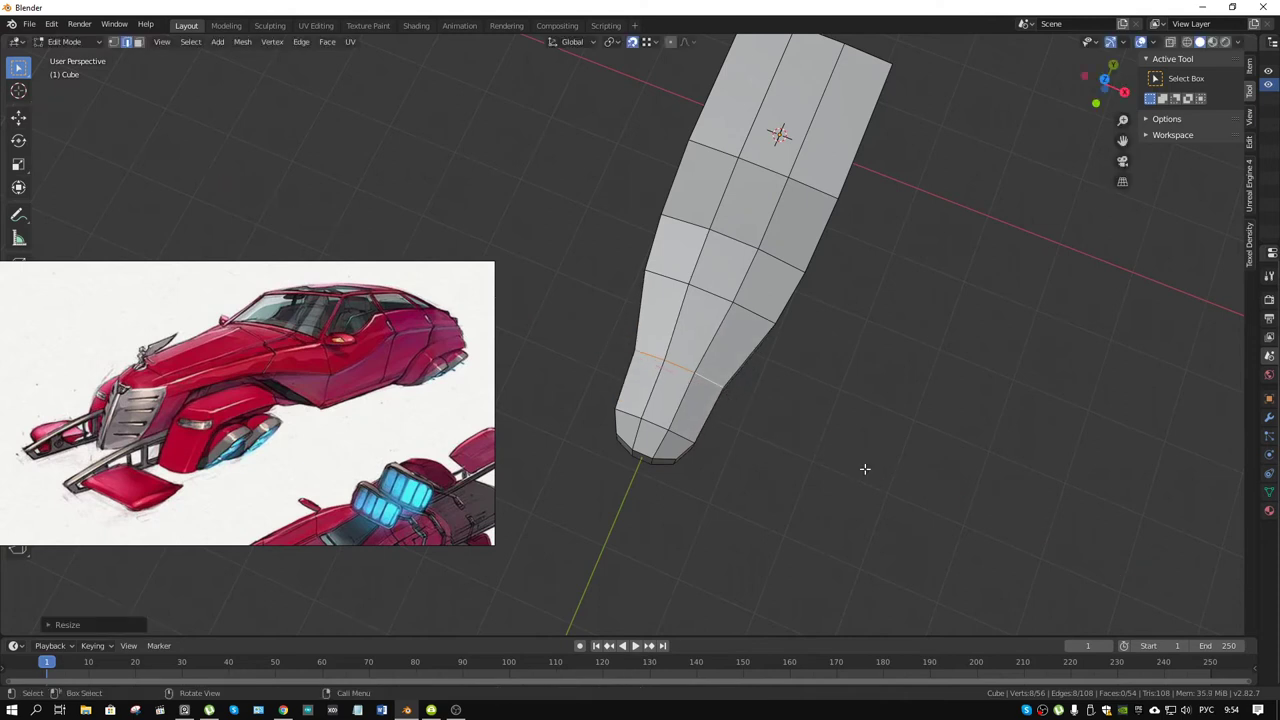
{"action": "left_click", "coordinate": [768, 316], "text": "alt"}
{"action": "key", "text": "s"}
{"action": "key", "text": "x"}
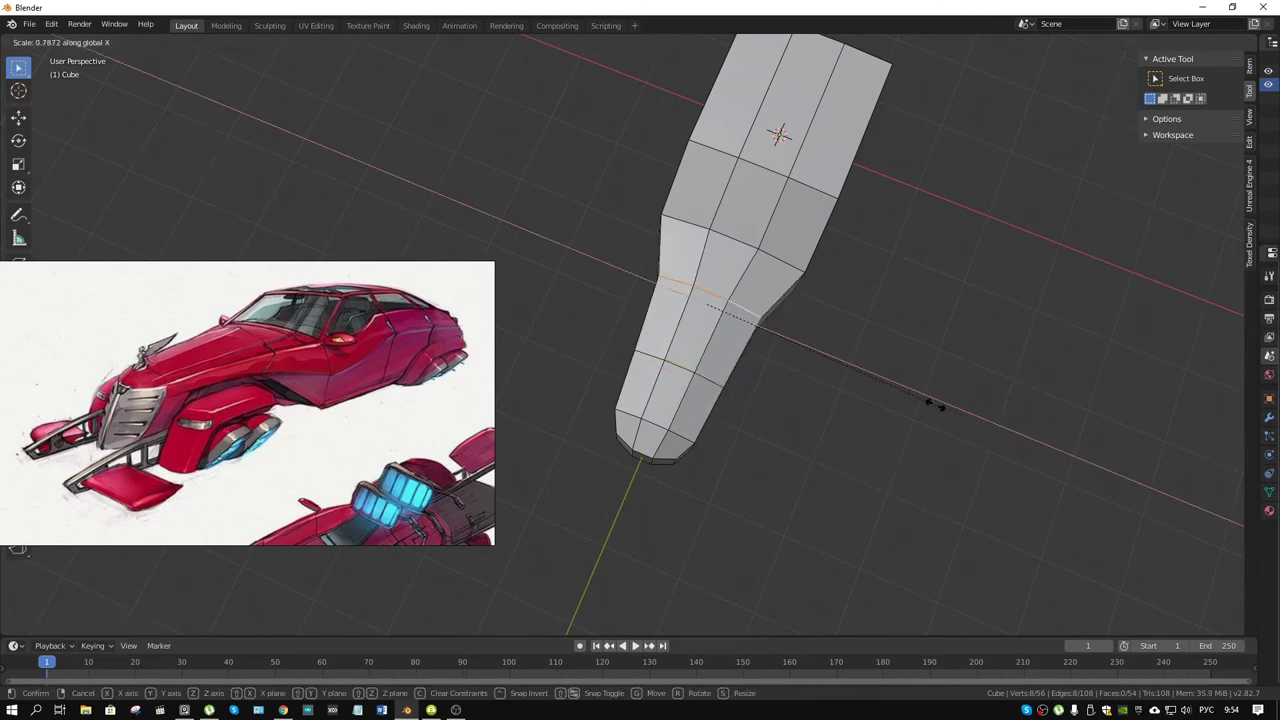
{"action": "left_click", "coordinate": [955, 410]}
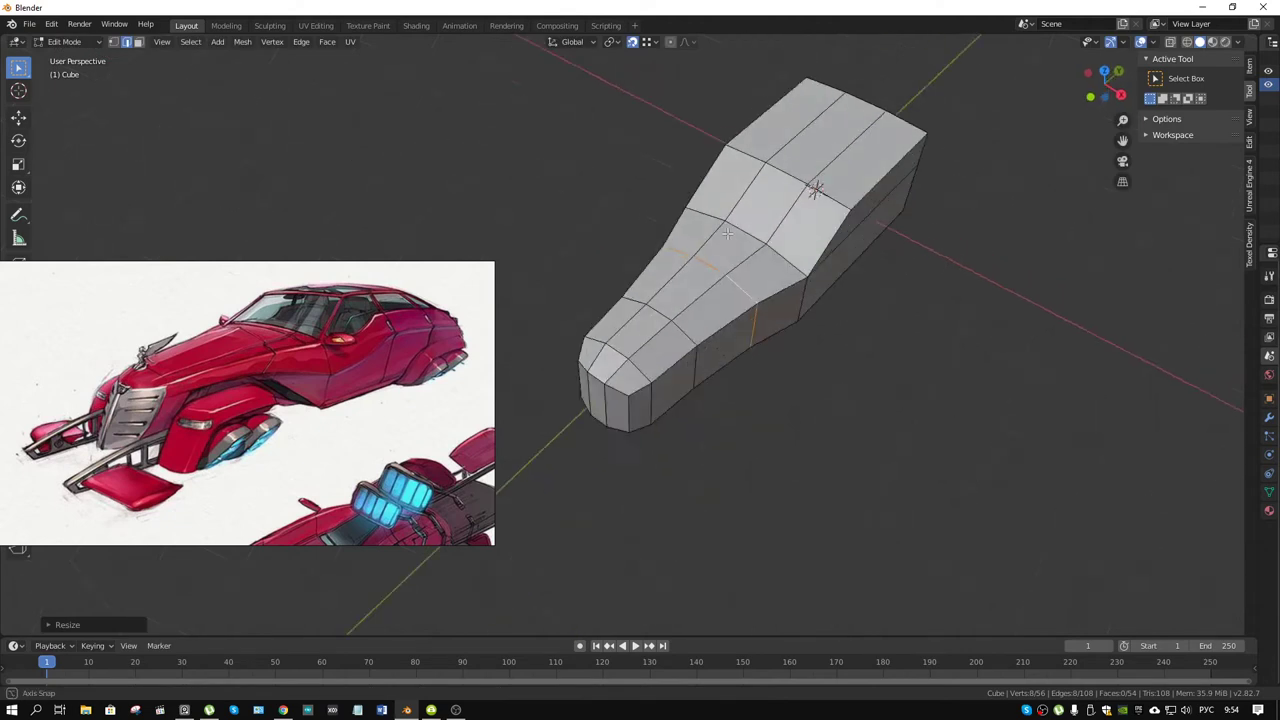
{"action": "mouse_move", "coordinate": [955, 410]}
{"action": "middle_mouse_down"}
{"action": "mouse_move", "coordinate": [669, 171]}
{"action": "mouse_move", "coordinate": [750, 215]}
{"action": "mouse_move", "coordinate": [738, 257]}
{"action": "mouse_move", "coordinate": [686, 296]}
{"action": "middle_mouse_up"}
- Cut a new horizontal edge loop around the sides of the body
{"action": "key", "text": "ctrl+r"}
{"action": "left_click", "coordinate": [686, 296]}
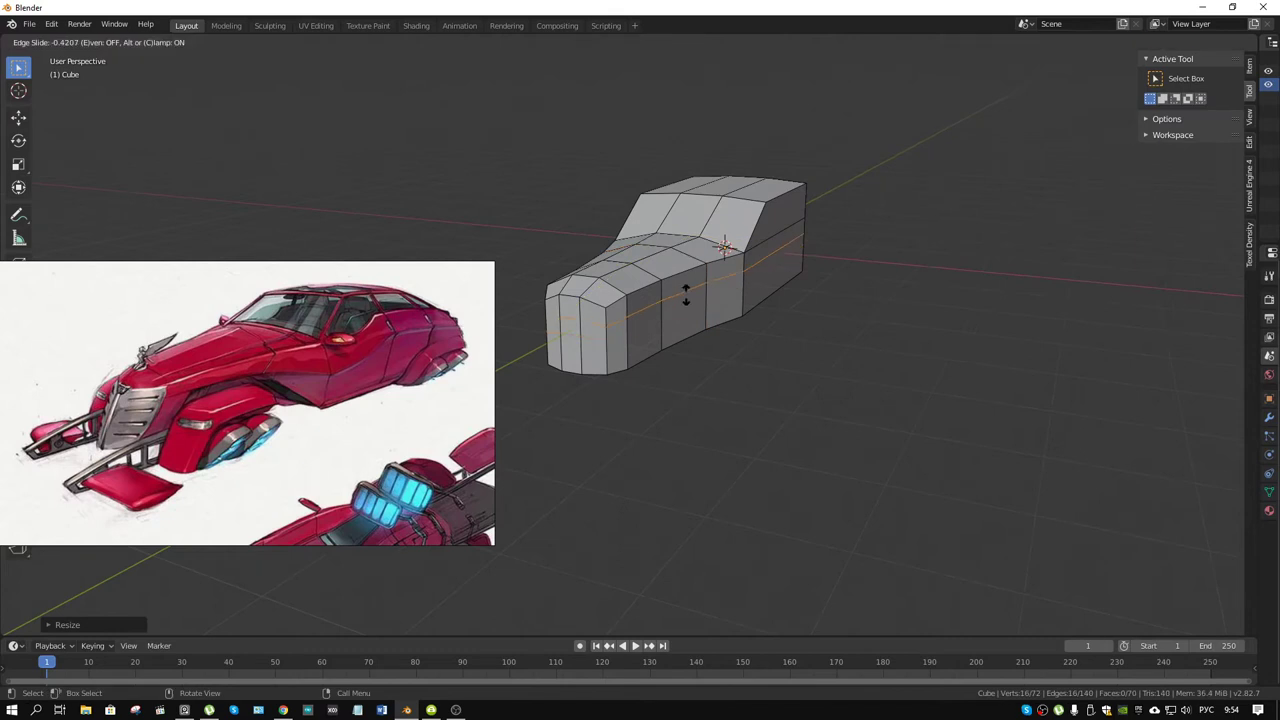
{"action": "left_click", "coordinate": [686, 296]}
{"action": "key", "text": "s"}
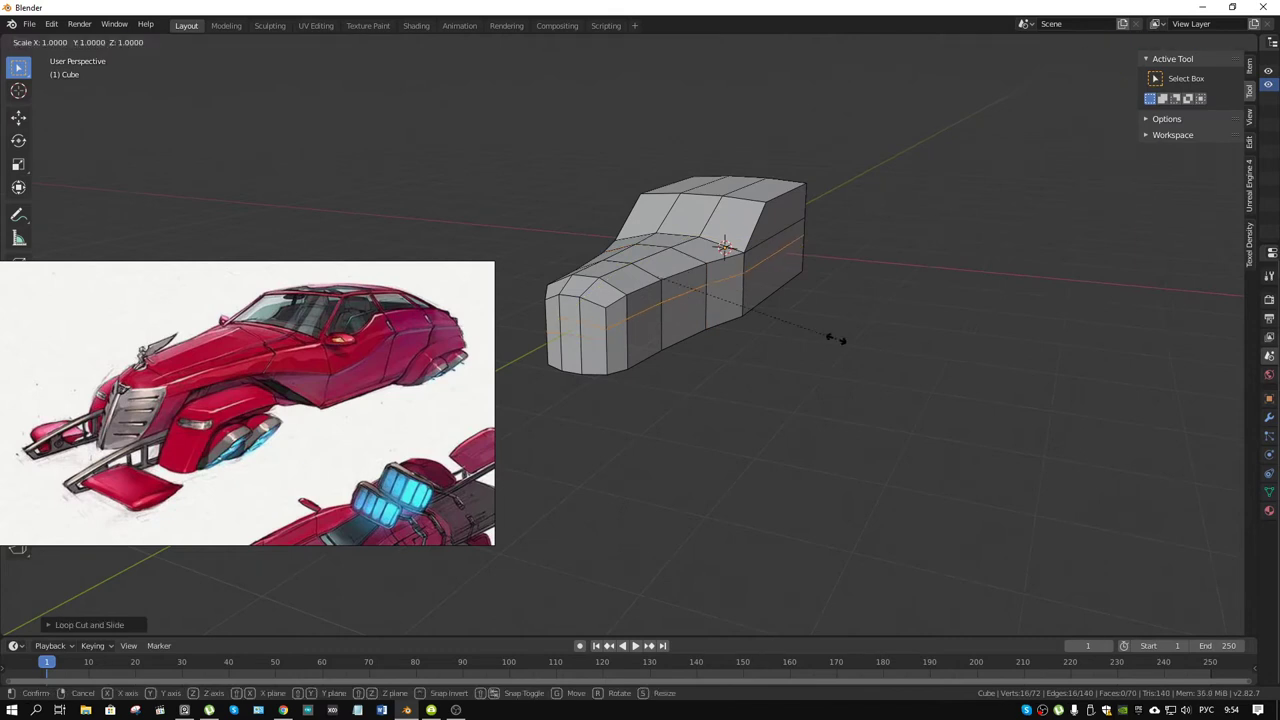
{"action": "key", "text": "z"}
{"action": "left_click", "coordinate": [836, 340]}
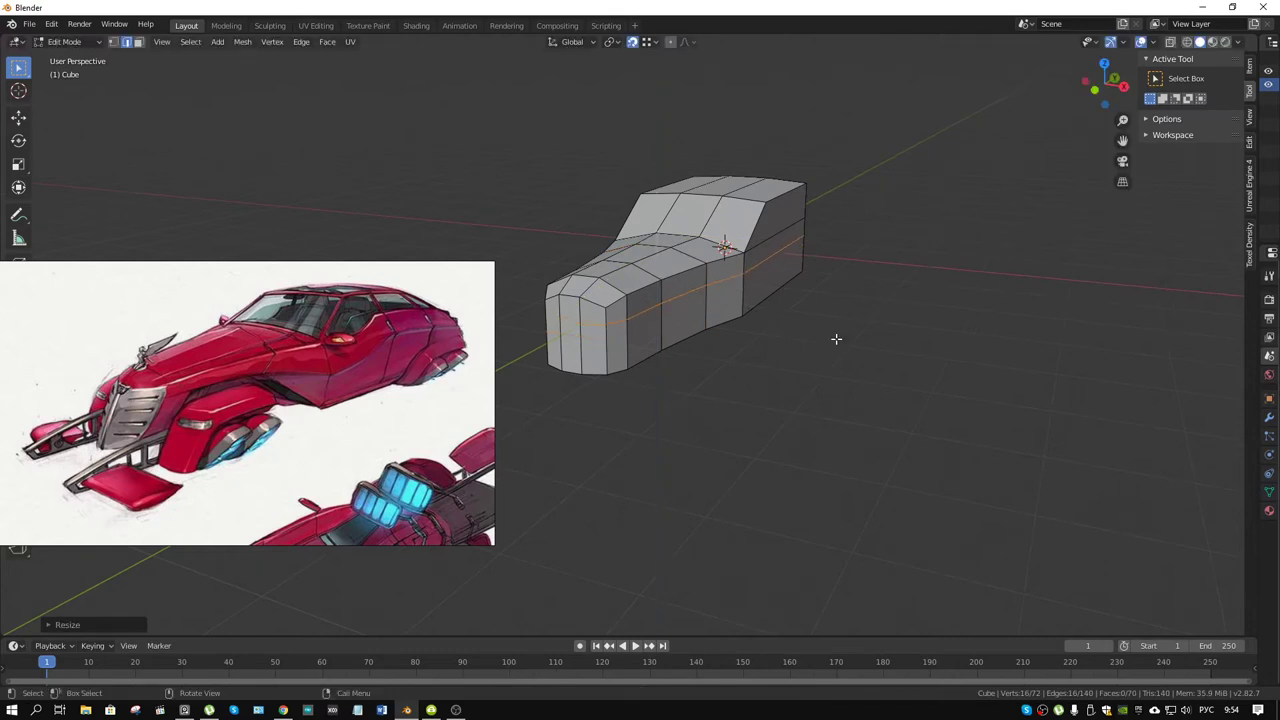
- Narrow the rear top roof edge along X
{"action": "mouse_move", "coordinate": [767, 265]}
{"action": "middle_mouse_down"}
{"action": "mouse_move", "coordinate": [752, 256]}
{"action": "mouse_move", "coordinate": [787, 236]}
{"action": "middle_mouse_up"}
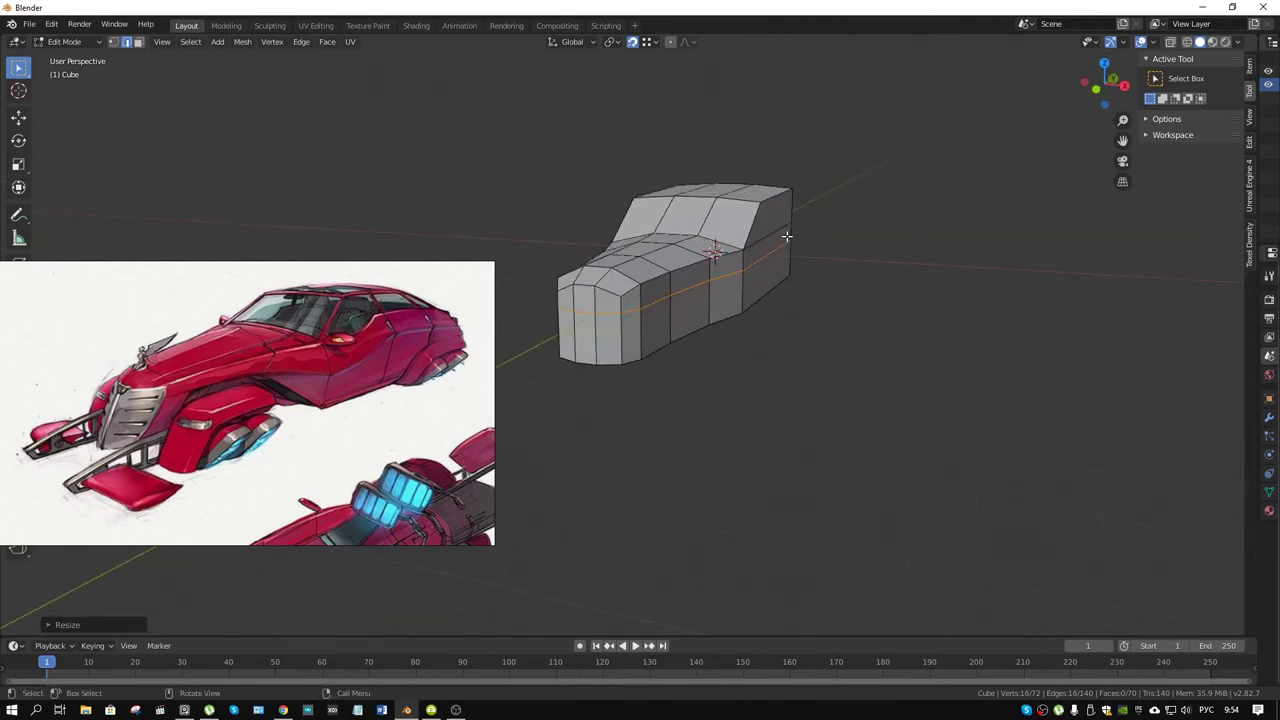
{"action": "left_click", "coordinate": [770, 194]}
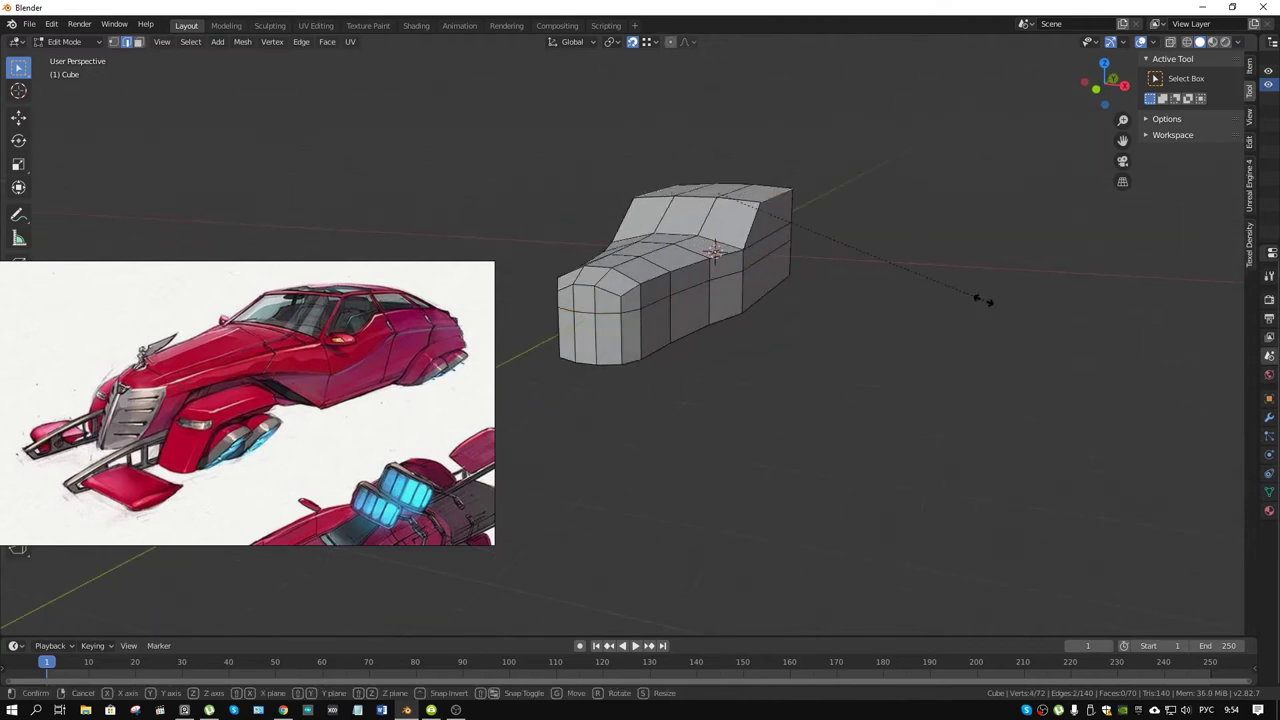
{"action": "key", "text": "s"}
{"action": "key", "text": "x"}
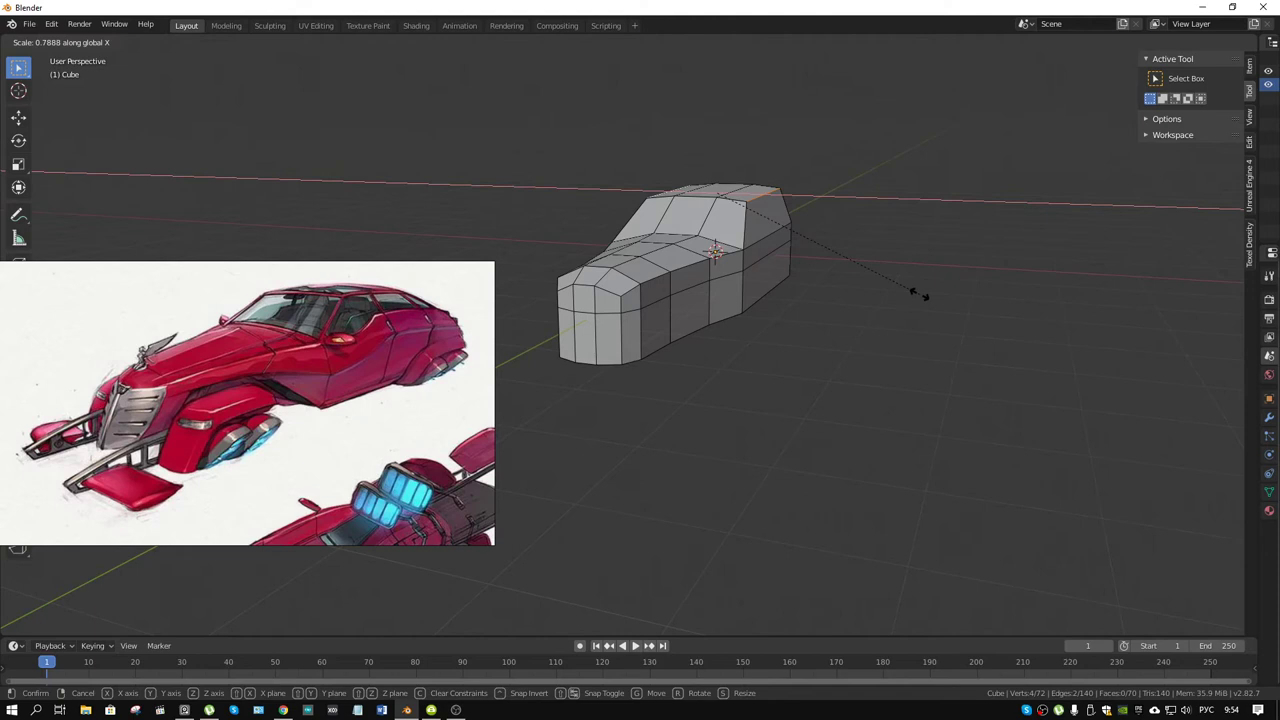
{"action": "left_click", "coordinate": [918, 293]}
- In vertex mode with X-ray, box-select the front top vertices and lower them along Z
{"action": "mouse_move", "coordinate": [918, 293]}
{"action": "middle_mouse_down"}
{"action": "mouse_move", "coordinate": [772, 263]}
{"action": "mouse_move", "coordinate": [657, 279]}
{"action": "mouse_move", "coordinate": [692, 289]}
{"action": "middle_mouse_up"}
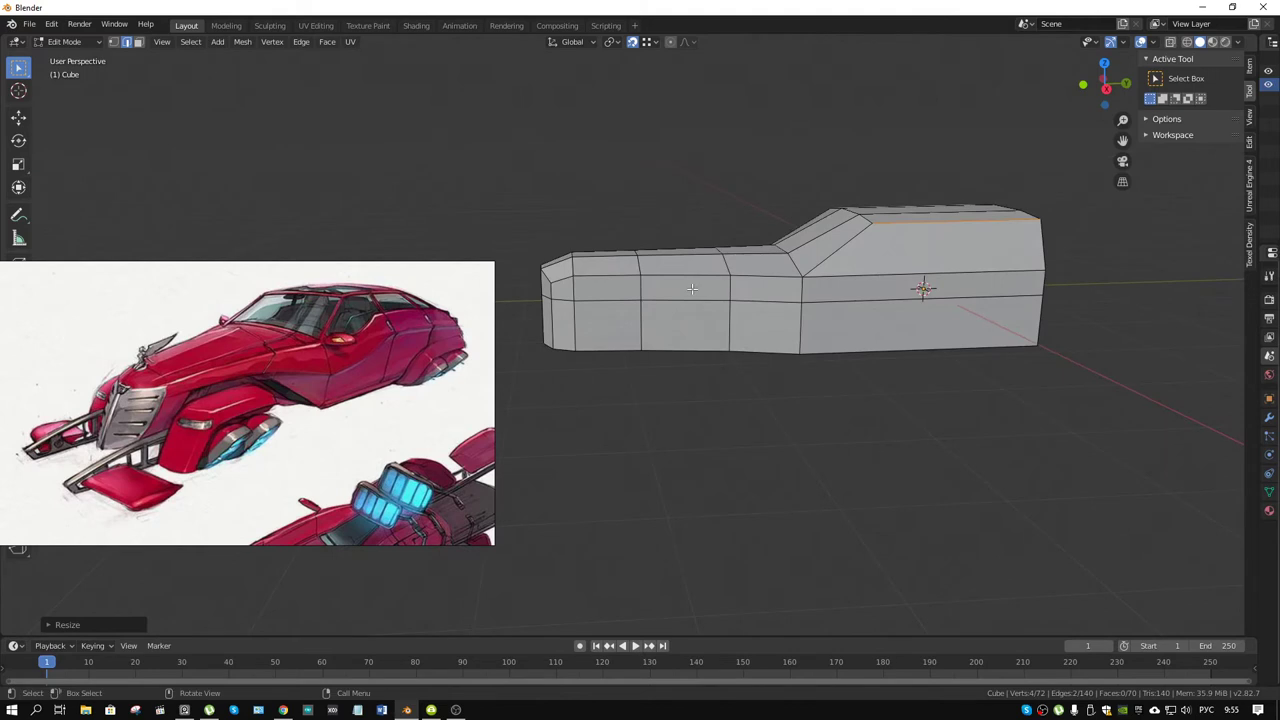
{"action": "key", "text": "1"}
{"action": "key", "text": "alt+z"}
{"action": "left_click_drag", "start_coordinate": [670, 216], "coordinate": [514, 320]}
{"action": "key", "text": "alt+z"}
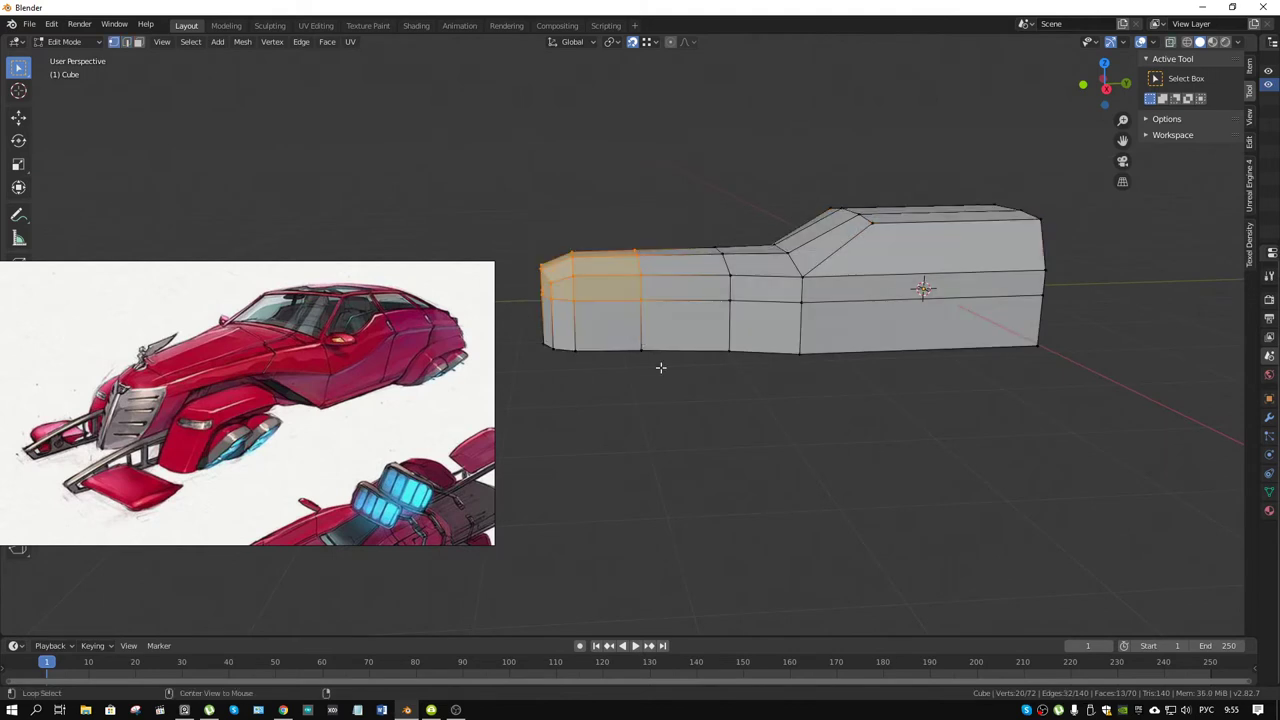
{"action": "key", "text": "g"}
{"action": "key", "text": "z"}
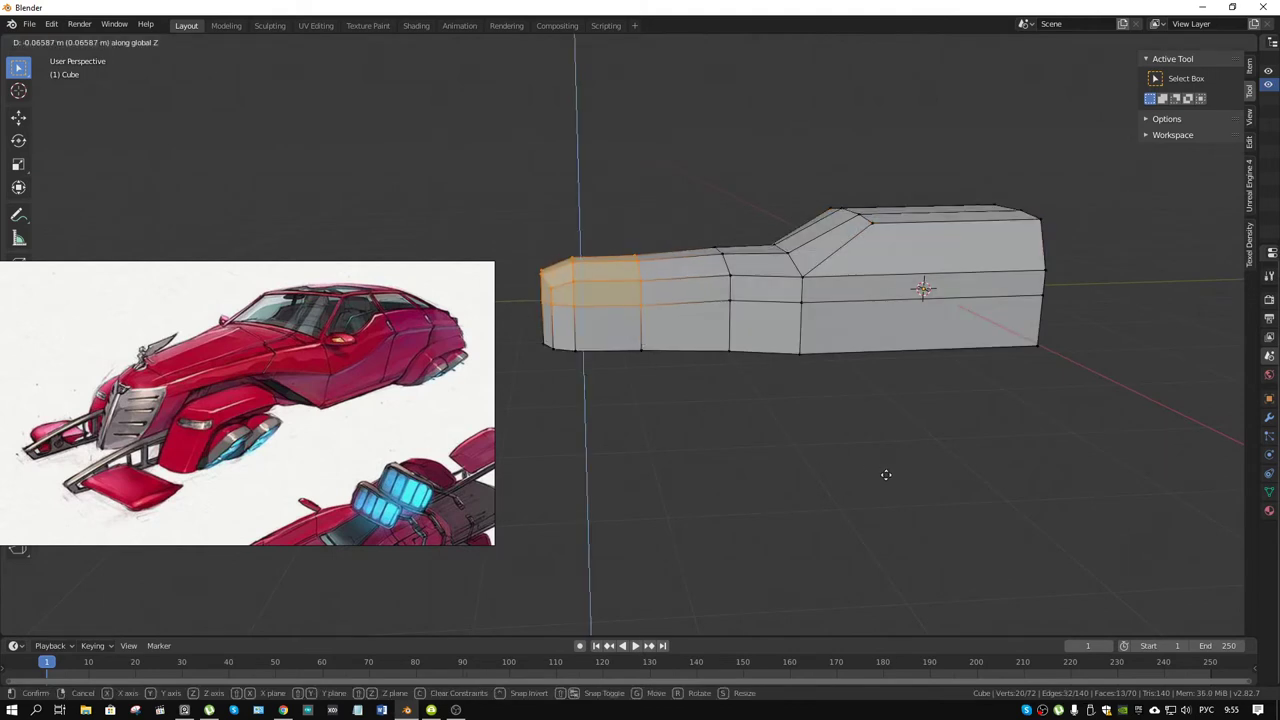
{"action": "left_click", "coordinate": [884, 483]}
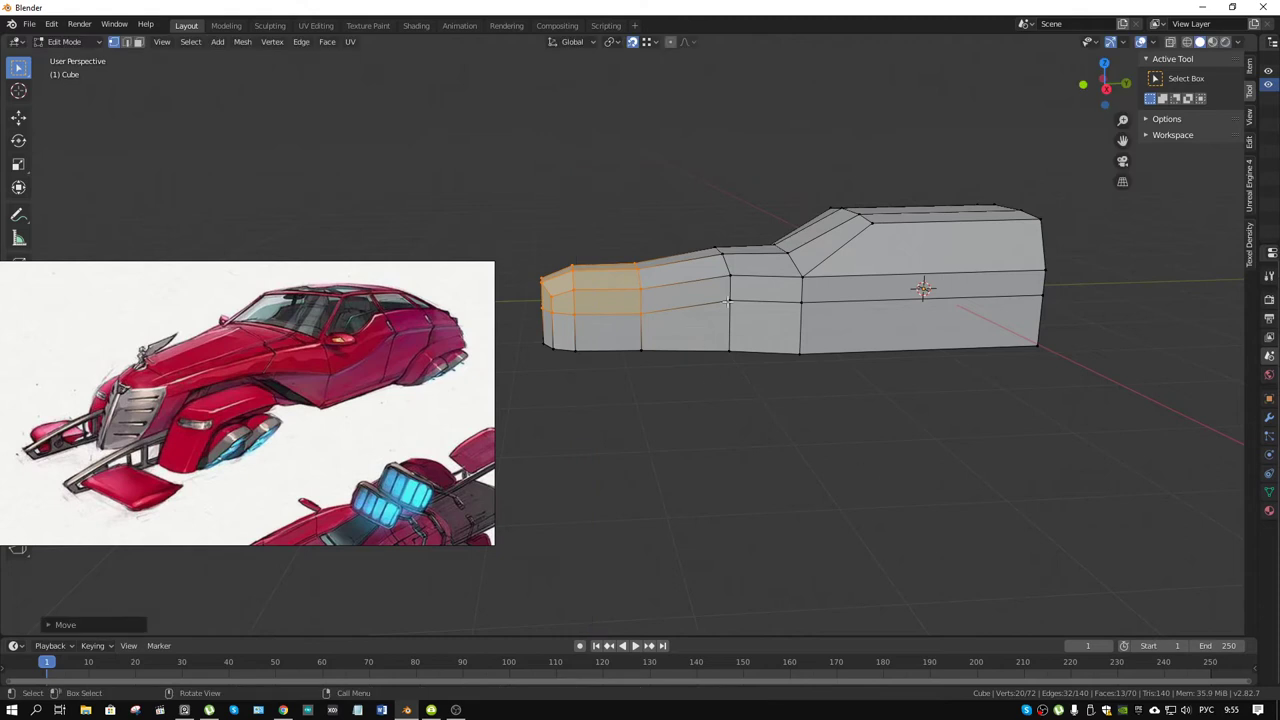
- Lower a front vertex column and the nose's front end cap along Z
{"action": "middle_click_drag", "start_coordinate": [727, 302], "coordinate": [714, 365]}
{"action": "key", "text": "alt+z"}
{"action": "left_click", "coordinate": [714, 365]}
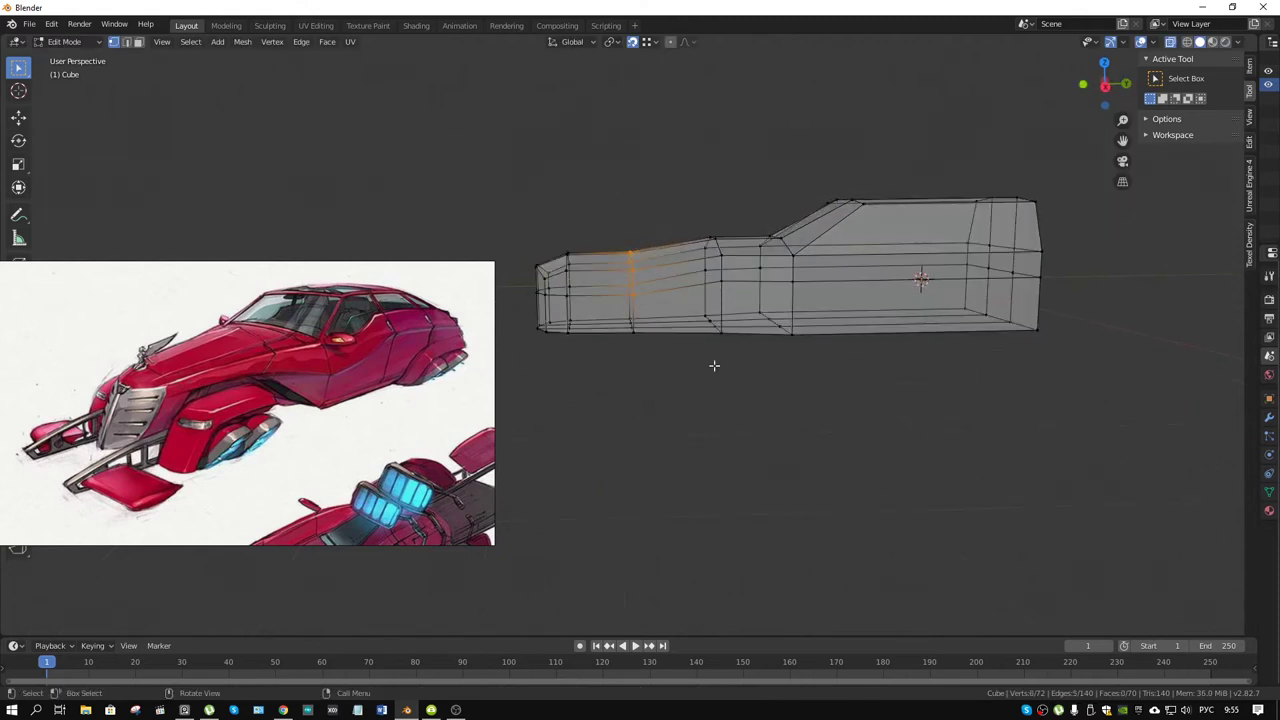
{"action": "key", "text": "g"}
{"action": "key", "text": "z"}
{"action": "left_click", "coordinate": [835, 448]}
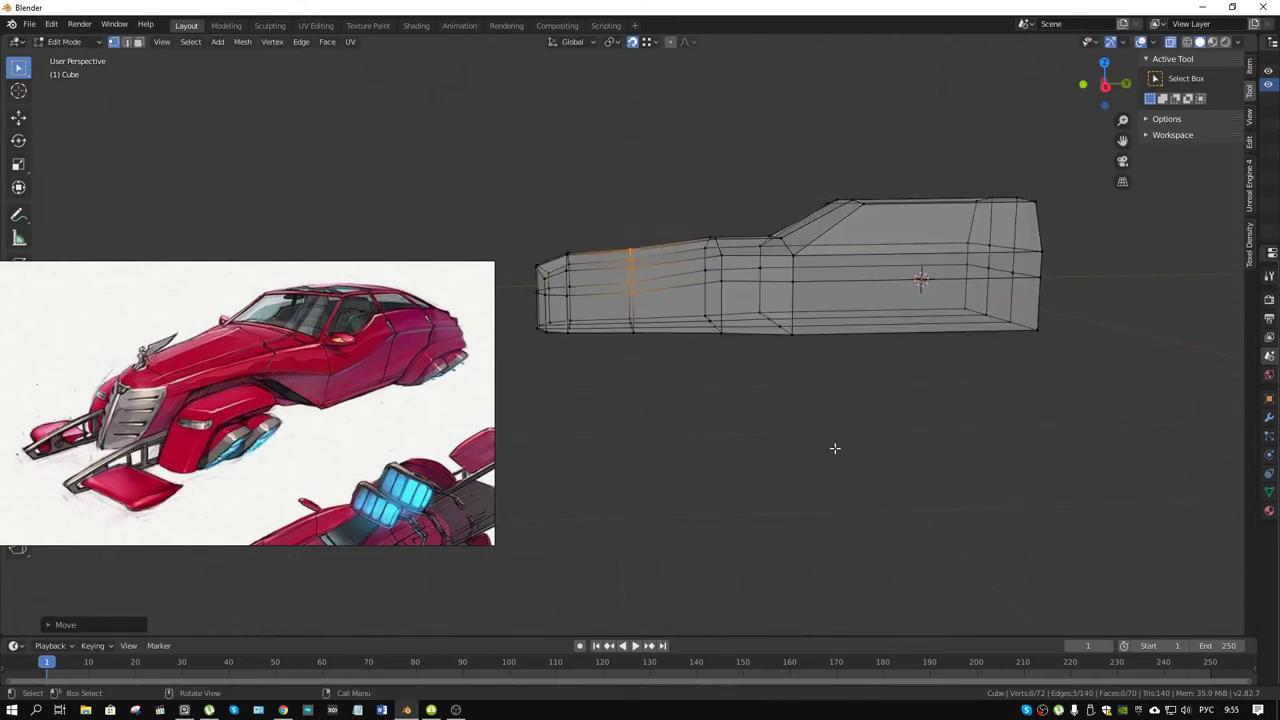
{"action": "left_click_drag", "start_coordinate": [593, 244], "coordinate": [534, 320]}
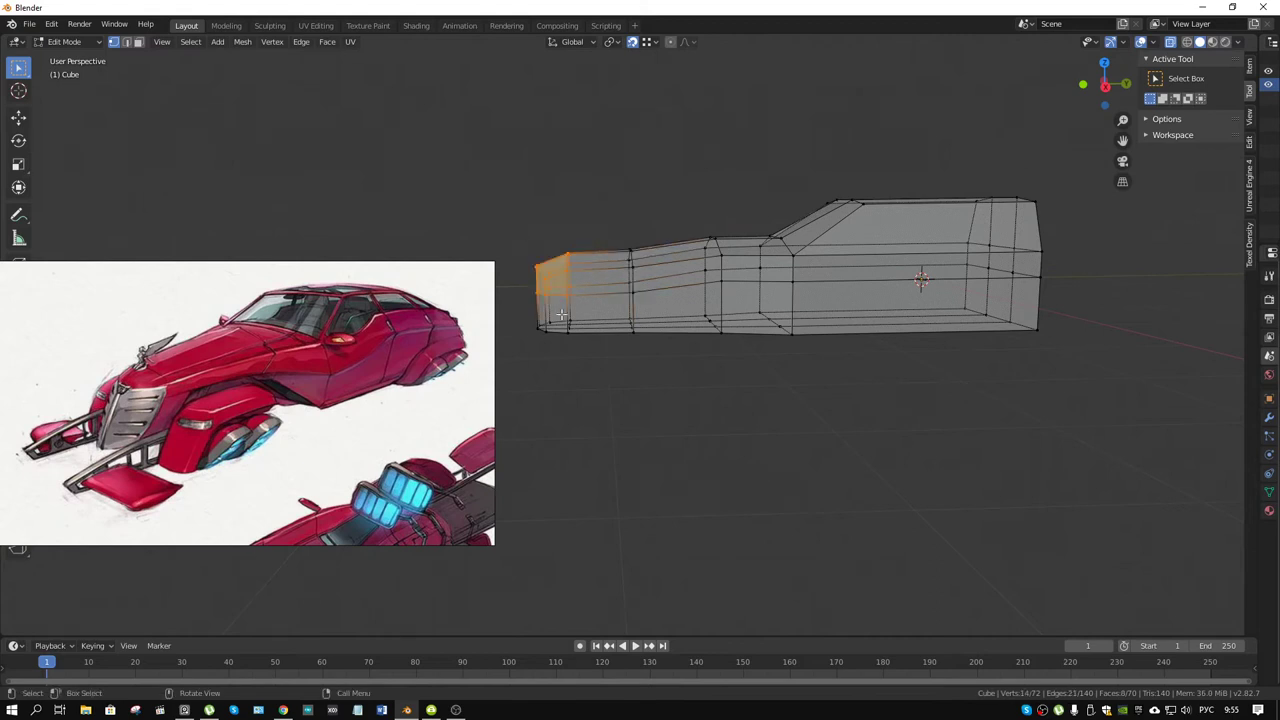
{"action": "key", "text": "g"}
{"action": "key", "text": "z"}
{"action": "left_click", "coordinate": [884, 424]}
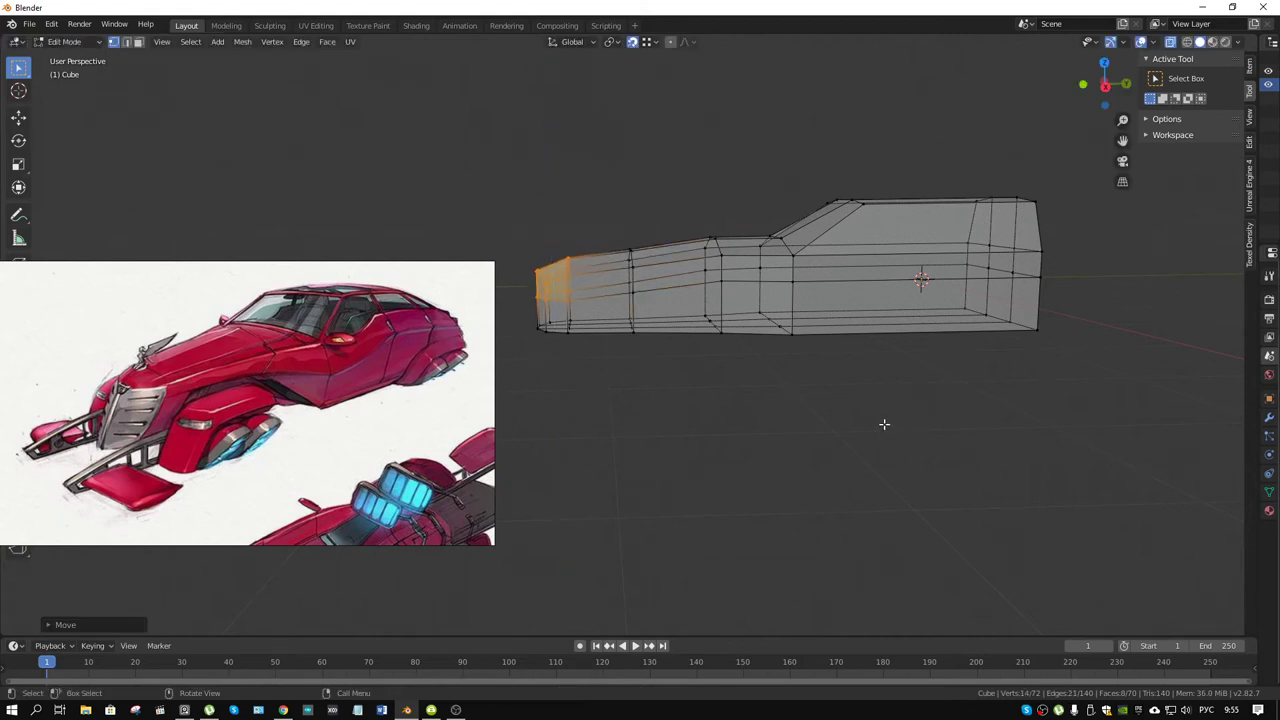
- Lower the hood vertex columns toward the nose along Z
{"action": "left_click_drag", "start_coordinate": [742, 213], "coordinate": [690, 330]}
{"action": "key", "text": "g"}
{"action": "key", "text": "z"}
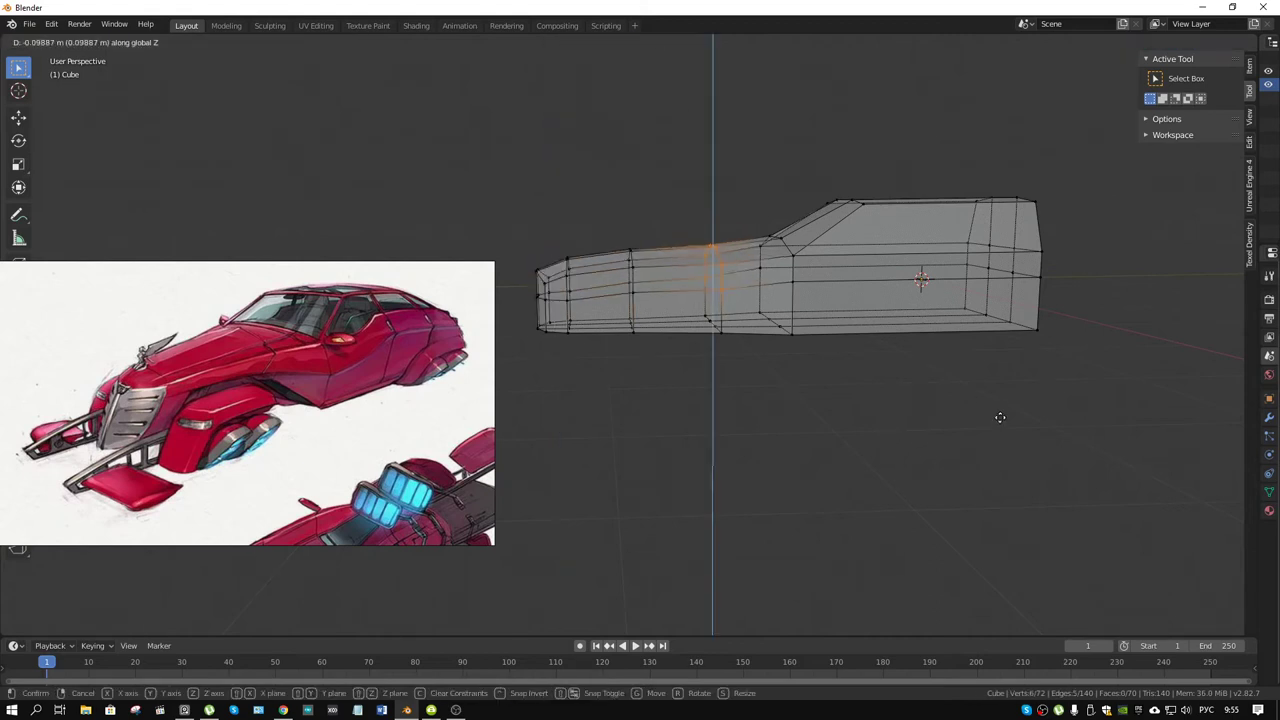
{"action": "left_click", "coordinate": [1000, 417]}
{"action": "left_click_drag", "start_coordinate": [654, 242], "coordinate": [622, 310]}
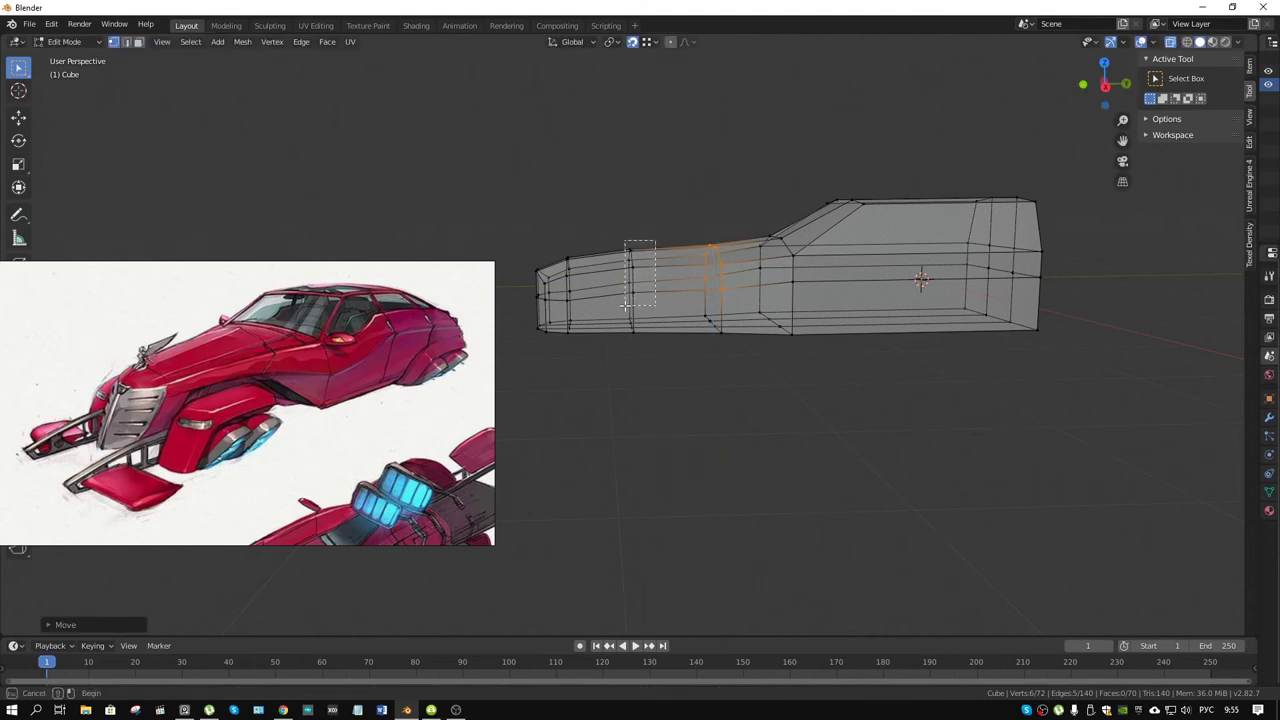
{"action": "key", "text": "g"}
{"action": "key", "text": "z"}
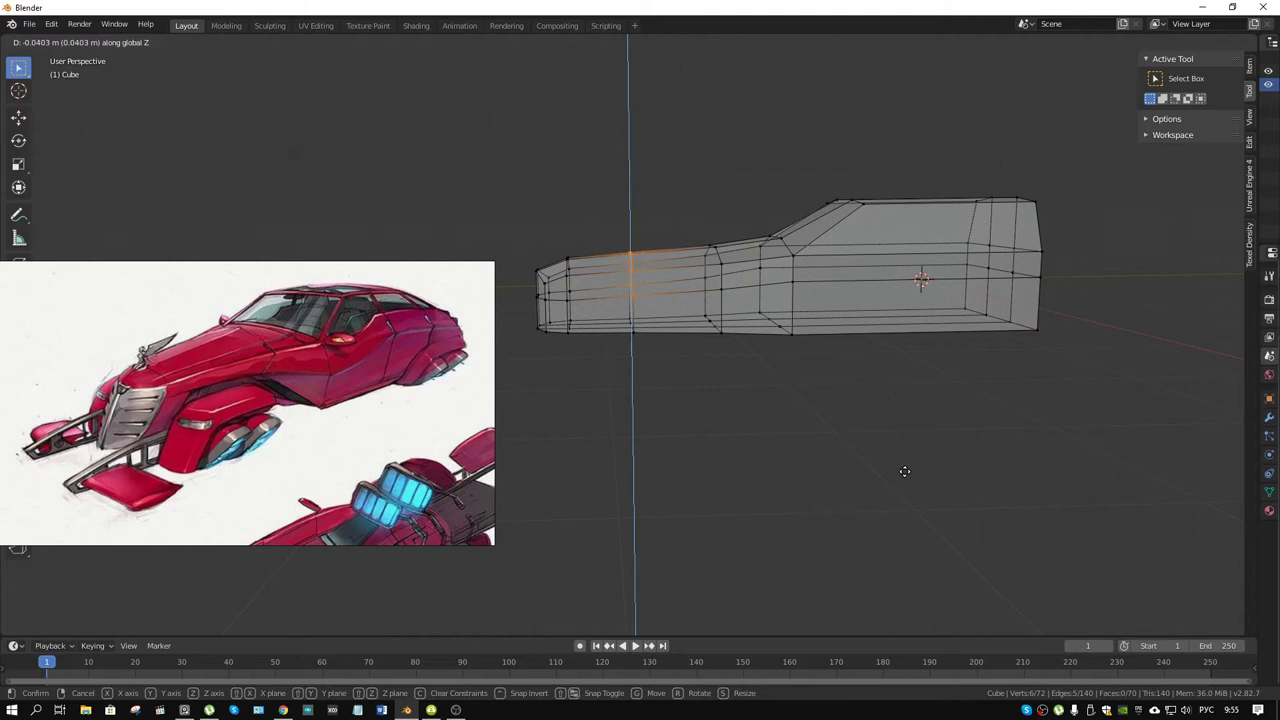
{"action": "left_click", "coordinate": [904, 471]}
- Drop the column behind the nose tip and the nose tip itself along Z
{"action": "left_click_drag", "start_coordinate": [590, 242], "coordinate": [562, 292]}
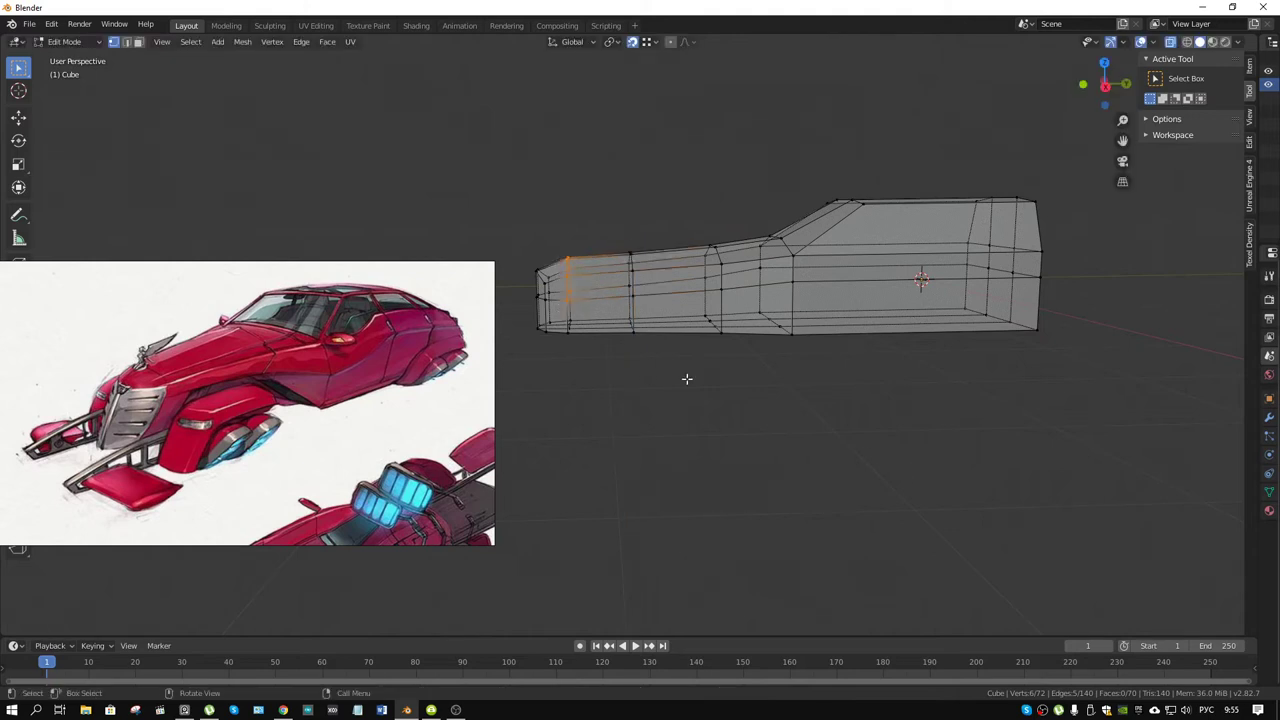
{"action": "key", "text": "g"}
{"action": "key", "text": "z"}
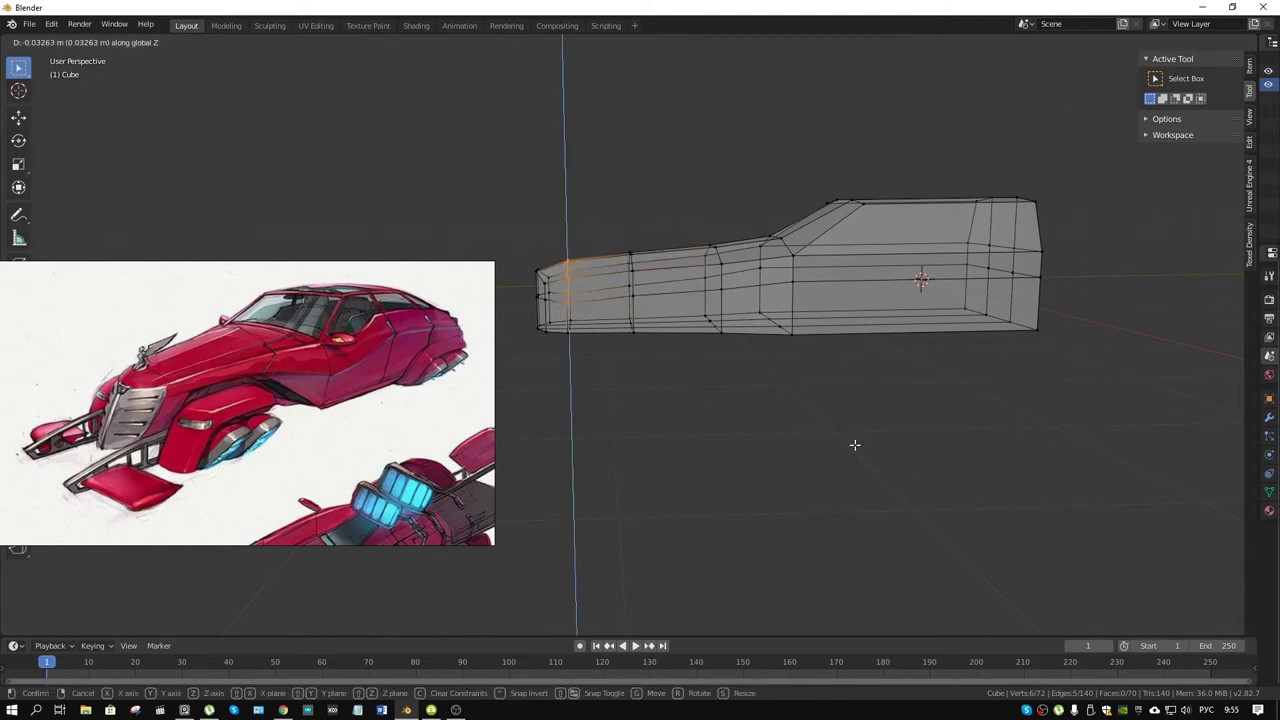
{"action": "left_click", "coordinate": [855, 445]}
{"action": "left_click_drag", "start_coordinate": [526, 248], "coordinate": [552, 326]}
{"action": "key", "text": "g"}
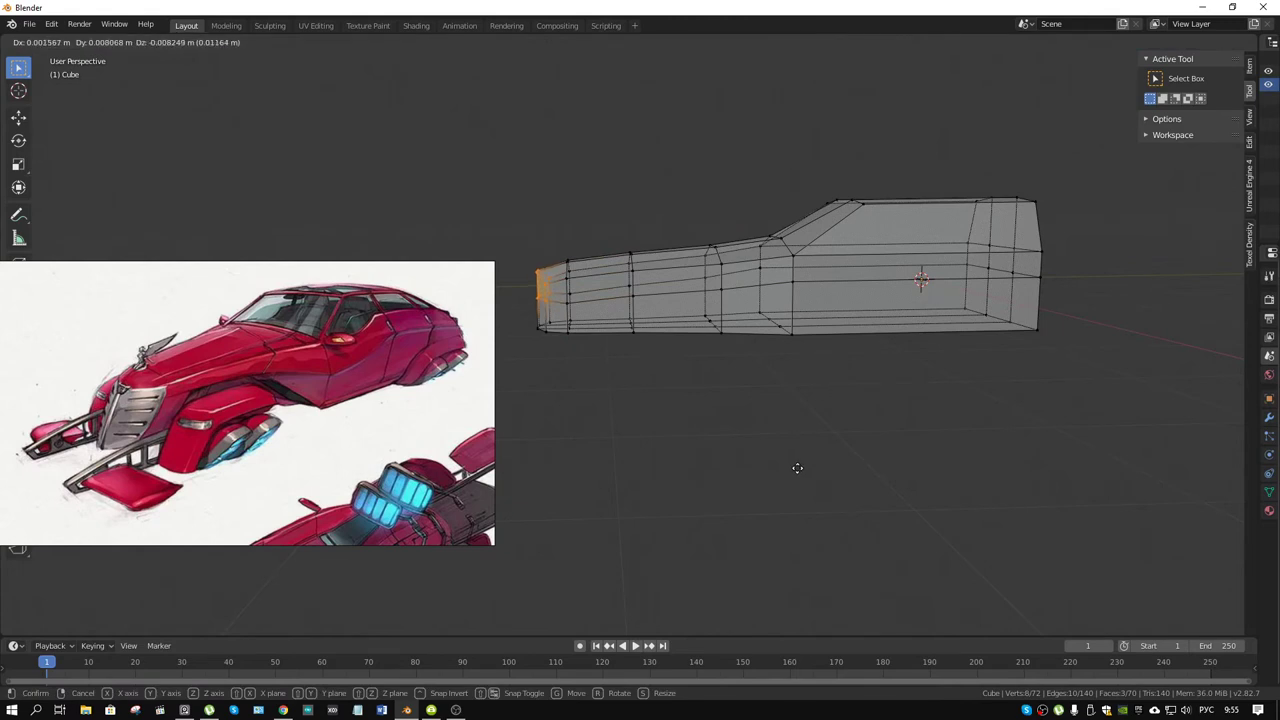
{"action": "key", "text": "z"}
{"action": "left_click", "coordinate": [797, 467]}
{"action": "mouse_move", "coordinate": [795, 466]}
{"action": "middle_mouse_down"}
{"action": "mouse_move", "coordinate": [788, 357]}
{"action": "mouse_move", "coordinate": [800, 343]}
{"action": "mouse_move", "coordinate": [894, 326]}
{"action": "mouse_move", "coordinate": [923, 343]}
{"action": "mouse_move", "coordinate": [849, 251]}
{"action": "mouse_move", "coordinate": [845, 314]}
{"action": "mouse_move", "coordinate": [720, 334]}
{"action": "mouse_move", "coordinate": [817, 323]}
{"action": "mouse_move", "coordinate": [787, 331]}
{"action": "middle_mouse_up"}
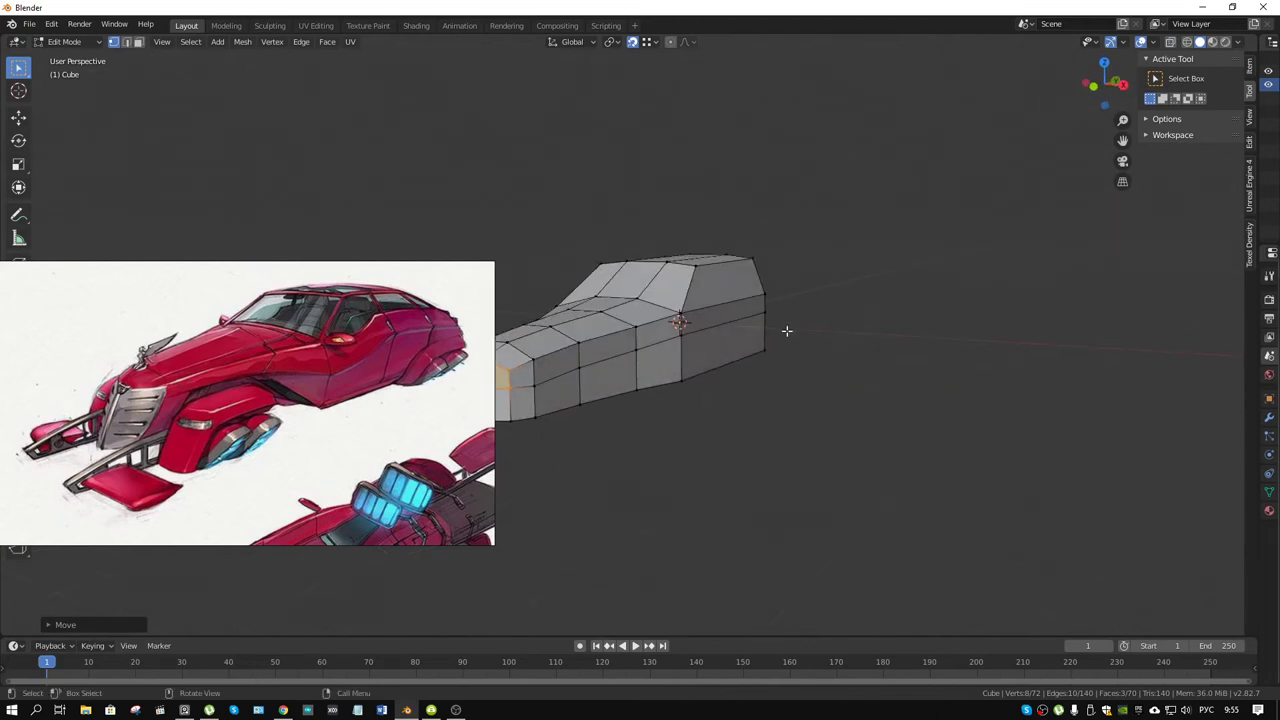
- Select the horizontal mid-body edge loop and flatten it with S Z 0
{"action": "key", "text": "2"}
{"action": "left_click", "coordinate": [561, 371], "text": "alt"}
{"action": "middle_click_drag", "start_coordinate": [700, 386], "coordinate": [894, 391]}
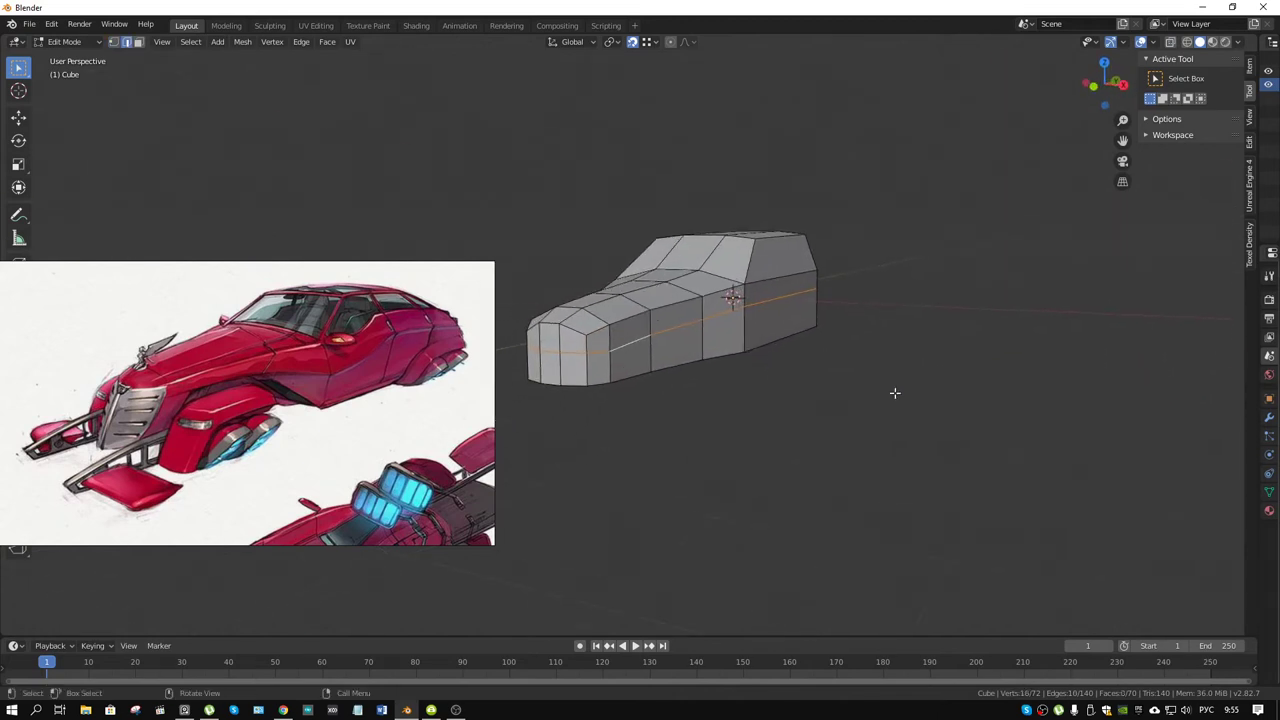
{"action": "key", "text": "s"}
{"action": "key", "text": "z"}
{"action": "key", "text": "0"}
{"action": "key", "text": "Return"}
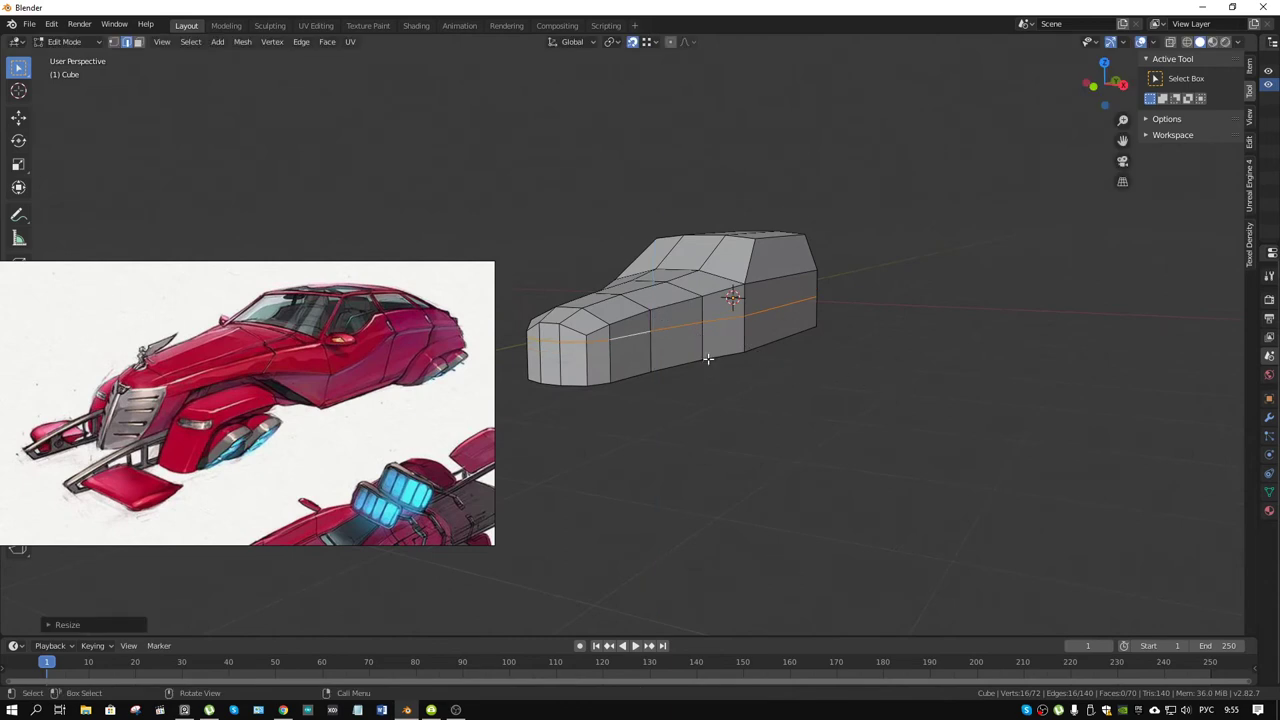
- Widen the side loop 1.1335 times along X so the flanks bulge out
{"action": "mouse_move", "coordinate": [704, 357]}
{"action": "middle_mouse_down"}
{"action": "mouse_move", "coordinate": [686, 334]}
{"action": "mouse_move", "coordinate": [774, 334]}
{"action": "mouse_move", "coordinate": [755, 337]}
{"action": "middle_mouse_up"}
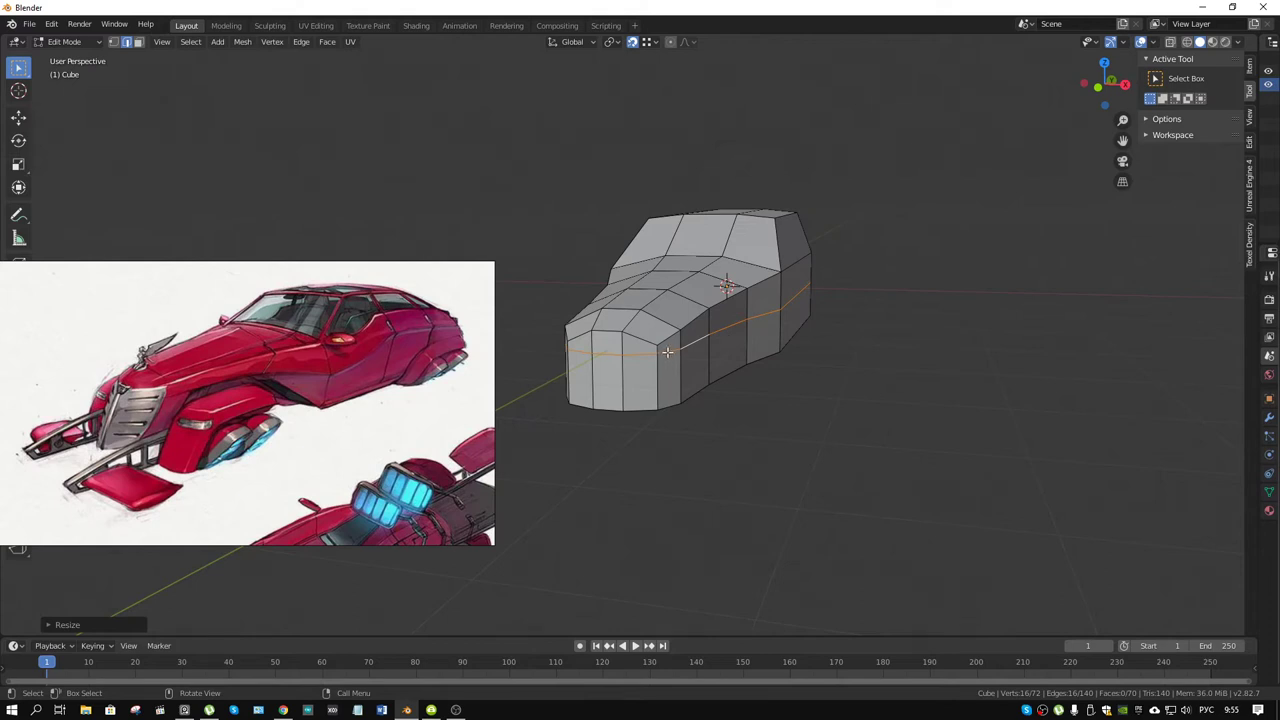
{"action": "key", "text": "s"}
{"action": "key", "text": "x"}
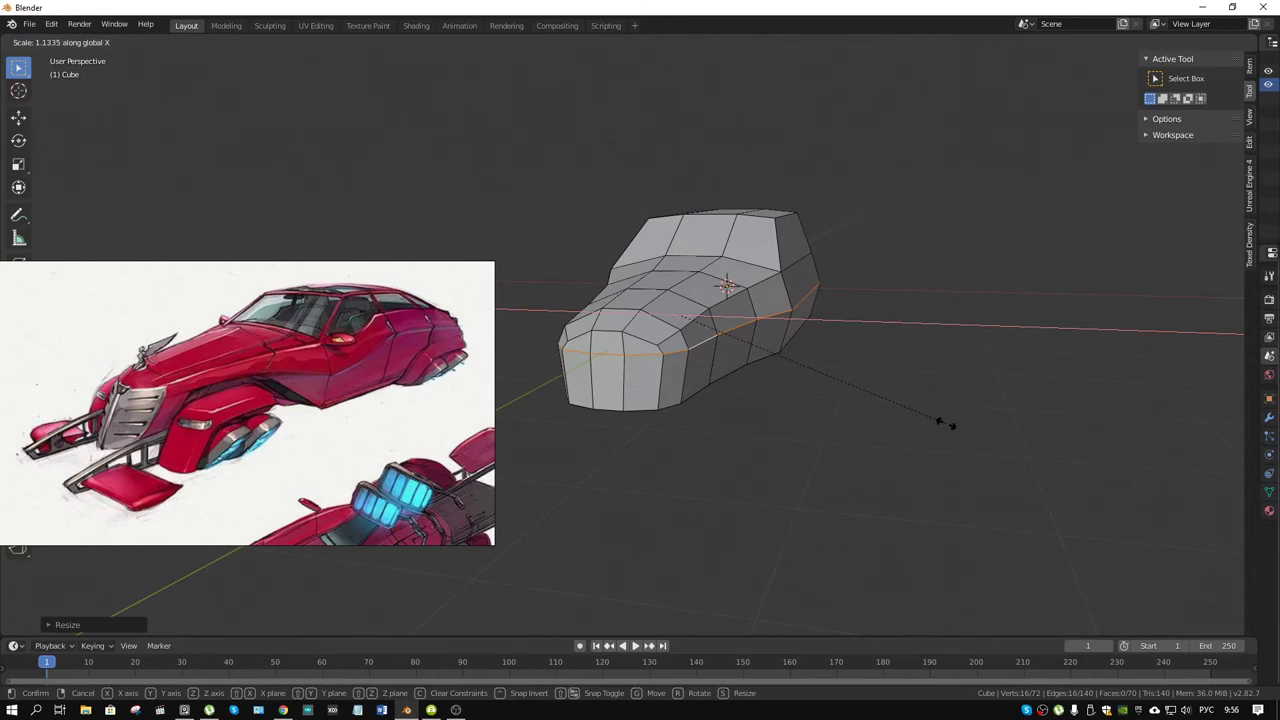
{"action": "left_click", "coordinate": [943, 423]}
{"action": "mouse_move", "coordinate": [800, 270]}
{"action": "middle_mouse_down"}
{"action": "mouse_move", "coordinate": [760, 326]}
{"action": "mouse_move", "coordinate": [776, 330]}
{"action": "middle_mouse_up"}
- Raise the rear edge loop along Z
{"action": "left_click", "coordinate": [776, 330], "text": "alt"}
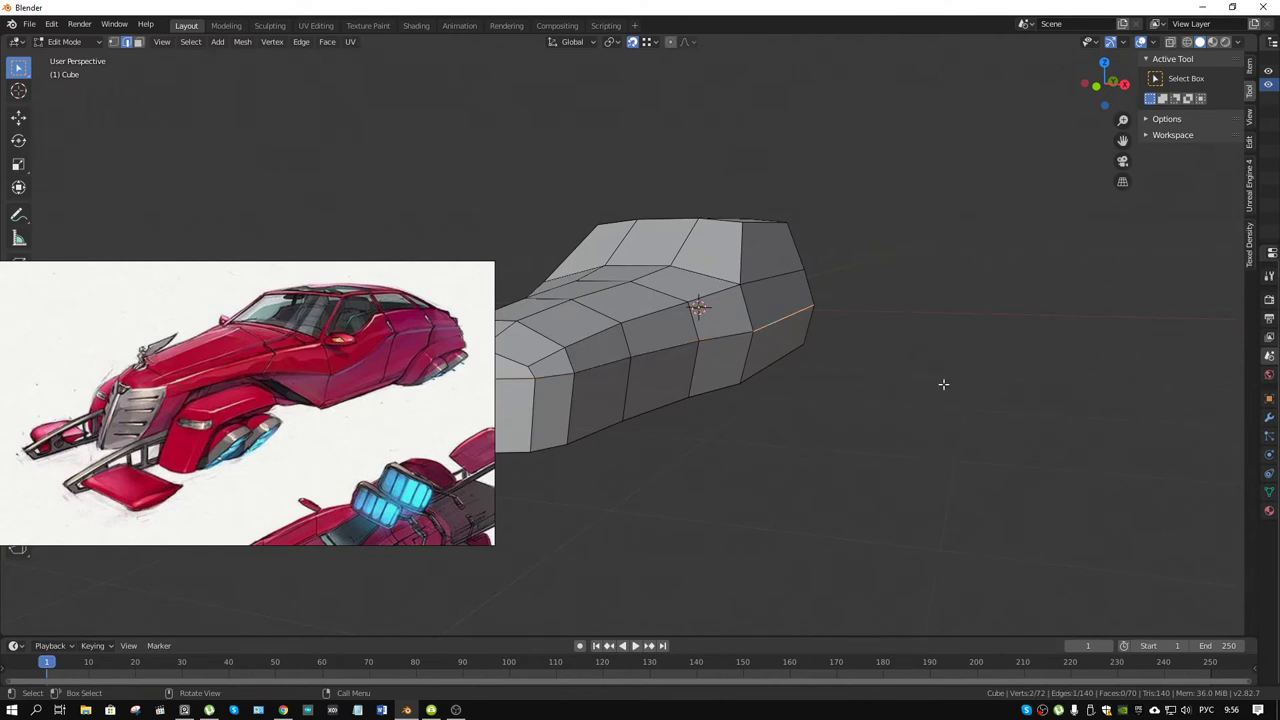
{"action": "key", "text": "g"}
{"action": "key", "text": "z"}
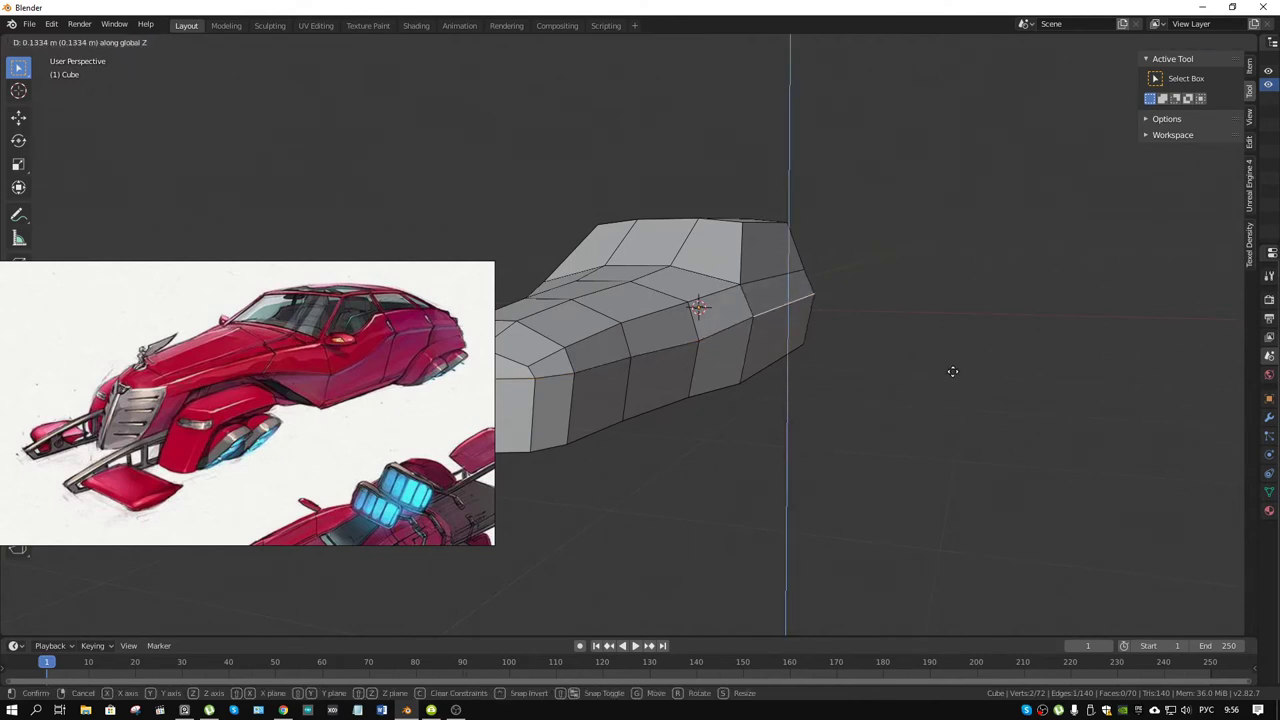
{"action": "left_click", "coordinate": [950, 372]}
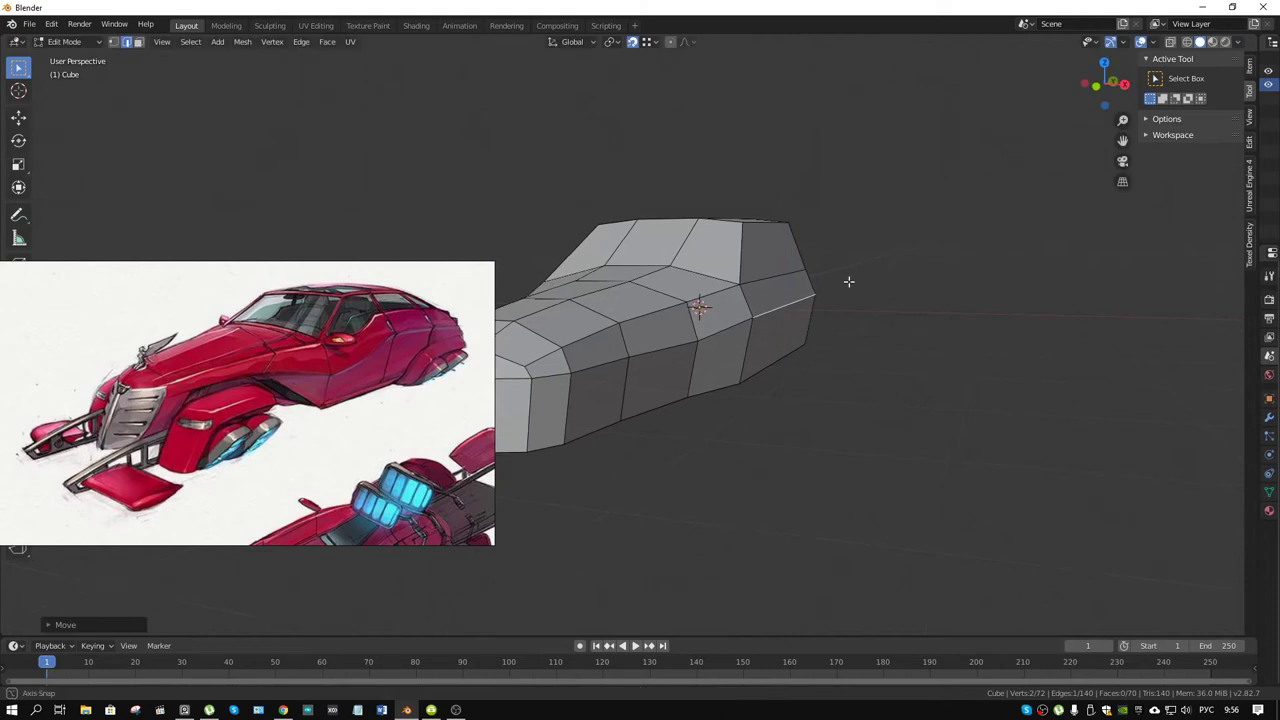
- Add a new edge loop across the rear and slide it rearward along Y
{"action": "middle_click_drag", "start_coordinate": [849, 280], "coordinate": [770, 284]}
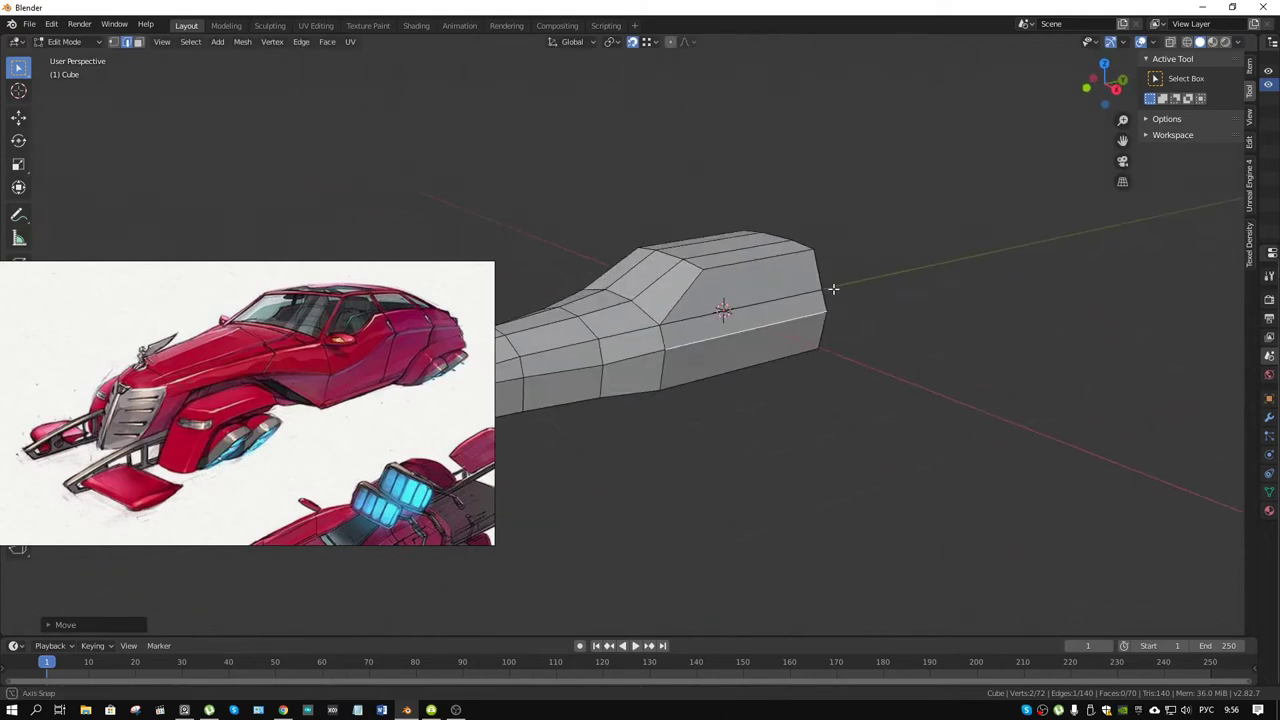
{"action": "key", "text": "ctrl+r"}
{"action": "left_click", "coordinate": [767, 285]}
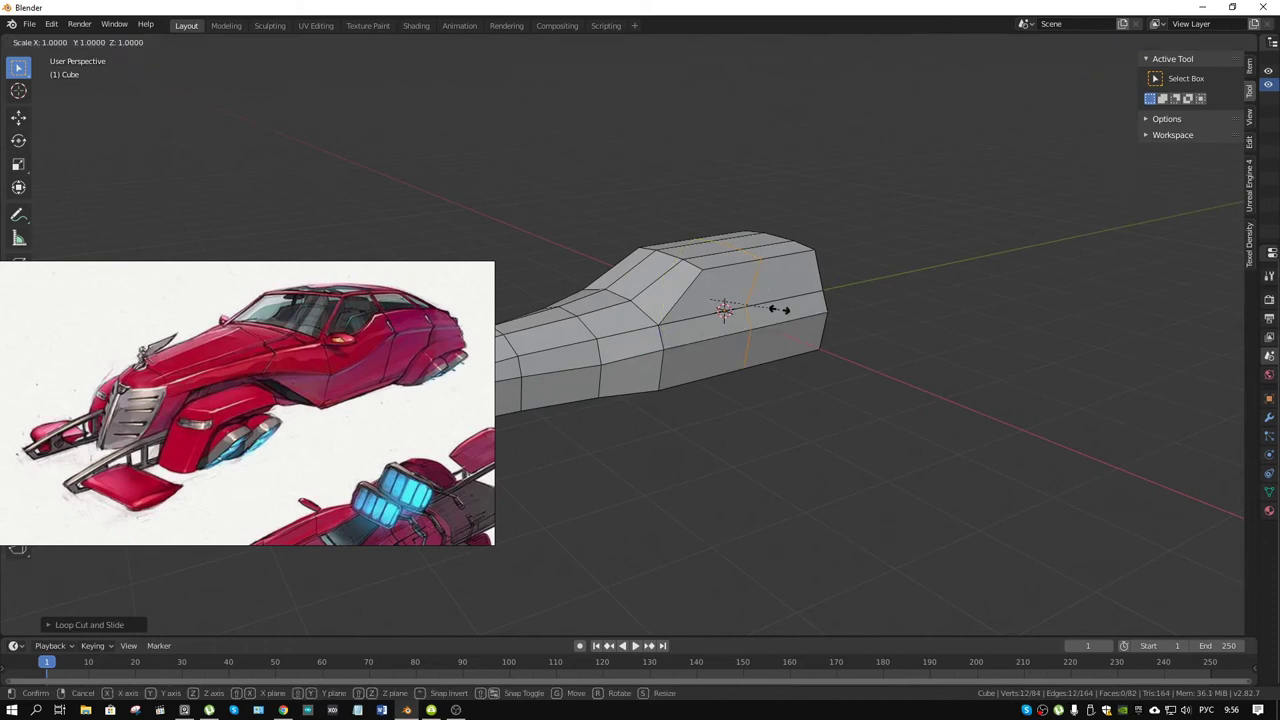
{"action": "left_click", "coordinate": [779, 309]}
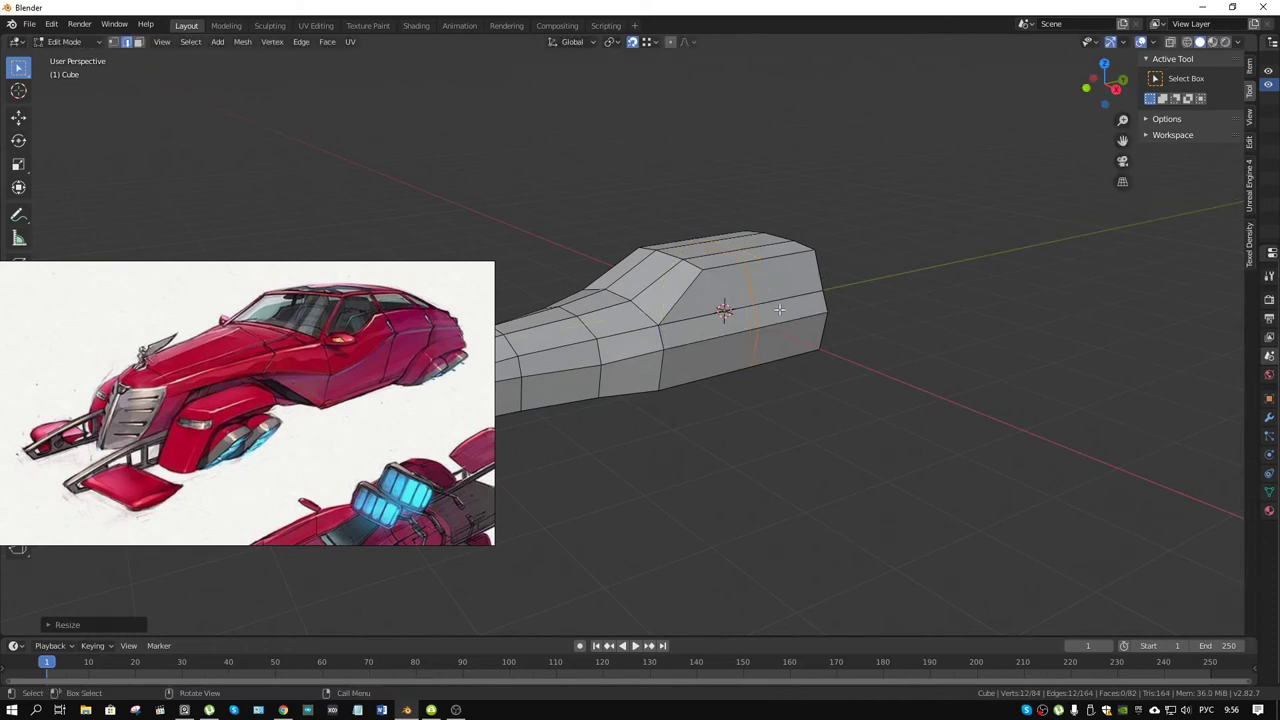
{"action": "key", "text": "g"}
{"action": "key", "text": "y"}
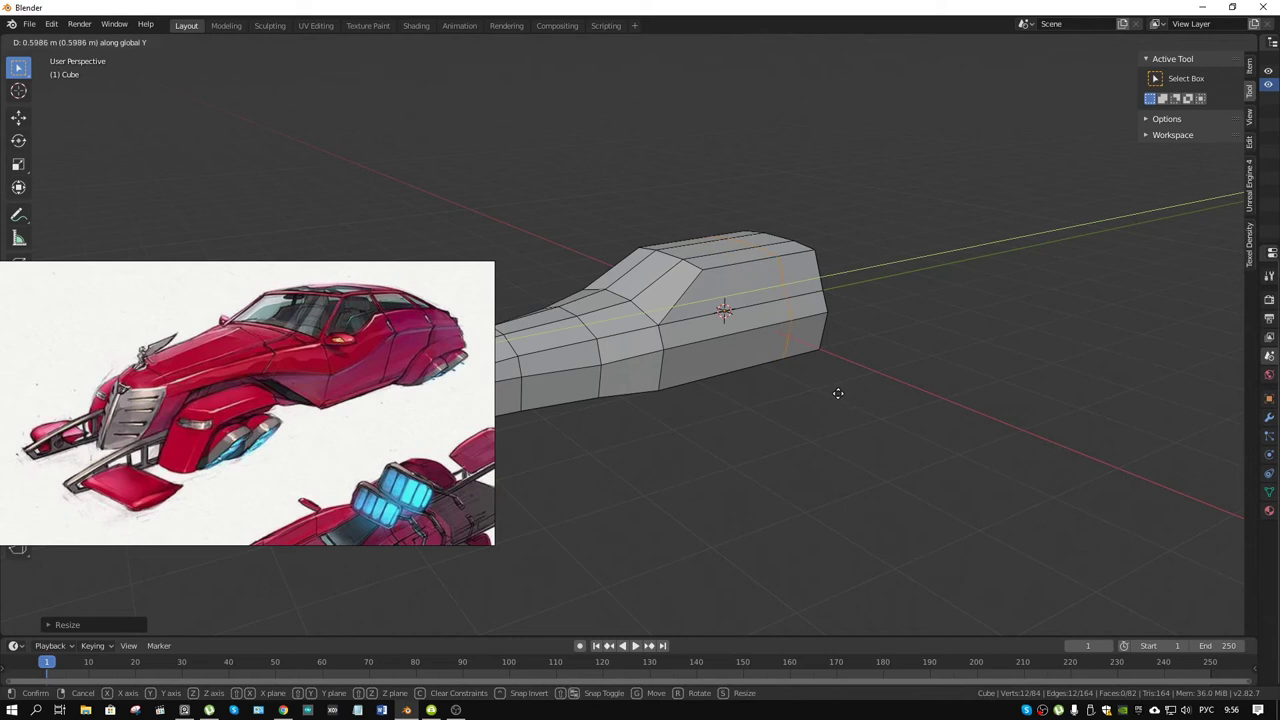
{"action": "left_click", "coordinate": [834, 393]}
- Select the rear-end vertices and stretch the rear 0.6232 m along Y
{"action": "mouse_move", "coordinate": [829, 329]}
{"action": "middle_mouse_down"}
{"action": "mouse_move", "coordinate": [846, 317]}
{"action": "mouse_move", "coordinate": [757, 337]}
{"action": "mouse_move", "coordinate": [699, 308]}
{"action": "mouse_move", "coordinate": [854, 277]}
{"action": "mouse_move", "coordinate": [838, 292]}
{"action": "mouse_move", "coordinate": [880, 234]}
{"action": "middle_mouse_up"}
{"action": "scroll", "coordinate": [753, 331], "scroll_direction": "up", "scroll_amount": 3}
{"action": "key", "text": "alt+a"}
{"action": "left_click_drag", "start_coordinate": [906, 180], "coordinate": [820, 434]}
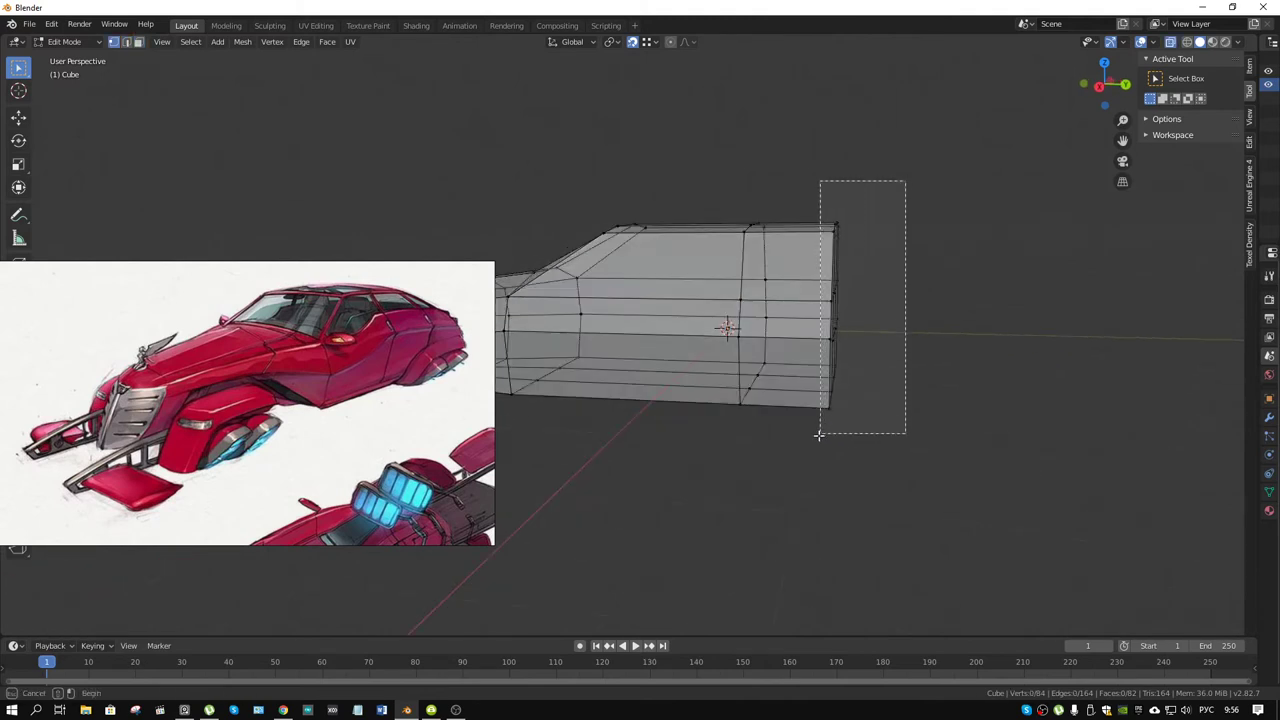
{"action": "scroll", "coordinate": [892, 372], "scroll_direction": "down", "scroll_amount": 2}
{"action": "mouse_move", "coordinate": [820, 434]}
{"action": "middle_mouse_down"}
{"action": "mouse_move", "coordinate": [892, 372]}
{"action": "mouse_move", "coordinate": [818, 382]}
{"action": "middle_mouse_up"}
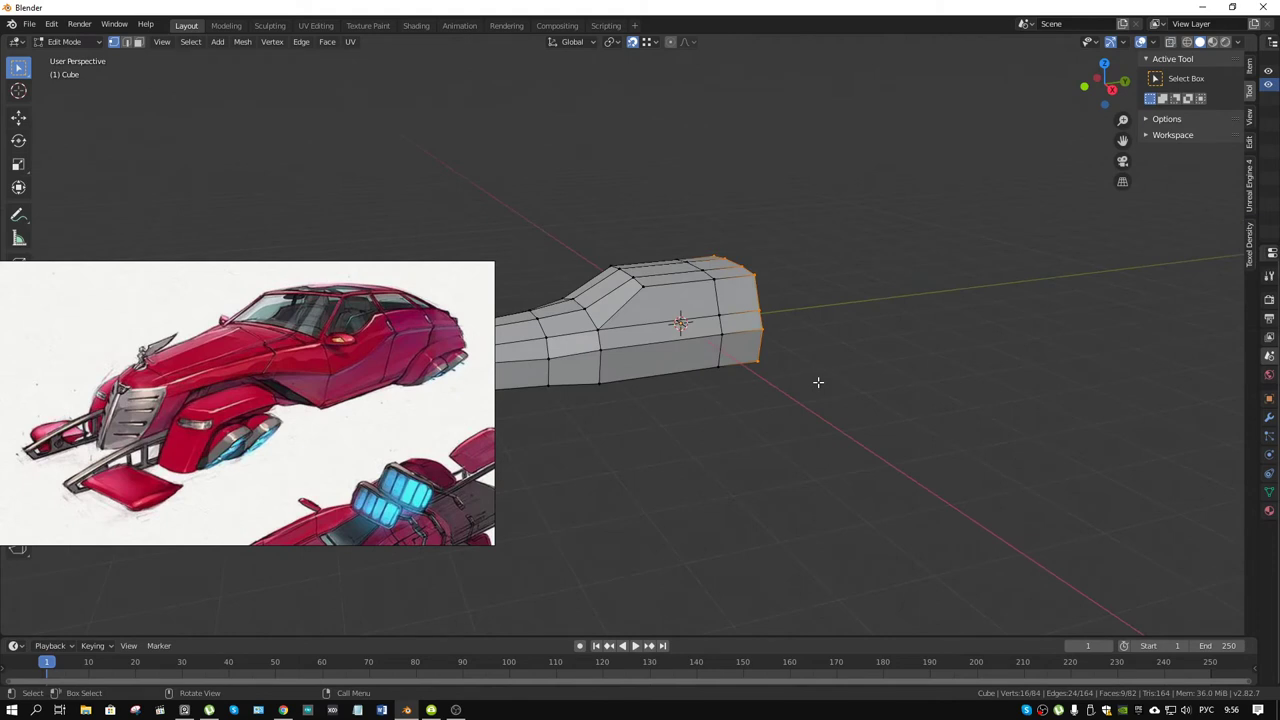
{"action": "key", "text": "g"}
{"action": "key", "text": "y"}
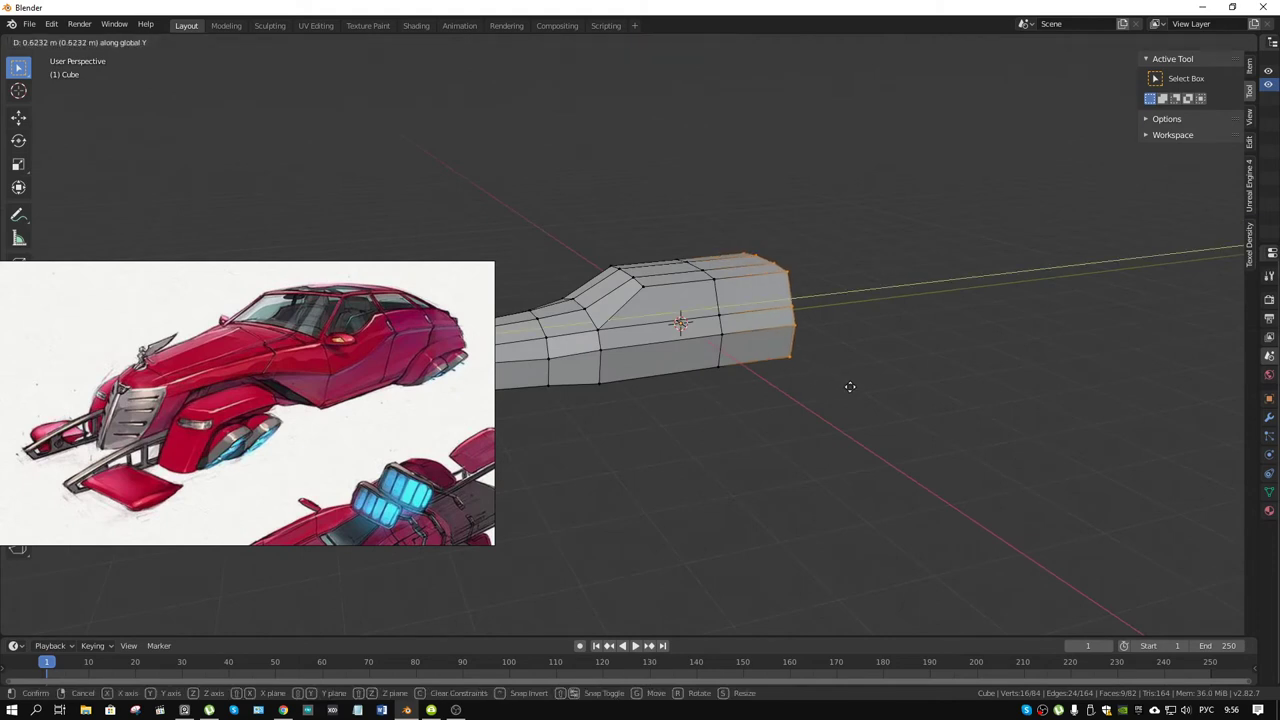
{"action": "left_click", "coordinate": [846, 388]}
- Lower the rear roof's top edge 0.1145 m along Z
{"action": "middle_click_drag", "start_coordinate": [837, 383], "coordinate": [796, 286]}
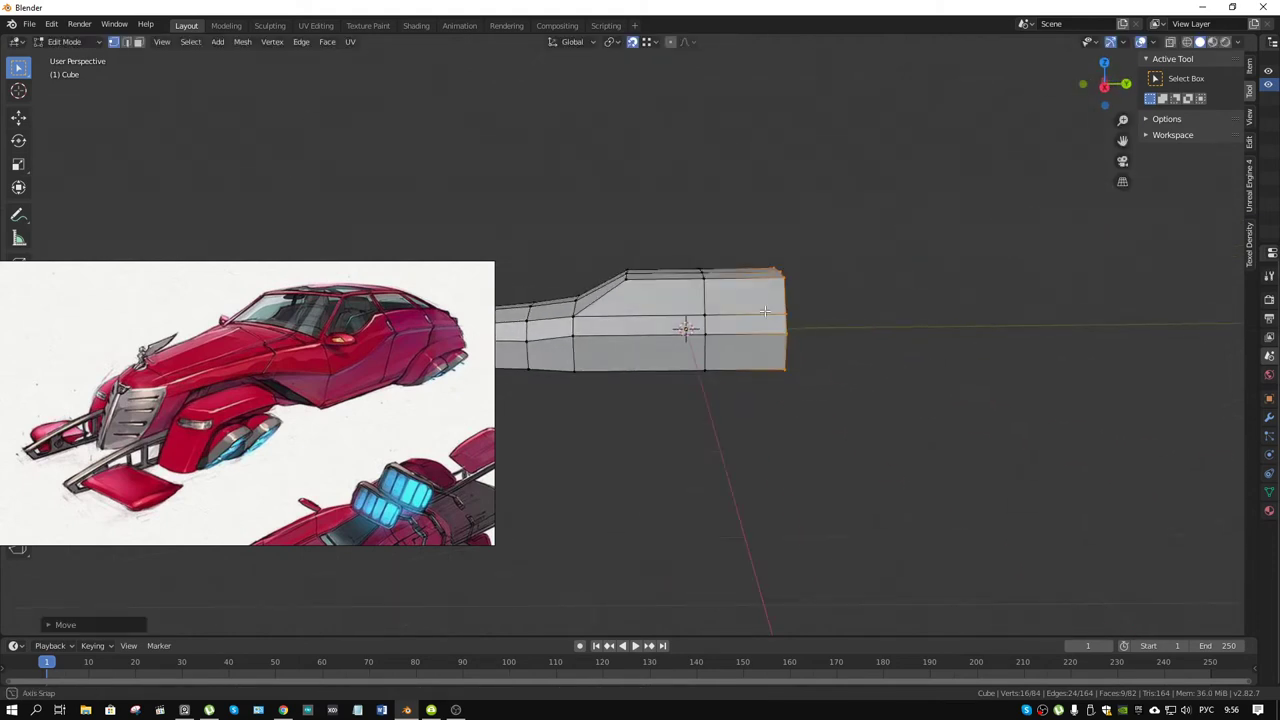
{"action": "left_click_drag", "start_coordinate": [820, 229], "coordinate": [776, 287]}
{"action": "middle_click_drag", "start_coordinate": [783, 290], "coordinate": [918, 309]}
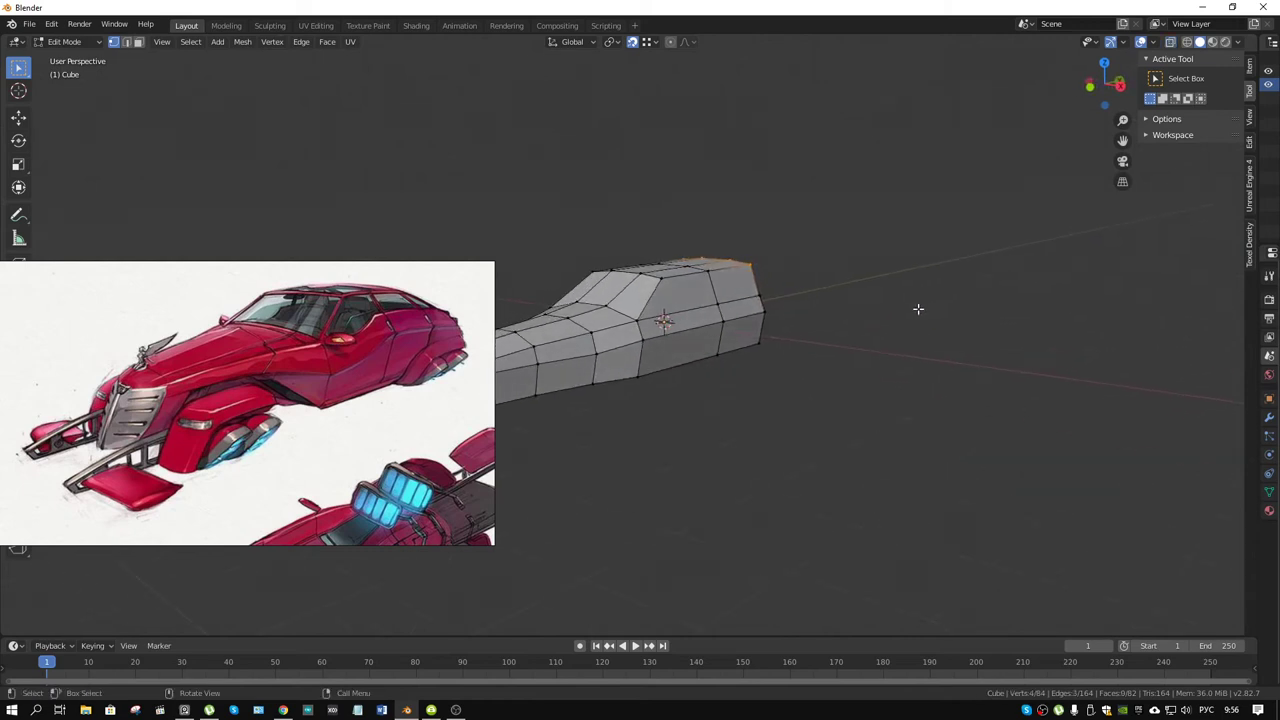
{"action": "key", "text": "g"}
{"action": "key", "text": "z"}
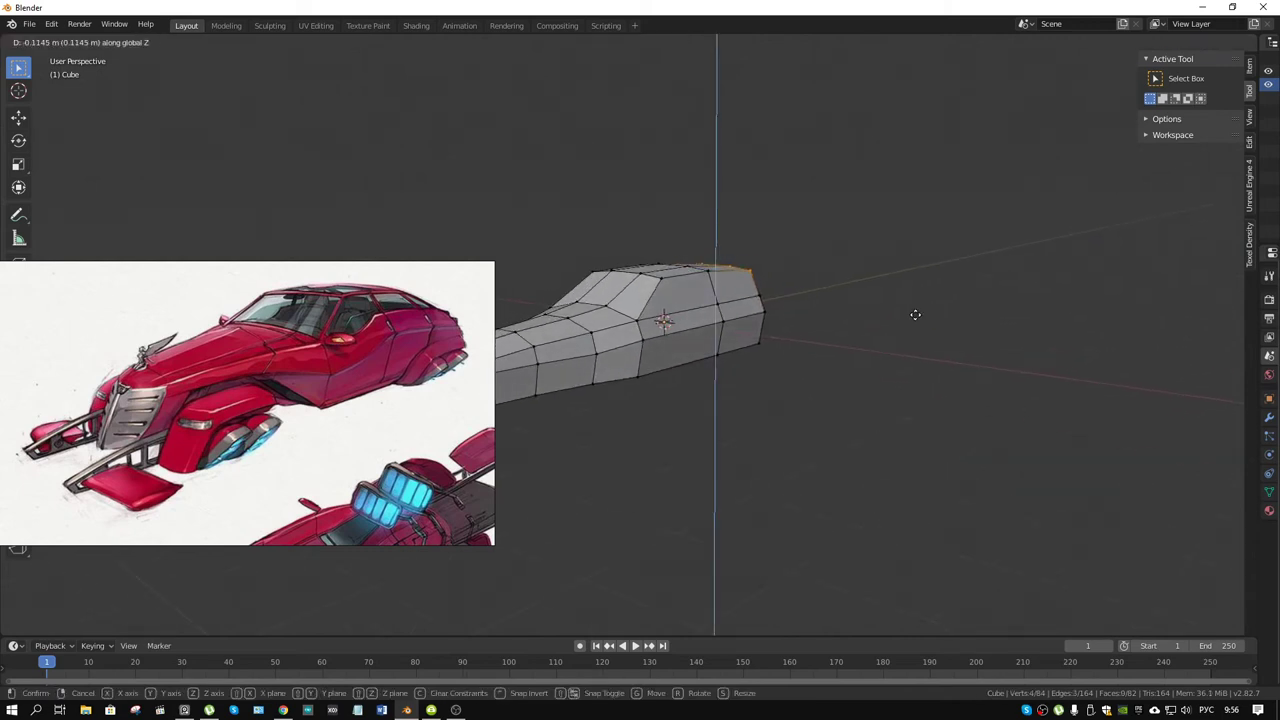
{"action": "left_click", "coordinate": [914, 314]}
{"action": "middle_click_drag", "start_coordinate": [830, 307], "coordinate": [700, 330]}
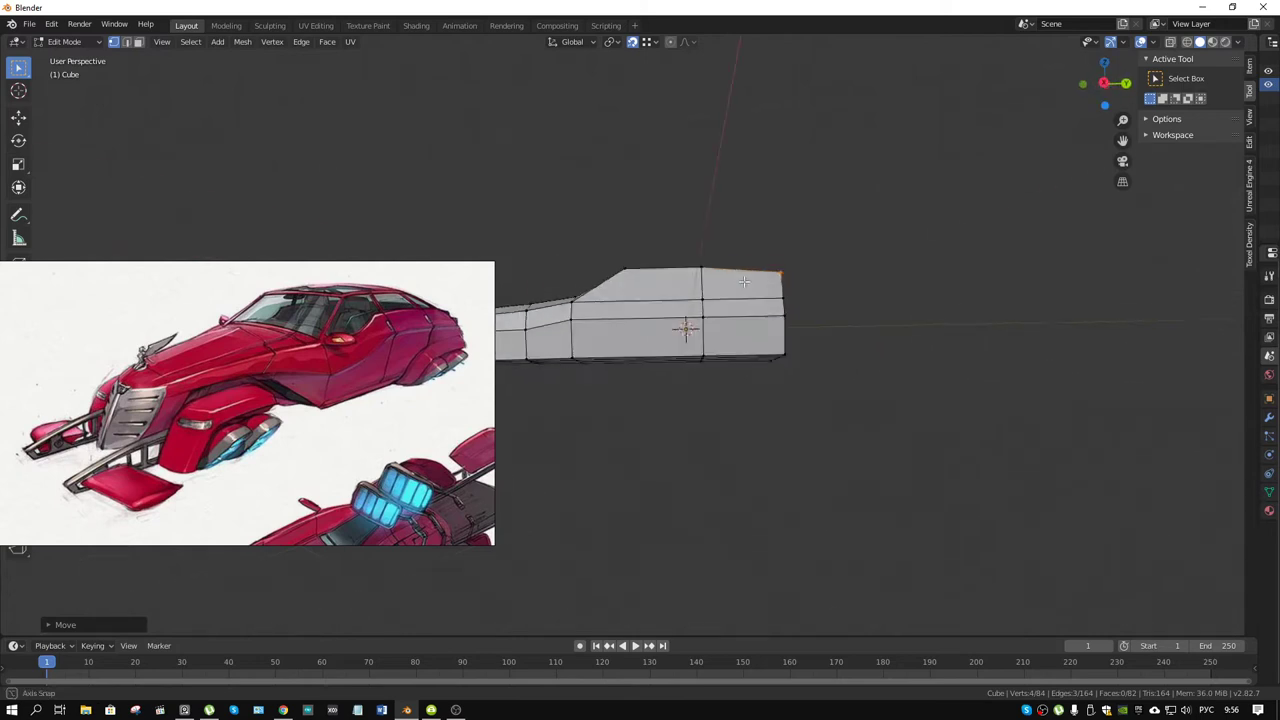
{"action": "mouse_move", "coordinate": [423, 510]}
{"action": "middle_mouse_down"}
{"action": "mouse_move", "coordinate": [358, 412]}
{"action": "mouse_move", "coordinate": [330, 440]}
{"action": "middle_mouse_up"}
{"action": "scroll", "coordinate": [358, 412], "scroll_direction": "down", "scroll_amount": 2}
- Compare with the red car sketch and narrow the roof edge along X
{"action": "scroll", "coordinate": [340, 383], "scroll_direction": "up", "scroll_amount": 2}
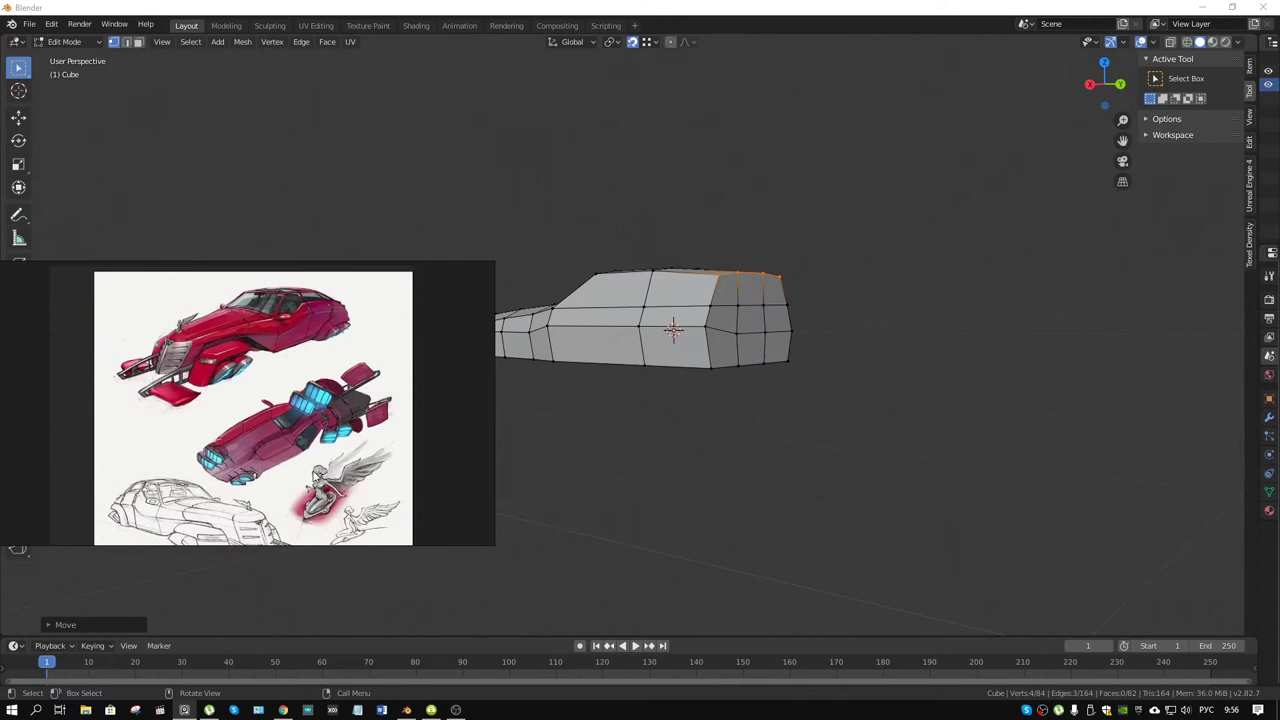
{"action": "scroll", "coordinate": [340, 383], "scroll_direction": "up", "scroll_amount": 2}
{"action": "mouse_move", "coordinate": [257, 346]}
{"action": "middle_mouse_down"}
{"action": "mouse_move", "coordinate": [300, 463]}
{"action": "mouse_move", "coordinate": [363, 400]}
{"action": "mouse_move", "coordinate": [320, 446]}
{"action": "mouse_move", "coordinate": [371, 416]}
{"action": "mouse_move", "coordinate": [357, 416]}
{"action": "middle_mouse_up"}
{"action": "mouse_move", "coordinate": [774, 285]}
{"action": "middle_mouse_down"}
{"action": "mouse_move", "coordinate": [963, 294]}
{"action": "mouse_move", "coordinate": [833, 315]}
{"action": "mouse_move", "coordinate": [880, 314]}
{"action": "mouse_move", "coordinate": [803, 334]}
{"action": "mouse_move", "coordinate": [780, 406]}
{"action": "mouse_move", "coordinate": [680, 420]}
{"action": "mouse_move", "coordinate": [717, 289]}
{"action": "middle_mouse_up"}
{"action": "scroll", "coordinate": [803, 334], "scroll_direction": "up", "scroll_amount": 3}
{"action": "scroll", "coordinate": [740, 344], "scroll_direction": "up", "scroll_amount": 2}
{"action": "left_click", "coordinate": [659, 199], "text": "shift"}
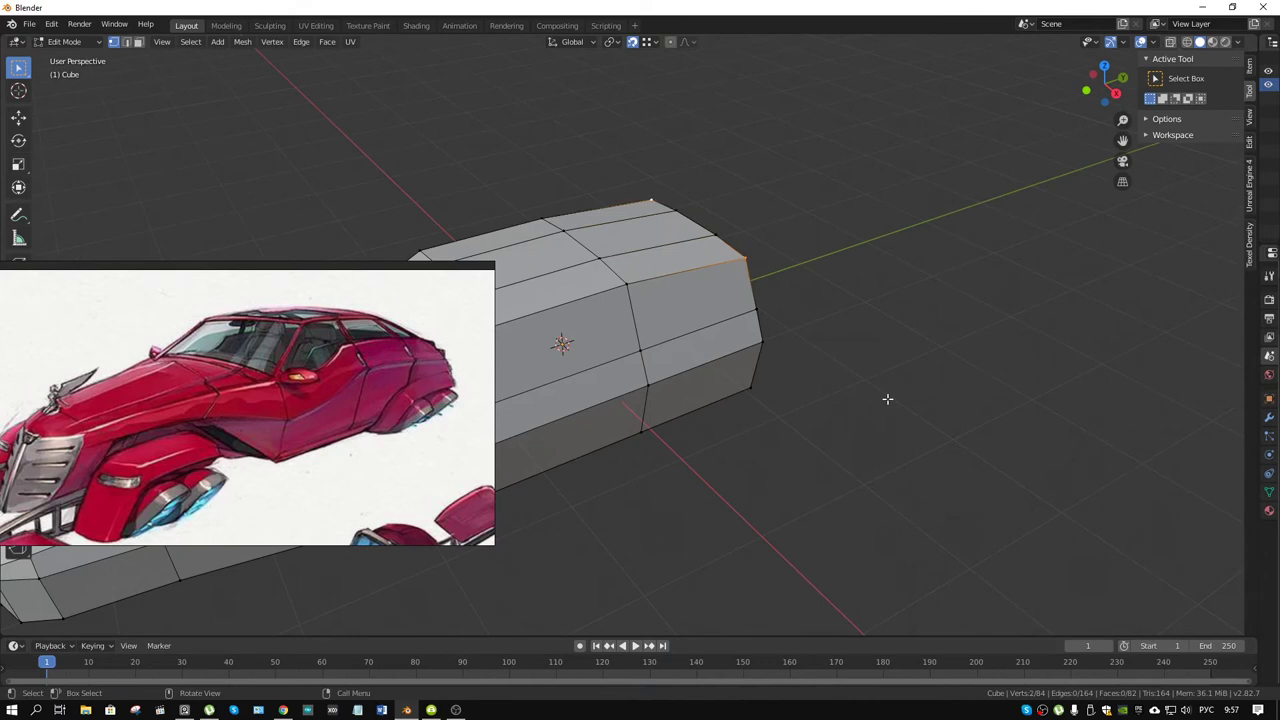
{"action": "key", "text": "s"}
{"action": "key", "text": "x"}
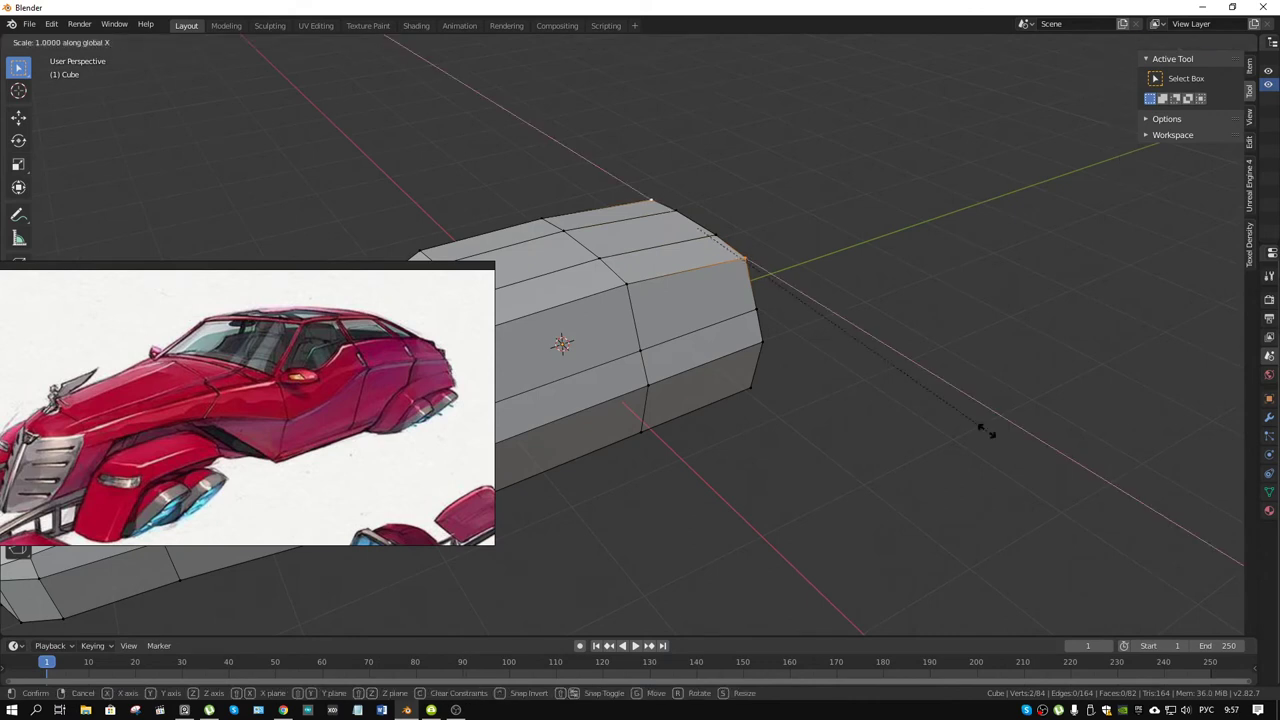
{"action": "left_click", "coordinate": [850, 409]}
- In edge mode, slide a rear side edge along the surface
{"action": "mouse_move", "coordinate": [843, 409]}
{"action": "middle_mouse_down"}
{"action": "mouse_move", "coordinate": [806, 311]}
{"action": "mouse_move", "coordinate": [728, 400]}
{"action": "mouse_move", "coordinate": [651, 394]}
{"action": "mouse_move", "coordinate": [717, 389]}
{"action": "middle_mouse_up"}
{"action": "key", "text": "2"}
{"action": "left_click", "coordinate": [588, 357]}
{"action": "scroll", "coordinate": [866, 400], "scroll_direction": "up", "scroll_amount": 2}
{"action": "scroll", "coordinate": [863, 394], "scroll_direction": "up", "scroll_amount": 2}
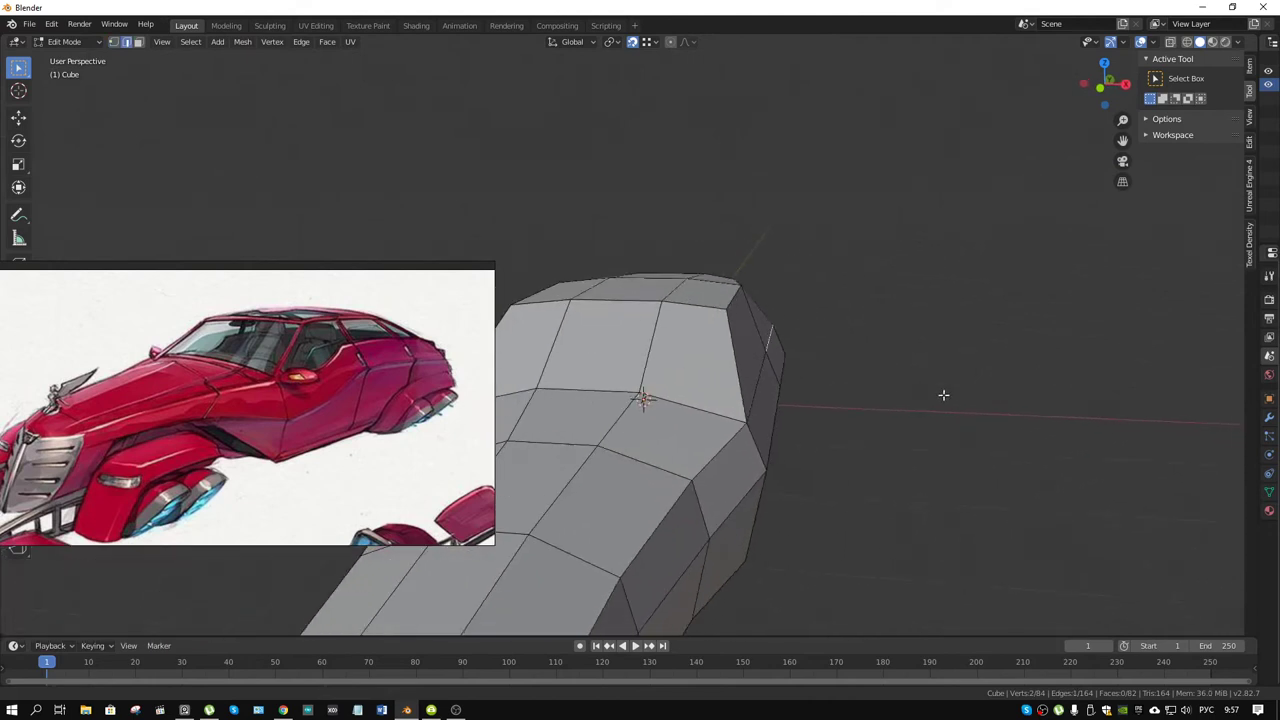
{"action": "mouse_move", "coordinate": [863, 394]}
{"action": "middle_mouse_down"}
{"action": "mouse_move", "coordinate": [907, 381]}
{"action": "mouse_move", "coordinate": [963, 434]}
{"action": "middle_mouse_up"}
{"action": "key", "text": "g"}
{"action": "key", "text": "g"}
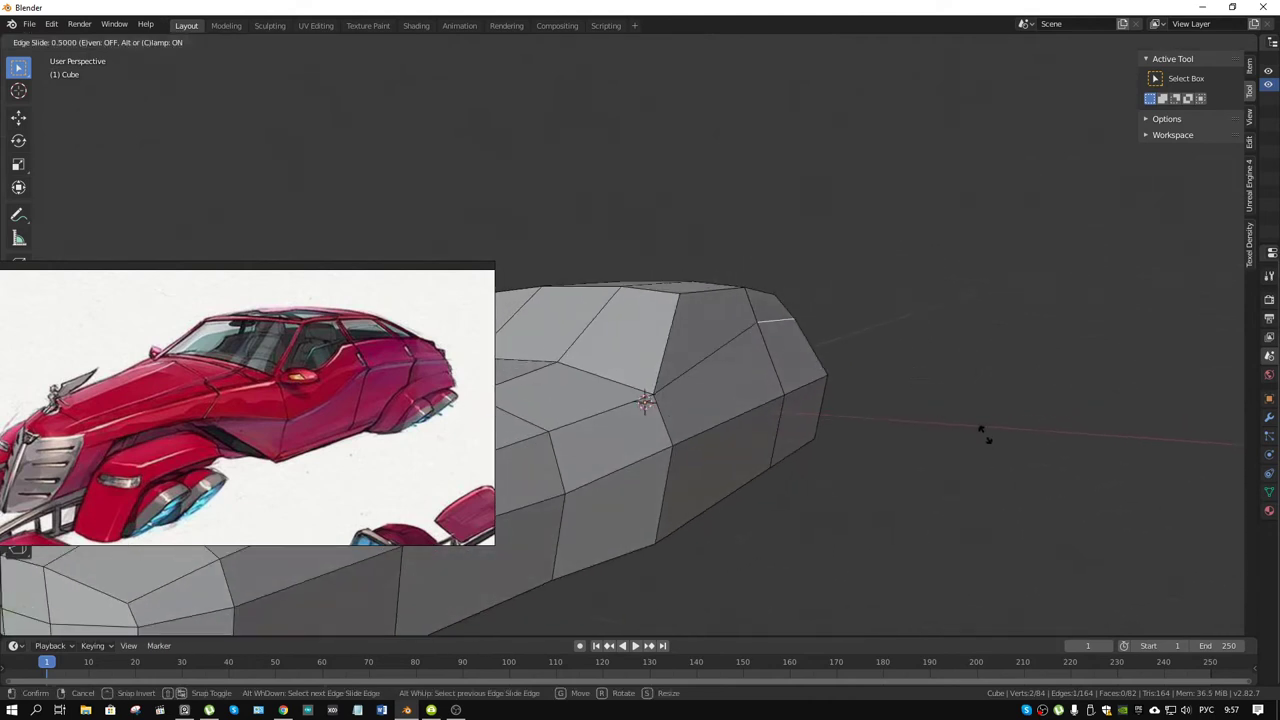
{"action": "left_click", "coordinate": [990, 442]}
- Move two rear corner edges with Shift+Y to chamfer the back corners
{"action": "middle_click_drag", "start_coordinate": [1009, 477], "coordinate": [1012, 478]}
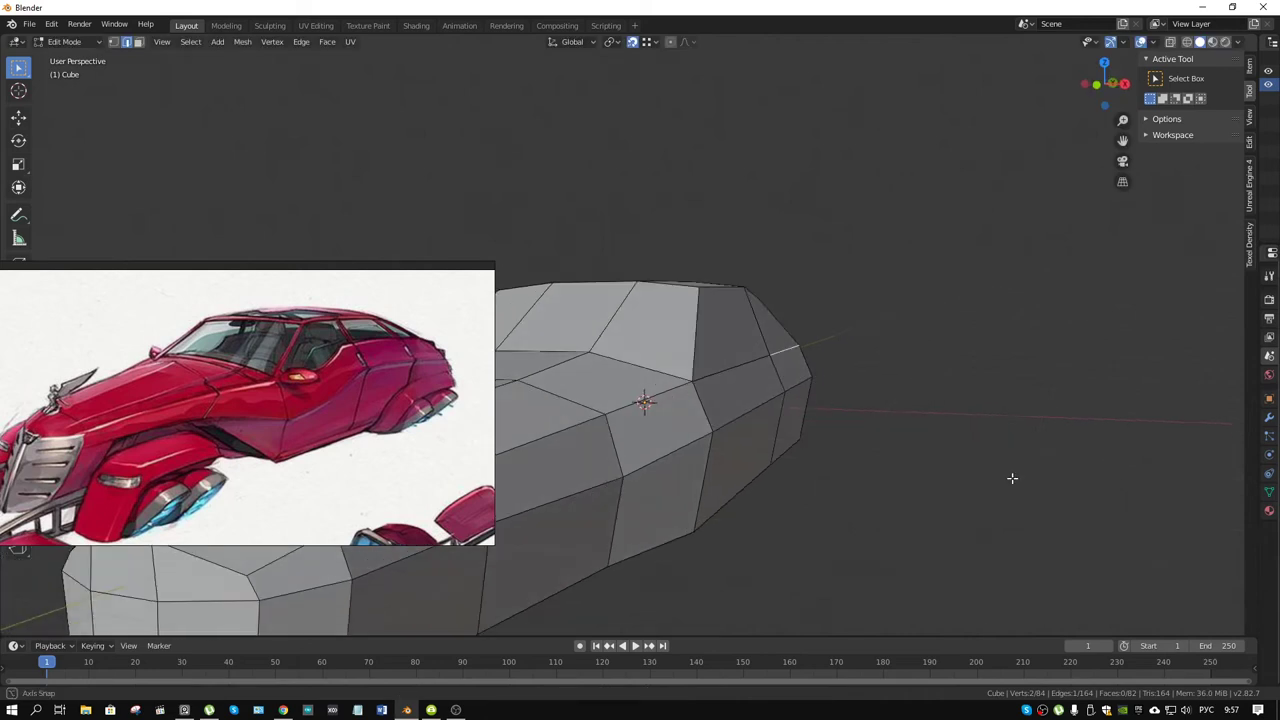
{"action": "key", "text": "g"}
{"action": "key", "text": "shift+y"}
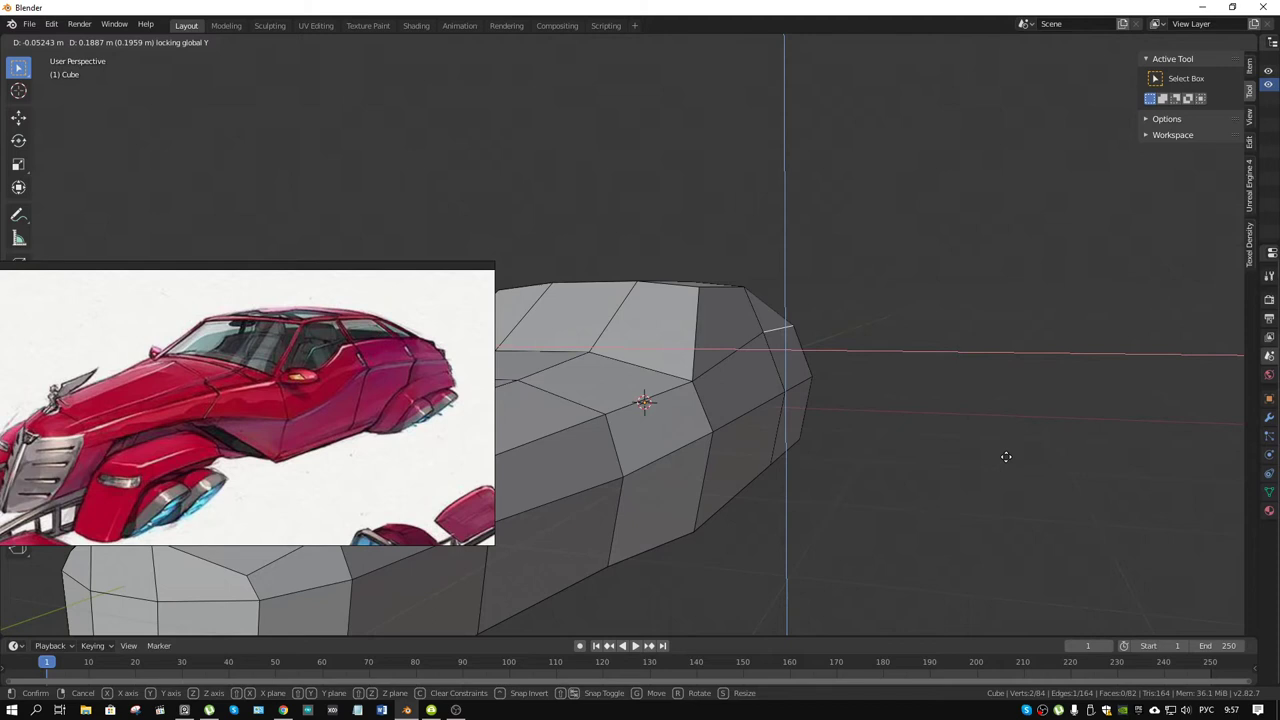
{"action": "left_click", "coordinate": [1008, 457]}
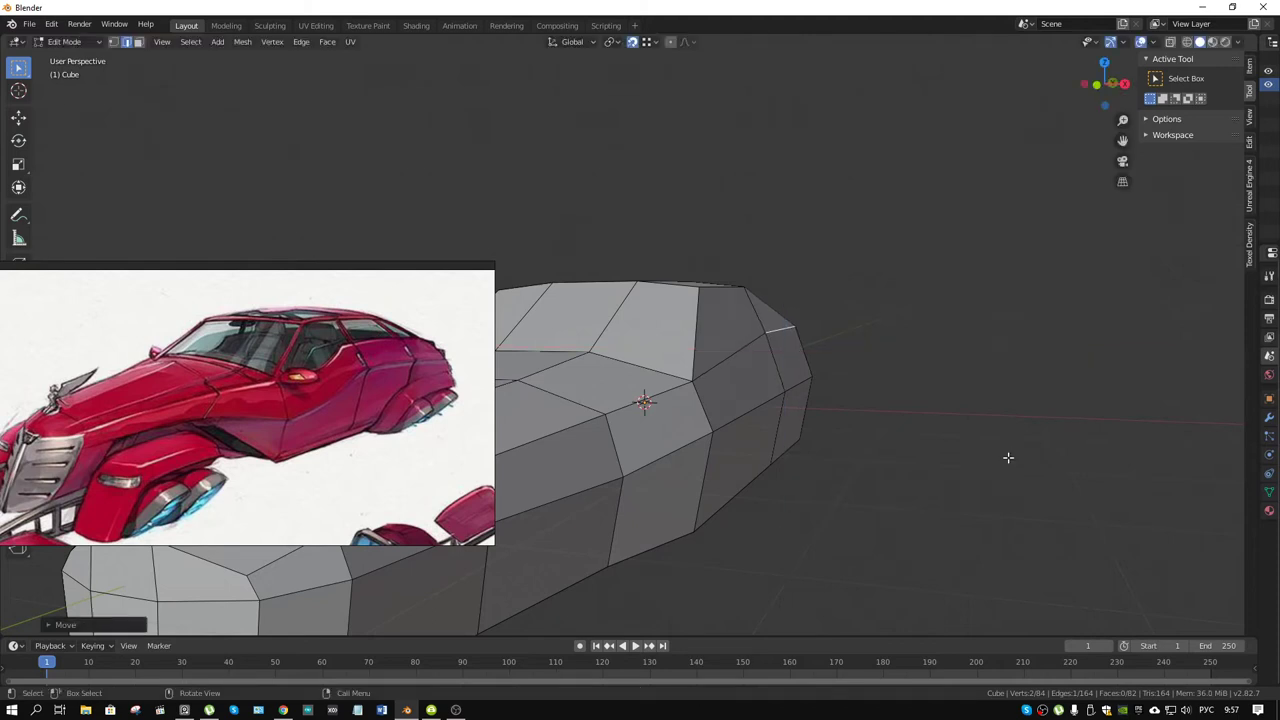
{"action": "left_click", "coordinate": [802, 384]}
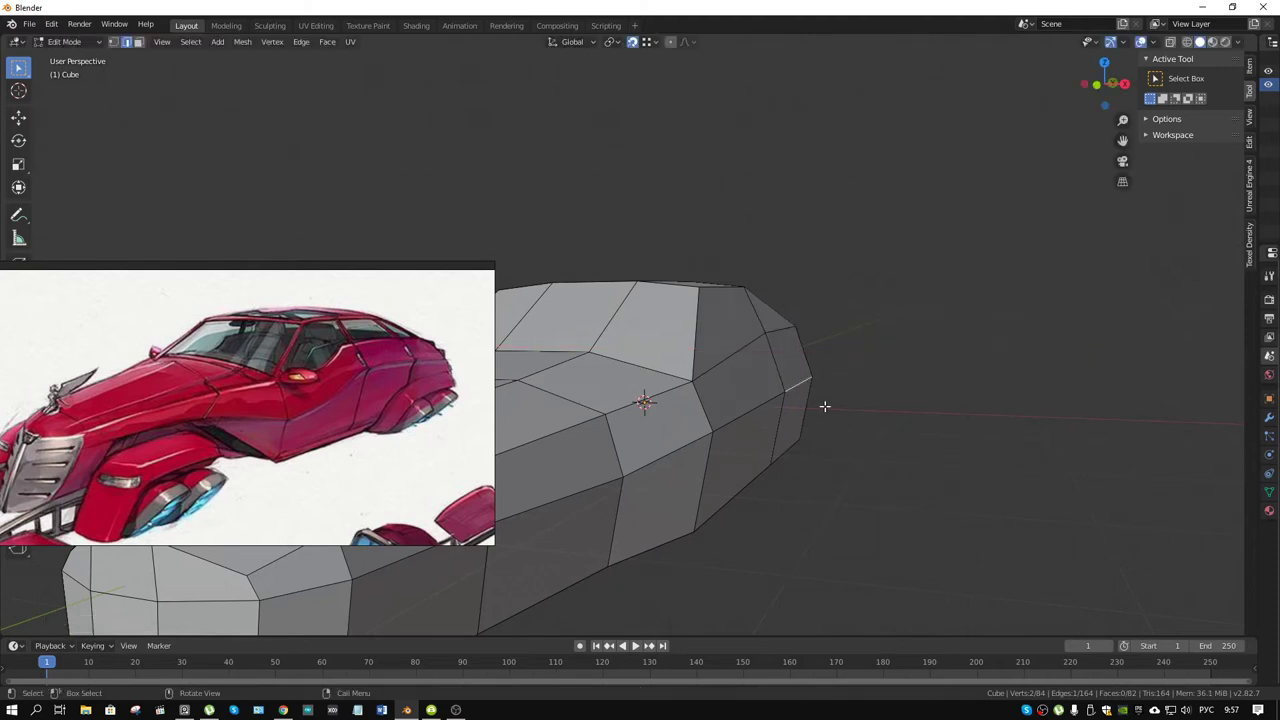
{"action": "mouse_move", "coordinate": [787, 408]}
{"action": "middle_mouse_down"}
{"action": "mouse_move", "coordinate": [884, 419]}
{"action": "mouse_move", "coordinate": [863, 423]}
{"action": "middle_mouse_up"}
{"action": "key", "text": "g"}
{"action": "key", "text": "shift+y"}
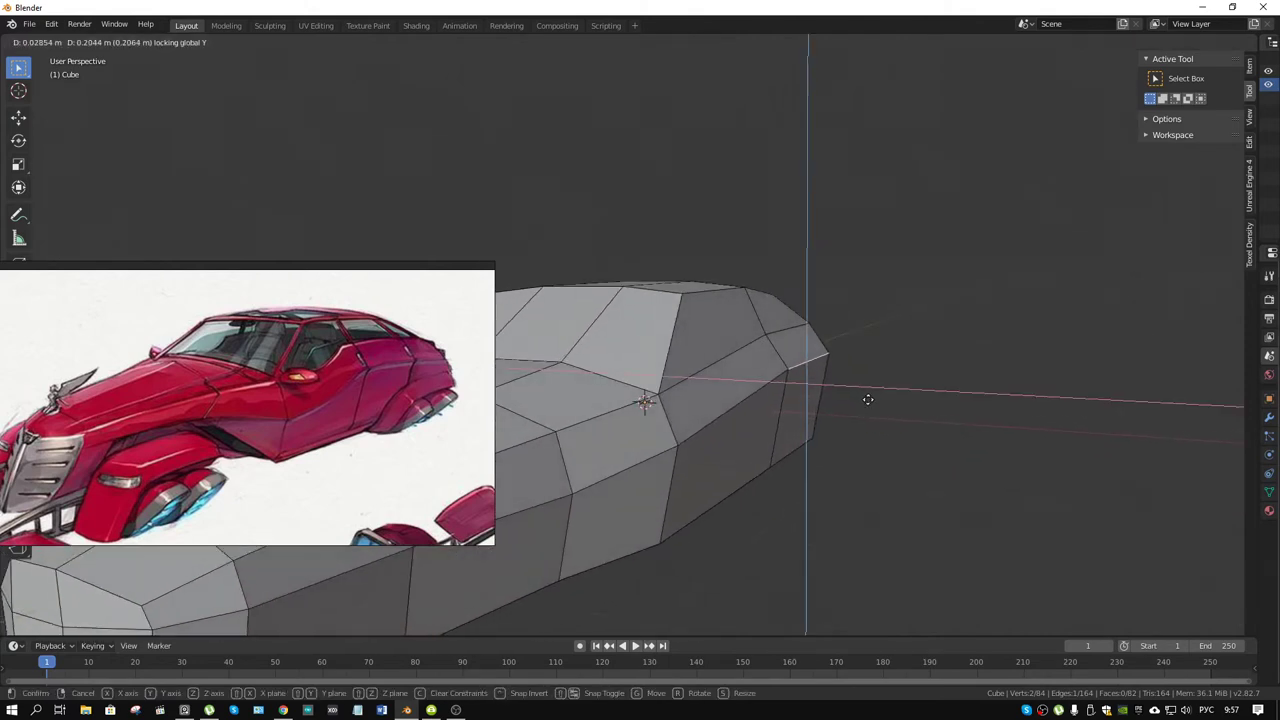
{"action": "left_click", "coordinate": [868, 399]}
{"action": "middle_click_drag", "start_coordinate": [822, 406], "coordinate": [663, 400]}
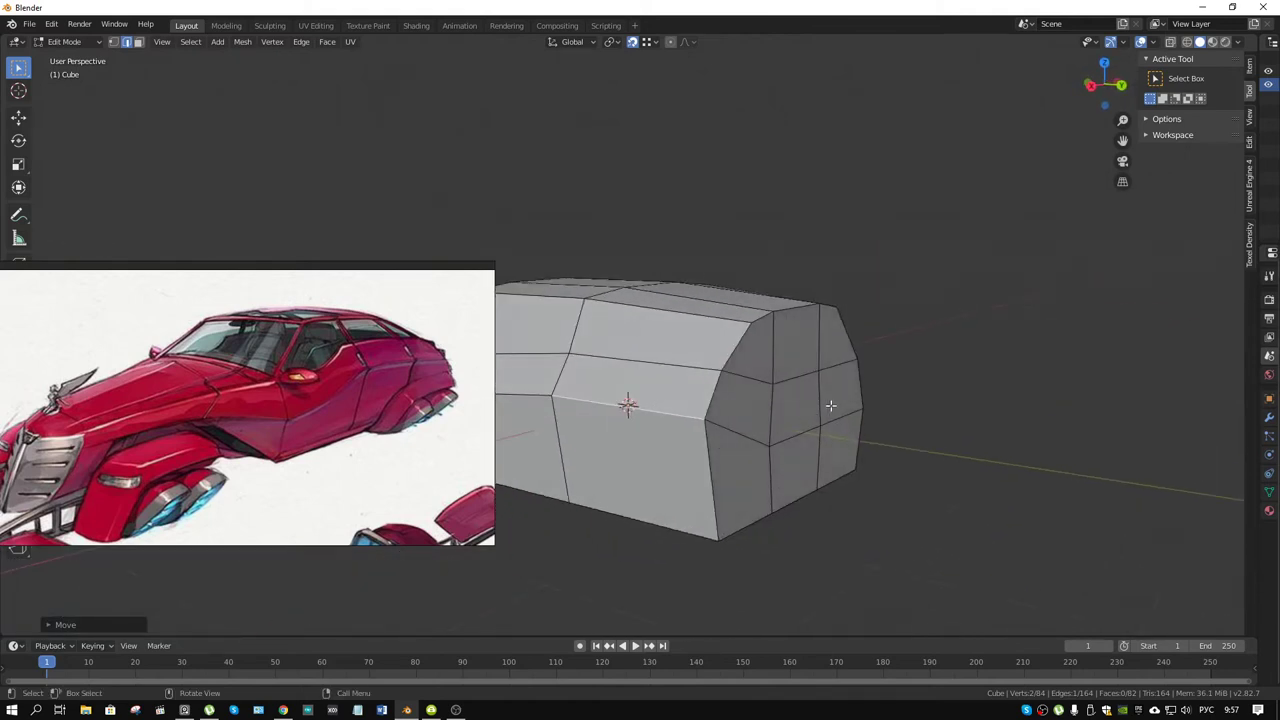
{"action": "middle_click_drag", "start_coordinate": [830, 405], "coordinate": [702, 360]}
- Add a centred loop cut down the car body's centreline
{"action": "key", "text": "ctrl+r"}
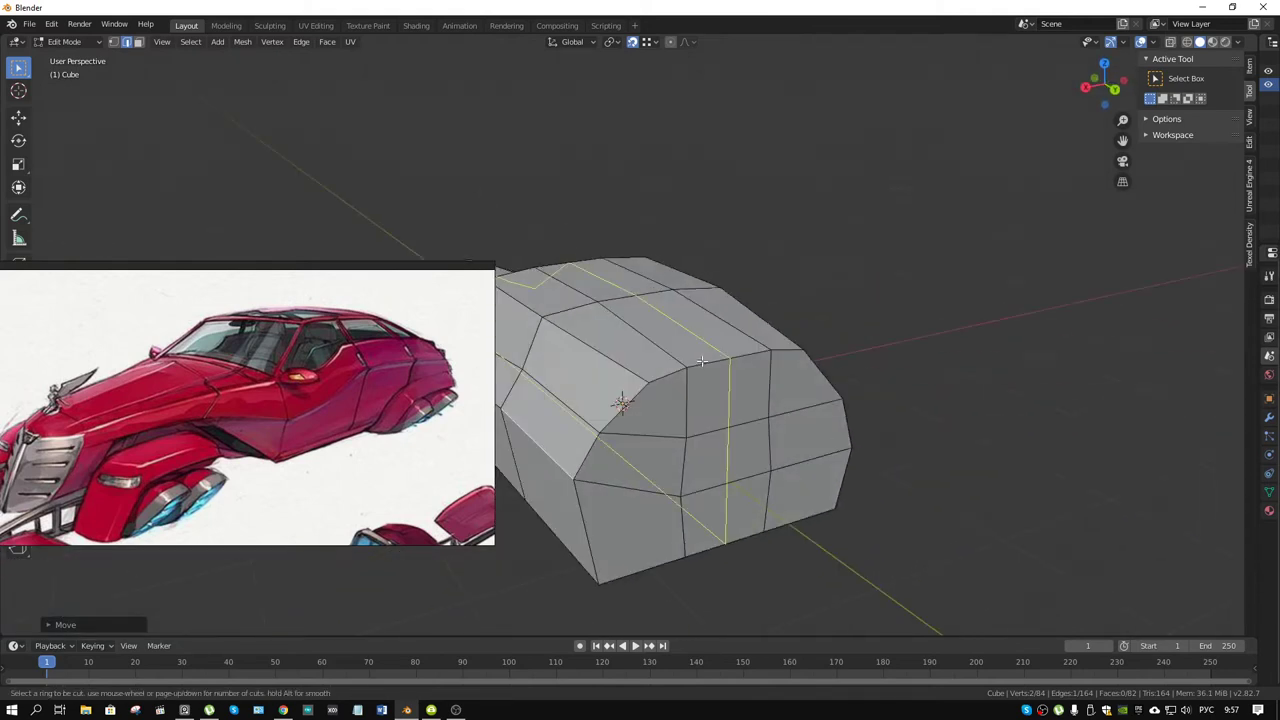
{"action": "left_click", "coordinate": [702, 360]}
{"action": "right_click", "coordinate": [702, 362]}
{"action": "middle_click_drag", "start_coordinate": [776, 410], "coordinate": [684, 411]}
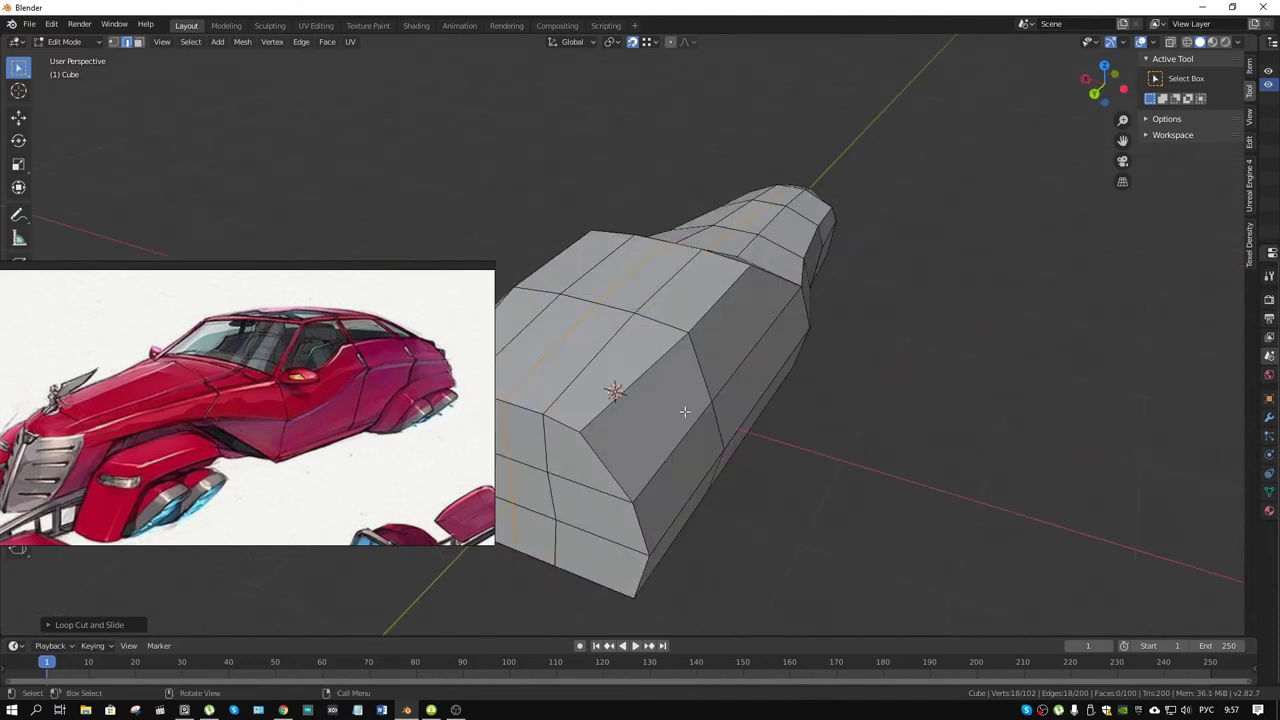
- Select the centre face loop along the new cut and delete it
{"action": "key", "text": "3"}
{"action": "left_click", "coordinate": [618, 305], "text": "alt"}
{"action": "middle_click_drag", "start_coordinate": [654, 329], "coordinate": [829, 337]}
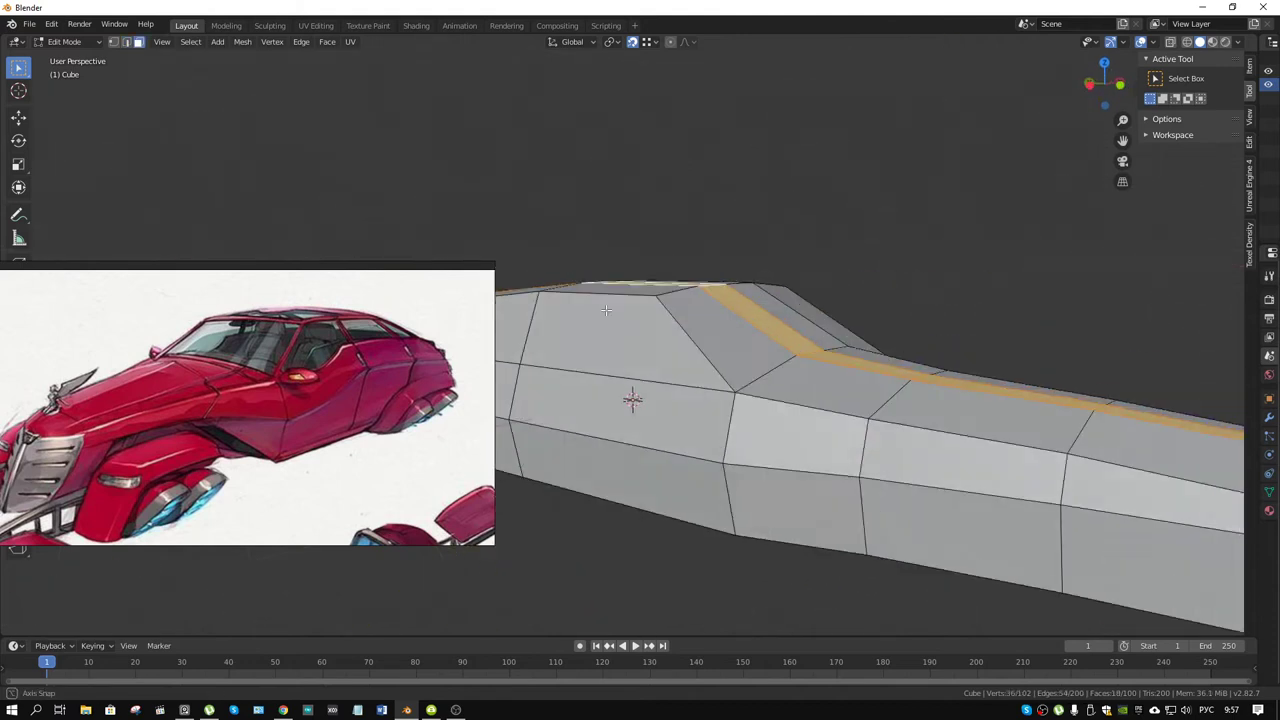
{"action": "key", "text": "x"}
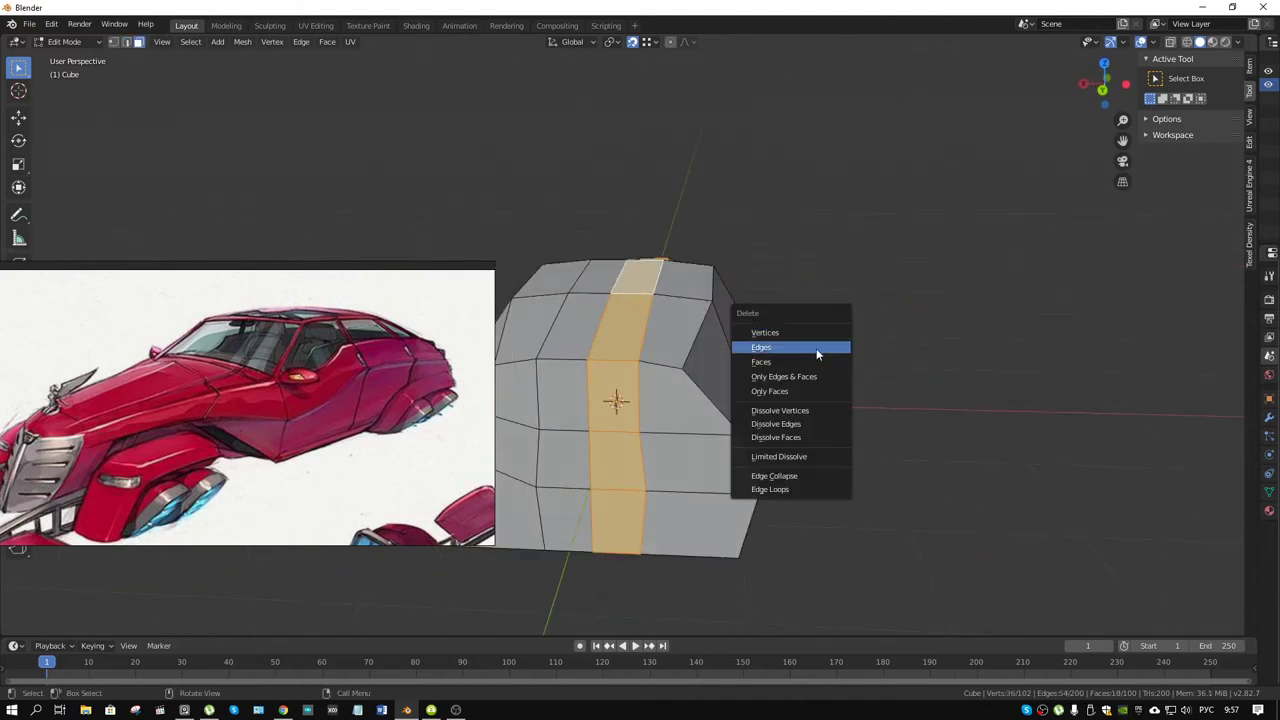
{"action": "left_click", "coordinate": [802, 362]}
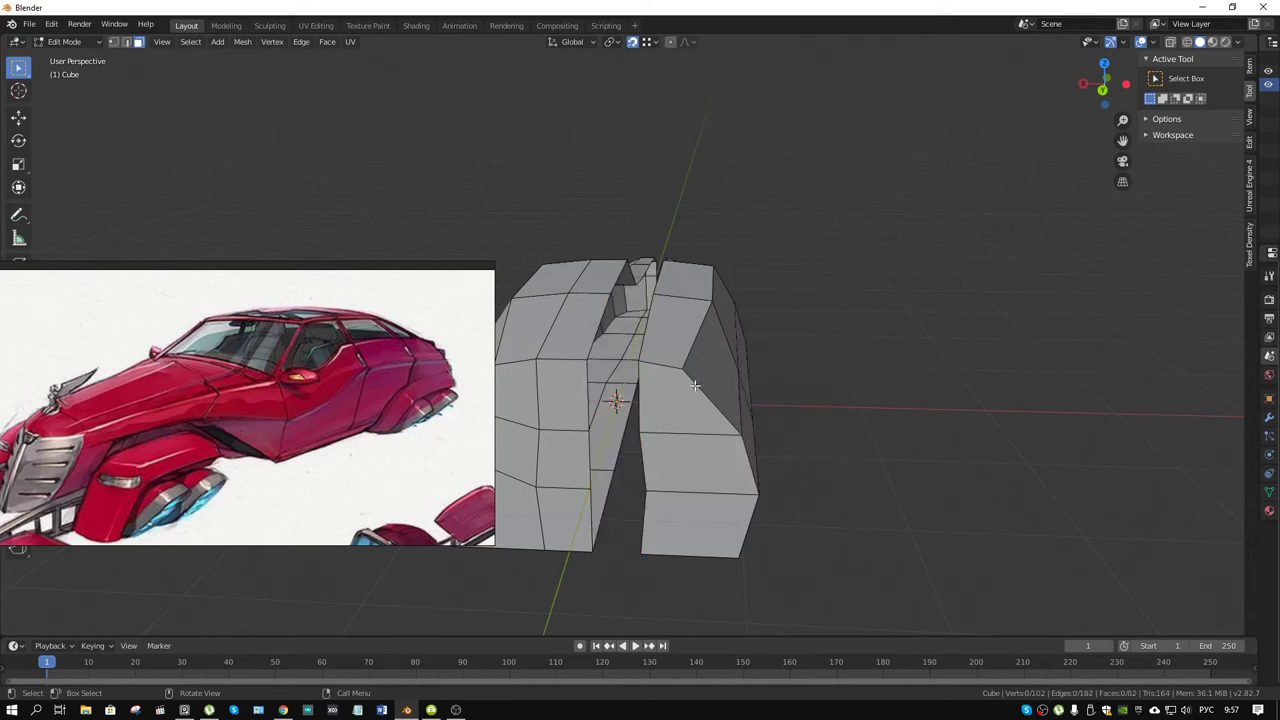
- Delete the right half of the body, leaving 60 vertices
{"action": "key", "text": "l"}
{"action": "key", "text": "x"}
{"action": "left_click", "coordinate": [690, 384]}
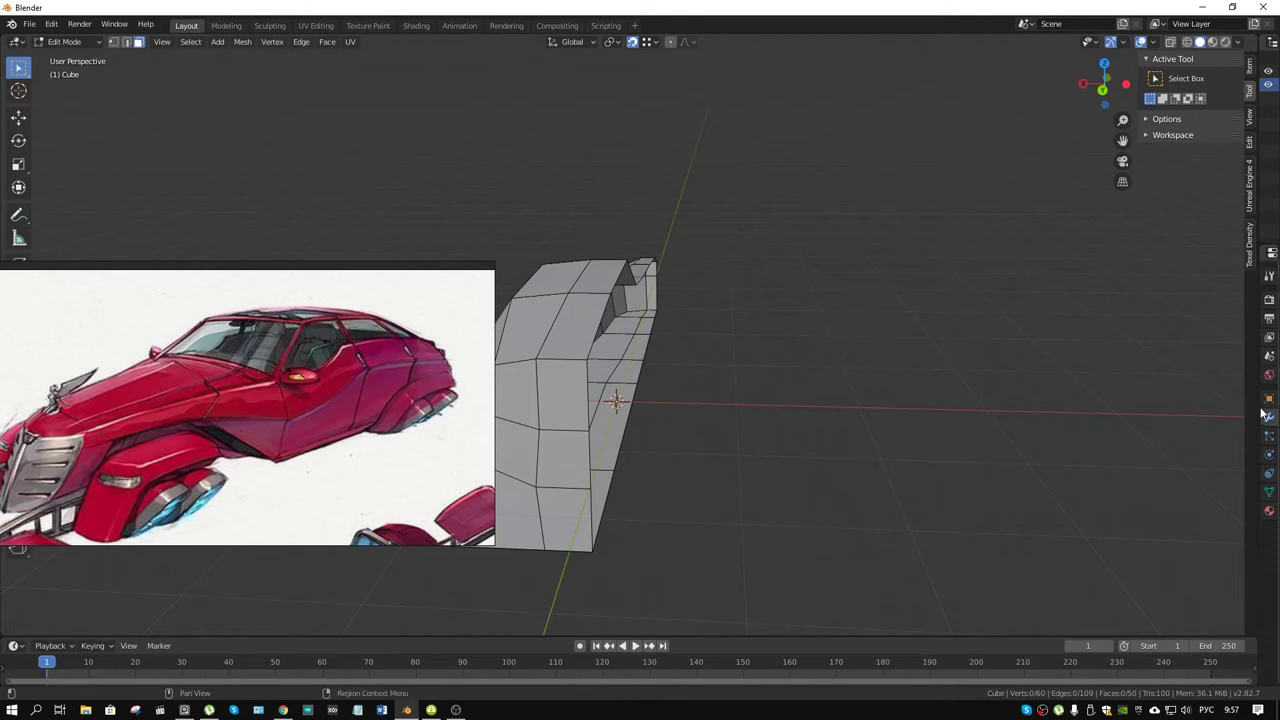
{"action": "left_click_drag", "start_coordinate": [1258, 407], "coordinate": [1052, 407]}
- Add a Mirror modifier to the body with Clipping and Bisect X enabled
{"action": "left_click", "coordinate": [1142, 273]}
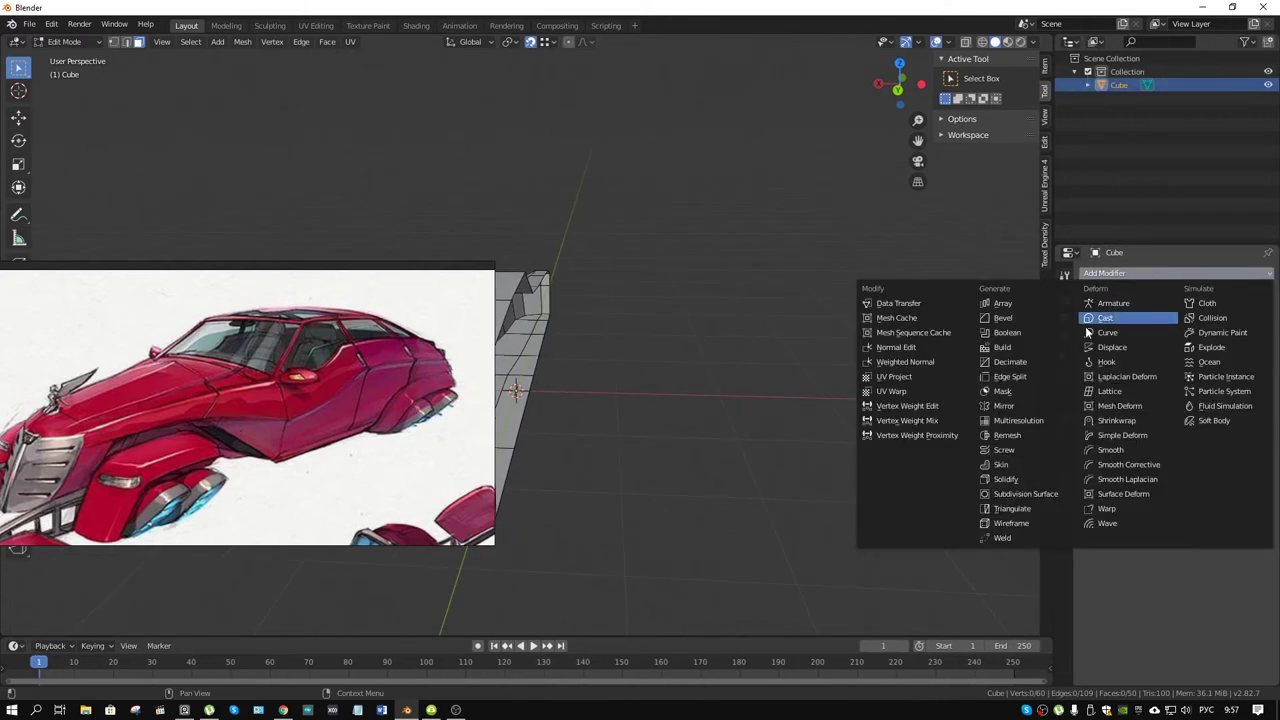
{"action": "left_click", "coordinate": [1025, 406]}
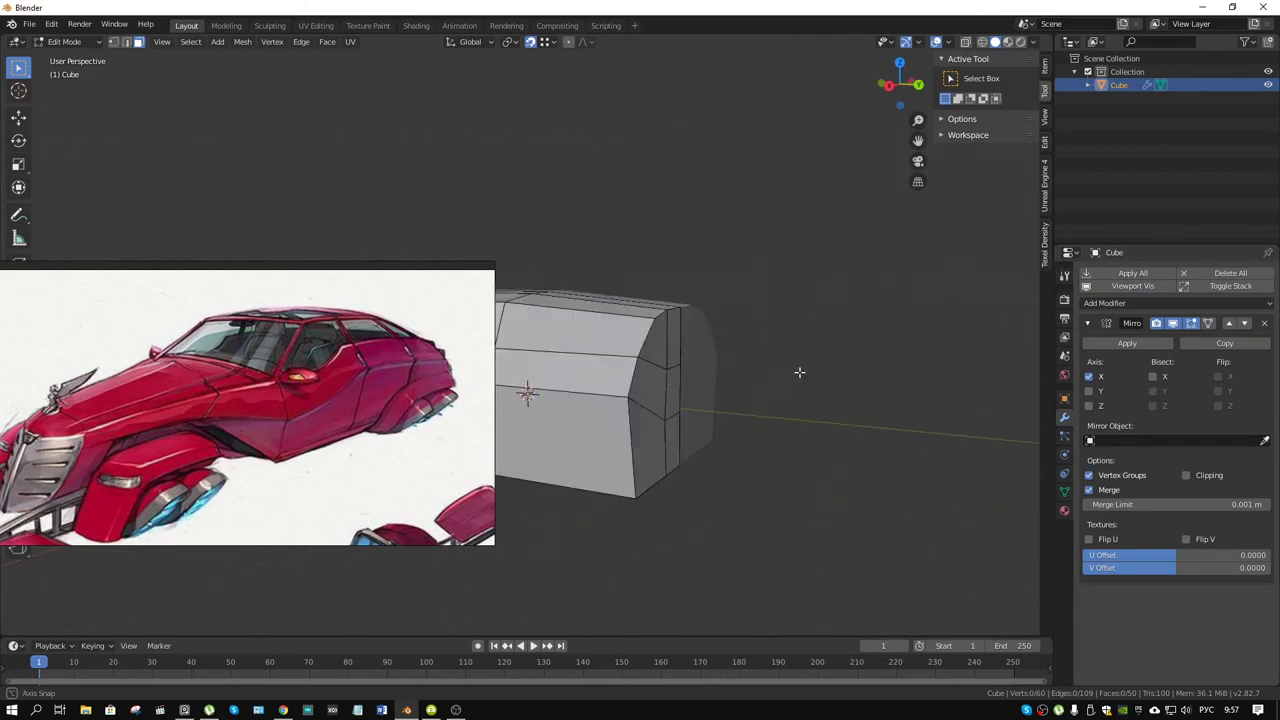
{"action": "mouse_move", "coordinate": [800, 371]}
{"action": "middle_mouse_down"}
{"action": "mouse_move", "coordinate": [966, 379]}
{"action": "mouse_move", "coordinate": [1150, 430]}
{"action": "middle_mouse_up"}
{"action": "left_click", "coordinate": [1204, 472]}
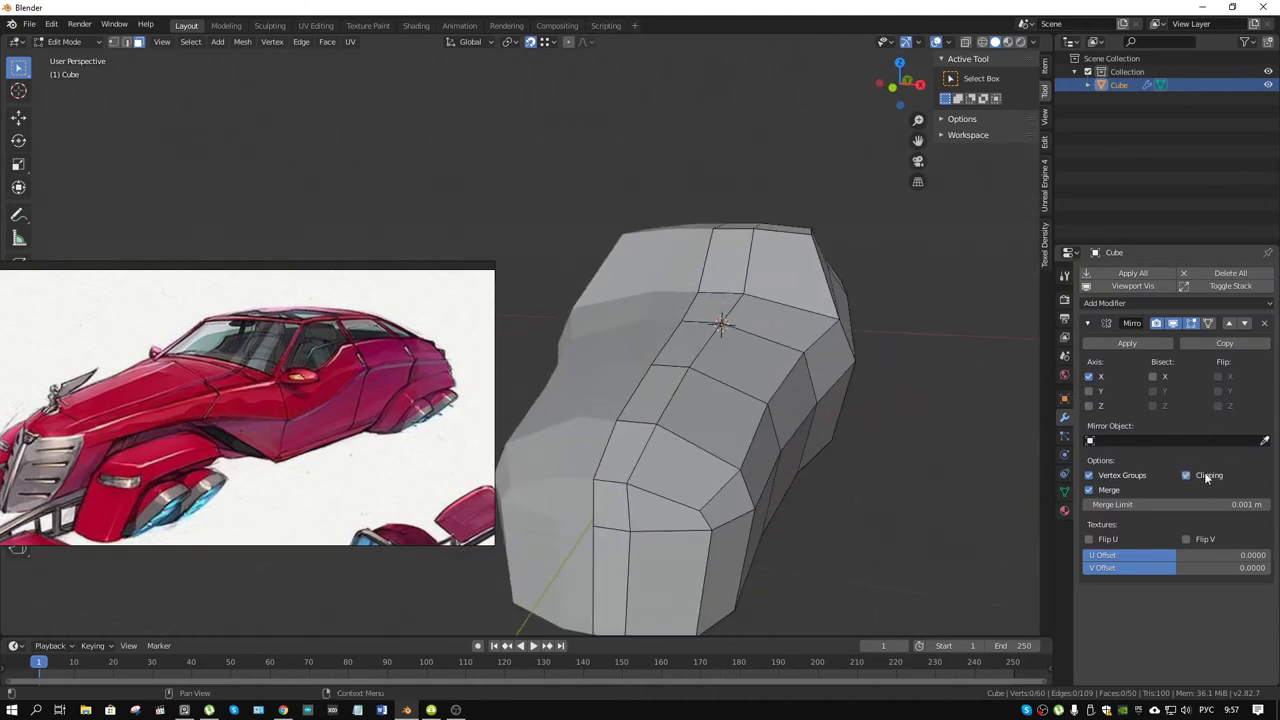
{"action": "left_click", "coordinate": [1161, 379]}
{"action": "middle_click_drag", "start_coordinate": [760, 390], "coordinate": [875, 385]}
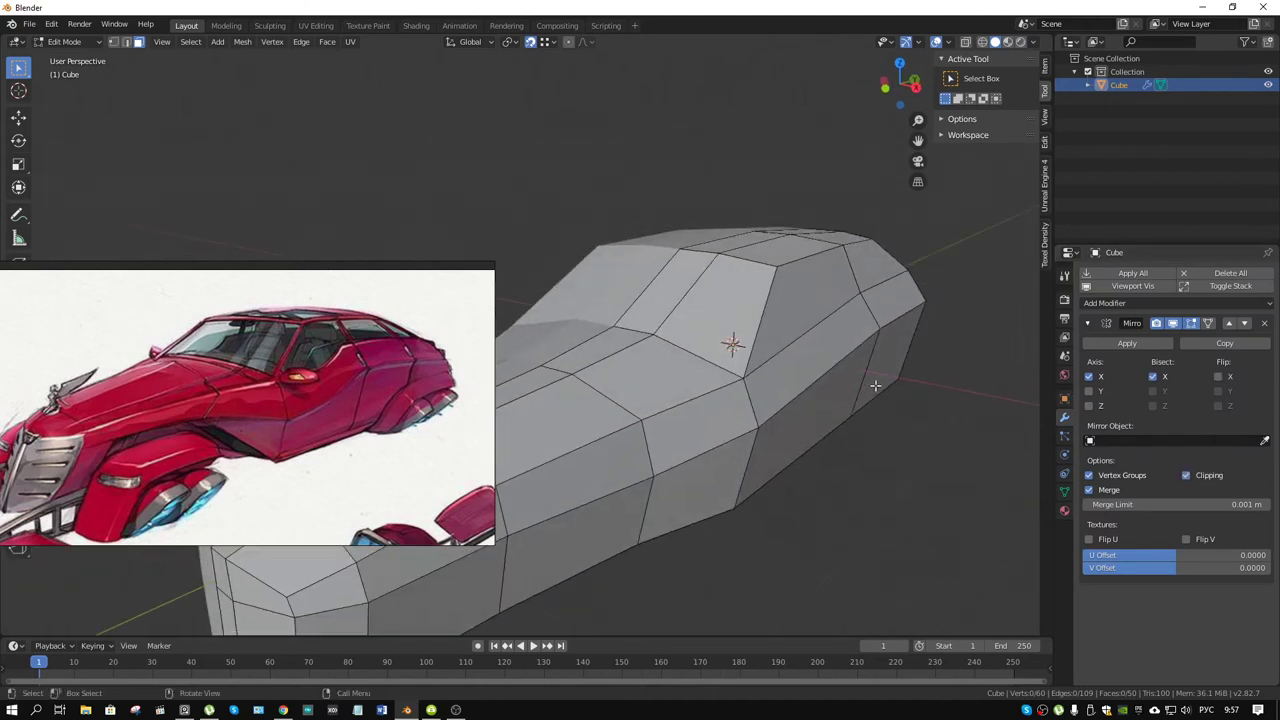
- Inspect the mirrored 102-vertex car body, then switch back to Object Mode
{"action": "left_click_drag", "start_coordinate": [1052, 314], "coordinate": [1274, 317]}
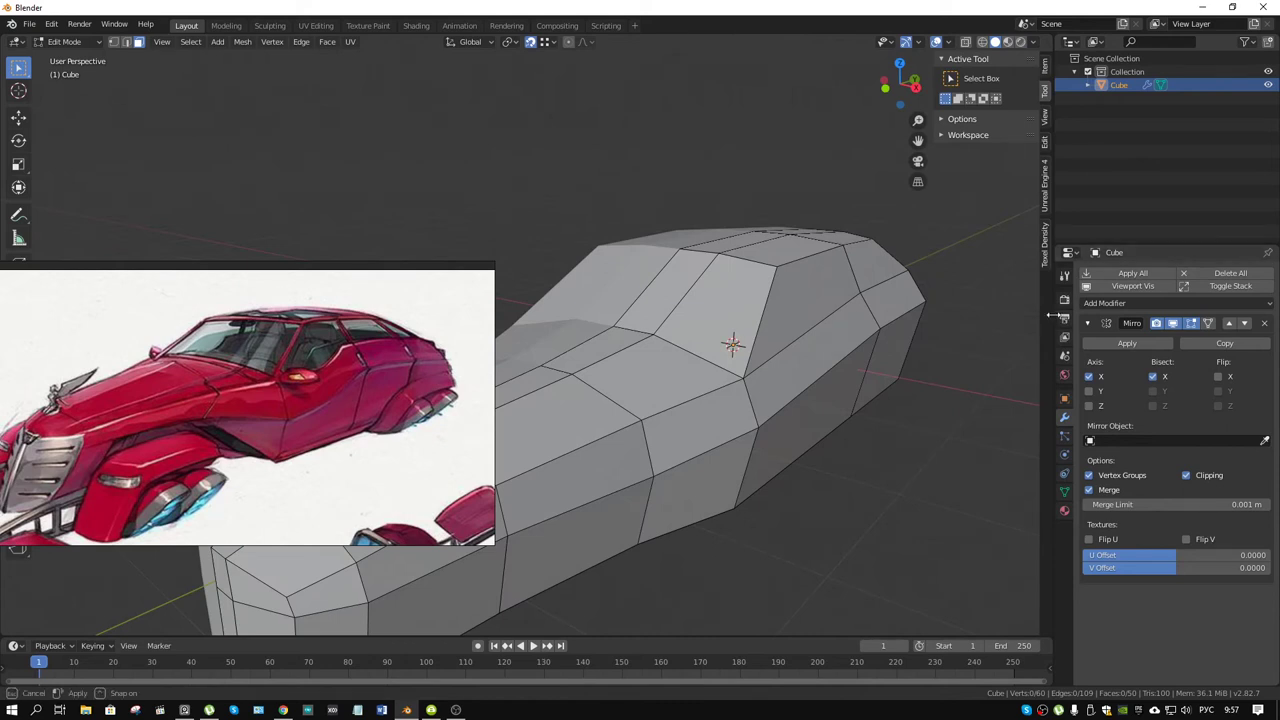
{"action": "scroll", "coordinate": [875, 347], "scroll_direction": "down", "scroll_amount": 2}
{"action": "scroll", "coordinate": [900, 320], "scroll_direction": "down", "scroll_amount": 2}
{"action": "scroll", "coordinate": [920, 300], "scroll_direction": "up", "scroll_amount": 2}
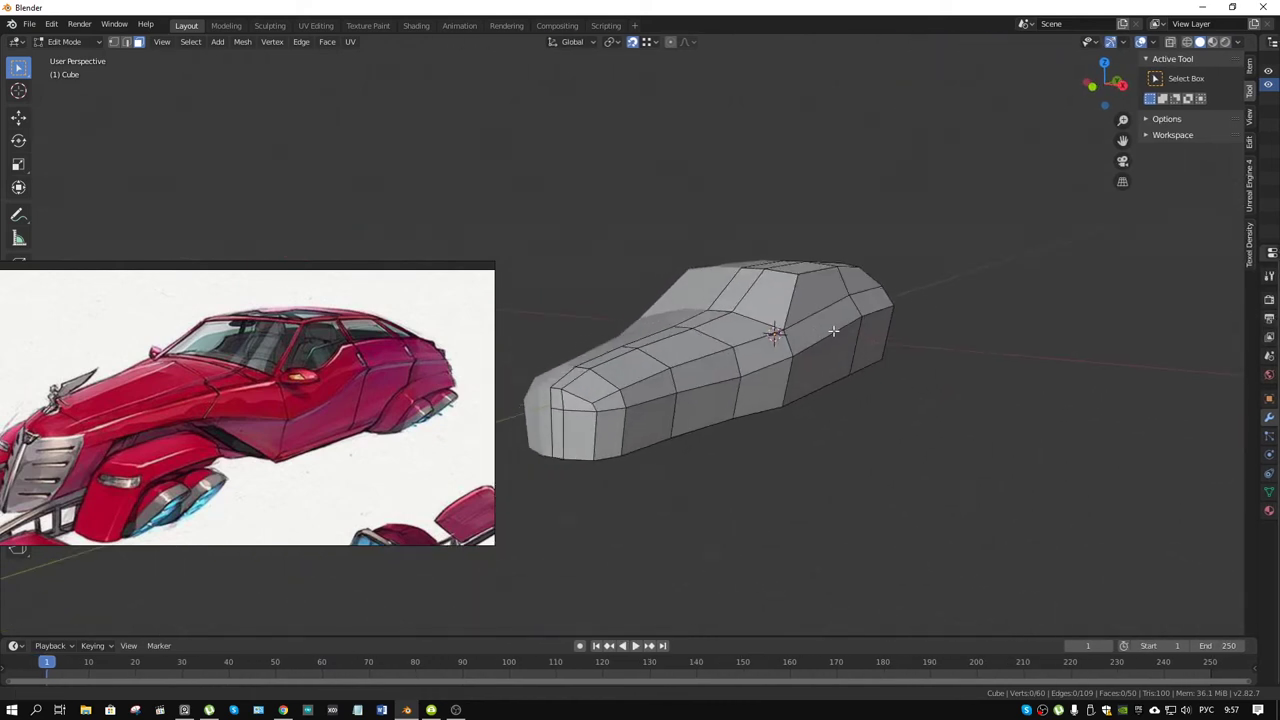
{"action": "scroll", "coordinate": [878, 344], "scroll_direction": "up", "scroll_amount": 2}
{"action": "mouse_move", "coordinate": [877, 344]}
{"action": "middle_mouse_down"}
{"action": "mouse_move", "coordinate": [938, 358]}
{"action": "mouse_move", "coordinate": [1125, 351]}
{"action": "middle_mouse_up"}
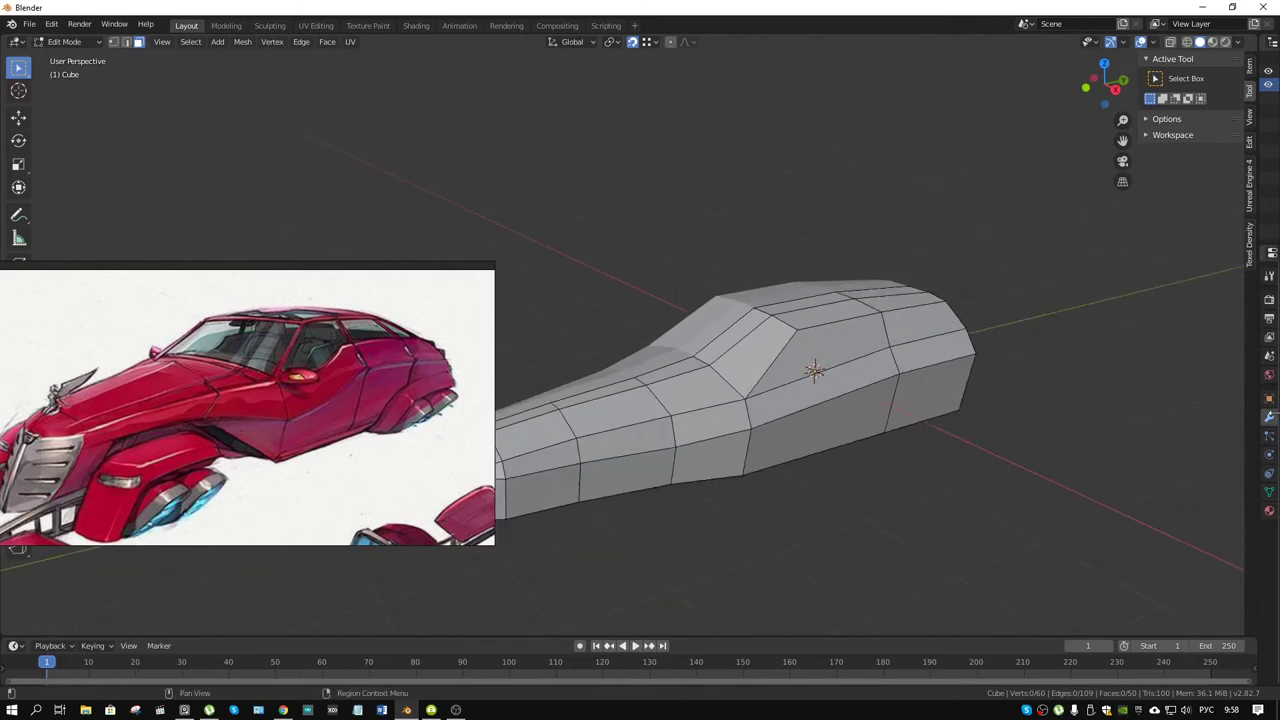
{"action": "left_click_drag", "start_coordinate": [1257, 418], "coordinate": [1062, 418]}
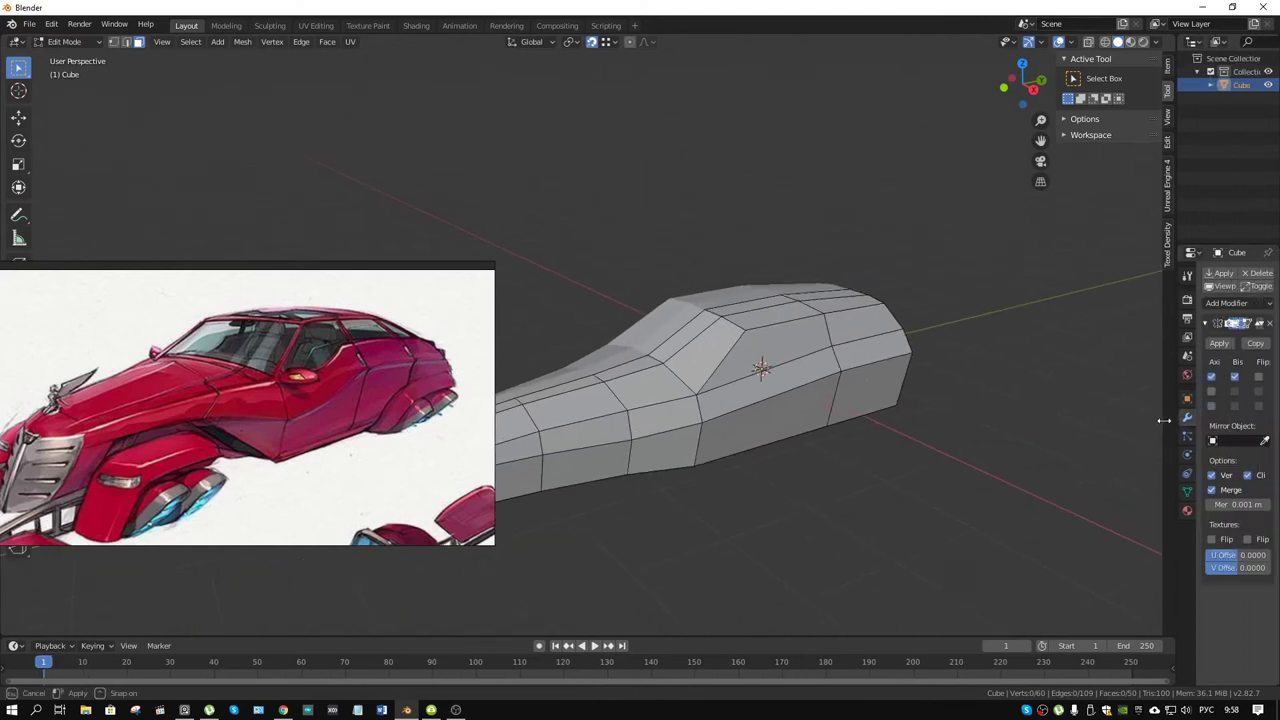
{"action": "key", "text": "ctrl+Tab"}
{"action": "left_click", "coordinate": [998, 368]}
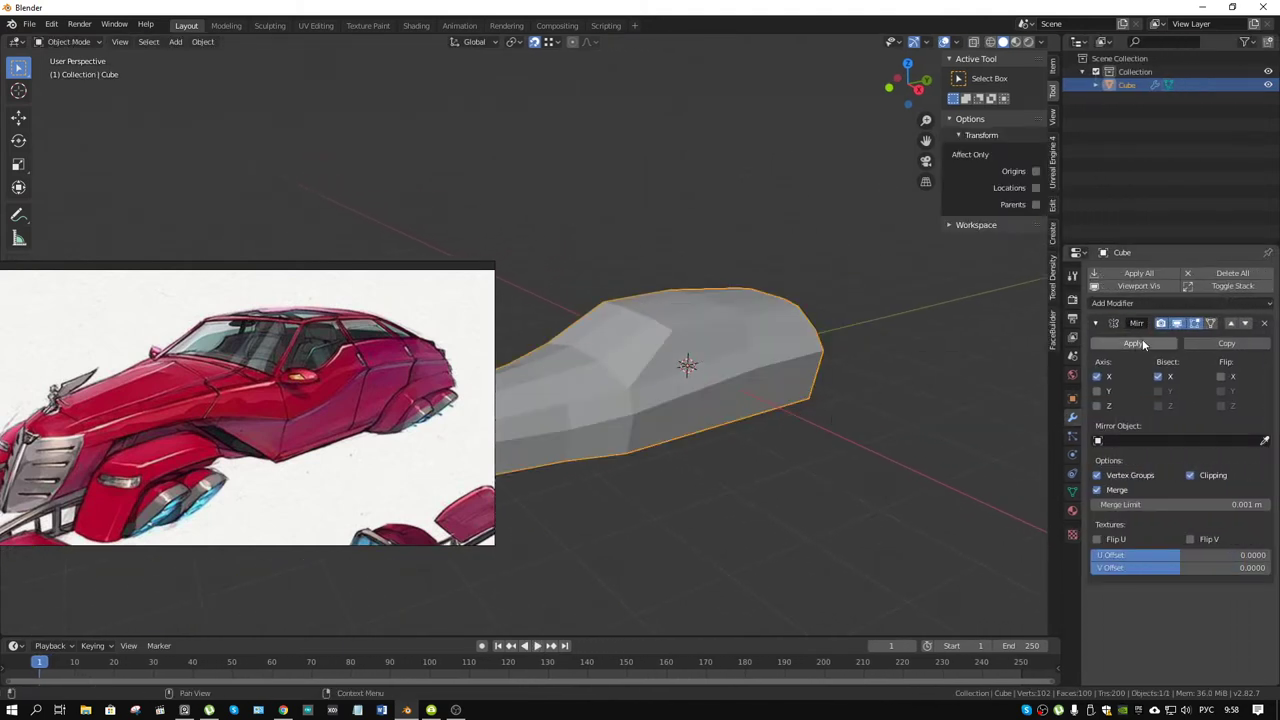
- Try applying the Mirror modifier, then undo twice back to the mirrored object
{"action": "left_click", "coordinate": [1098, 344]}
{"action": "key", "text": "ctrl+Tab"}
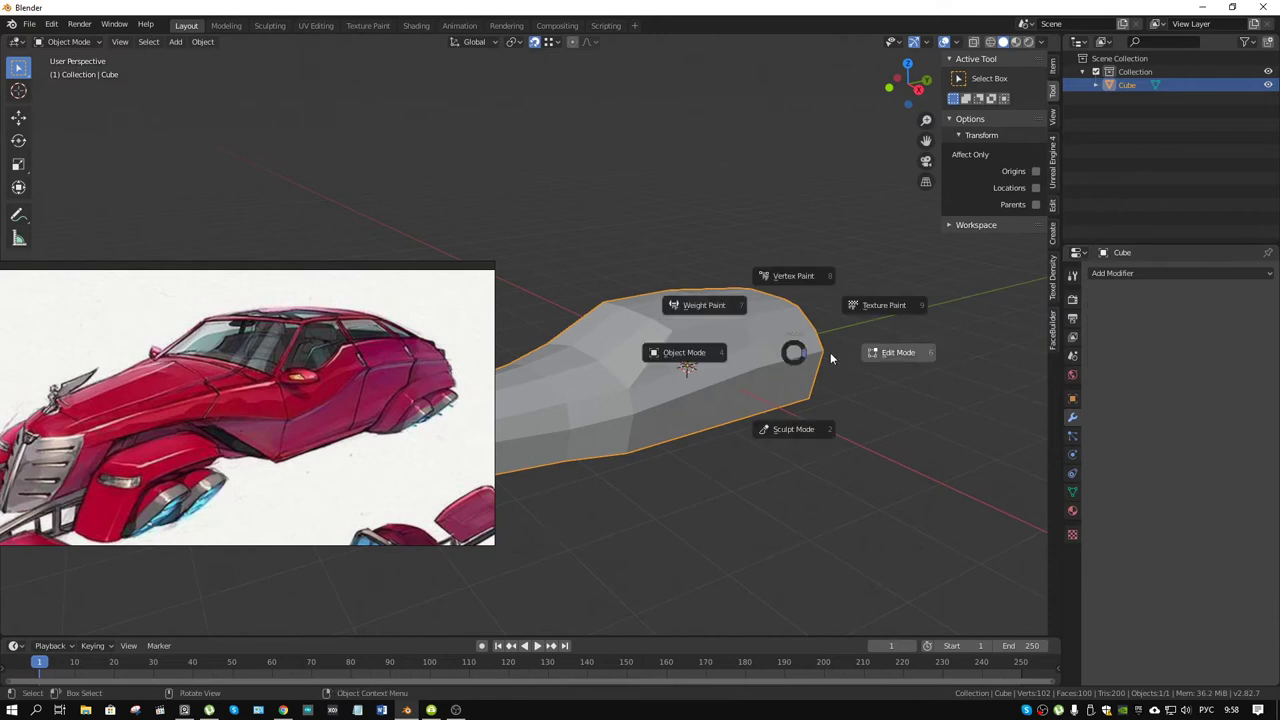
{"action": "left_click", "coordinate": [906, 354]}
{"action": "middle_click_drag", "start_coordinate": [906, 354], "coordinate": [803, 327]}
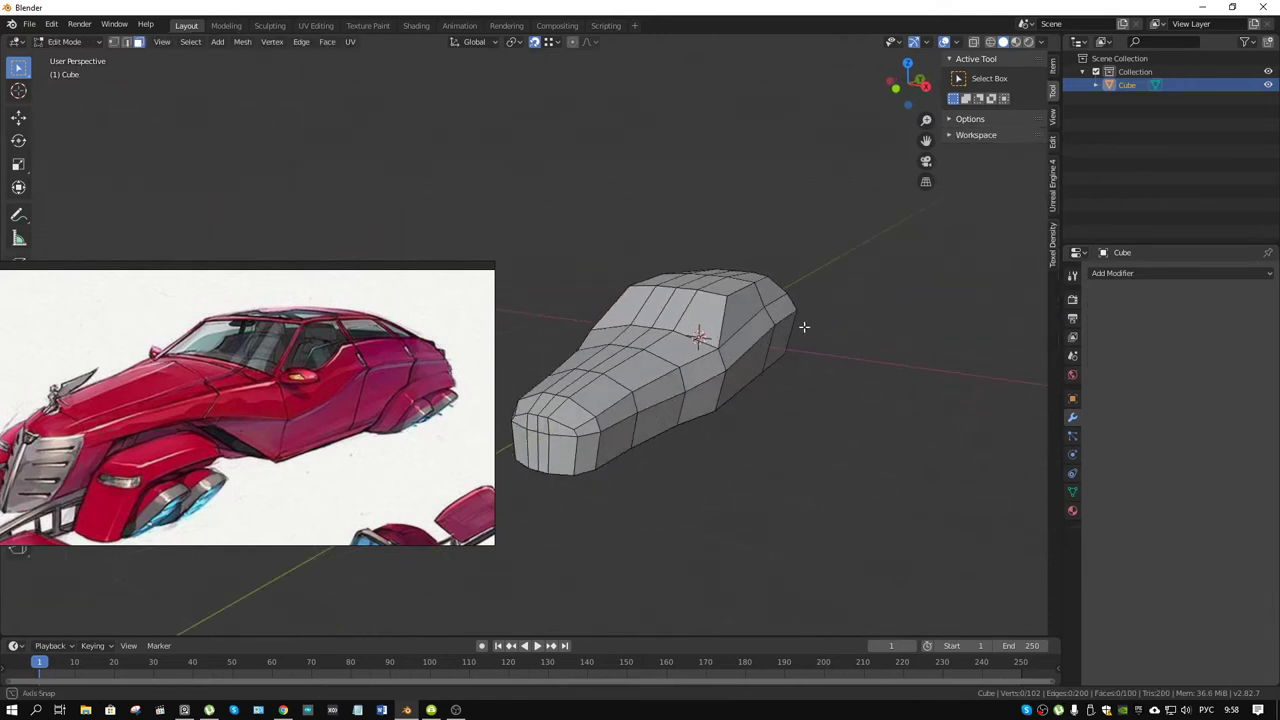
{"action": "scroll", "coordinate": [803, 327], "scroll_direction": "up", "scroll_amount": 4}
{"action": "scroll", "coordinate": [801, 327], "scroll_direction": "down", "scroll_amount": 3}
{"action": "key", "text": "ctrl+z"}
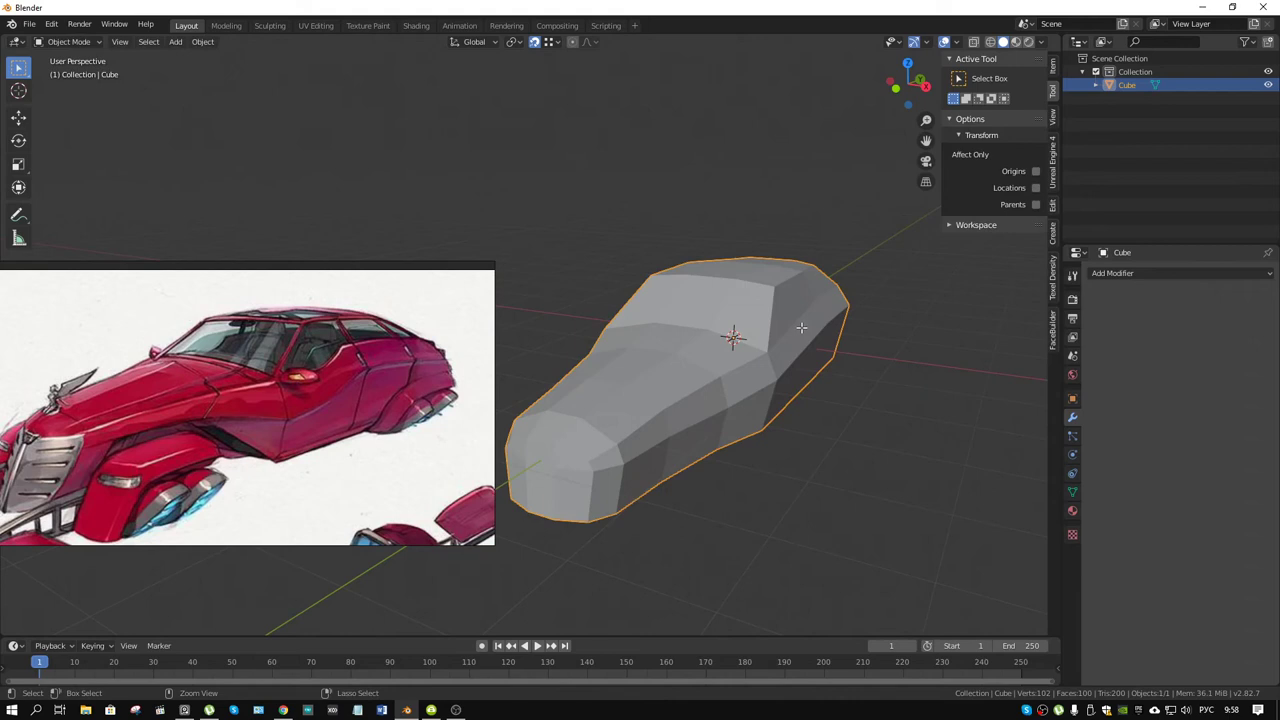
{"action": "key", "text": "ctrl+z"}
- Check the car's underside in wireframe, then return to solid shading
{"action": "left_click", "coordinate": [990, 44]}
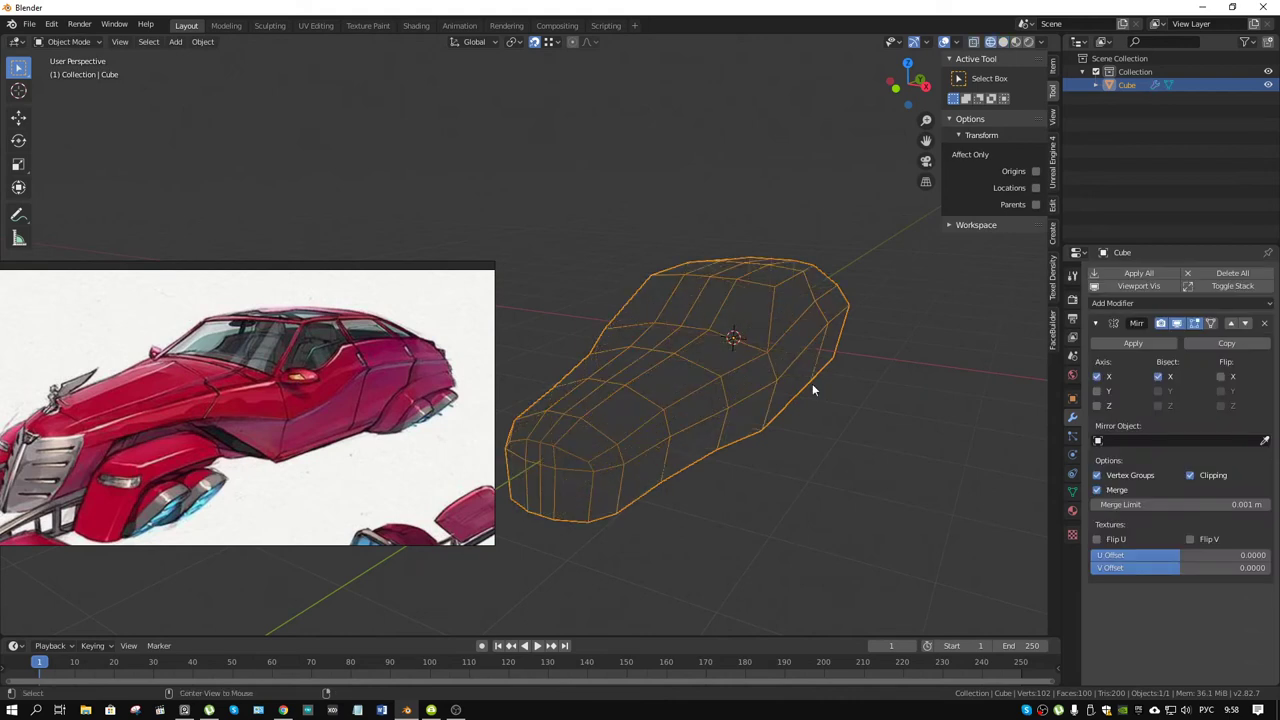
{"action": "mouse_move", "coordinate": [812, 383]}
{"action": "middle_mouse_down"}
{"action": "mouse_move", "coordinate": [767, 344]}
{"action": "mouse_move", "coordinate": [869, 314]}
{"action": "mouse_move", "coordinate": [854, 330]}
{"action": "middle_mouse_up"}
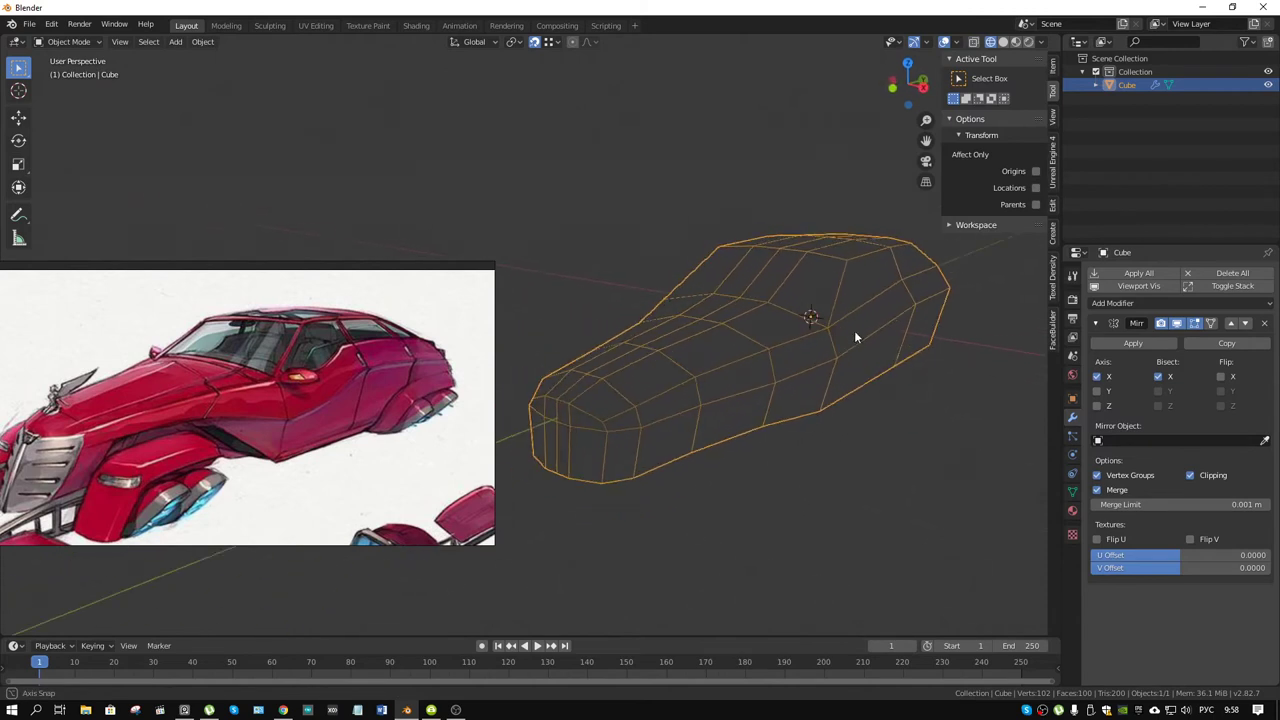
{"action": "left_click", "coordinate": [1003, 42]}
{"action": "left_click", "coordinate": [1041, 42]}
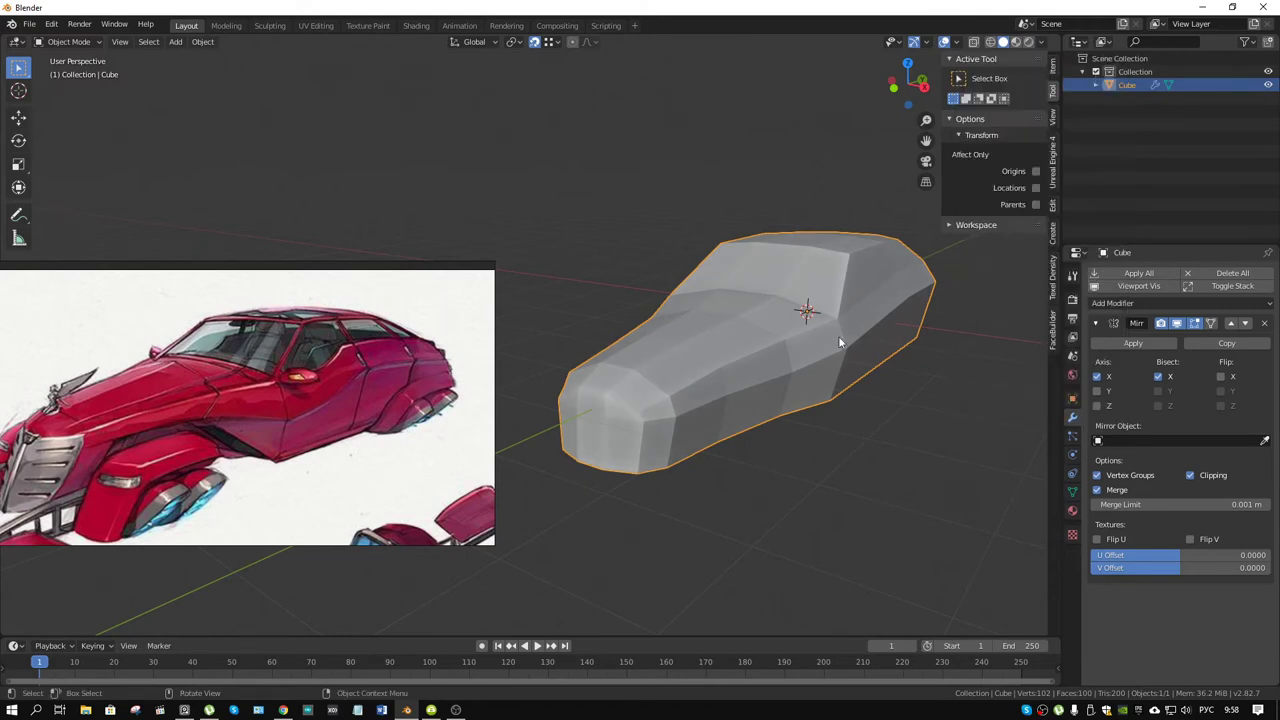
{"action": "mouse_move", "coordinate": [838, 336]}
{"action": "middle_mouse_down"}
{"action": "mouse_move", "coordinate": [782, 317]}
{"action": "mouse_move", "coordinate": [800, 330]}
{"action": "middle_mouse_up"}
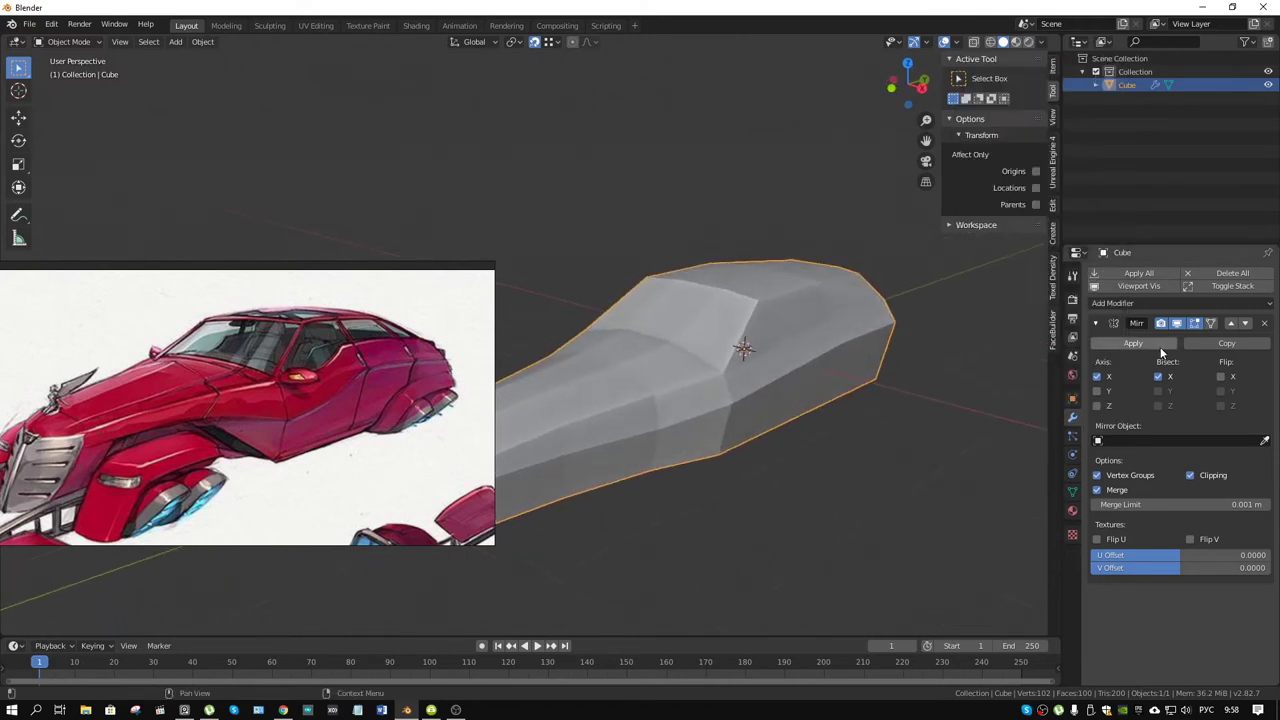
- Apply the Mirror modifier for real geometry and re-enter Edit Mode facing the rear
{"action": "left_click", "coordinate": [1160, 344]}
{"action": "key", "text": "ctrl+Tab"}
{"action": "left_click", "coordinate": [906, 343]}
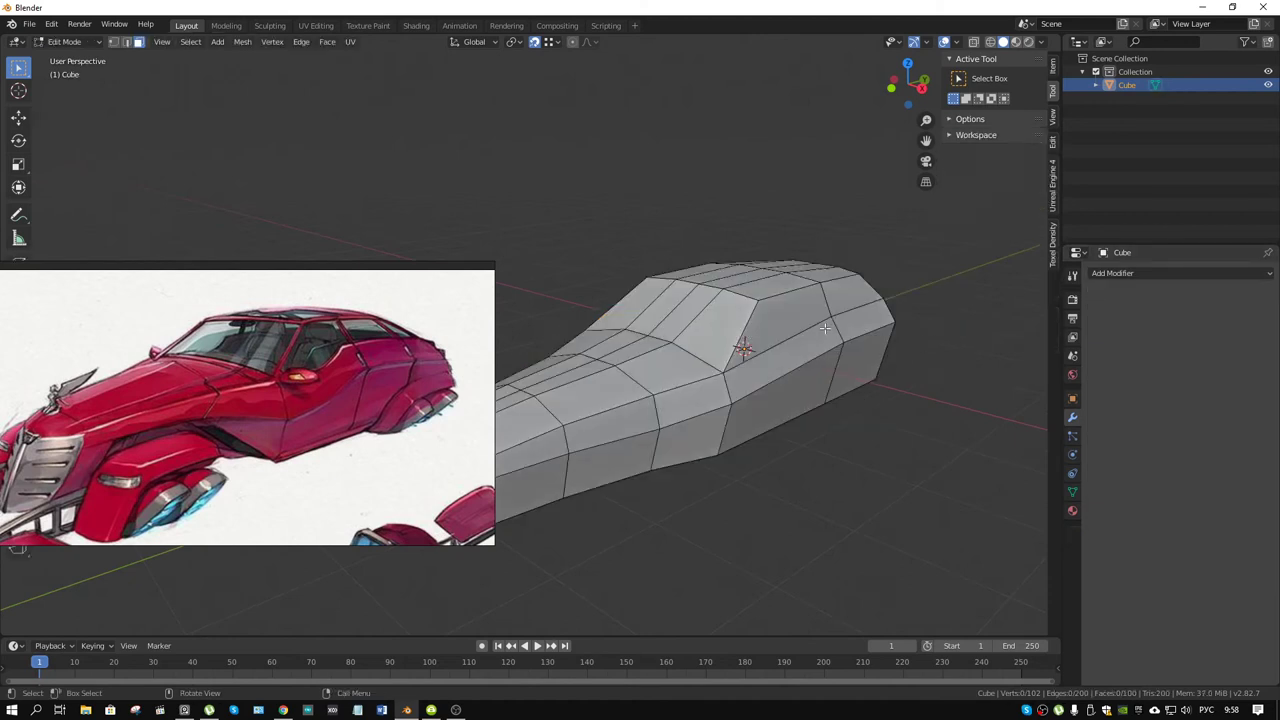
{"action": "middle_click_drag", "start_coordinate": [906, 343], "coordinate": [859, 326]}
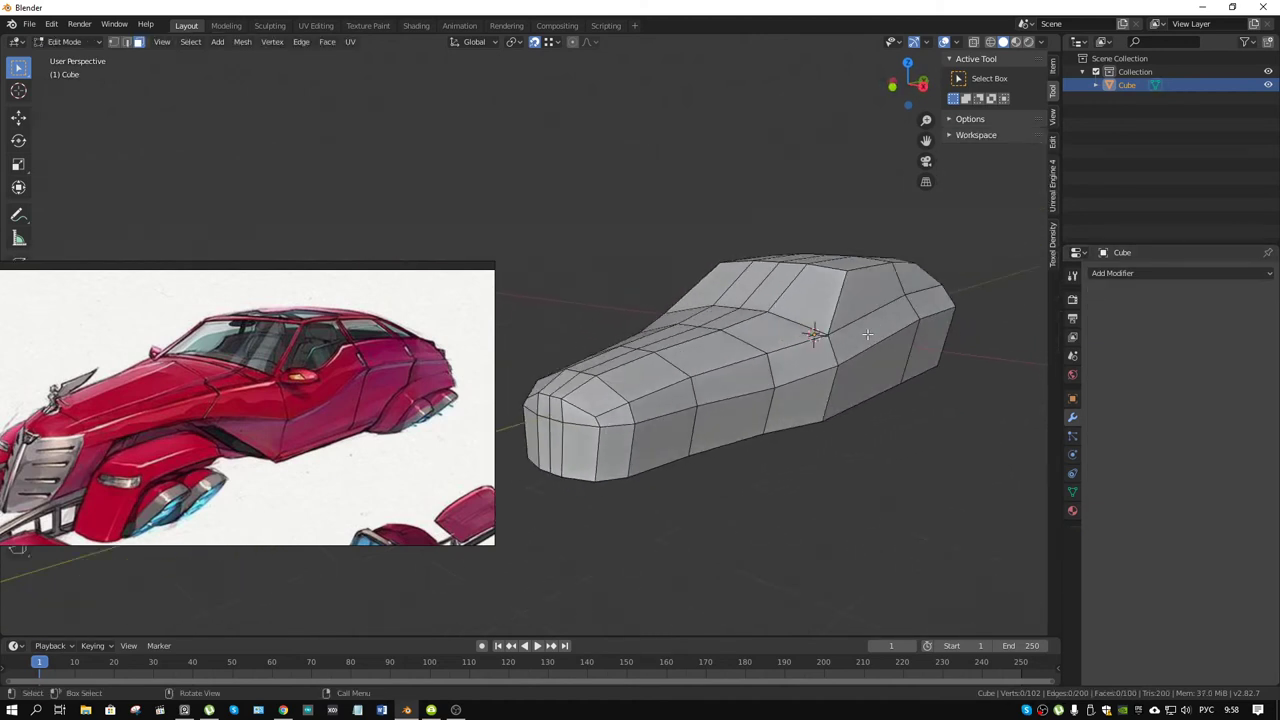
{"action": "middle_click_drag", "start_coordinate": [867, 335], "coordinate": [684, 336]}
{"action": "scroll", "coordinate": [803, 329], "scroll_direction": "up", "scroll_amount": 5}
- Extrude the similar rear faces backward along Y and scale the new end slightly smaller
{"action": "left_click", "coordinate": [683, 375]}
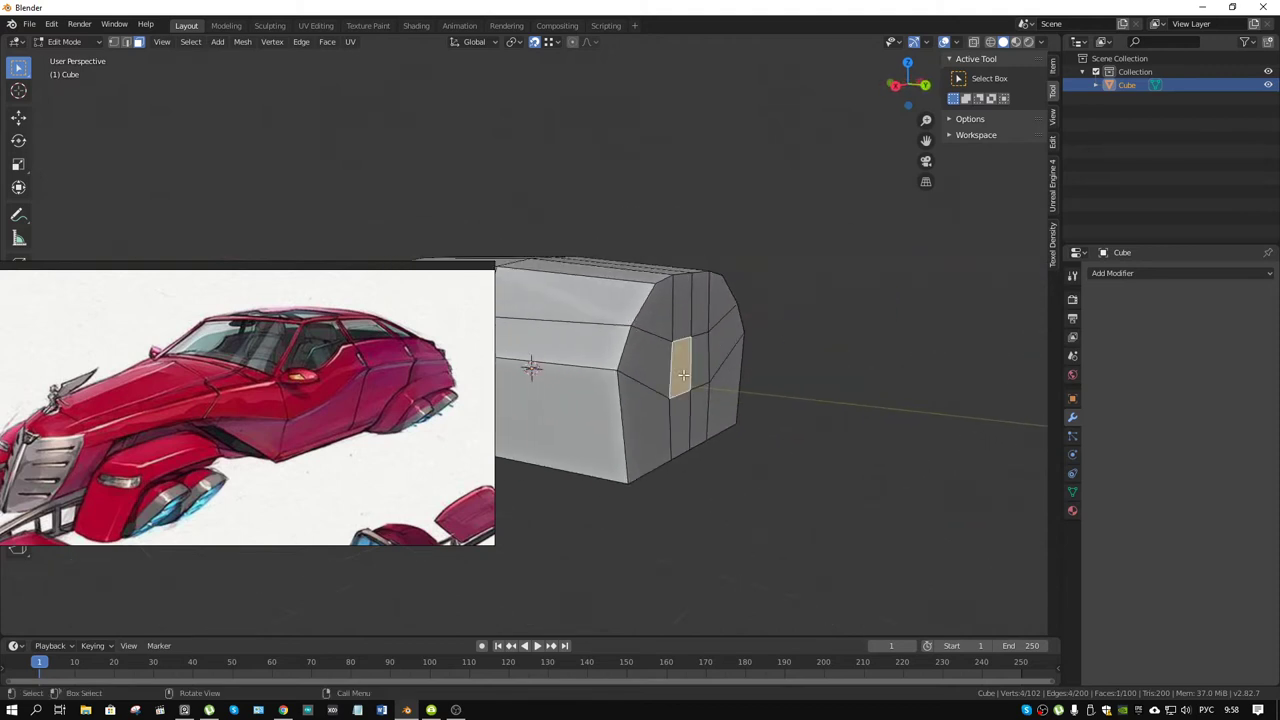
{"action": "key", "text": "shift+g"}
{"action": "left_click", "coordinate": [689, 371]}
{"action": "middle_click_drag", "start_coordinate": [689, 371], "coordinate": [816, 440]}
{"action": "key", "text": "e"}
{"action": "key", "text": "y"}
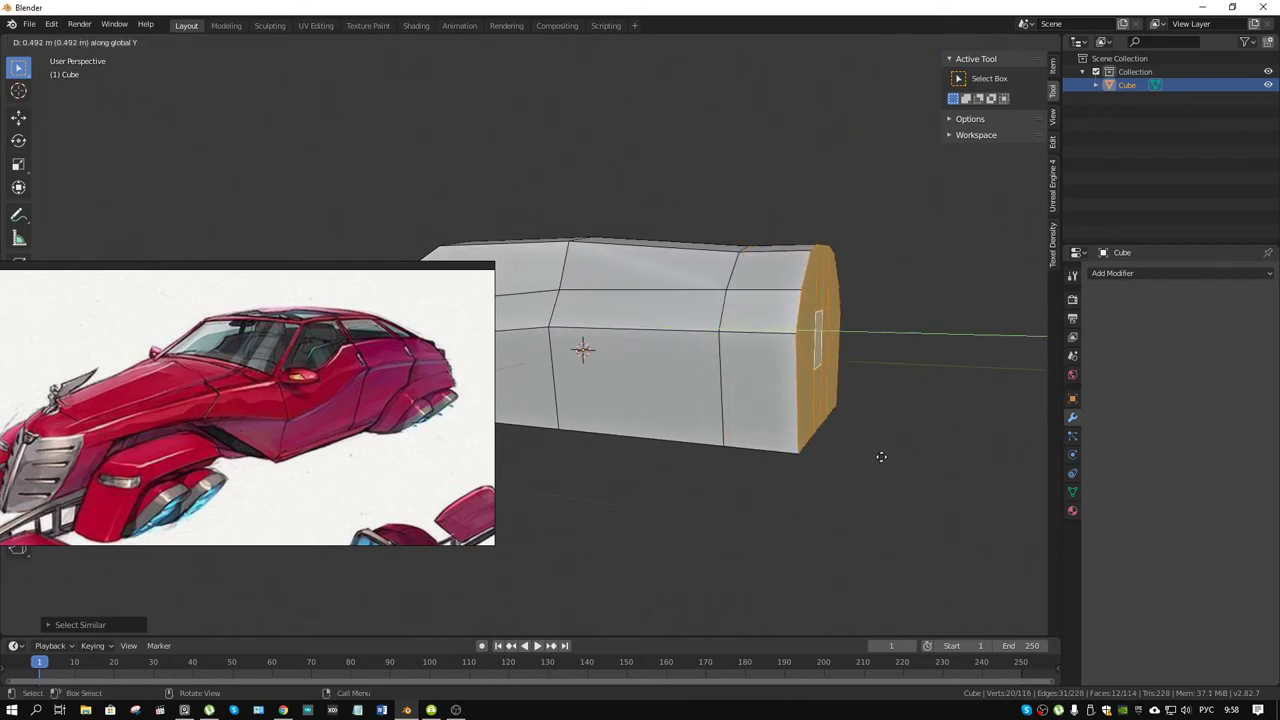
{"action": "left_click", "coordinate": [876, 458]}
{"action": "mouse_move", "coordinate": [846, 423]}
{"action": "middle_mouse_down"}
{"action": "mouse_move", "coordinate": [962, 379]}
{"action": "mouse_move", "coordinate": [900, 317]}
{"action": "mouse_move", "coordinate": [630, 316]}
{"action": "mouse_move", "coordinate": [801, 316]}
{"action": "middle_mouse_up"}
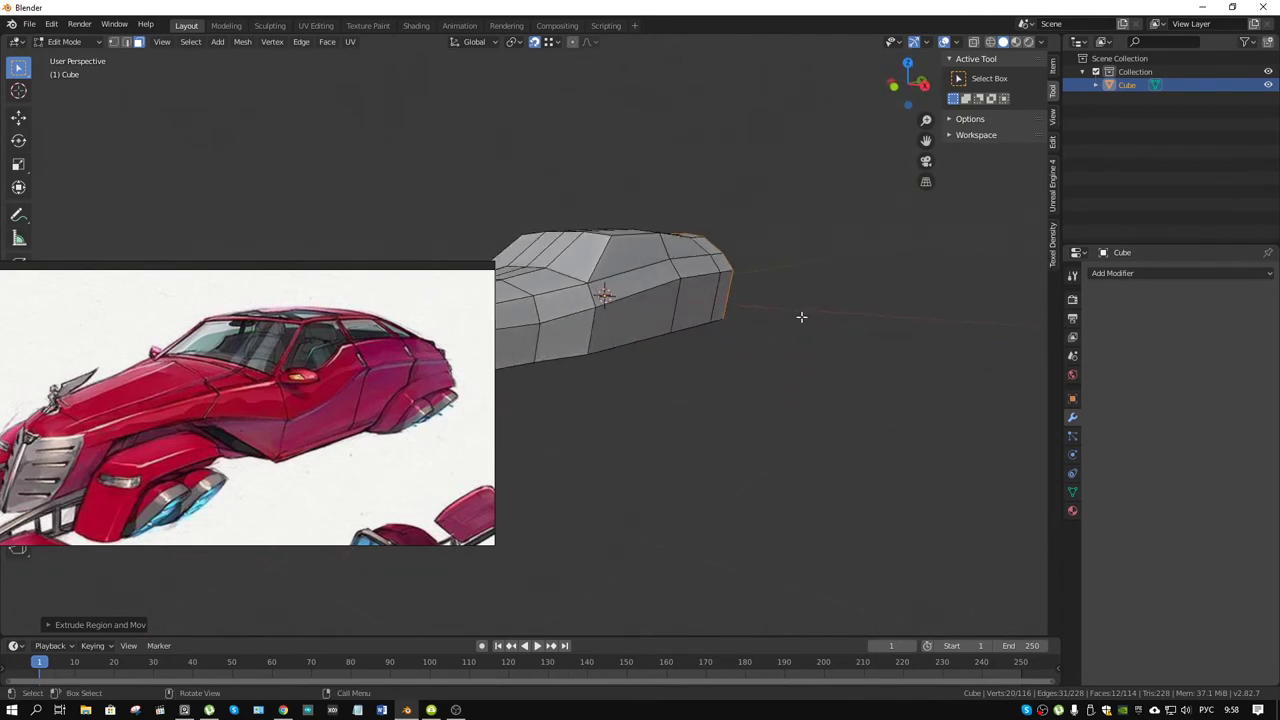
{"action": "key", "text": "s"}
{"action": "left_click", "coordinate": [893, 371]}
- Push the rear end edge loop further back along Y, reaching 116 vertices
{"action": "mouse_move", "coordinate": [900, 369]}
{"action": "middle_mouse_down"}
{"action": "mouse_move", "coordinate": [760, 330]}
{"action": "mouse_move", "coordinate": [608, 314]}
{"action": "mouse_move", "coordinate": [577, 283]}
{"action": "middle_mouse_up"}
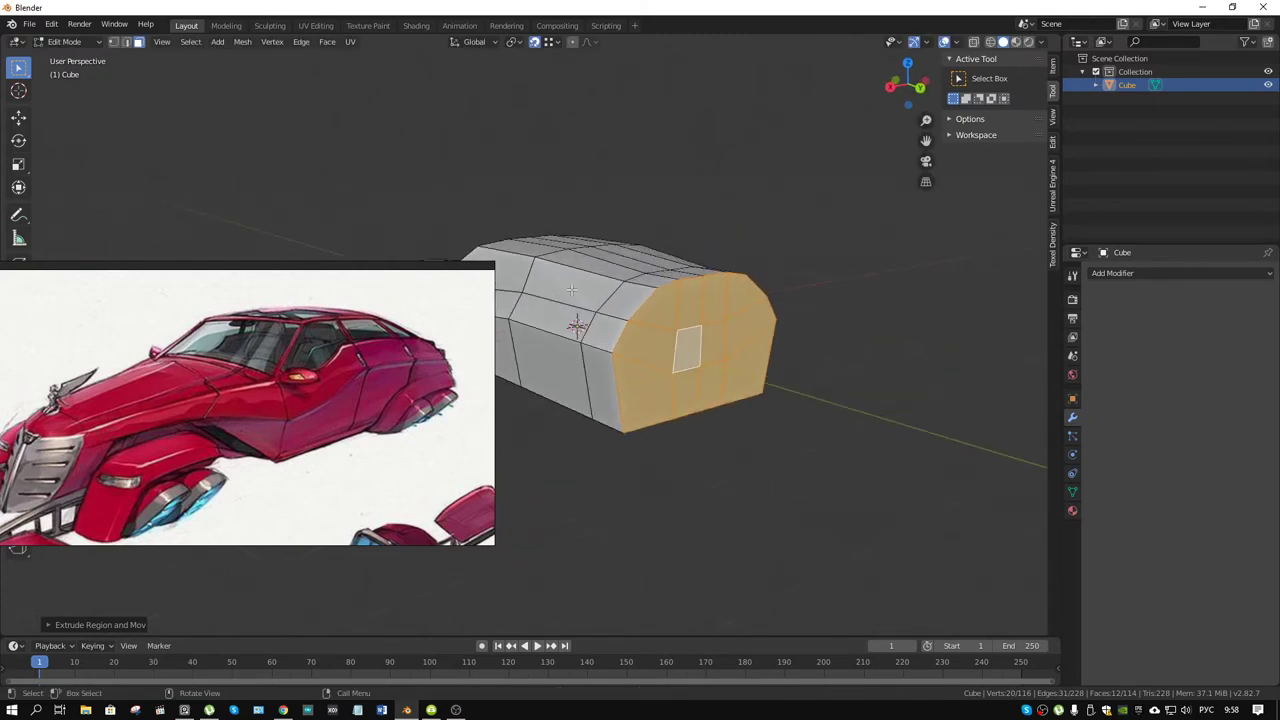
{"action": "key", "text": "2"}
{"action": "left_click", "coordinate": [620, 338]}
{"action": "mouse_move", "coordinate": [640, 346]}
{"action": "middle_mouse_down"}
{"action": "mouse_move", "coordinate": [691, 353]}
{"action": "mouse_move", "coordinate": [784, 336]}
{"action": "mouse_move", "coordinate": [794, 380]}
{"action": "mouse_move", "coordinate": [745, 337]}
{"action": "middle_mouse_up"}
{"action": "left_click", "coordinate": [784, 336], "text": "alt"}
{"action": "key", "text": "g"}
{"action": "key", "text": "y"}
{"action": "left_click", "coordinate": [820, 413]}
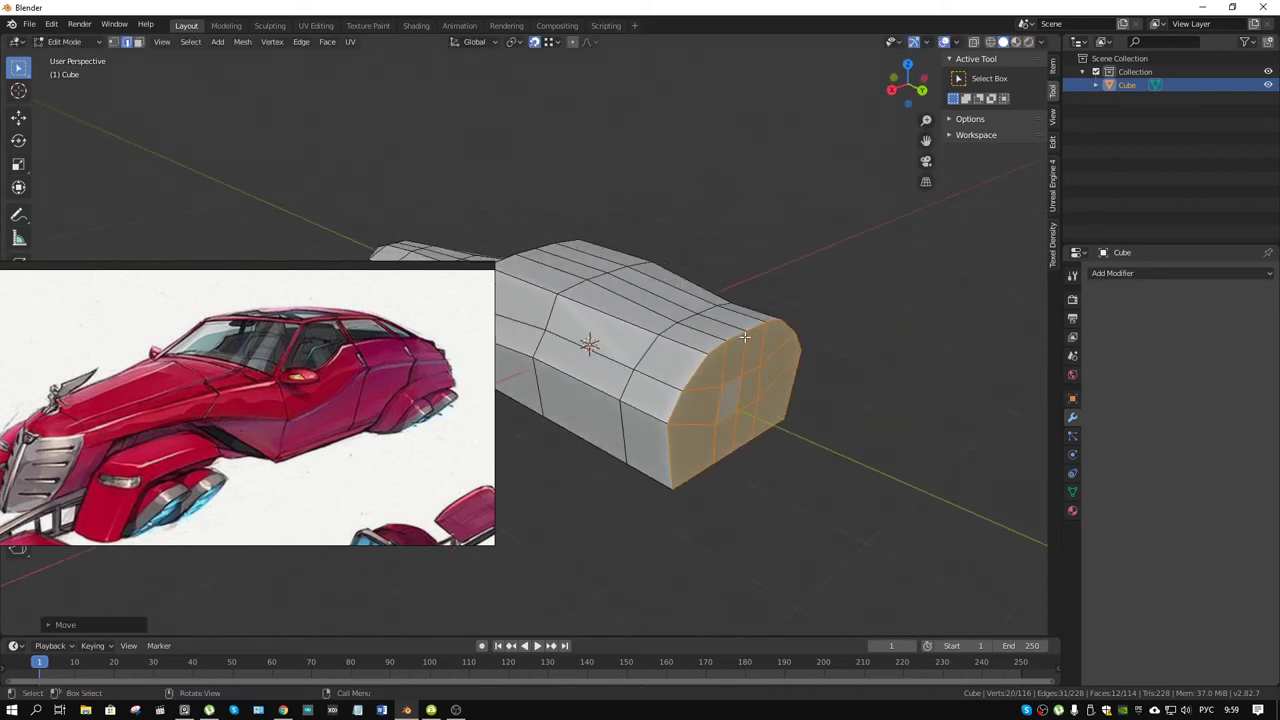
{"action": "left_click", "coordinate": [726, 349]}
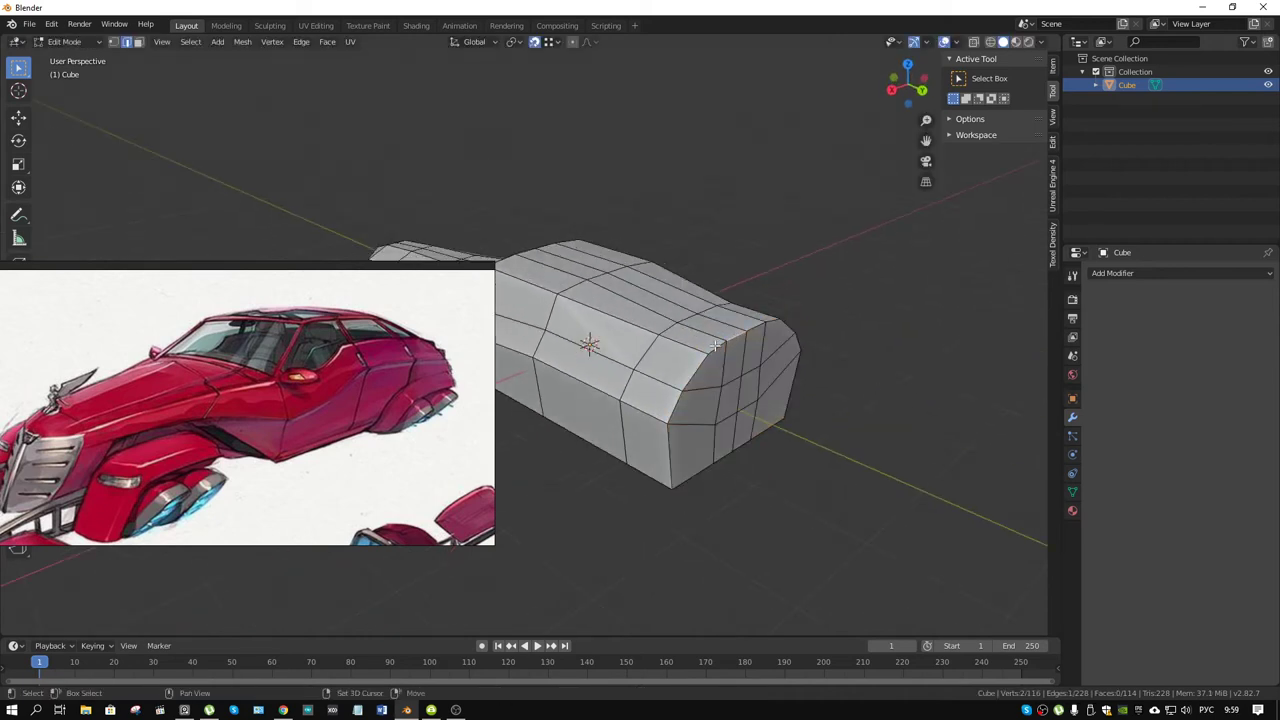
{"action": "middle_click_drag", "start_coordinate": [785, 341], "coordinate": [923, 325]}
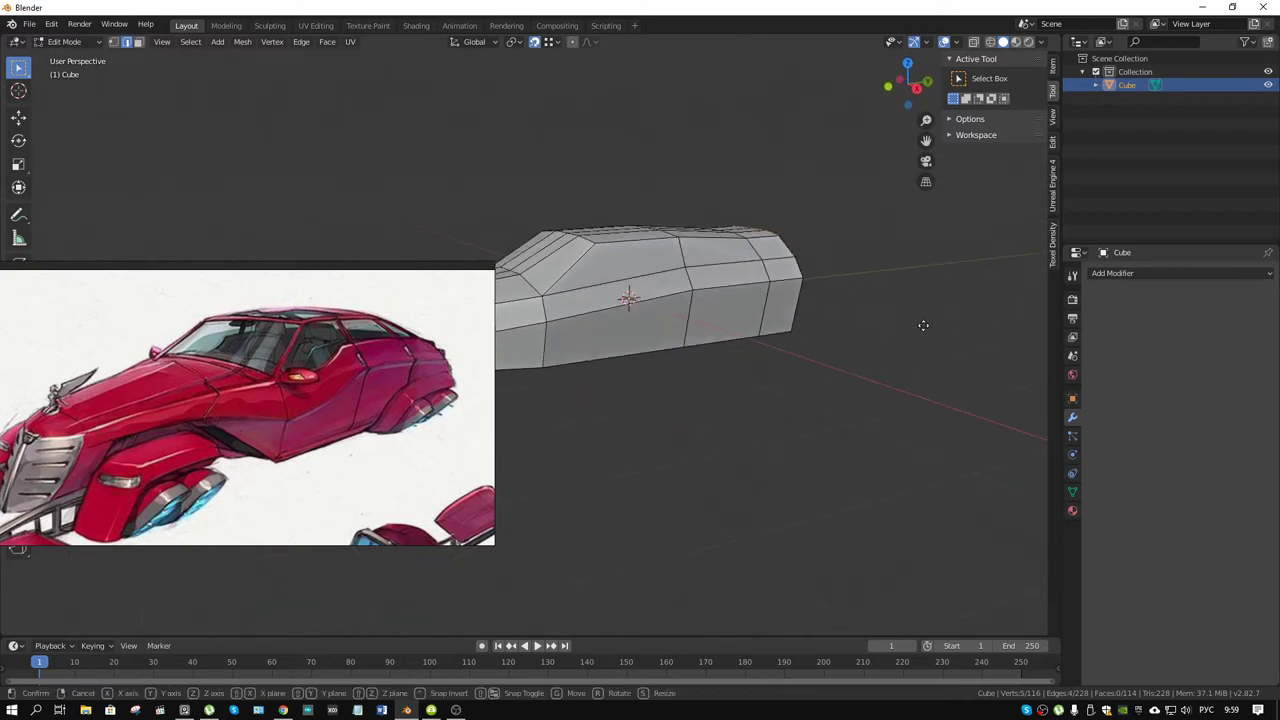
- Move the rear roof edge within the XZ and then YZ planes to slope the roofline
{"action": "key", "text": "g"}
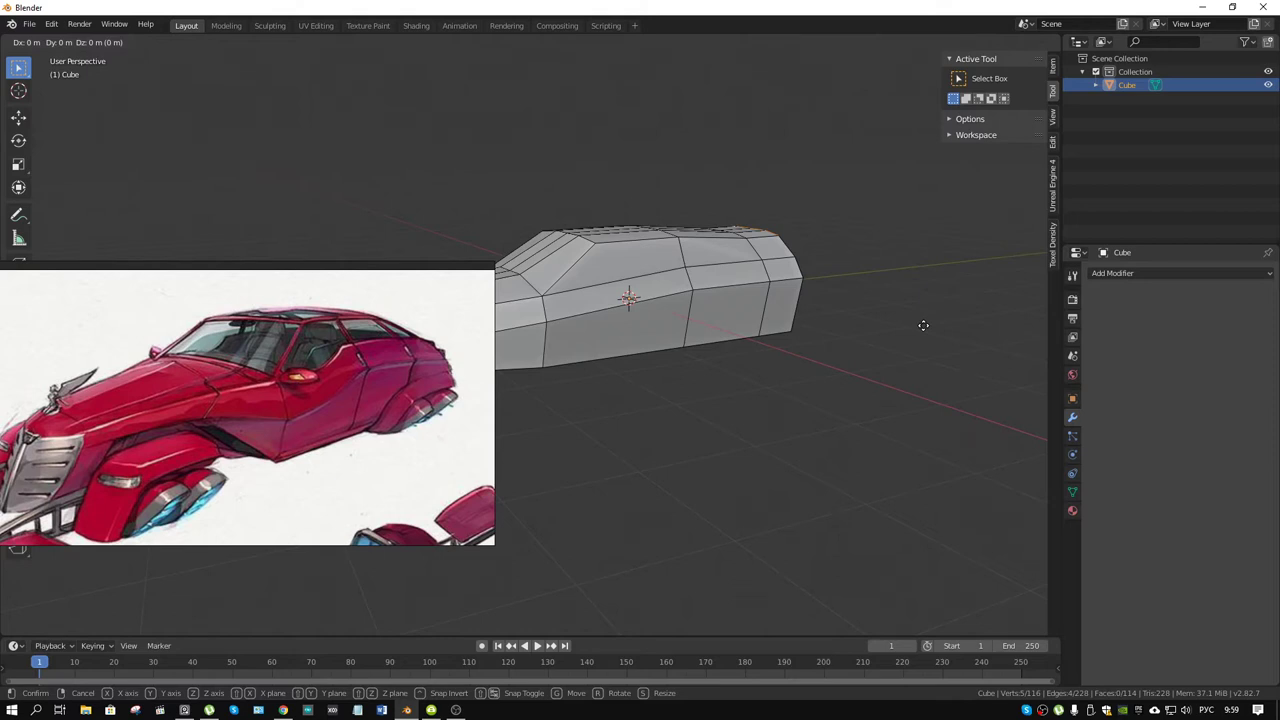
{"action": "key", "text": "shift+y"}
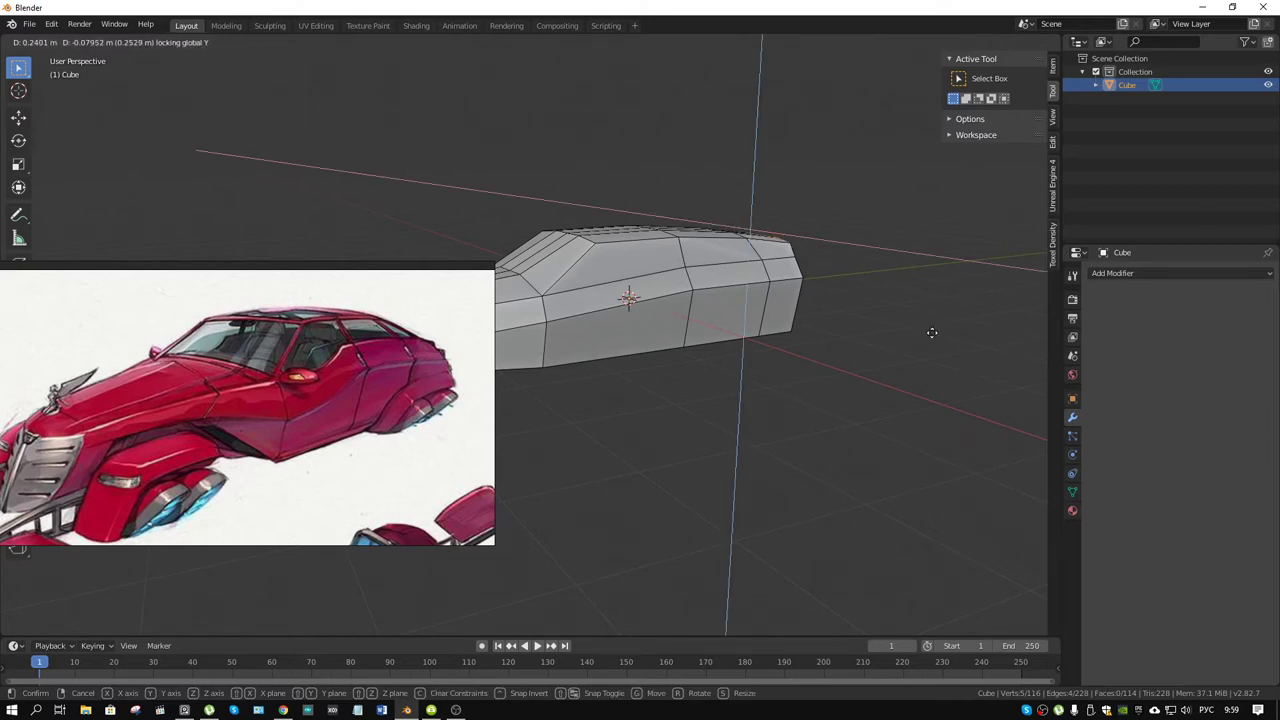
{"action": "left_click", "coordinate": [931, 332]}
{"action": "key", "text": "g"}
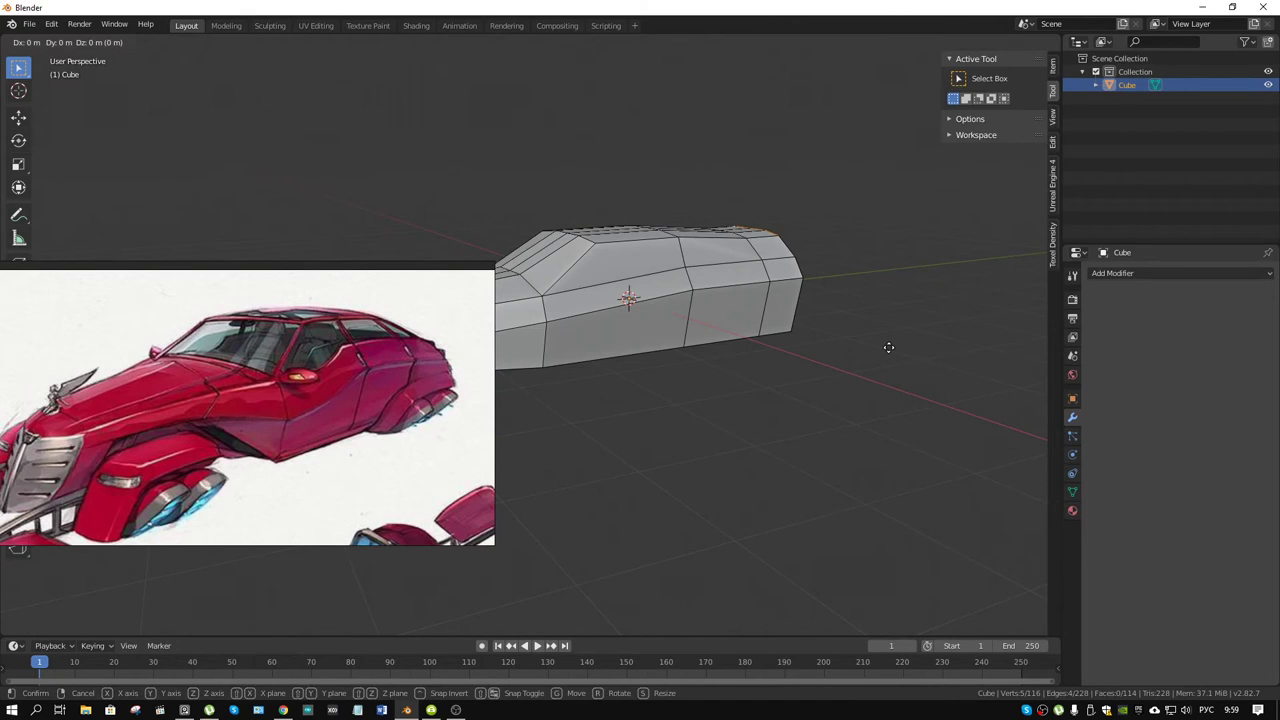
{"action": "key", "text": "shift+x"}
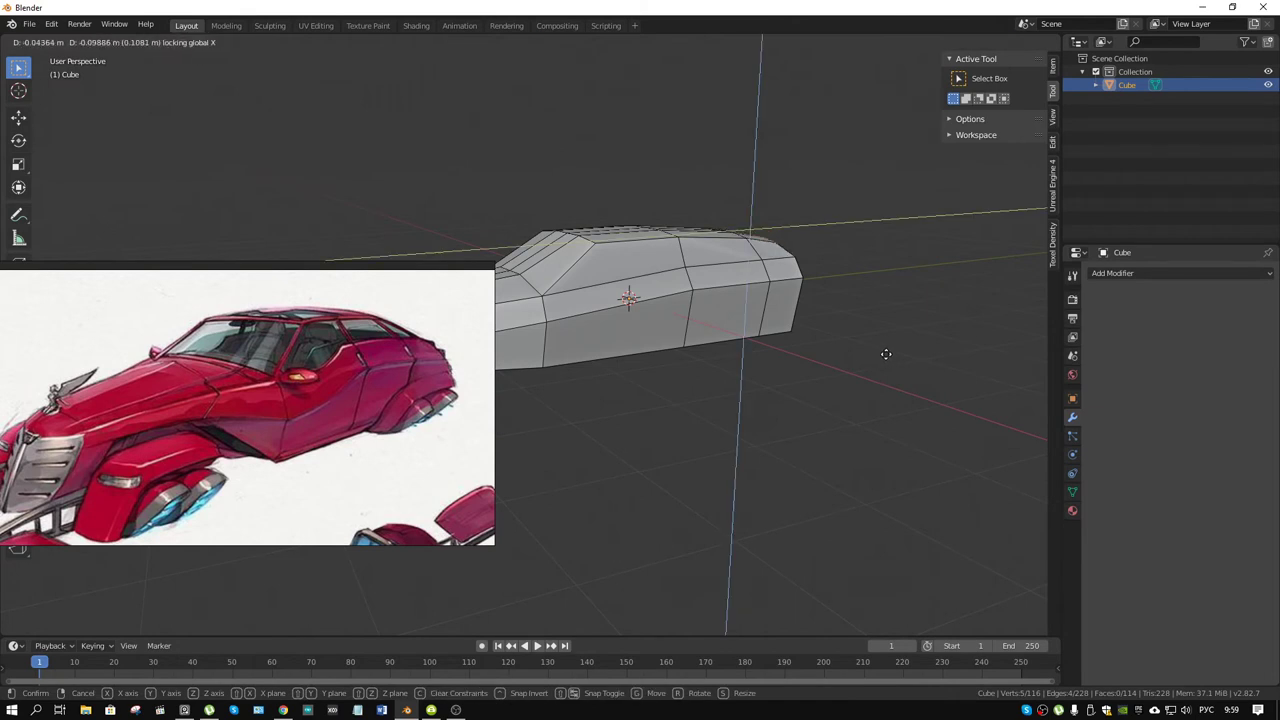
{"action": "left_click", "coordinate": [881, 354]}
{"action": "mouse_move", "coordinate": [881, 354]}
{"action": "middle_mouse_down"}
{"action": "mouse_move", "coordinate": [679, 317]}
{"action": "mouse_move", "coordinate": [688, 465]}
{"action": "middle_mouse_up"}
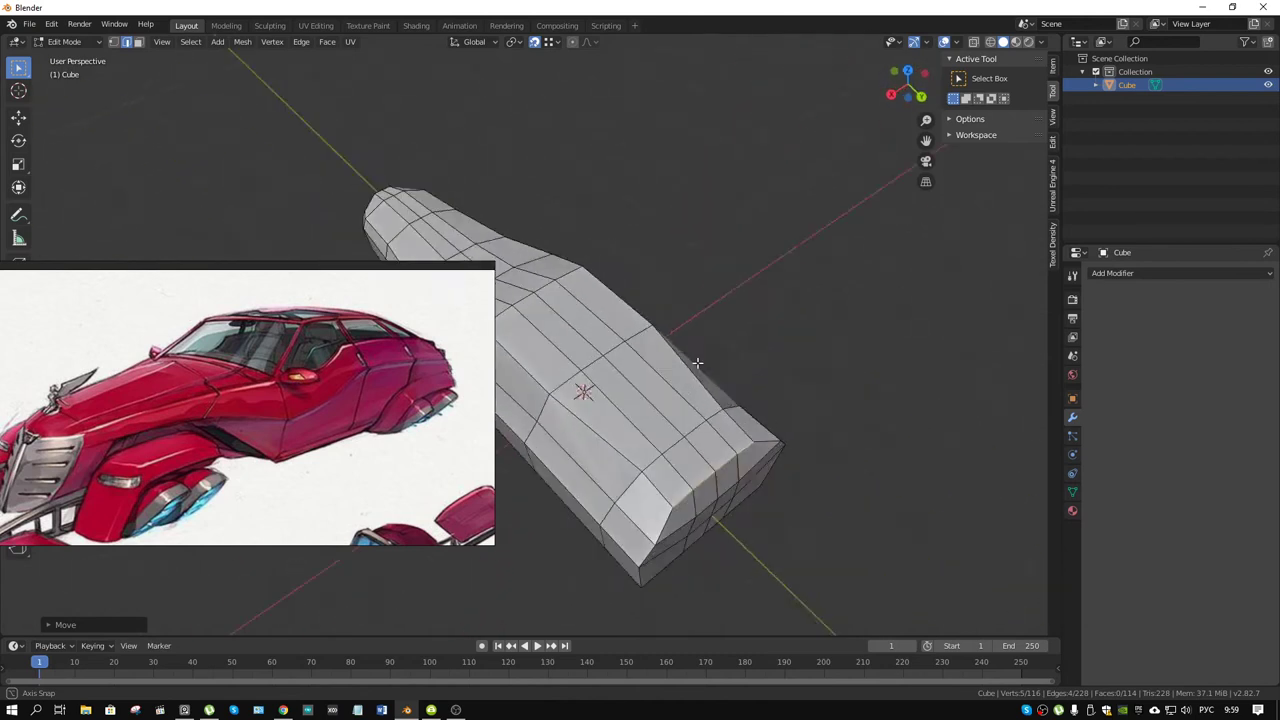
- Scale the rear edge loop and rear vertices smaller so the tail narrows
{"action": "left_click", "coordinate": [688, 465], "text": "alt"}
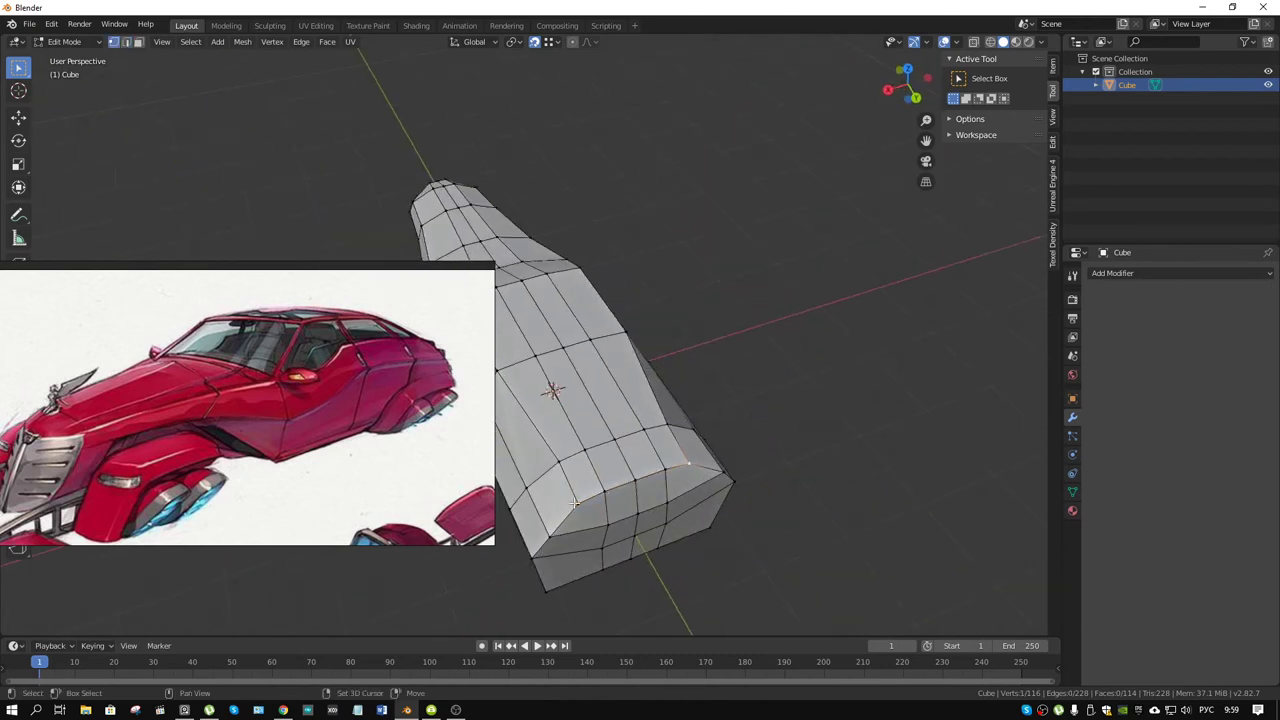
{"action": "key", "text": "s"}
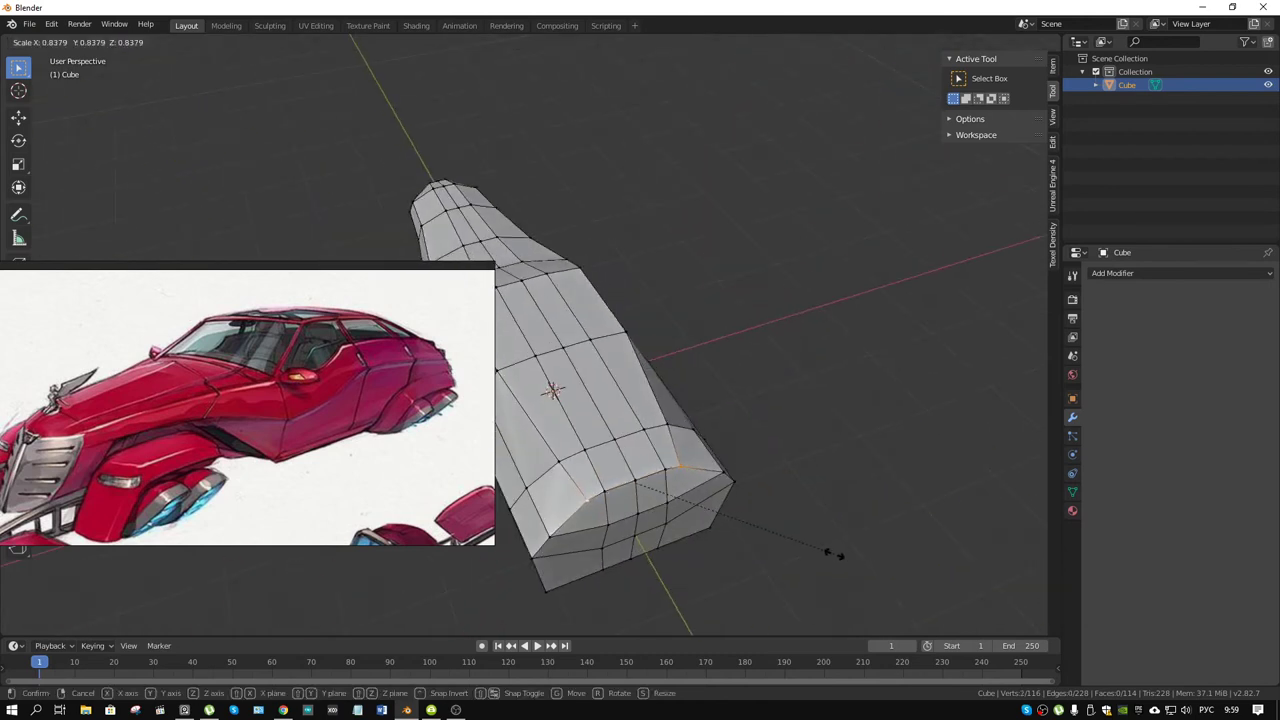
{"action": "left_click", "coordinate": [830, 553]}
{"action": "mouse_move", "coordinate": [830, 553]}
{"action": "middle_mouse_down"}
{"action": "mouse_move", "coordinate": [732, 393]}
{"action": "mouse_move", "coordinate": [683, 360]}
{"action": "mouse_move", "coordinate": [714, 357]}
{"action": "mouse_move", "coordinate": [750, 322]}
{"action": "mouse_move", "coordinate": [820, 343]}
{"action": "mouse_move", "coordinate": [503, 366]}
{"action": "mouse_move", "coordinate": [596, 335]}
{"action": "middle_mouse_up"}
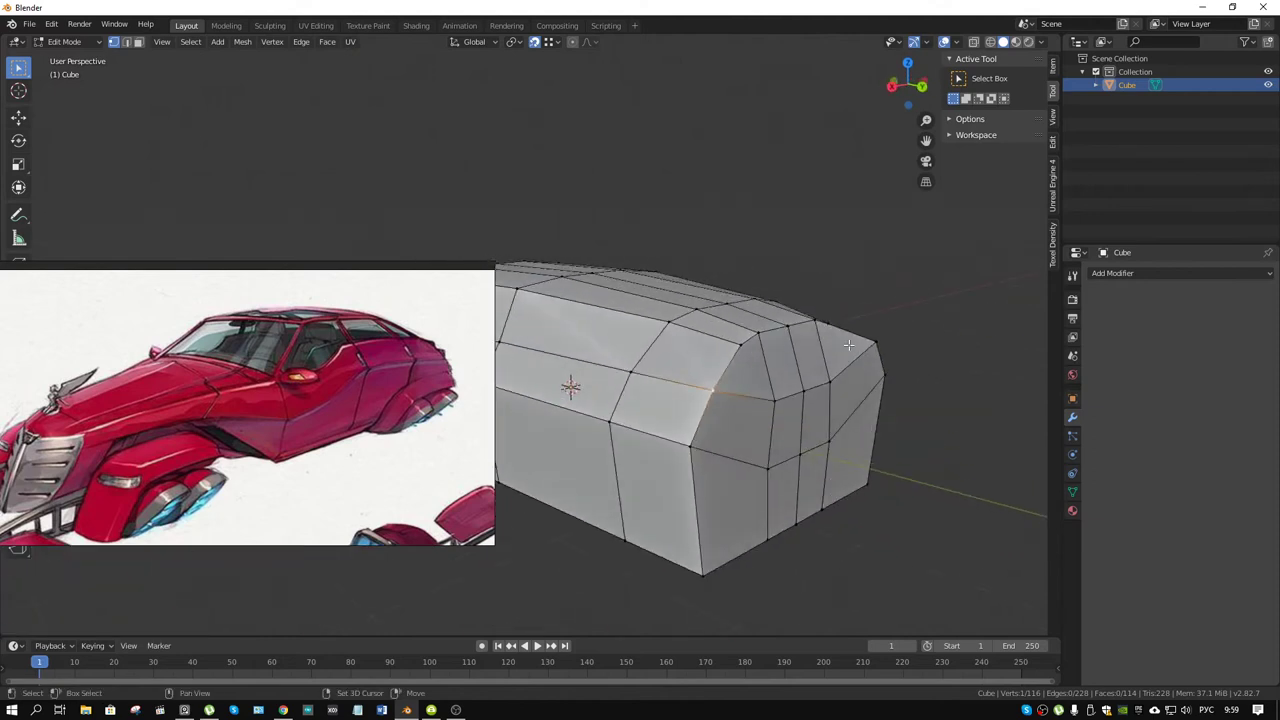
{"action": "key", "text": "s"}
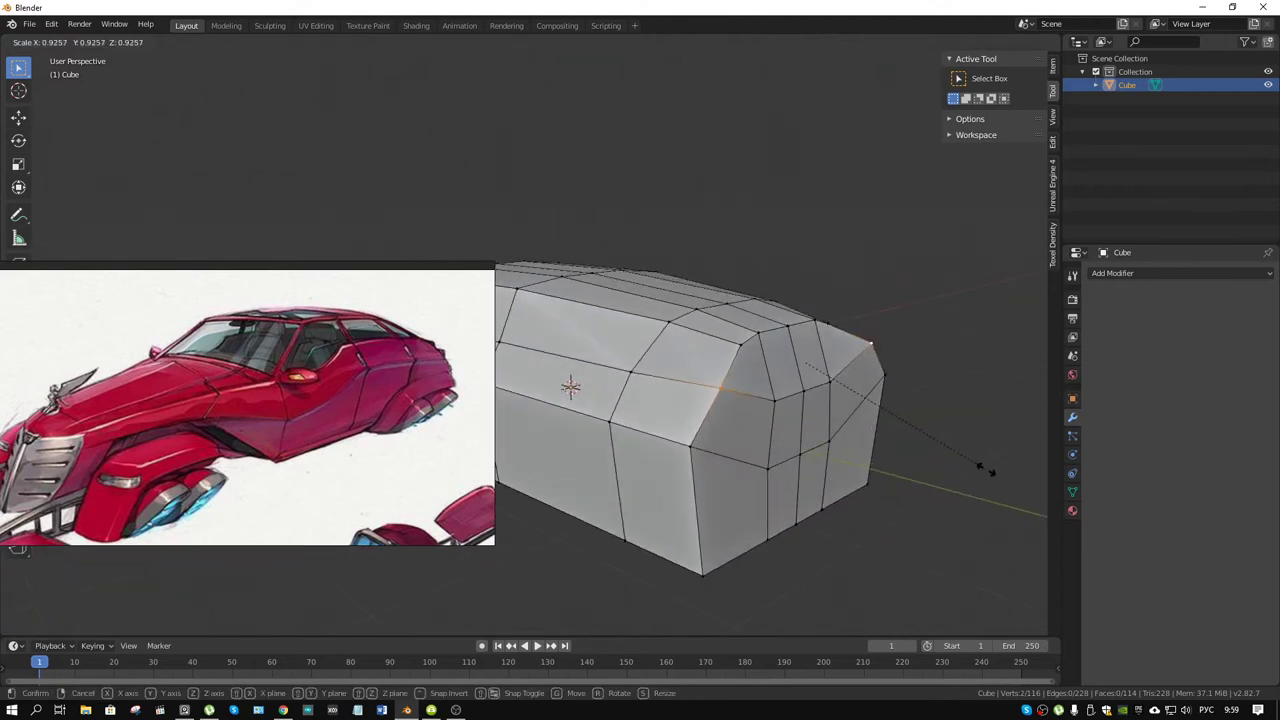
{"action": "left_click", "coordinate": [985, 469]}
{"action": "mouse_move", "coordinate": [985, 469]}
{"action": "middle_mouse_down"}
{"action": "mouse_move", "coordinate": [986, 386]}
{"action": "mouse_move", "coordinate": [1049, 423]}
{"action": "mouse_move", "coordinate": [1043, 437]}
{"action": "mouse_move", "coordinate": [1000, 413]}
{"action": "middle_mouse_up"}
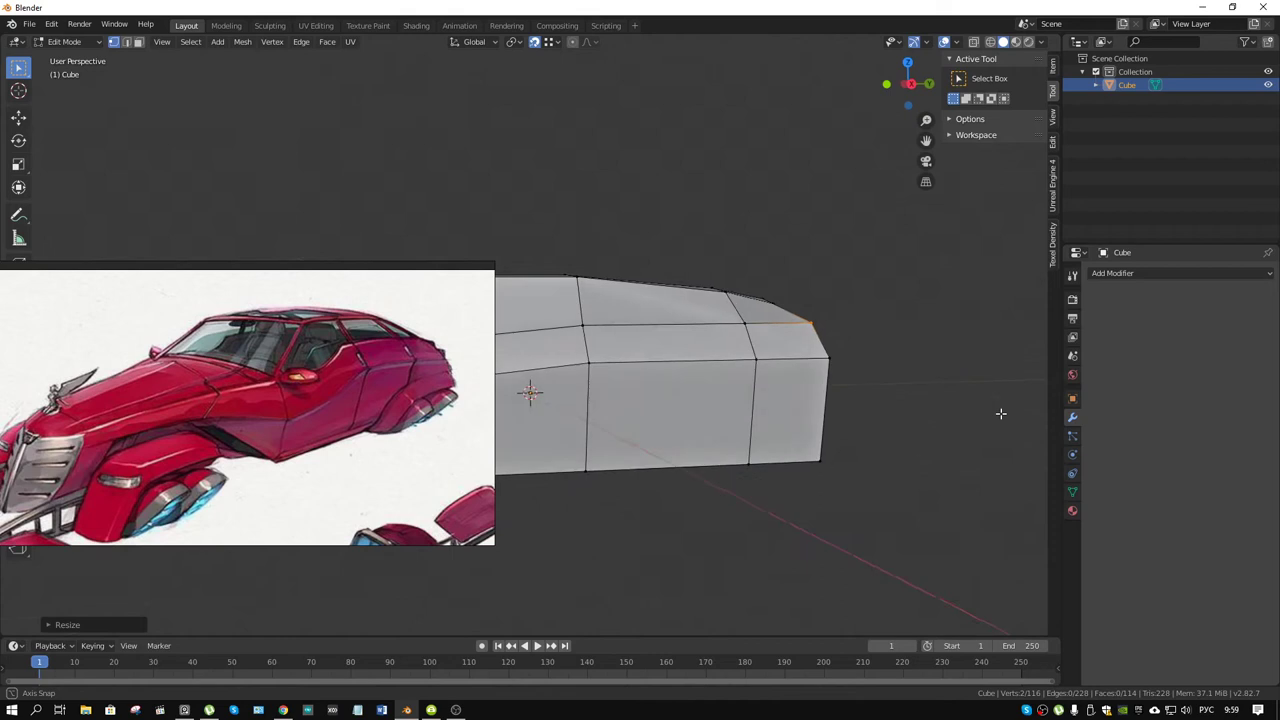
{"action": "mouse_move", "coordinate": [848, 358]}
{"action": "middle_mouse_down"}
{"action": "mouse_move", "coordinate": [934, 397]}
{"action": "mouse_move", "coordinate": [963, 386]}
{"action": "mouse_move", "coordinate": [837, 394]}
{"action": "mouse_move", "coordinate": [829, 369]}
{"action": "mouse_move", "coordinate": [777, 369]}
{"action": "mouse_move", "coordinate": [756, 377]}
{"action": "mouse_move", "coordinate": [783, 429]}
{"action": "mouse_move", "coordinate": [806, 377]}
{"action": "mouse_move", "coordinate": [820, 386]}
{"action": "mouse_move", "coordinate": [735, 376]}
{"action": "mouse_move", "coordinate": [820, 360]}
{"action": "mouse_move", "coordinate": [795, 353]}
{"action": "mouse_move", "coordinate": [831, 337]}
{"action": "mouse_move", "coordinate": [680, 363]}
{"action": "mouse_move", "coordinate": [752, 338]}
{"action": "mouse_move", "coordinate": [745, 286]}
{"action": "middle_mouse_up"}
{"action": "scroll", "coordinate": [792, 352], "scroll_direction": "up", "scroll_amount": 3}
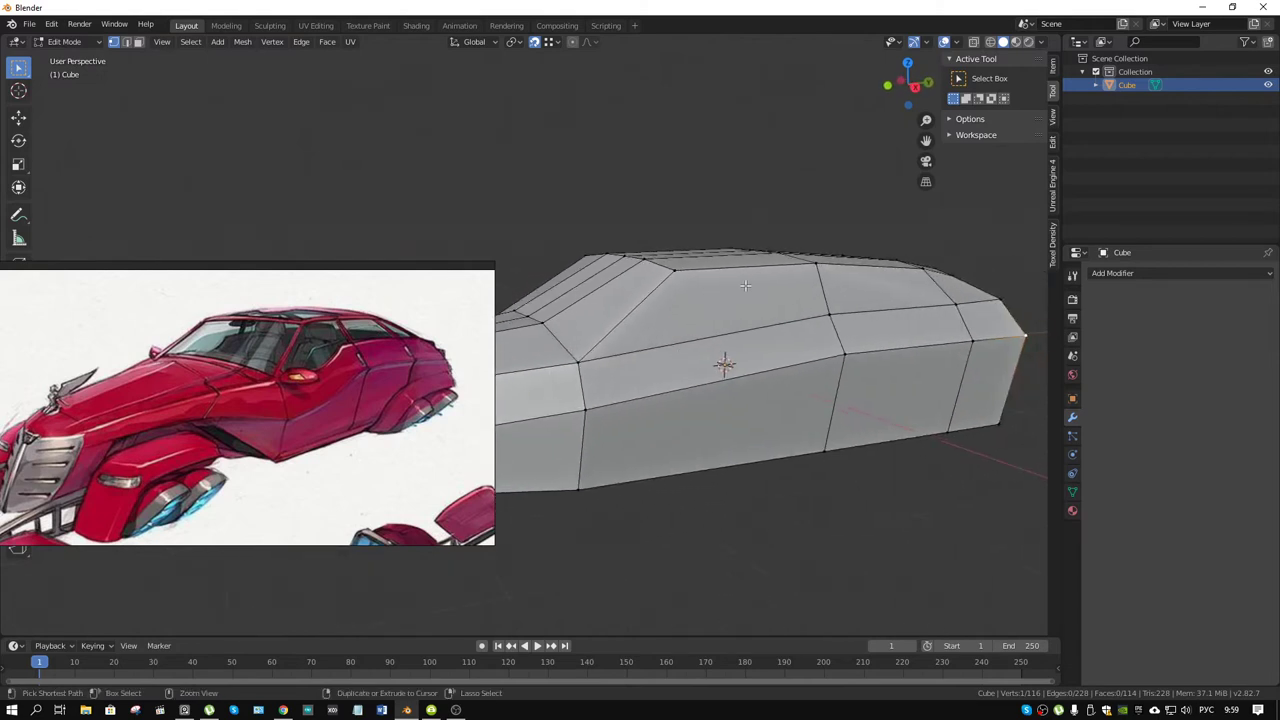
- Add a new edge loop across the car body, bringing it to 130 vertices
{"action": "key", "text": "ctrl+r"}
{"action": "left_click", "coordinate": [745, 285]}
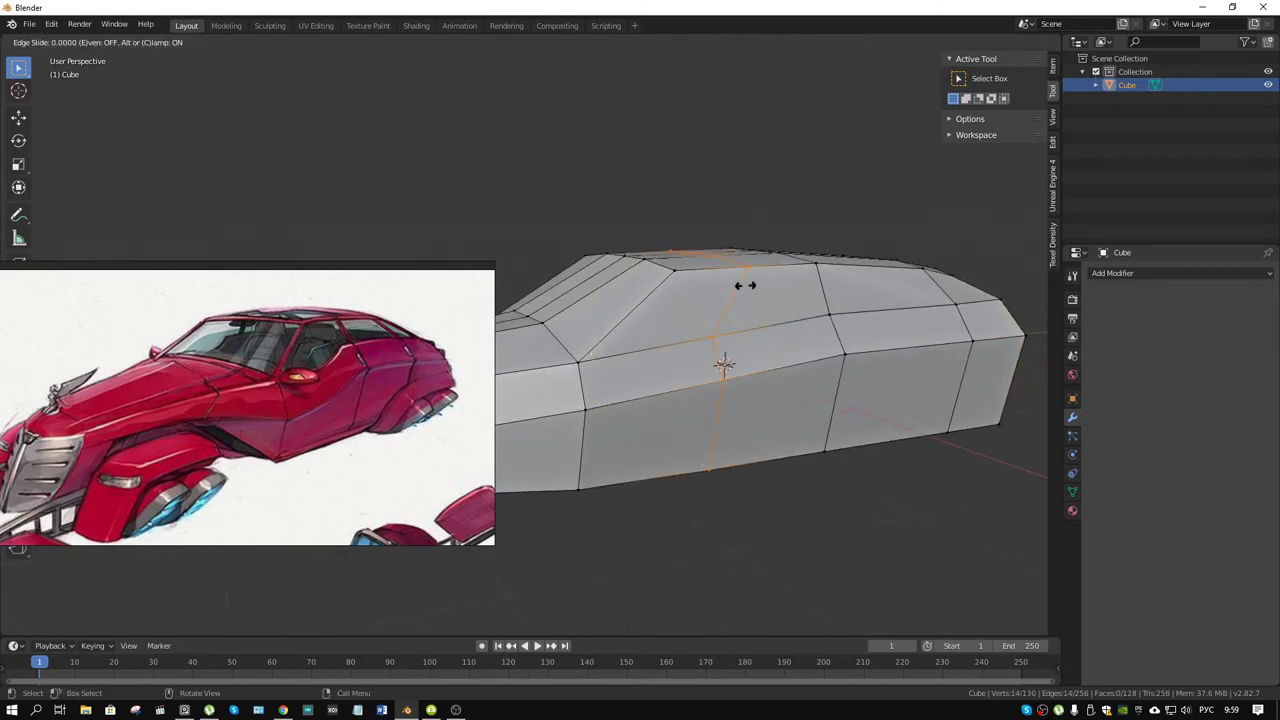
{"action": "right_click", "coordinate": [745, 285]}
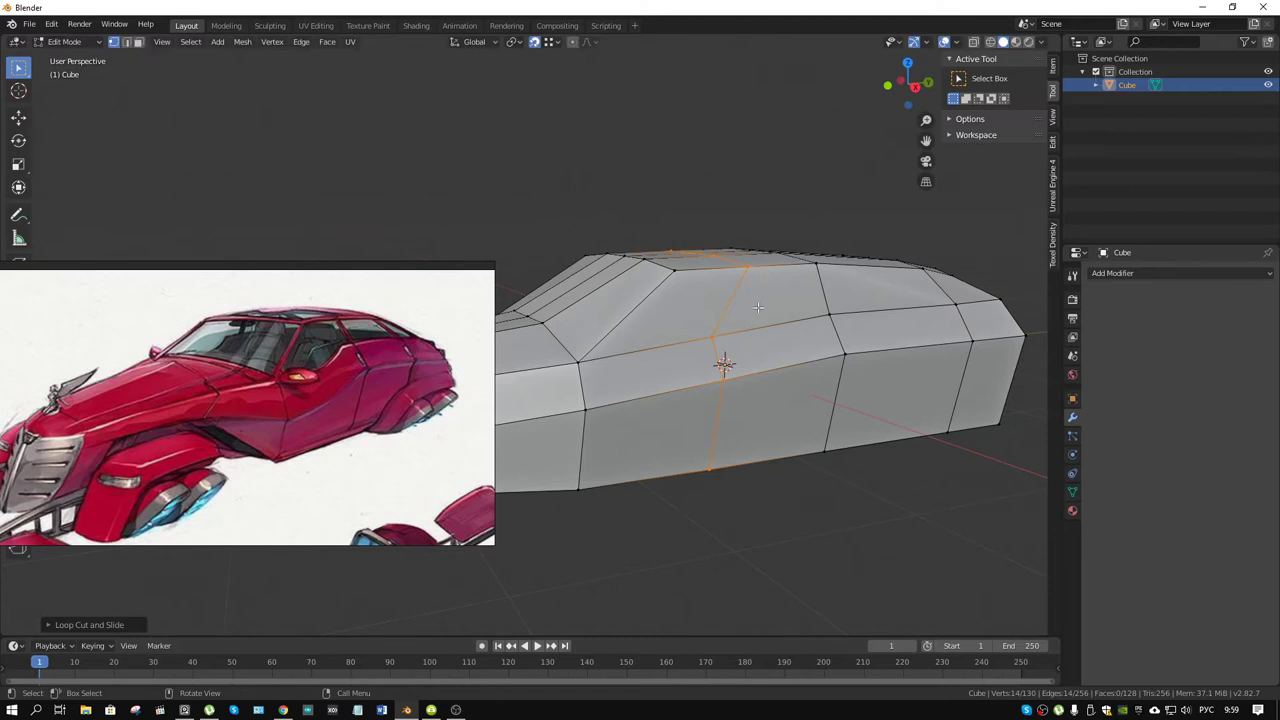
{"action": "key", "text": "ctrl+z"}
{"action": "key", "text": "ctrl+r"}
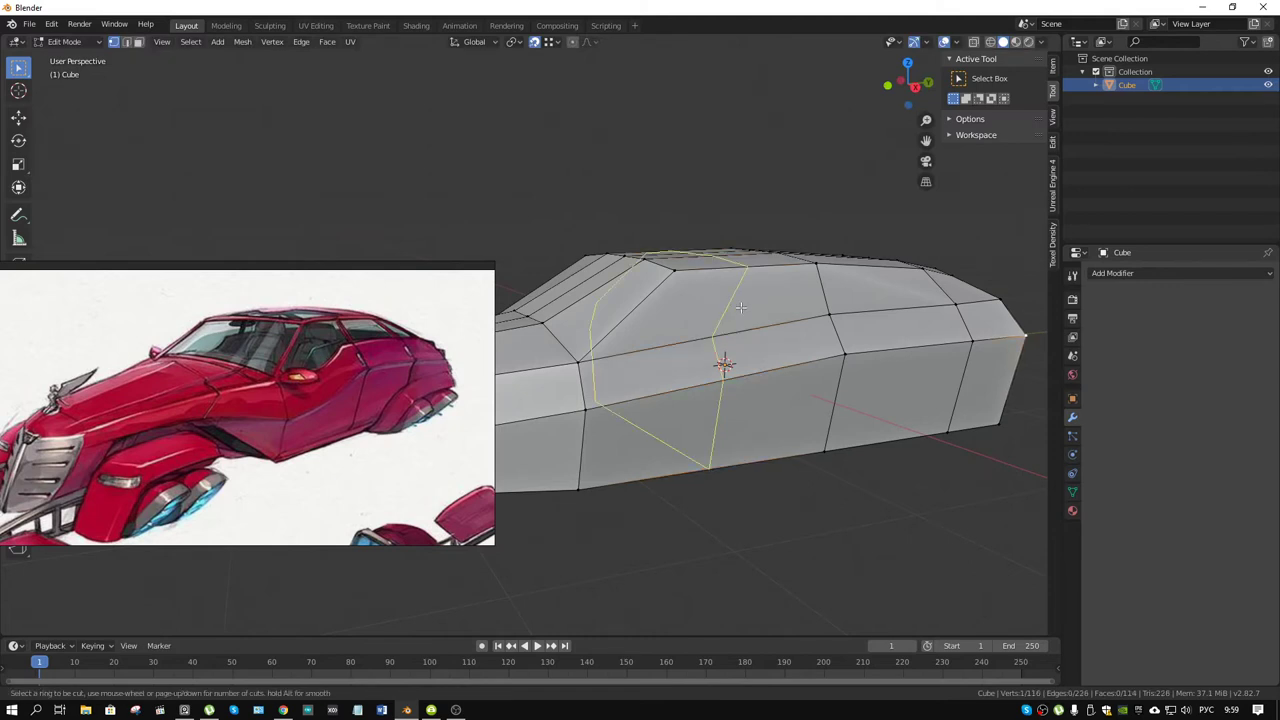
{"action": "left_click", "coordinate": [733, 308]}
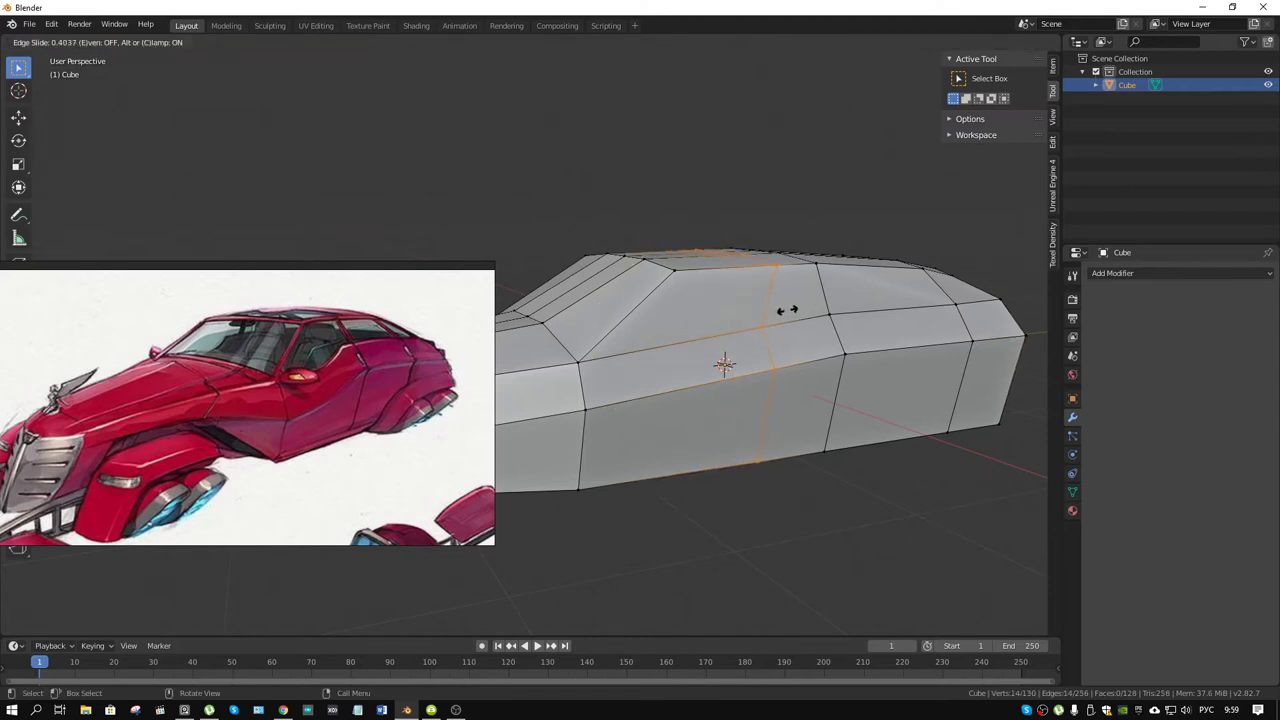
{"action": "left_click", "coordinate": [783, 311]}
{"action": "mouse_move", "coordinate": [783, 311]}
{"action": "middle_mouse_down"}
{"action": "mouse_move", "coordinate": [847, 311]}
{"action": "mouse_move", "coordinate": [751, 334]}
{"action": "mouse_move", "coordinate": [880, 323]}
{"action": "mouse_move", "coordinate": [814, 321]}
{"action": "middle_mouse_up"}
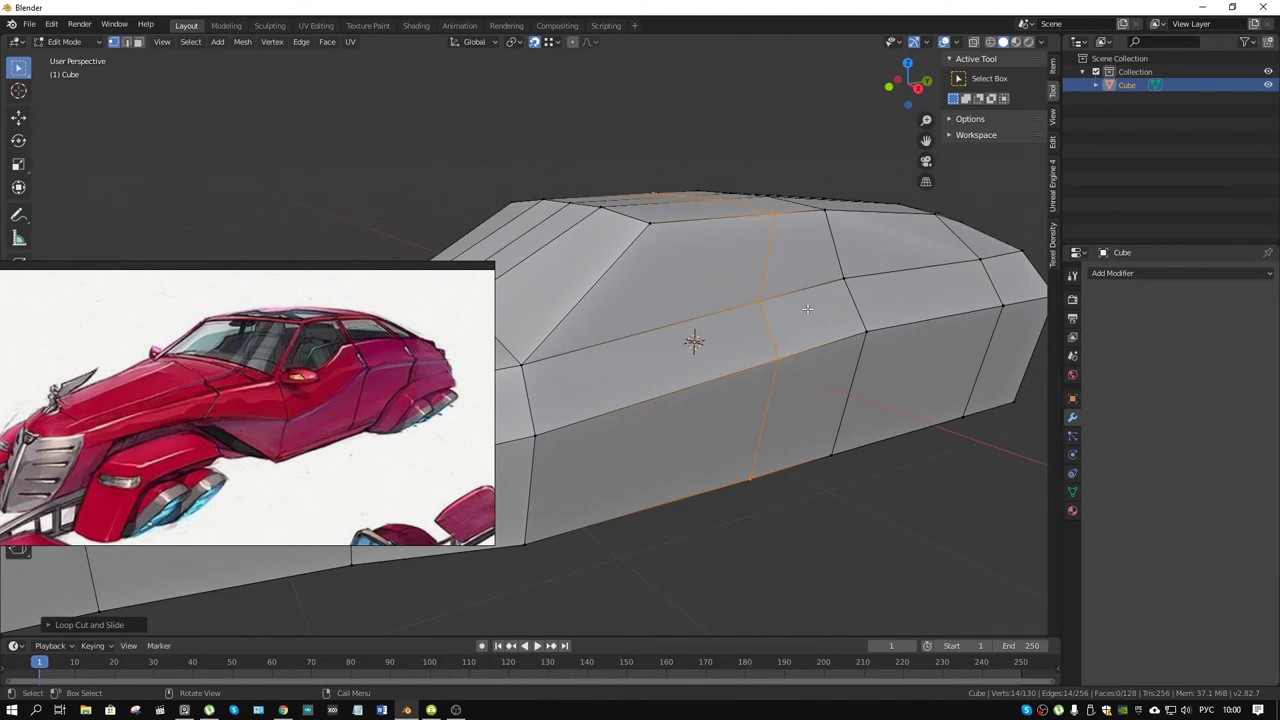
{"action": "scroll", "coordinate": [807, 309], "scroll_direction": "down", "scroll_amount": 3}
{"action": "mouse_move", "coordinate": [663, 337]}
{"action": "middle_mouse_down"}
{"action": "mouse_move", "coordinate": [771, 320]}
{"action": "mouse_move", "coordinate": [846, 340]}
{"action": "mouse_move", "coordinate": [986, 300]}
{"action": "mouse_move", "coordinate": [797, 329]}
{"action": "middle_mouse_up"}
{"action": "middle_click_drag", "start_coordinate": [672, 360], "coordinate": [560, 390]}
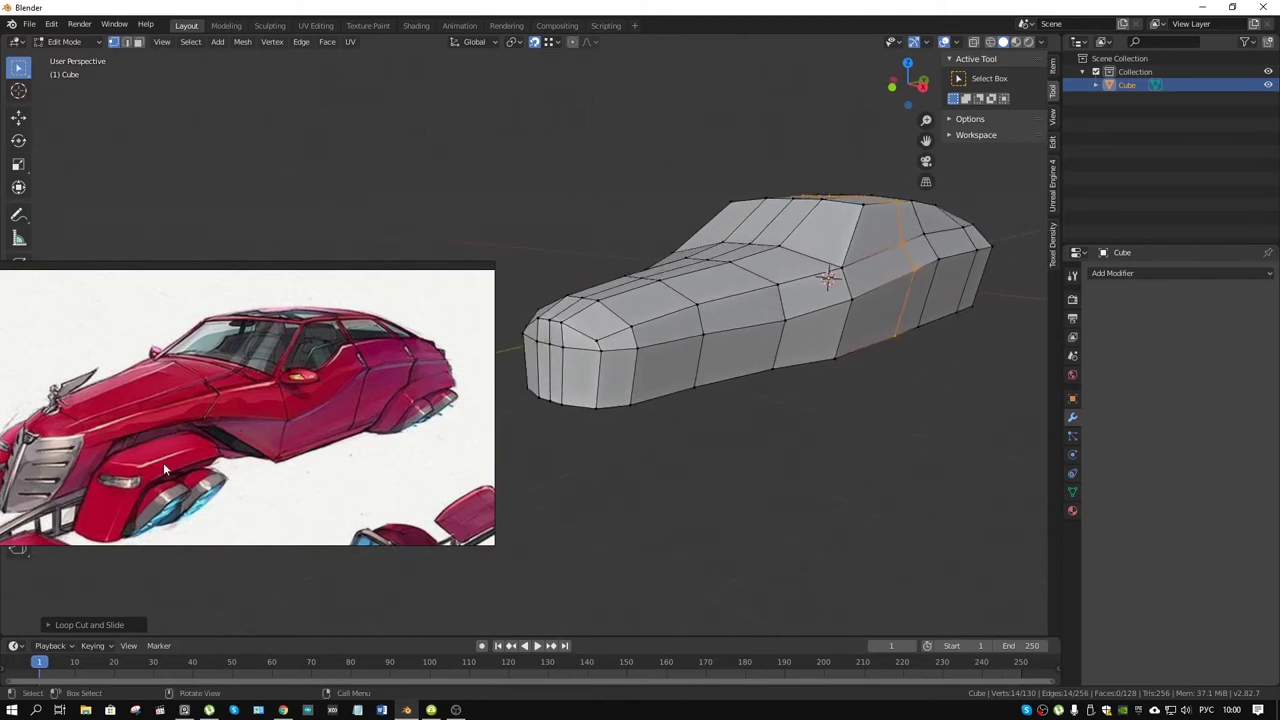
{"action": "scroll", "coordinate": [163, 462], "scroll_direction": "up", "scroll_amount": 2}
{"action": "scroll", "coordinate": [226, 406], "scroll_direction": "up", "scroll_amount": 2}
{"action": "middle_click_drag", "start_coordinate": [746, 348], "coordinate": [825, 351]}
- Shift one body edge about 0.13 m along Y to refine the side profile
{"action": "key", "text": "2"}
{"action": "left_click", "coordinate": [726, 337]}
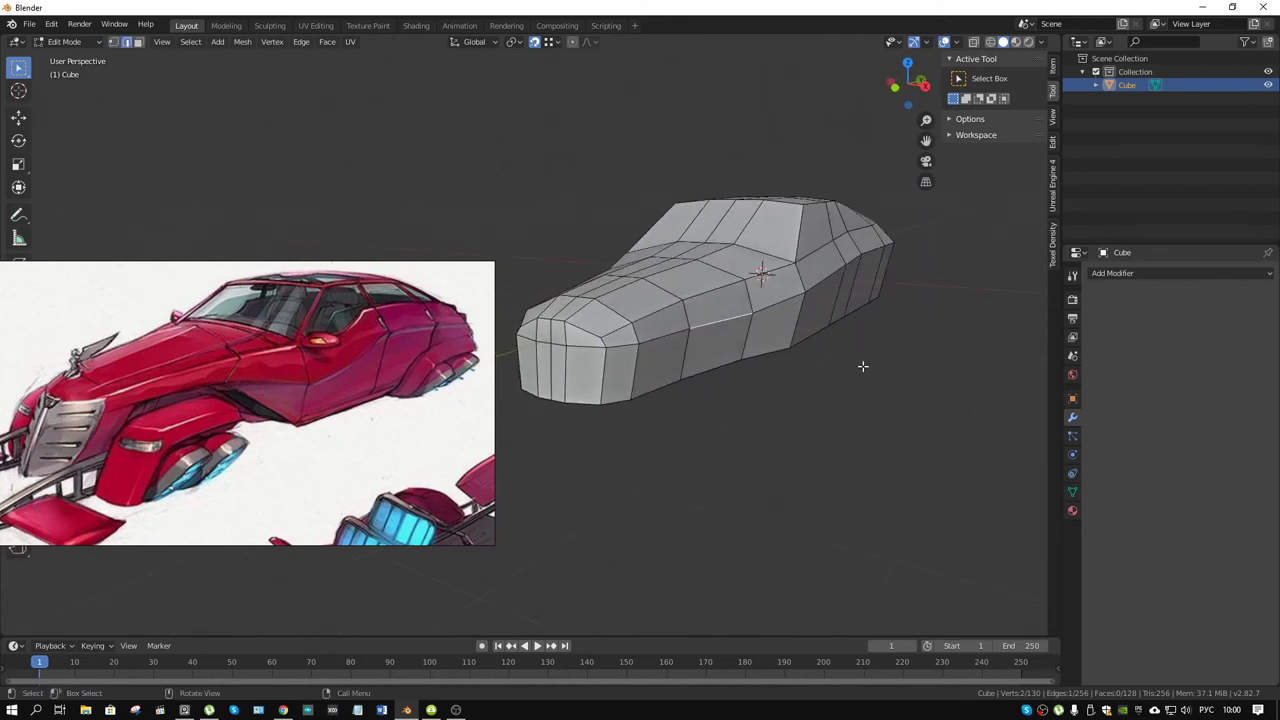
{"action": "key", "text": "g"}
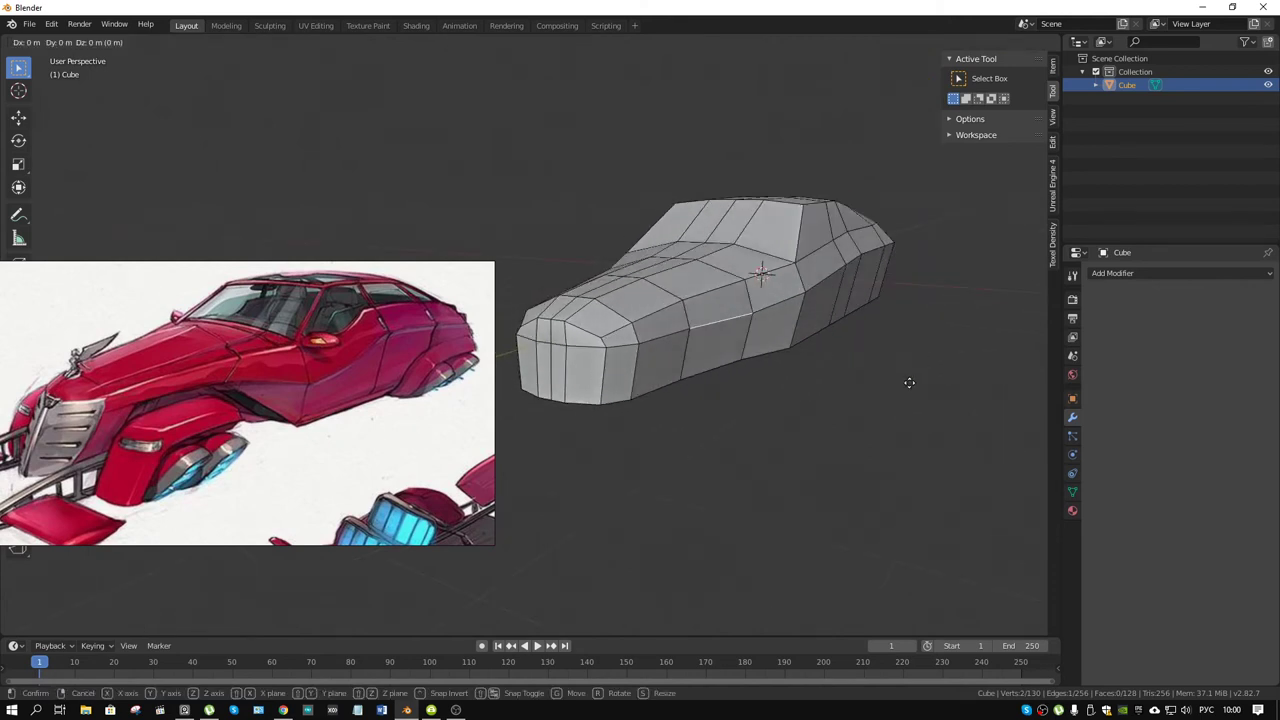
{"action": "key", "text": "shift+y"}
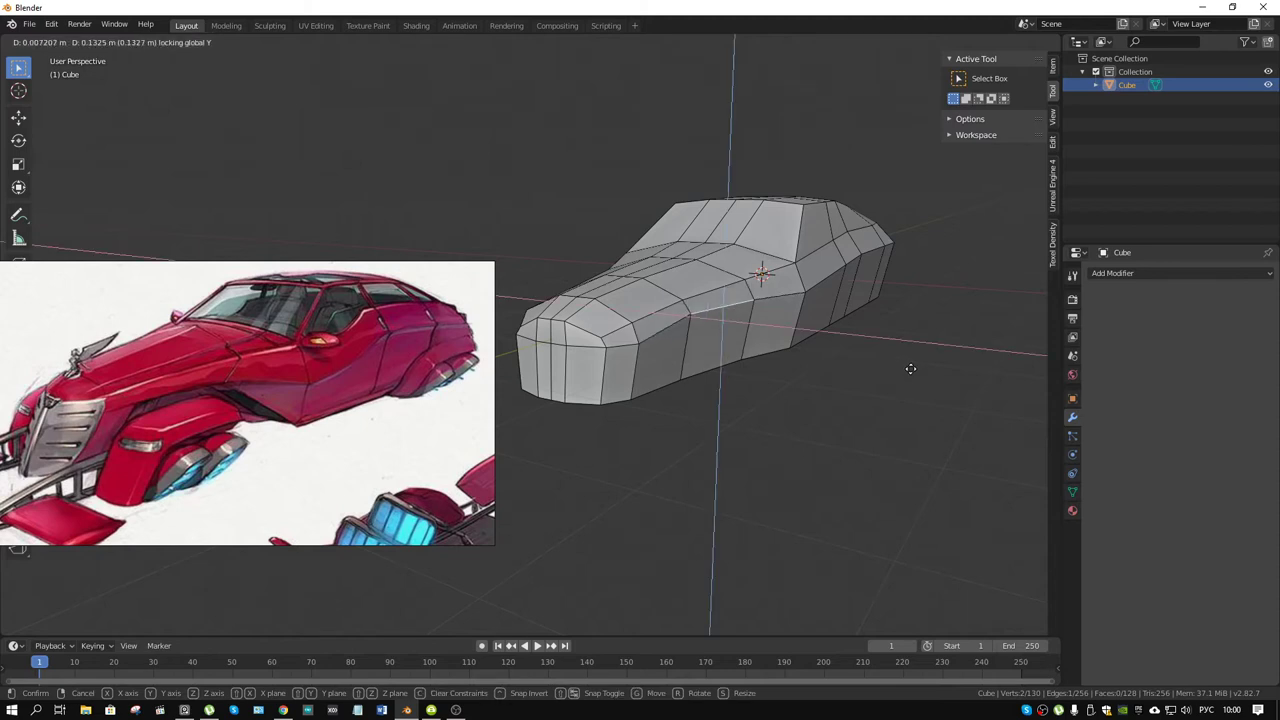
{"action": "left_click", "coordinate": [909, 371]}
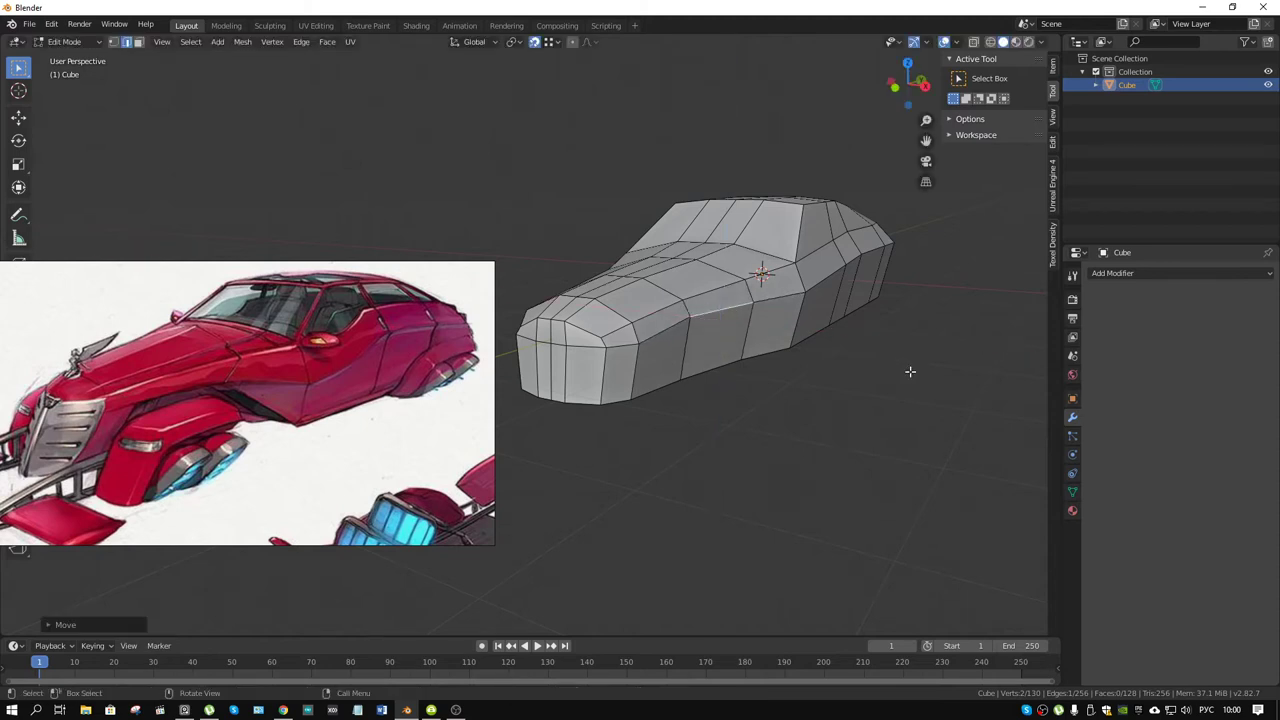
{"action": "middle_click_drag", "start_coordinate": [842, 342], "coordinate": [873, 338]}
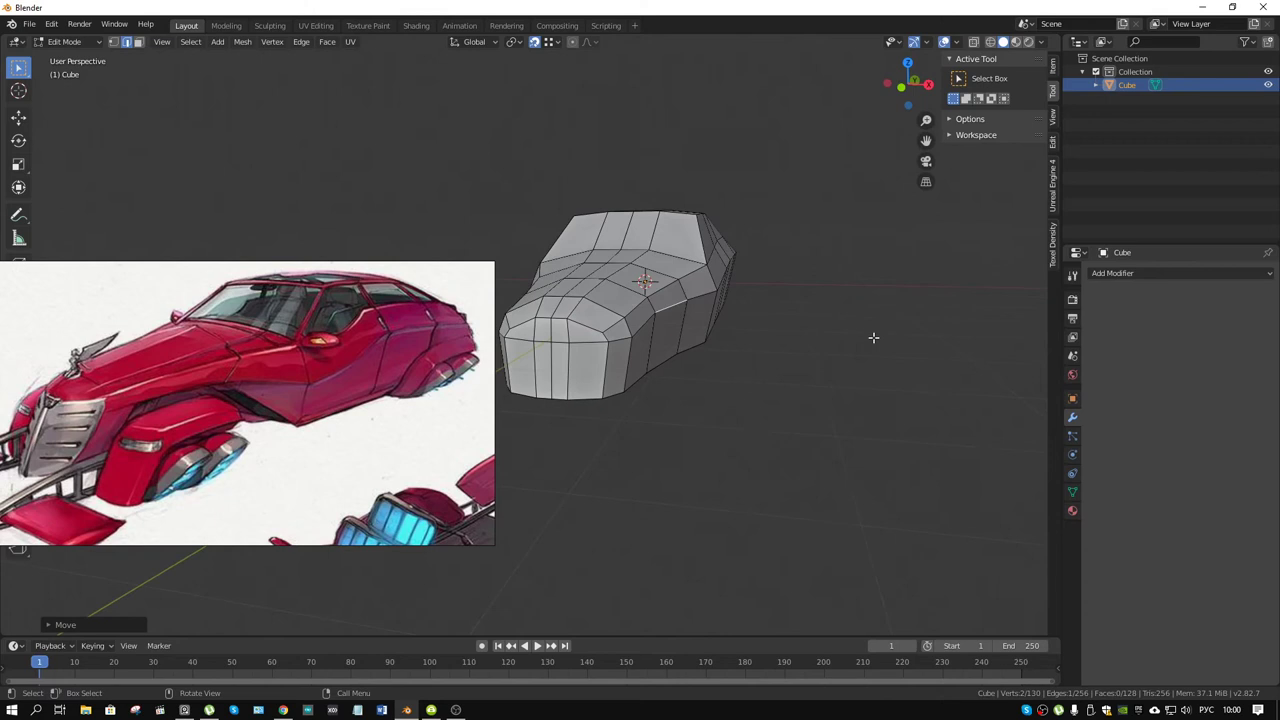
{"action": "mouse_move", "coordinate": [755, 344]}
{"action": "middle_mouse_down"}
{"action": "mouse_move", "coordinate": [680, 320]}
{"action": "mouse_move", "coordinate": [700, 330]}
{"action": "middle_mouse_up"}
{"action": "scroll", "coordinate": [651, 317], "scroll_direction": "up", "scroll_amount": 3}
{"action": "middle_click_drag", "start_coordinate": [820, 357], "coordinate": [743, 375]}
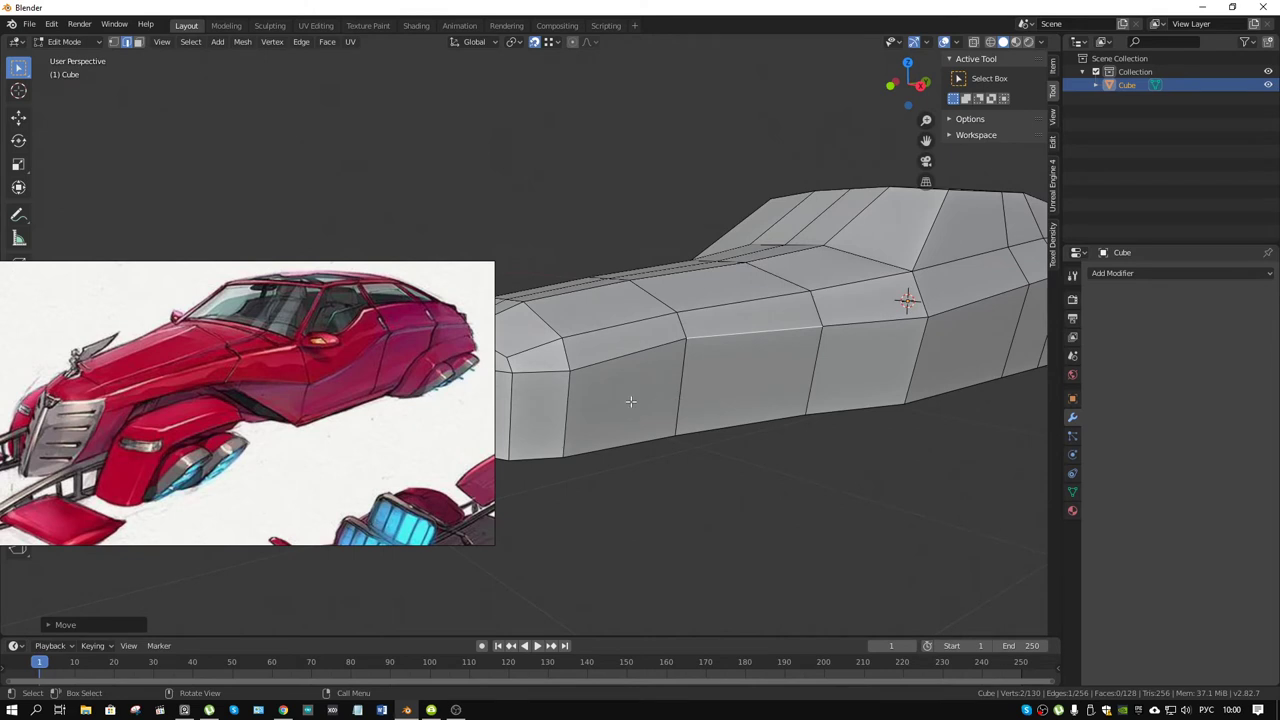
{"action": "middle_click_drag", "start_coordinate": [631, 401], "coordinate": [615, 385]}
- Add an edge loop near the car's nose
{"action": "key", "text": "ctrl+r"}
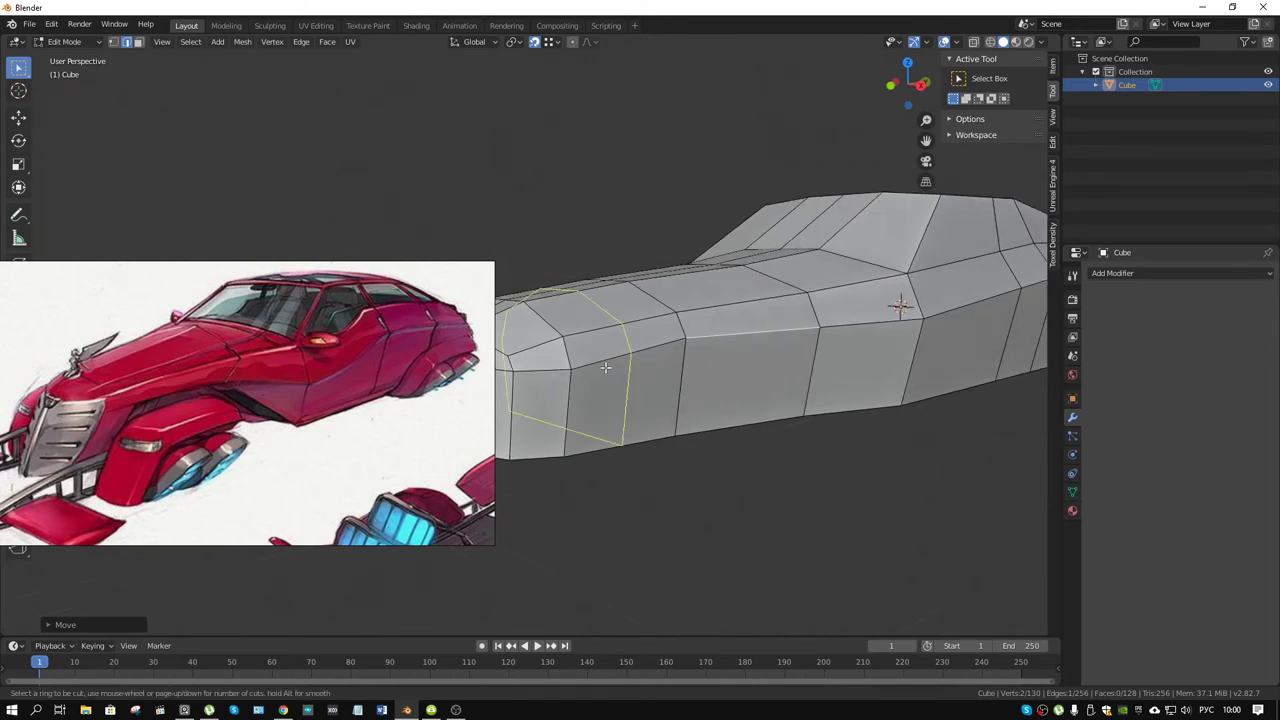
{"action": "left_click", "coordinate": [605, 368]}
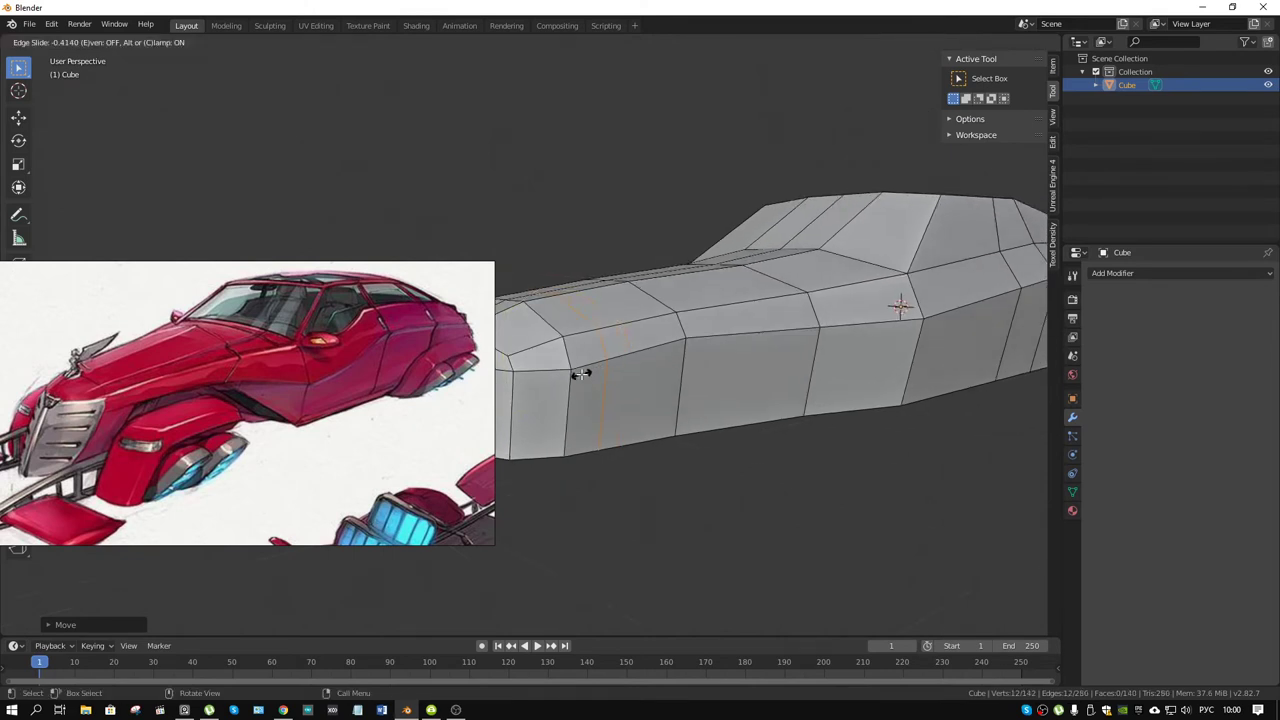
{"action": "left_click", "coordinate": [581, 374]}
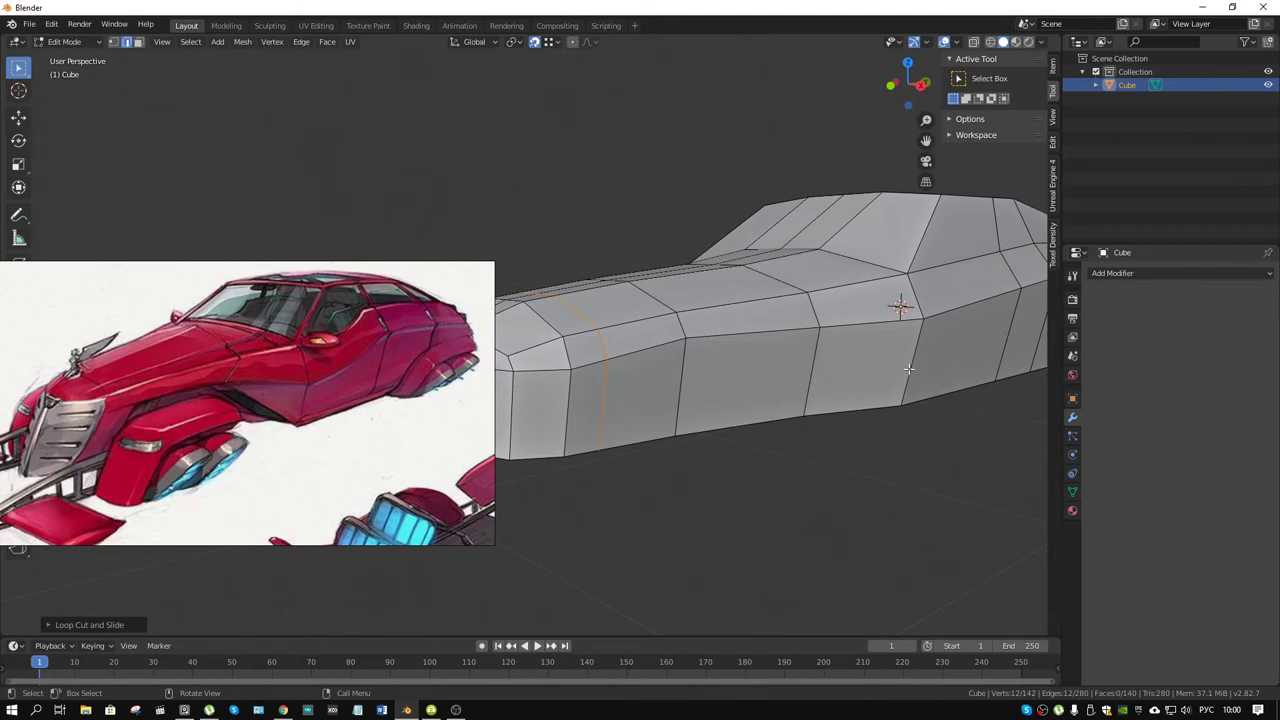
{"action": "middle_click_drag", "start_coordinate": [908, 369], "coordinate": [819, 372]}
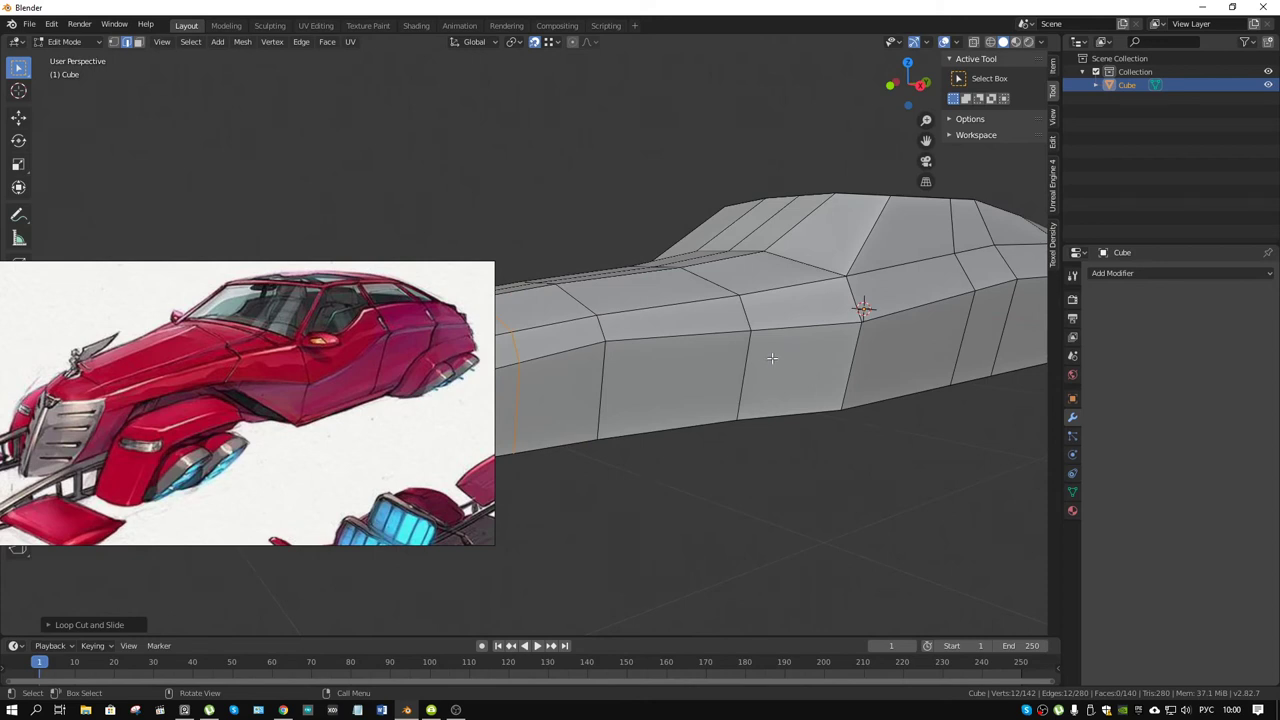
- Knife a diagonal cut across the car's side faces
{"action": "key", "text": "k"}
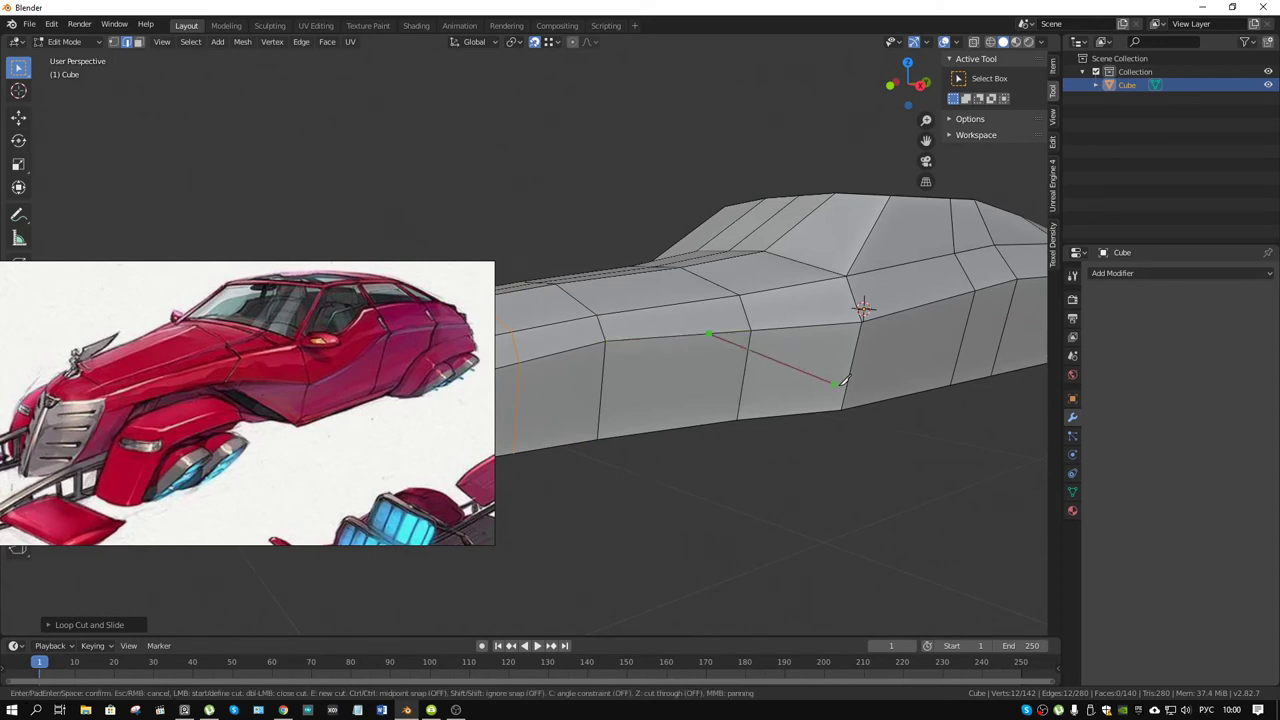
{"action": "left_click", "coordinate": [820, 410]}
{"action": "key", "text": "Return"}
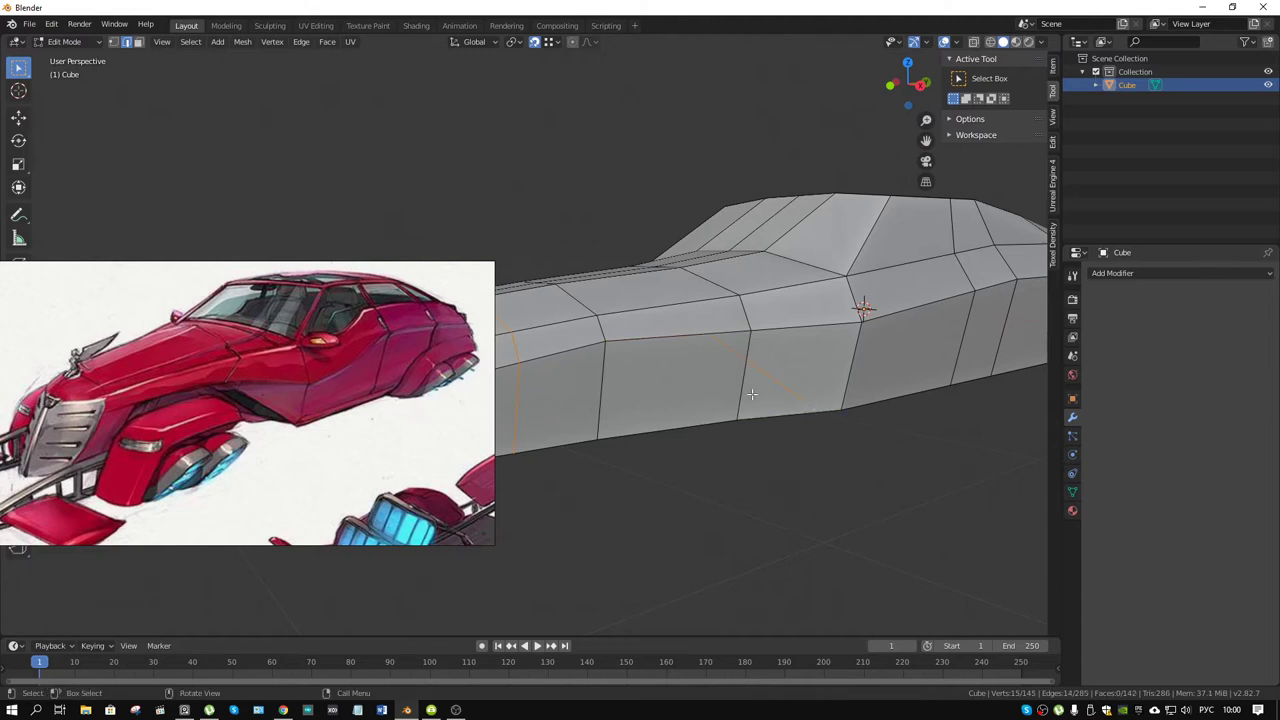
- Select the three side faces that will form the recess
{"action": "key", "text": "3"}
{"action": "left_click", "coordinate": [752, 393]}
{"action": "left_click", "coordinate": [680, 385], "text": "shift"}
{"action": "left_click", "coordinate": [560, 390], "text": "shift"}
{"action": "mouse_move", "coordinate": [560, 390]}
{"action": "middle_mouse_down"}
{"action": "mouse_move", "coordinate": [614, 386]}
{"action": "mouse_move", "coordinate": [720, 327]}
{"action": "mouse_move", "coordinate": [680, 334]}
{"action": "mouse_move", "coordinate": [656, 297]}
{"action": "mouse_move", "coordinate": [663, 263]}
{"action": "mouse_move", "coordinate": [707, 414]}
{"action": "middle_mouse_up"}
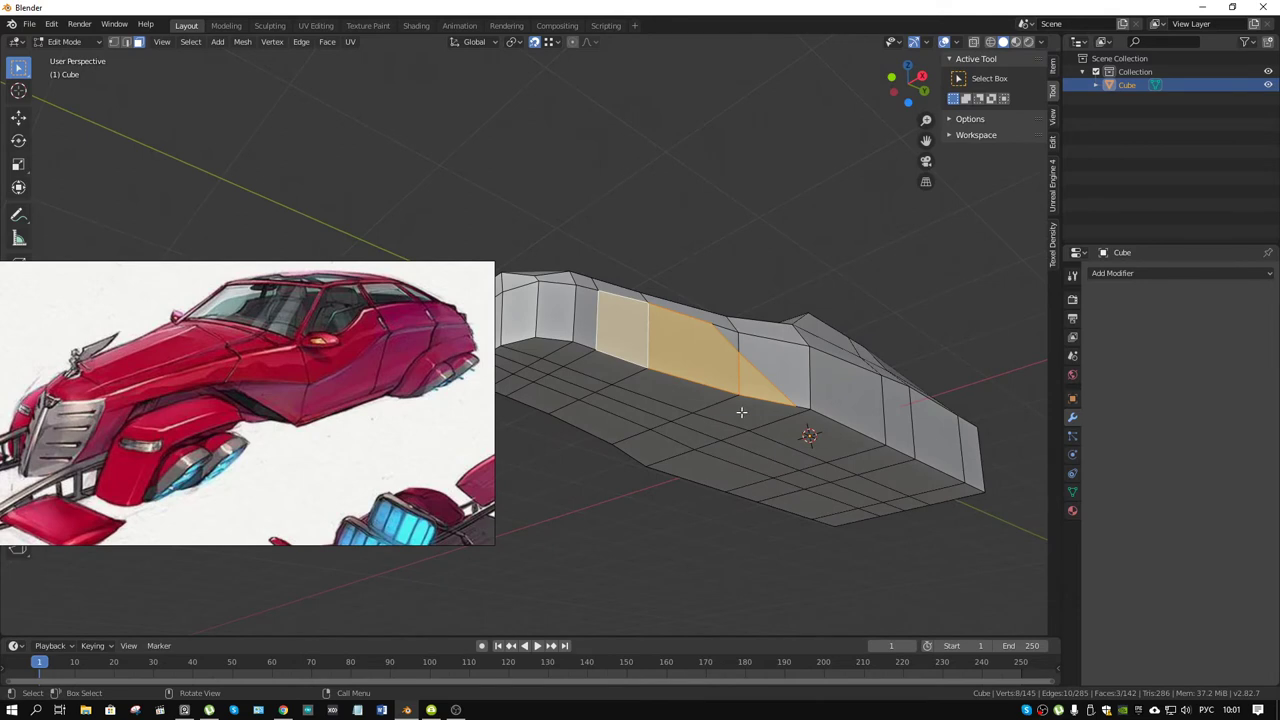
- Select all similar underside faces and delete them
{"action": "left_click", "coordinate": [741, 411]}
{"action": "key", "text": "shift+g"}
{"action": "left_click", "coordinate": [741, 411]}
{"action": "key", "text": "x"}
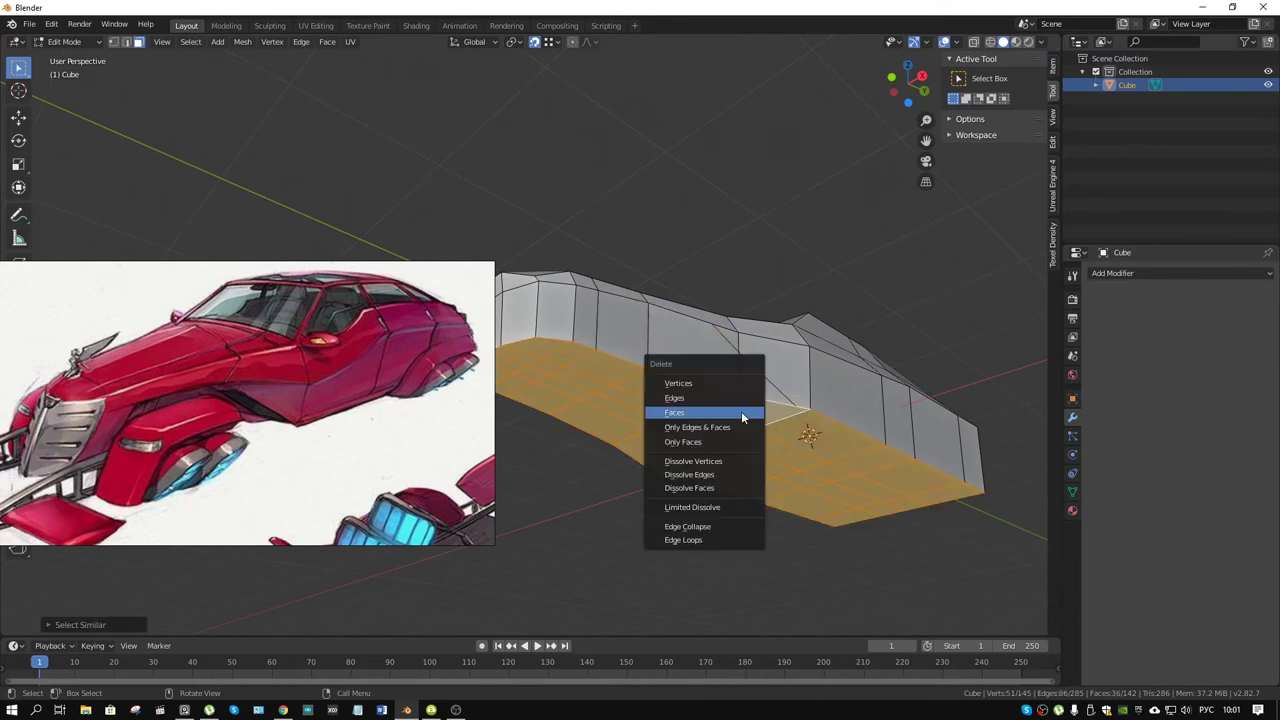
{"action": "left_click", "coordinate": [741, 411]}
{"action": "mouse_move", "coordinate": [741, 411]}
{"action": "middle_mouse_down"}
{"action": "mouse_move", "coordinate": [720, 431]}
{"action": "mouse_move", "coordinate": [697, 397]}
{"action": "mouse_move", "coordinate": [700, 328]}
{"action": "mouse_move", "coordinate": [740, 345]}
{"action": "middle_mouse_up"}
- Extrude the triangle and quad side faces 0.2861 m inward to form the recess
{"action": "left_click", "coordinate": [764, 330]}
{"action": "left_click", "coordinate": [700, 325], "text": "shift"}
{"action": "key", "text": "e"}
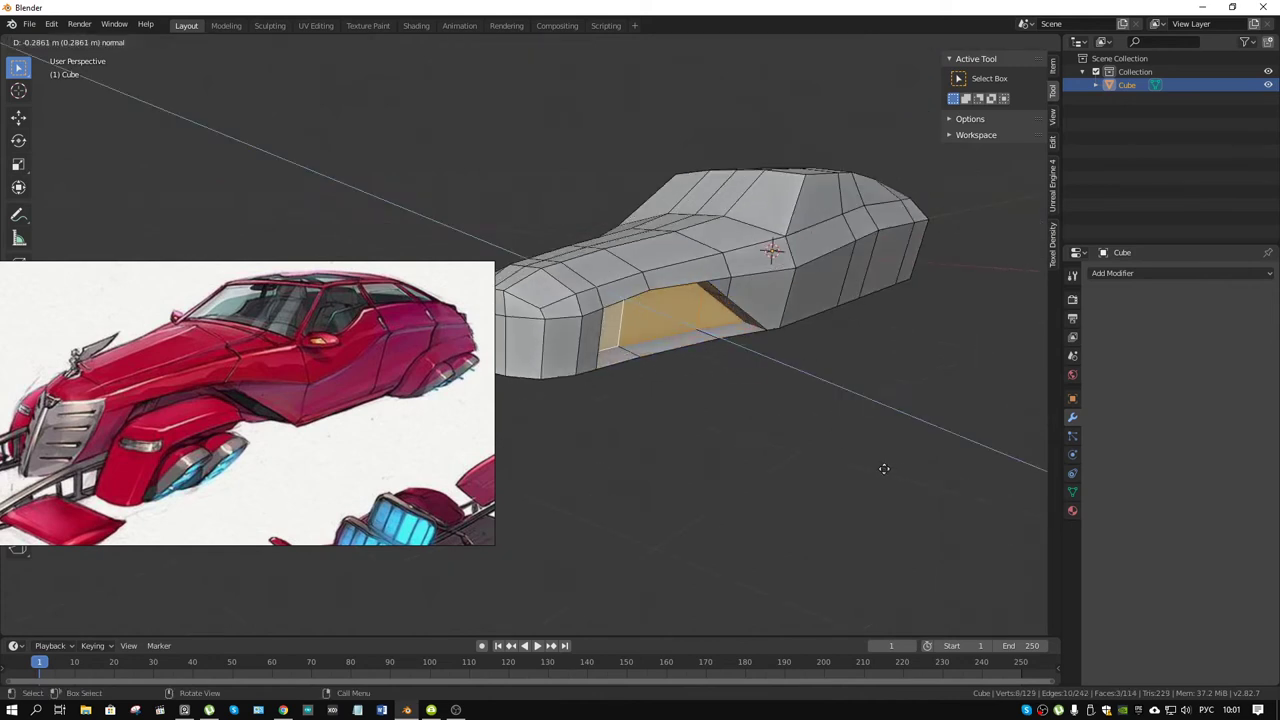
{"action": "left_click", "coordinate": [884, 468]}
- Delete the thin strip of bottom faces to open the recess, leaving 127 vertices
{"action": "left_click", "coordinate": [660, 345]}
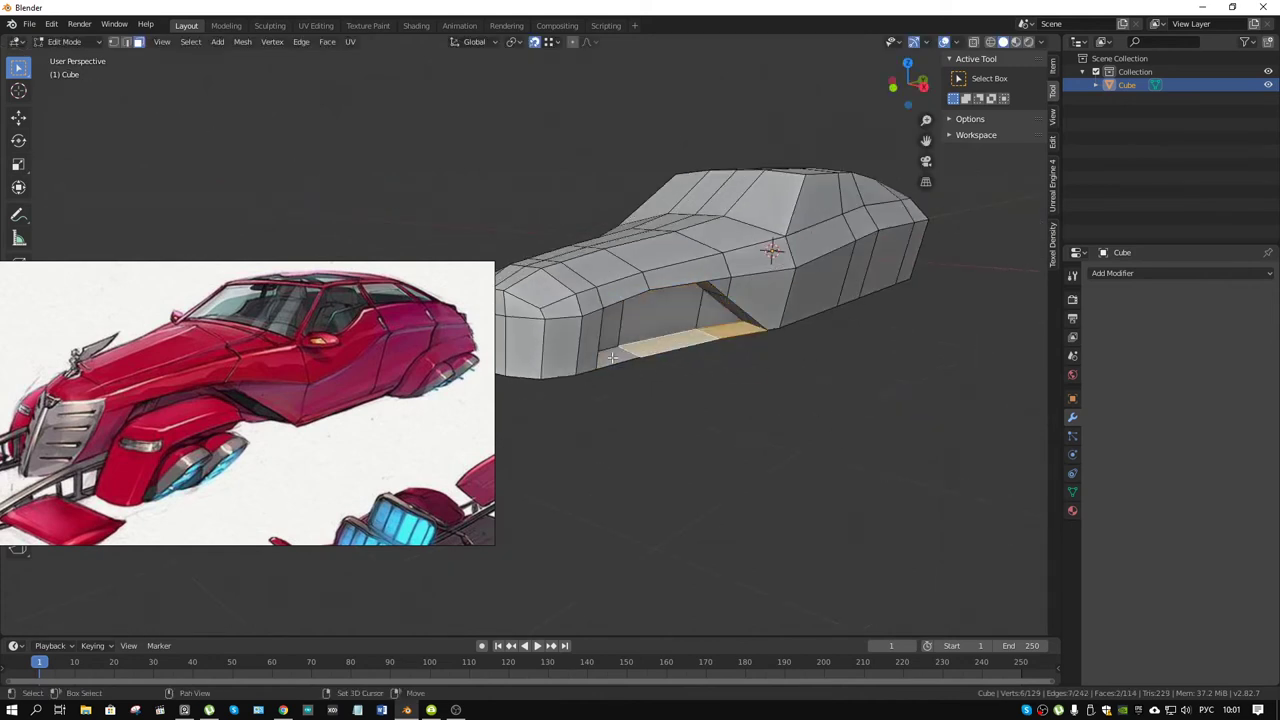
{"action": "key", "text": "x"}
{"action": "left_click", "coordinate": [613, 363]}
{"action": "mouse_move", "coordinate": [671, 322]}
{"action": "middle_mouse_down"}
{"action": "mouse_move", "coordinate": [669, 368]}
{"action": "mouse_move", "coordinate": [651, 381]}
{"action": "mouse_move", "coordinate": [548, 344]}
{"action": "middle_mouse_up"}
{"action": "scroll", "coordinate": [651, 381], "scroll_direction": "up", "scroll_amount": 3}
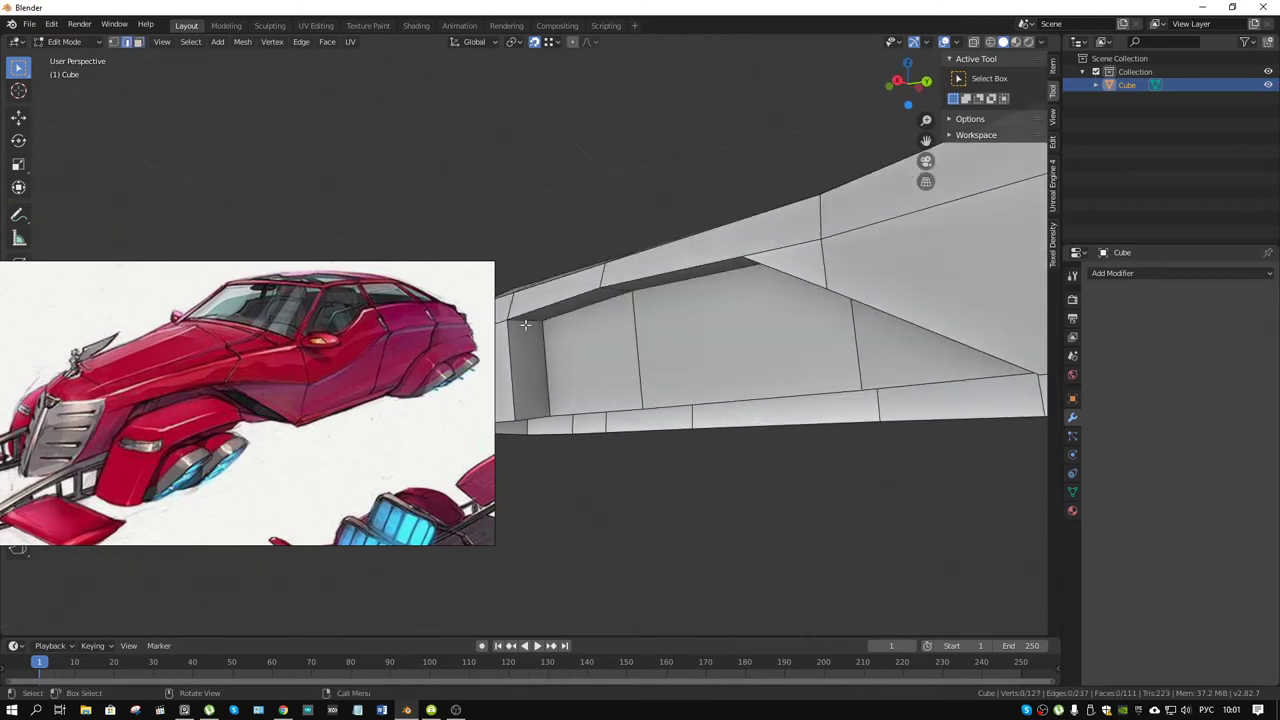
{"action": "scroll", "coordinate": [549, 342], "scroll_direction": "down", "scroll_amount": 5}
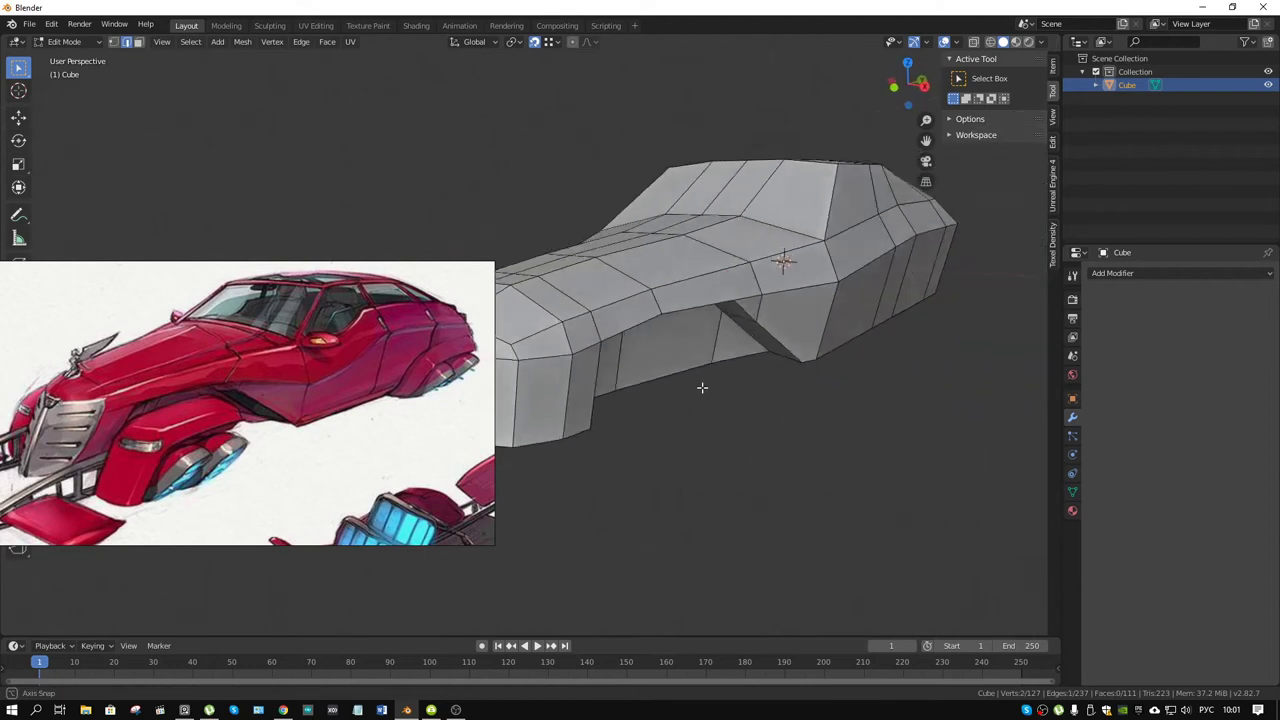
- Move the selected recess geometry within the YZ plane, keeping it fixed on X
{"action": "mouse_move", "coordinate": [549, 342]}
{"action": "middle_mouse_down"}
{"action": "mouse_move", "coordinate": [857, 409]}
{"action": "mouse_move", "coordinate": [886, 358]}
{"action": "middle_mouse_up"}
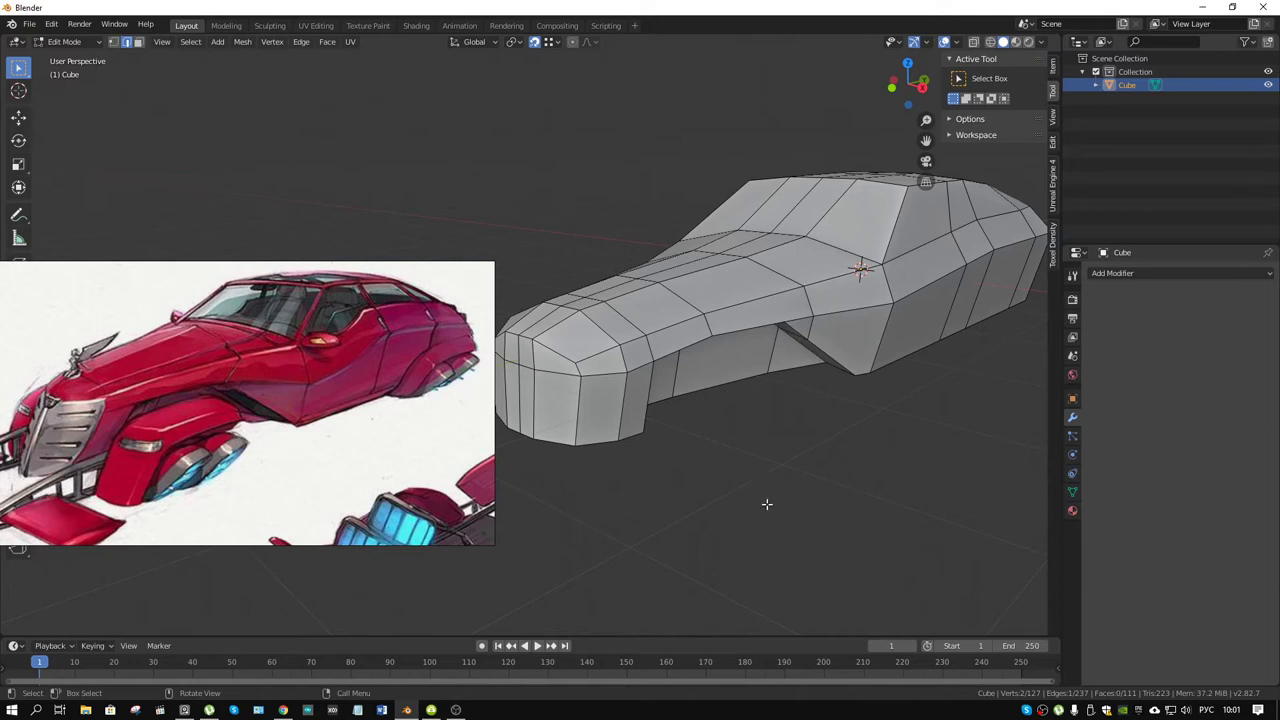
{"action": "key", "text": "g"}
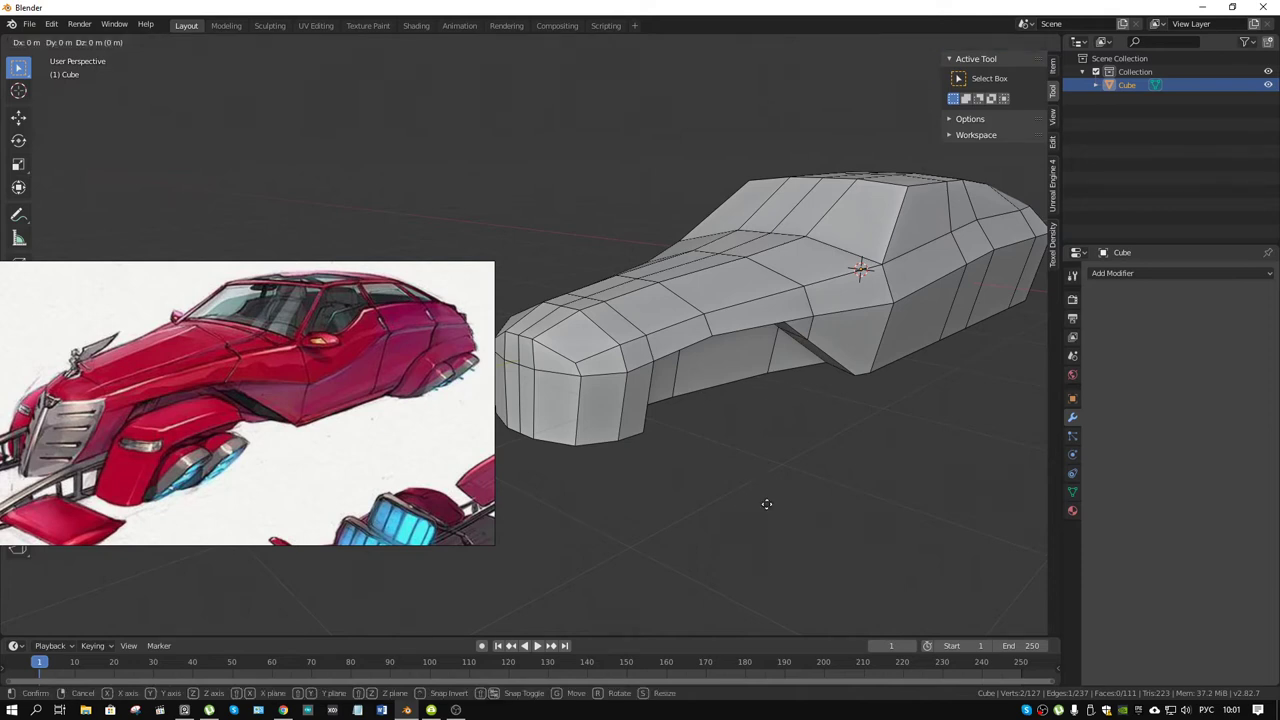
{"action": "key", "text": "shift+x"}
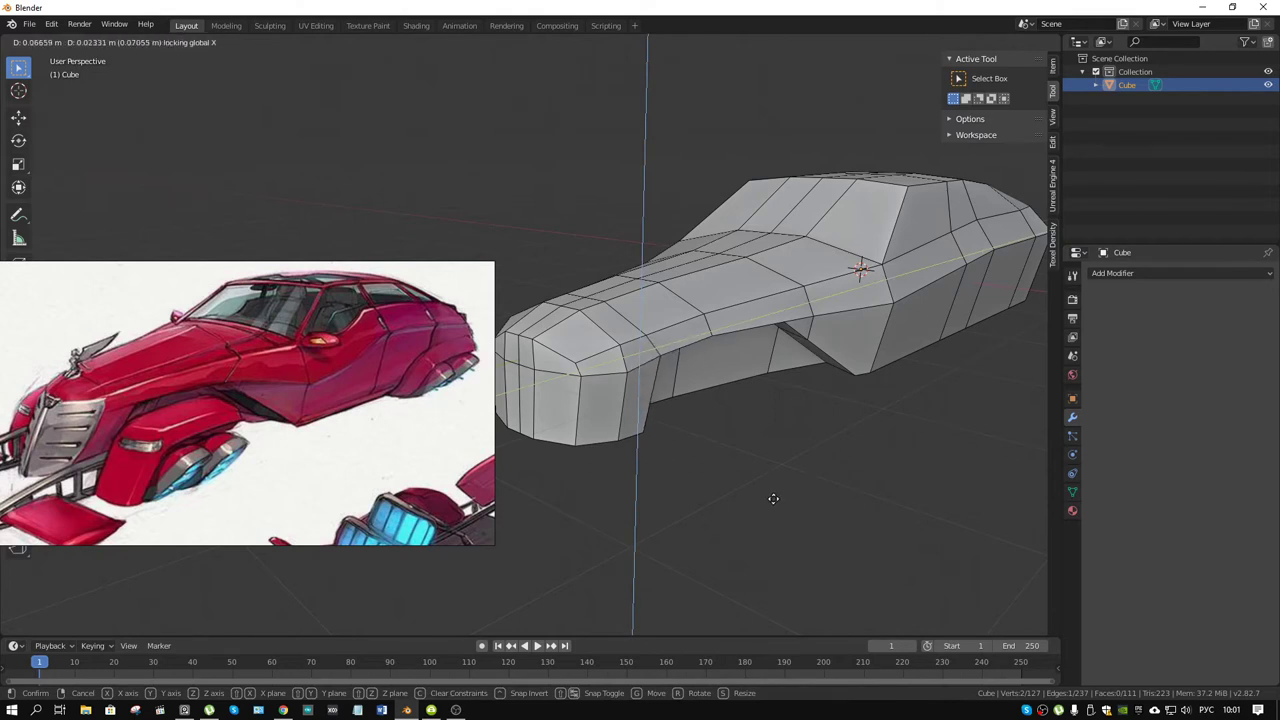
{"action": "left_click", "coordinate": [773, 498]}
- Edge-slide the recess loop along the side panel by a 0.2 factor
{"action": "mouse_move", "coordinate": [749, 437]}
{"action": "middle_mouse_down"}
{"action": "mouse_move", "coordinate": [829, 449]}
{"action": "mouse_move", "coordinate": [627, 364]}
{"action": "mouse_move", "coordinate": [705, 339]}
{"action": "middle_mouse_up"}
{"action": "scroll", "coordinate": [829, 449], "scroll_direction": "up", "scroll_amount": 4}
{"action": "mouse_move", "coordinate": [724, 288]}
{"action": "middle_mouse_down"}
{"action": "mouse_move", "coordinate": [693, 323]}
{"action": "mouse_move", "coordinate": [671, 477]}
{"action": "mouse_move", "coordinate": [753, 423]}
{"action": "mouse_move", "coordinate": [738, 343]}
{"action": "mouse_move", "coordinate": [564, 287]}
{"action": "mouse_move", "coordinate": [841, 339]}
{"action": "mouse_move", "coordinate": [814, 321]}
{"action": "middle_mouse_up"}
{"action": "key", "text": "g"}
{"action": "key", "text": "g"}
{"action": "left_click", "coordinate": [688, 477]}
- Slide the side recess edge loop along the mesh twice to adjust its position
{"action": "key", "text": "g"}
{"action": "key", "text": "g"}
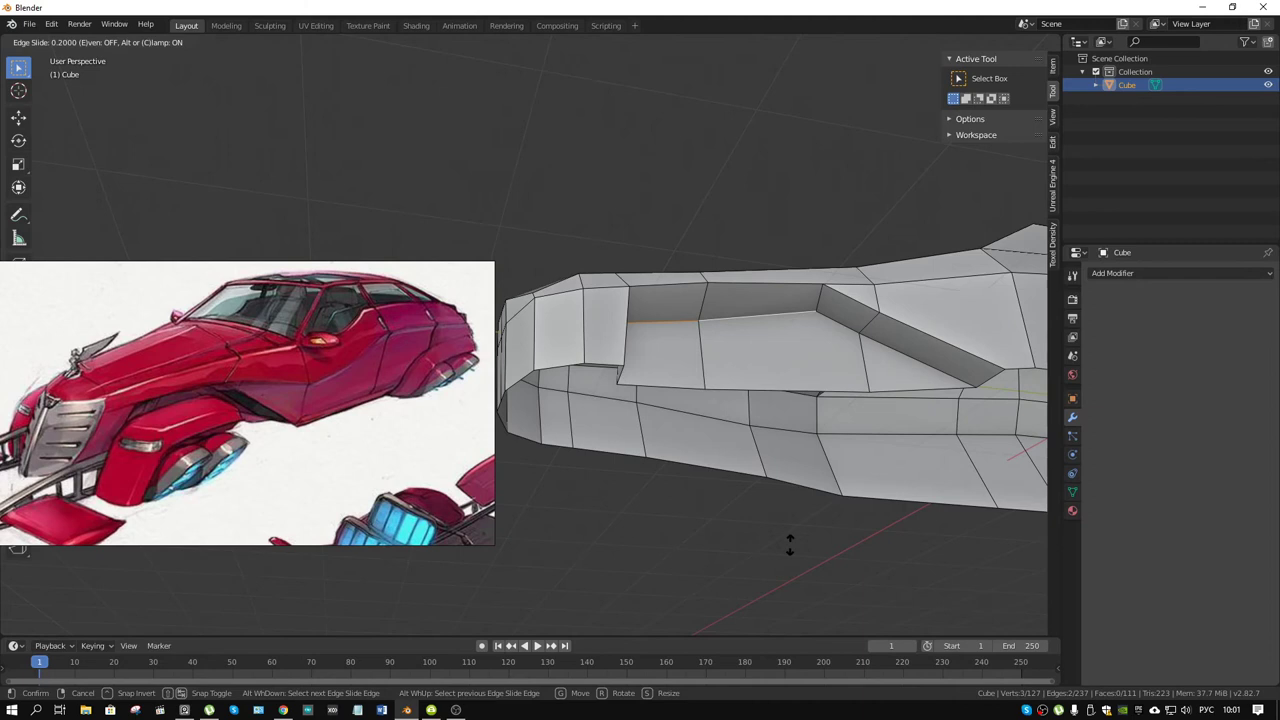
{"action": "left_click", "coordinate": [789, 491]}
{"action": "mouse_move", "coordinate": [789, 491]}
{"action": "middle_mouse_down"}
{"action": "mouse_move", "coordinate": [714, 430]}
{"action": "mouse_move", "coordinate": [814, 471]}
{"action": "mouse_move", "coordinate": [829, 423]}
{"action": "mouse_move", "coordinate": [650, 420]}
{"action": "middle_mouse_up"}
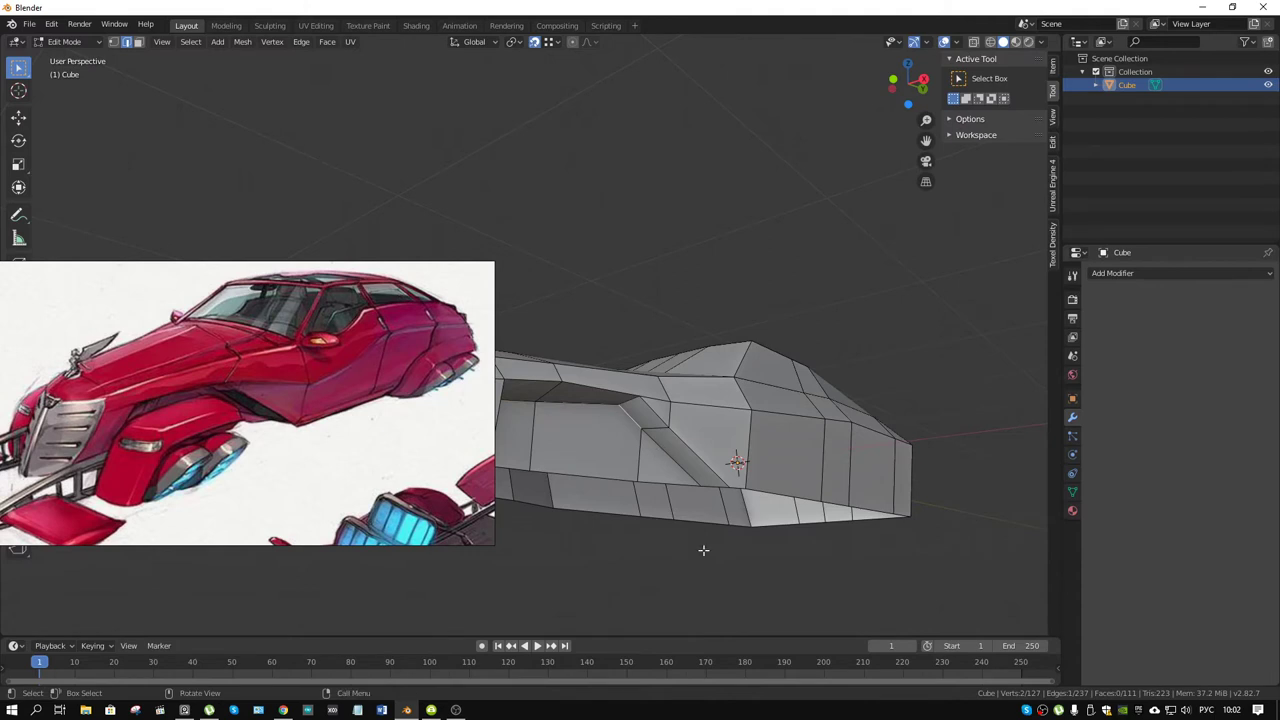
{"action": "key", "text": "g"}
{"action": "key", "text": "g"}
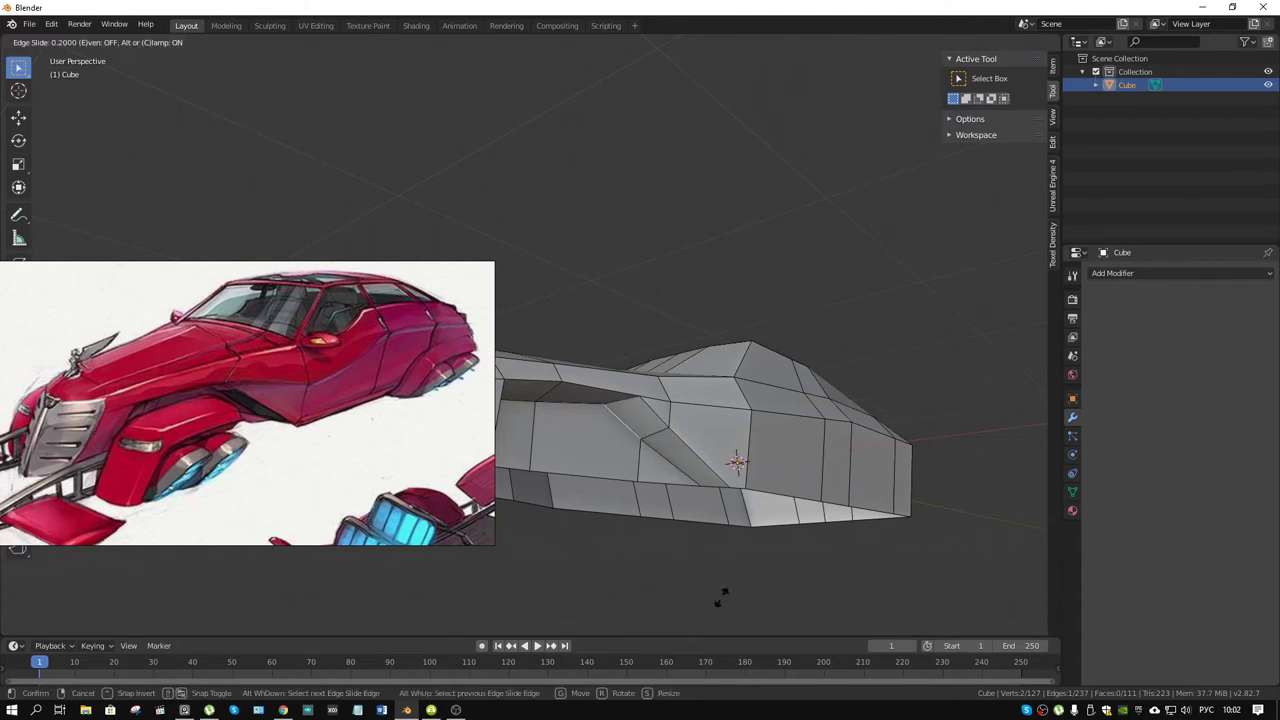
{"action": "left_click", "coordinate": [721, 597]}
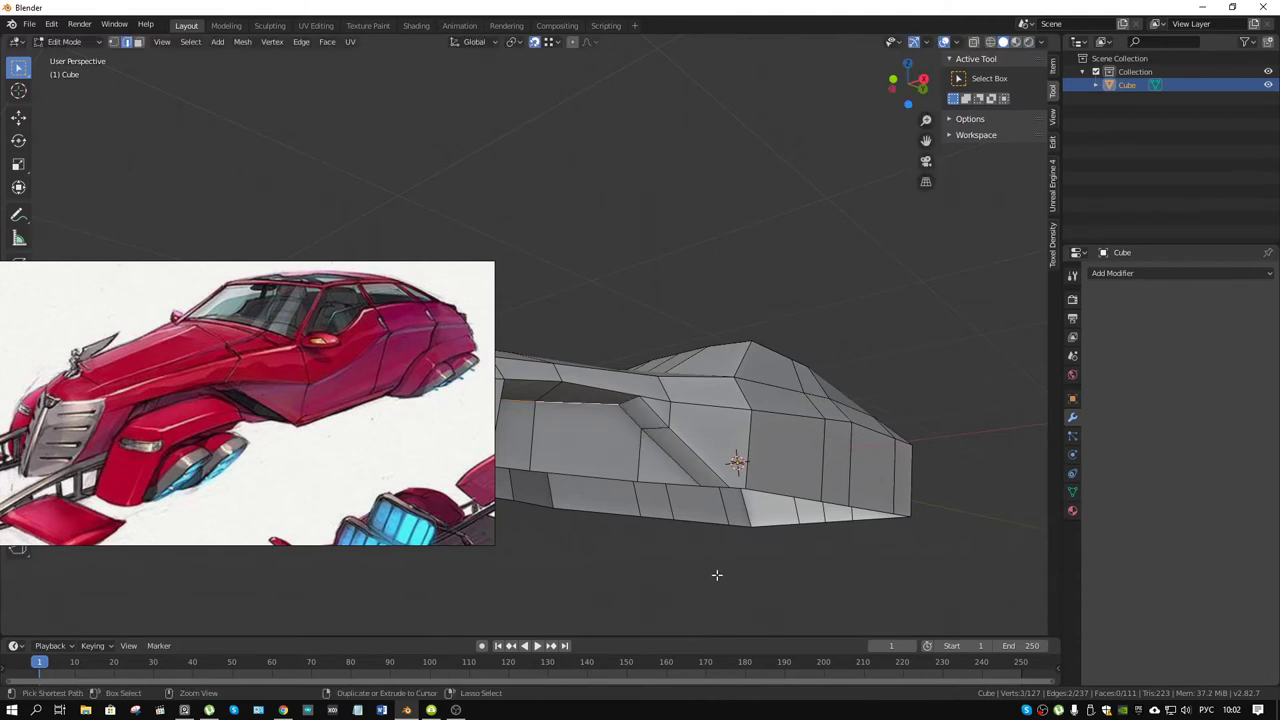
{"action": "middle_click_drag", "start_coordinate": [716, 575], "coordinate": [716, 408]}
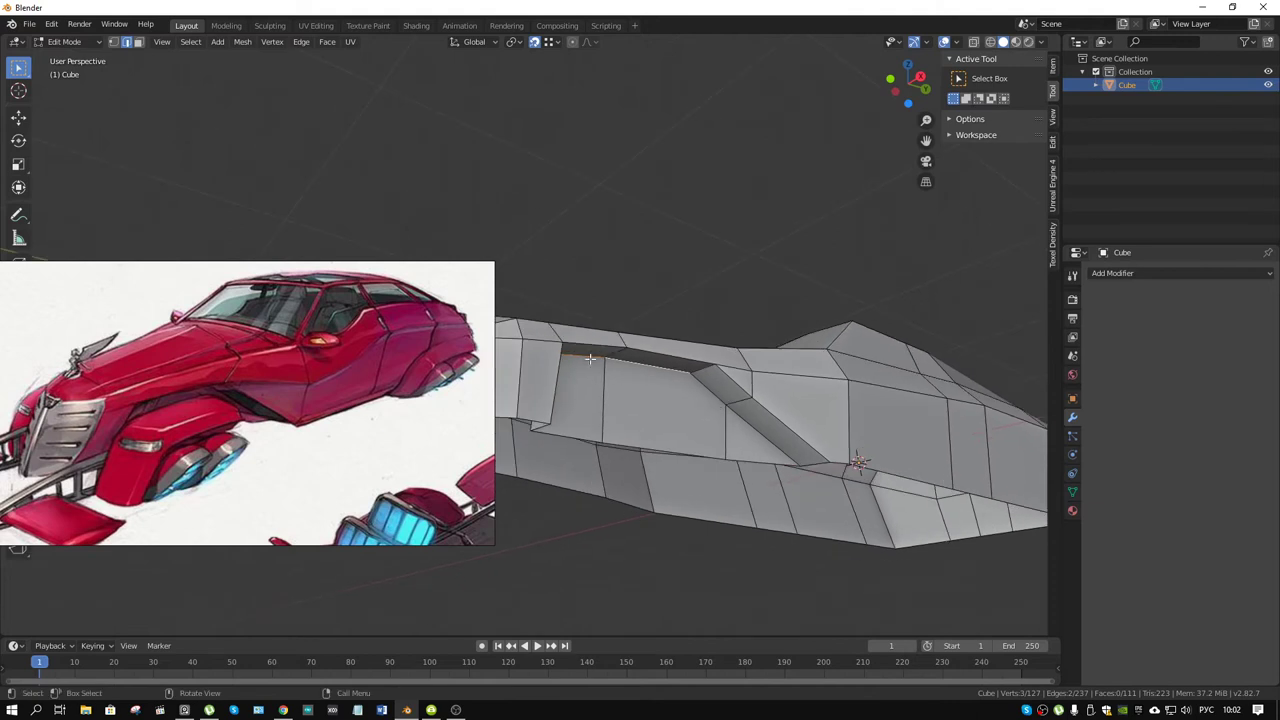
- Raise, then lower, the recess's upper edges on Z, ending about 0.09 m lower
{"action": "key", "text": "g"}
{"action": "key", "text": "z"}
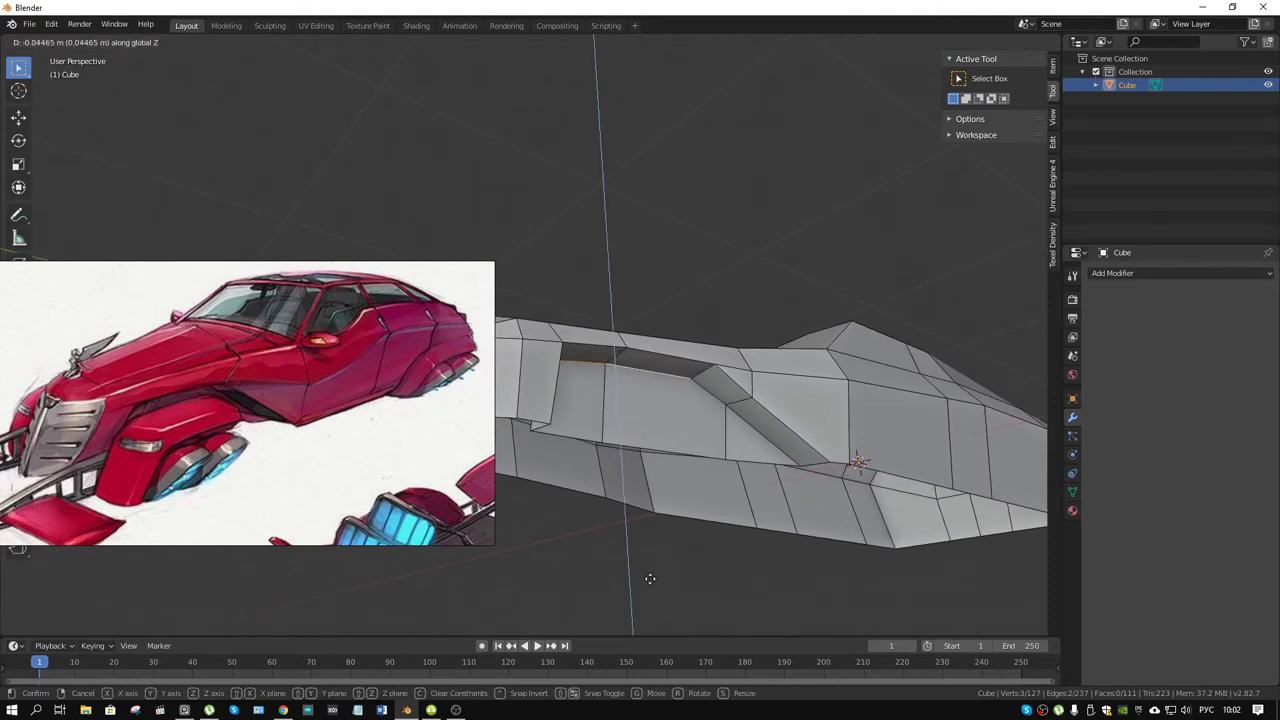
{"action": "left_click", "coordinate": [683, 458]}
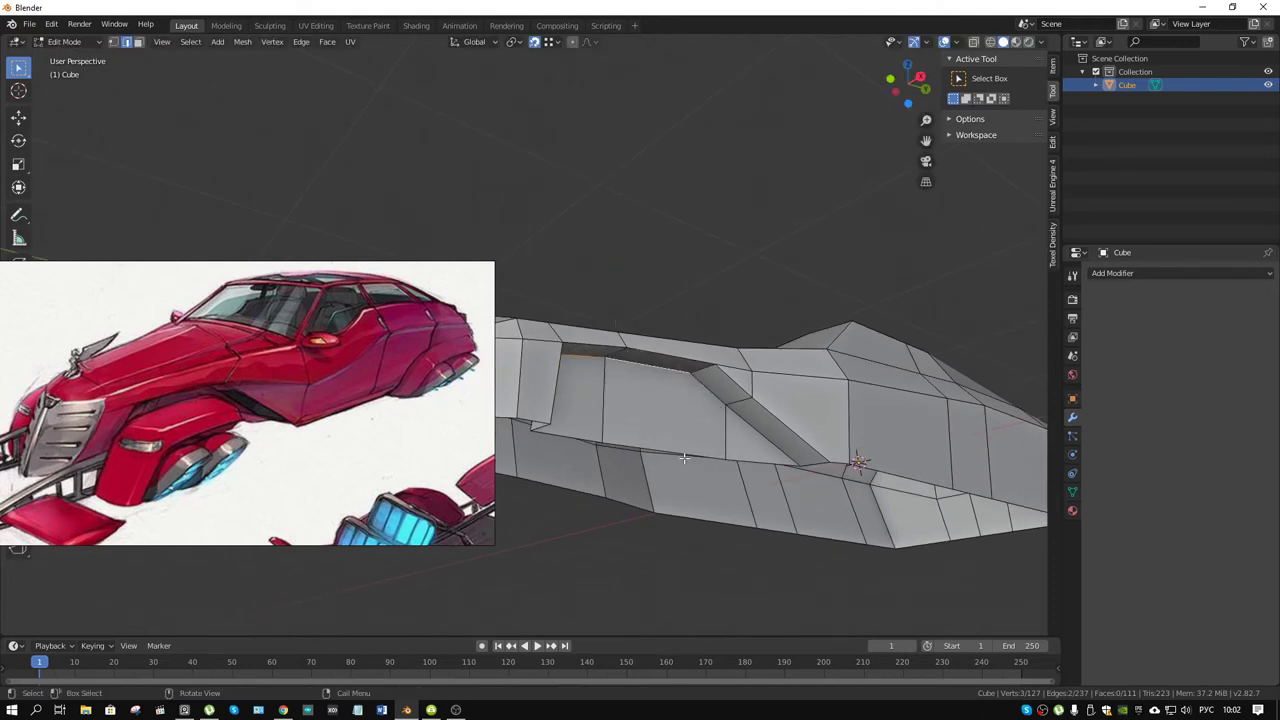
{"action": "key", "text": "g"}
{"action": "key", "text": "z"}
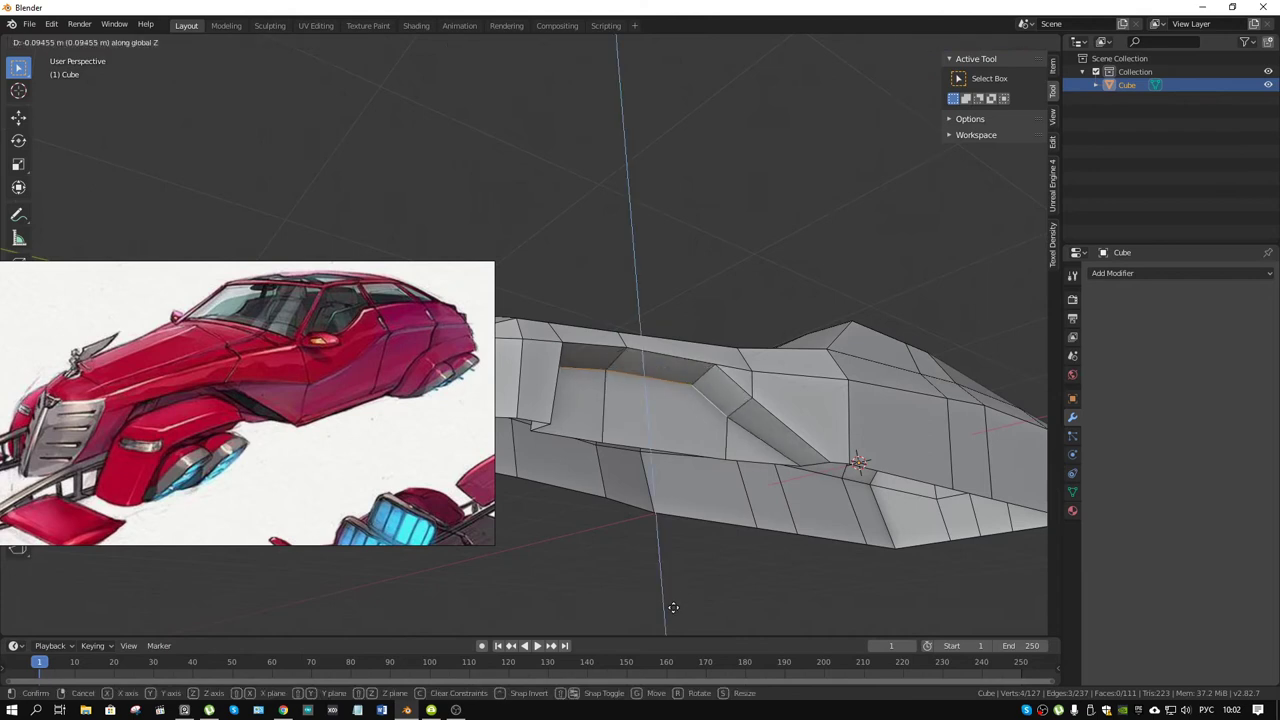
{"action": "left_click", "coordinate": [672, 606]}
{"action": "mouse_move", "coordinate": [786, 416]}
{"action": "middle_mouse_down"}
{"action": "mouse_move", "coordinate": [798, 446]}
{"action": "mouse_move", "coordinate": [806, 433]}
{"action": "middle_mouse_up"}
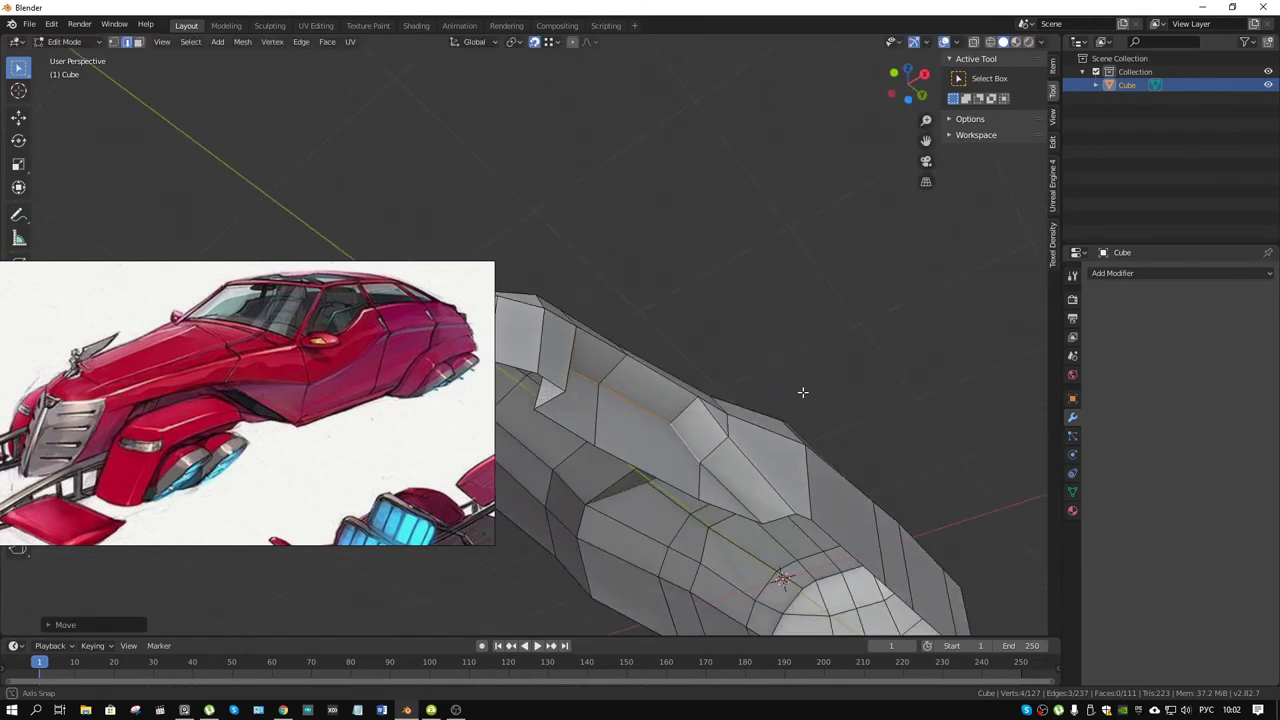
- In vertex mode, move the selected rear points along X and scale them along X
{"action": "key", "text": "1"}
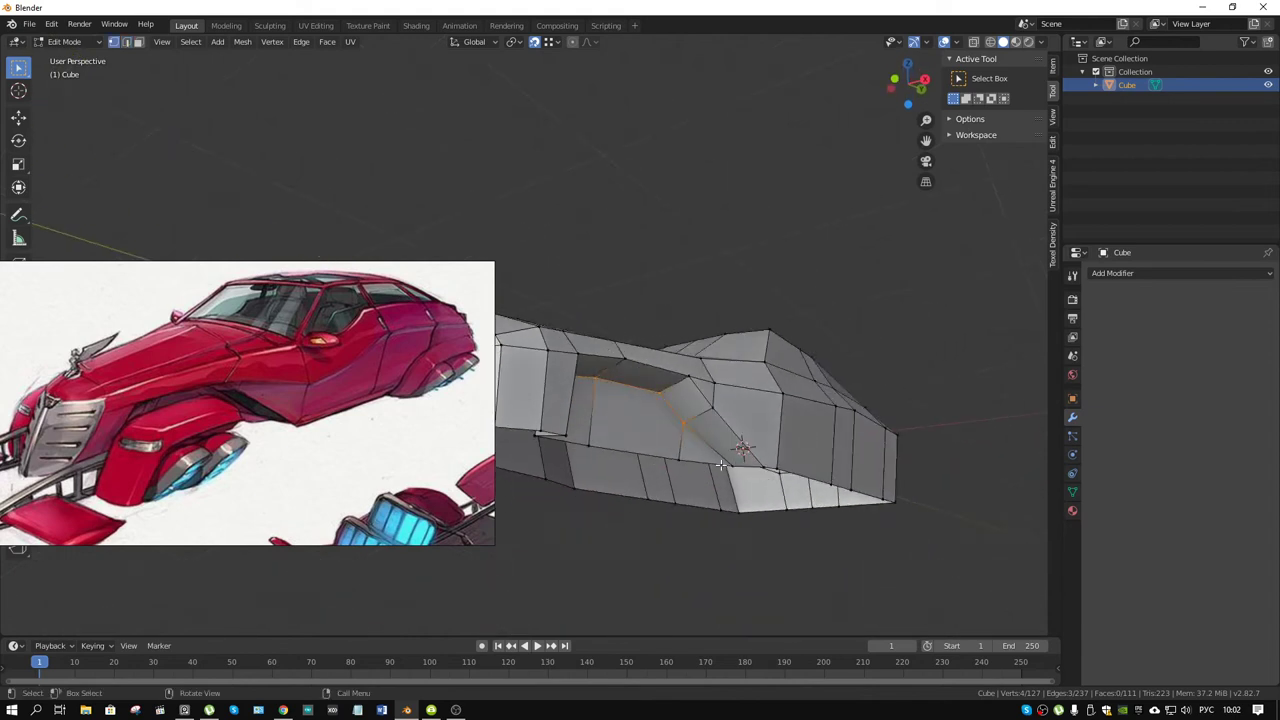
{"action": "middle_click_drag", "start_coordinate": [711, 464], "coordinate": [746, 474]}
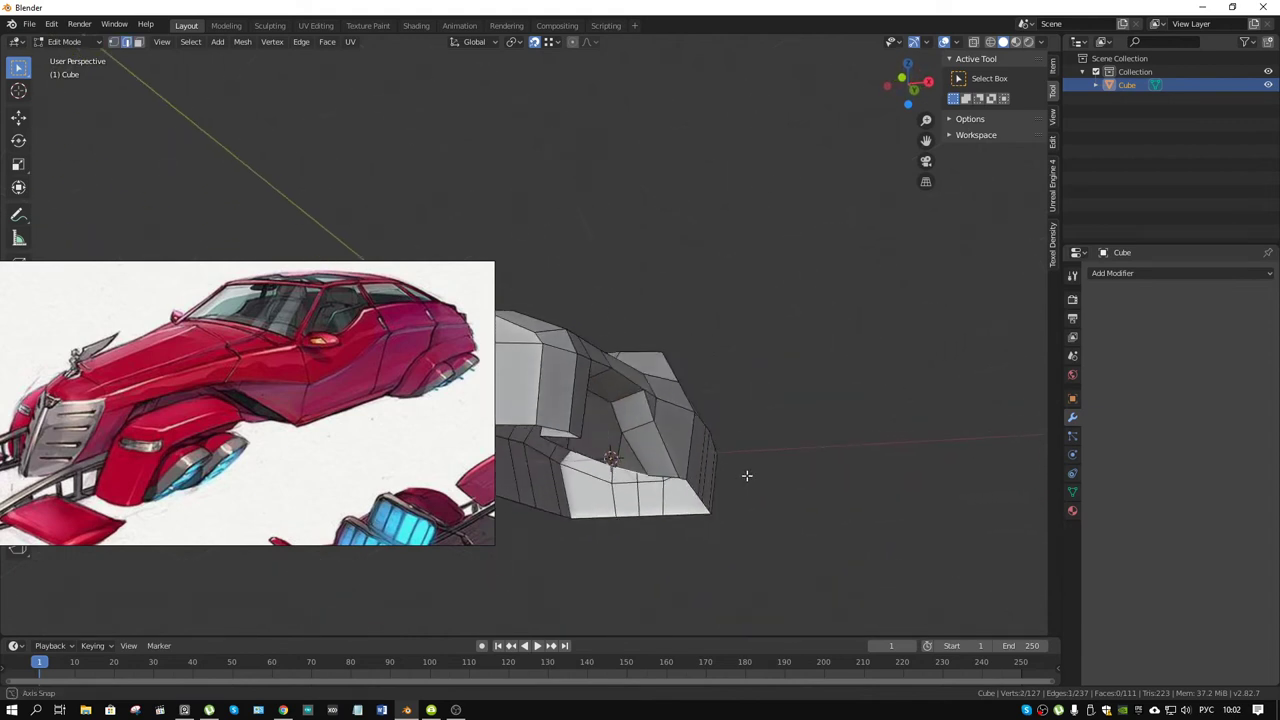
{"action": "key", "text": "g"}
{"action": "key", "text": "x"}
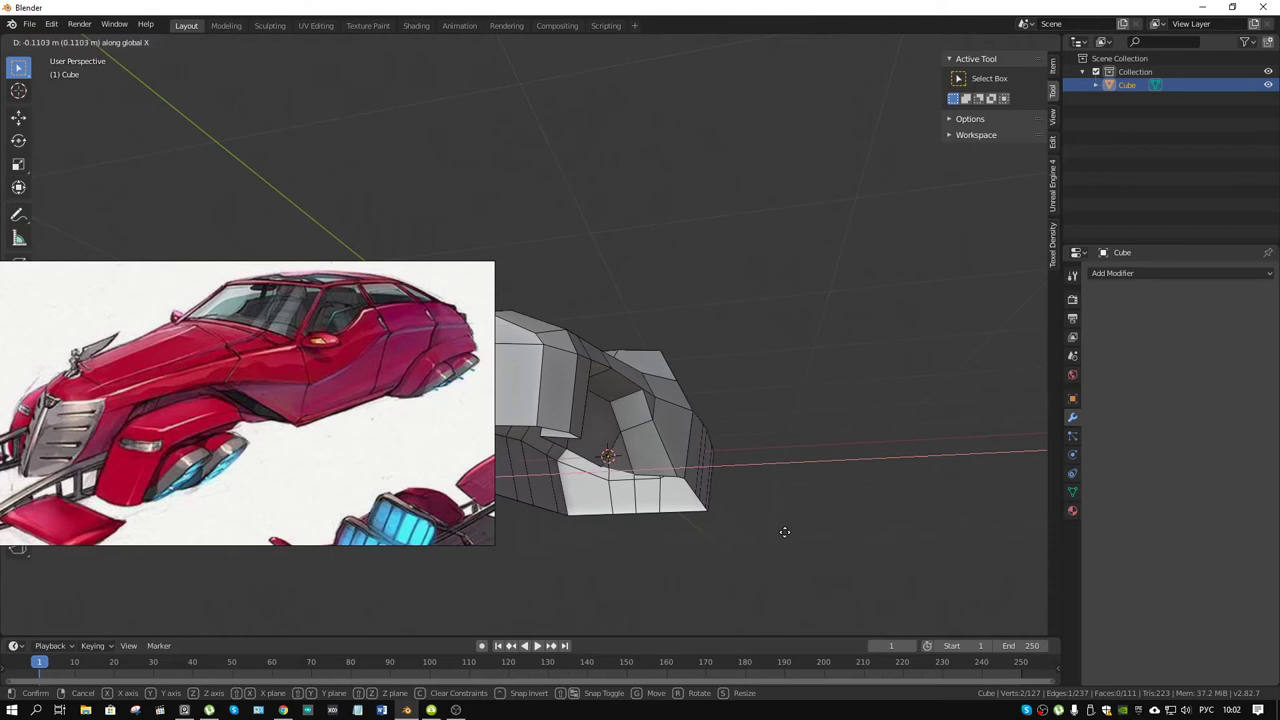
{"action": "left_click", "coordinate": [774, 535]}
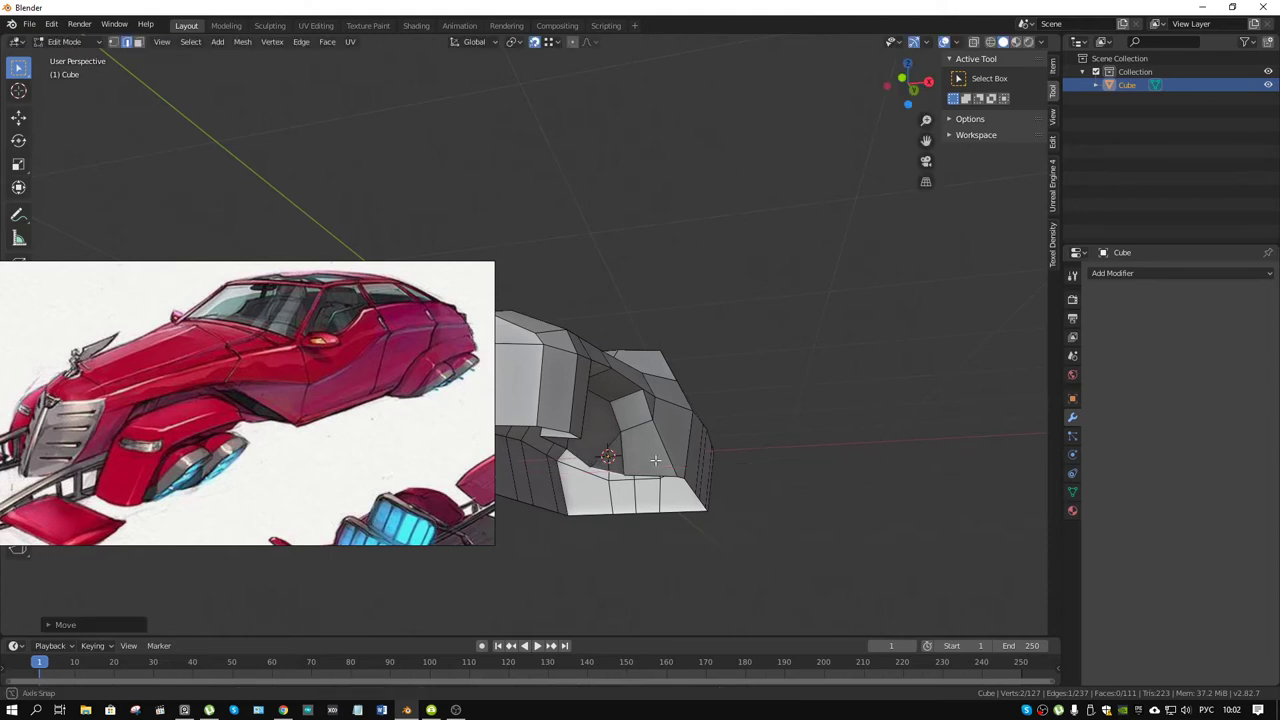
{"action": "middle_click_drag", "start_coordinate": [774, 535], "coordinate": [797, 455]}
{"action": "key", "text": "s"}
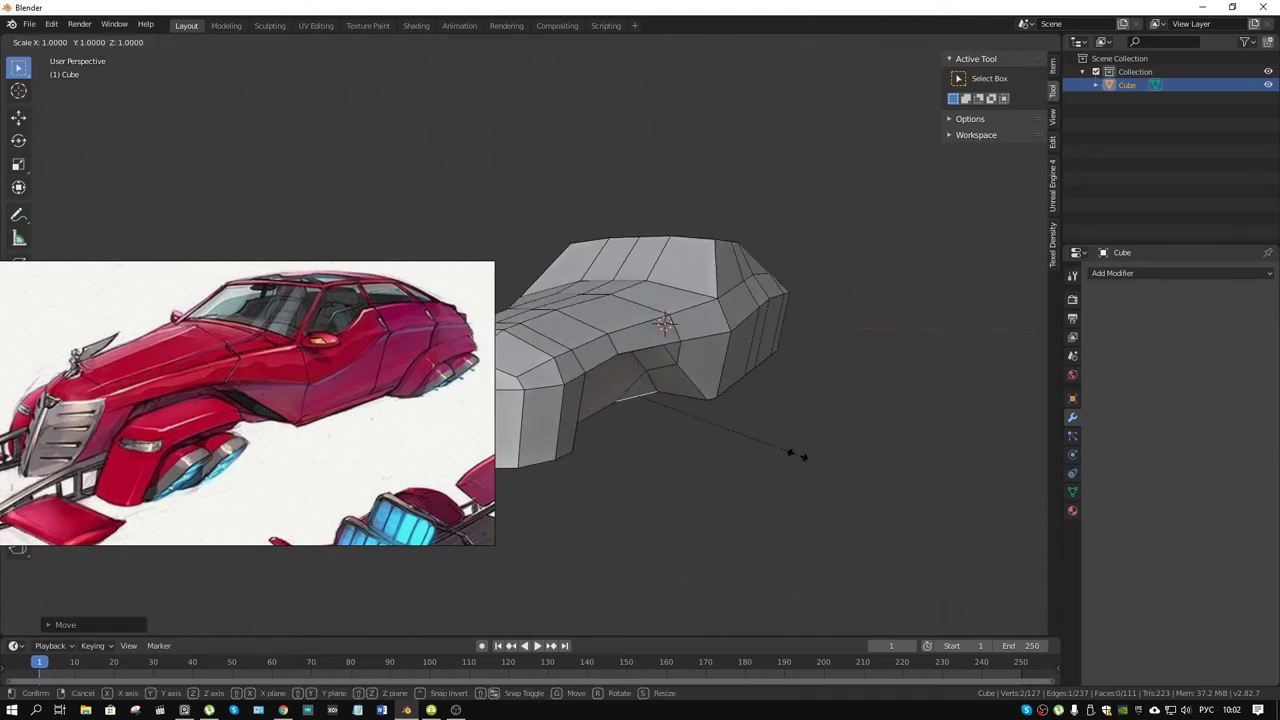
{"action": "key", "text": "x"}
{"action": "left_click", "coordinate": [797, 455]}
- Add another cutout edge, flatten the edges to zero width on X, and shift them about 0.099 m
{"action": "middle_click_drag", "start_coordinate": [730, 423], "coordinate": [675, 377]}
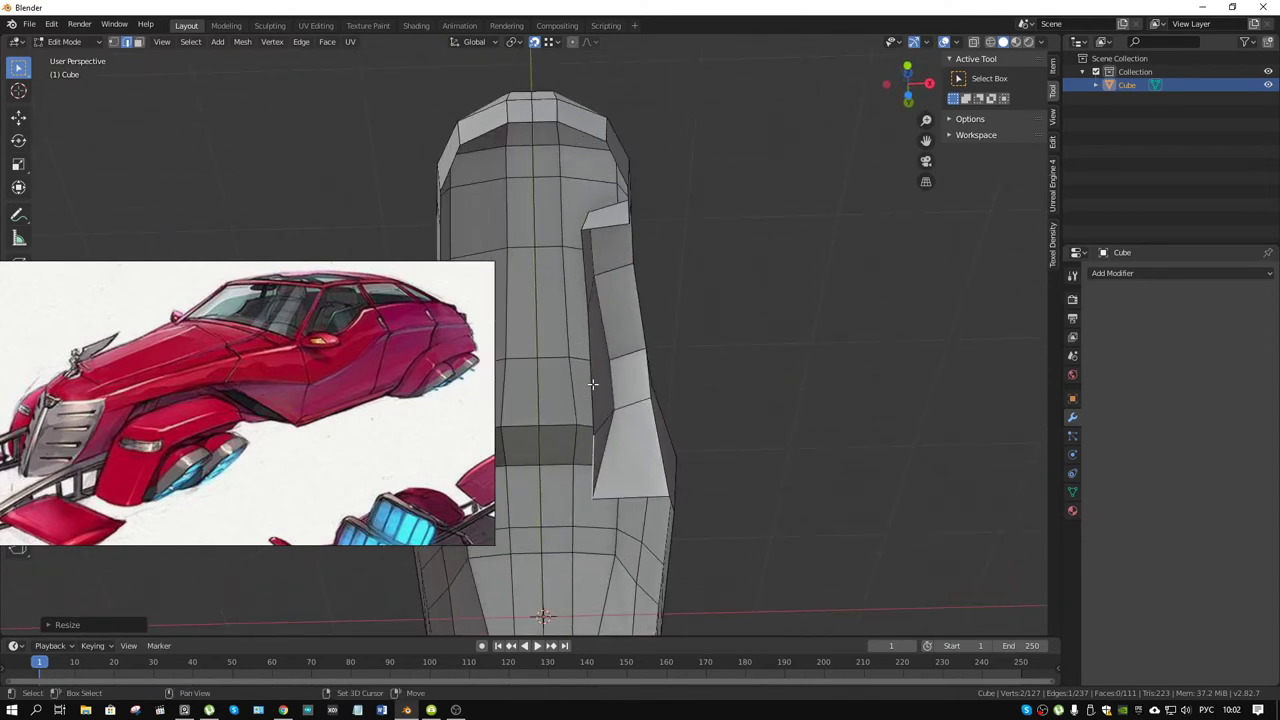
{"action": "left_click", "coordinate": [593, 384], "text": "shift"}
{"action": "key", "text": "s"}
{"action": "key", "text": "x"}
{"action": "type", "text": "0"}
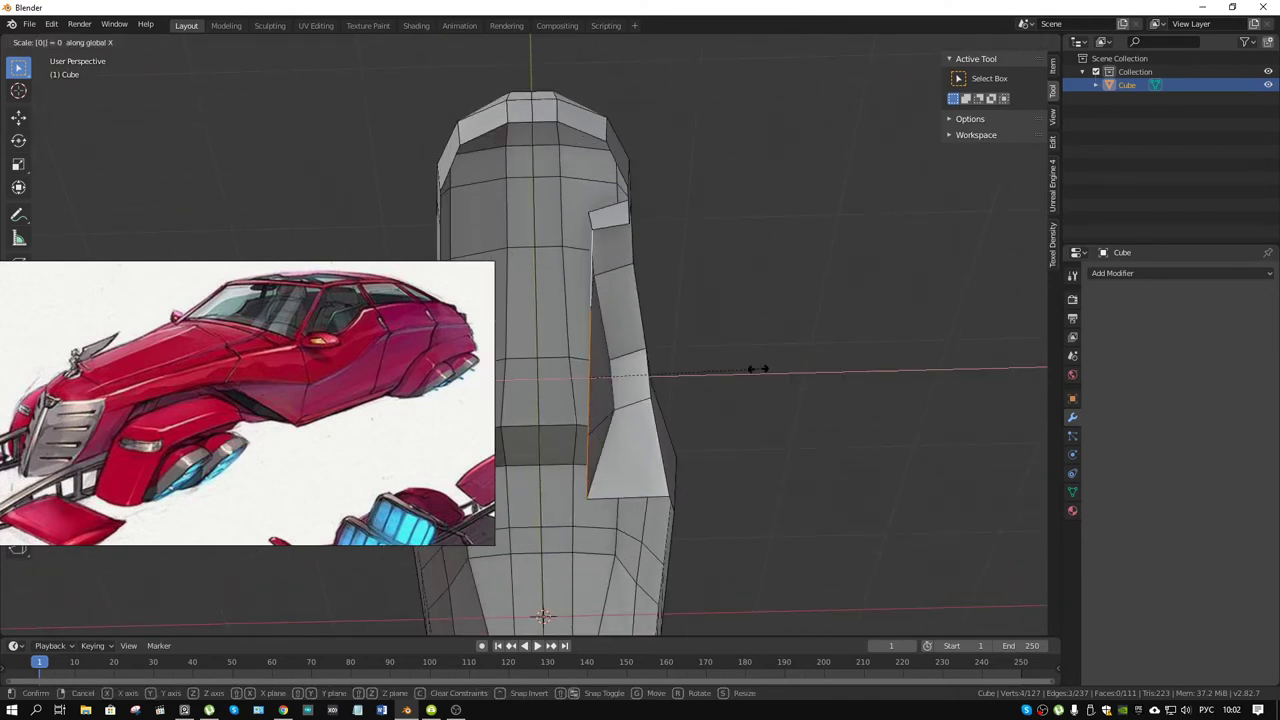
{"action": "left_click", "coordinate": [758, 369]}
{"action": "key", "text": "g"}
{"action": "key", "text": "x"}
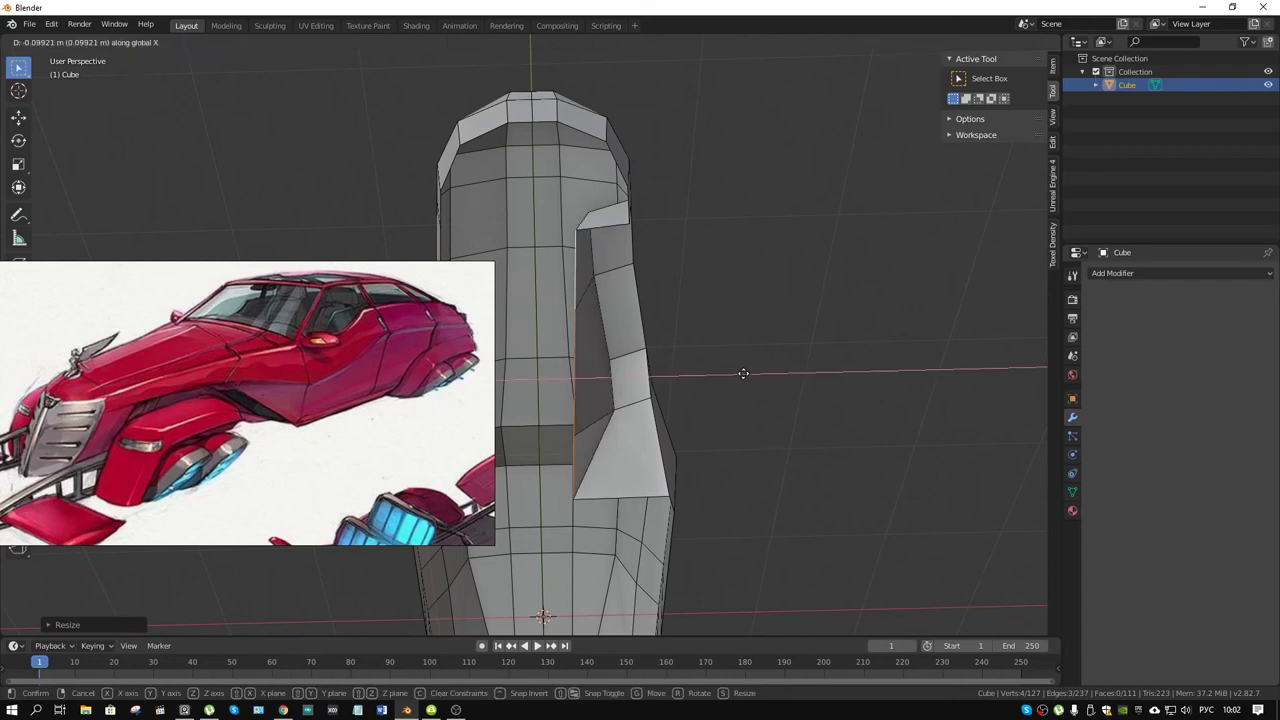
{"action": "left_click", "coordinate": [741, 372]}
{"action": "mouse_move", "coordinate": [741, 372]}
{"action": "middle_mouse_down"}
{"action": "mouse_move", "coordinate": [577, 388]}
{"action": "mouse_move", "coordinate": [844, 329]}
{"action": "mouse_move", "coordinate": [992, 341]}
{"action": "mouse_move", "coordinate": [718, 353]}
{"action": "mouse_move", "coordinate": [809, 323]}
{"action": "middle_mouse_up"}
- Reposition the rear corner vertices, one locked off X and one locked off Y
{"action": "key", "text": "1"}
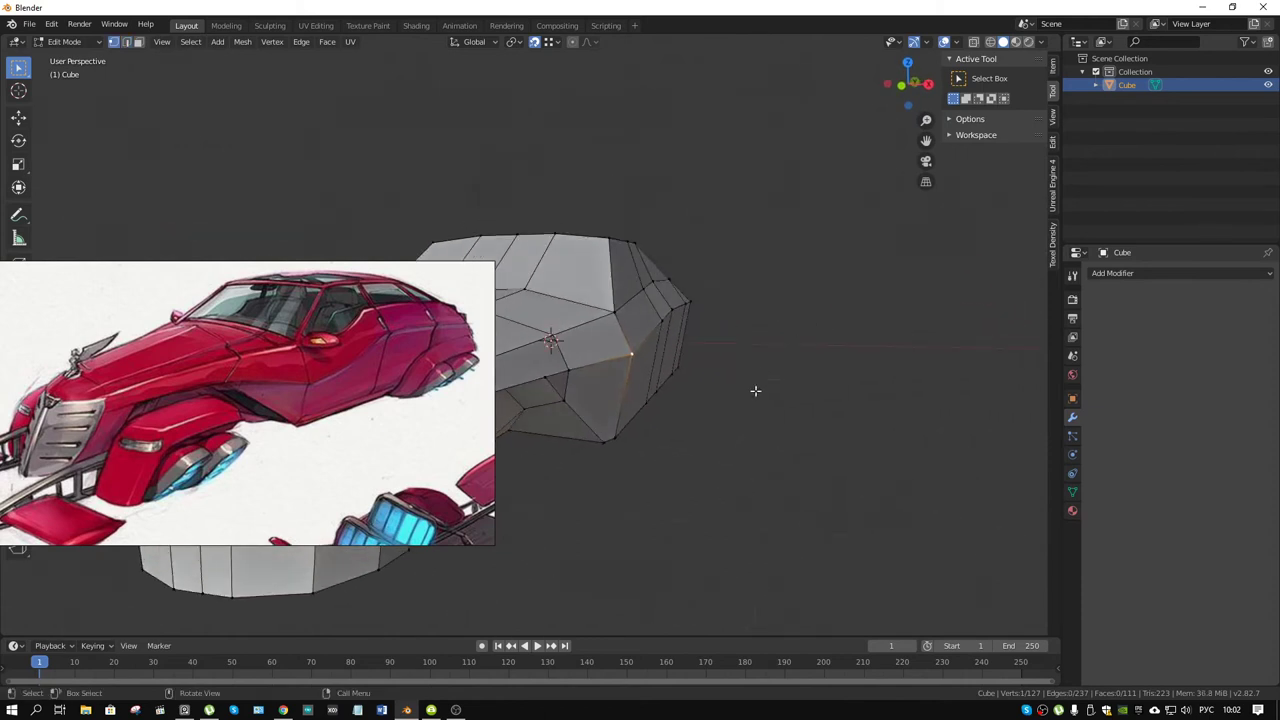
{"action": "key", "text": "g"}
{"action": "key", "text": "shift+x"}
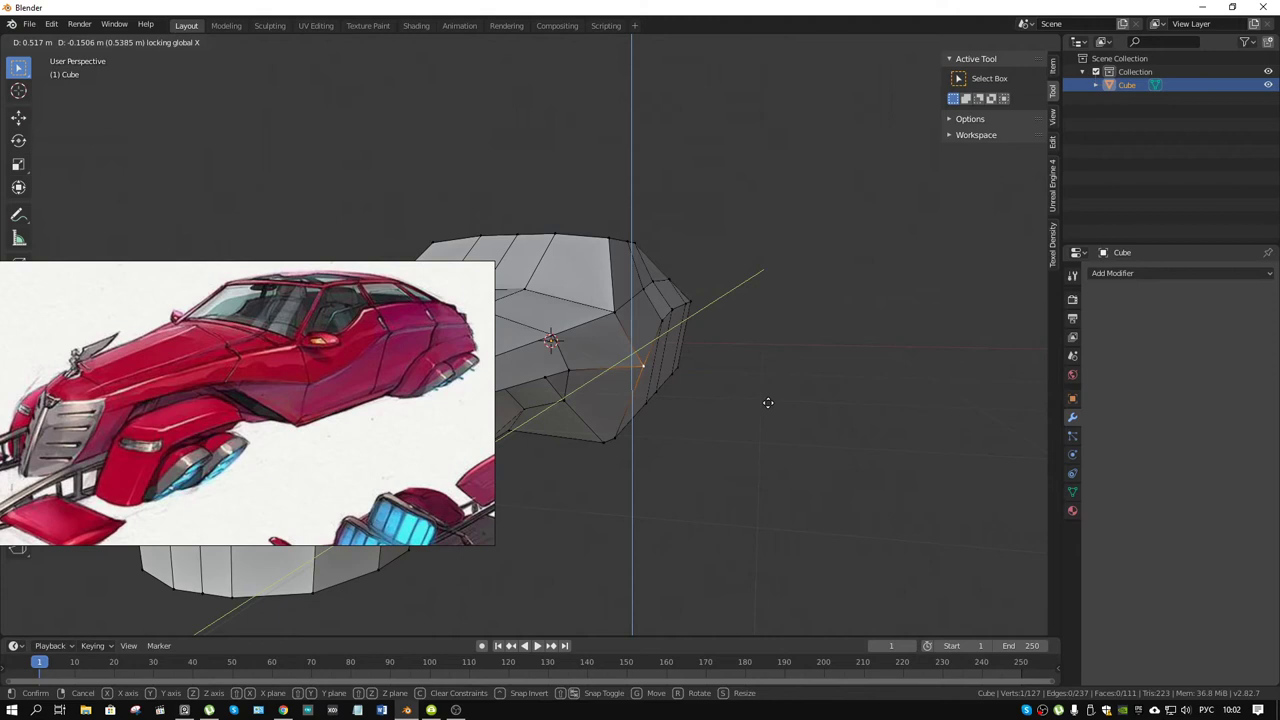
{"action": "left_click", "coordinate": [768, 402]}
{"action": "mouse_move", "coordinate": [768, 402]}
{"action": "middle_mouse_down"}
{"action": "mouse_move", "coordinate": [994, 363]}
{"action": "mouse_move", "coordinate": [903, 357]}
{"action": "mouse_move", "coordinate": [784, 438]}
{"action": "mouse_move", "coordinate": [693, 429]}
{"action": "mouse_move", "coordinate": [760, 423]}
{"action": "mouse_move", "coordinate": [866, 386]}
{"action": "mouse_move", "coordinate": [709, 392]}
{"action": "middle_mouse_up"}
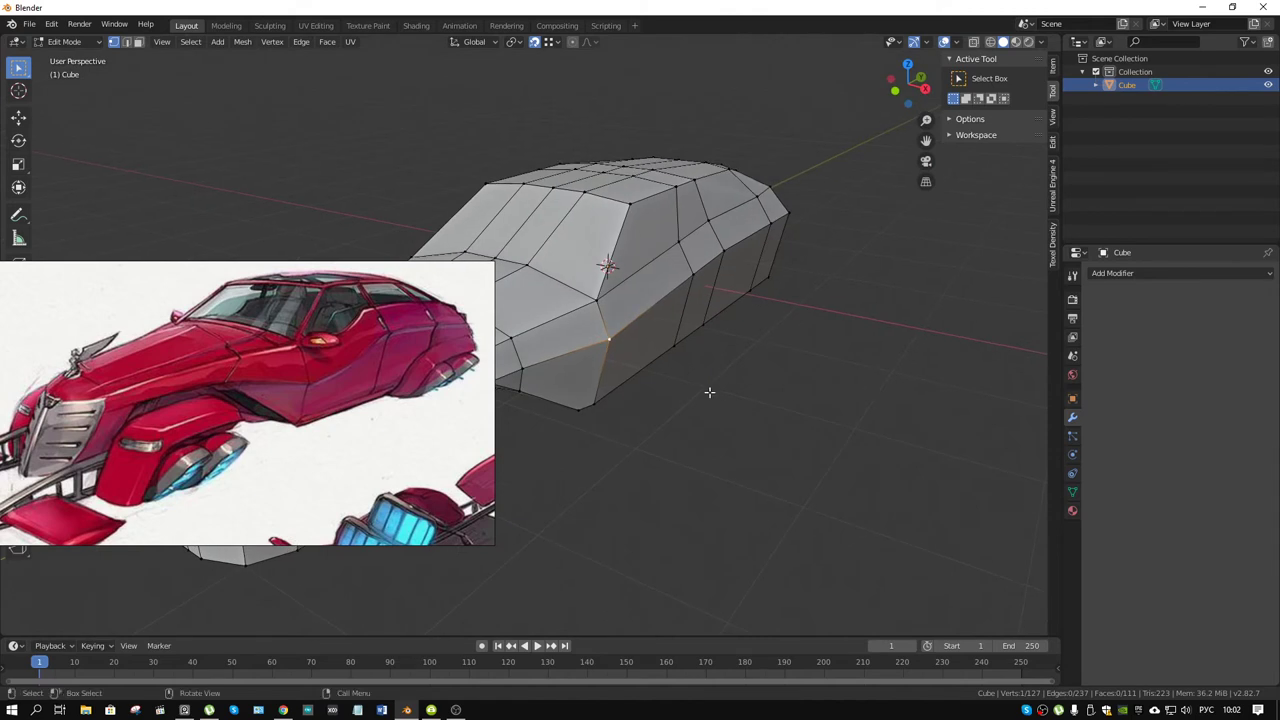
{"action": "key", "text": "g"}
{"action": "key", "text": "shift+y"}
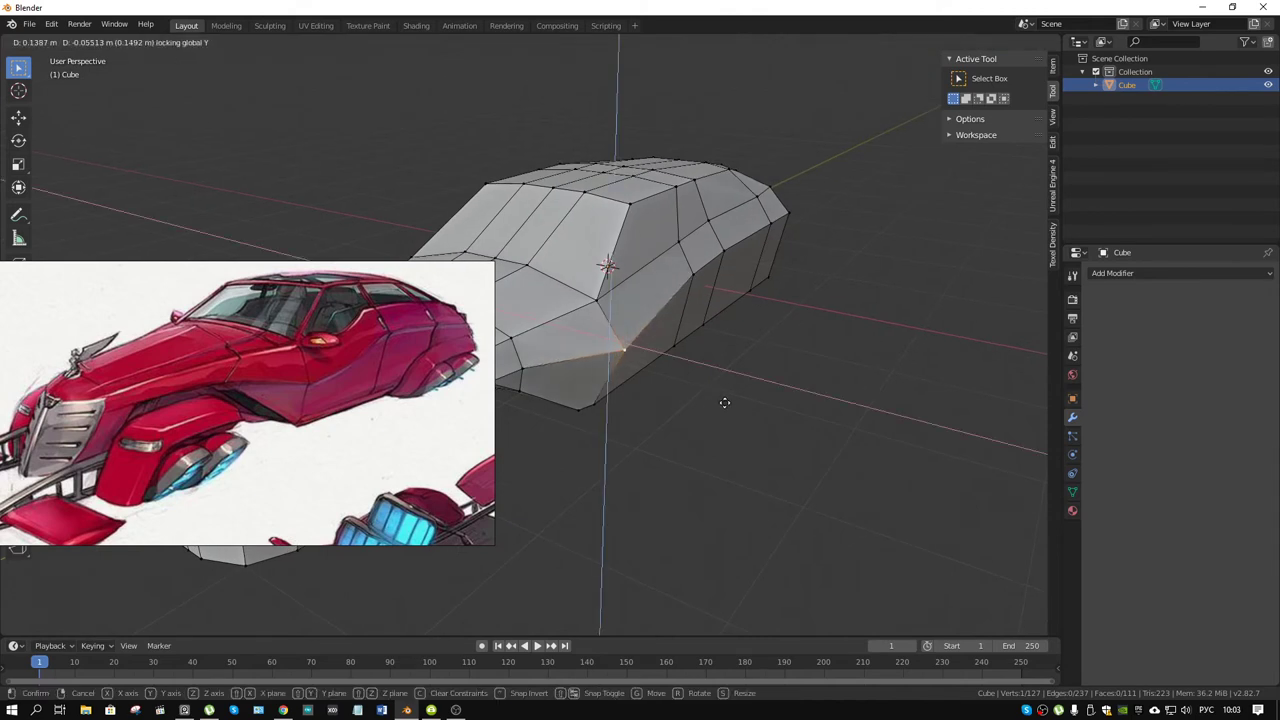
{"action": "left_click", "coordinate": [724, 402]}
{"action": "mouse_move", "coordinate": [691, 349]}
{"action": "middle_mouse_down"}
{"action": "mouse_move", "coordinate": [714, 309]}
{"action": "mouse_move", "coordinate": [688, 332]}
{"action": "mouse_move", "coordinate": [752, 344]}
{"action": "mouse_move", "coordinate": [629, 400]}
{"action": "mouse_move", "coordinate": [569, 407]}
{"action": "mouse_move", "coordinate": [591, 414]}
{"action": "mouse_move", "coordinate": [724, 374]}
{"action": "middle_mouse_up"}
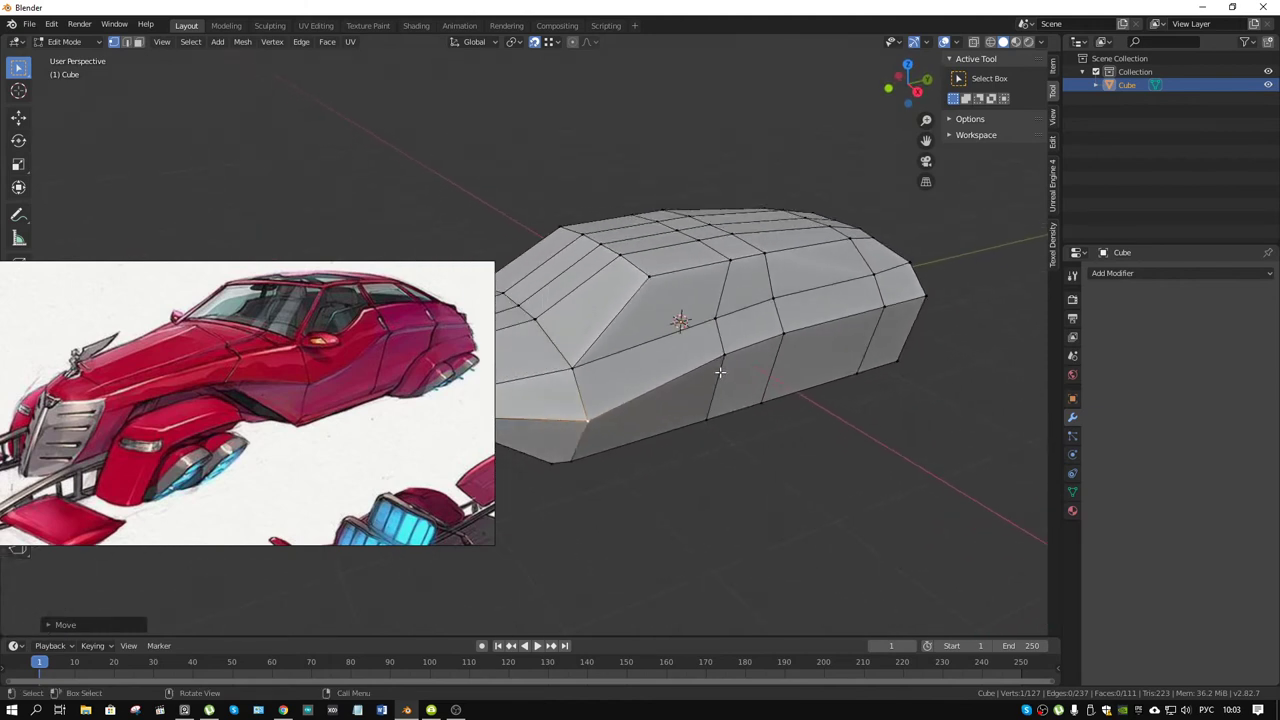
- Add a new edge loop across the car body with Ctrl+R
{"action": "key", "text": "ctrl+r"}
{"action": "left_click", "coordinate": [718, 362]}
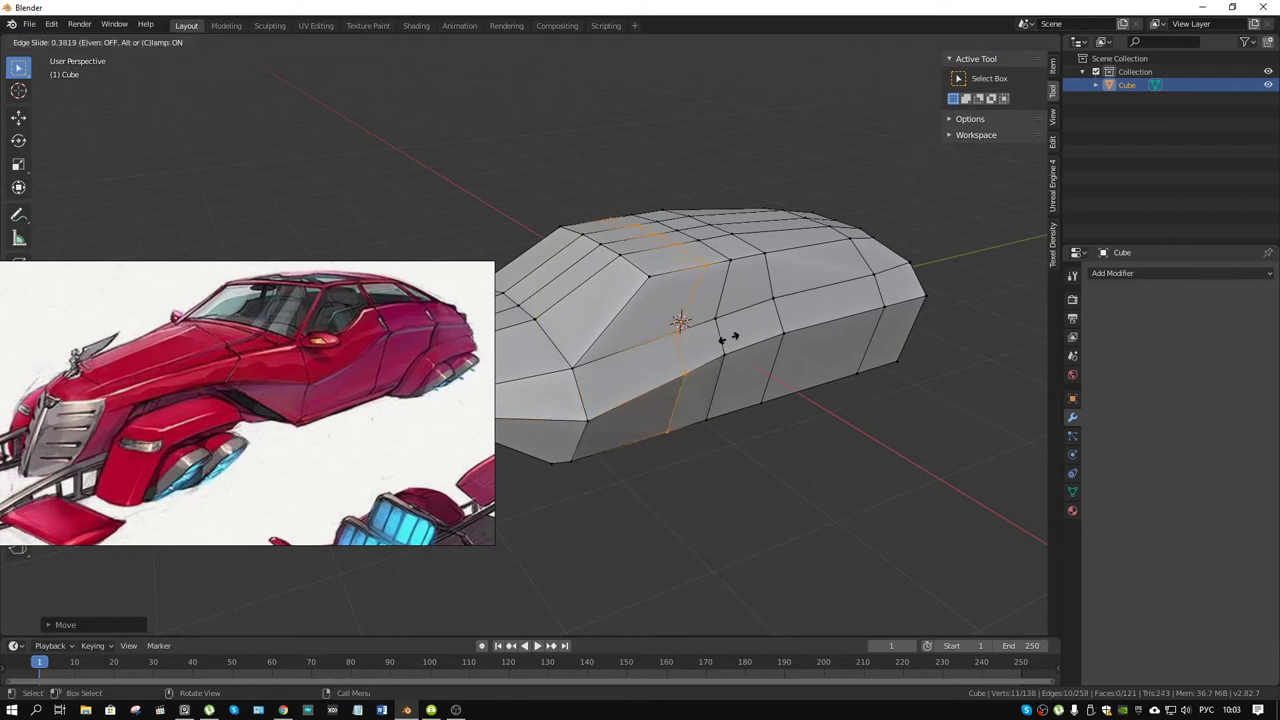
{"action": "left_click", "coordinate": [732, 336]}
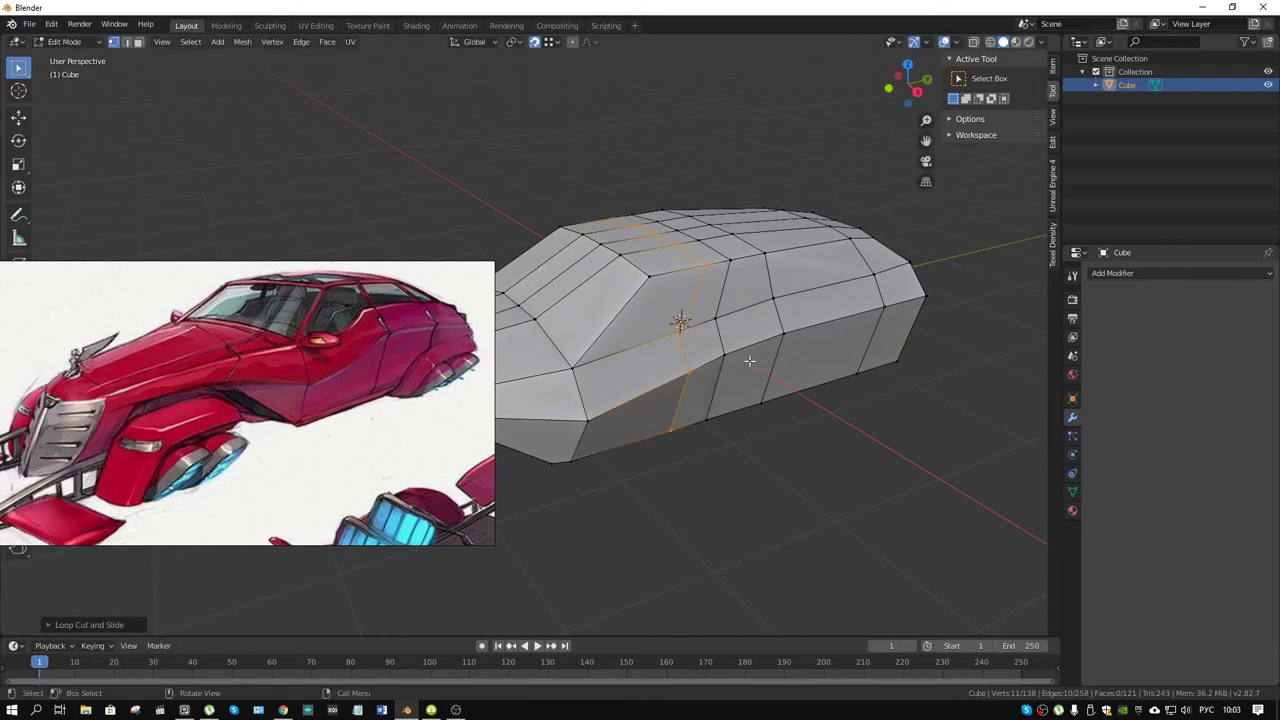
{"action": "mouse_move", "coordinate": [749, 360]}
{"action": "middle_mouse_down"}
{"action": "mouse_move", "coordinate": [740, 390]}
{"action": "mouse_move", "coordinate": [677, 383]}
{"action": "mouse_move", "coordinate": [705, 392]}
{"action": "middle_mouse_up"}
{"action": "scroll", "coordinate": [717, 403], "scroll_direction": "up", "scroll_amount": 1}
{"action": "scroll", "coordinate": [708, 398], "scroll_direction": "up", "scroll_amount": 1}
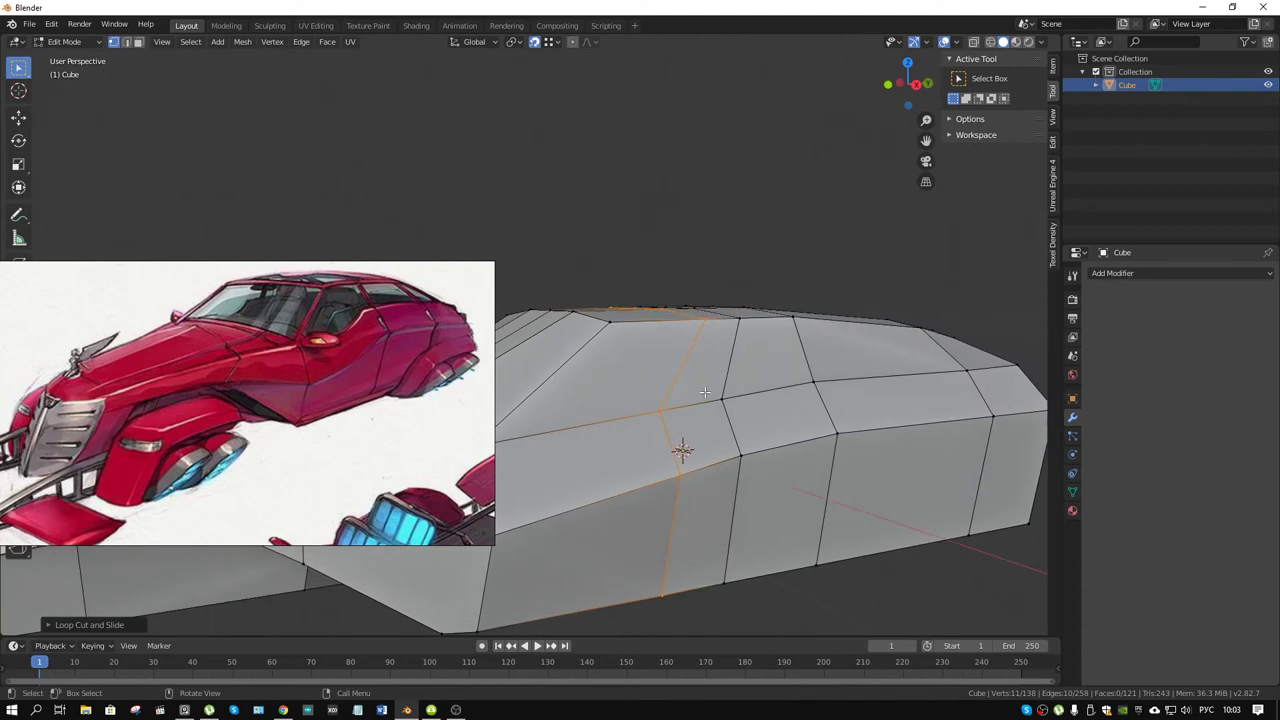
- Slide the roof vertices of the new loop along their edges to refine the roofline
{"action": "left_click", "coordinate": [660, 410]}
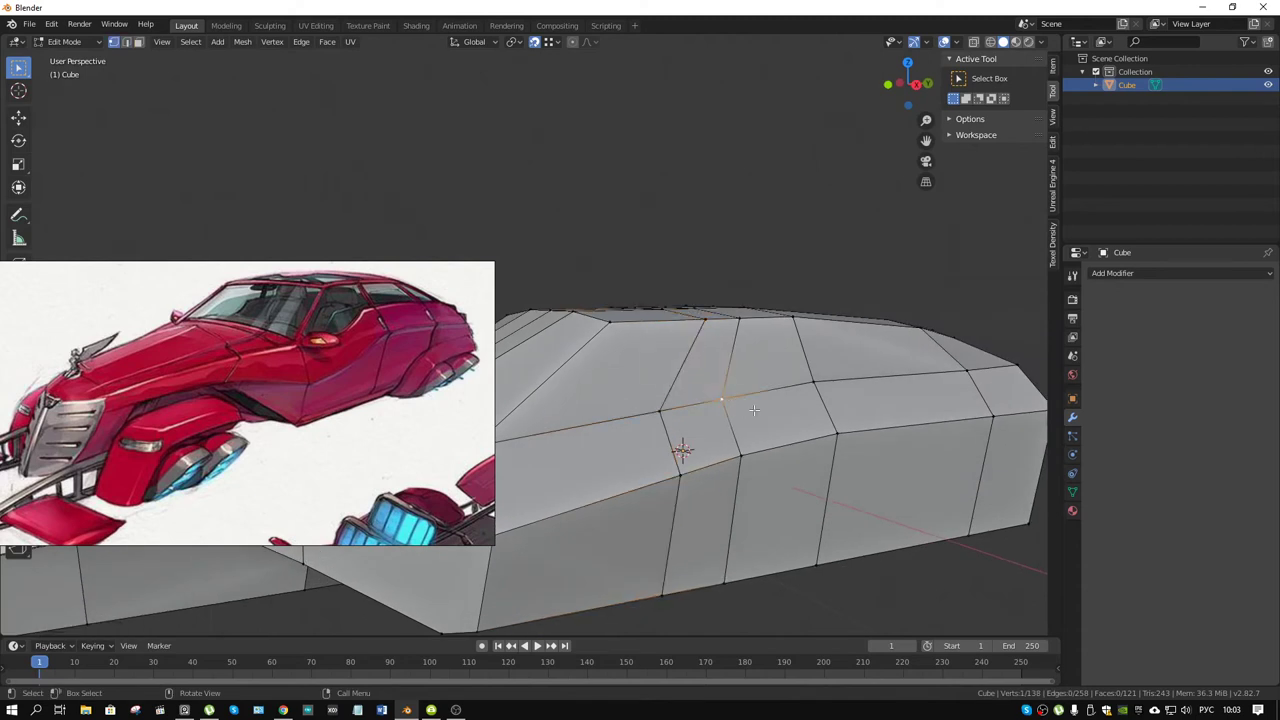
{"action": "middle_click_drag", "start_coordinate": [720, 400], "coordinate": [790, 405]}
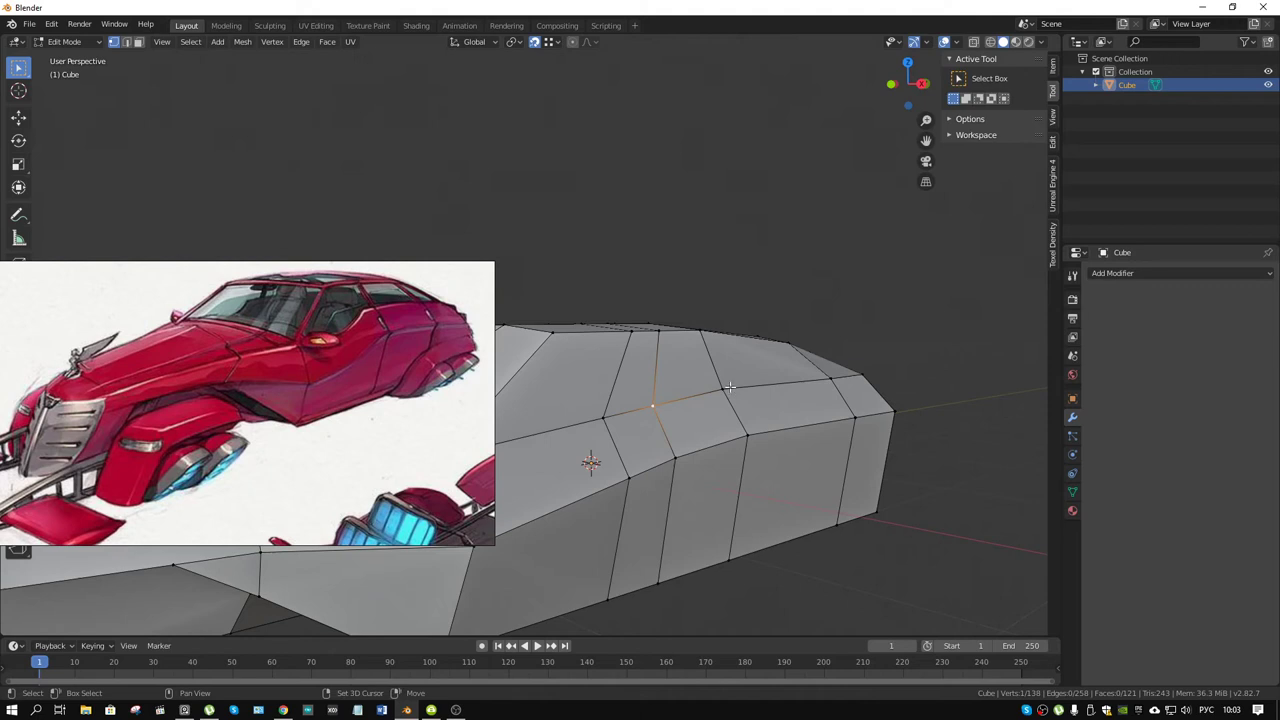
{"action": "key", "text": "g"}
{"action": "key", "text": "g"}
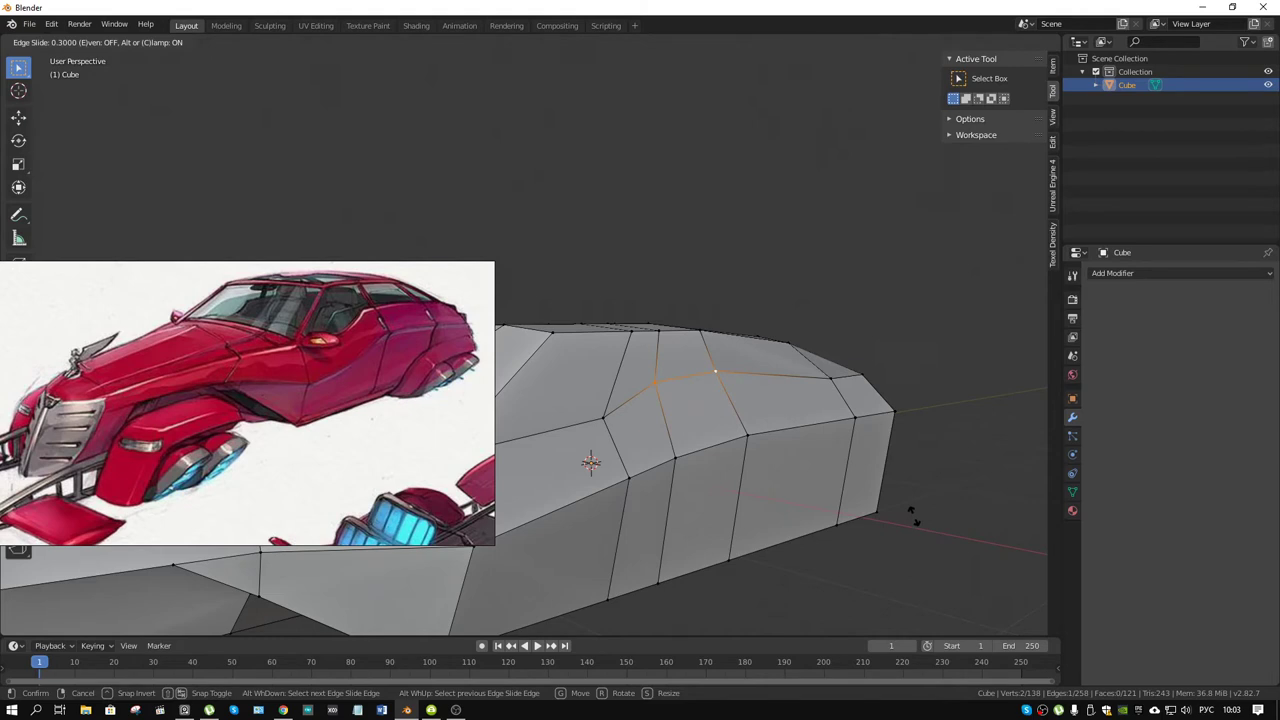
{"action": "left_click", "coordinate": [910, 511]}
{"action": "left_click", "coordinate": [833, 381]}
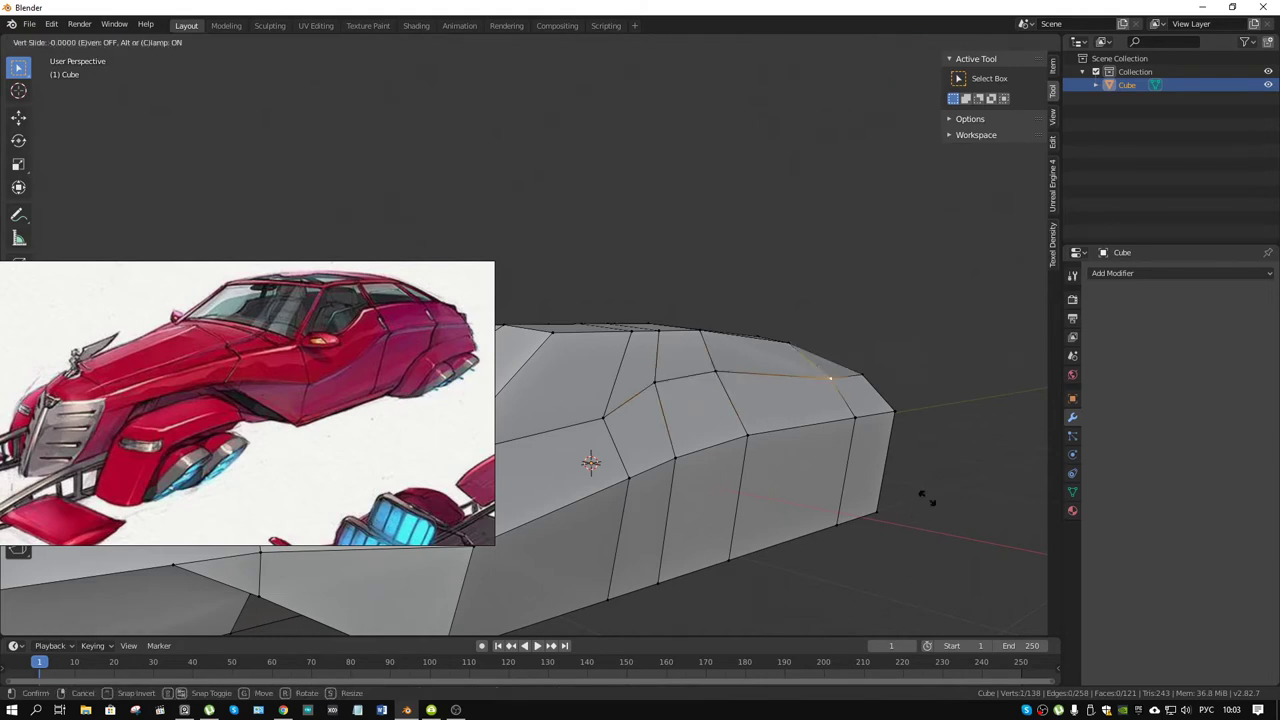
{"action": "key", "text": "g"}
{"action": "key", "text": "g"}
{"action": "left_click", "coordinate": [906, 487]}
{"action": "mouse_move", "coordinate": [716, 452]}
{"action": "middle_mouse_down"}
{"action": "mouse_move", "coordinate": [843, 436]}
{"action": "mouse_move", "coordinate": [826, 455]}
{"action": "mouse_move", "coordinate": [891, 466]}
{"action": "mouse_move", "coordinate": [791, 398]}
{"action": "middle_mouse_up"}
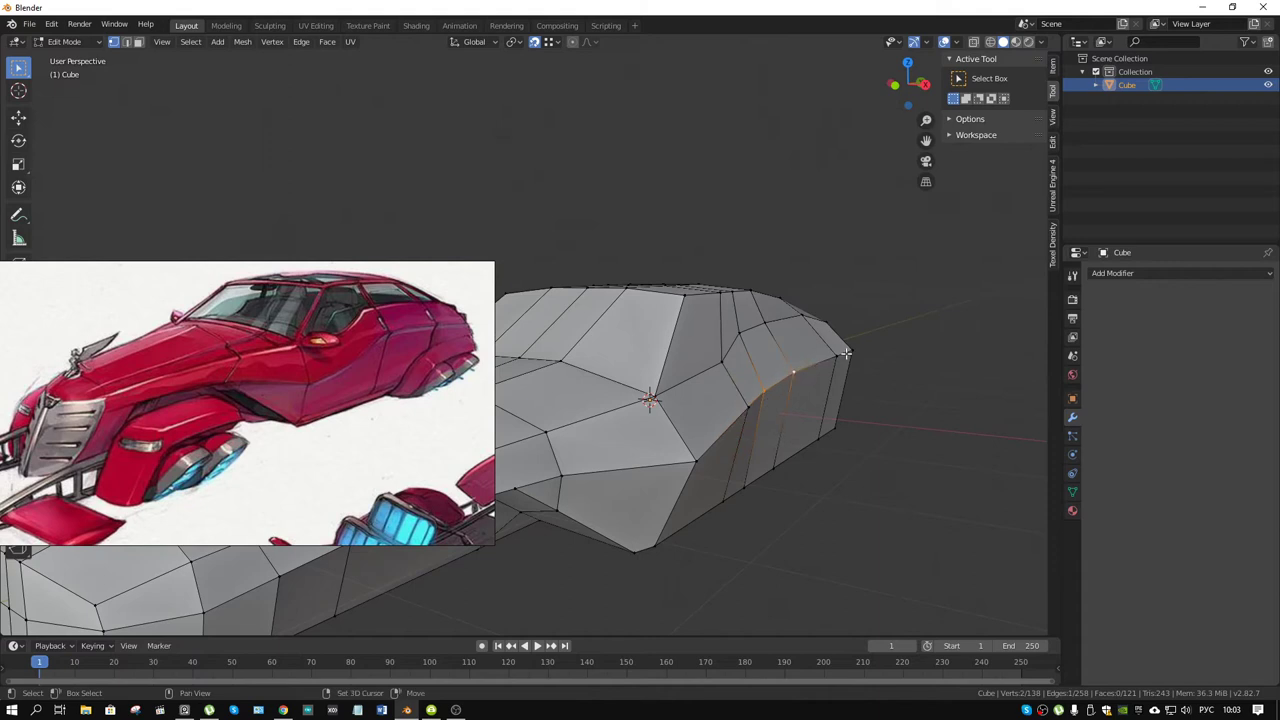
- Shift the rear edge vertices, keeping them fixed on Y
{"action": "middle_click_drag", "start_coordinate": [871, 425], "coordinate": [888, 425]}
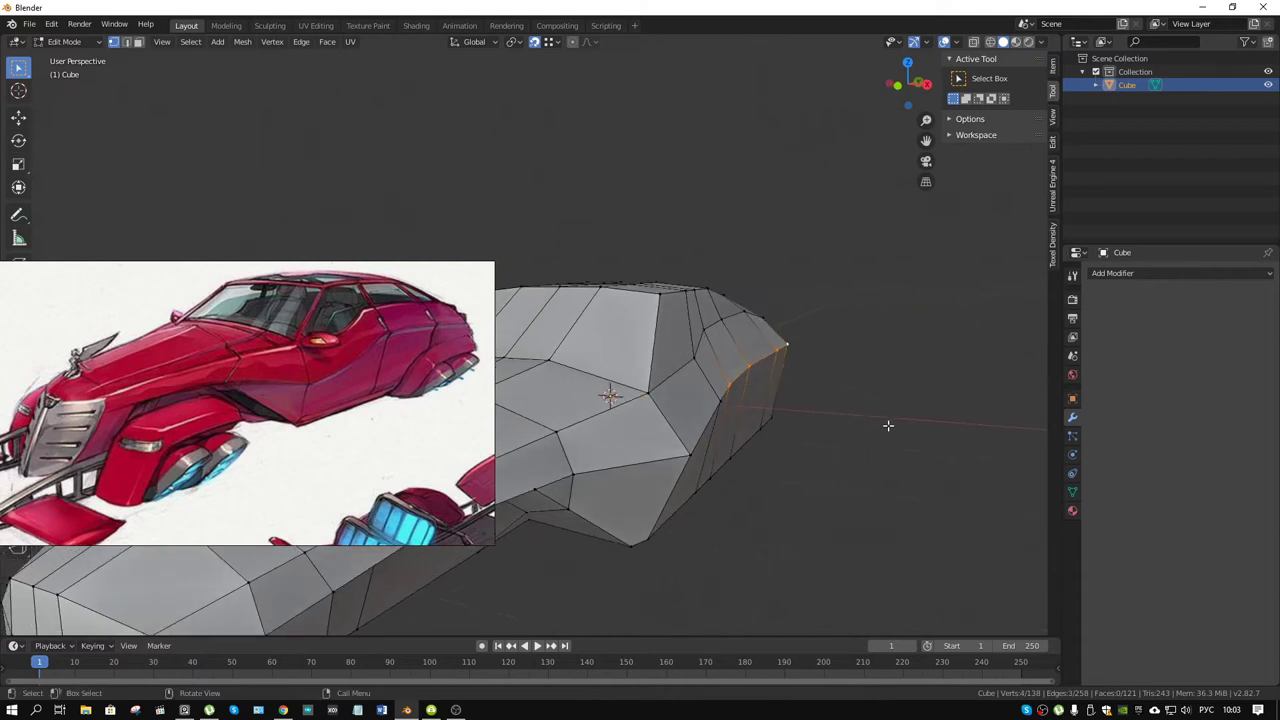
{"action": "key", "text": "g"}
{"action": "key", "text": "shift+y"}
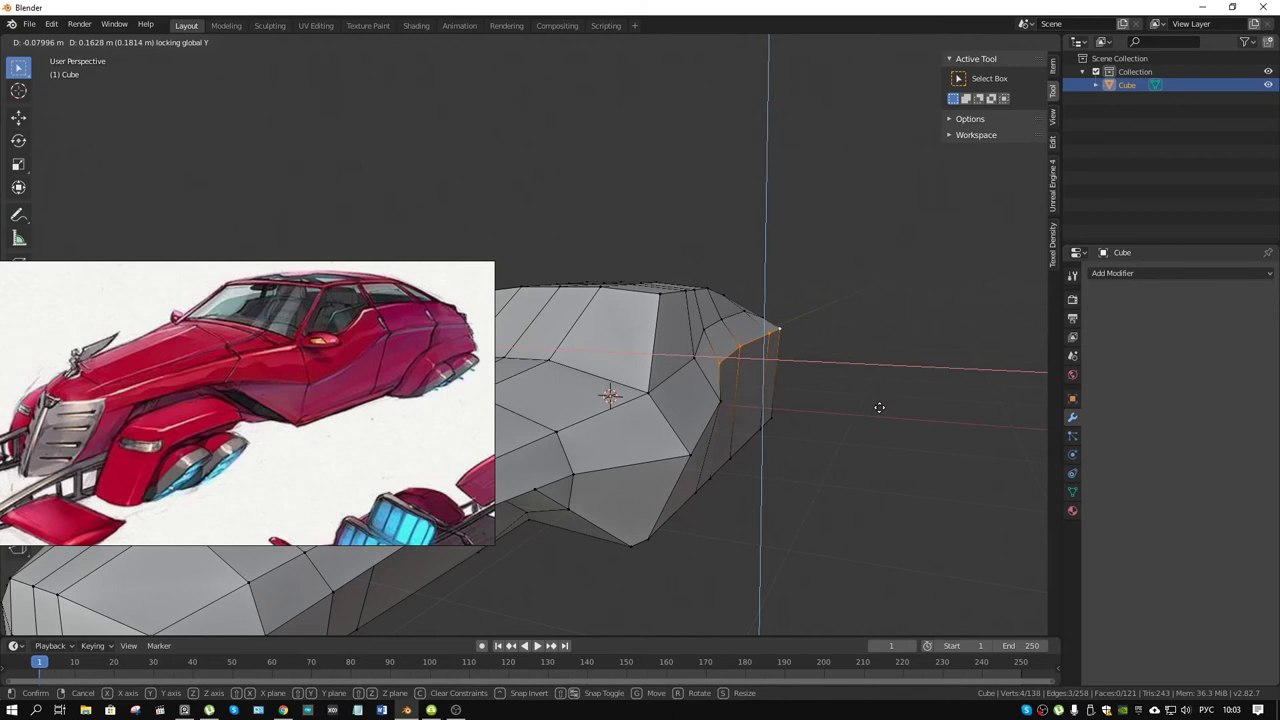
{"action": "left_click", "coordinate": [879, 407]}
{"action": "mouse_move", "coordinate": [877, 406]}
{"action": "middle_mouse_down"}
{"action": "mouse_move", "coordinate": [831, 441]}
{"action": "mouse_move", "coordinate": [826, 470]}
{"action": "mouse_move", "coordinate": [801, 430]}
{"action": "mouse_move", "coordinate": [740, 484]}
{"action": "middle_mouse_up"}
- Move the bottom notch vertex about 0.055 m along X
{"action": "left_click", "coordinate": [732, 440]}
{"action": "key", "text": "g"}
{"action": "key", "text": "x"}
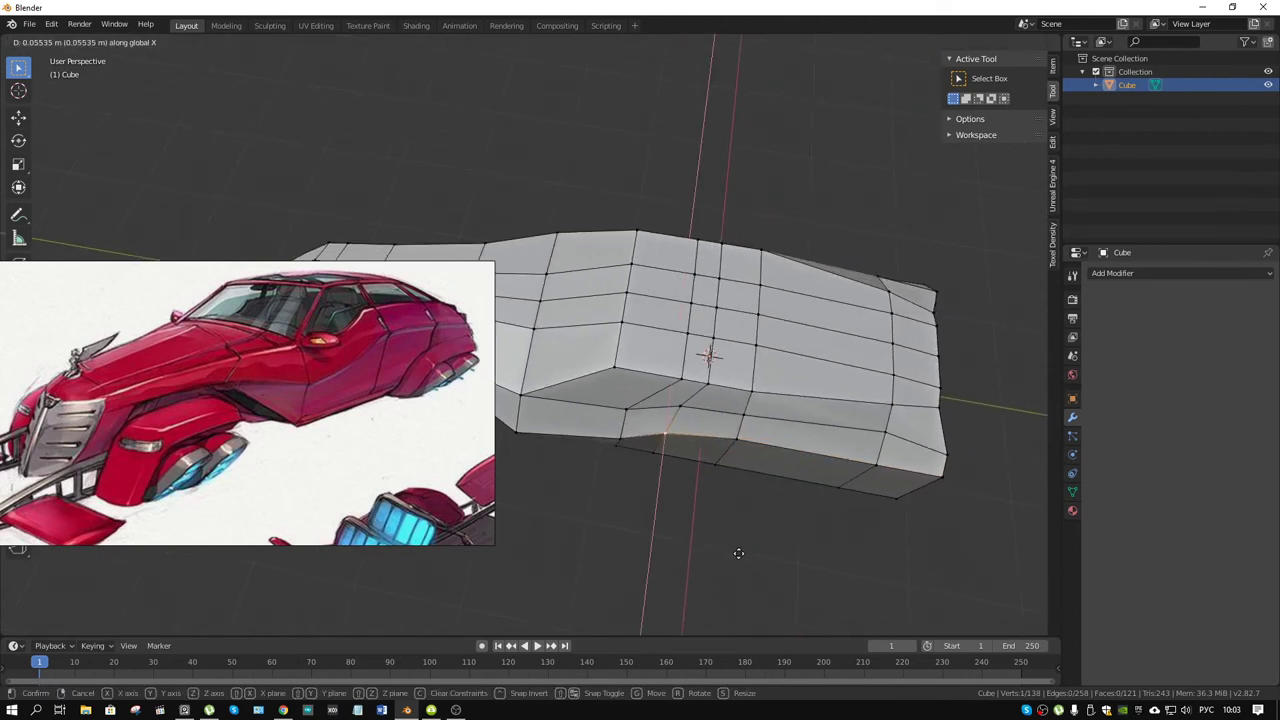
{"action": "left_click", "coordinate": [738, 554]}
{"action": "left_click", "coordinate": [740, 432]}
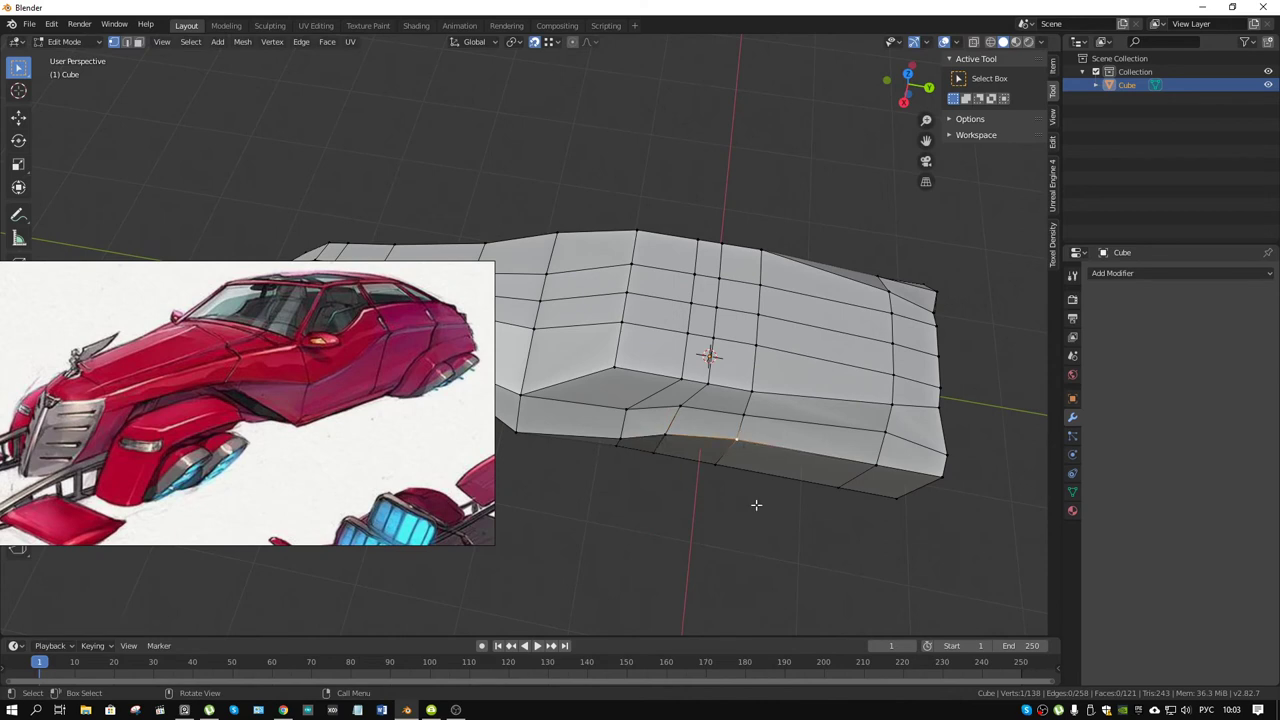
{"action": "mouse_move", "coordinate": [757, 506]}
{"action": "middle_mouse_down"}
{"action": "mouse_move", "coordinate": [749, 537]}
{"action": "mouse_move", "coordinate": [749, 517]}
{"action": "mouse_move", "coordinate": [843, 461]}
{"action": "mouse_move", "coordinate": [726, 461]}
{"action": "mouse_move", "coordinate": [860, 334]}
{"action": "mouse_move", "coordinate": [874, 354]}
{"action": "mouse_move", "coordinate": [872, 403]}
{"action": "mouse_move", "coordinate": [812, 350]}
{"action": "mouse_move", "coordinate": [790, 384]}
{"action": "middle_mouse_up"}
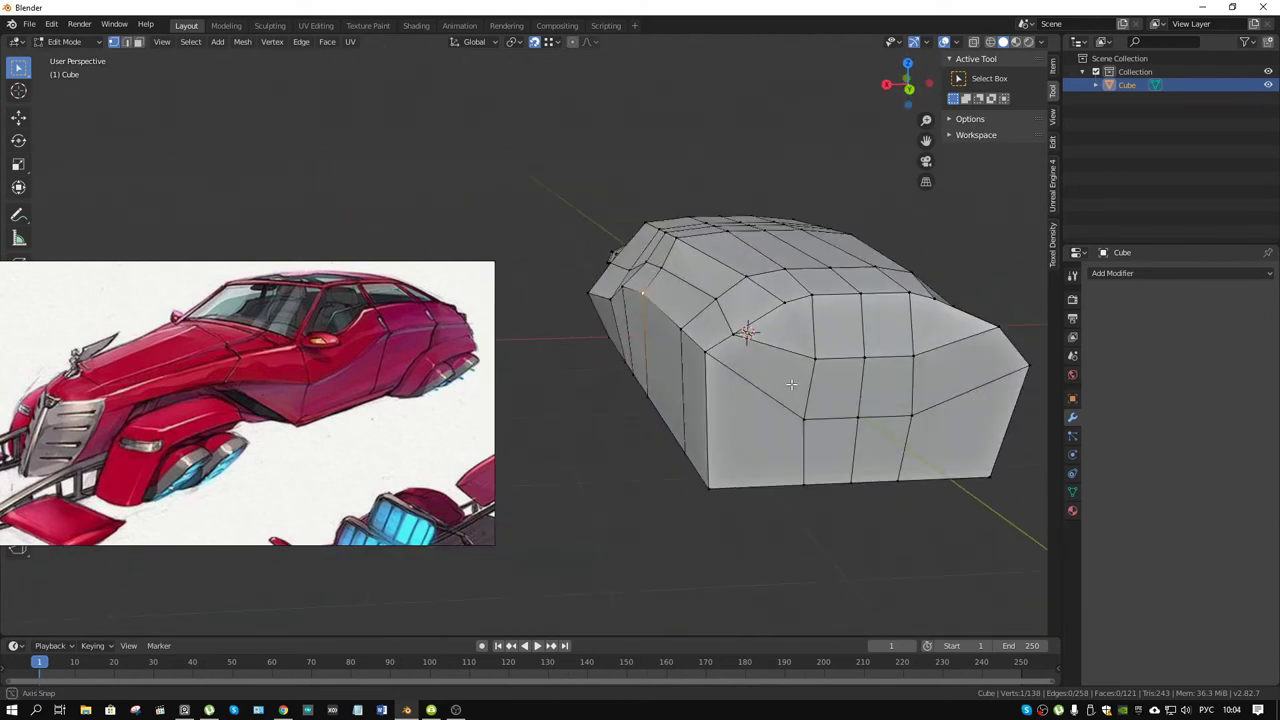
- Shift a lower side vertex about 0.051 m back along X
{"action": "mouse_move", "coordinate": [697, 465]}
{"action": "middle_mouse_down"}
{"action": "mouse_move", "coordinate": [758, 404]}
{"action": "mouse_move", "coordinate": [740, 423]}
{"action": "mouse_move", "coordinate": [692, 401]}
{"action": "middle_mouse_up"}
{"action": "middle_click_drag", "start_coordinate": [752, 445], "coordinate": [729, 451]}
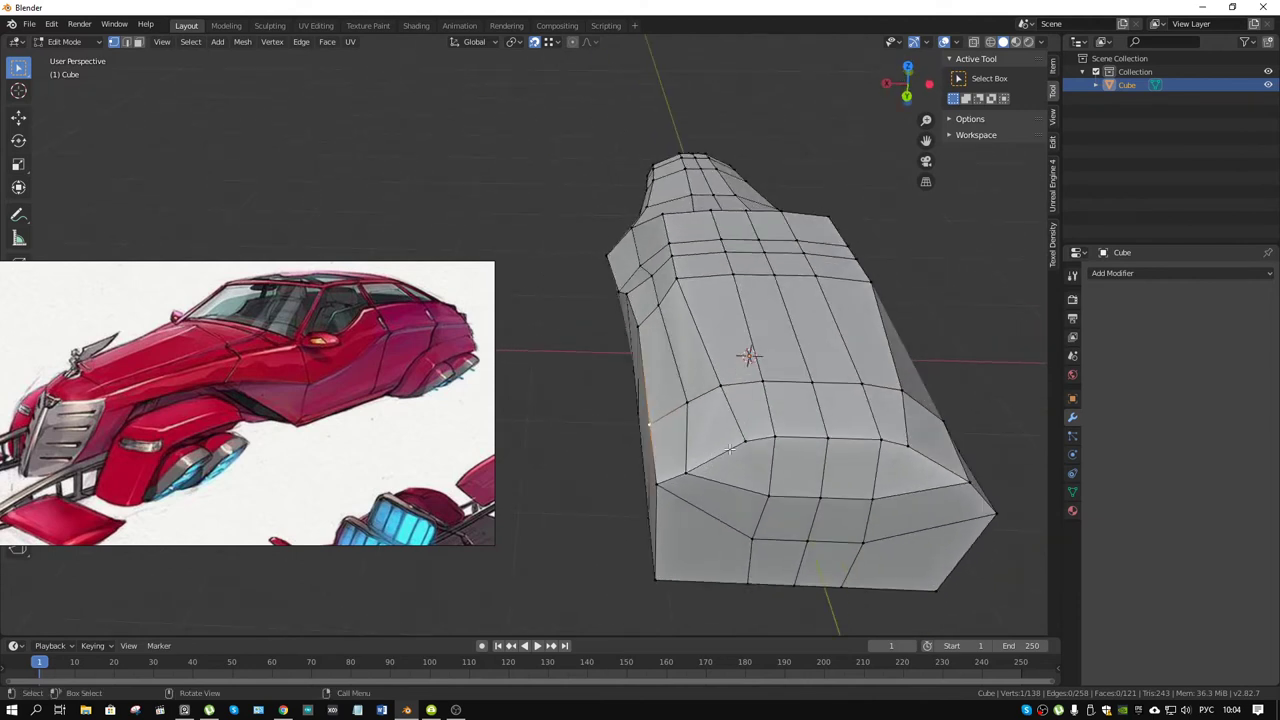
{"action": "key", "text": "x"}
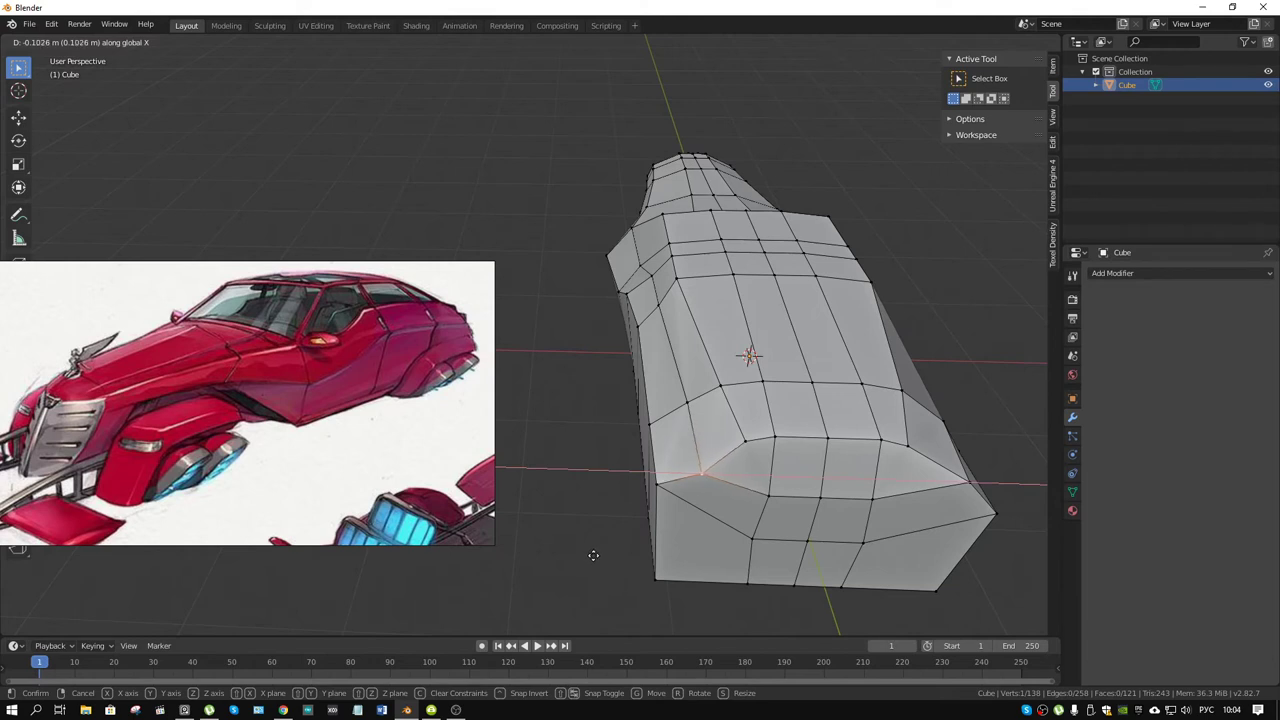
{"action": "left_click", "coordinate": [595, 554]}
{"action": "mouse_move", "coordinate": [644, 498]}
{"action": "middle_mouse_down"}
{"action": "mouse_move", "coordinate": [706, 423]}
{"action": "mouse_move", "coordinate": [661, 417]}
{"action": "mouse_move", "coordinate": [548, 534]}
{"action": "mouse_move", "coordinate": [651, 400]}
{"action": "mouse_move", "coordinate": [603, 463]}
{"action": "middle_mouse_up"}
- Pull an edge on the body's left side inward along X in two moves
{"action": "left_click", "coordinate": [660, 404]}
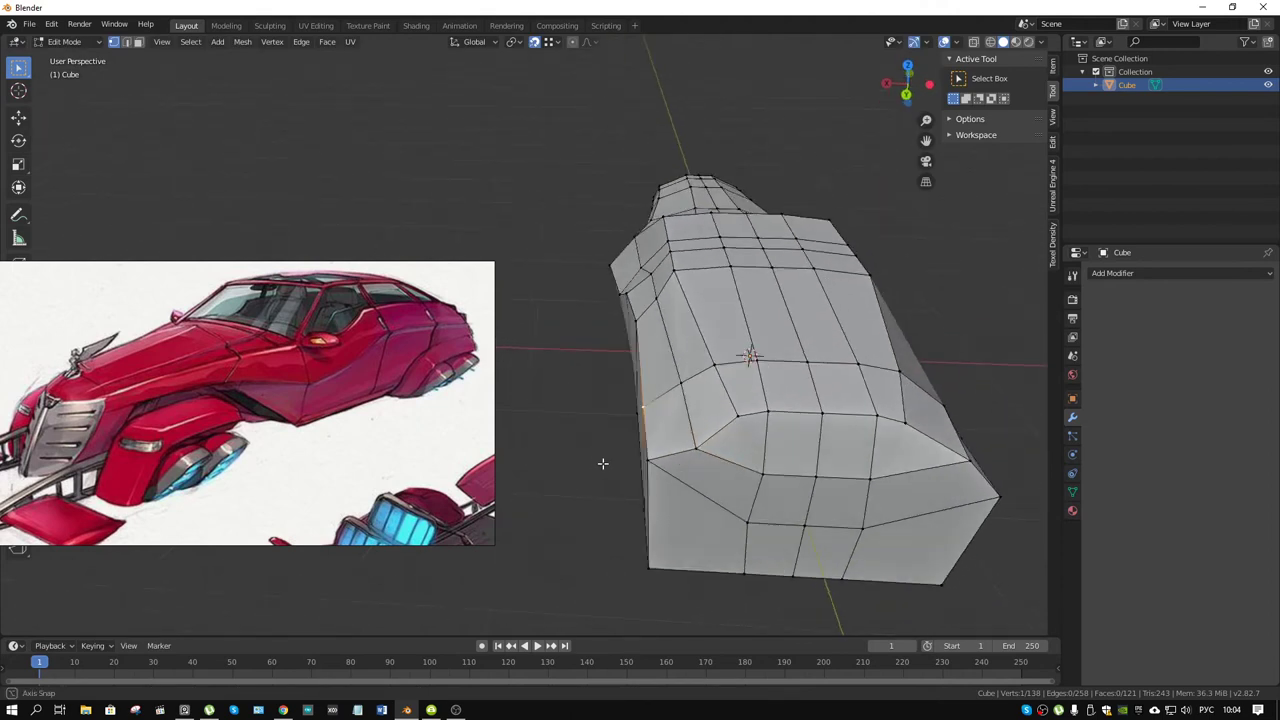
{"action": "key", "text": "g"}
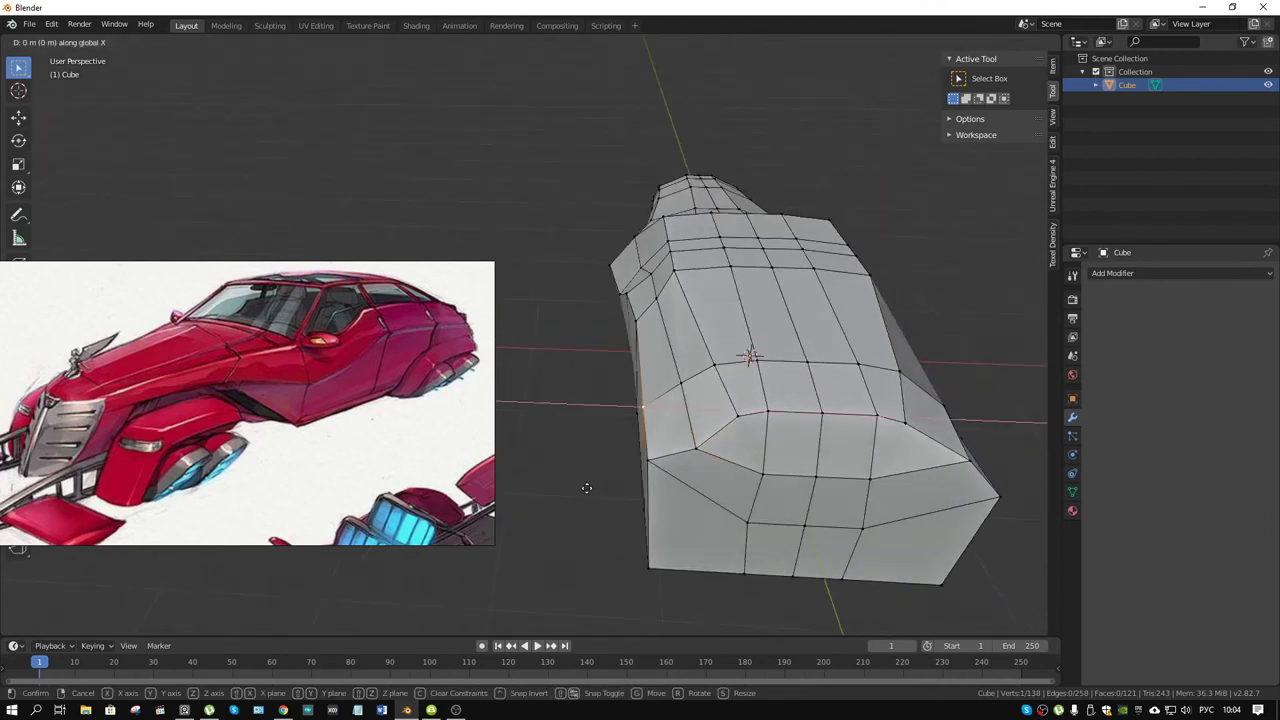
{"action": "key", "text": "x"}
{"action": "left_click", "coordinate": [593, 488]}
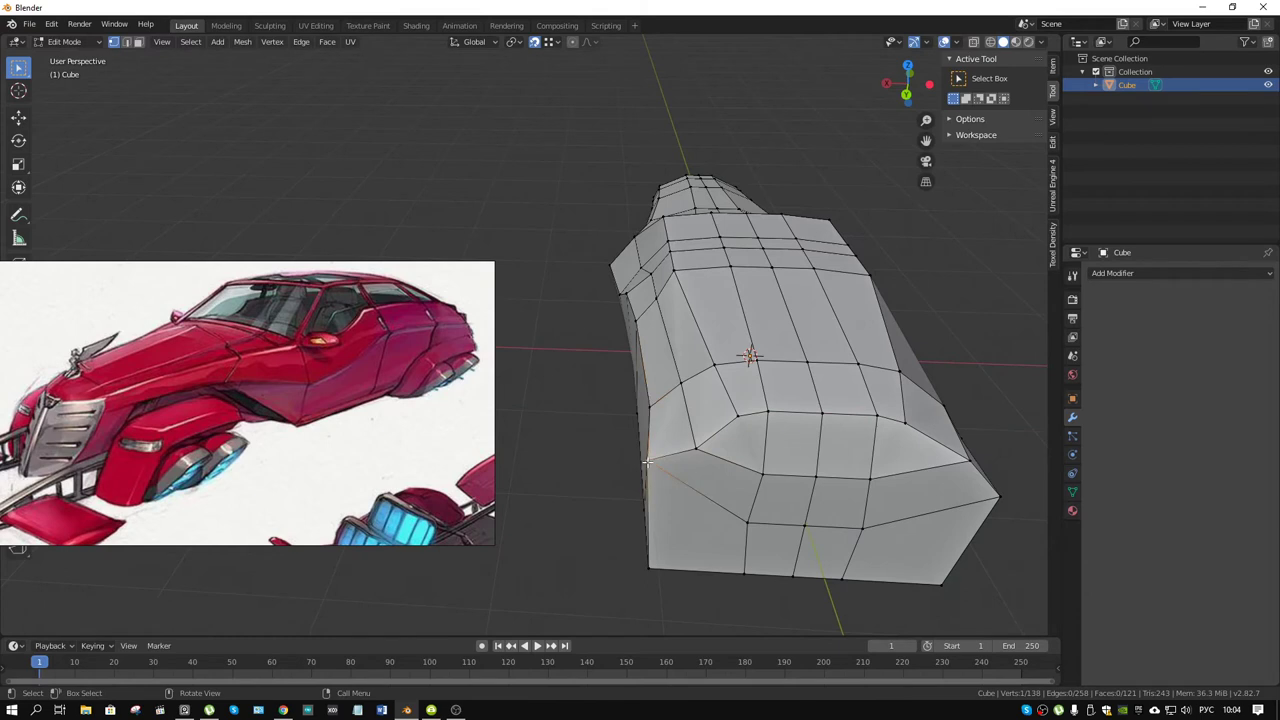
{"action": "key", "text": "g"}
{"action": "key", "text": "x"}
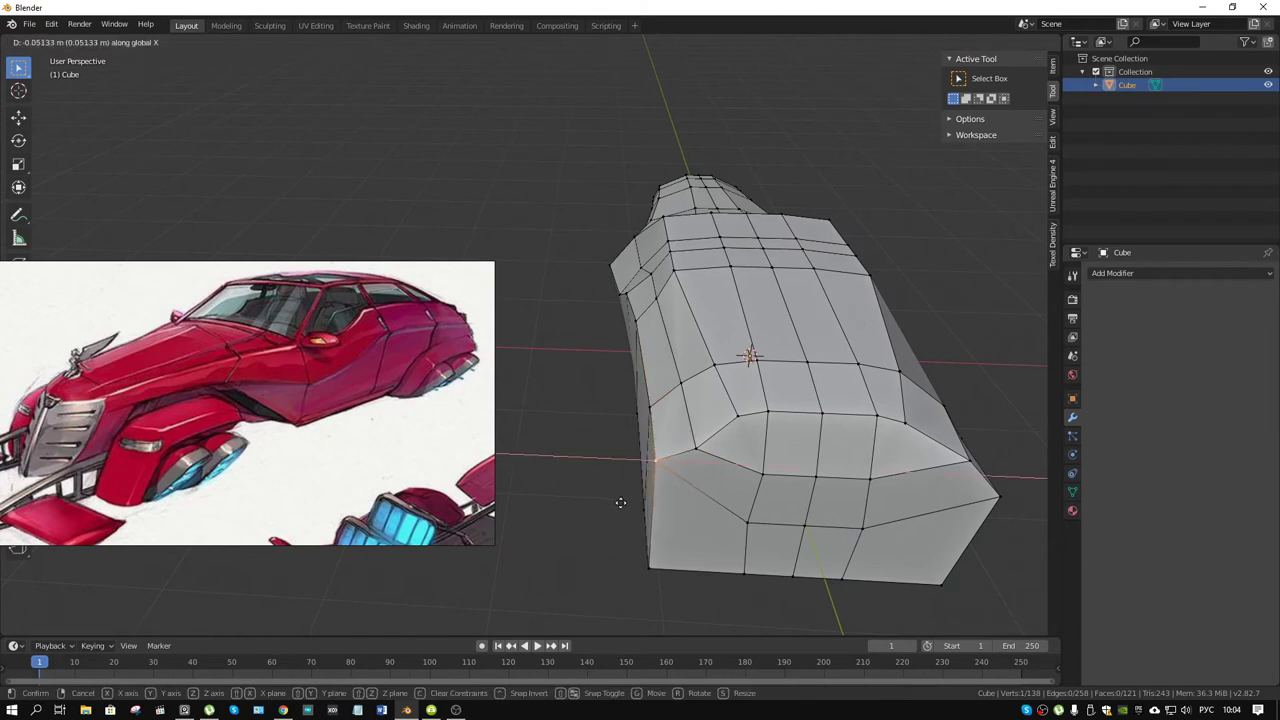
{"action": "left_click", "coordinate": [620, 502]}
{"action": "mouse_move", "coordinate": [616, 450]}
{"action": "middle_mouse_down"}
{"action": "mouse_move", "coordinate": [526, 380]}
{"action": "mouse_move", "coordinate": [829, 431]}
{"action": "mouse_move", "coordinate": [899, 384]}
{"action": "mouse_move", "coordinate": [806, 284]}
{"action": "mouse_move", "coordinate": [886, 271]}
{"action": "mouse_move", "coordinate": [646, 339]}
{"action": "mouse_move", "coordinate": [640, 440]}
{"action": "middle_mouse_up"}
- Orbit and zoom around the car's rear to compare it with the side, front and top blueprint sketches
{"action": "scroll", "coordinate": [580, 300], "scroll_direction": "up", "scroll_amount": 2}
{"action": "scroll", "coordinate": [780, 320], "scroll_direction": "up", "scroll_amount": 2}
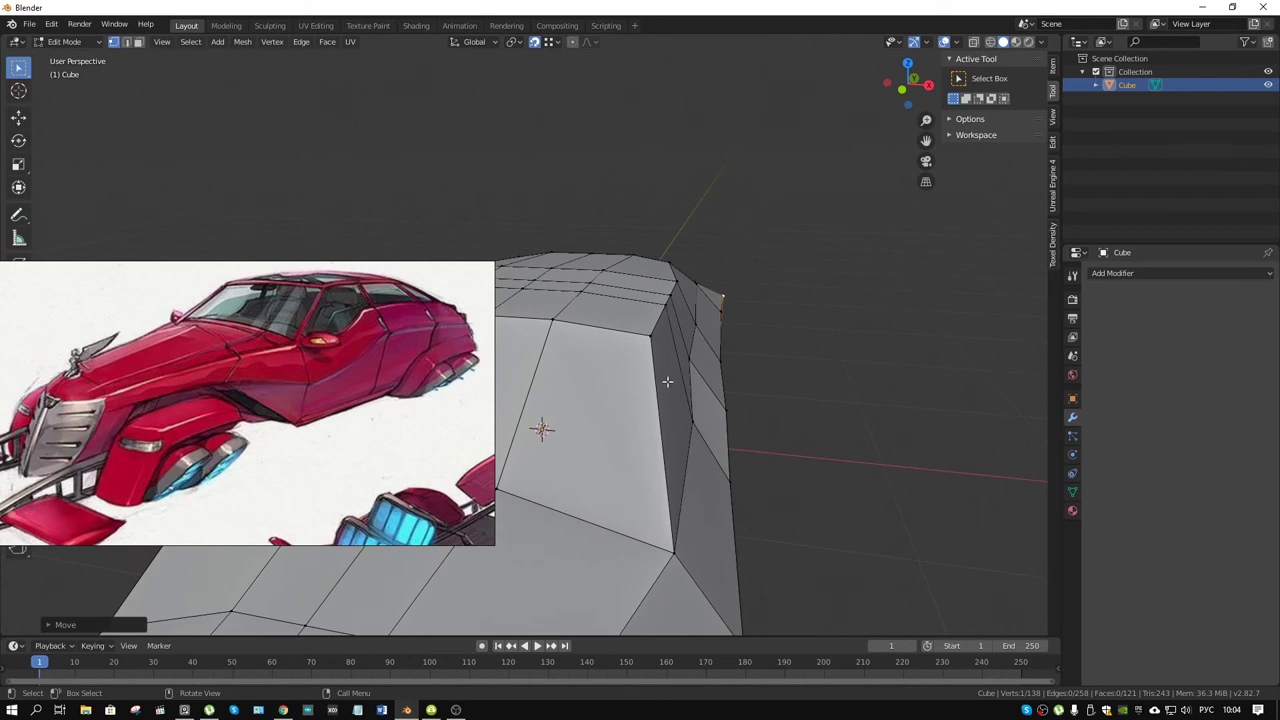
{"action": "scroll", "coordinate": [680, 395], "scroll_direction": "down", "scroll_amount": 2}
{"action": "mouse_move", "coordinate": [692, 404]}
{"action": "middle_mouse_down"}
{"action": "mouse_move", "coordinate": [643, 349]}
{"action": "mouse_move", "coordinate": [700, 390]}
{"action": "mouse_move", "coordinate": [608, 391]}
{"action": "mouse_move", "coordinate": [831, 366]}
{"action": "mouse_move", "coordinate": [731, 383]}
{"action": "mouse_move", "coordinate": [535, 376]}
{"action": "mouse_move", "coordinate": [749, 363]}
{"action": "mouse_move", "coordinate": [886, 329]}
{"action": "mouse_move", "coordinate": [897, 438]}
{"action": "middle_mouse_up"}
{"action": "scroll", "coordinate": [708, 398], "scroll_direction": "down", "scroll_amount": 2}
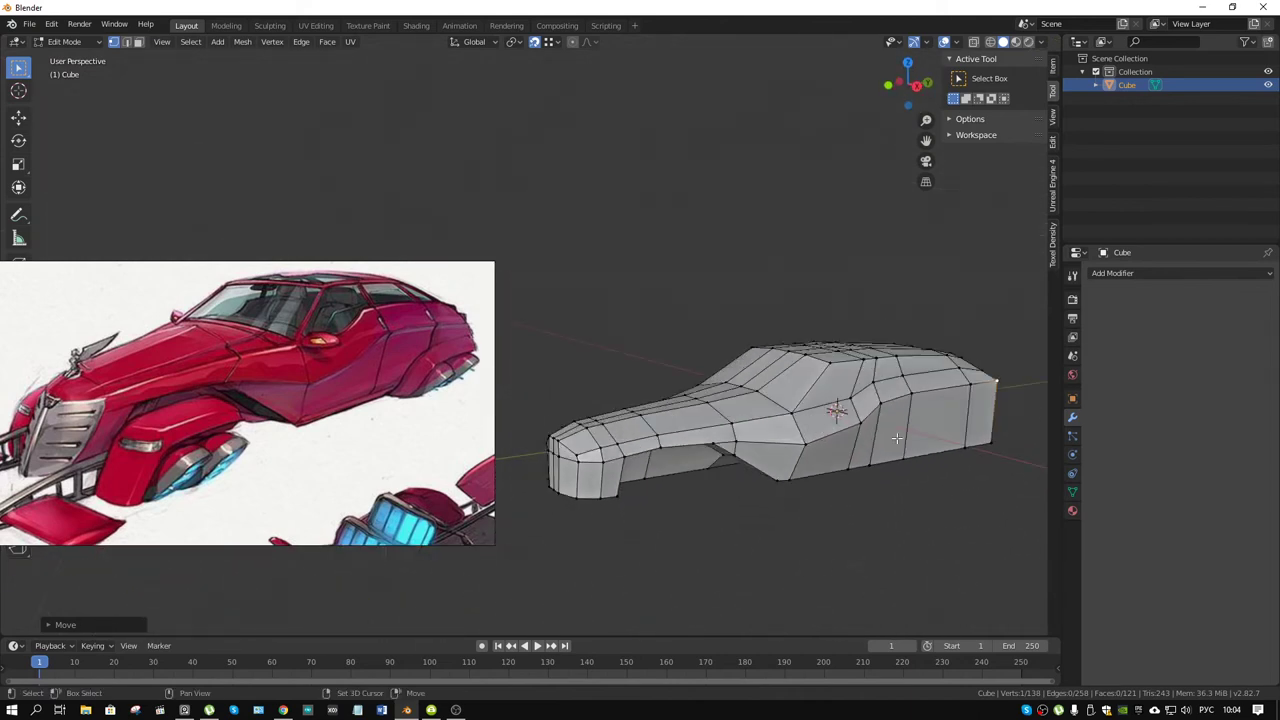
{"action": "scroll", "coordinate": [897, 438], "scroll_direction": "up", "scroll_amount": 2}
{"action": "scroll", "coordinate": [850, 415], "scroll_direction": "up", "scroll_amount": 2}
{"action": "scroll", "coordinate": [736, 355], "scroll_direction": "up", "scroll_amount": 1}
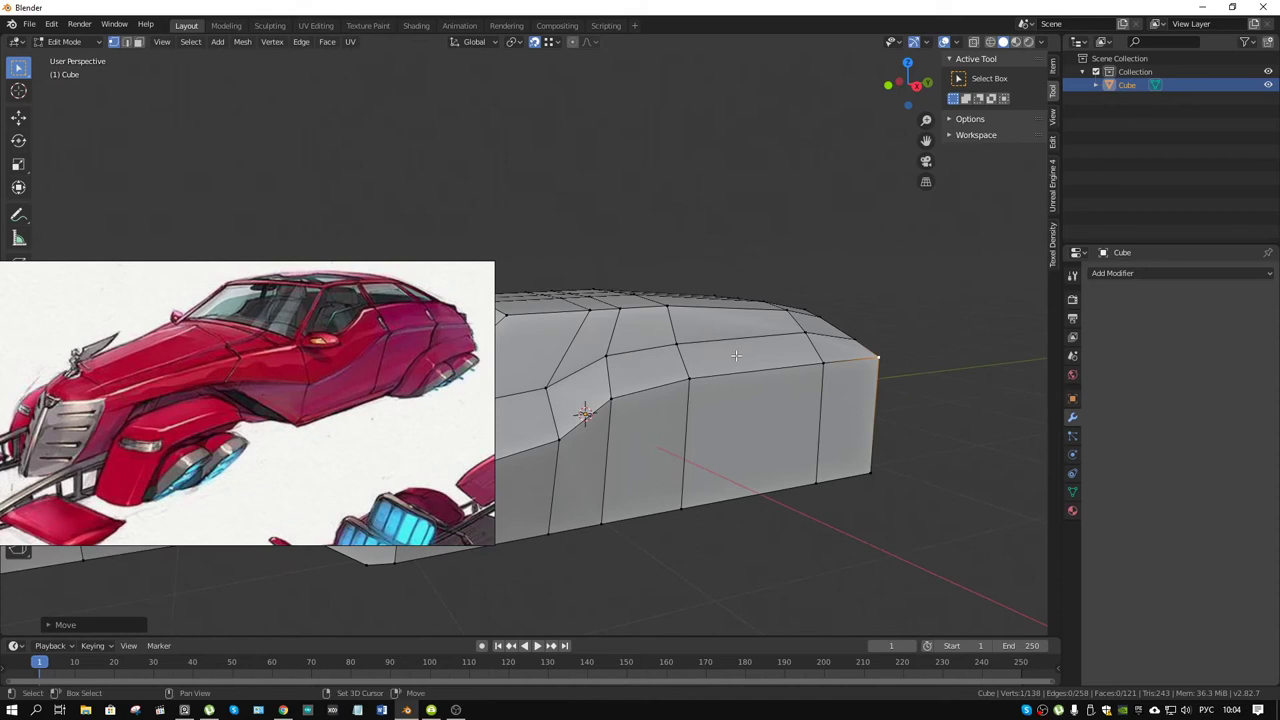
{"action": "scroll", "coordinate": [357, 381], "scroll_direction": "down", "scroll_amount": 3}
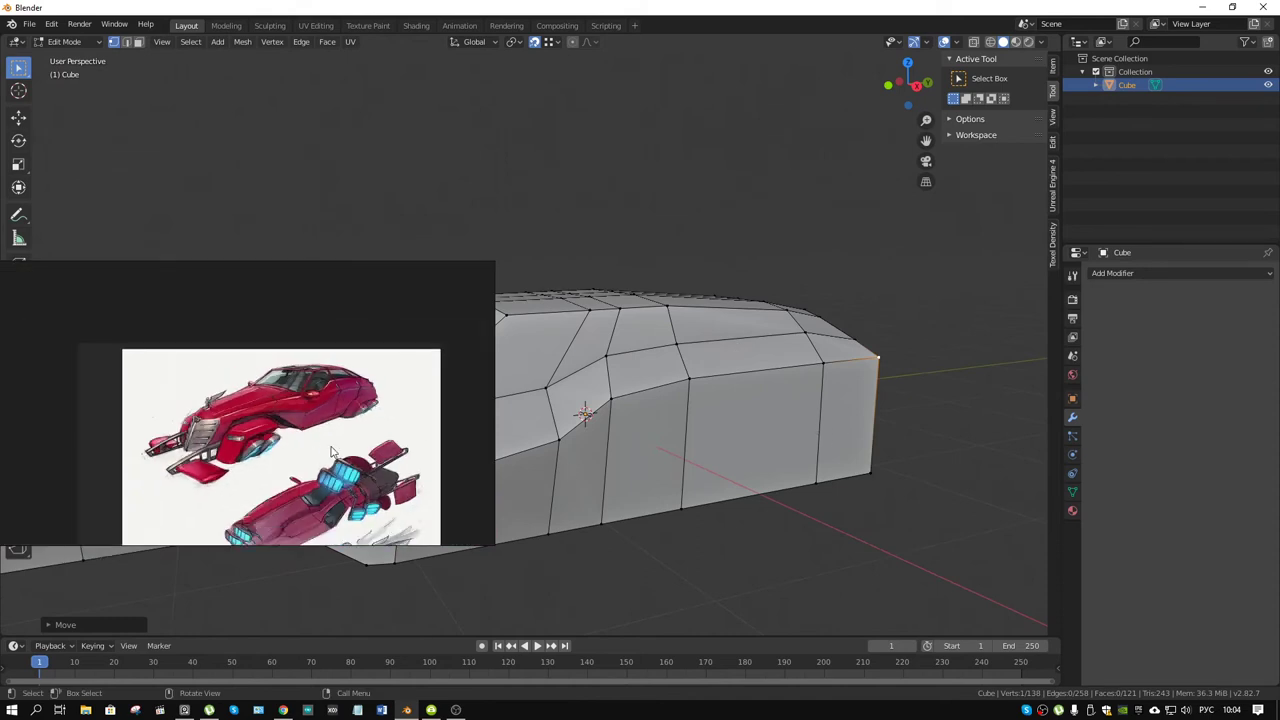
{"action": "scroll", "coordinate": [357, 381], "scroll_direction": "up", "scroll_amount": 3}
{"action": "scroll", "coordinate": [357, 381], "scroll_direction": "up", "scroll_amount": 3}
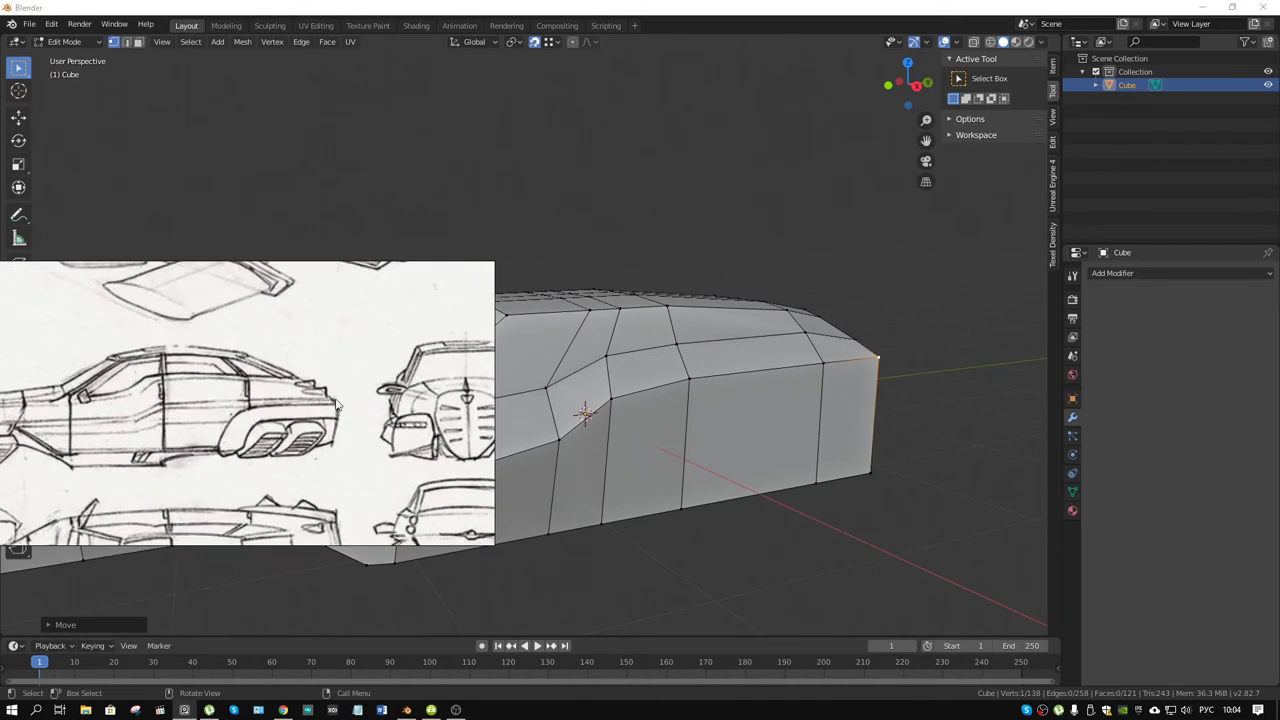
{"action": "scroll", "coordinate": [362, 431], "scroll_direction": "down", "scroll_amount": 2}
{"action": "scroll", "coordinate": [362, 431], "scroll_direction": "down", "scroll_amount": 1}
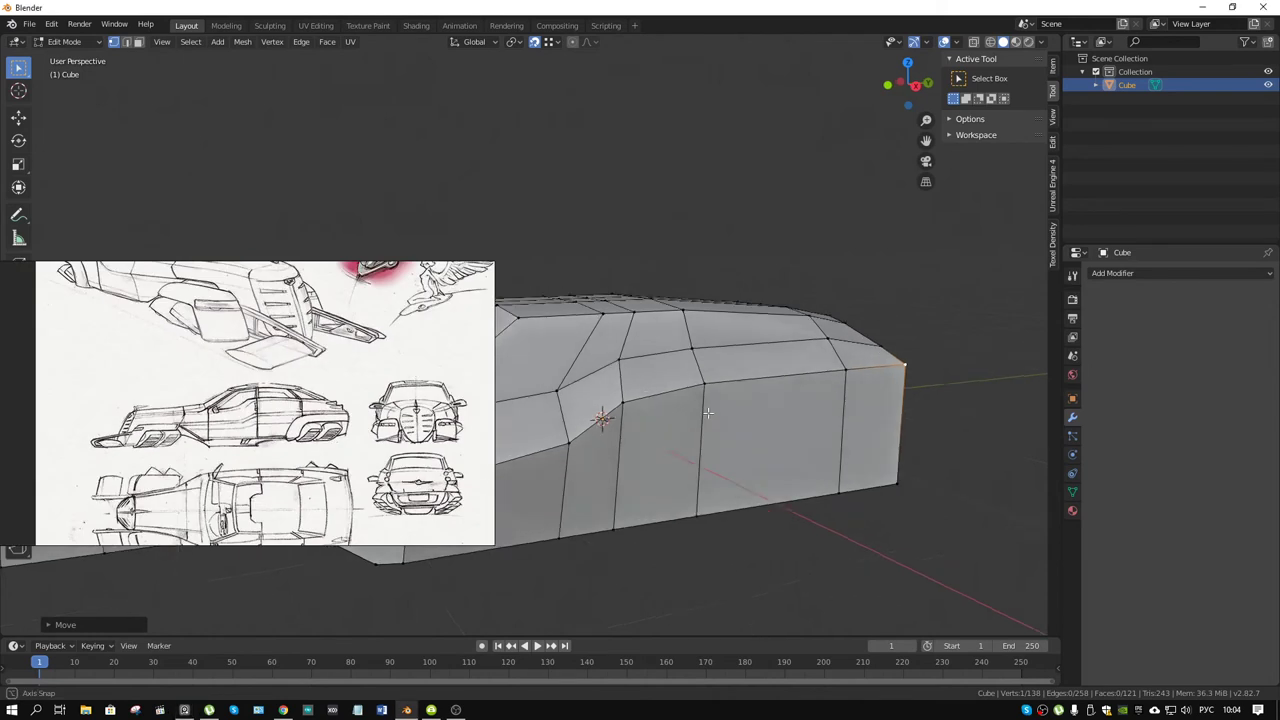
{"action": "mouse_move", "coordinate": [700, 440]}
{"action": "middle_mouse_down"}
{"action": "mouse_move", "coordinate": [751, 466]}
{"action": "mouse_move", "coordinate": [690, 397]}
{"action": "mouse_move", "coordinate": [822, 430]}
{"action": "mouse_move", "coordinate": [689, 462]}
{"action": "middle_mouse_up"}
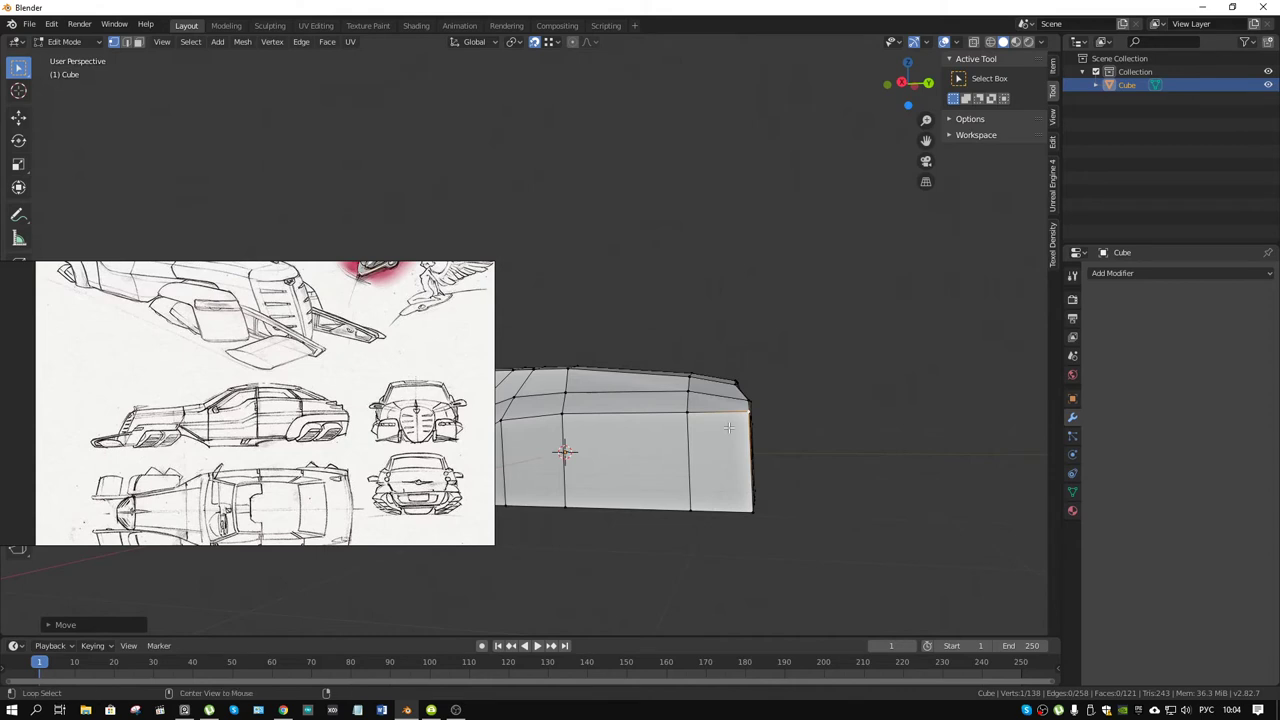
{"action": "middle_click_drag", "start_coordinate": [729, 427], "coordinate": [734, 412]}
- Switch to Right Orthographic view and move the reference sketch off the model
{"action": "key", "text": "KP_3"}
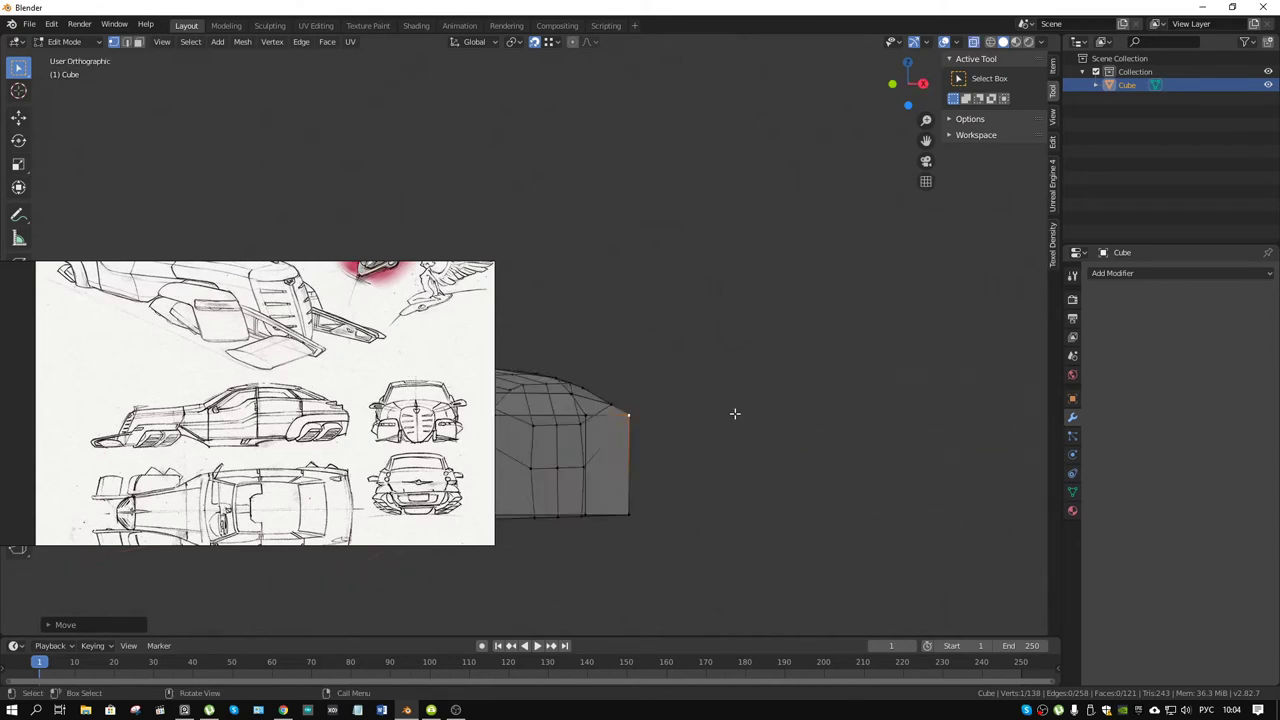
{"action": "scroll", "coordinate": [735, 413], "scroll_direction": "up", "scroll_amount": 5}
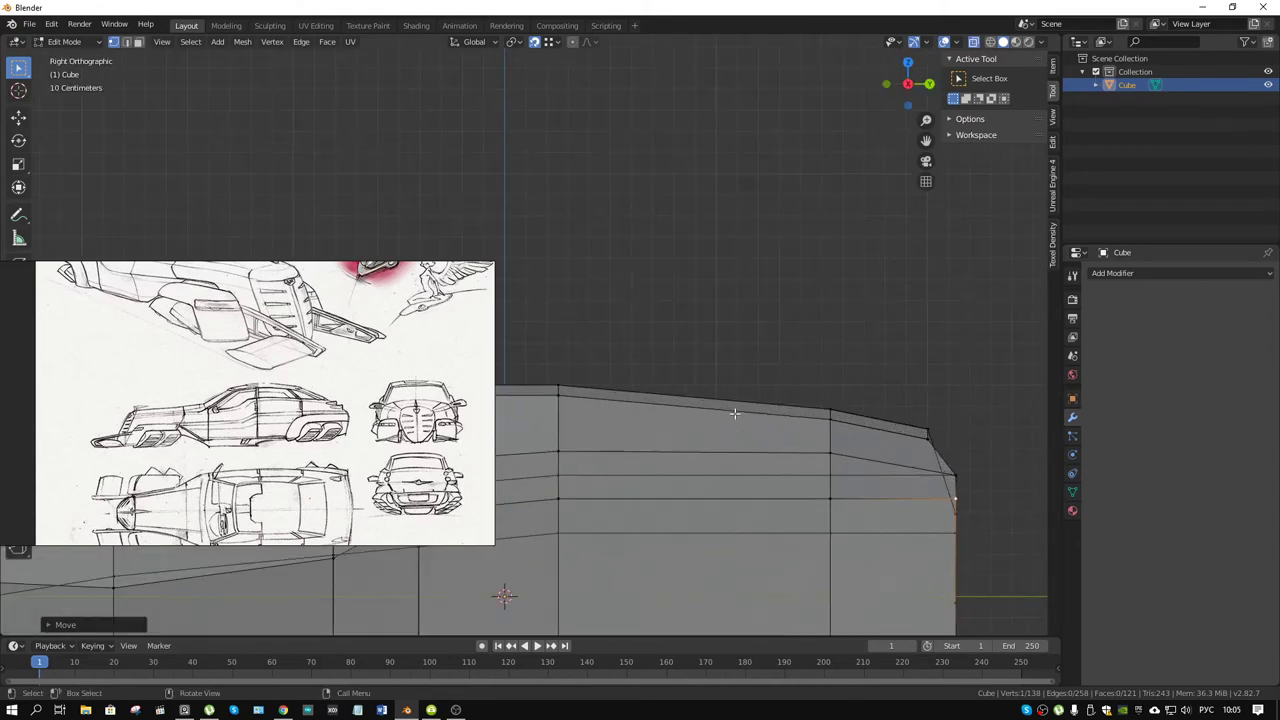
{"action": "scroll", "coordinate": [737, 414], "scroll_direction": "down", "scroll_amount": 4}
{"action": "left_click_drag", "start_coordinate": [400, 429], "coordinate": [328, 249]}
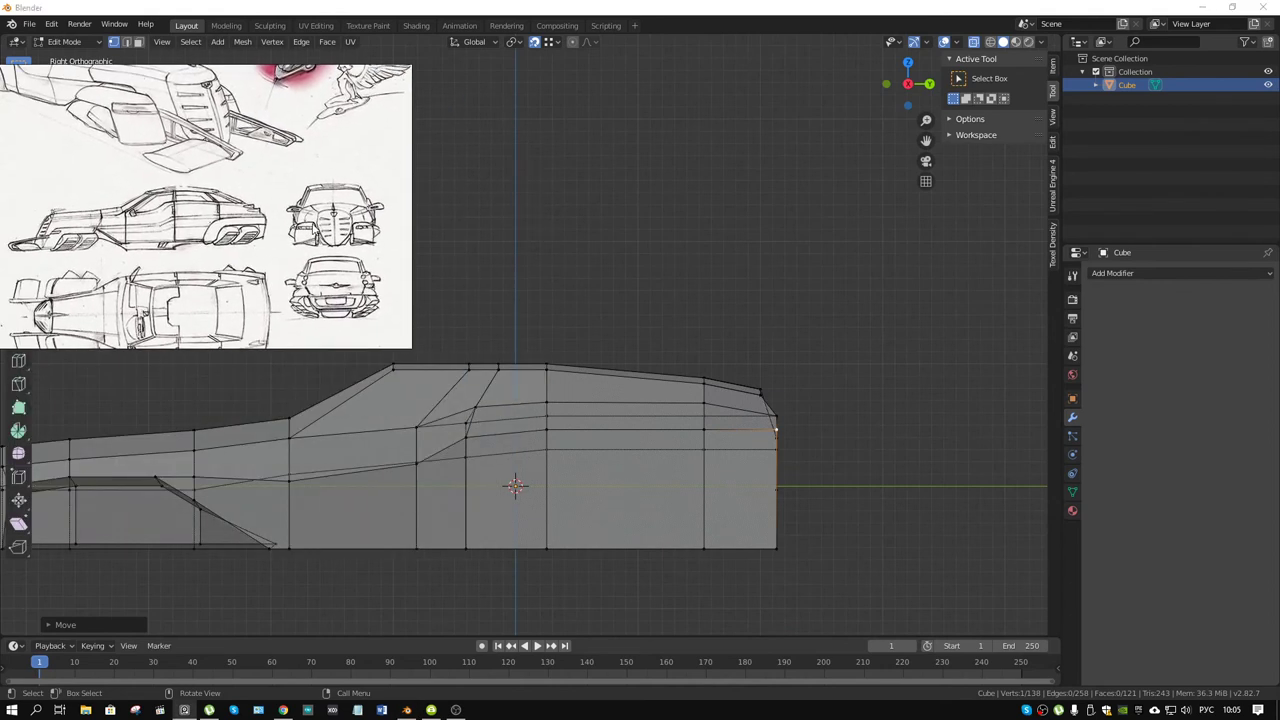
{"action": "mouse_move", "coordinate": [659, 436]}
{"action": "middle_mouse_down"}
{"action": "mouse_move", "coordinate": [651, 443]}
{"action": "mouse_move", "coordinate": [749, 428]}
{"action": "middle_mouse_up"}
{"action": "key", "text": "KP_3"}
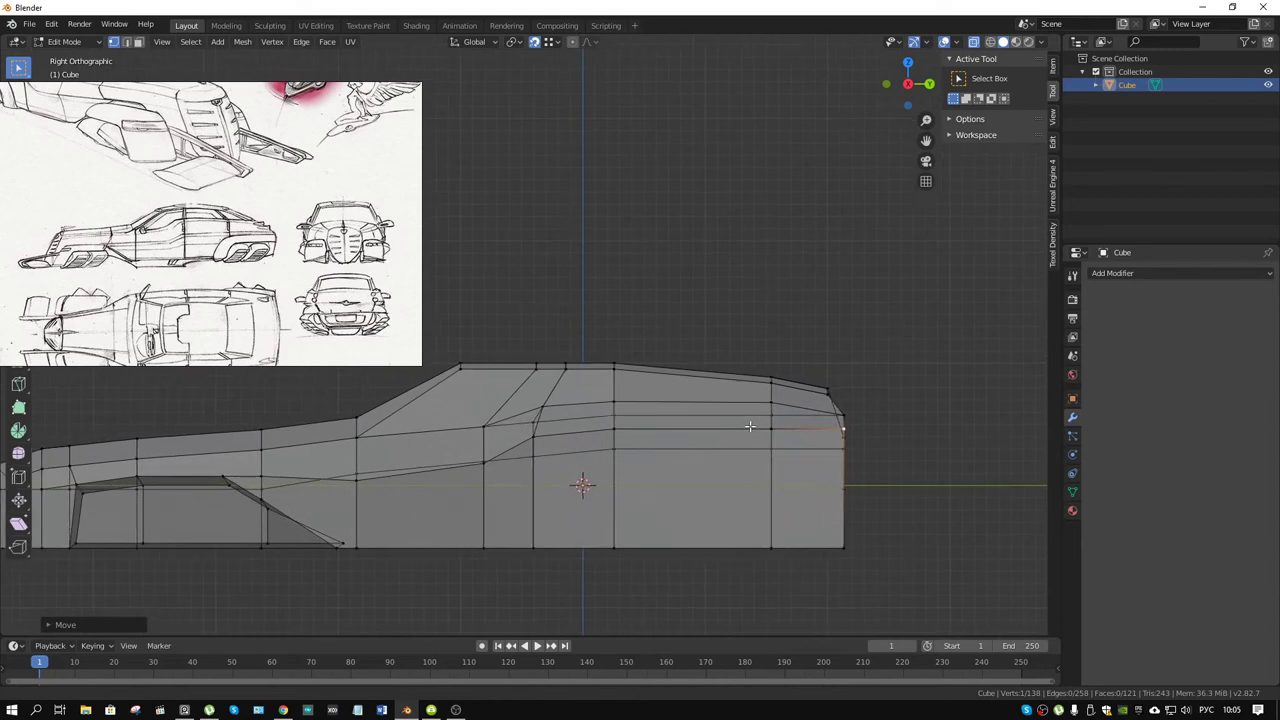
{"action": "scroll", "coordinate": [557, 418], "scroll_direction": "down", "scroll_amount": 1}
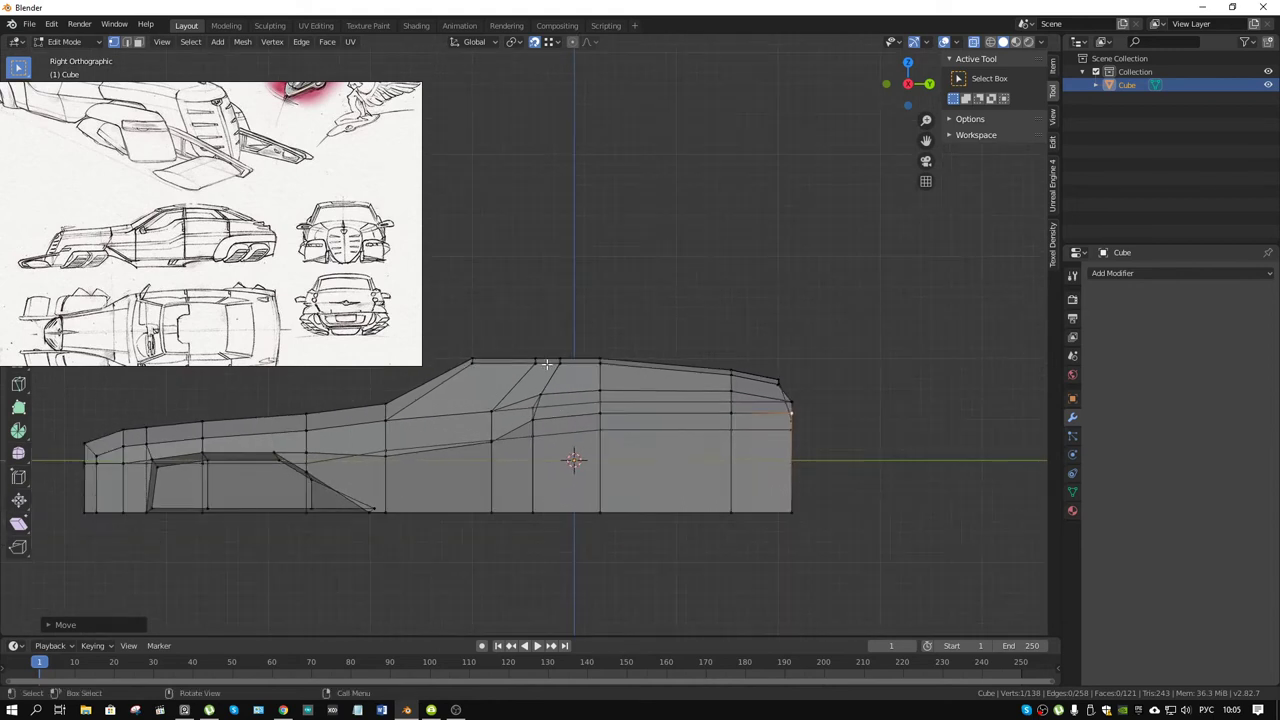
- Move three roof vertices so the roofline peaks mid-roof and slopes toward the rear
{"action": "left_click", "coordinate": [547, 364], "text": "alt"}
{"action": "key", "text": "g"}
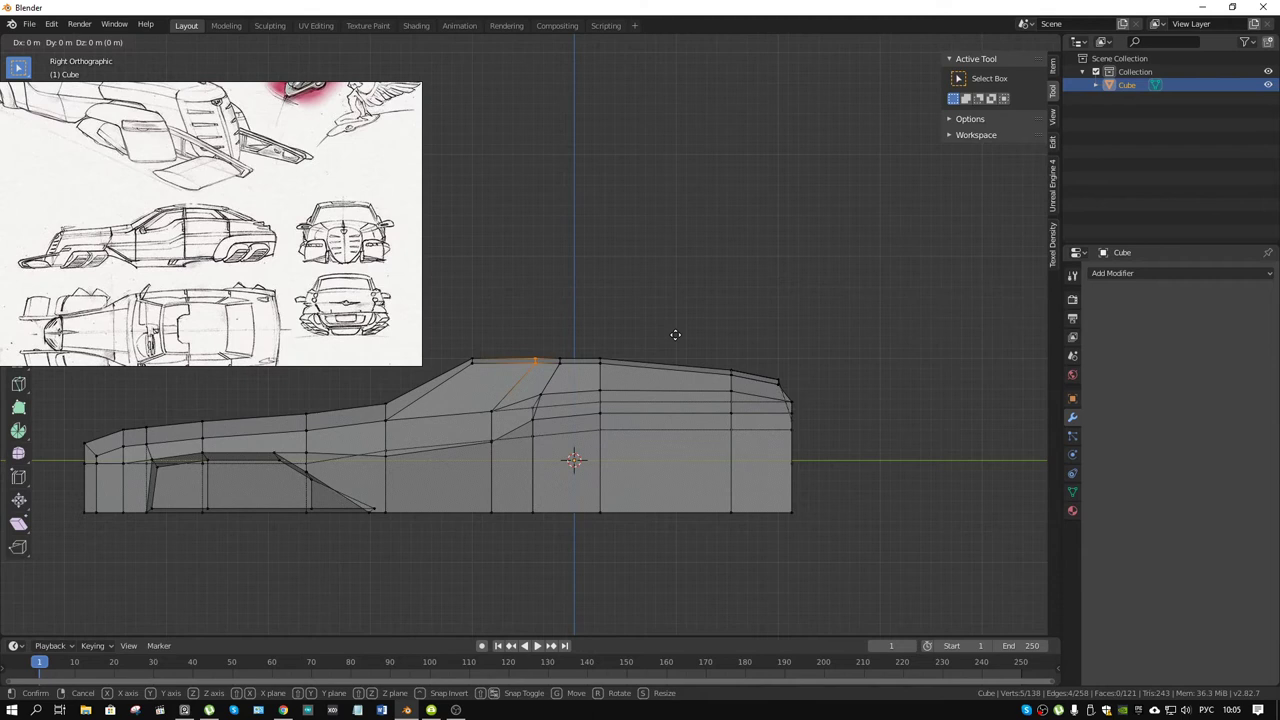
{"action": "left_click", "coordinate": [674, 332]}
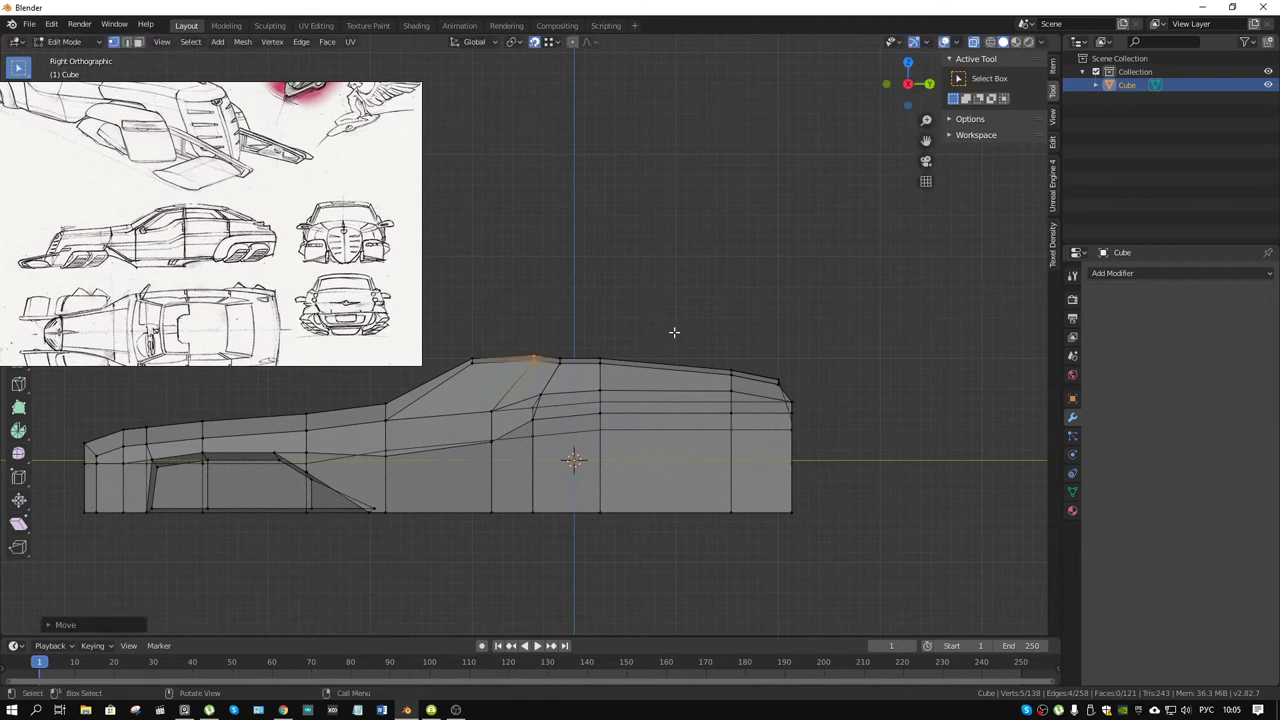
{"action": "left_click", "coordinate": [574, 341]}
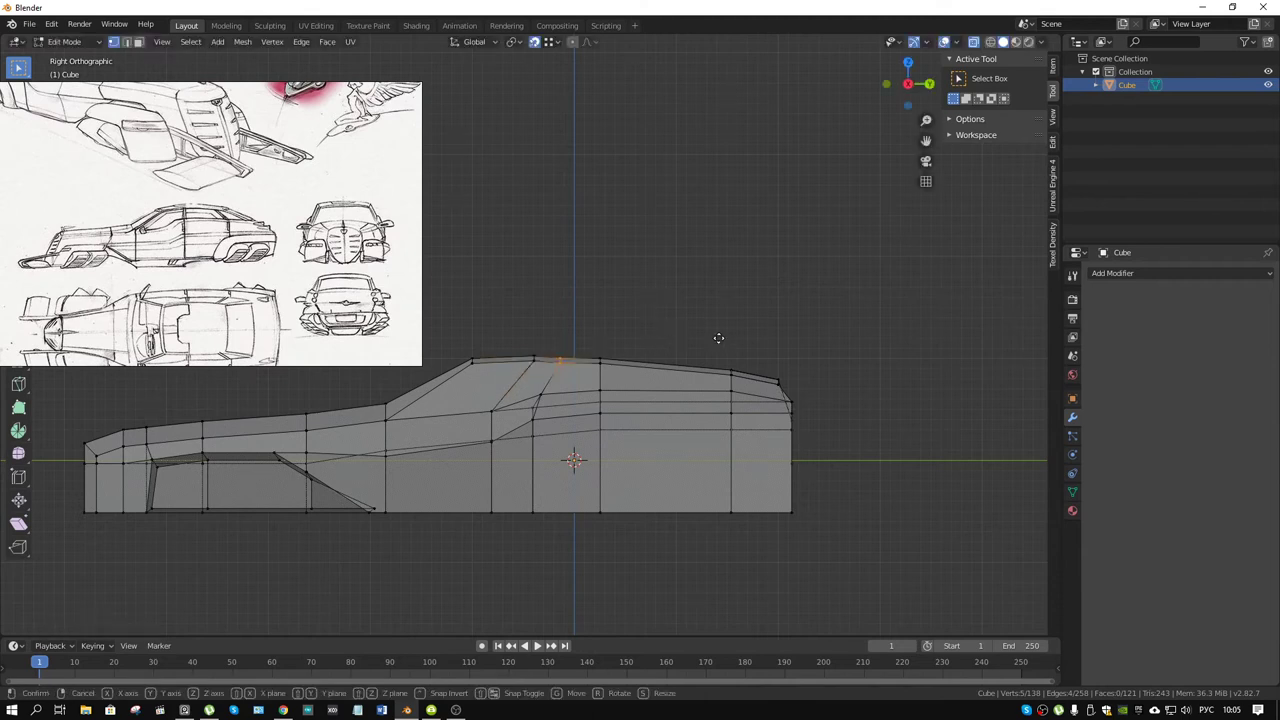
{"action": "key", "text": "g"}
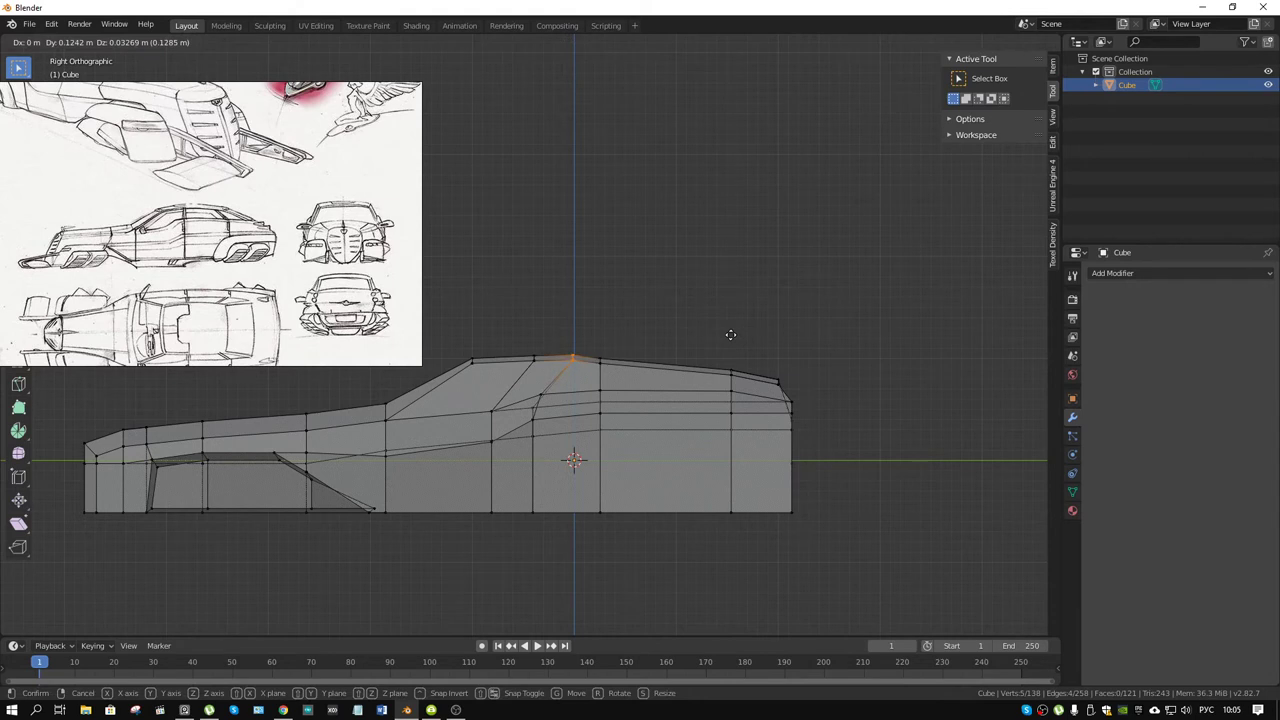
{"action": "left_click", "coordinate": [730, 335]}
{"action": "left_click", "coordinate": [622, 352]}
{"action": "key", "text": "g"}
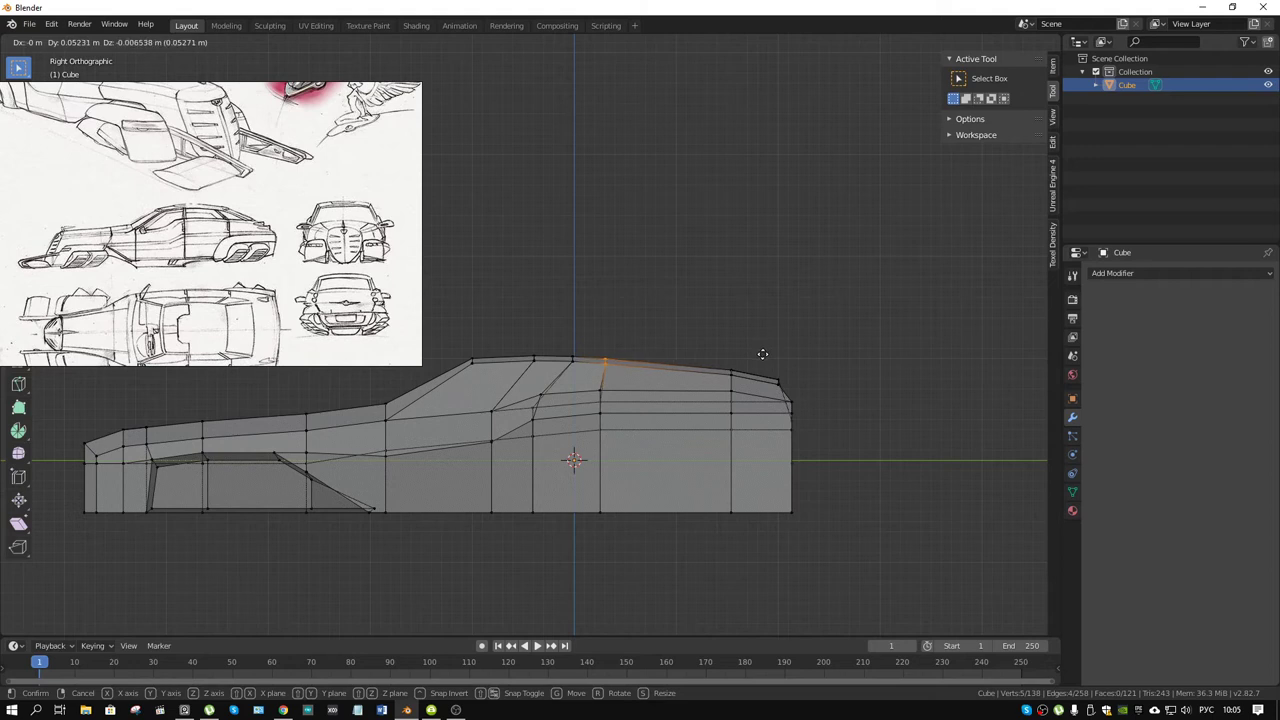
{"action": "left_click", "coordinate": [763, 353]}
- Try snapping the rear roof vertex onto the tail corner, then cancel to leave it in place
{"action": "left_click_drag", "start_coordinate": [741, 357], "coordinate": [730, 376]}
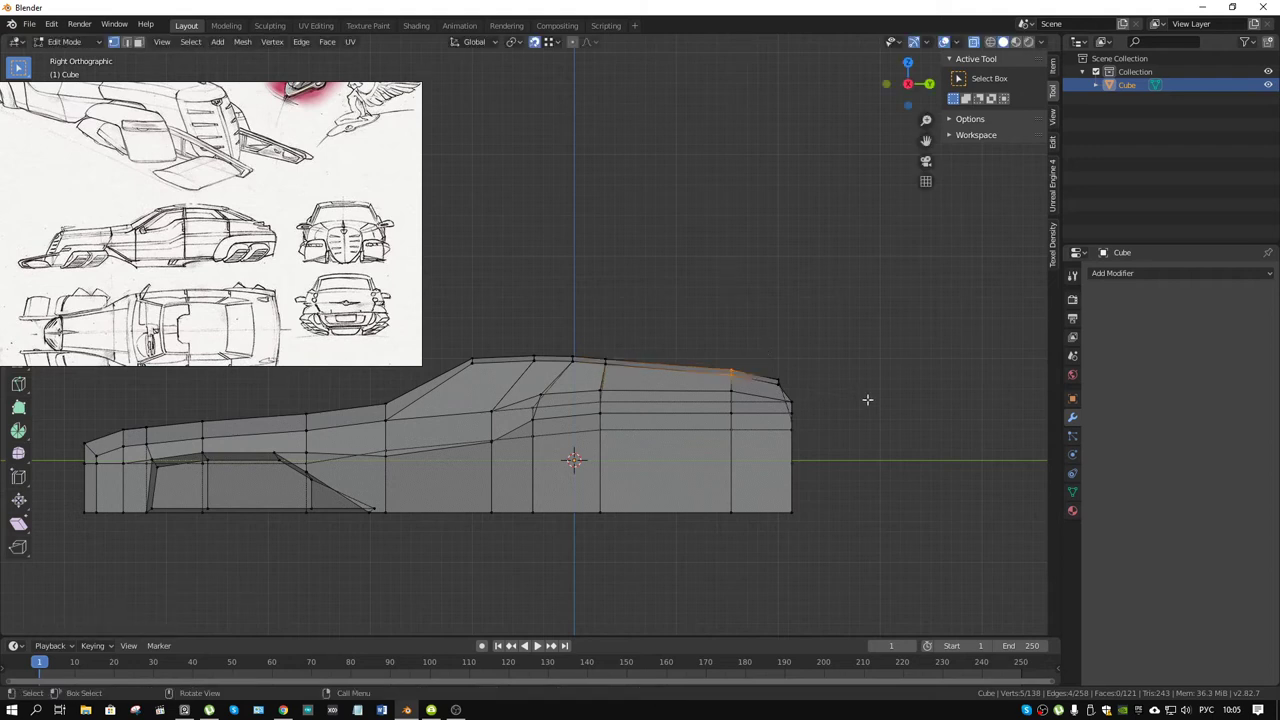
{"action": "key", "text": "g"}
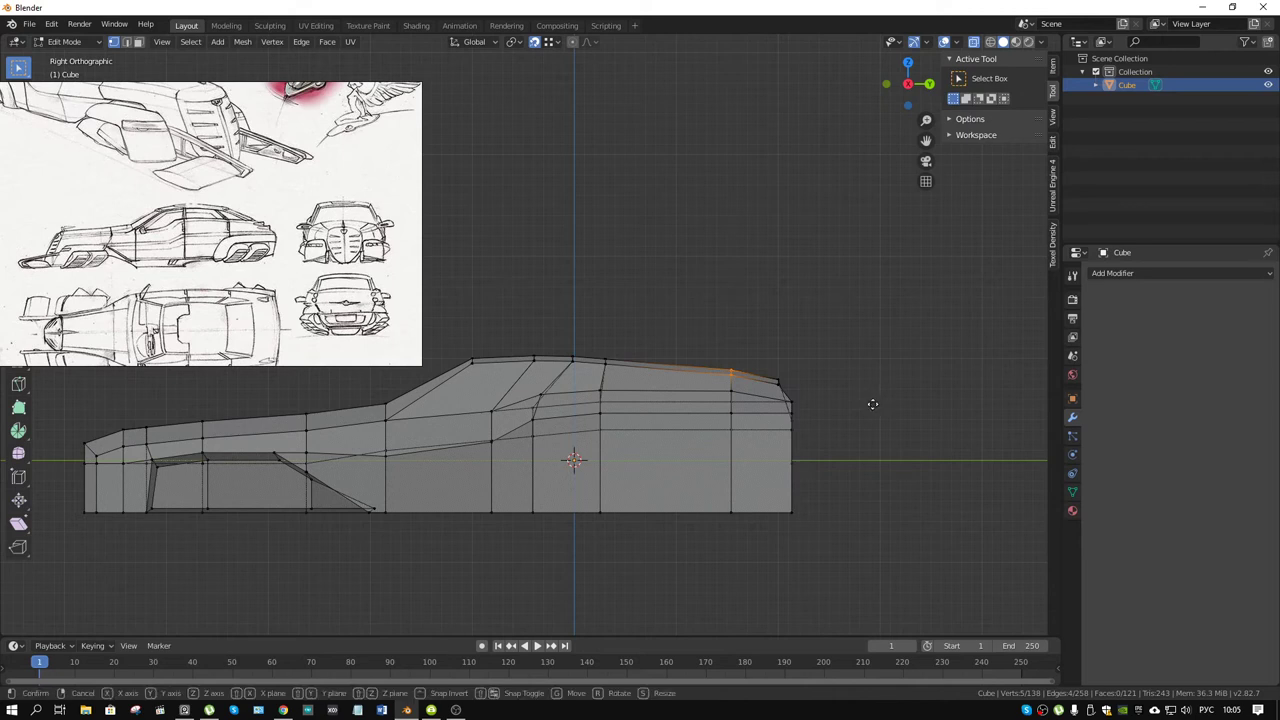
{"action": "key", "text": "ctrl"}
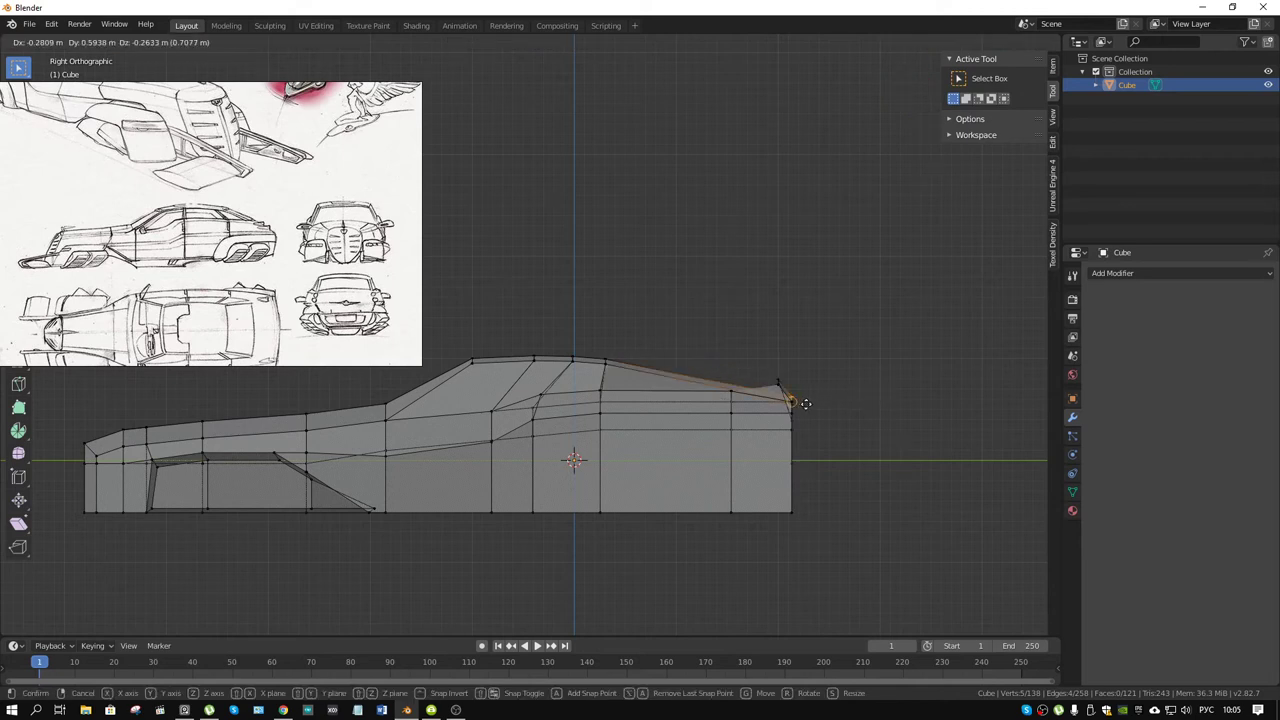
{"action": "right_click", "coordinate": [800, 351]}
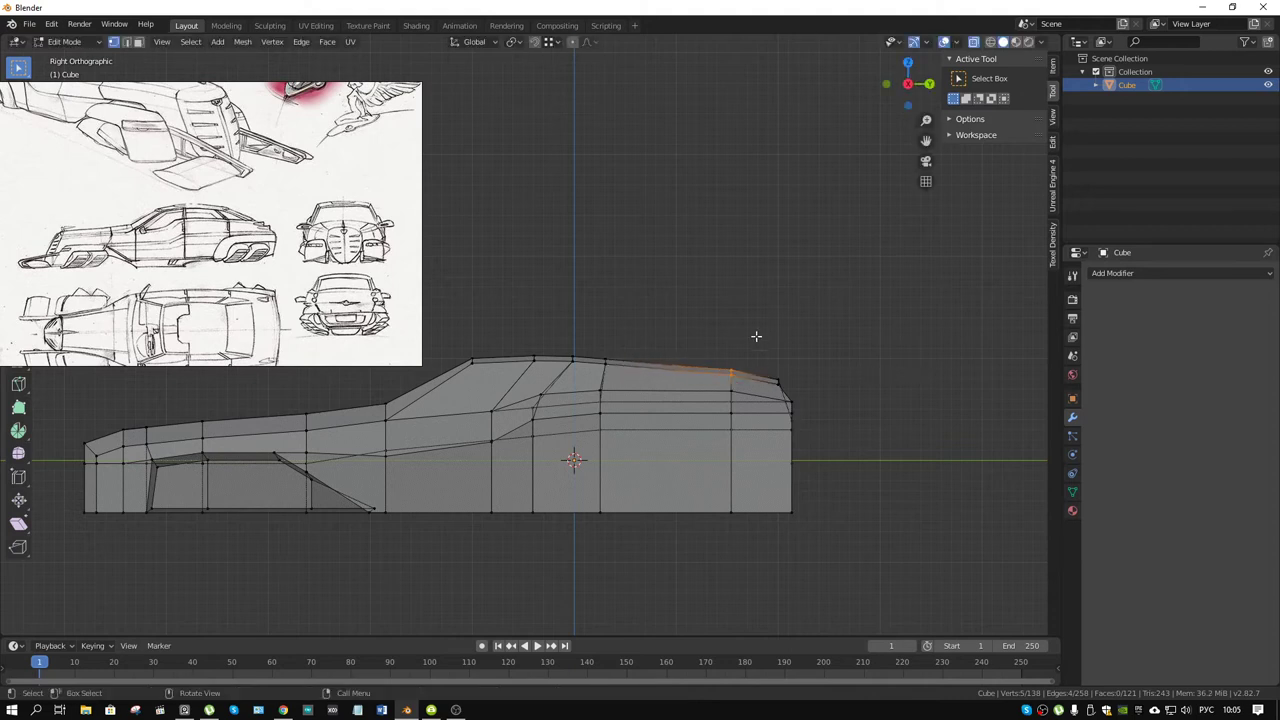
- Box-select the car body's rear end and move it forward along Y to shorten it
{"action": "left_click", "coordinate": [731, 390], "text": "alt"}
{"action": "key", "text": "g"}
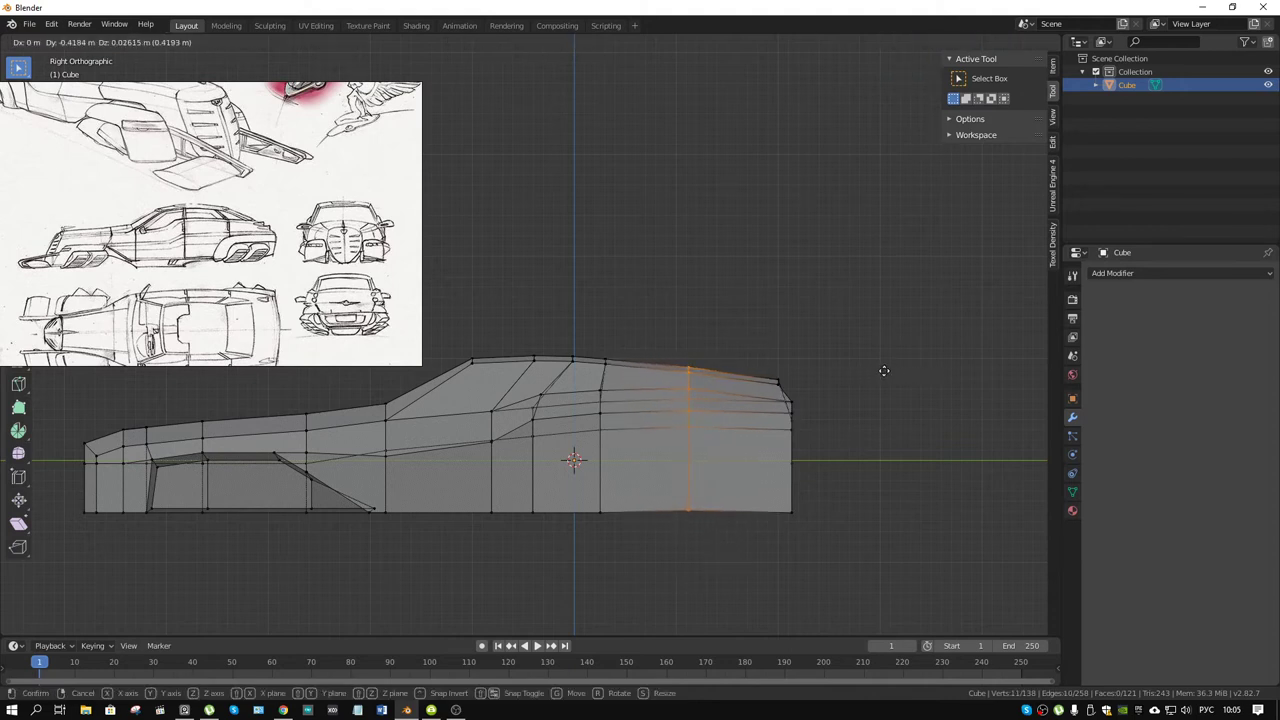
{"action": "key", "text": "Escape"}
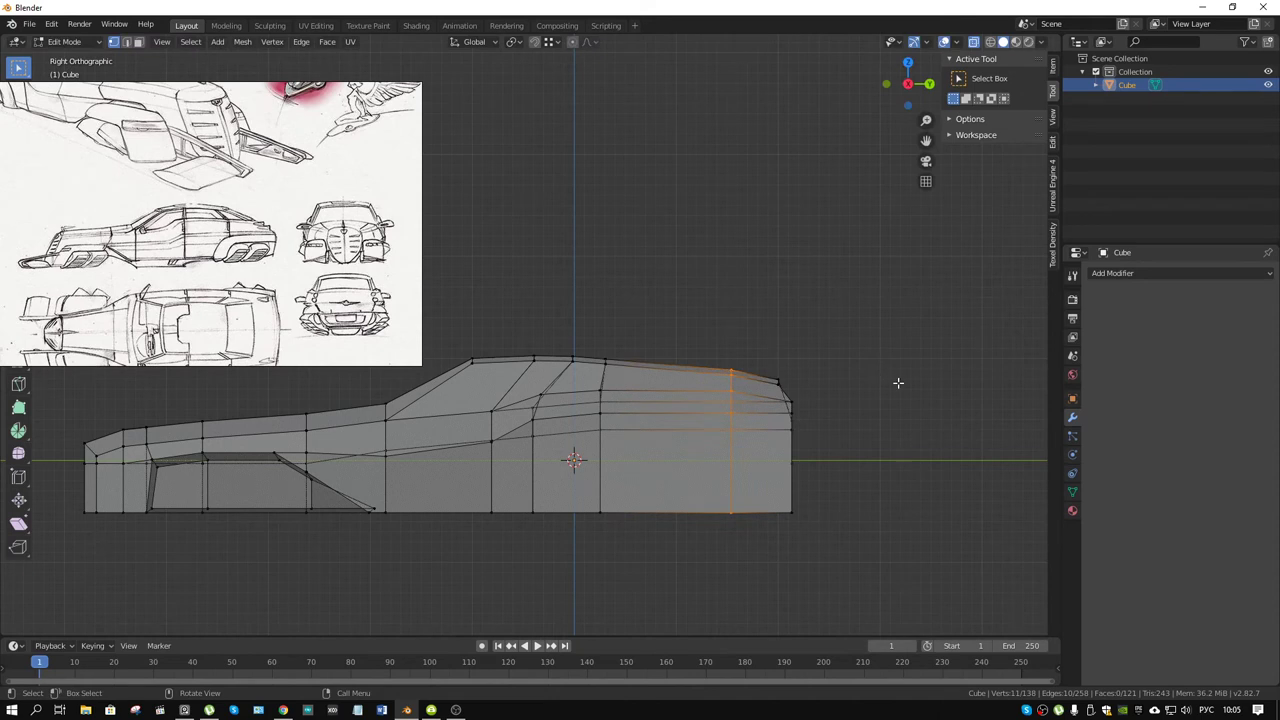
{"action": "key", "text": "g"}
{"action": "key", "text": "y"}
{"action": "key", "text": "Escape"}
{"action": "left_click_drag", "start_coordinate": [864, 306], "coordinate": [686, 557]}
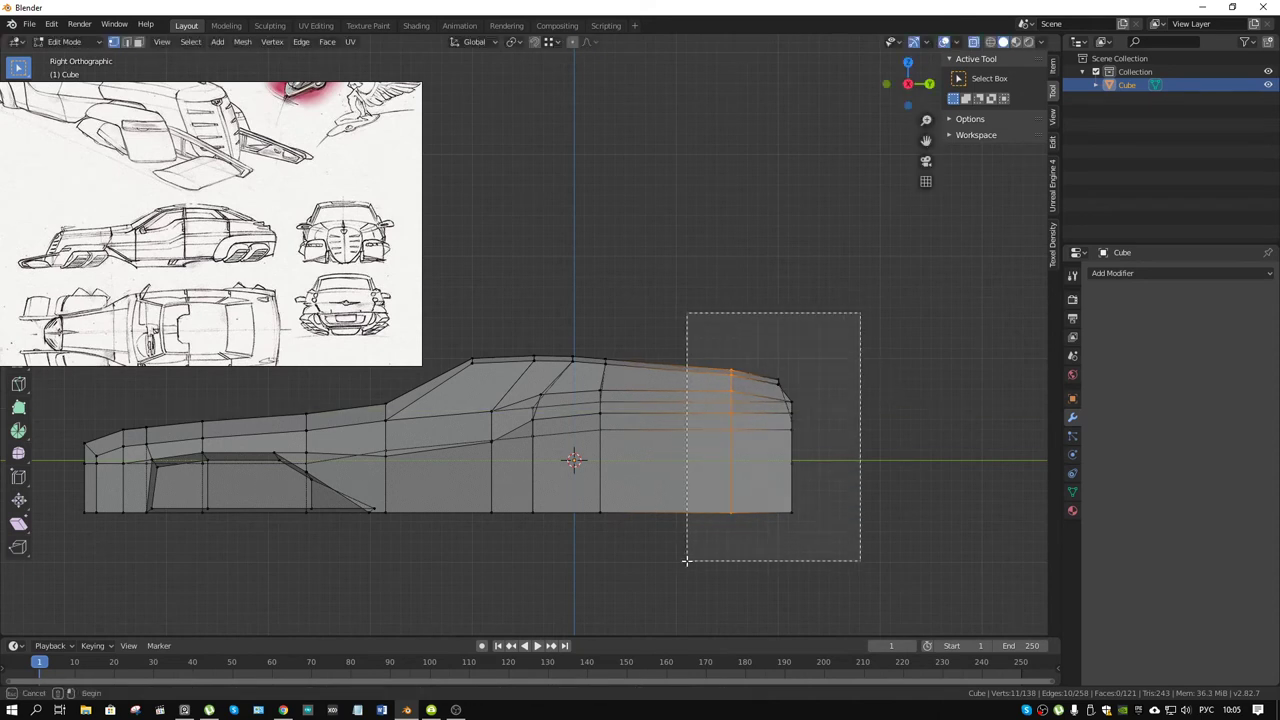
{"action": "key", "text": "g"}
{"action": "key", "text": "y"}
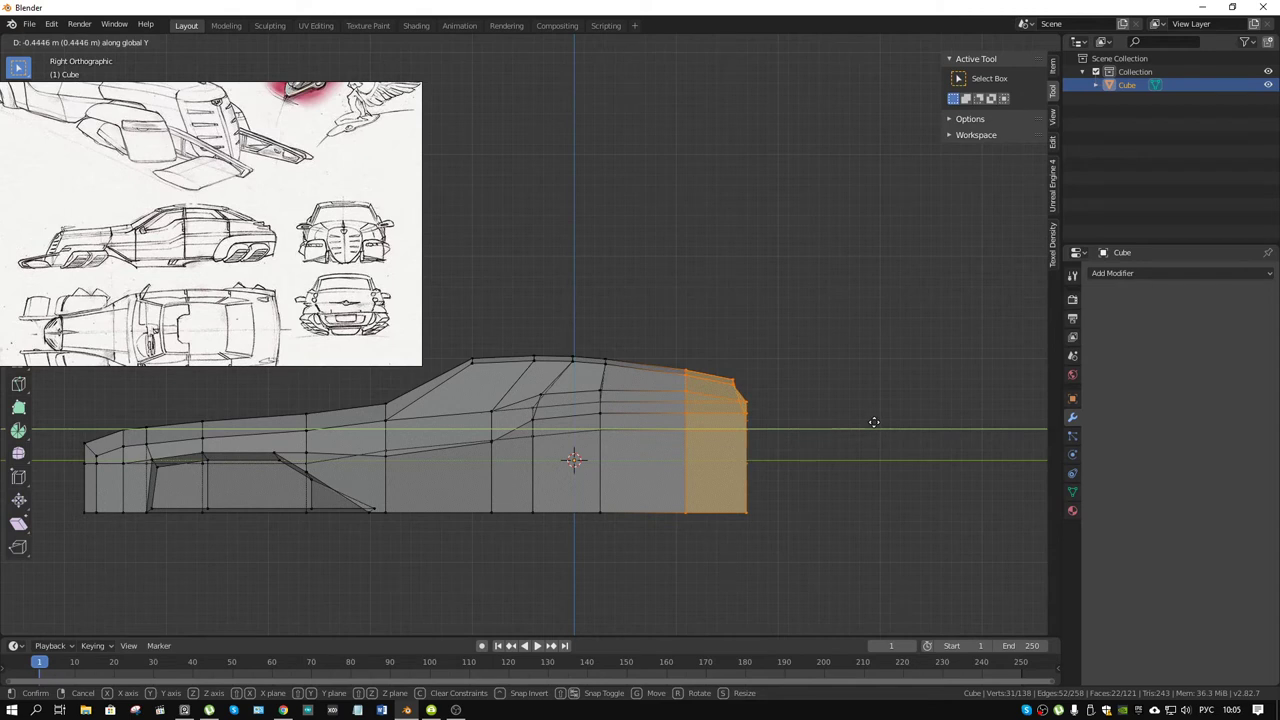
{"action": "left_click", "coordinate": [874, 422]}
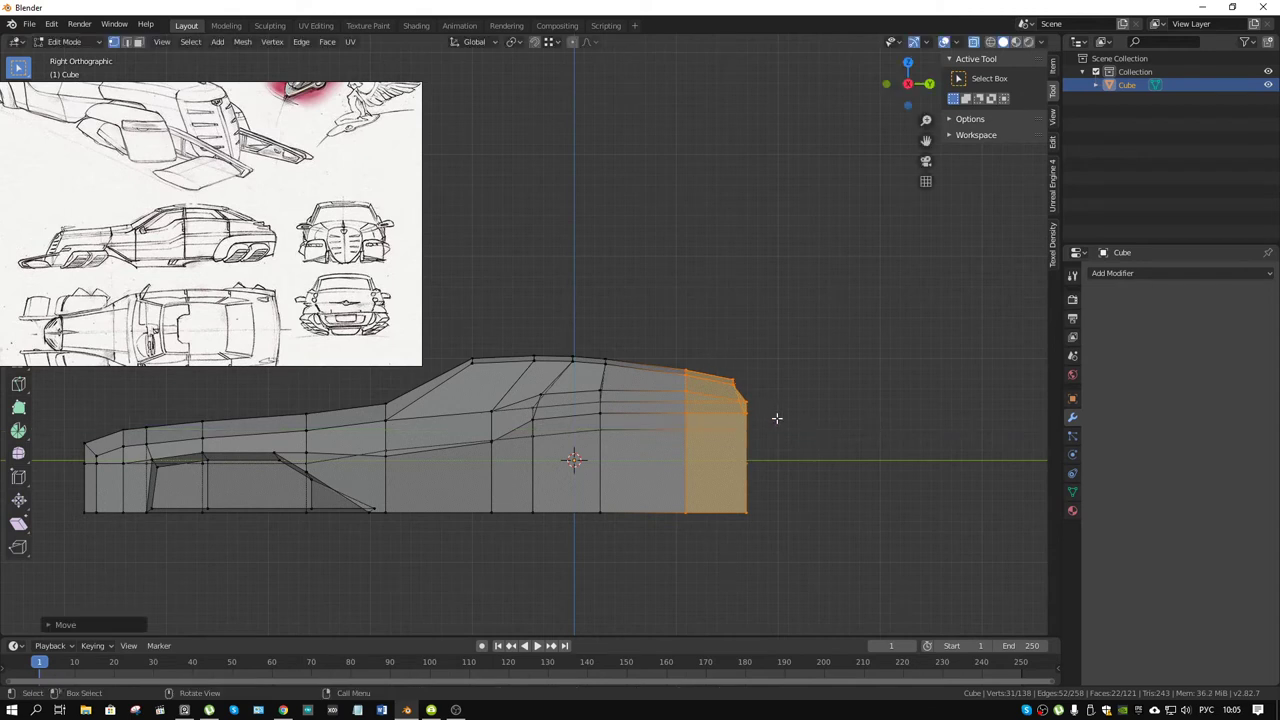
{"action": "mouse_move", "coordinate": [781, 408]}
{"action": "middle_mouse_down"}
{"action": "mouse_move", "coordinate": [724, 422]}
{"action": "mouse_move", "coordinate": [793, 401]}
{"action": "mouse_move", "coordinate": [774, 415]}
{"action": "middle_mouse_up"}
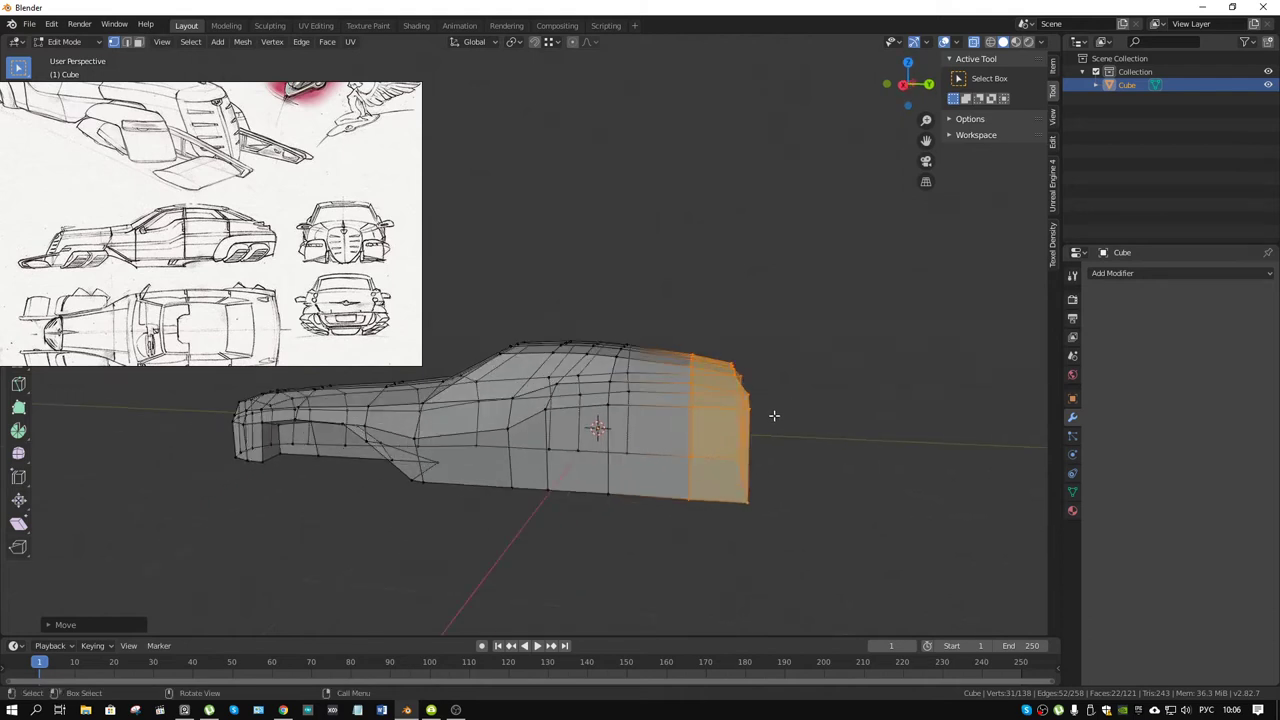
- Lower the top rear corner so the roofline slopes down toward the tail
{"action": "left_click_drag", "start_coordinate": [785, 362], "coordinate": [716, 394]}
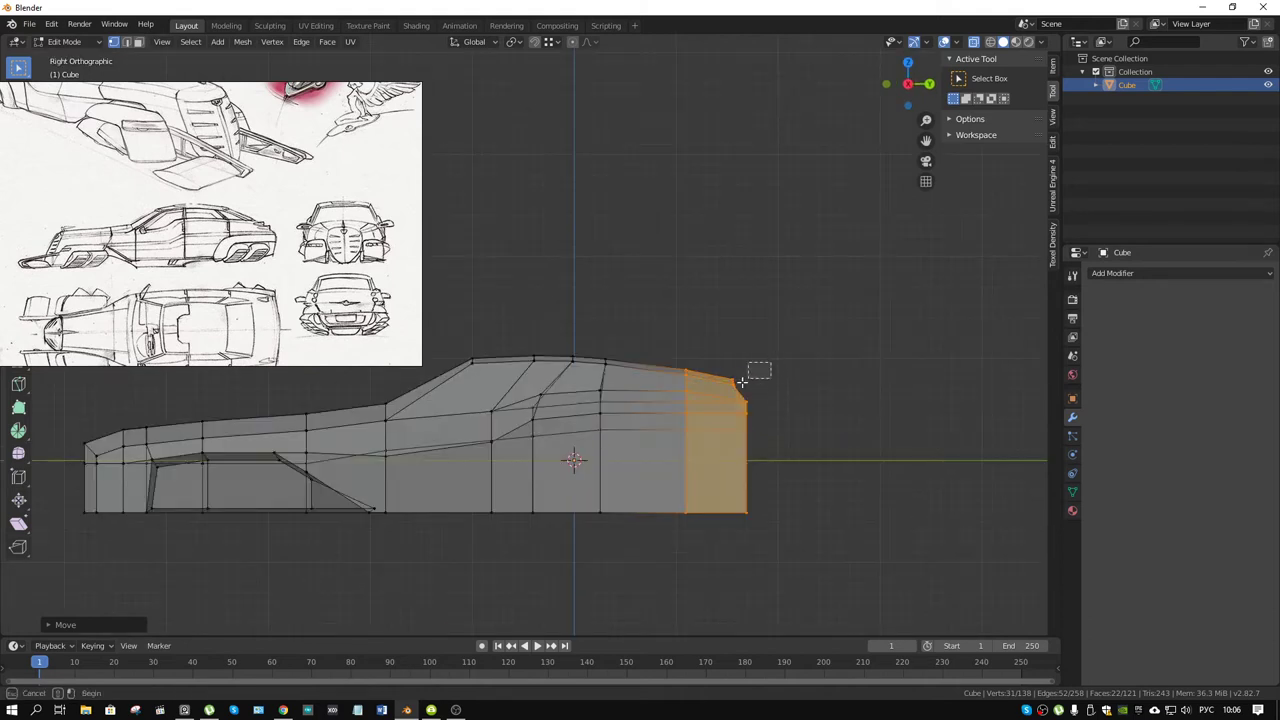
{"action": "key", "text": "g"}
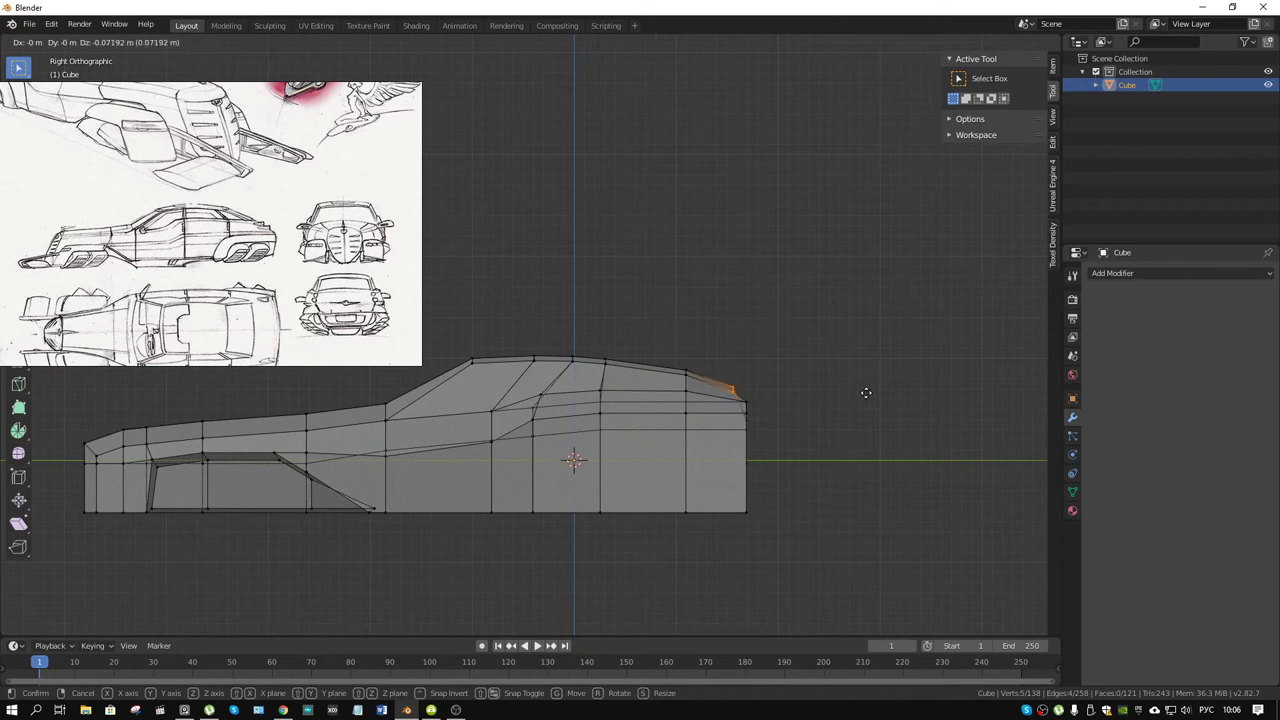
{"action": "left_click", "coordinate": [866, 393]}
- Select the rear corner edges and slide them along the Y axis
{"action": "middle_click_drag", "start_coordinate": [846, 403], "coordinate": [735, 441]}
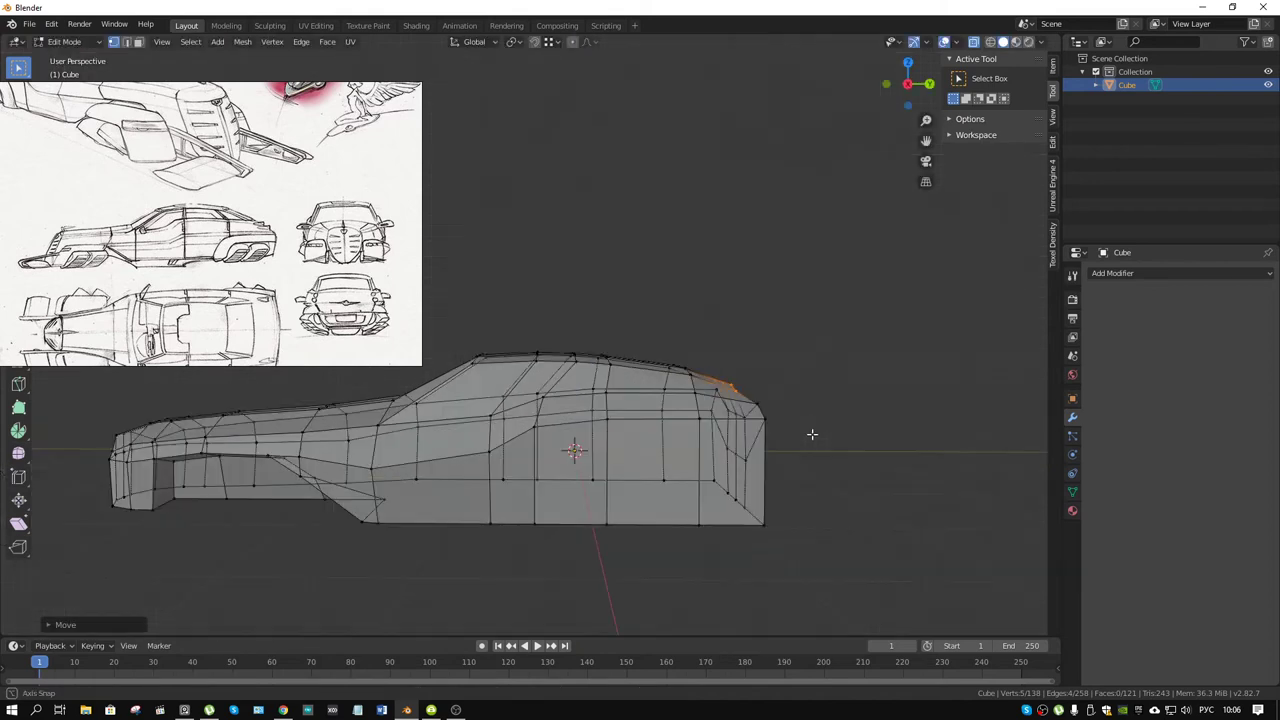
{"action": "scroll", "coordinate": [735, 441], "scroll_direction": "down", "scroll_amount": 2}
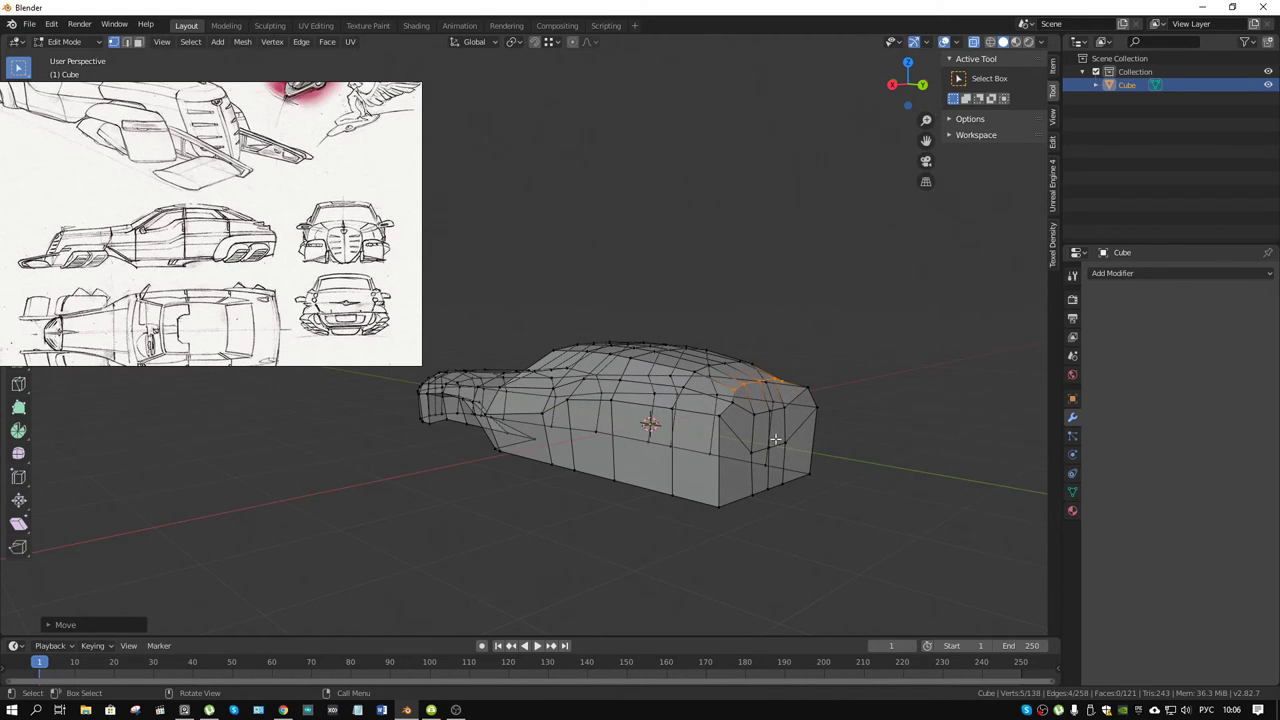
{"action": "key", "text": "3"}
{"action": "left_click", "coordinate": [744, 430]}
{"action": "left_click", "coordinate": [743, 460], "text": "shift"}
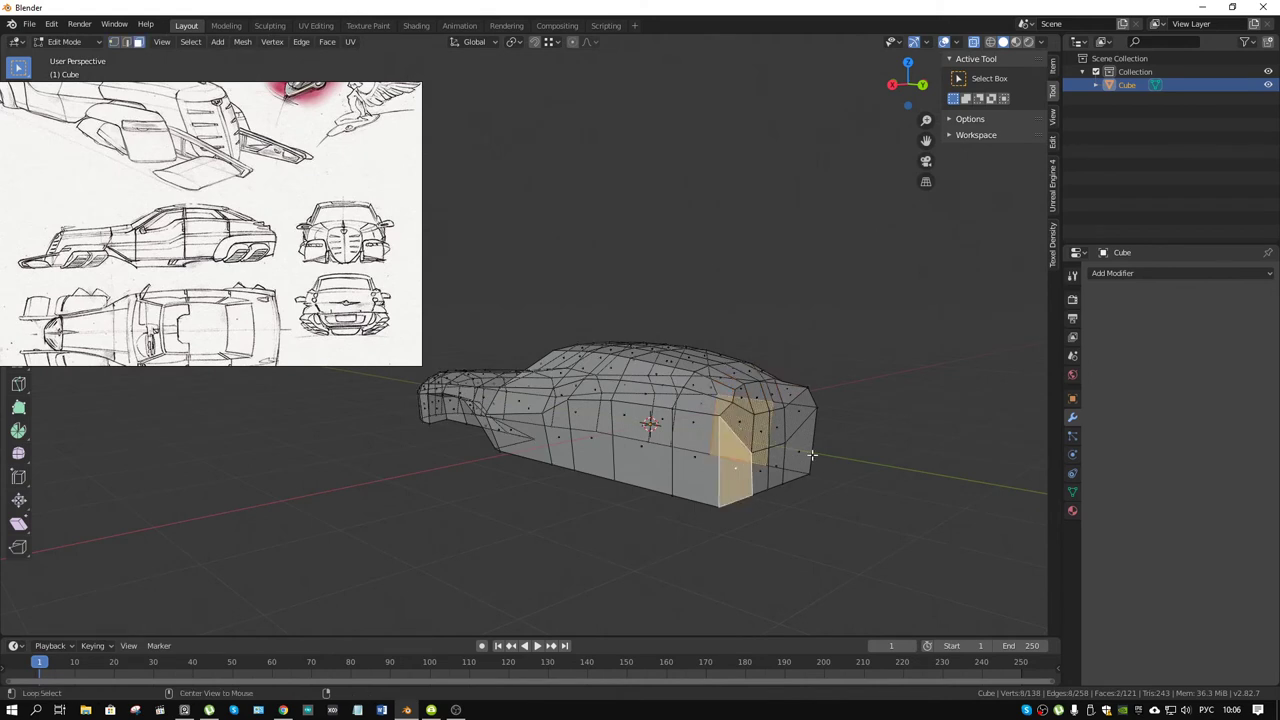
{"action": "middle_click_drag", "start_coordinate": [812, 455], "coordinate": [760, 468]}
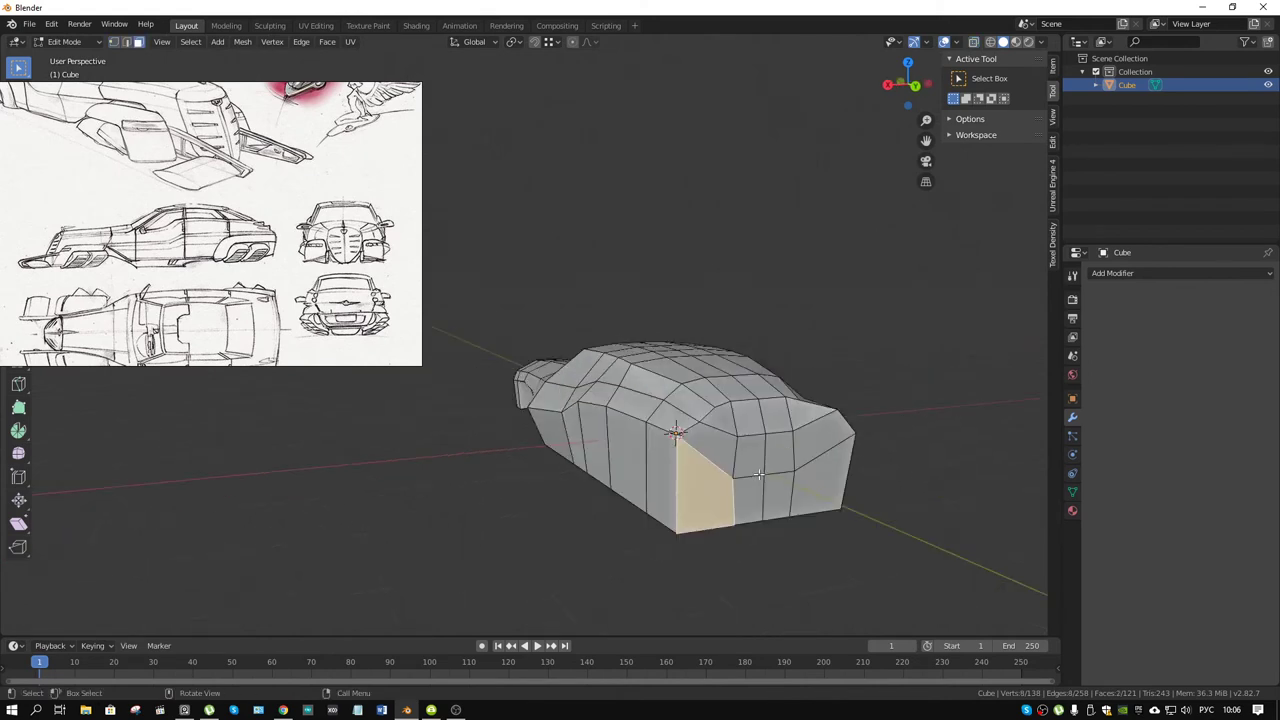
{"action": "key", "text": "2"}
{"action": "left_click", "coordinate": [759, 474]}
{"action": "middle_click_drag", "start_coordinate": [759, 474], "coordinate": [866, 467]}
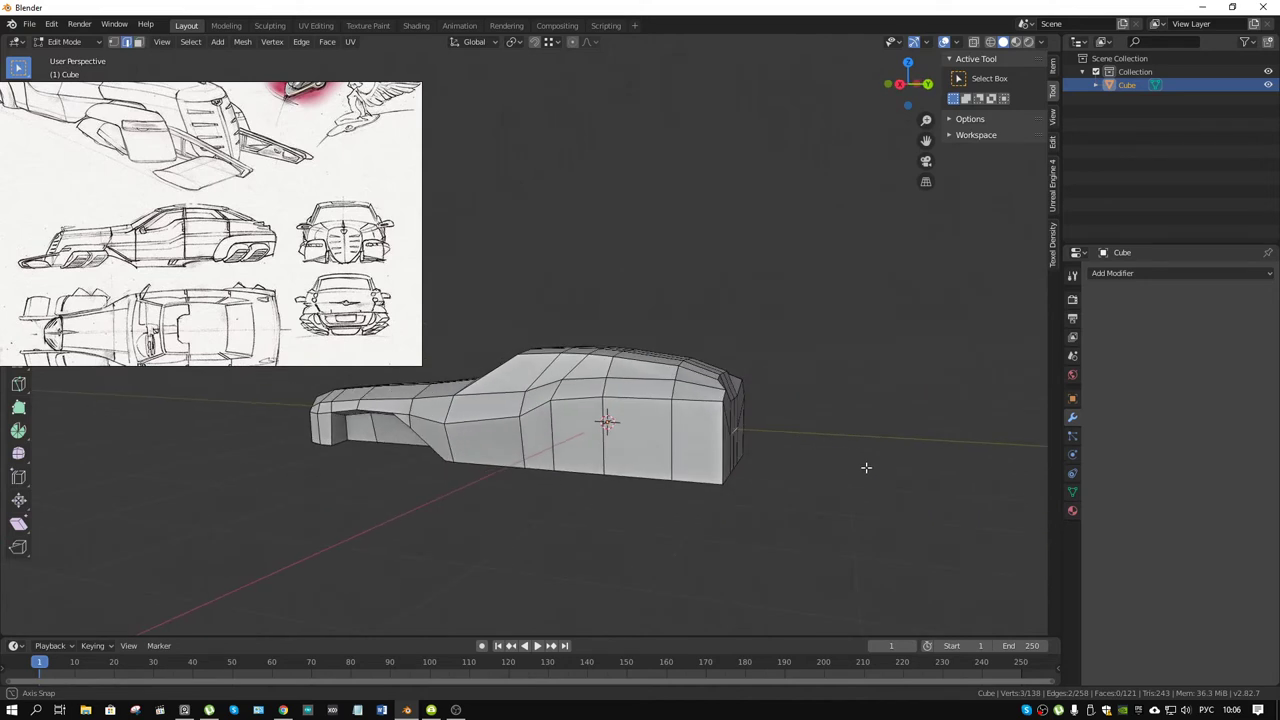
{"action": "key", "text": "g"}
{"action": "key", "text": "y"}
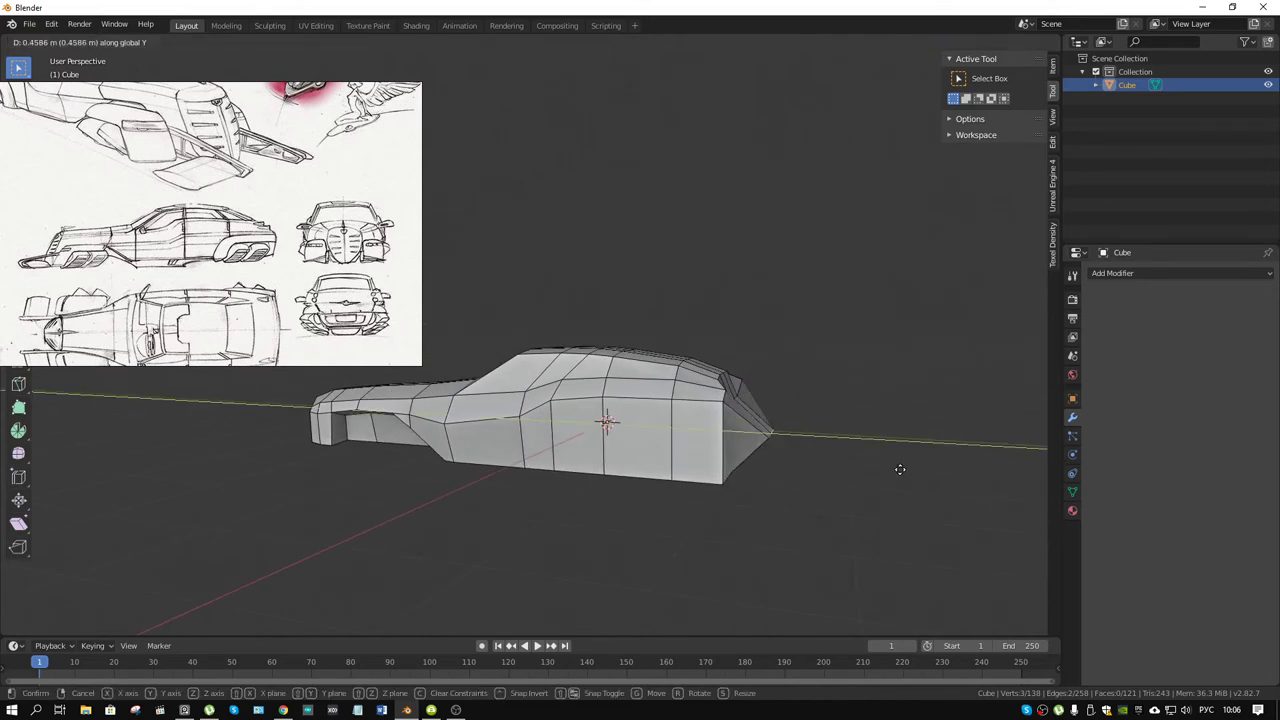
{"action": "left_click", "coordinate": [893, 471]}
- Slide the rear edges along Y twice more so the back corners taper inward
{"action": "mouse_move", "coordinate": [893, 471]}
{"action": "middle_mouse_down"}
{"action": "mouse_move", "coordinate": [830, 450]}
{"action": "mouse_move", "coordinate": [903, 443]}
{"action": "middle_mouse_up"}
{"action": "key", "text": "g"}
{"action": "key", "text": "y"}
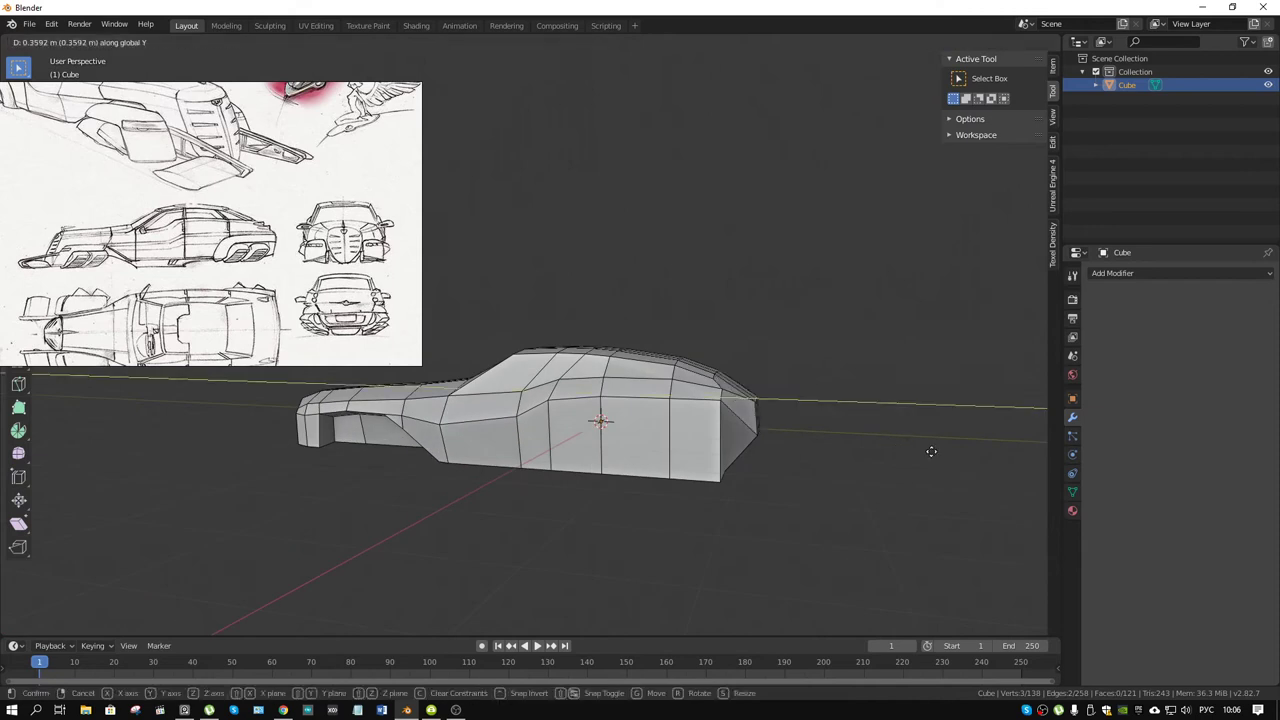
{"action": "left_click", "coordinate": [924, 451]}
{"action": "mouse_move", "coordinate": [806, 449]}
{"action": "middle_mouse_down"}
{"action": "mouse_move", "coordinate": [792, 481]}
{"action": "mouse_move", "coordinate": [867, 455]}
{"action": "middle_mouse_up"}
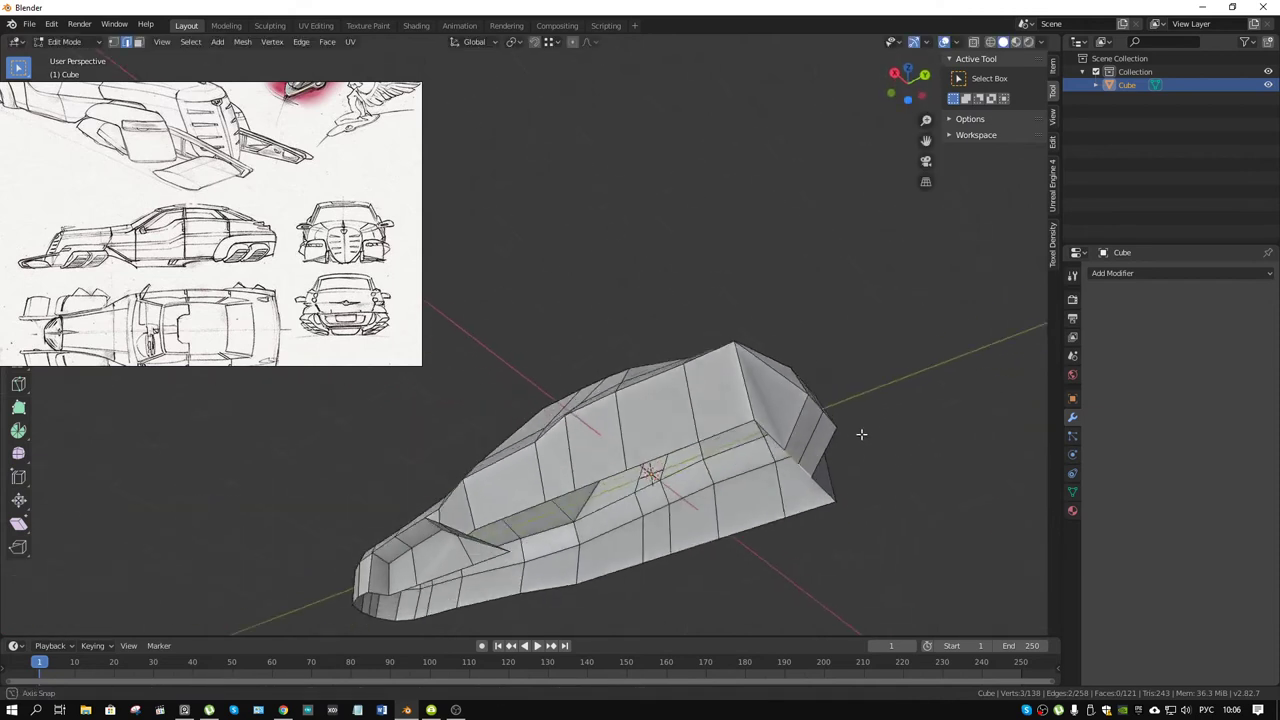
{"action": "key", "text": "g"}
{"action": "key", "text": "y"}
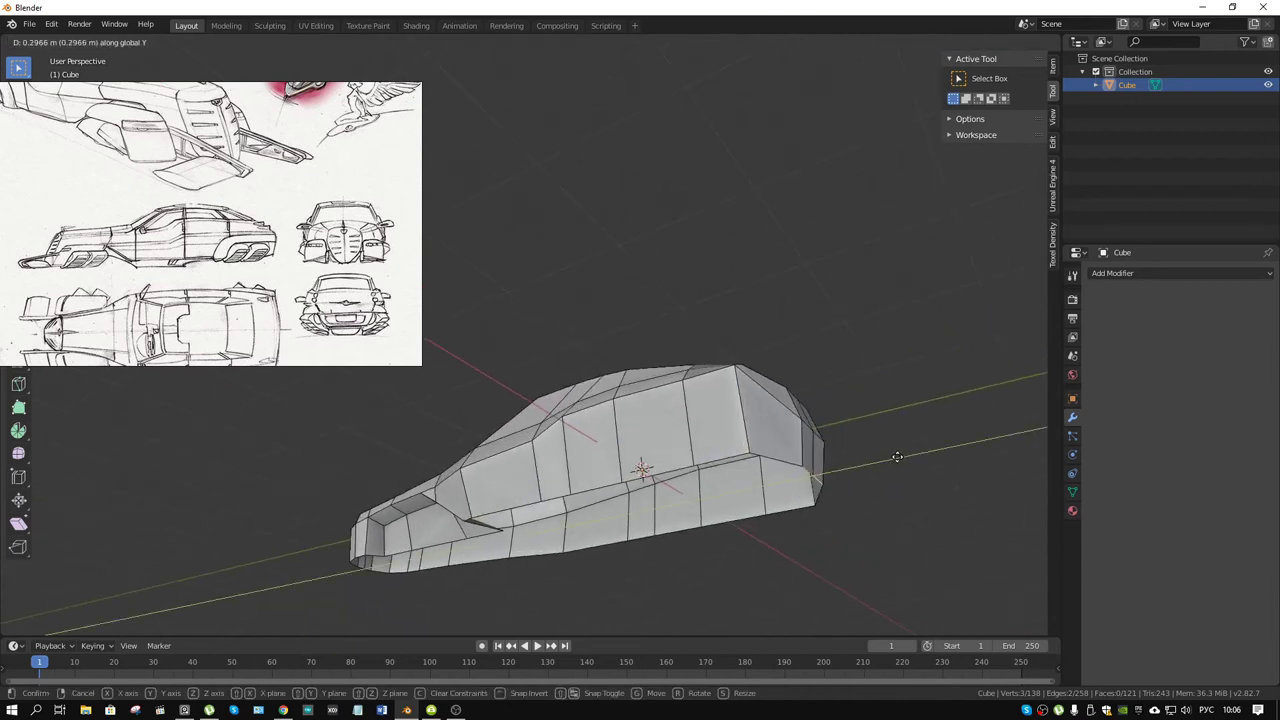
{"action": "left_click", "coordinate": [900, 456]}
{"action": "mouse_move", "coordinate": [900, 456]}
{"action": "middle_mouse_down"}
{"action": "mouse_move", "coordinate": [687, 510]}
{"action": "mouse_move", "coordinate": [866, 486]}
{"action": "mouse_move", "coordinate": [837, 503]}
{"action": "mouse_move", "coordinate": [951, 477]}
{"action": "mouse_move", "coordinate": [1037, 486]}
{"action": "mouse_move", "coordinate": [854, 486]}
{"action": "mouse_move", "coordinate": [684, 441]}
{"action": "middle_mouse_up"}
- Knife-cut a new edge line across the rear side panel, starting from its vertical edge
{"action": "scroll", "coordinate": [721, 462], "scroll_direction": "up", "scroll_amount": 2}
{"action": "scroll", "coordinate": [721, 462], "scroll_direction": "up", "scroll_amount": 2}
{"action": "key", "text": "k"}
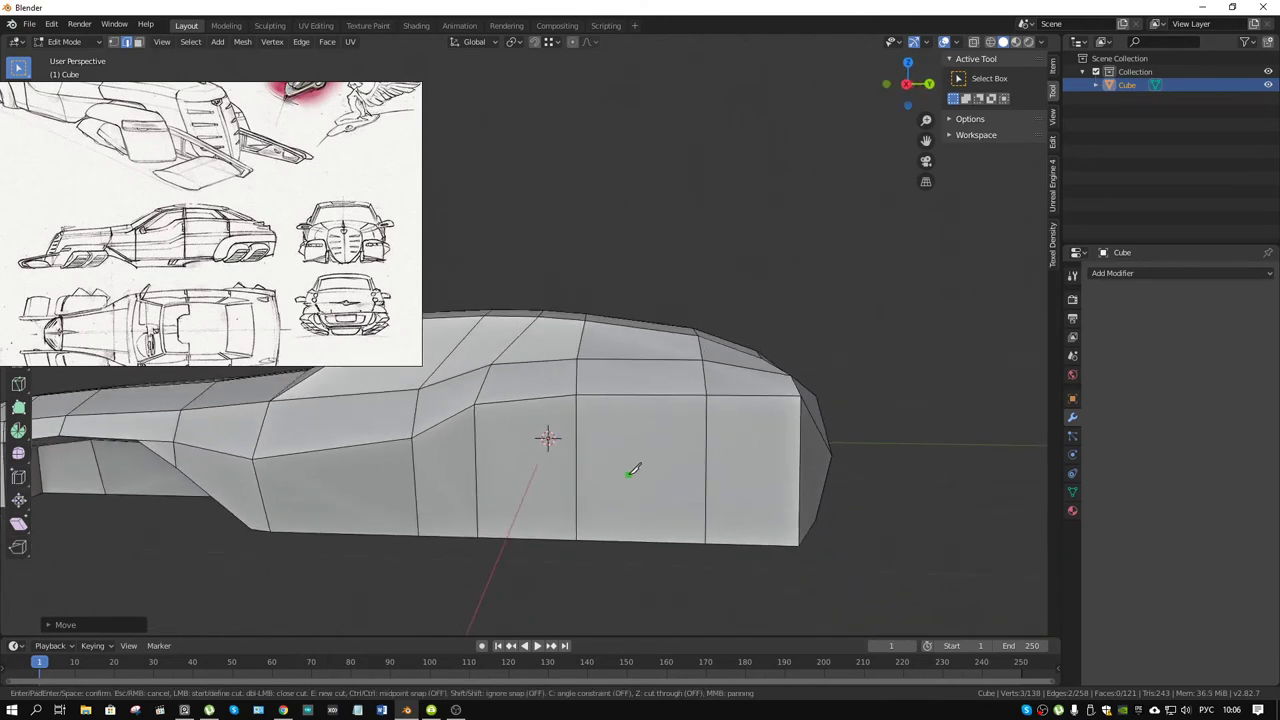
{"action": "scroll", "coordinate": [632, 470], "scroll_direction": "down", "scroll_amount": 3}
{"action": "key", "text": "Escape"}
{"action": "middle_click_drag", "start_coordinate": [628, 463], "coordinate": [540, 440]}
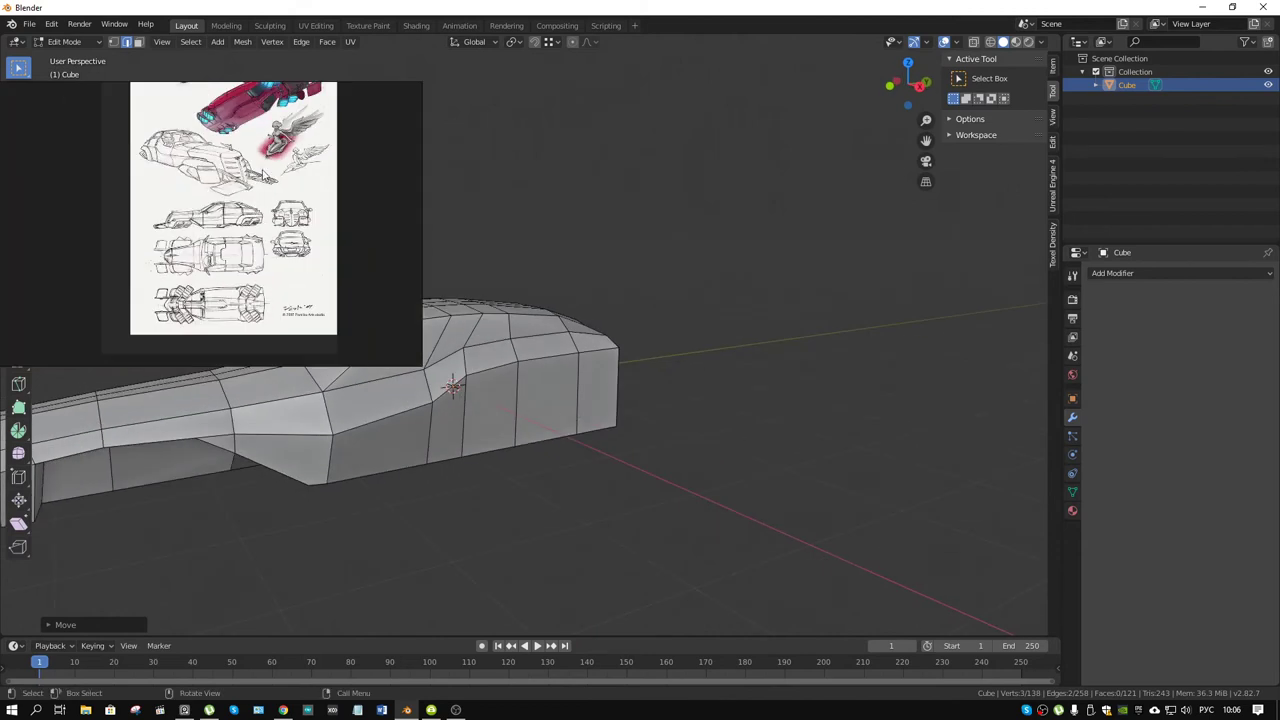
{"action": "scroll", "coordinate": [246, 201], "scroll_direction": "up", "scroll_amount": 5}
{"action": "mouse_move", "coordinate": [620, 400]}
{"action": "middle_mouse_down"}
{"action": "mouse_move", "coordinate": [672, 368]}
{"action": "mouse_move", "coordinate": [639, 401]}
{"action": "middle_mouse_up"}
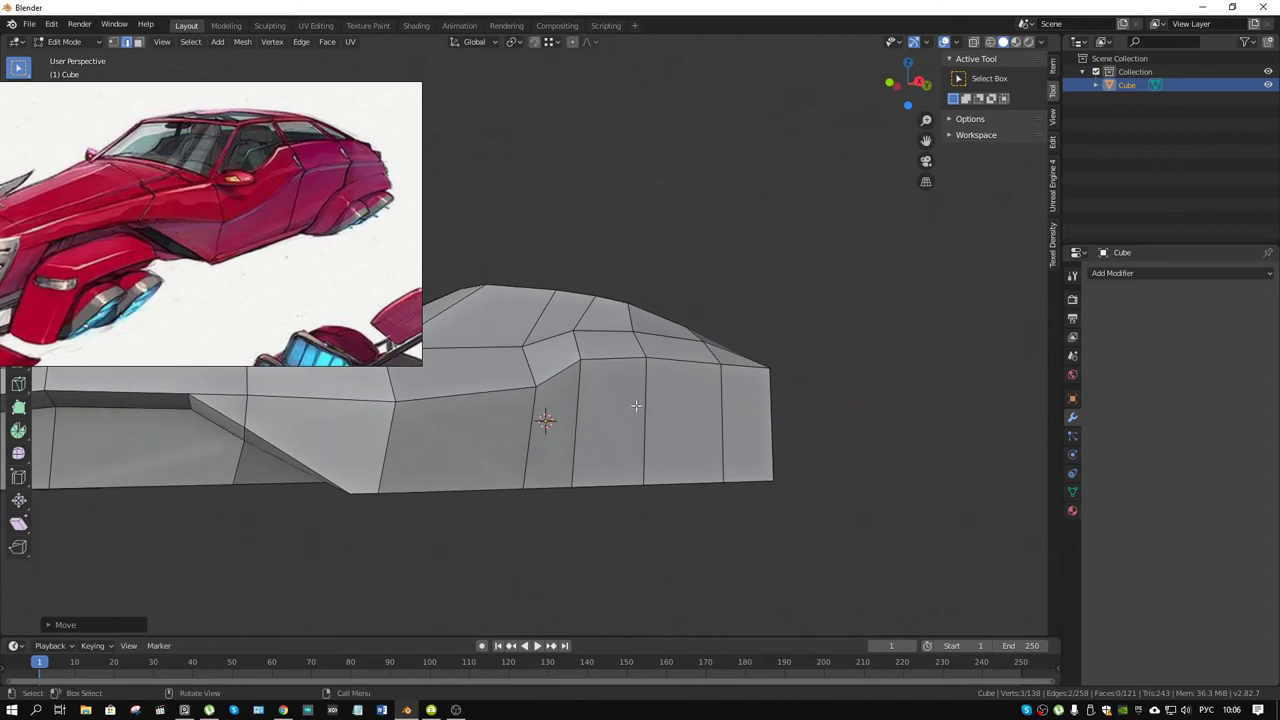
{"action": "key", "text": "k"}
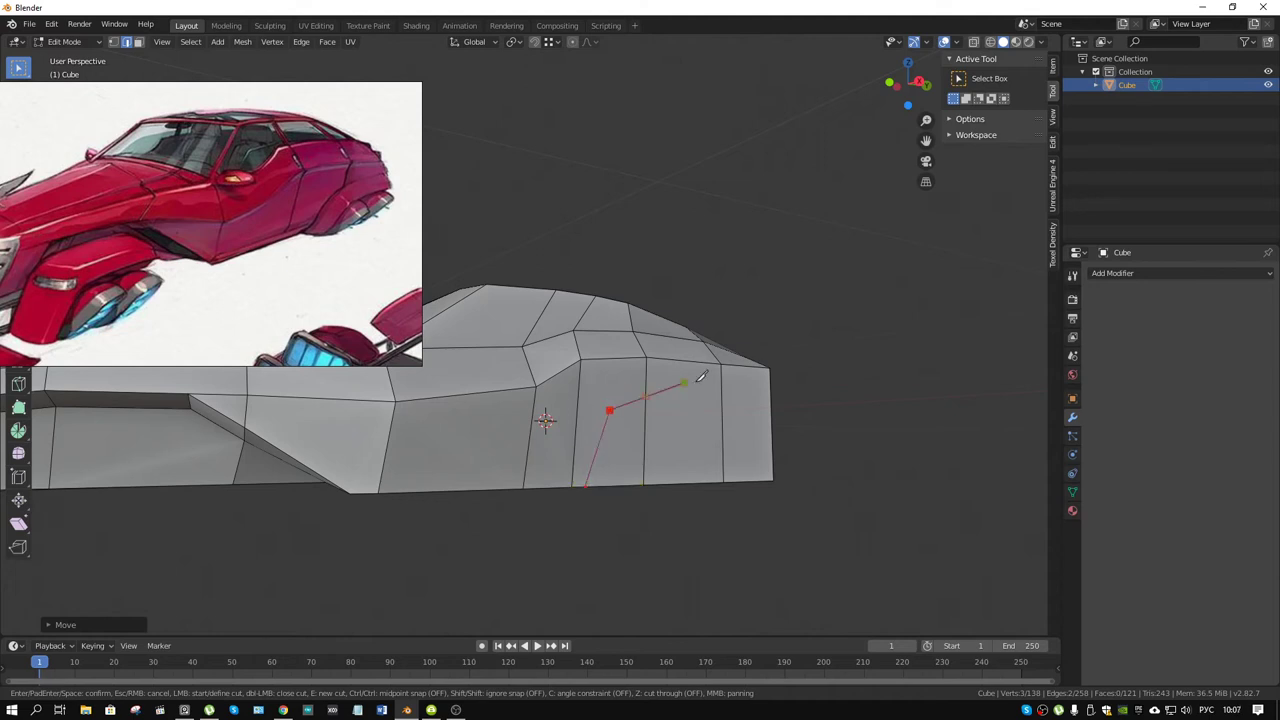
{"action": "left_click", "coordinate": [645, 400]}
{"action": "key", "text": "Return"}
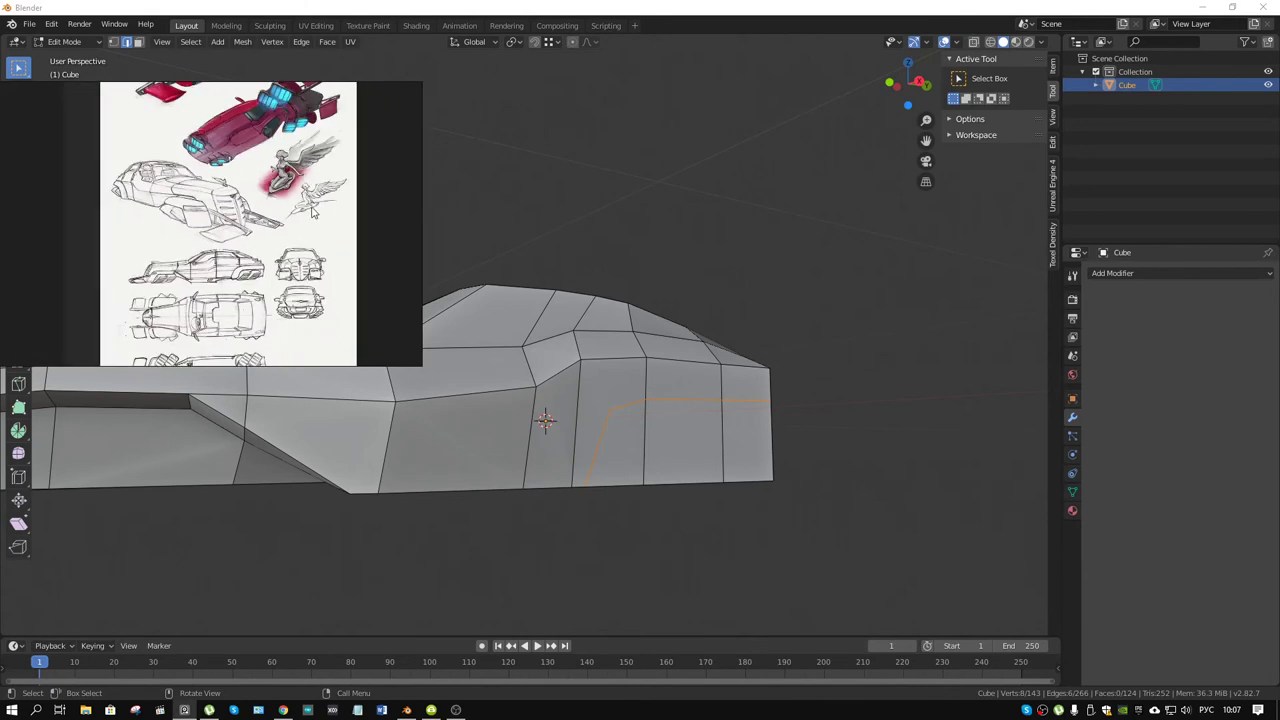
- Bevel the new cut edge line into a strip of faces
{"action": "middle_click_drag", "start_coordinate": [636, 399], "coordinate": [614, 425]}
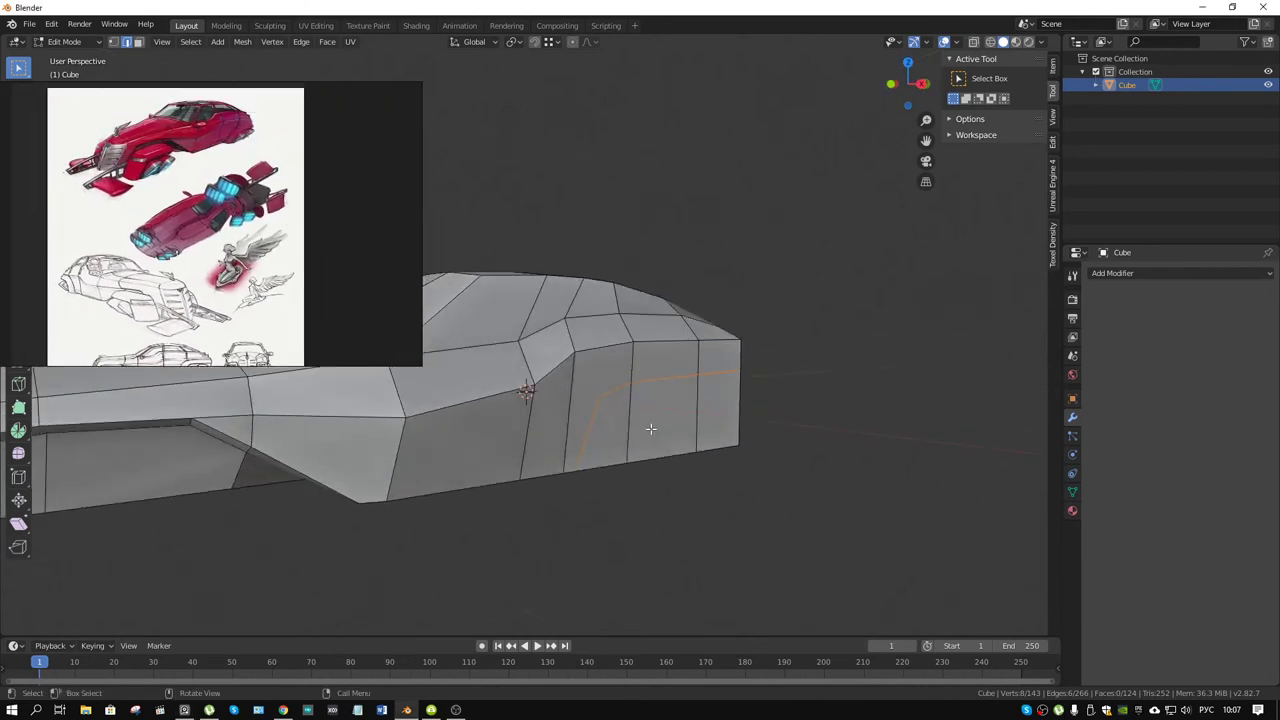
{"action": "key", "text": "3"}
{"action": "left_click", "coordinate": [614, 425]}
{"action": "key", "text": "2"}
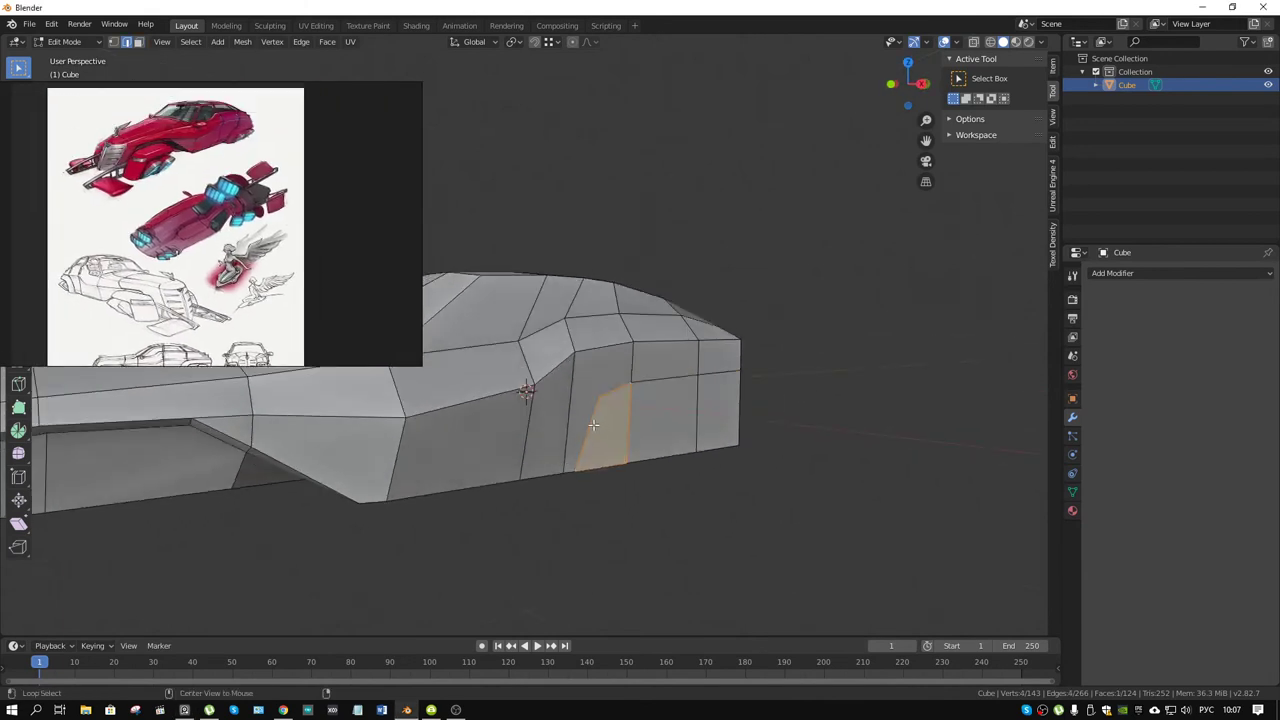
{"action": "left_click", "coordinate": [592, 426], "text": "alt"}
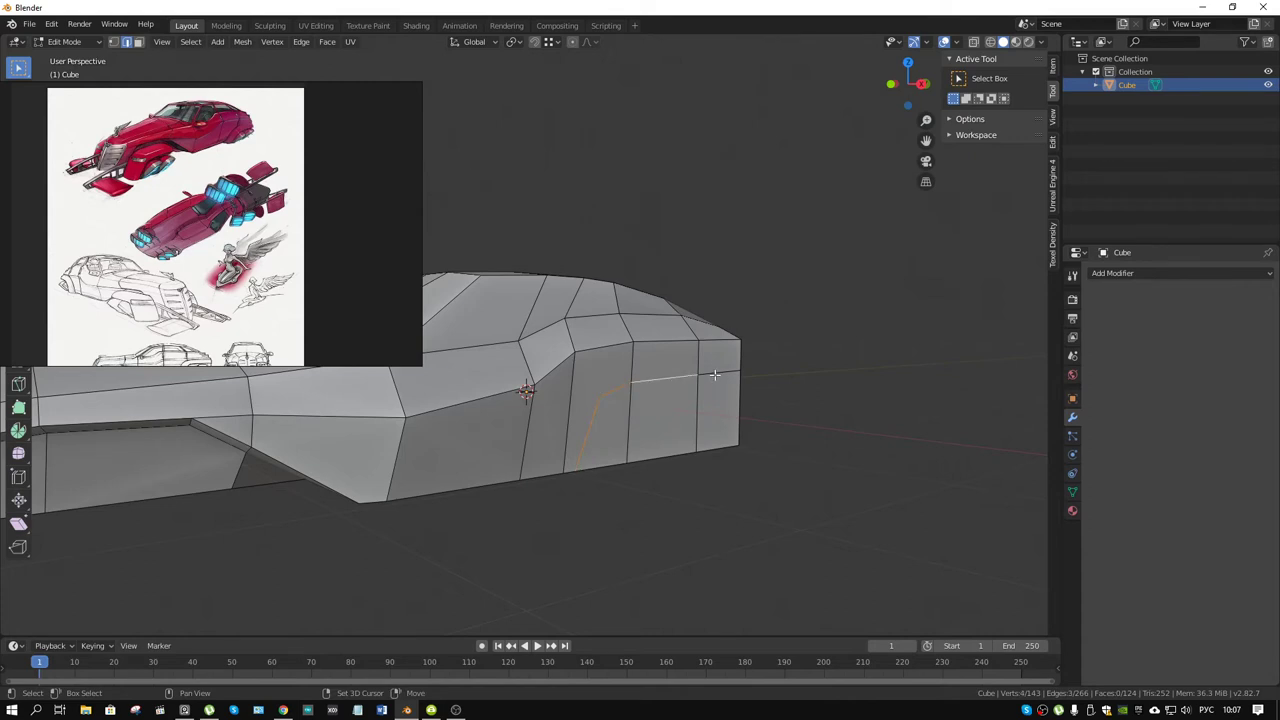
{"action": "key", "text": "ctrl+b"}
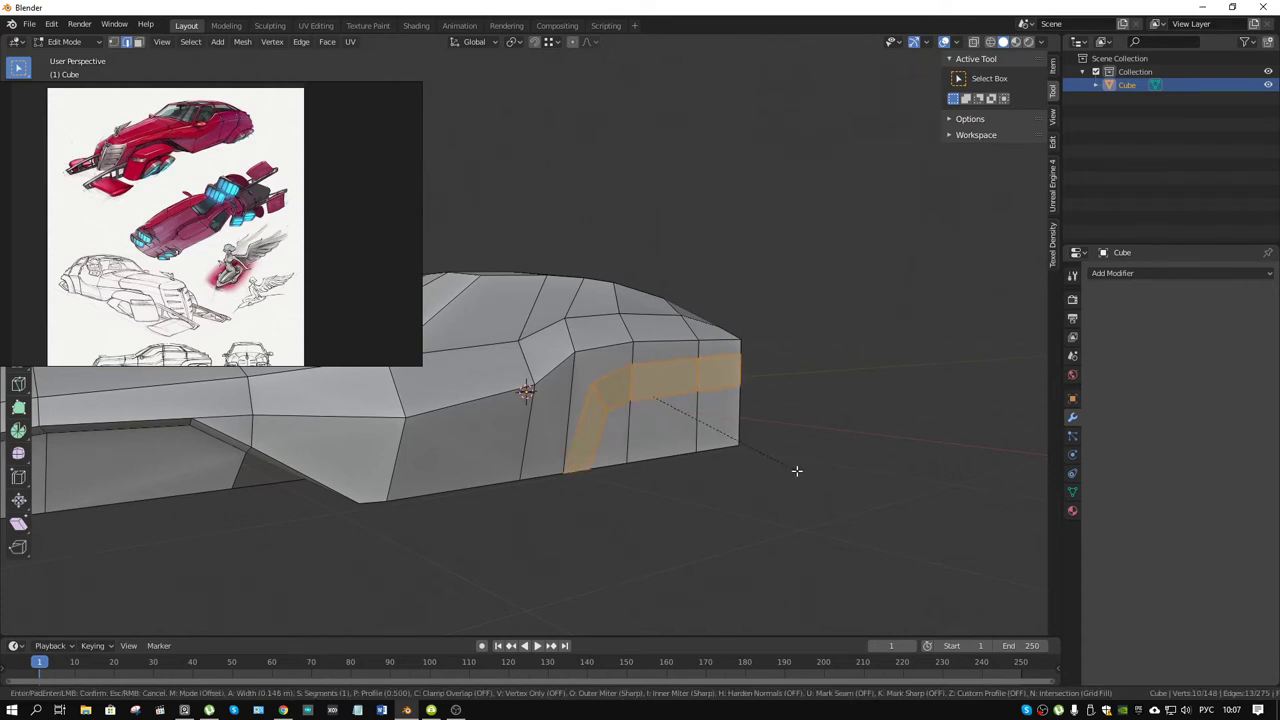
{"action": "left_click", "coordinate": [628, 432]}
- Select the bevelled face and push it outward to form the side pod
{"action": "key", "text": "3"}
{"action": "left_click", "coordinate": [706, 412], "text": "shift"}
{"action": "mouse_move", "coordinate": [706, 412]}
{"action": "middle_mouse_down"}
{"action": "mouse_move", "coordinate": [734, 434]}
{"action": "mouse_move", "coordinate": [748, 426]}
{"action": "middle_mouse_up"}
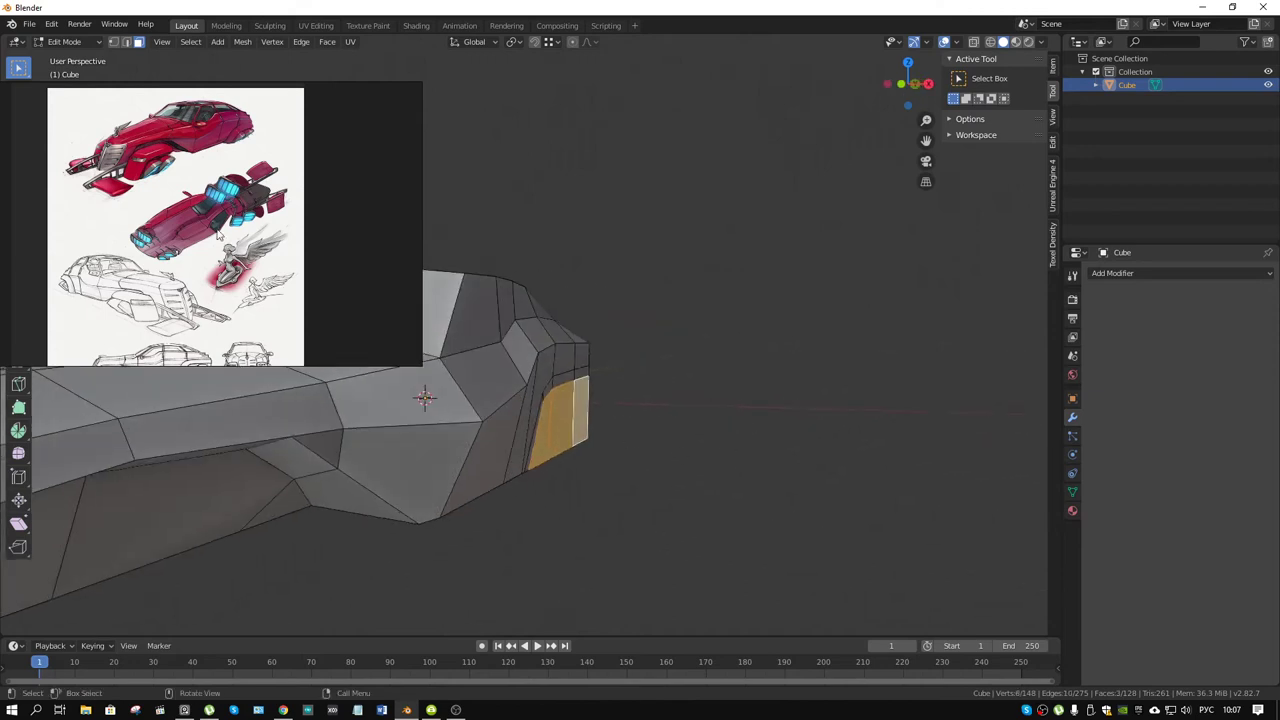
{"action": "scroll", "coordinate": [218, 232], "scroll_direction": "up", "scroll_amount": 5}
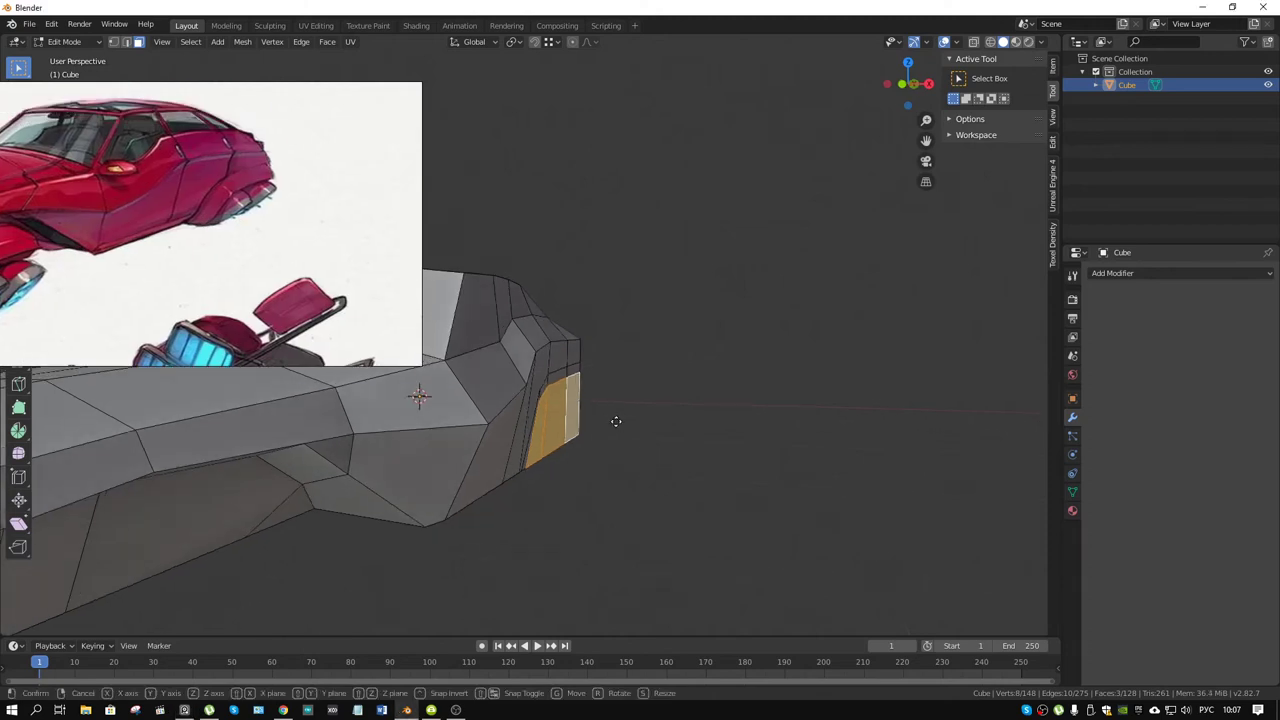
{"action": "key", "text": "g"}
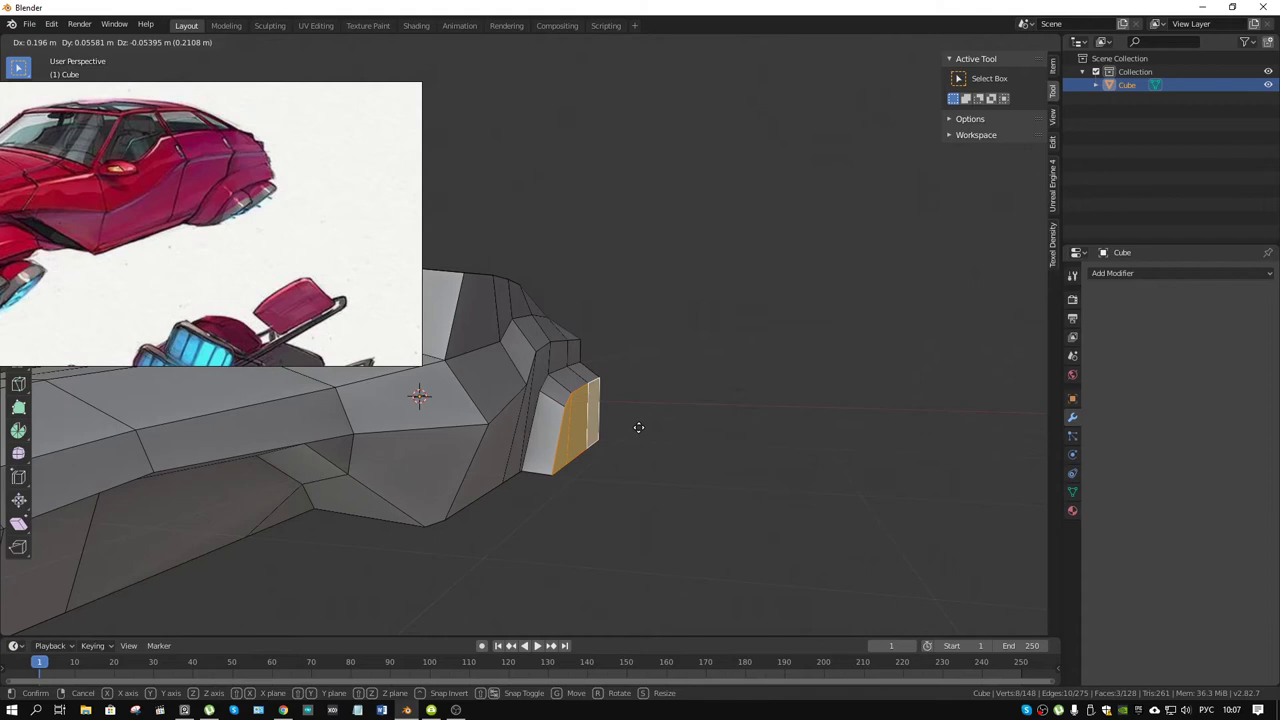
{"action": "left_click", "coordinate": [637, 432]}
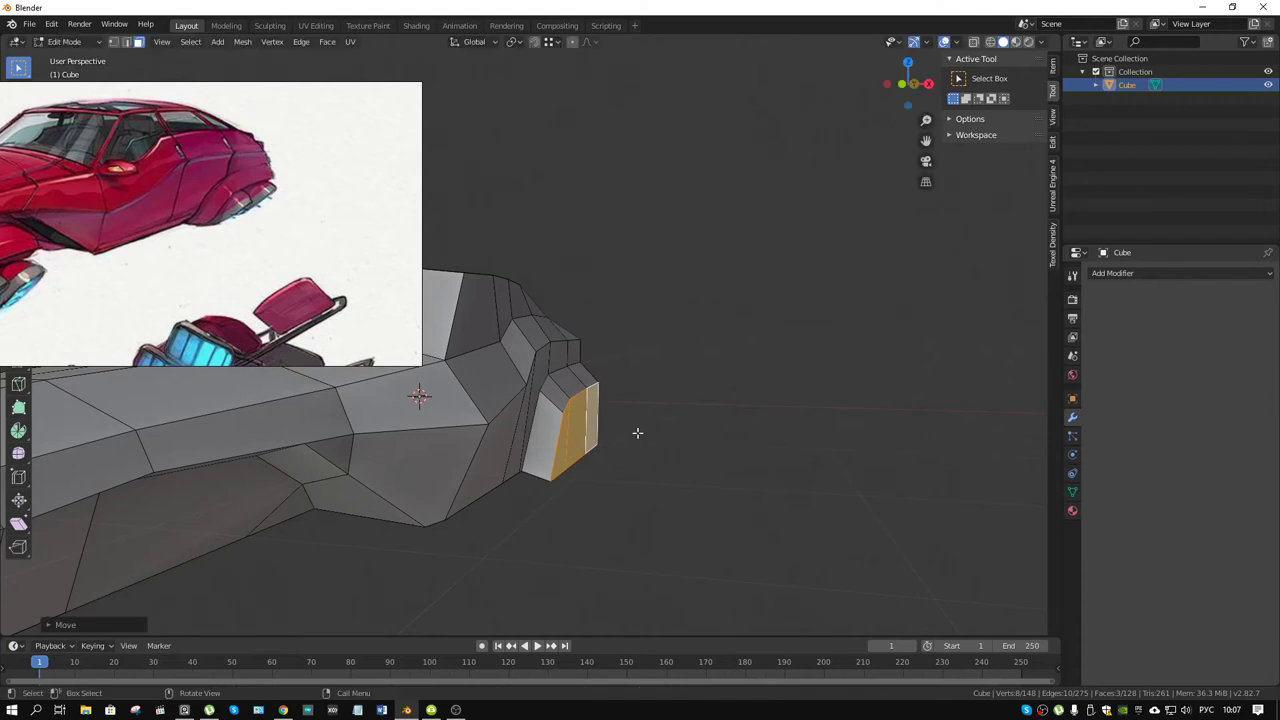
- Rotate the pod's end face and shift it along Y to angle its front
{"action": "mouse_move", "coordinate": [637, 432]}
{"action": "middle_mouse_down"}
{"action": "mouse_move", "coordinate": [663, 409]}
{"action": "mouse_move", "coordinate": [658, 432]}
{"action": "middle_mouse_up"}
{"action": "key", "text": "r"}
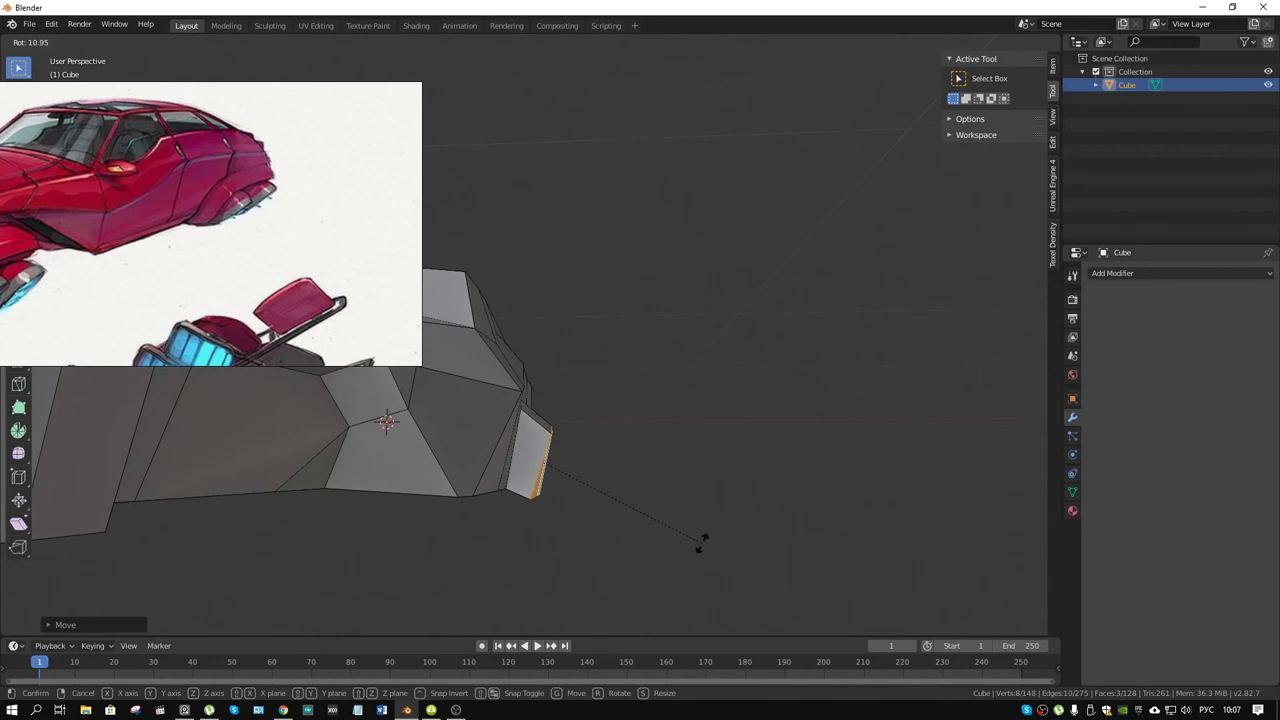
{"action": "left_click", "coordinate": [703, 541]}
{"action": "mouse_move", "coordinate": [571, 449]}
{"action": "middle_mouse_down"}
{"action": "mouse_move", "coordinate": [508, 477]}
{"action": "mouse_move", "coordinate": [560, 471]}
{"action": "mouse_move", "coordinate": [688, 510]}
{"action": "middle_mouse_up"}
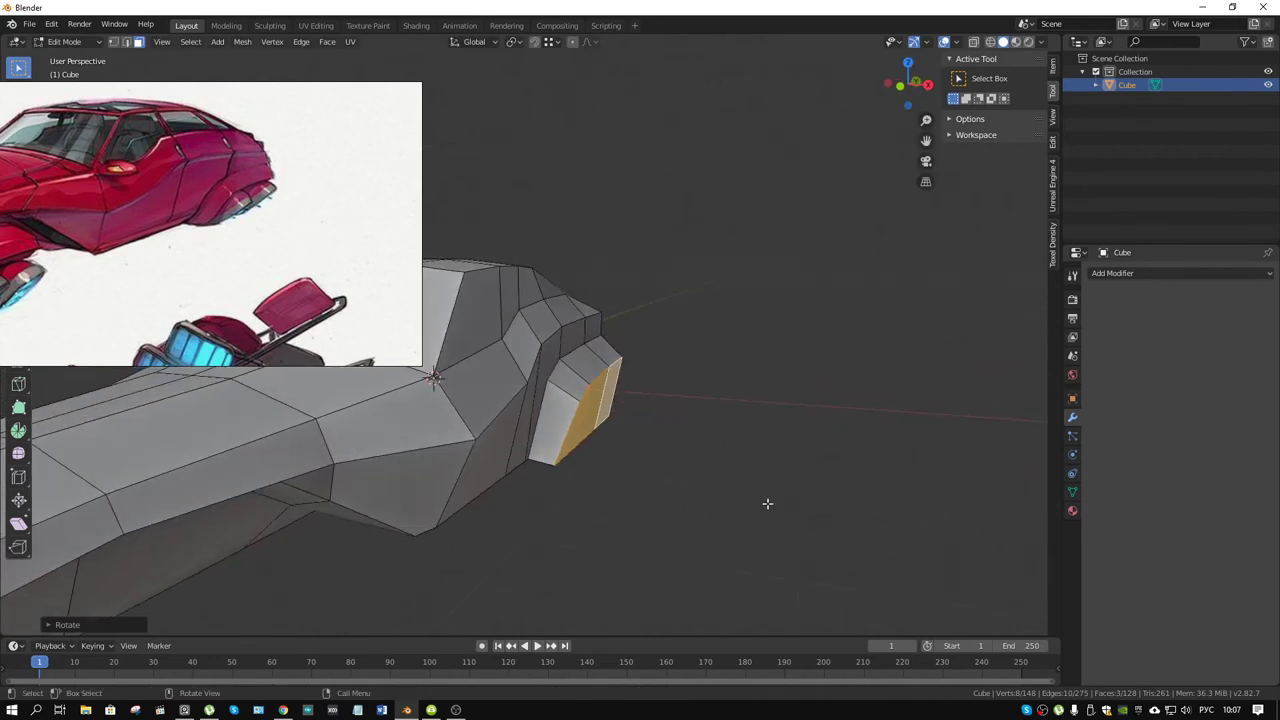
{"action": "key", "text": "g"}
{"action": "key", "text": "shift+y"}
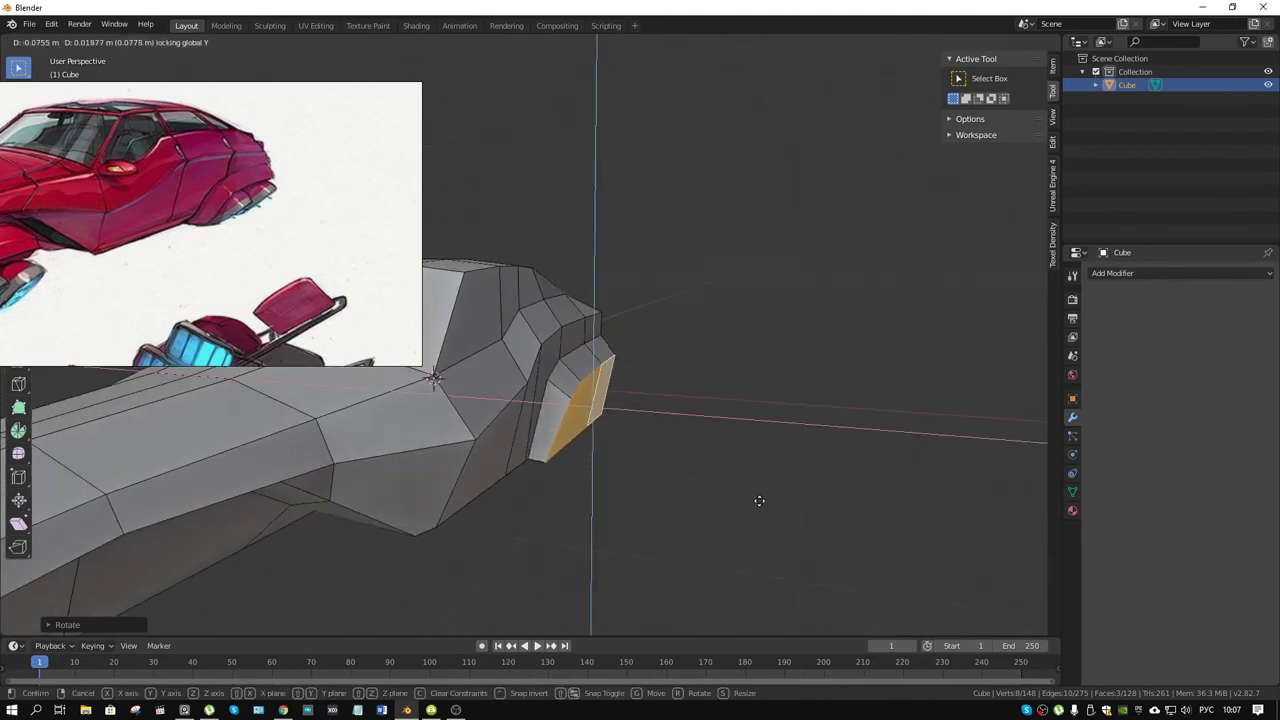
{"action": "left_click", "coordinate": [760, 500]}
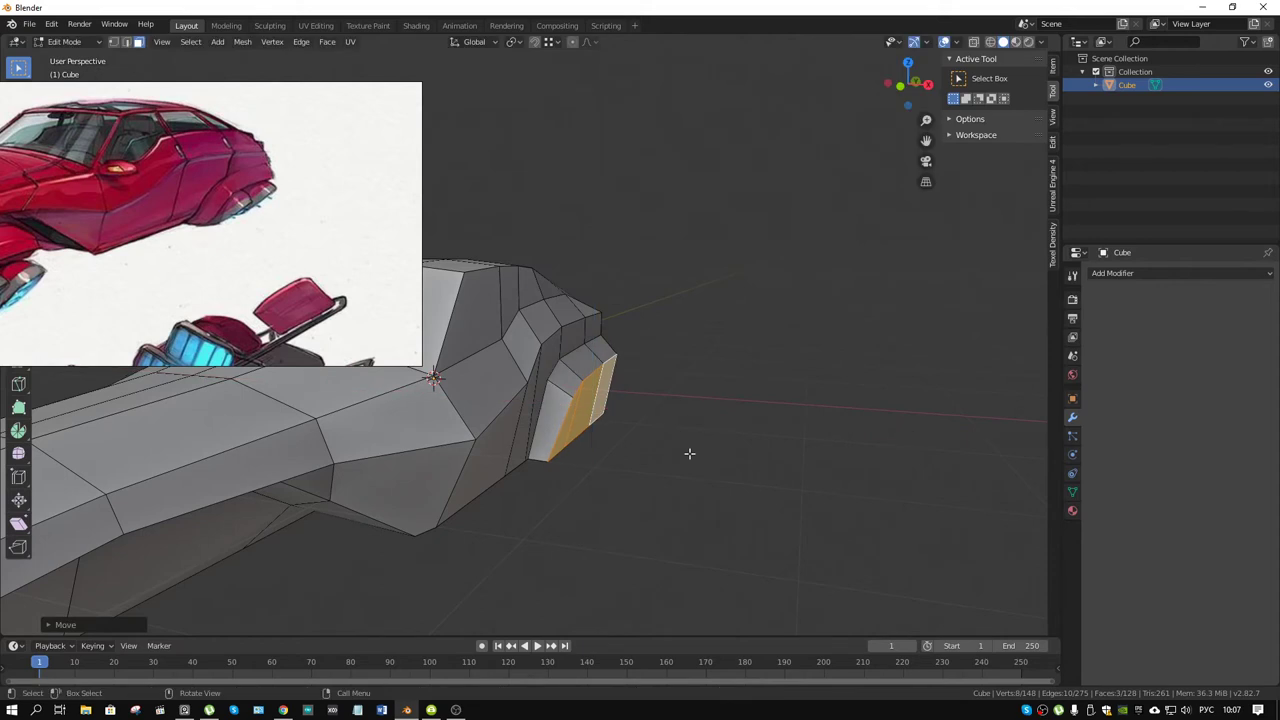
{"action": "mouse_move", "coordinate": [688, 451]}
{"action": "middle_mouse_down"}
{"action": "mouse_move", "coordinate": [569, 412]}
{"action": "mouse_move", "coordinate": [540, 449]}
{"action": "middle_mouse_up"}
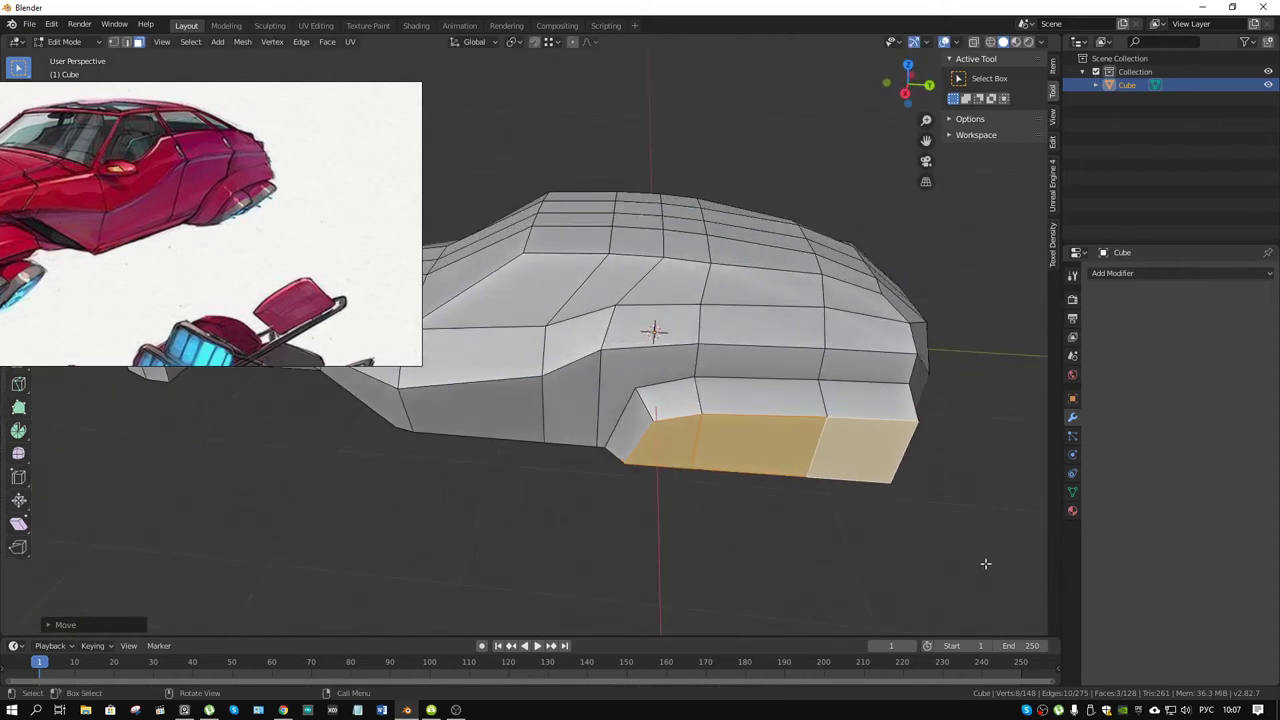
- Scale down the side-pod's outer face and inset it with the Boundary option toggled
{"action": "key", "text": "s"}
{"action": "left_click", "coordinate": [914, 540]}
{"action": "mouse_move", "coordinate": [914, 540]}
{"action": "middle_mouse_down"}
{"action": "mouse_move", "coordinate": [866, 434]}
{"action": "mouse_move", "coordinate": [886, 420]}
{"action": "mouse_move", "coordinate": [869, 426]}
{"action": "middle_mouse_up"}
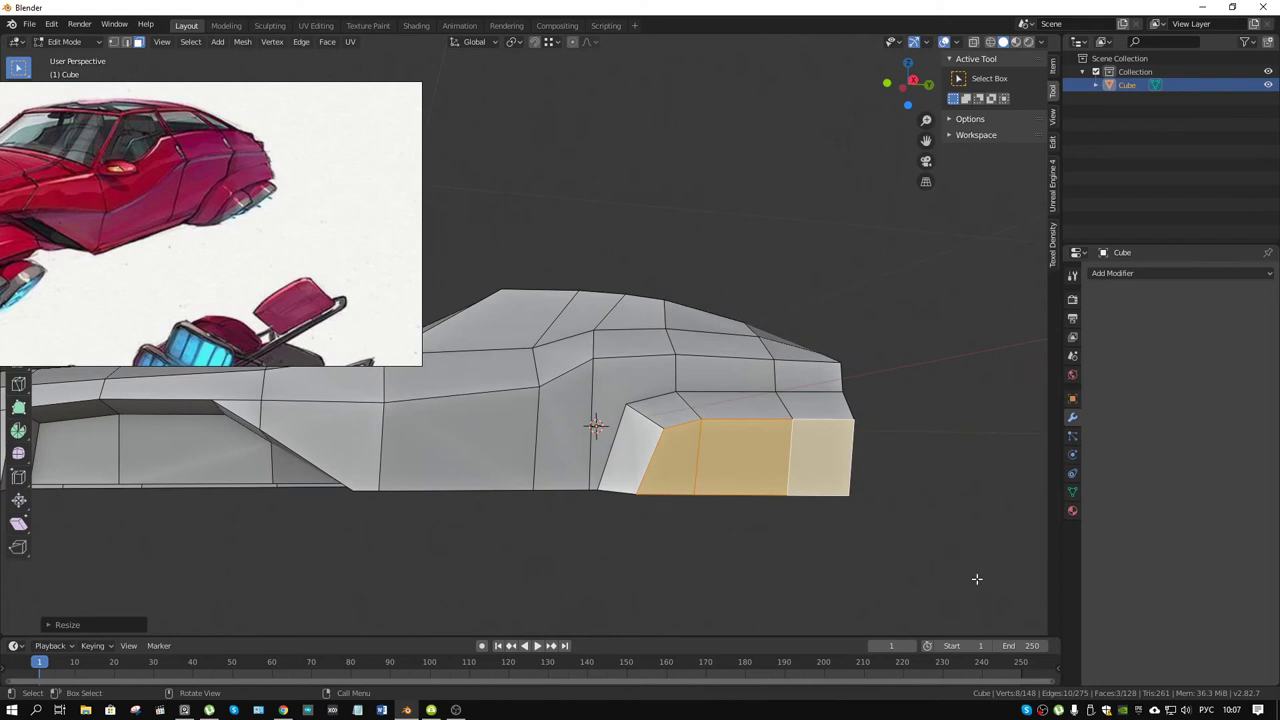
{"action": "key", "text": "i"}
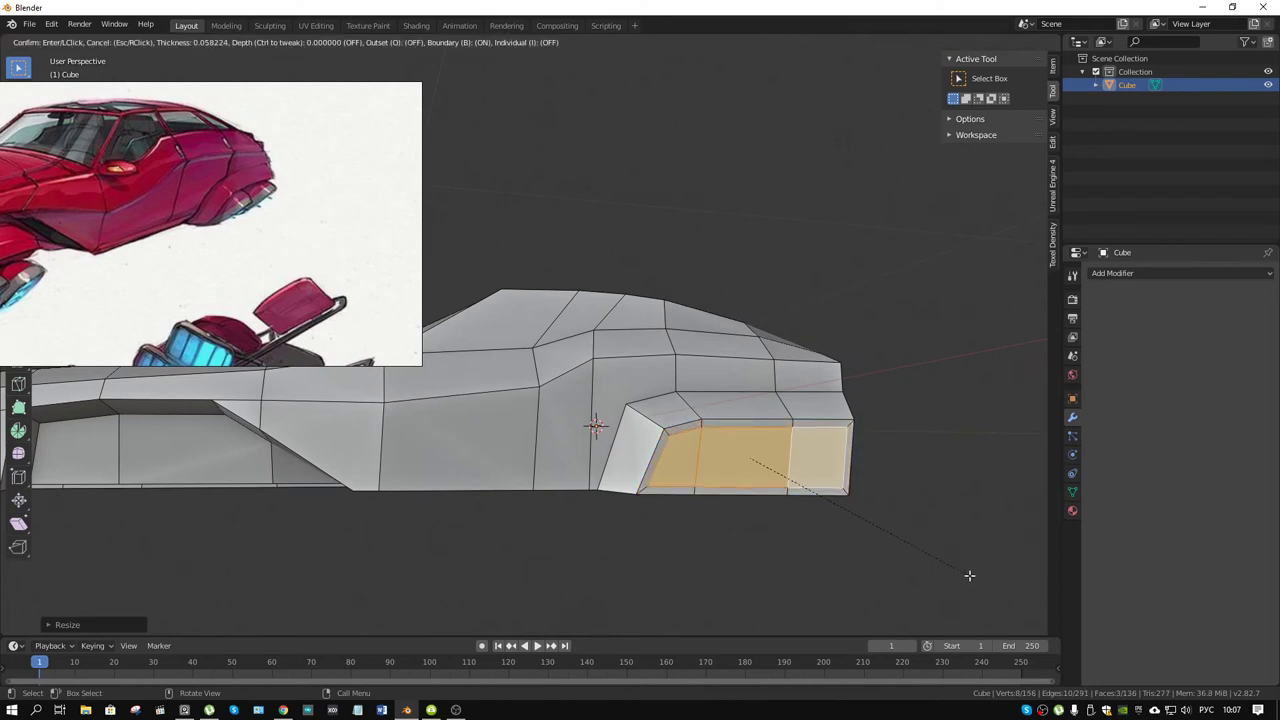
{"action": "key", "text": "b"}
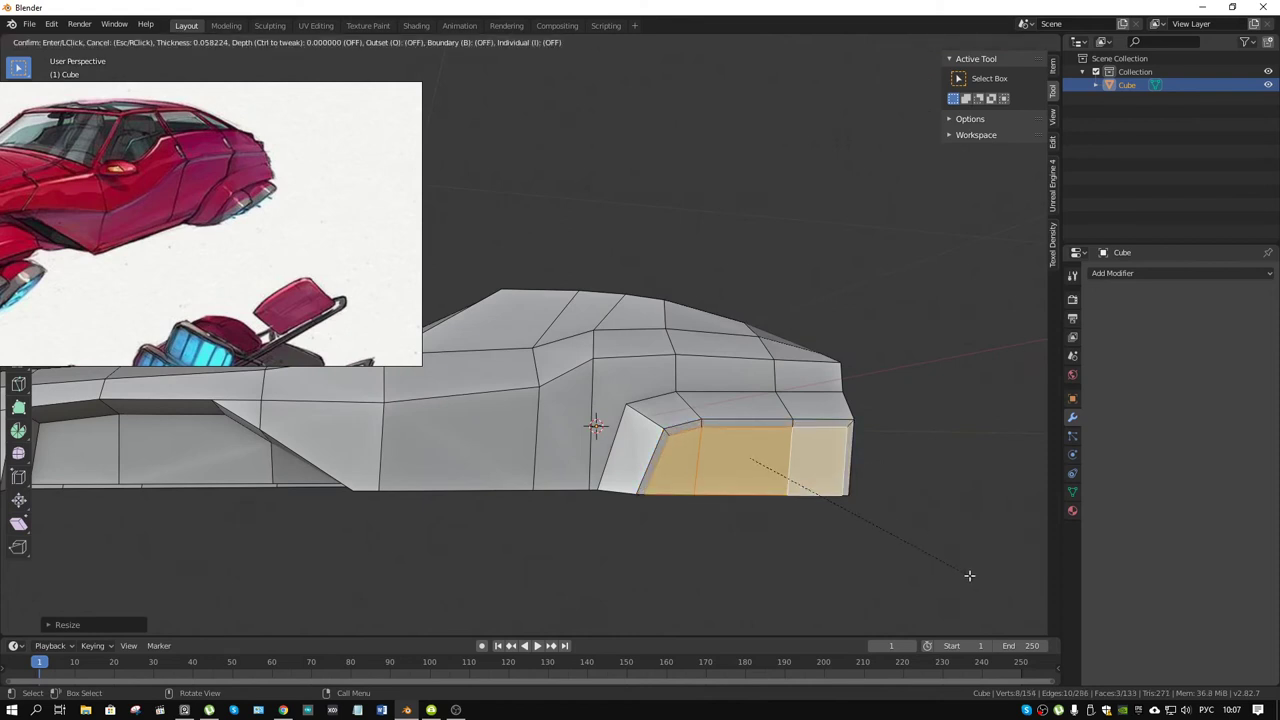
{"action": "left_click", "coordinate": [969, 575]}
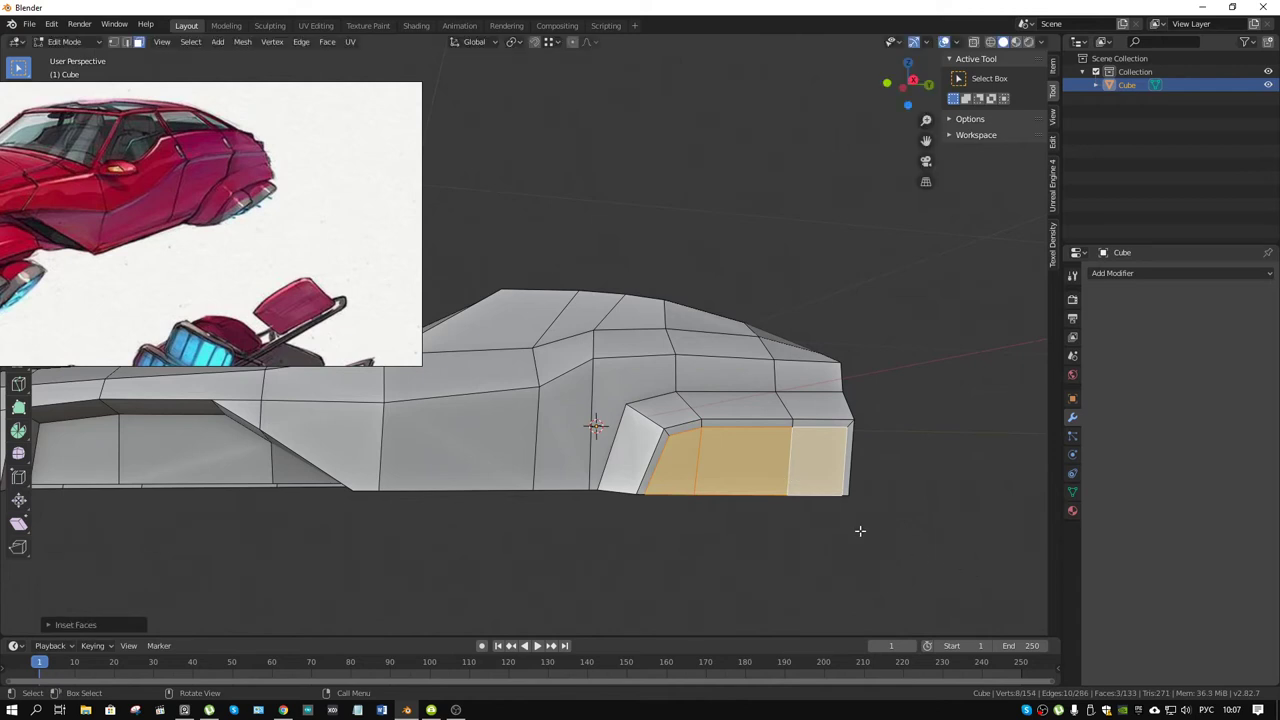
{"action": "middle_click_drag", "start_coordinate": [860, 532], "coordinate": [990, 504]}
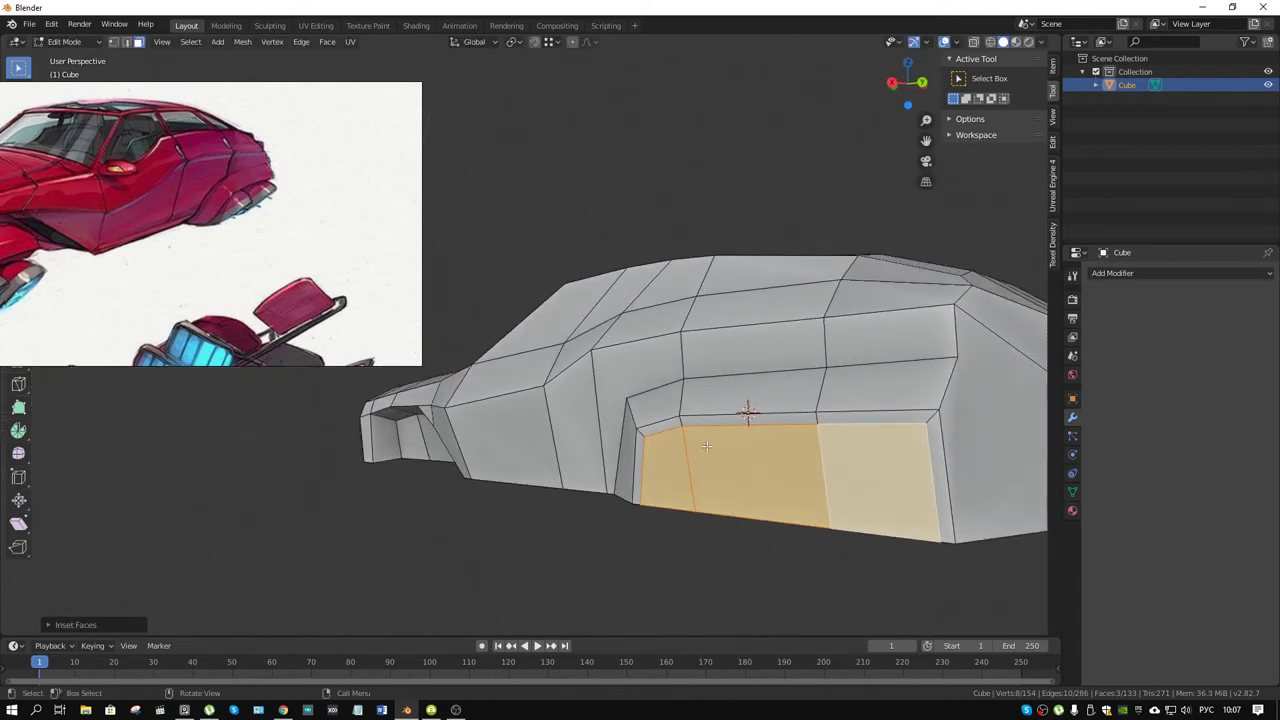
{"action": "middle_click_drag", "start_coordinate": [867, 450], "coordinate": [737, 442]}
- Knife two new edges across the rear panel, one down to the bottom edge and one to the rear vertex
{"action": "key", "text": "k"}
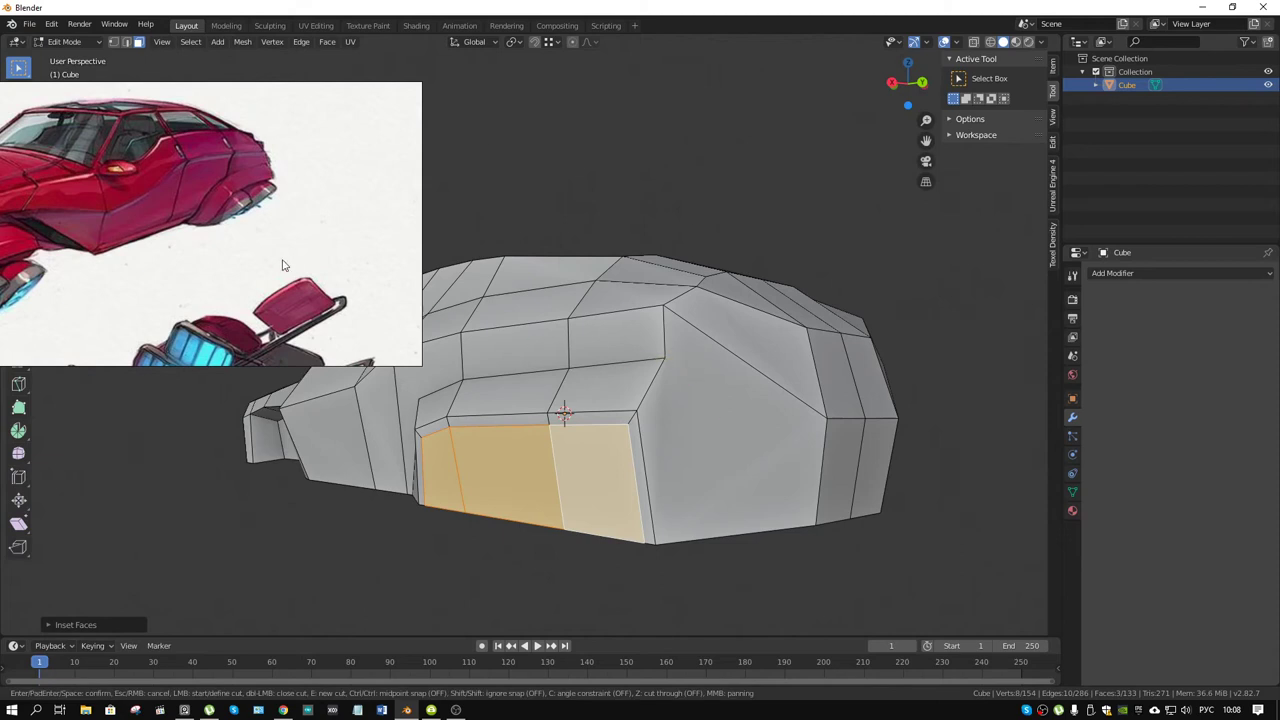
{"action": "key", "text": "Escape"}
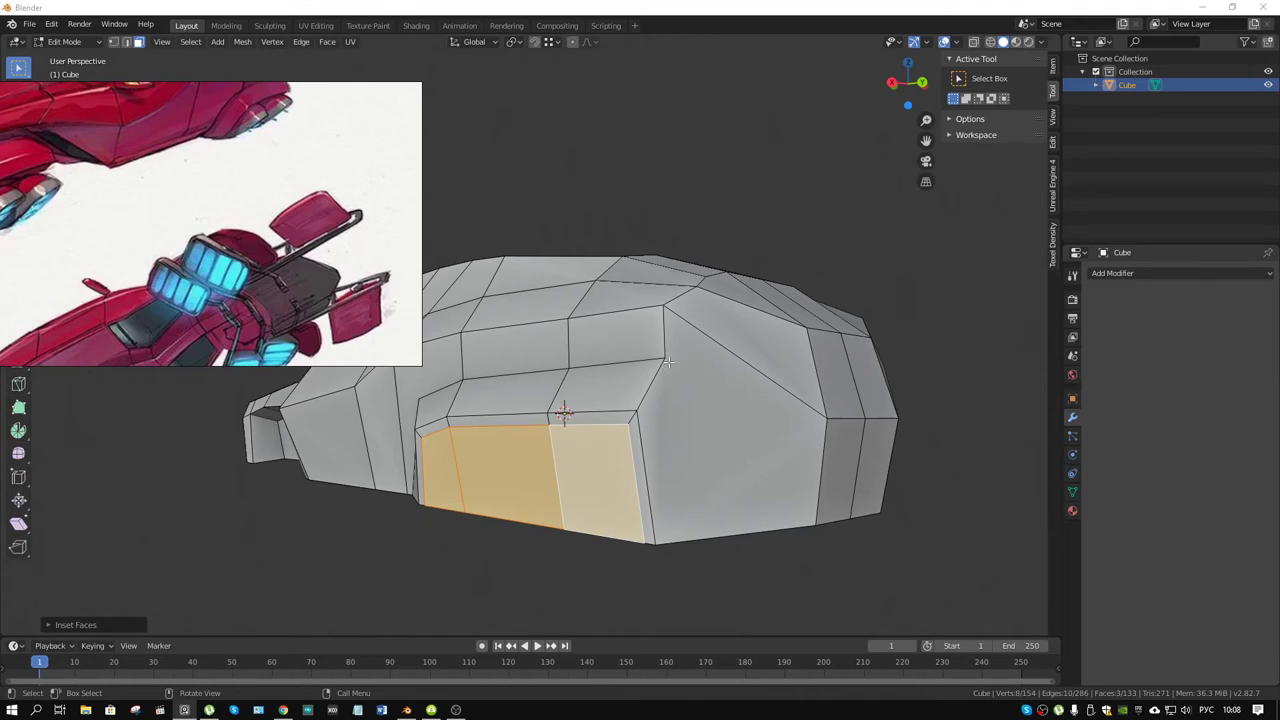
{"action": "middle_click_drag", "start_coordinate": [697, 368], "coordinate": [689, 370]}
{"action": "key", "text": "k"}
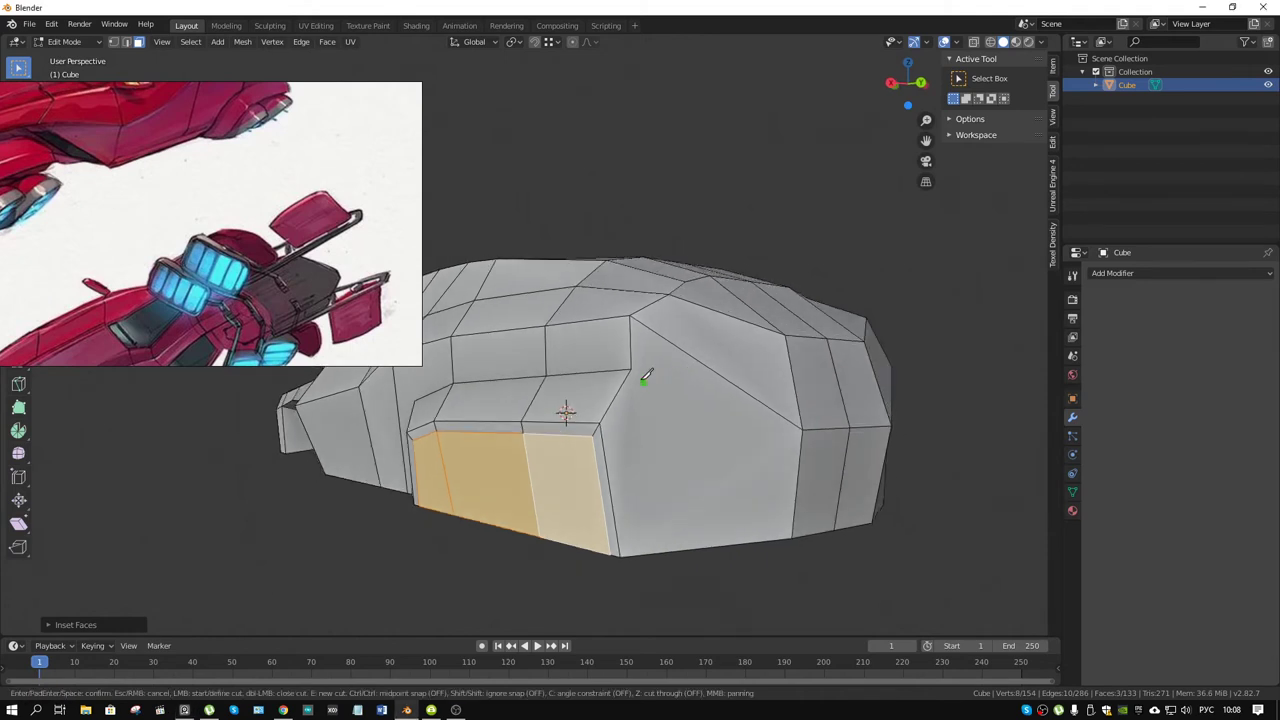
{"action": "left_click", "coordinate": [708, 443]}
{"action": "left_click", "coordinate": [727, 540]}
{"action": "key", "text": "Return"}
{"action": "key", "text": "k"}
{"action": "left_click", "coordinate": [806, 436]}
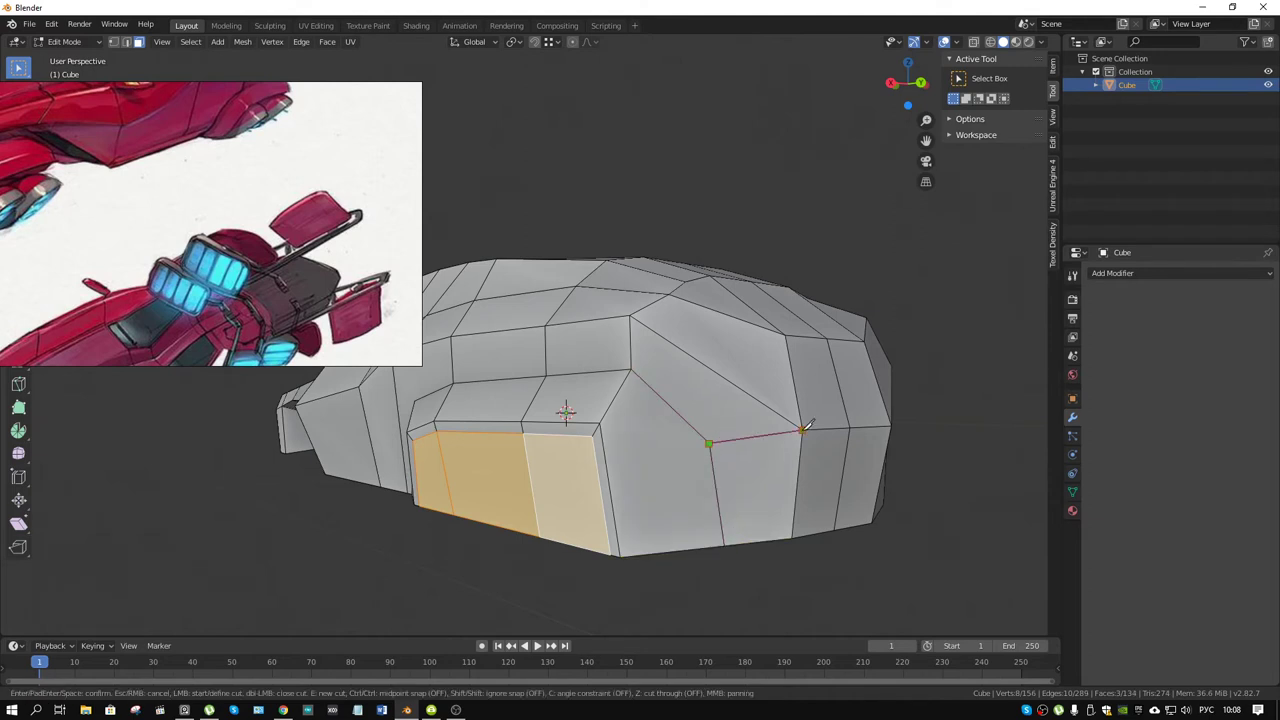
{"action": "key", "text": "Return"}
{"action": "mouse_move", "coordinate": [706, 449]}
{"action": "middle_mouse_down"}
{"action": "mouse_move", "coordinate": [713, 420]}
{"action": "mouse_move", "coordinate": [686, 418]}
{"action": "mouse_move", "coordinate": [664, 384]}
{"action": "mouse_move", "coordinate": [686, 403]}
{"action": "mouse_move", "coordinate": [569, 409]}
{"action": "middle_mouse_up"}
{"action": "key", "text": "k"}
{"action": "scroll", "coordinate": [288, 272], "scroll_direction": "up", "scroll_amount": 3}
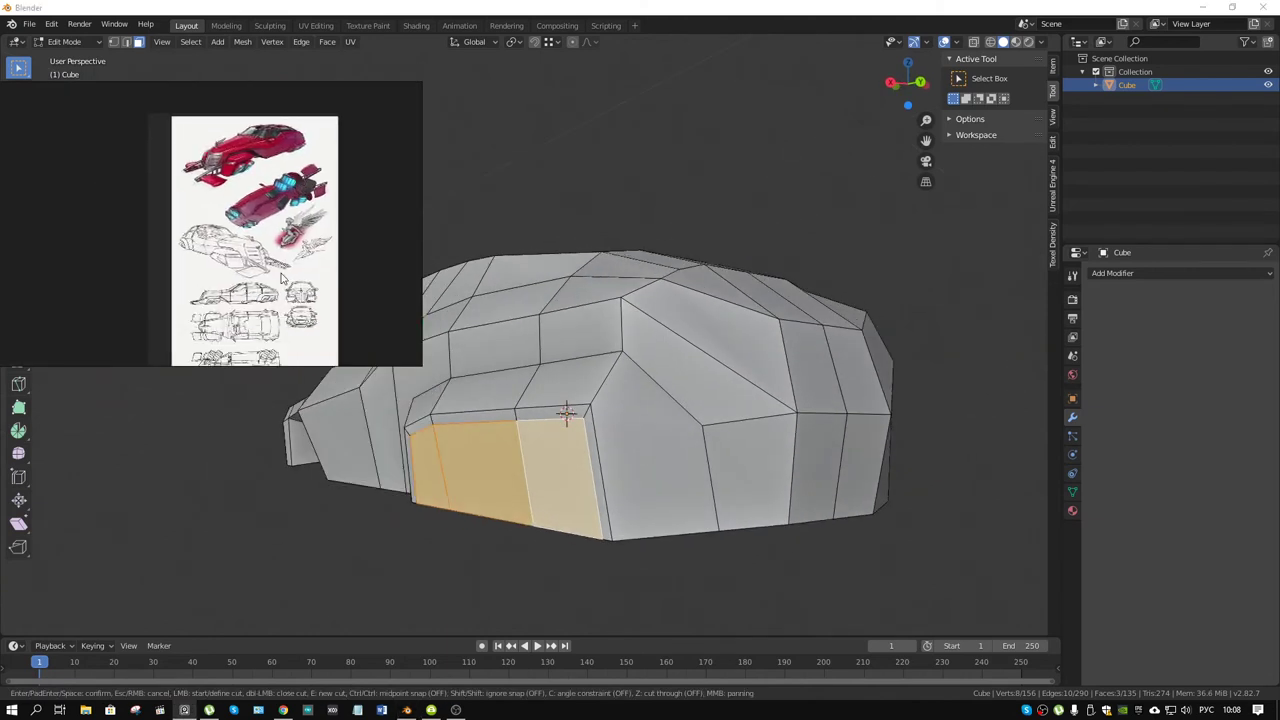
{"action": "scroll", "coordinate": [285, 280], "scroll_direction": "up", "scroll_amount": 3}
{"action": "scroll", "coordinate": [270, 290], "scroll_direction": "up", "scroll_amount": 3}
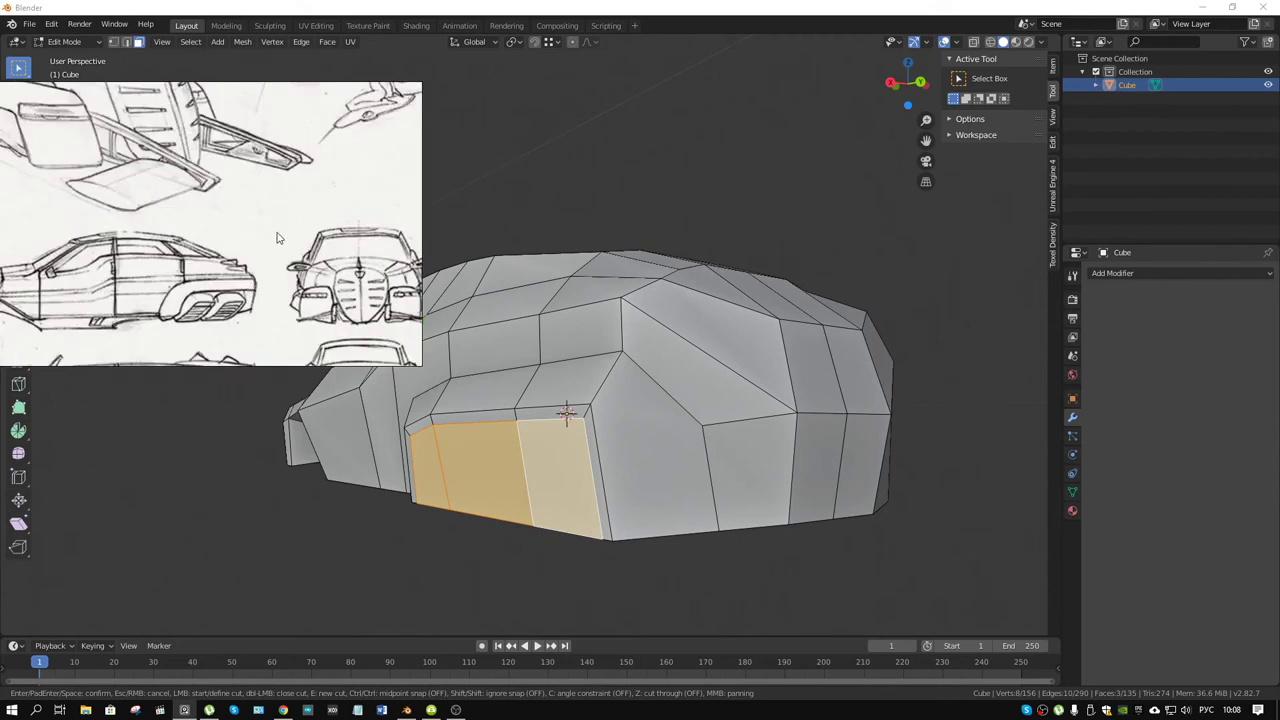
{"action": "scroll", "coordinate": [278, 238], "scroll_direction": "down", "scroll_amount": 3}
{"action": "scroll", "coordinate": [288, 300], "scroll_direction": "down", "scroll_amount": 2}
{"action": "scroll", "coordinate": [290, 300], "scroll_direction": "down", "scroll_amount": 2}
{"action": "scroll", "coordinate": [298, 305], "scroll_direction": "down", "scroll_amount": 2}
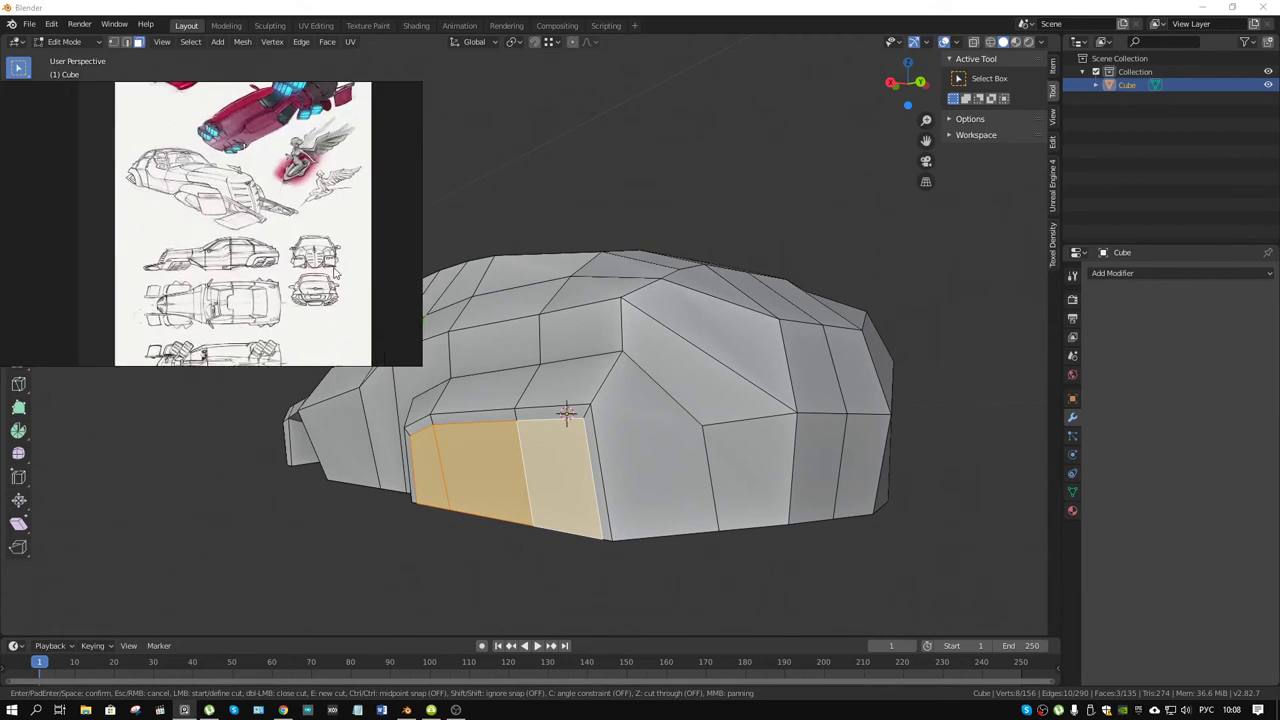
{"action": "scroll", "coordinate": [320, 260], "scroll_direction": "up", "scroll_amount": 2}
{"action": "scroll", "coordinate": [271, 194], "scroll_direction": "up", "scroll_amount": 3}
{"action": "scroll", "coordinate": [265, 185], "scroll_direction": "up", "scroll_amount": 1}
{"action": "scroll", "coordinate": [248, 165], "scroll_direction": "up", "scroll_amount": 2}
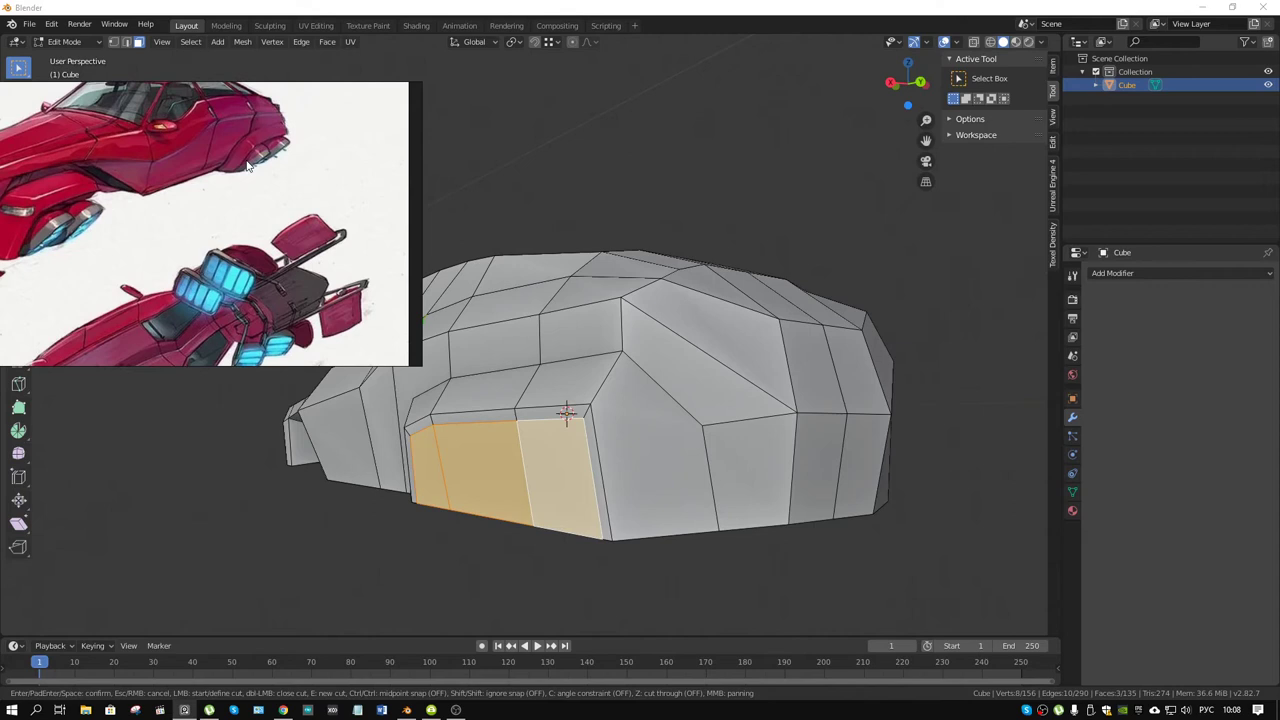
{"action": "middle_click_drag", "start_coordinate": [248, 165], "coordinate": [241, 222]}
{"action": "middle_click_drag", "start_coordinate": [643, 413], "coordinate": [537, 410]}
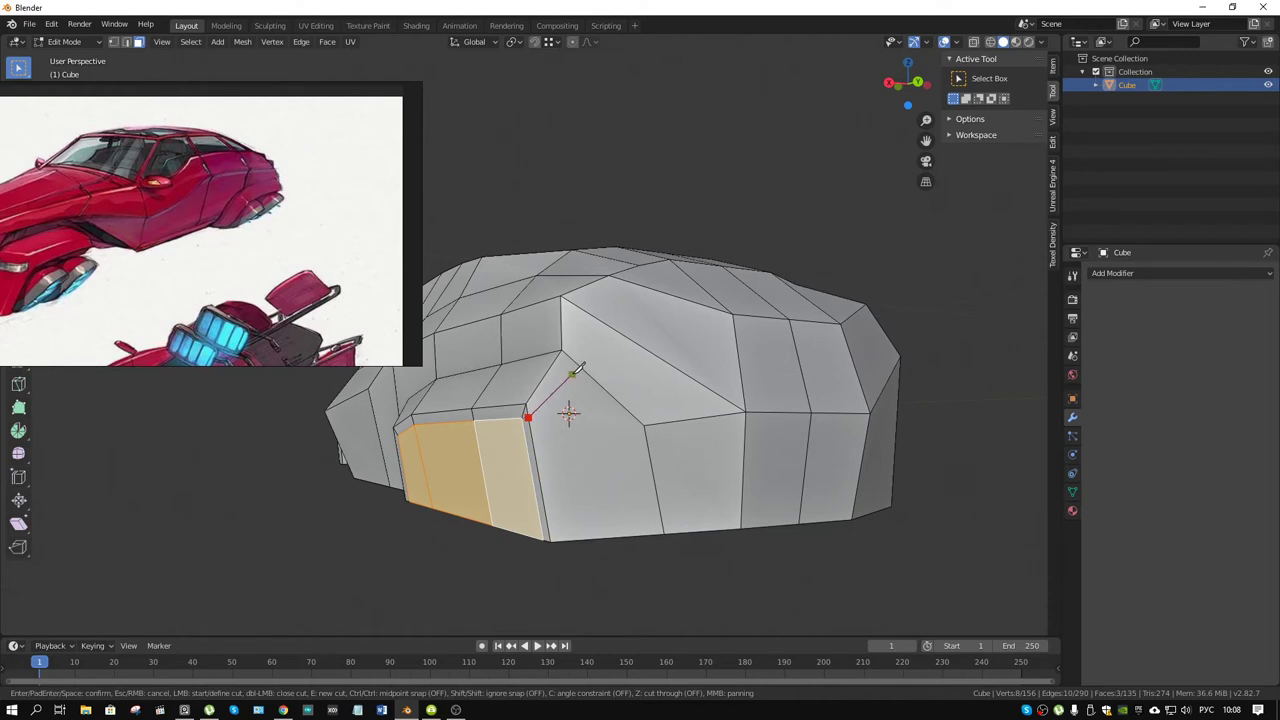
- Finish the knife cut outlining the rear panel and add a vertical cut from the top vertex
{"action": "left_click", "coordinate": [644, 424]}
{"action": "key", "text": "Return"}
{"action": "key", "text": "k"}
{"action": "left_click", "coordinate": [562, 347]}
{"action": "key", "text": "Return"}
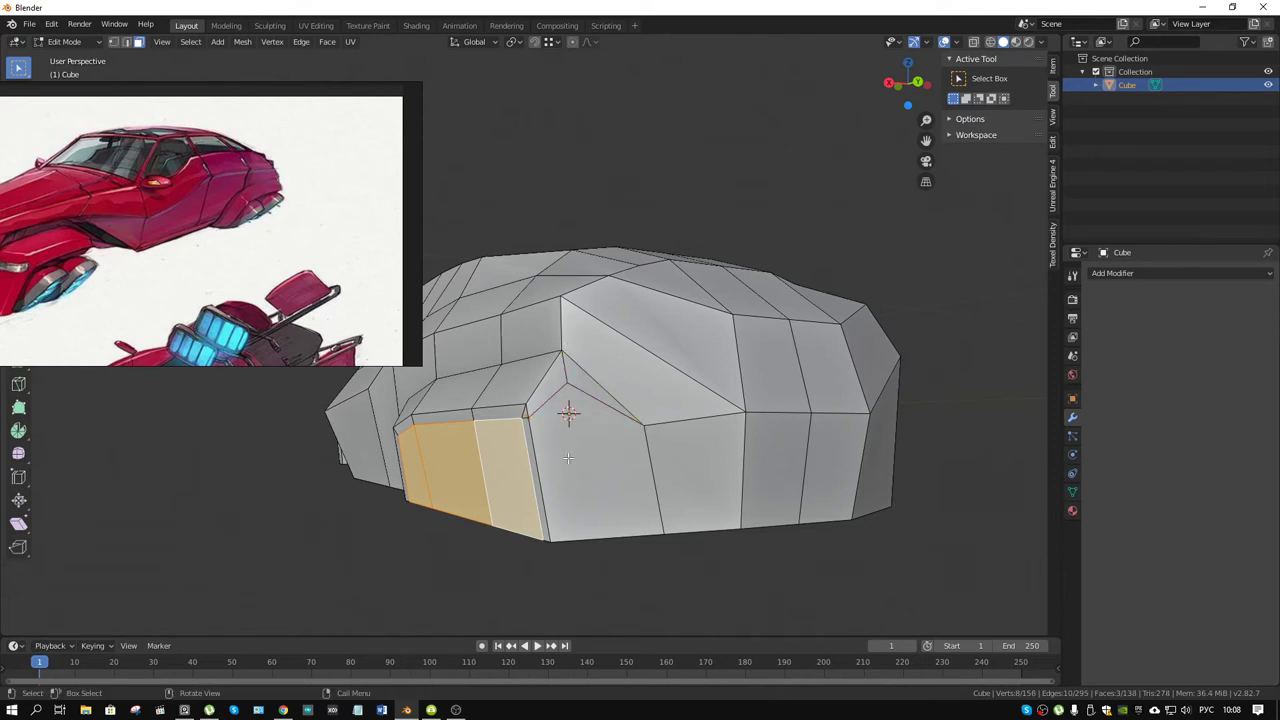
- Delete the two newly cut rear faces to open a hole in the body
{"action": "left_click", "coordinate": [557, 449], "text": "shift"}
{"action": "left_click", "coordinate": [462, 452], "text": "shift"}
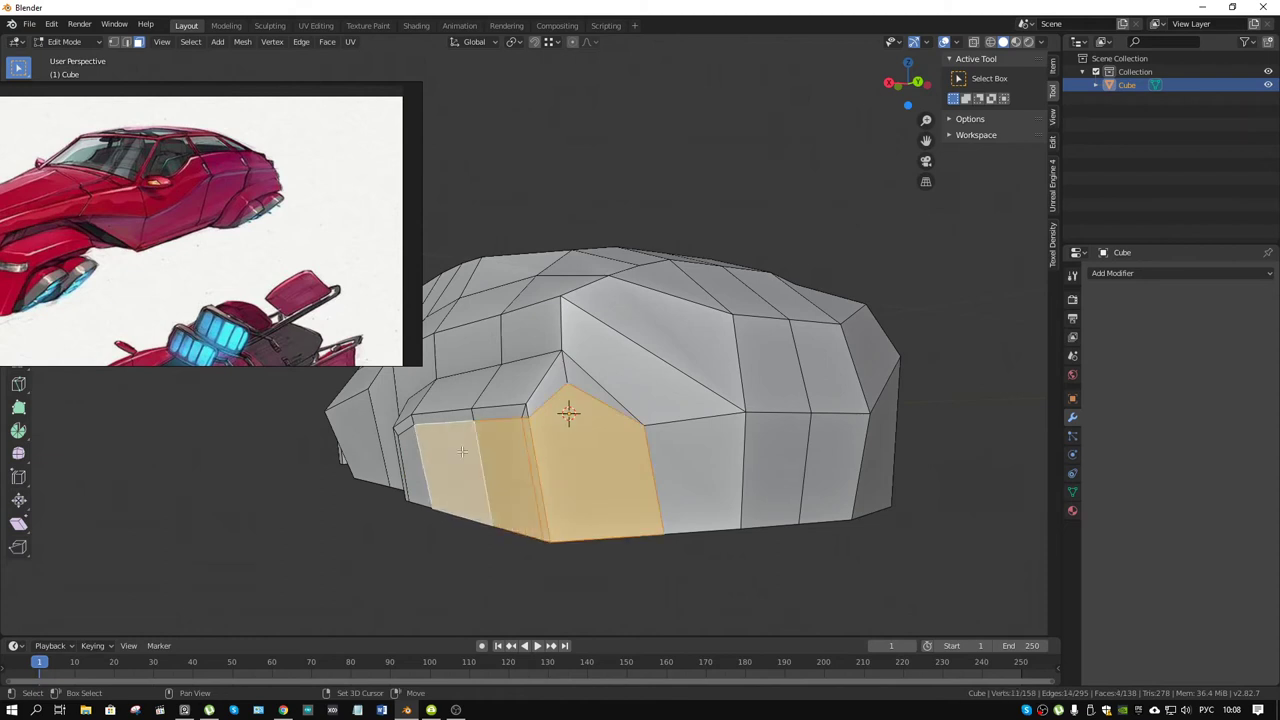
{"action": "key", "text": "x"}
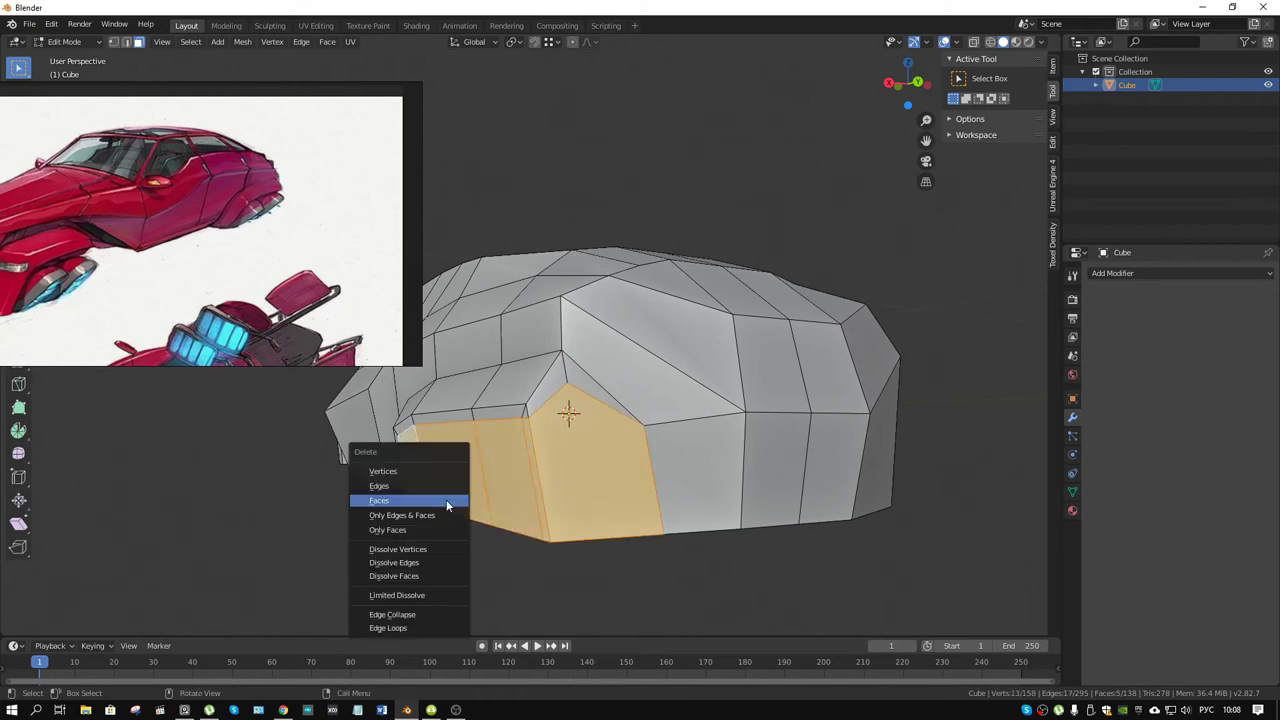
{"action": "left_click", "coordinate": [446, 499]}
{"action": "mouse_move", "coordinate": [446, 499]}
{"action": "middle_mouse_down"}
{"action": "mouse_move", "coordinate": [580, 431]}
{"action": "mouse_move", "coordinate": [641, 375]}
{"action": "middle_mouse_up"}
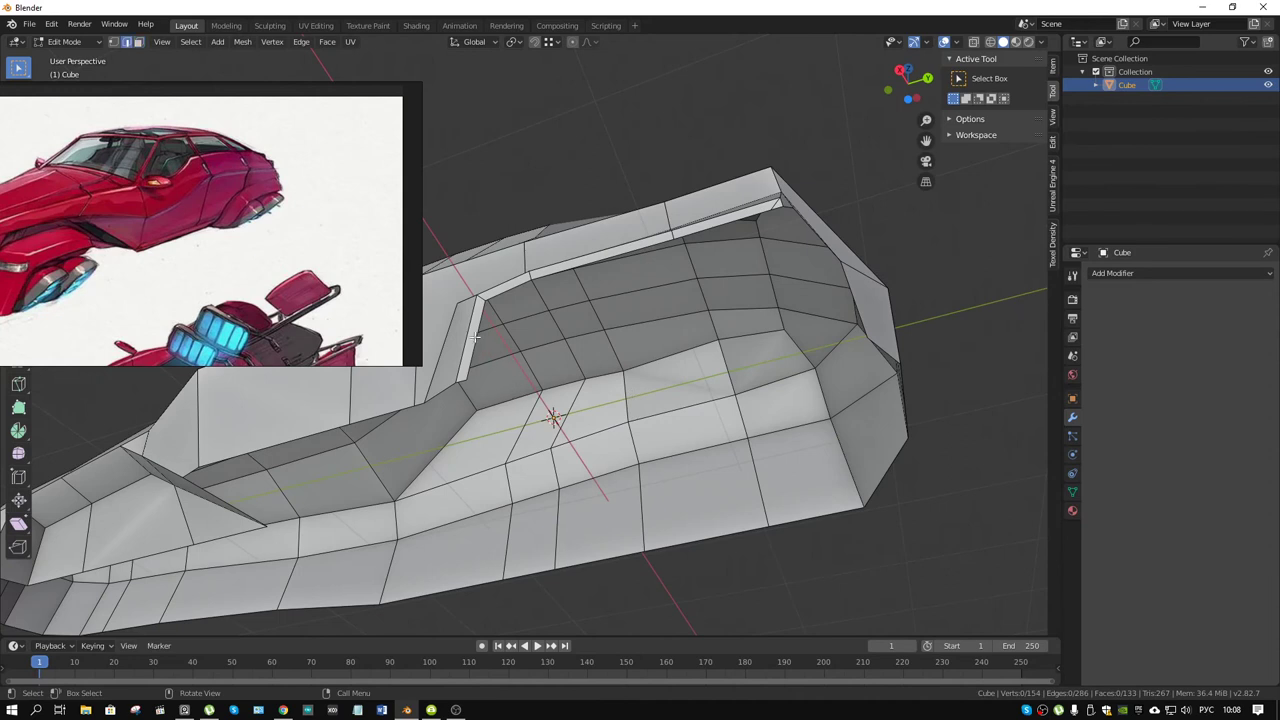
- Dissolve the stray vertex on the hole's rim
{"action": "key", "text": "1"}
{"action": "left_click", "coordinate": [773, 205]}
{"action": "key", "text": "x"}
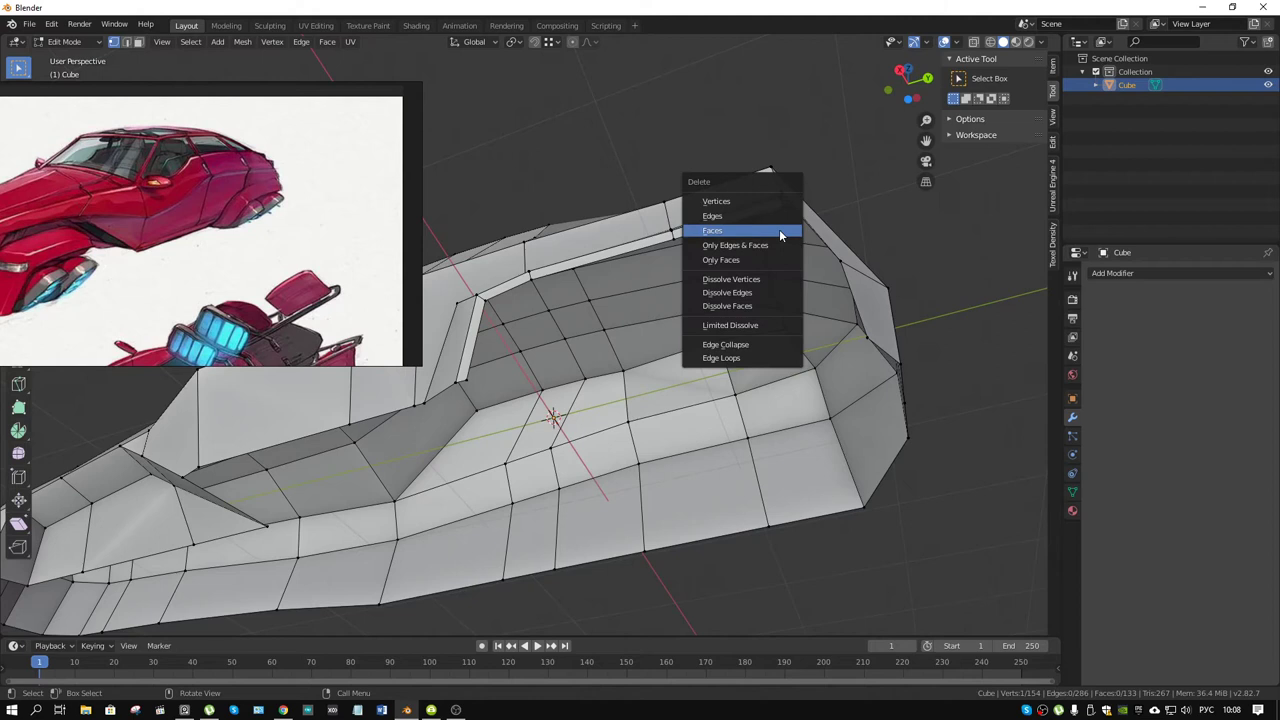
{"action": "left_click", "coordinate": [760, 279]}
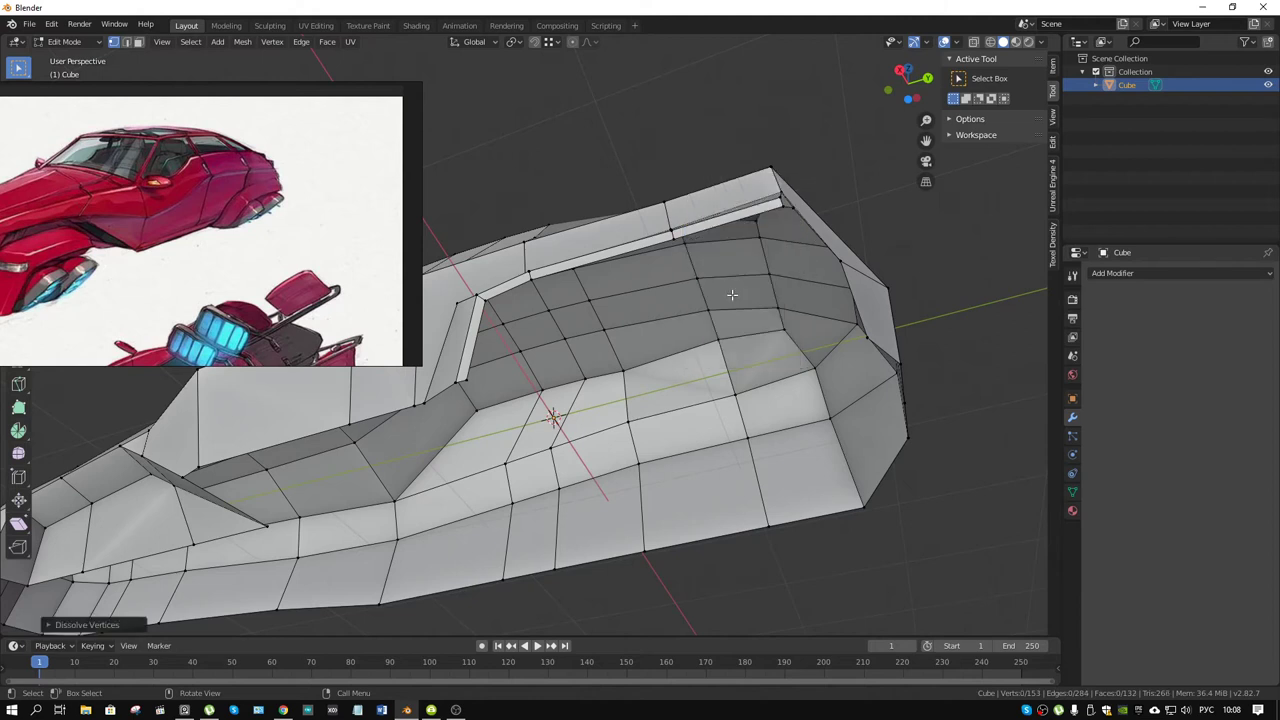
{"action": "mouse_move", "coordinate": [740, 238]}
{"action": "middle_mouse_down"}
{"action": "mouse_move", "coordinate": [721, 271]}
{"action": "mouse_move", "coordinate": [656, 279]}
{"action": "mouse_move", "coordinate": [695, 196]}
{"action": "mouse_move", "coordinate": [780, 197]}
{"action": "mouse_move", "coordinate": [777, 214]}
{"action": "mouse_move", "coordinate": [787, 187]}
{"action": "mouse_move", "coordinate": [766, 194]}
{"action": "mouse_move", "coordinate": [824, 320]}
{"action": "mouse_move", "coordinate": [846, 317]}
{"action": "mouse_move", "coordinate": [866, 289]}
{"action": "mouse_move", "coordinate": [679, 349]}
{"action": "mouse_move", "coordinate": [531, 423]}
{"action": "mouse_move", "coordinate": [574, 414]}
{"action": "mouse_move", "coordinate": [408, 432]}
{"action": "middle_mouse_up"}
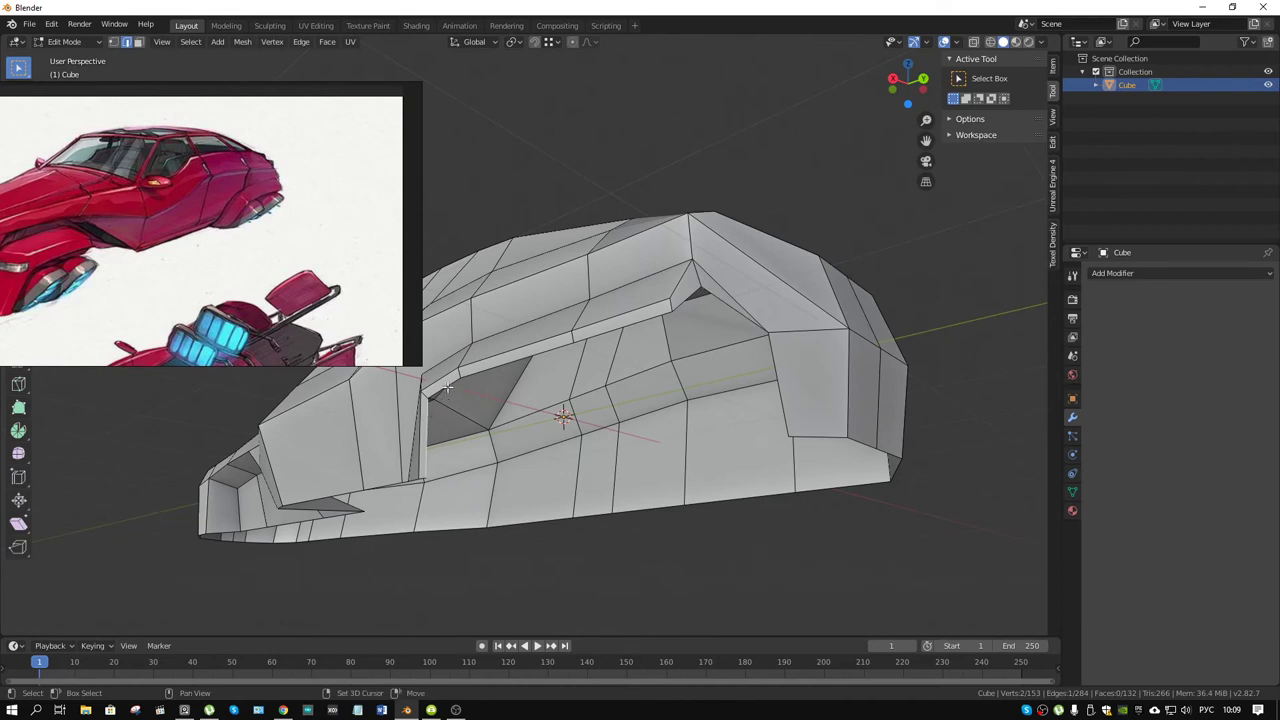
- Select an edge path along the opening's rim and move it into position
{"action": "left_click", "coordinate": [530, 374], "text": "ctrl"}
{"action": "mouse_move", "coordinate": [530, 374]}
{"action": "middle_mouse_down"}
{"action": "mouse_move", "coordinate": [611, 333]}
{"action": "mouse_move", "coordinate": [526, 272]}
{"action": "middle_mouse_up"}
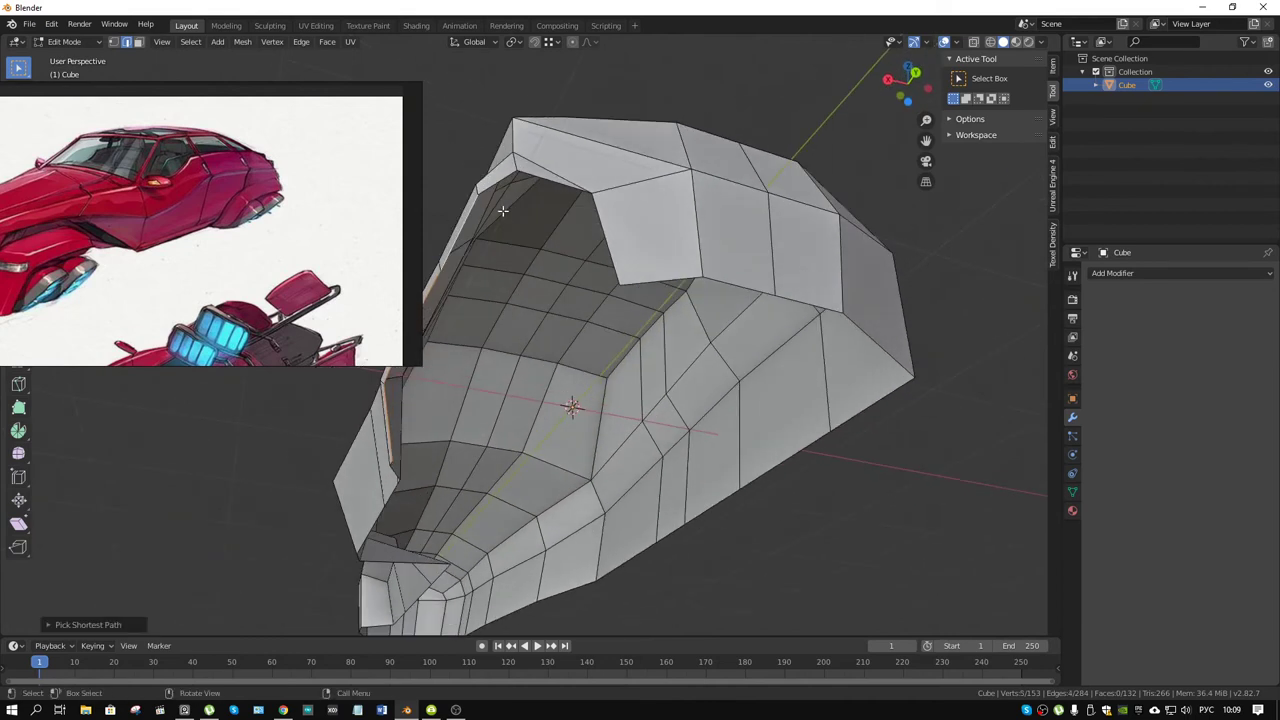
{"action": "key", "text": "g"}
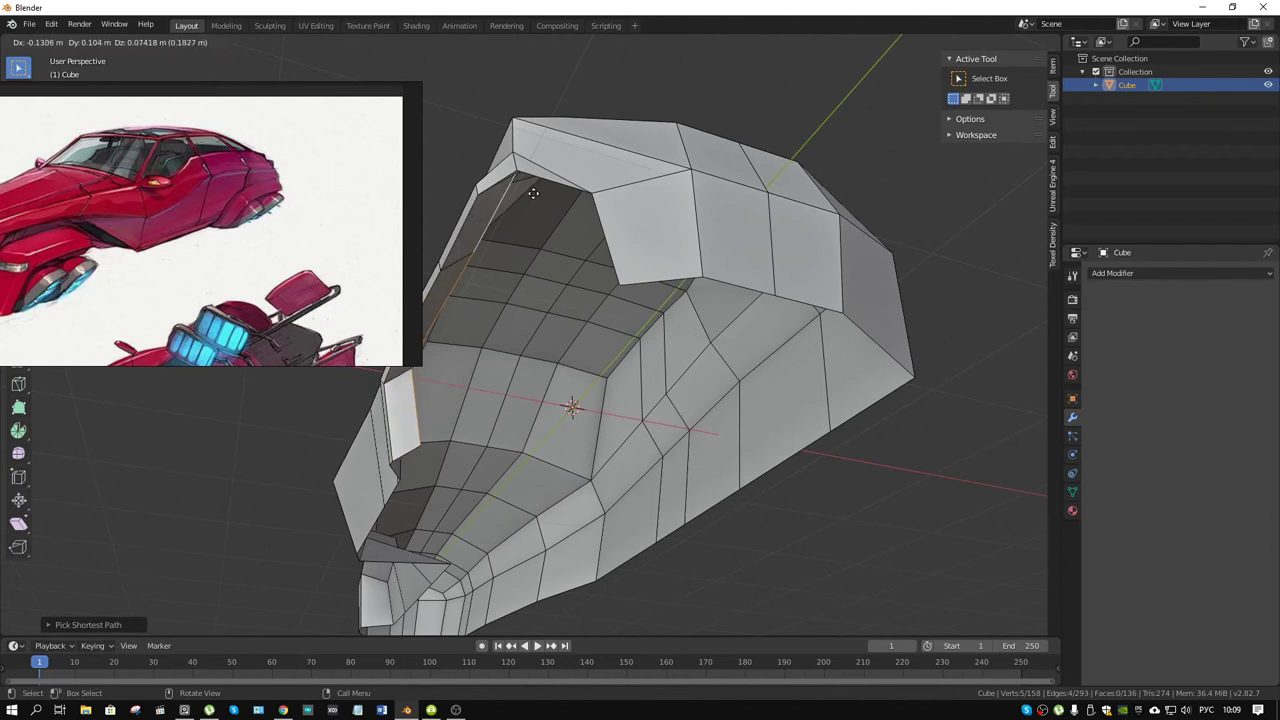
{"action": "left_click", "coordinate": [533, 193]}
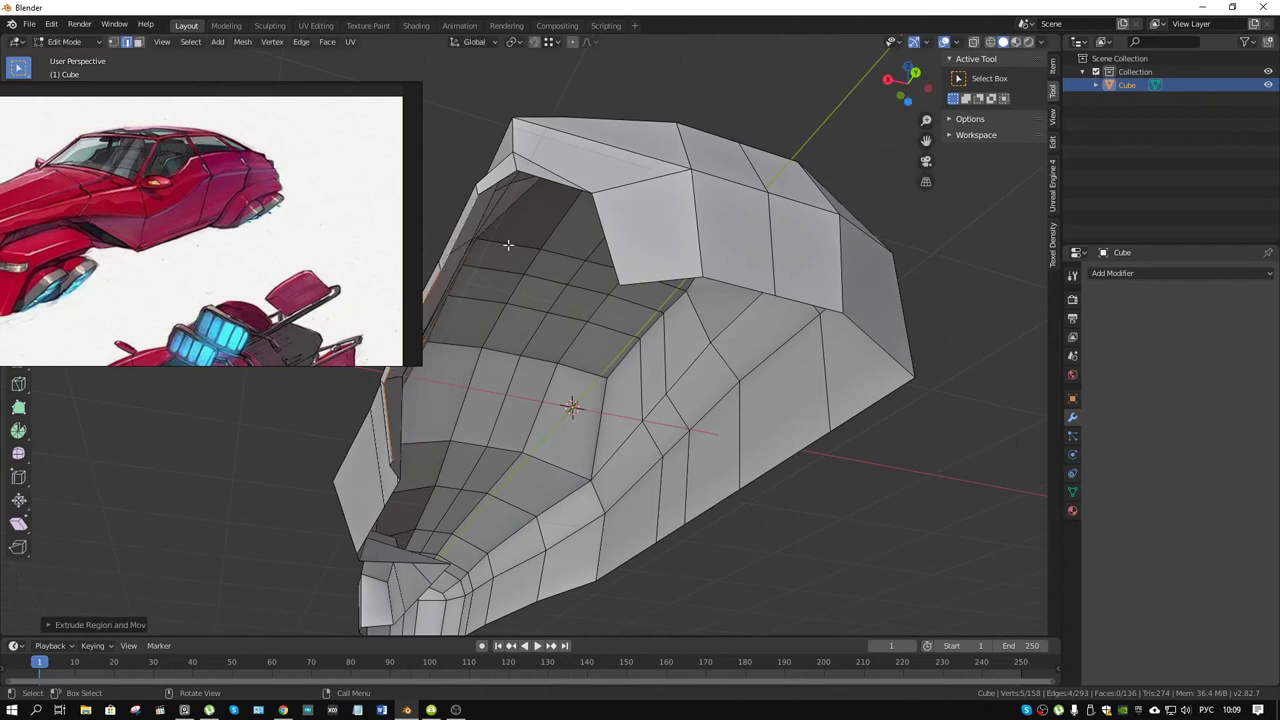
{"action": "mouse_move", "coordinate": [533, 193]}
{"action": "middle_mouse_down"}
{"action": "mouse_move", "coordinate": [483, 300]}
{"action": "mouse_move", "coordinate": [639, 342]}
{"action": "middle_mouse_up"}
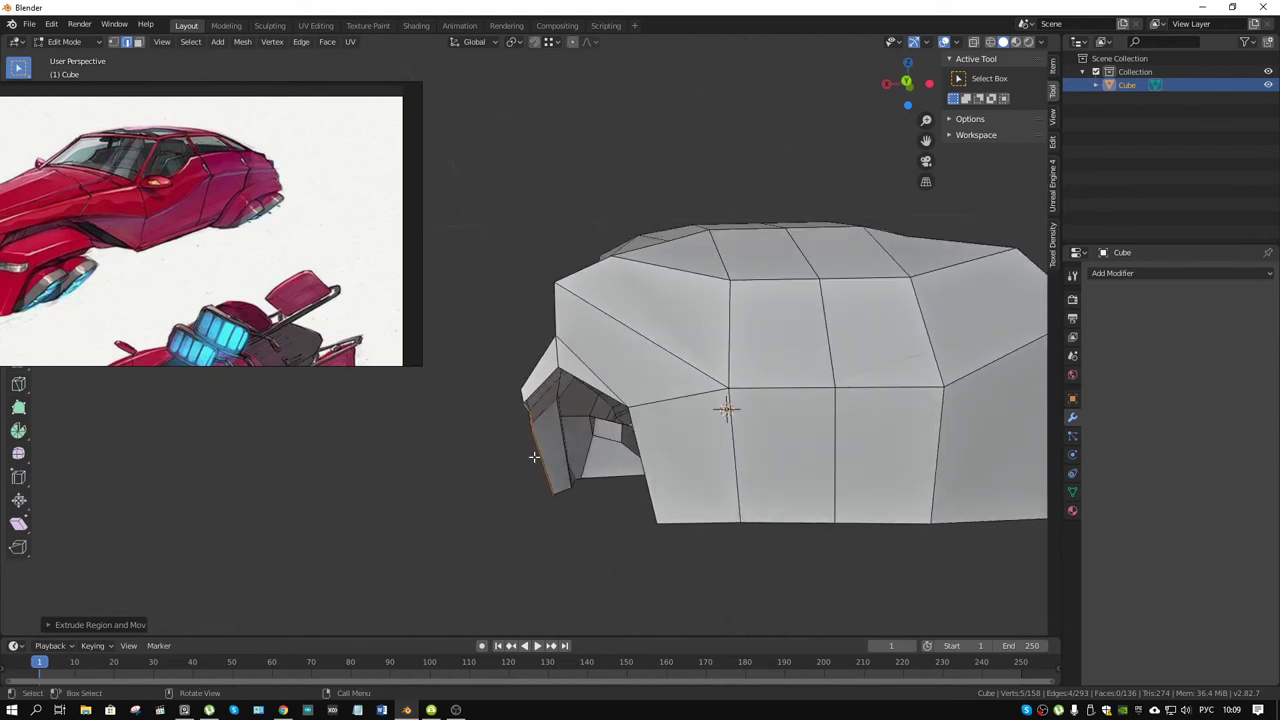
{"action": "key", "text": "g"}
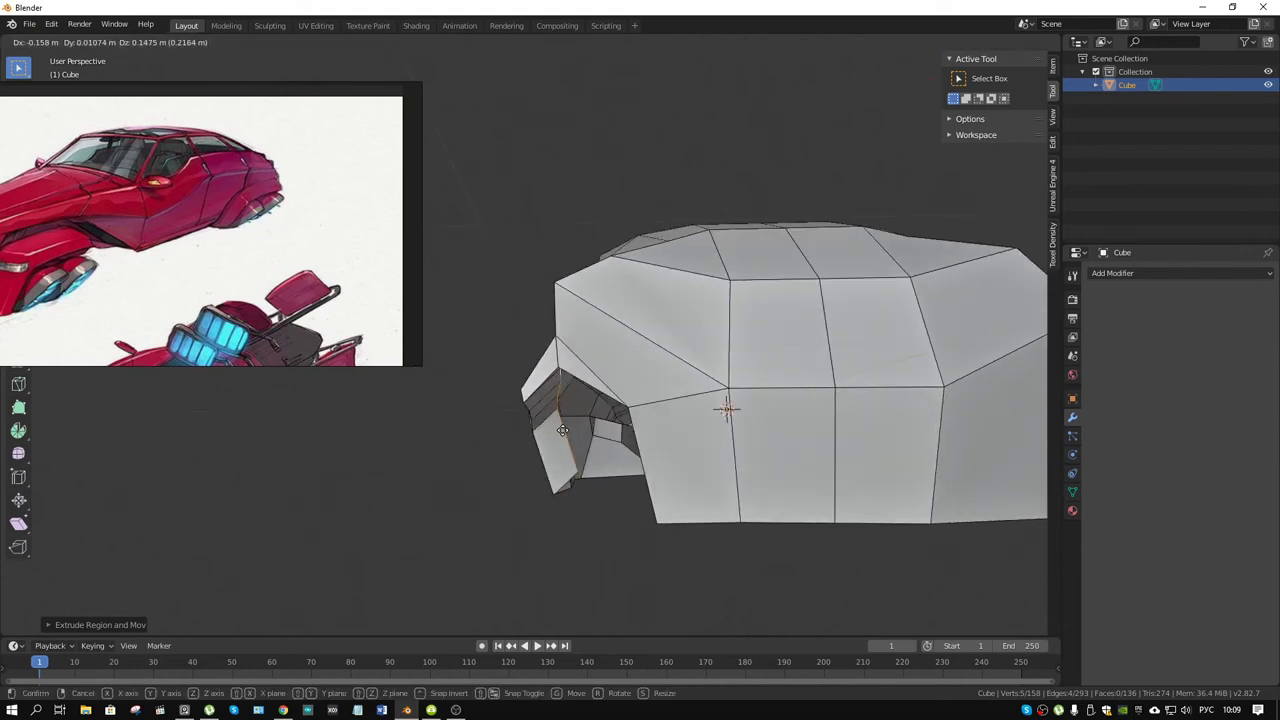
{"action": "left_click", "coordinate": [561, 431]}
- Turn on vertex snapping and snap the rim edge snugly against the body
{"action": "middle_click_drag", "start_coordinate": [561, 431], "coordinate": [612, 205]}
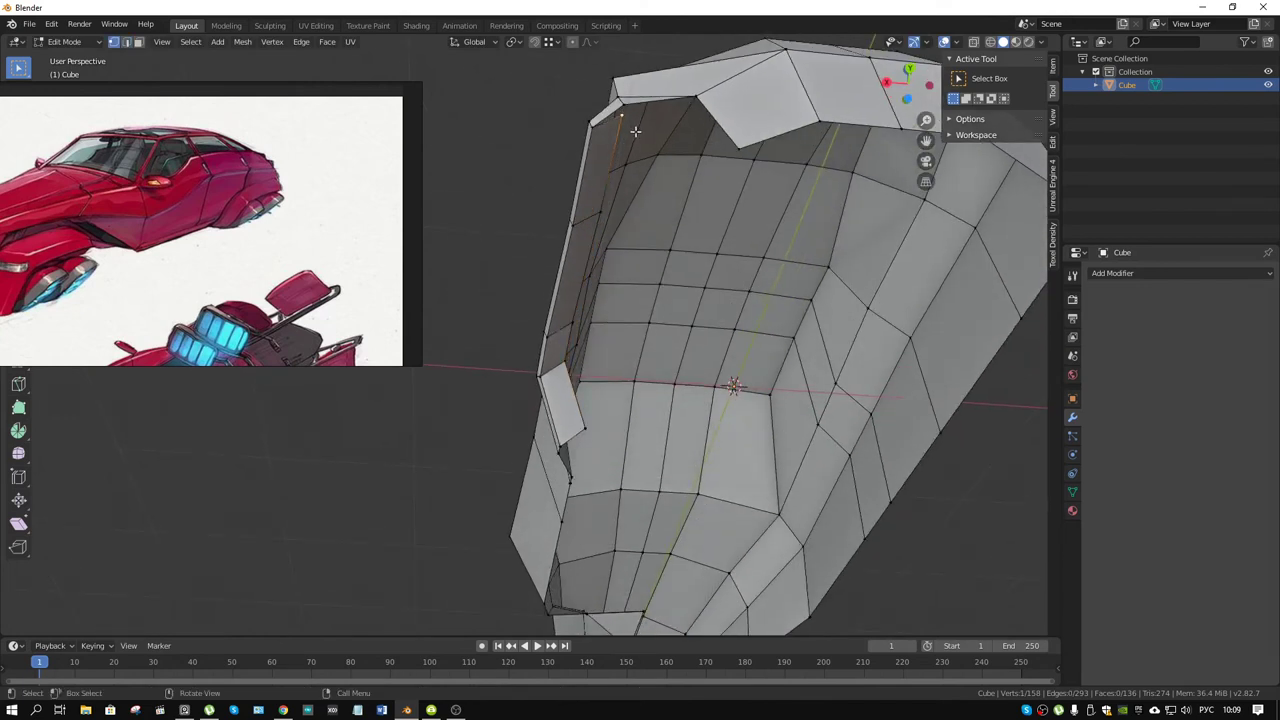
{"action": "key", "text": "shift+Tab"}
{"action": "key", "text": "g"}
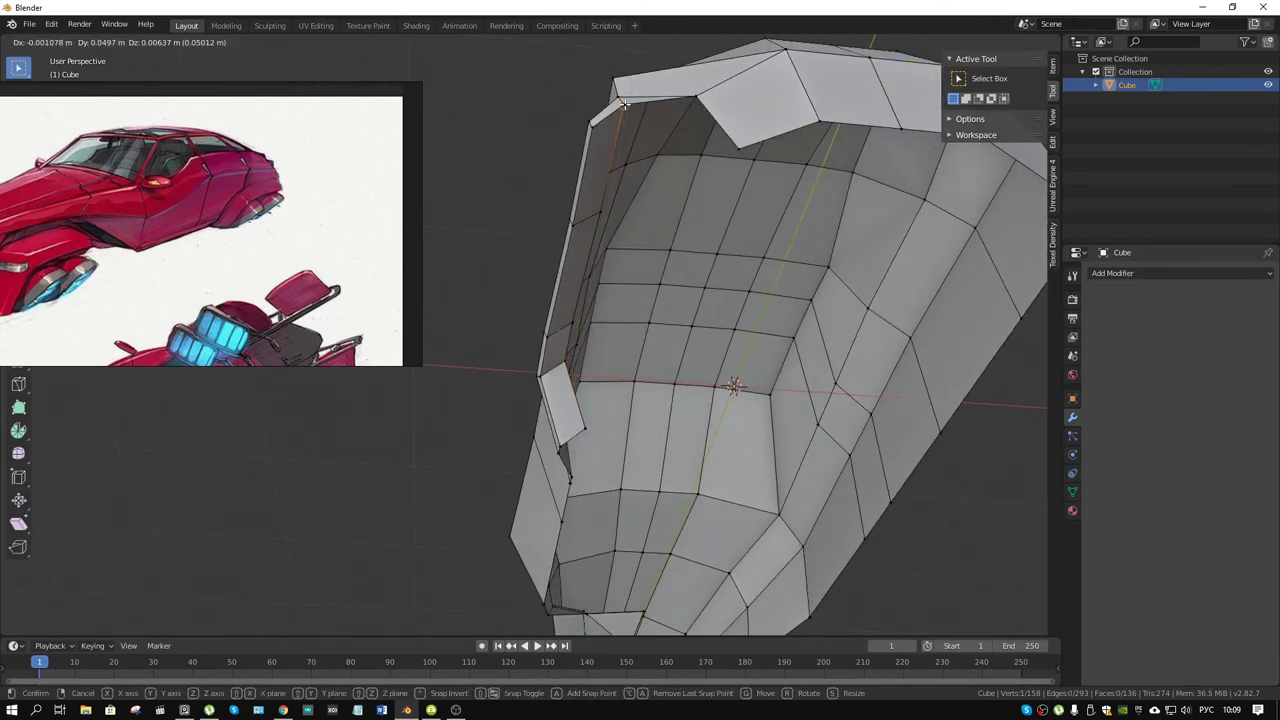
{"action": "left_click", "coordinate": [628, 112]}
{"action": "mouse_move", "coordinate": [640, 134]}
{"action": "middle_mouse_down"}
{"action": "mouse_move", "coordinate": [546, 100]}
{"action": "mouse_move", "coordinate": [795, 158]}
{"action": "mouse_move", "coordinate": [738, 162]}
{"action": "mouse_move", "coordinate": [640, 560]}
{"action": "mouse_move", "coordinate": [622, 413]}
{"action": "mouse_move", "coordinate": [640, 430]}
{"action": "mouse_move", "coordinate": [695, 417]}
{"action": "mouse_move", "coordinate": [680, 354]}
{"action": "mouse_move", "coordinate": [606, 300]}
{"action": "mouse_move", "coordinate": [886, 423]}
{"action": "mouse_move", "coordinate": [497, 428]}
{"action": "middle_mouse_up"}
{"action": "key", "text": "g"}
{"action": "left_click", "coordinate": [538, 88]}
{"action": "scroll", "coordinate": [738, 162], "scroll_direction": "up", "scroll_amount": 5}
{"action": "scroll", "coordinate": [640, 560], "scroll_direction": "down", "scroll_amount": 6}
{"action": "scroll", "coordinate": [640, 430], "scroll_direction": "up", "scroll_amount": 5}
{"action": "scroll", "coordinate": [695, 417], "scroll_direction": "down", "scroll_amount": 4}
- Shift the underside edge of the cutout along Y to line up with the body
{"action": "left_click", "coordinate": [520, 436]}
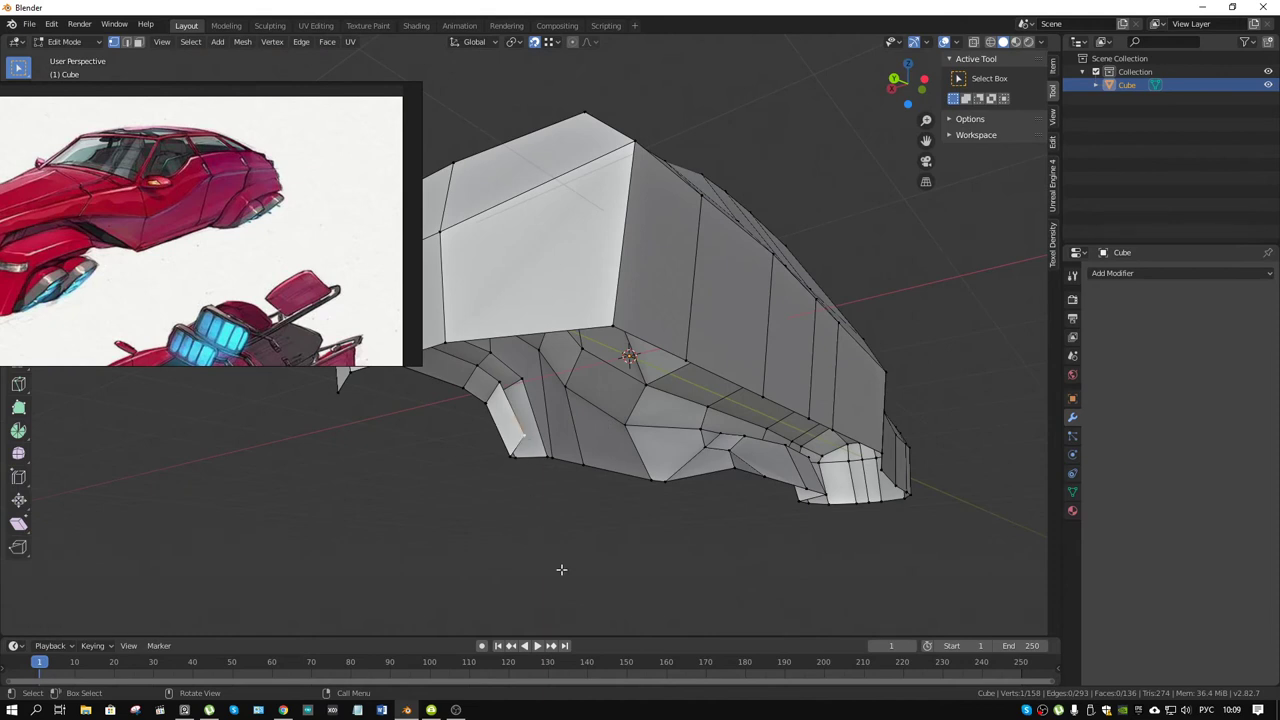
{"action": "key", "text": "g"}
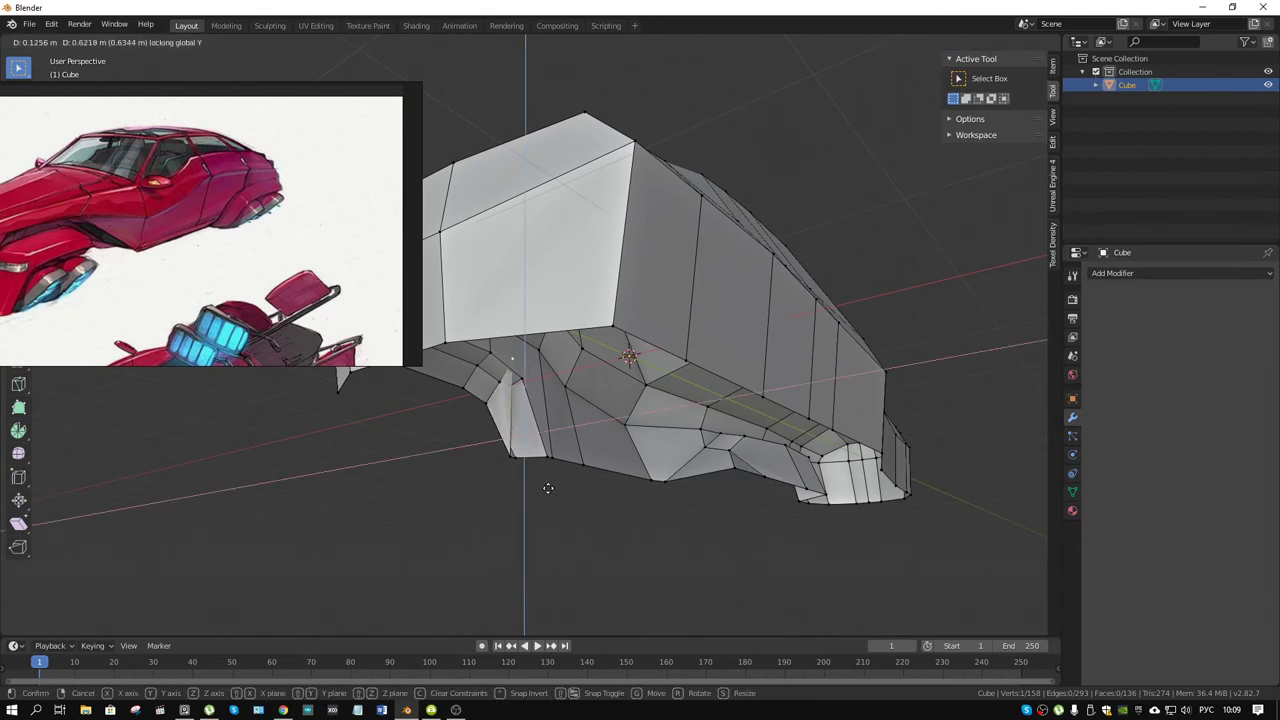
{"action": "left_click", "coordinate": [546, 490]}
{"action": "mouse_move", "coordinate": [546, 490]}
{"action": "middle_mouse_down"}
{"action": "mouse_move", "coordinate": [589, 466]}
{"action": "mouse_move", "coordinate": [940, 450]}
{"action": "mouse_move", "coordinate": [882, 370]}
{"action": "middle_mouse_up"}
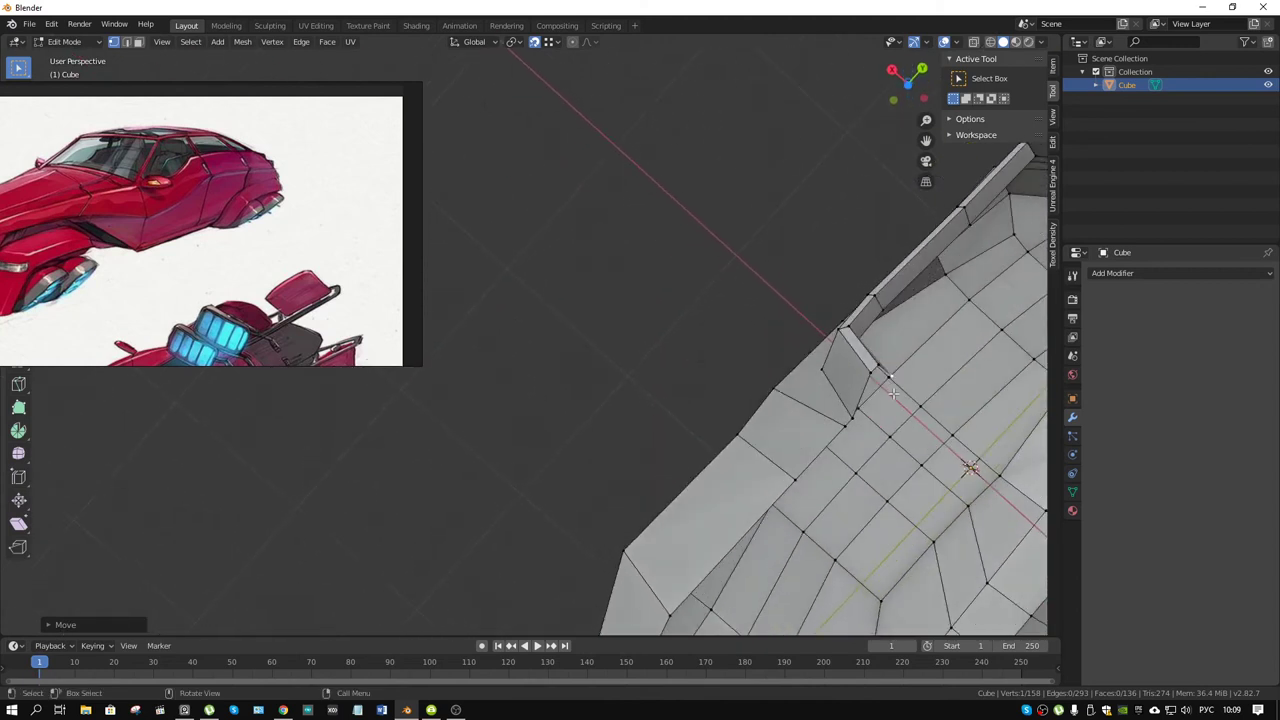
- Switch to edge mode and add another rim edge to the selection
{"action": "key", "text": "2"}
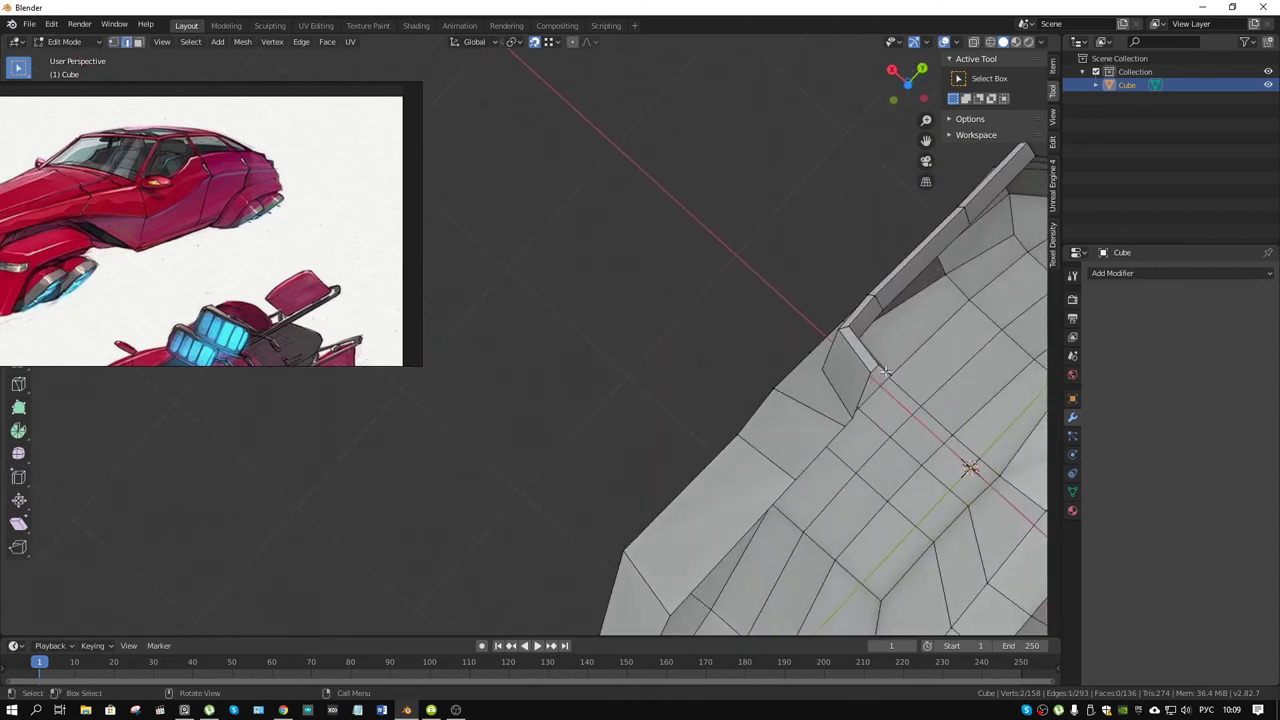
{"action": "mouse_move", "coordinate": [885, 378]}
{"action": "middle_mouse_down"}
{"action": "mouse_move", "coordinate": [948, 322]}
{"action": "mouse_move", "coordinate": [800, 295]}
{"action": "mouse_move", "coordinate": [920, 314]}
{"action": "mouse_move", "coordinate": [929, 249]}
{"action": "mouse_move", "coordinate": [894, 283]}
{"action": "mouse_move", "coordinate": [776, 284]}
{"action": "middle_mouse_up"}
{"action": "left_click", "coordinate": [949, 318], "text": "shift"}
- Merge duplicate vertices across the whole mesh by distance
{"action": "key", "text": "a"}
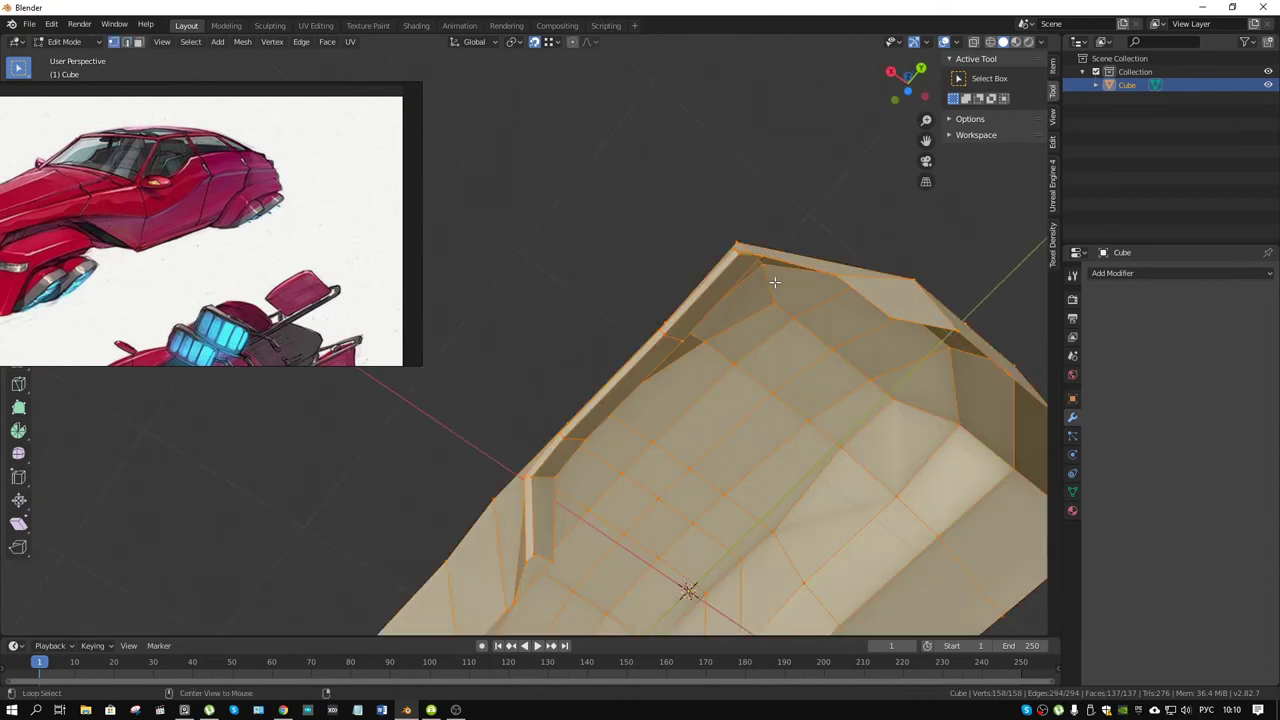
{"action": "key", "text": "m"}
{"action": "left_click", "coordinate": [765, 333]}
{"action": "middle_click_drag", "start_coordinate": [765, 333], "coordinate": [723, 302]}
- Extrude the left rim edges of the side-pod opening outward
{"action": "key", "text": "2"}
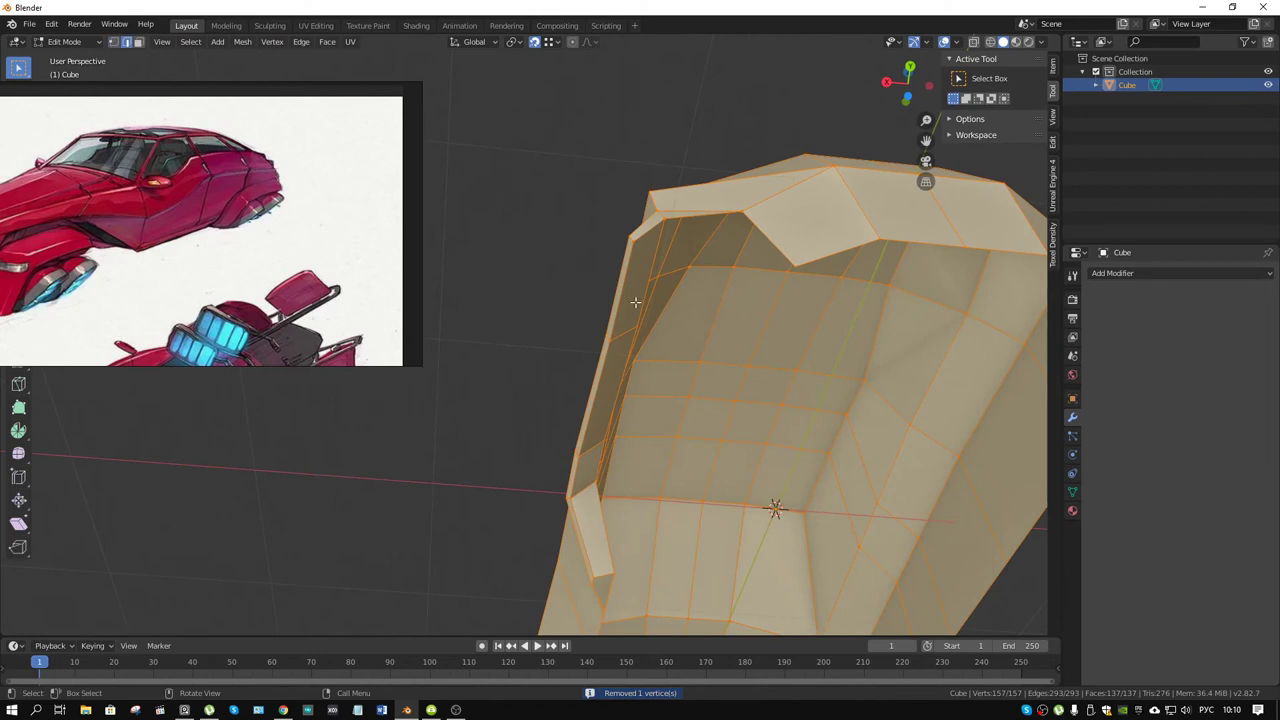
{"action": "key", "text": "alt+a"}
{"action": "left_click", "coordinate": [631, 357], "text": "alt"}
{"action": "mouse_move", "coordinate": [631, 357]}
{"action": "middle_mouse_down"}
{"action": "mouse_move", "coordinate": [640, 420]}
{"action": "mouse_move", "coordinate": [621, 456]}
{"action": "middle_mouse_up"}
{"action": "left_click", "coordinate": [621, 456], "text": "alt+shift"}
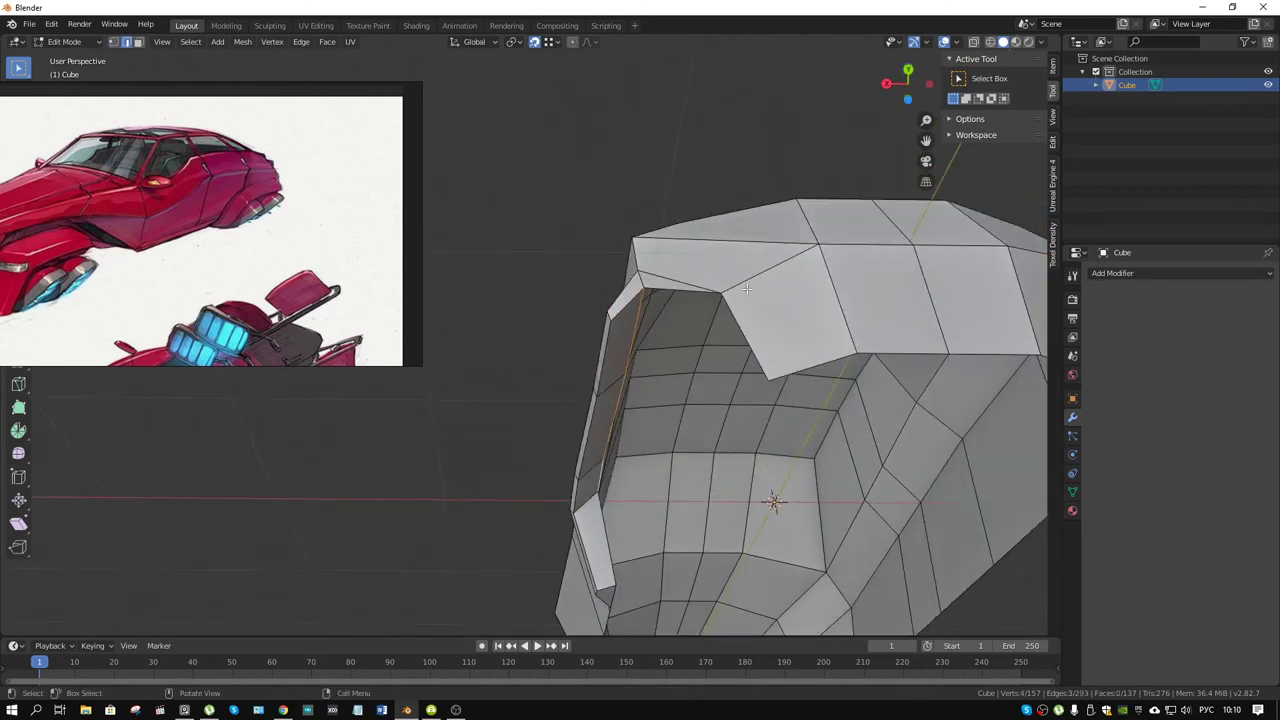
{"action": "key", "text": "e"}
{"action": "left_click", "coordinate": [722, 291]}
- Merge by distance again and fill a triangular face at the scoop's lower corner
{"action": "key", "text": "a"}
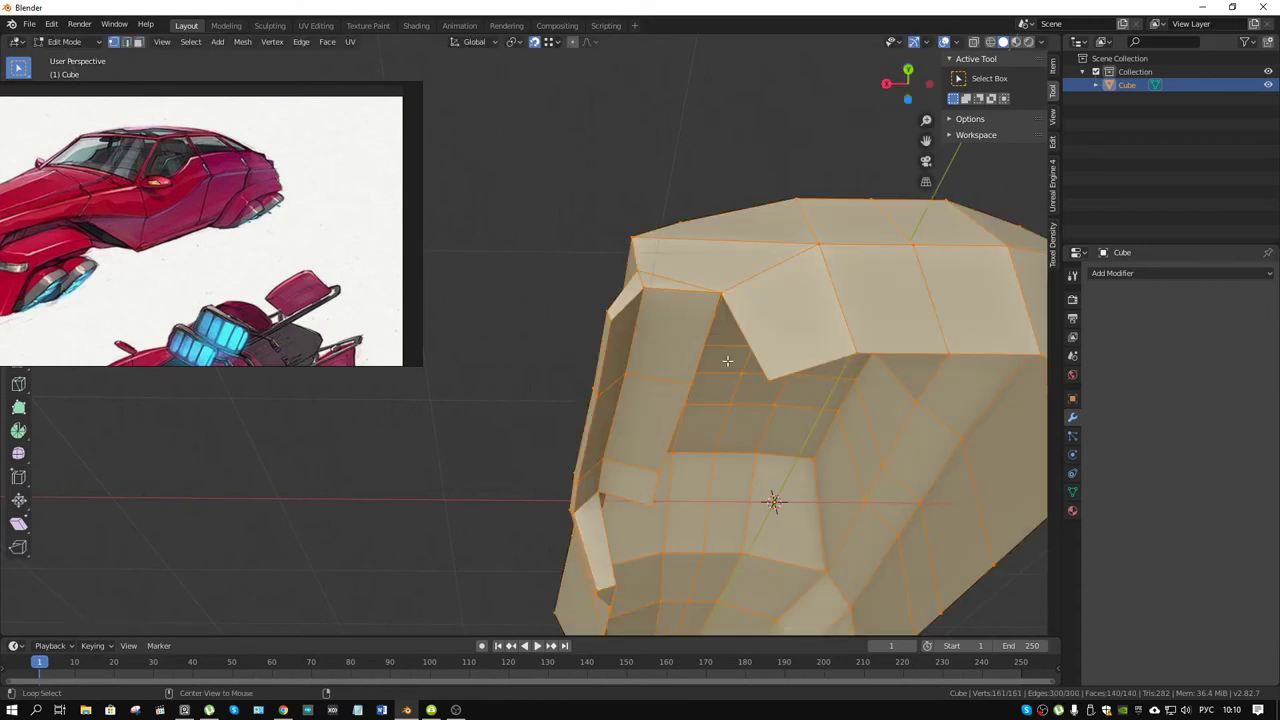
{"action": "key", "text": "m"}
{"action": "left_click", "coordinate": [727, 360]}
{"action": "middle_click_drag", "start_coordinate": [727, 360], "coordinate": [615, 511]}
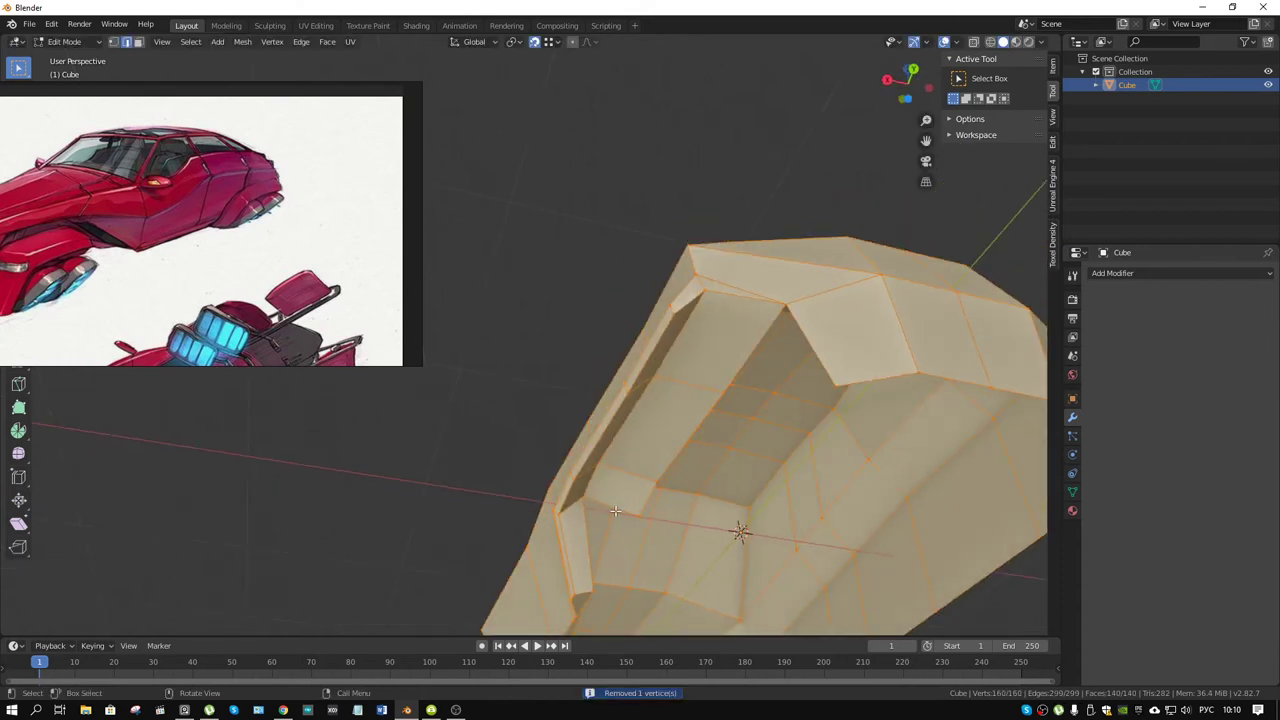
{"action": "key", "text": "alt+a"}
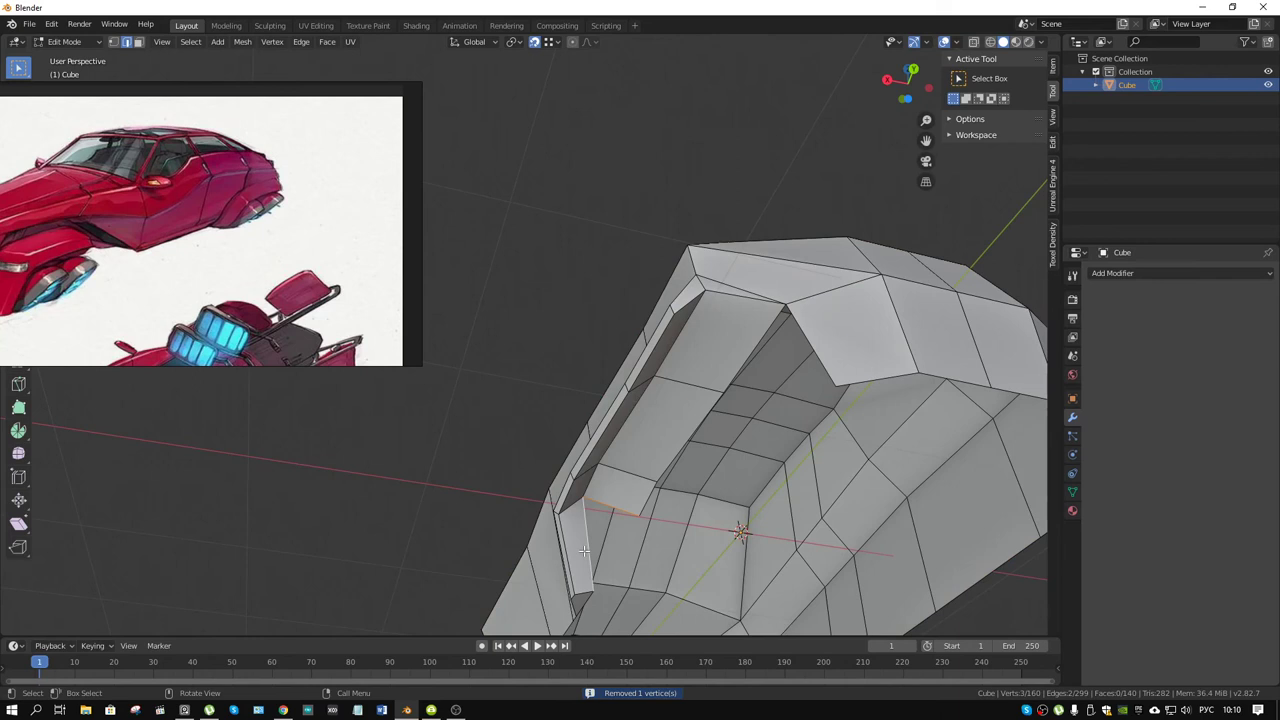
{"action": "key", "text": "f"}
{"action": "mouse_move", "coordinate": [584, 550]}
{"action": "middle_mouse_down"}
{"action": "mouse_move", "coordinate": [718, 468]}
{"action": "mouse_move", "coordinate": [737, 440]}
{"action": "mouse_move", "coordinate": [615, 390]}
{"action": "middle_mouse_up"}
- Select the inner edge loop of the side-pod opening and fill it with a face
{"action": "left_click", "coordinate": [615, 390]}
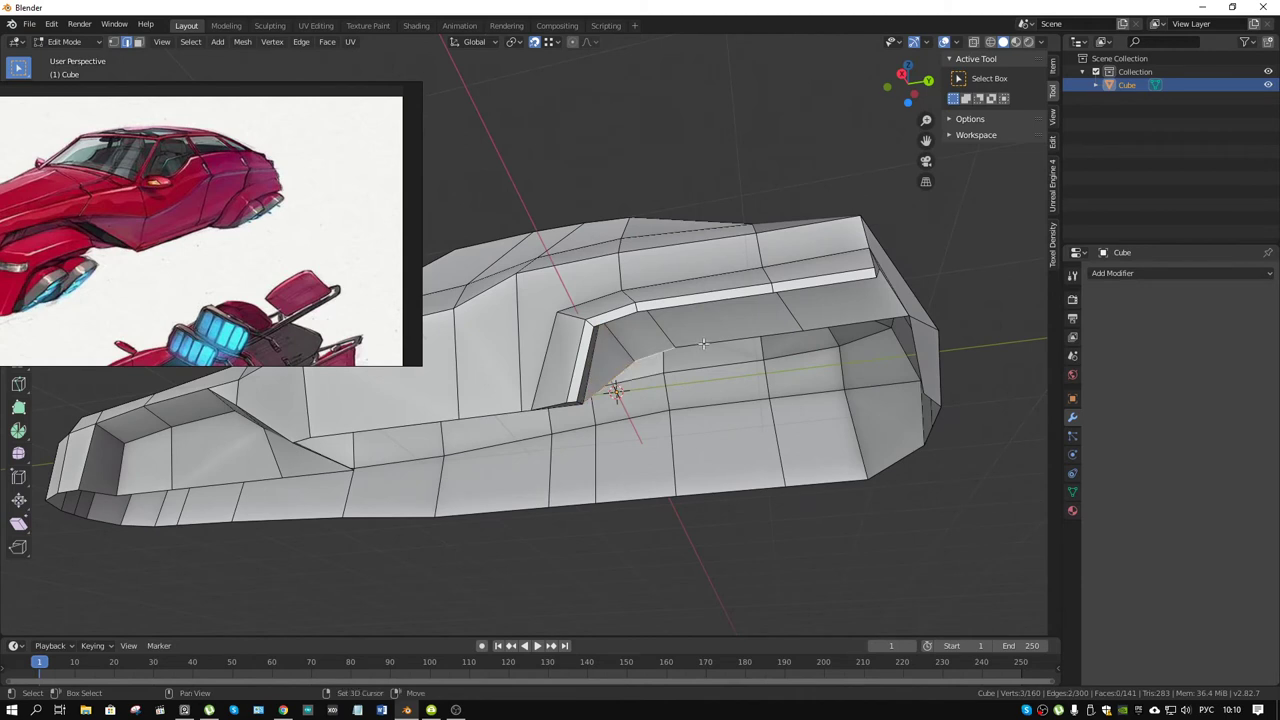
{"action": "left_click", "coordinate": [933, 337], "text": "shift"}
{"action": "left_click", "coordinate": [918, 380], "text": "shift"}
{"action": "middle_click_drag", "start_coordinate": [918, 380], "coordinate": [918, 384]}
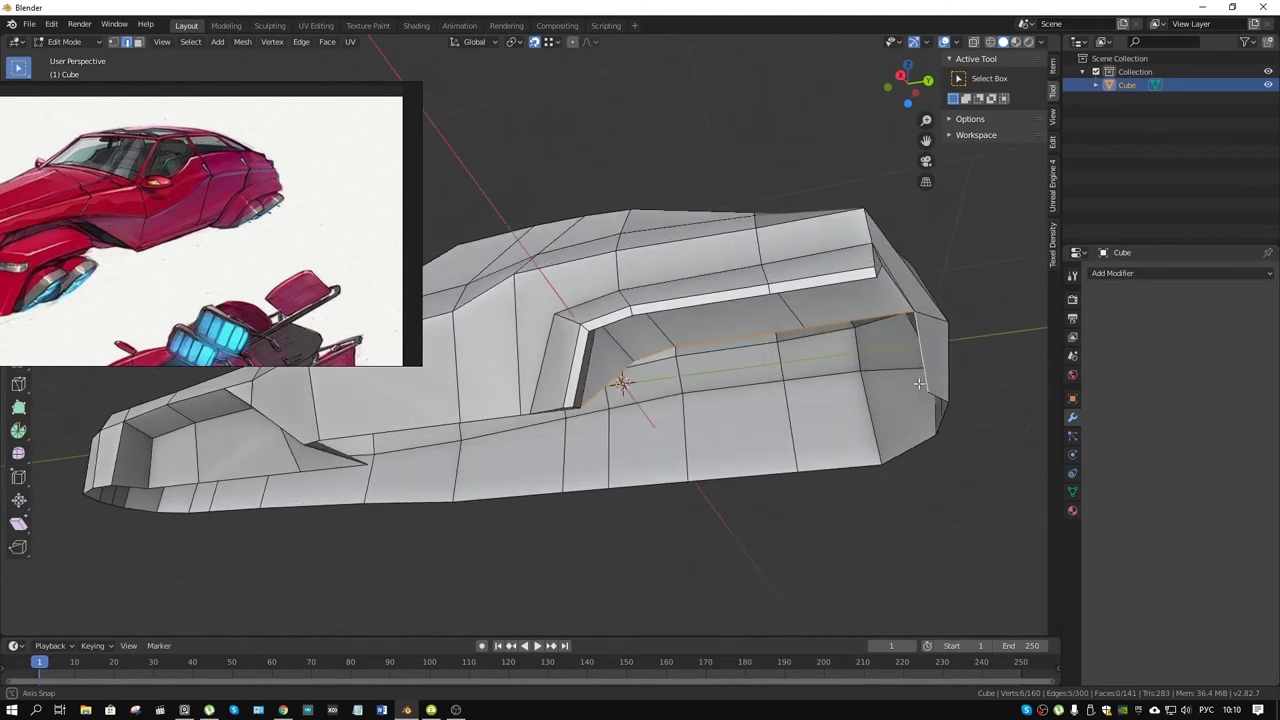
{"action": "key", "text": "f"}
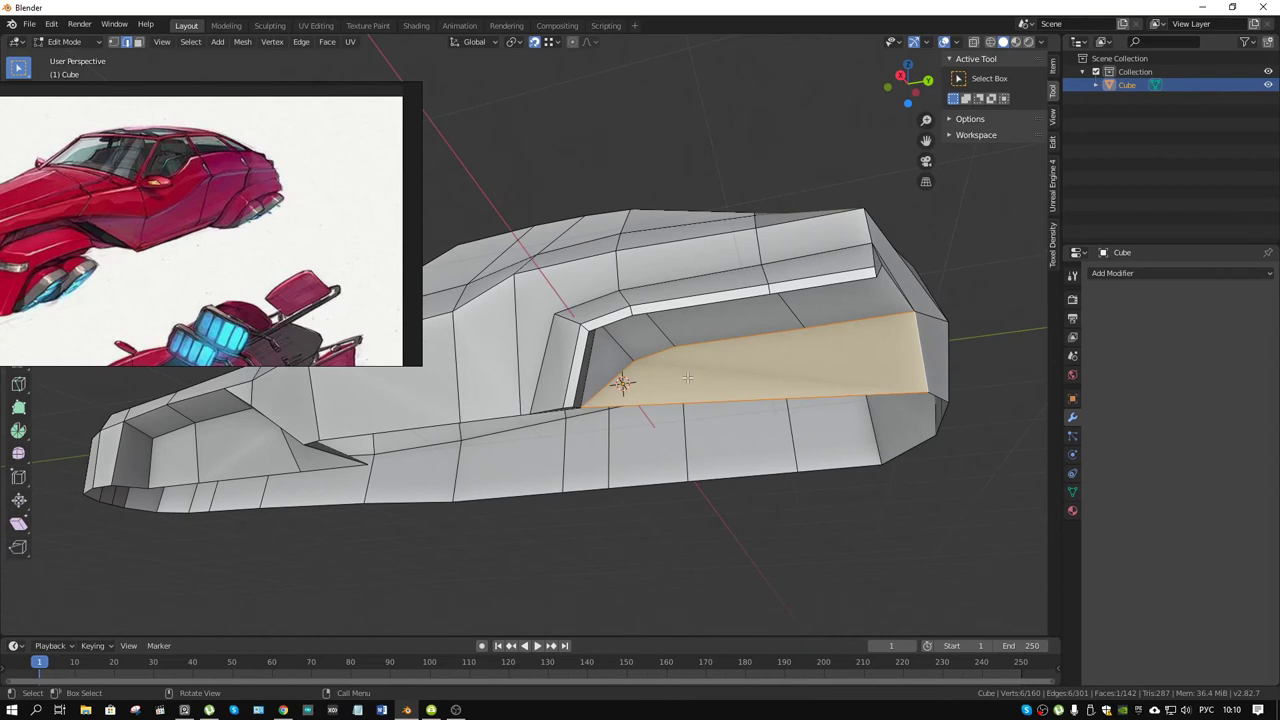
- Knife two vertical cuts across the new inner face
{"action": "key", "text": "k"}
{"action": "left_click", "coordinate": [810, 326]}
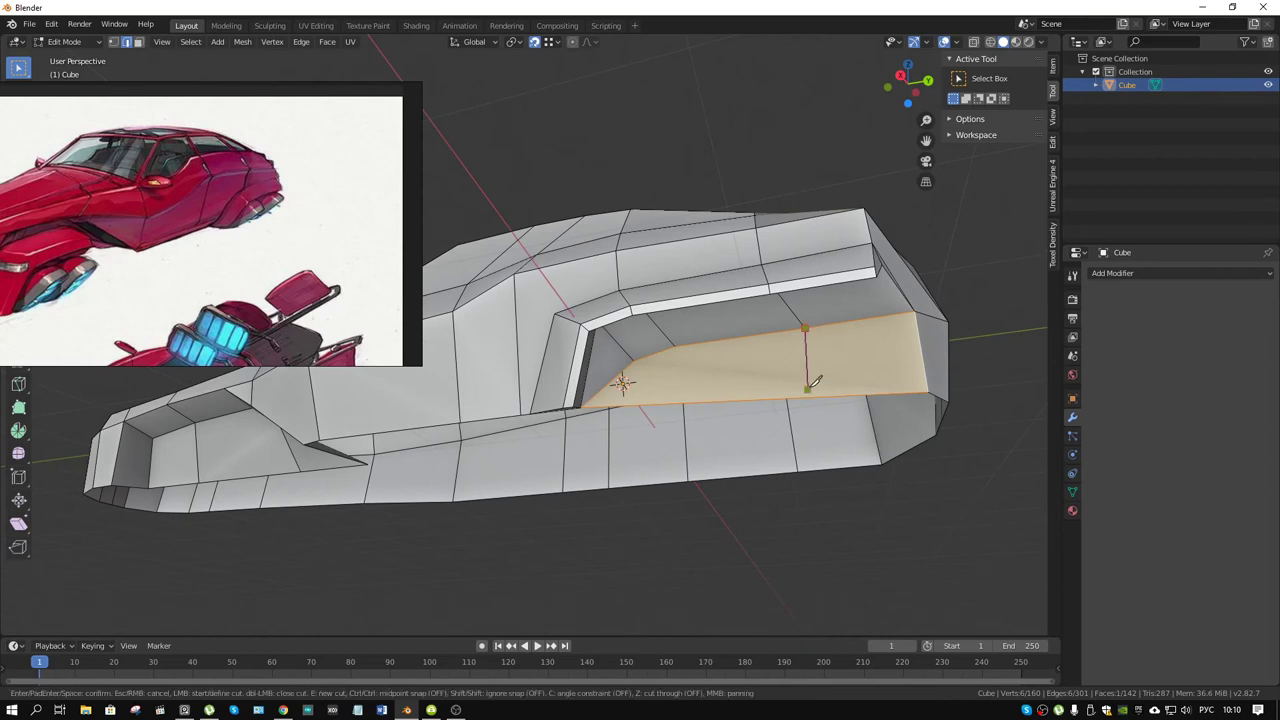
{"action": "left_click", "coordinate": [813, 397]}
{"action": "key", "text": "Return"}
{"action": "middle_click_drag", "start_coordinate": [824, 350], "coordinate": [692, 385]}
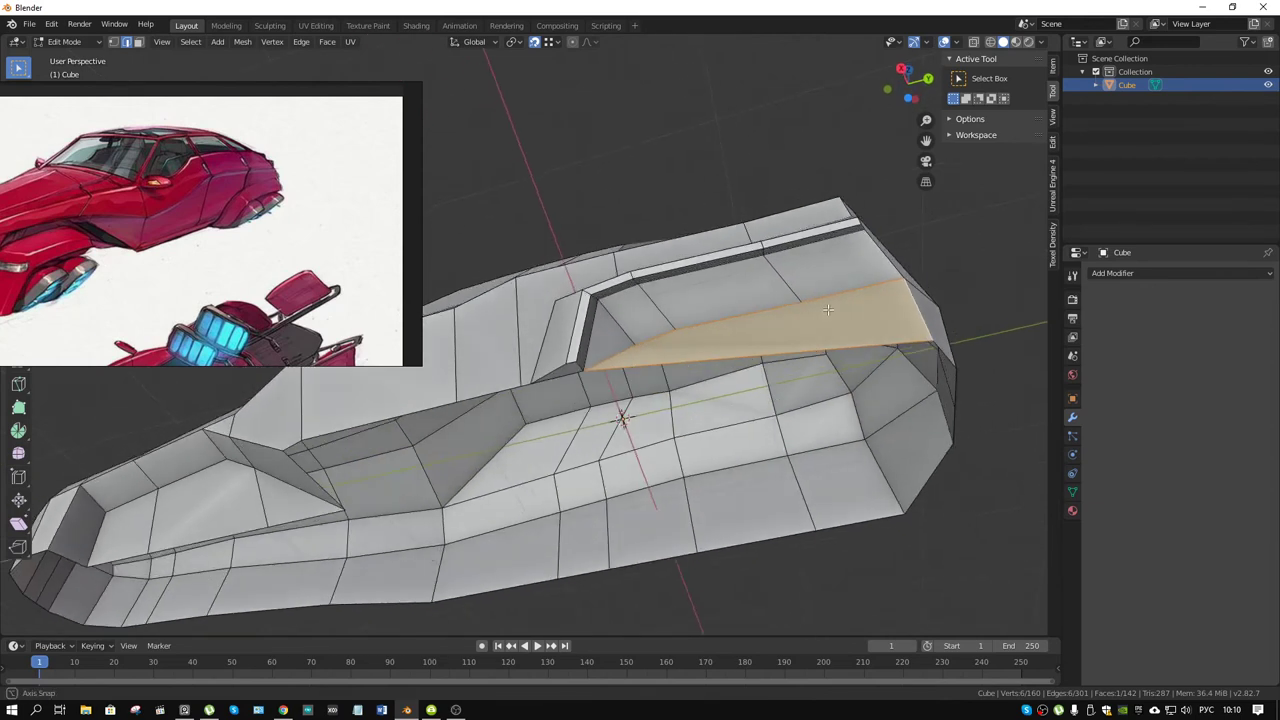
{"action": "key", "text": "k"}
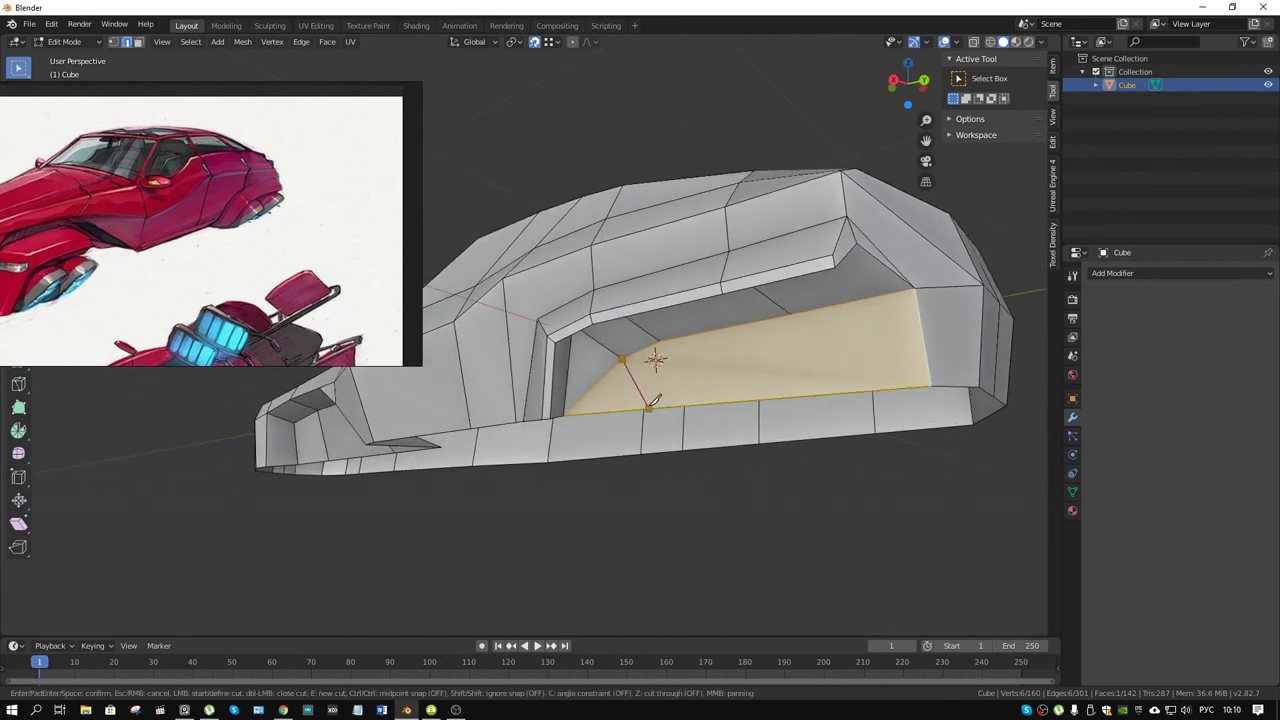
{"action": "left_click", "coordinate": [649, 405]}
{"action": "key", "text": "Return"}
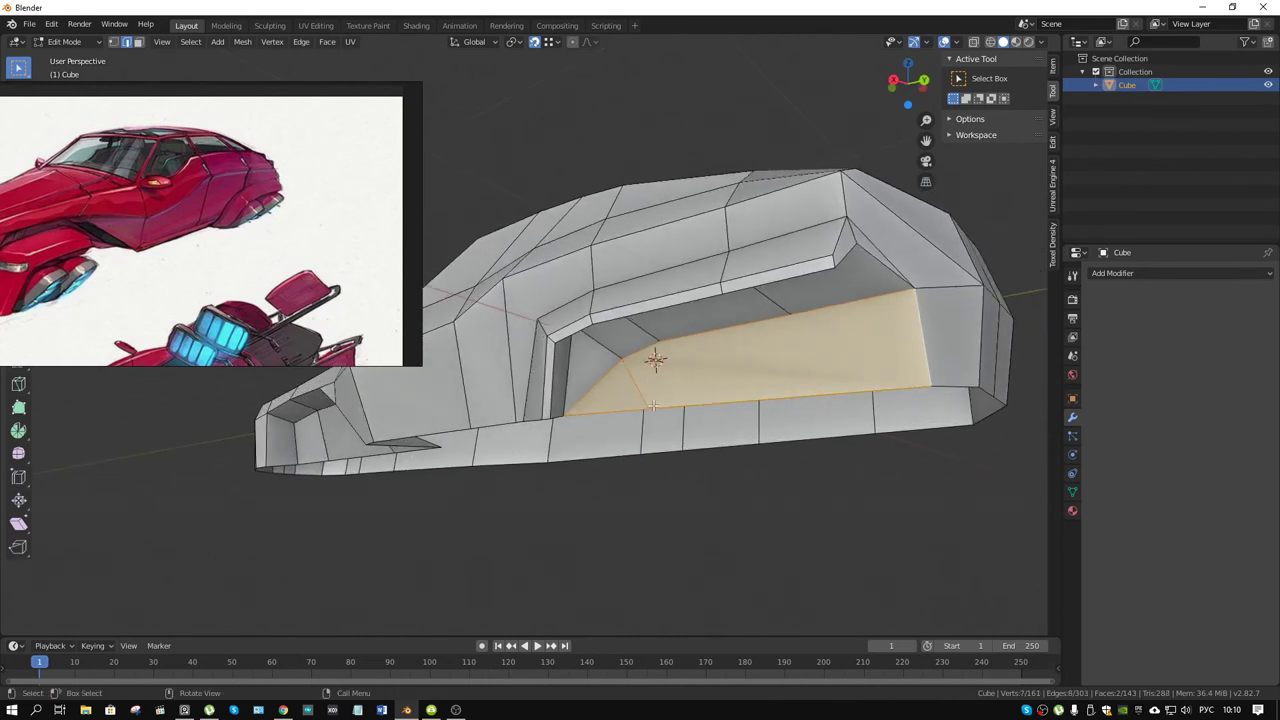
{"action": "middle_click_drag", "start_coordinate": [726, 400], "coordinate": [721, 375]}
- Add two more vertical knife cuts from top to bottom edge of the face
{"action": "key", "text": "k"}
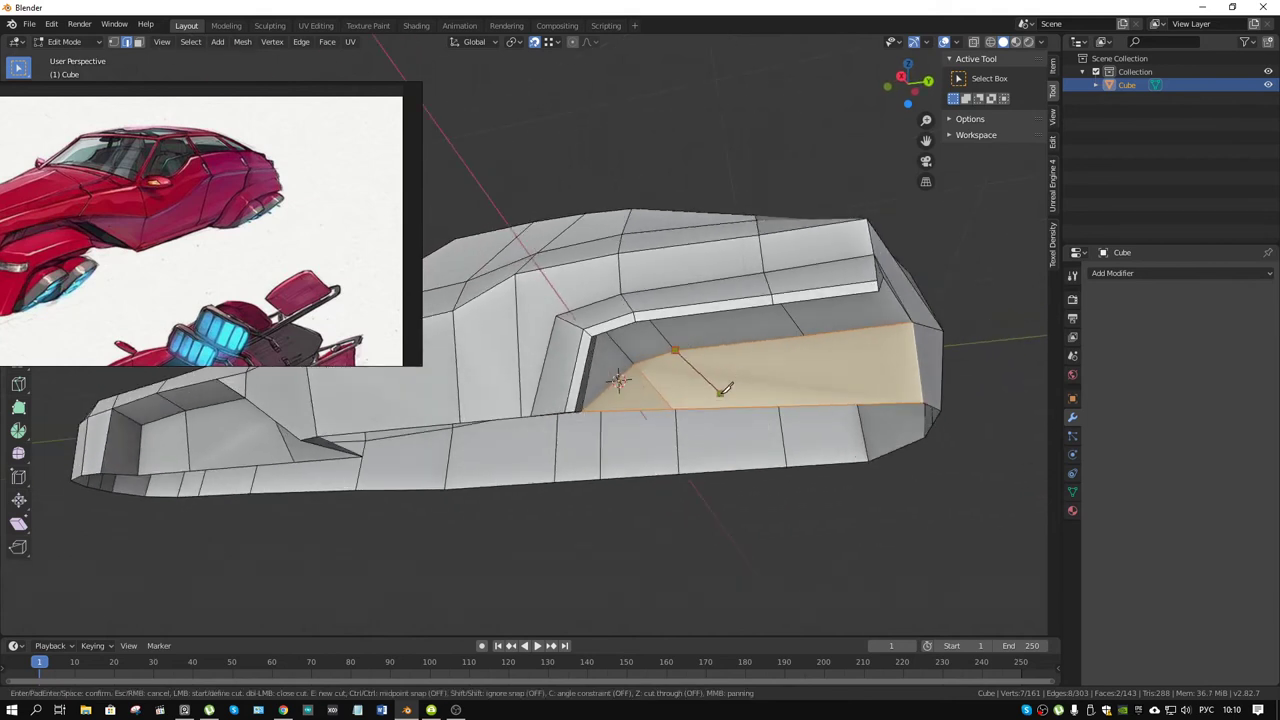
{"action": "left_click", "coordinate": [673, 407]}
{"action": "key", "text": "Return"}
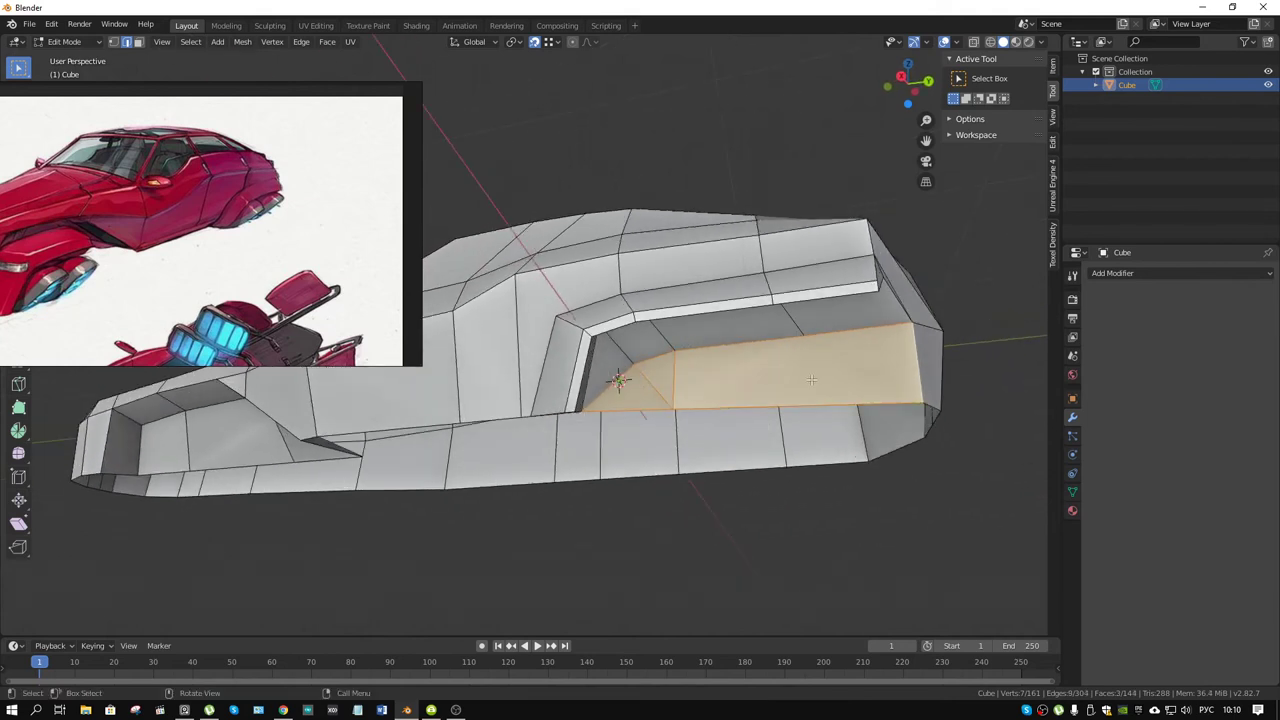
{"action": "key", "text": "k"}
{"action": "left_click", "coordinate": [807, 405]}
{"action": "key", "text": "Return"}
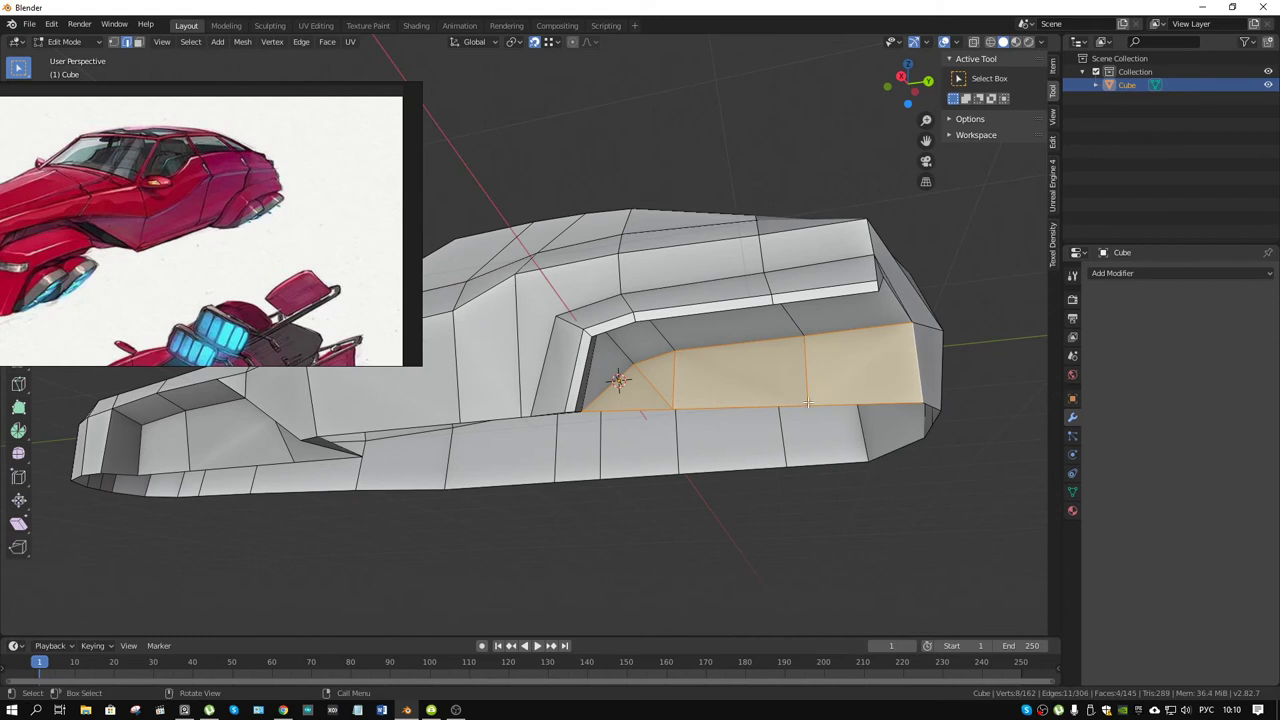
{"action": "middle_click_drag", "start_coordinate": [853, 366], "coordinate": [853, 384]}
- Scale the selected side-pod faces to zero along X to flatten them
{"action": "mouse_move", "coordinate": [762, 399]}
{"action": "middle_mouse_down"}
{"action": "mouse_move", "coordinate": [891, 304]}
{"action": "mouse_move", "coordinate": [881, 312]}
{"action": "middle_mouse_up"}
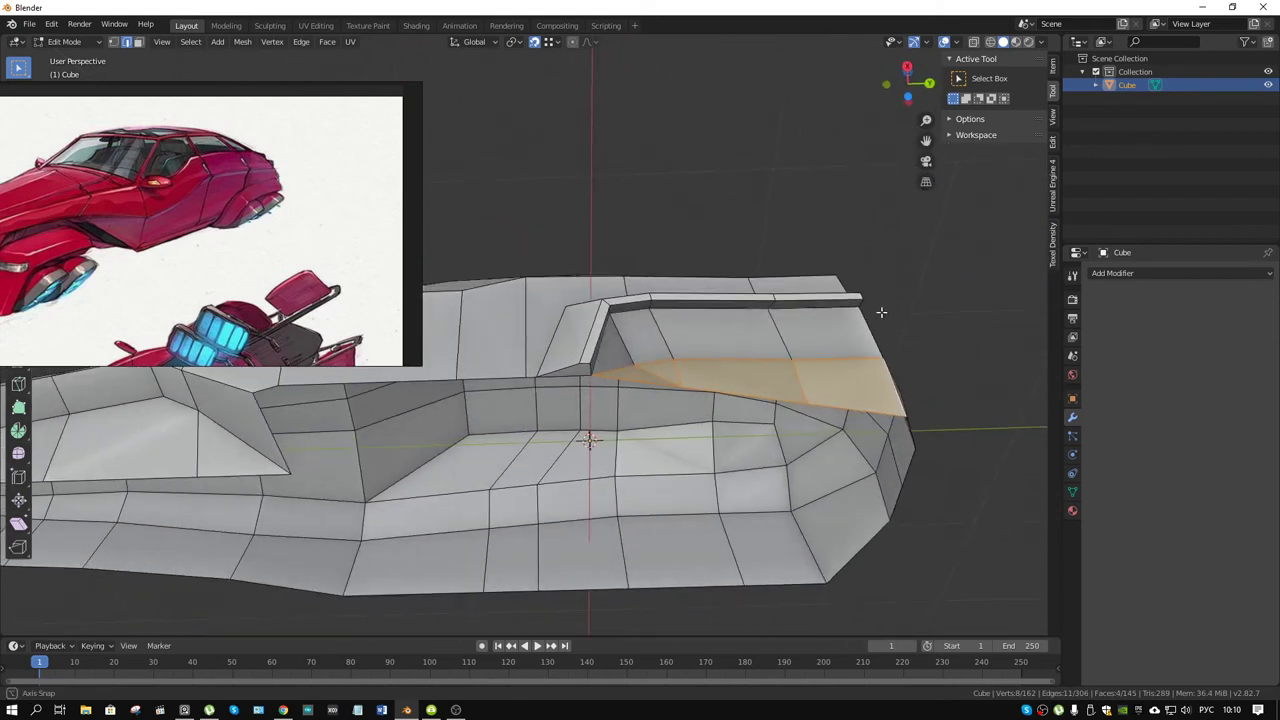
{"action": "key", "text": "s"}
{"action": "left_click", "coordinate": [728, 410]}
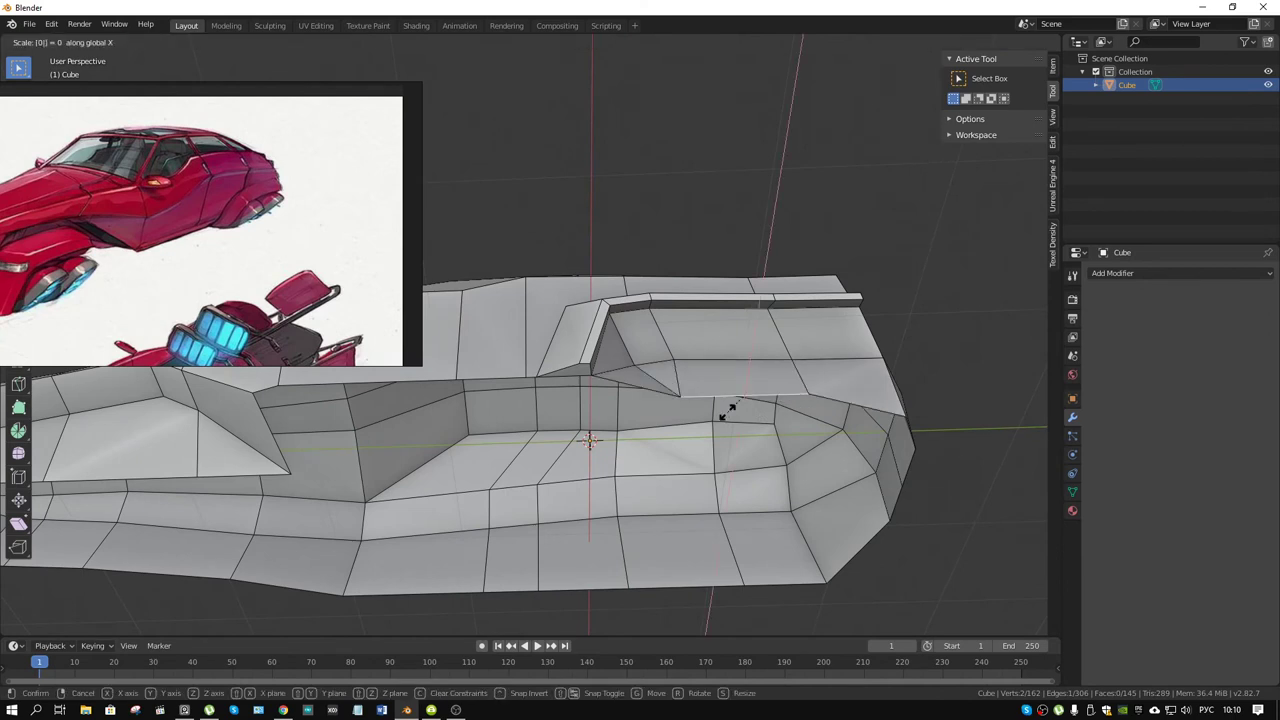
- Slide the flattened faces along X, snapping to a vertex on the body's outer edge
{"action": "key", "text": "g"}
{"action": "key", "text": "x"}
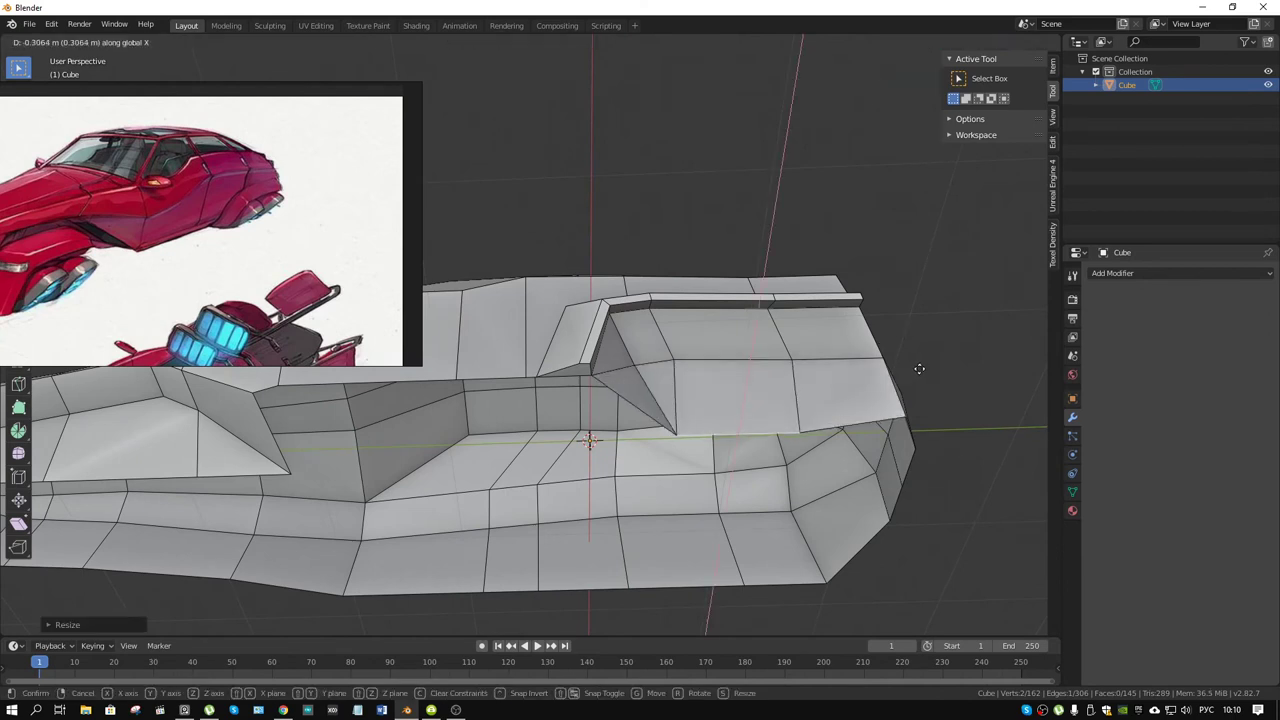
{"action": "key", "text": "ctrl"}
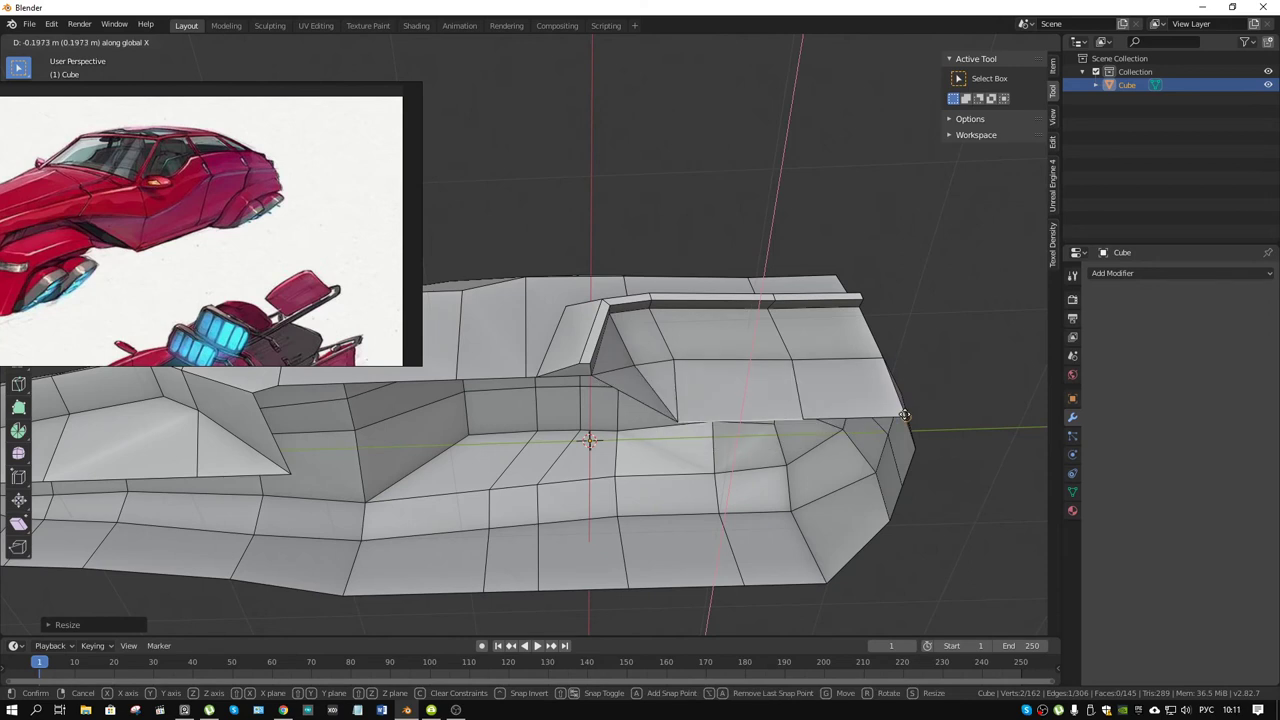
{"action": "left_click", "coordinate": [903, 414]}
{"action": "mouse_move", "coordinate": [903, 414]}
{"action": "middle_mouse_down"}
{"action": "mouse_move", "coordinate": [780, 448]}
{"action": "mouse_move", "coordinate": [874, 399]}
{"action": "mouse_move", "coordinate": [818, 421]}
{"action": "mouse_move", "coordinate": [889, 457]}
{"action": "mouse_move", "coordinate": [808, 460]}
{"action": "mouse_move", "coordinate": [749, 400]}
{"action": "mouse_move", "coordinate": [800, 391]}
{"action": "mouse_move", "coordinate": [843, 420]}
{"action": "mouse_move", "coordinate": [599, 362]}
{"action": "mouse_move", "coordinate": [783, 300]}
{"action": "mouse_move", "coordinate": [788, 253]}
{"action": "mouse_move", "coordinate": [745, 370]}
{"action": "mouse_move", "coordinate": [776, 396]}
{"action": "middle_mouse_up"}
- Switch to face select and nudge the selected front vertices slightly
{"action": "key", "text": "3"}
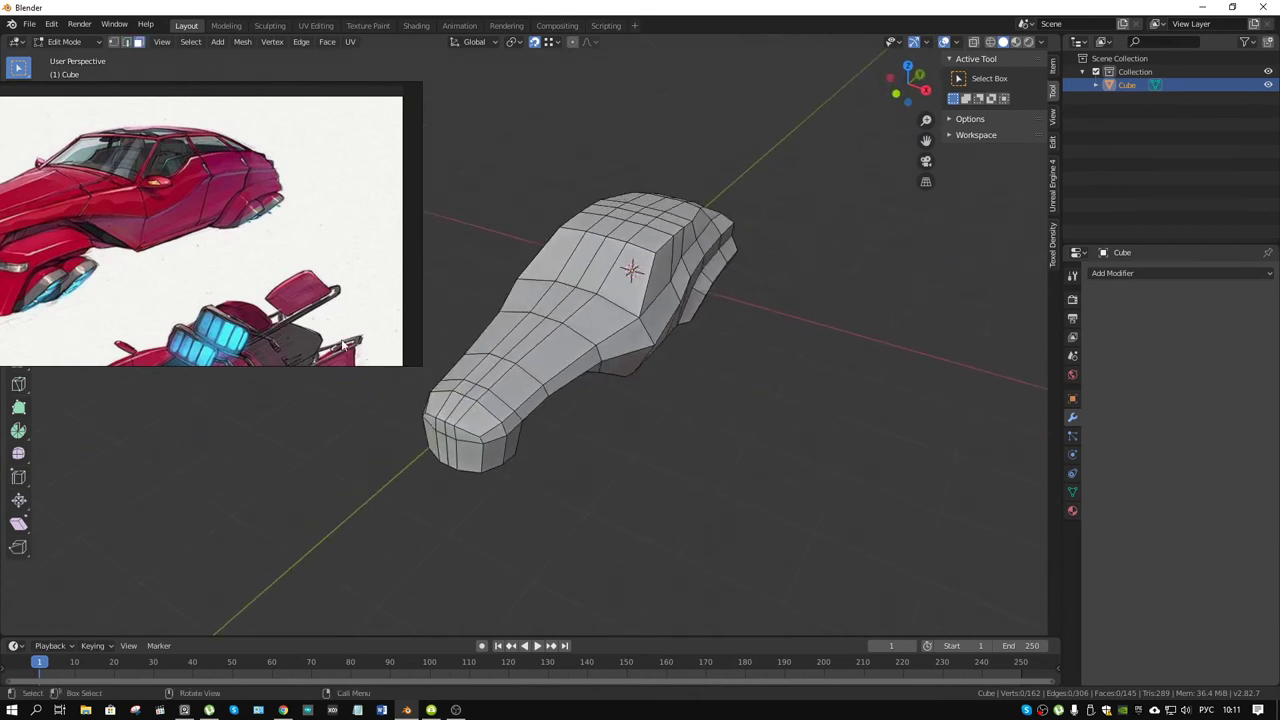
{"action": "mouse_move", "coordinate": [123, 265]}
{"action": "middle_mouse_down"}
{"action": "mouse_move", "coordinate": [300, 235]}
{"action": "mouse_move", "coordinate": [485, 392]}
{"action": "mouse_move", "coordinate": [762, 366]}
{"action": "middle_mouse_up"}
{"action": "scroll", "coordinate": [714, 378], "scroll_direction": "up", "scroll_amount": 5}
{"action": "scroll", "coordinate": [714, 378], "scroll_direction": "up", "scroll_amount": 2}
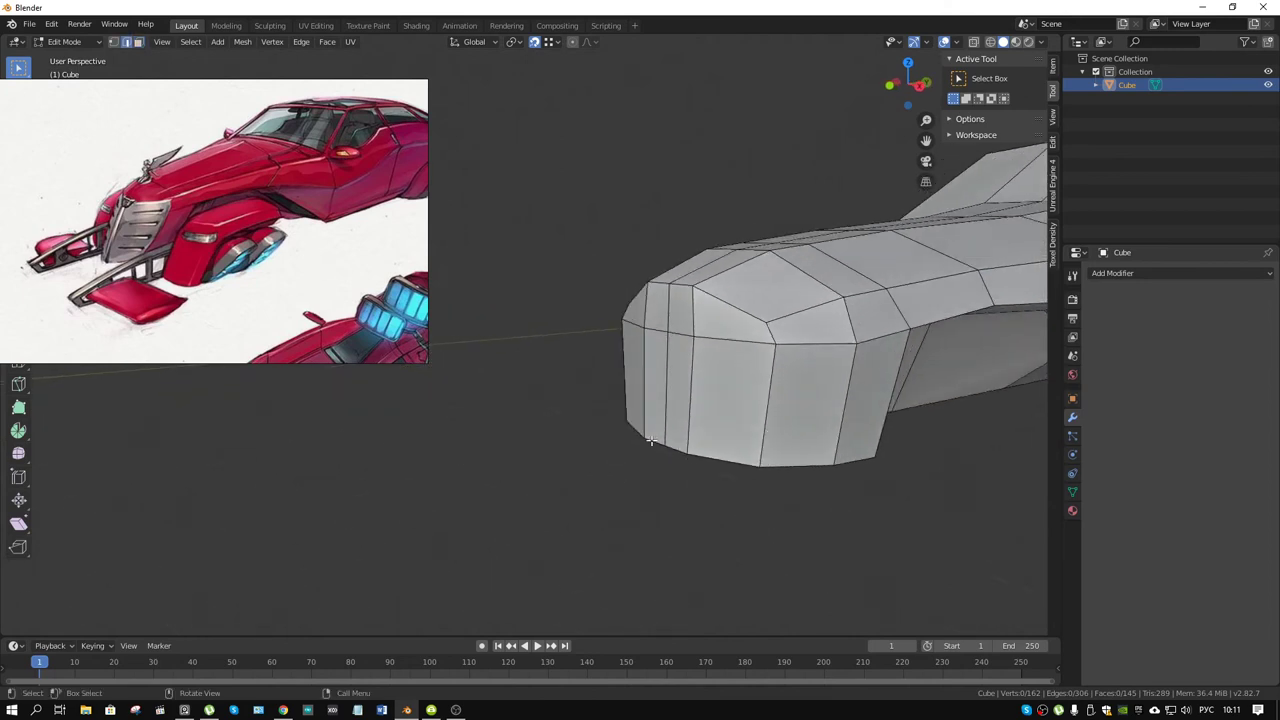
{"action": "scroll", "coordinate": [660, 435], "scroll_direction": "down", "scroll_amount": 3}
{"action": "middle_click_drag", "start_coordinate": [660, 435], "coordinate": [645, 418]}
{"action": "key", "text": "g"}
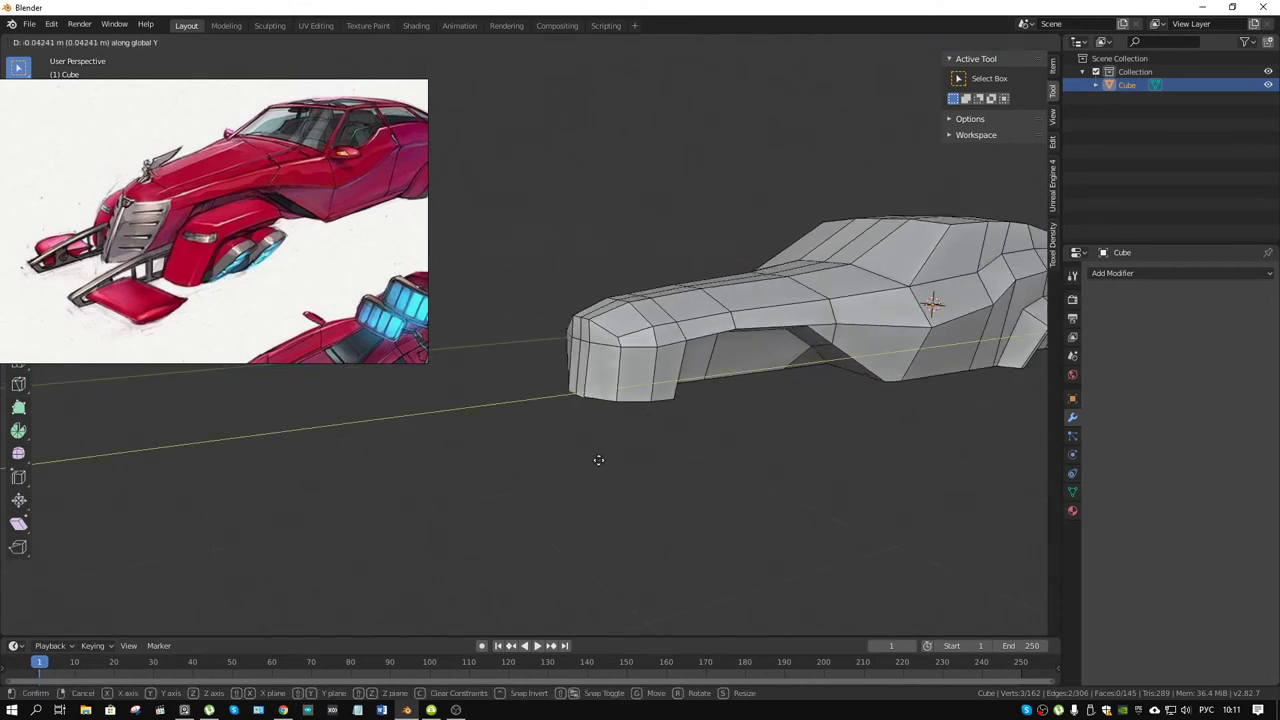
{"action": "left_click", "coordinate": [587, 465]}
- Drop one vertex from the selection and move the rest along Y to reshape the nose
{"action": "left_click", "coordinate": [575, 340], "text": "shift"}
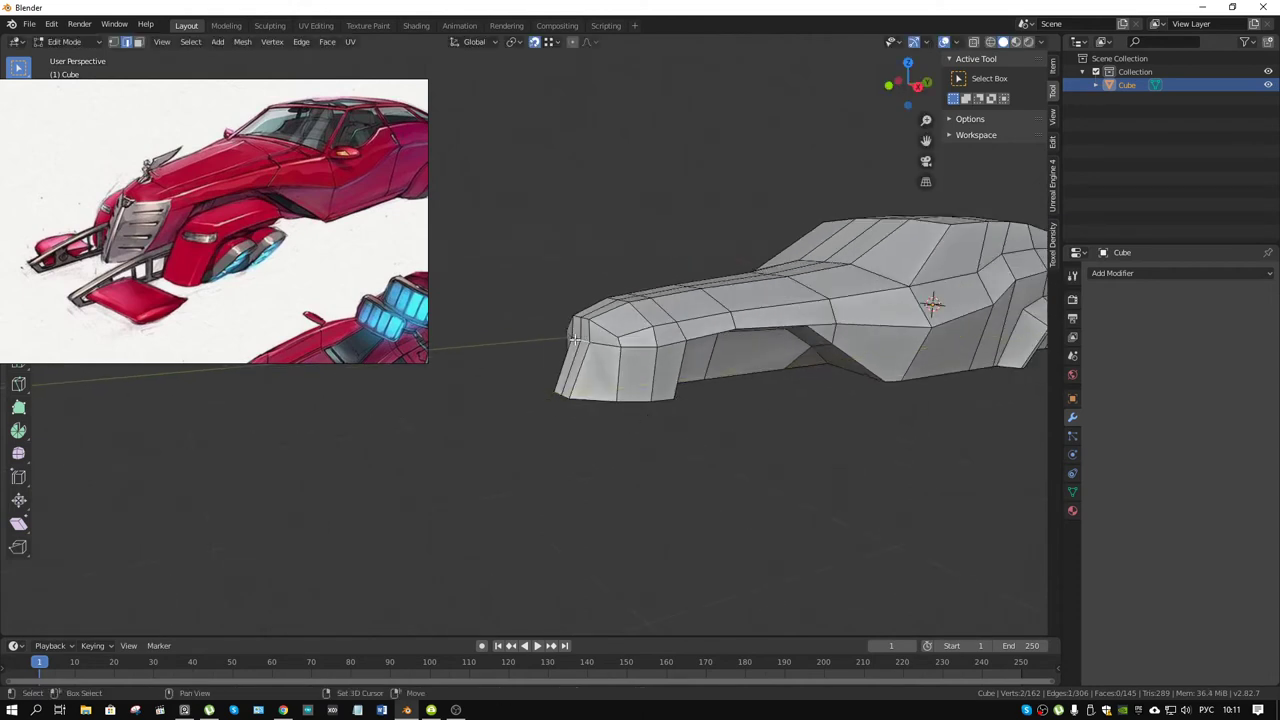
{"action": "key", "text": "g"}
{"action": "key", "text": "y"}
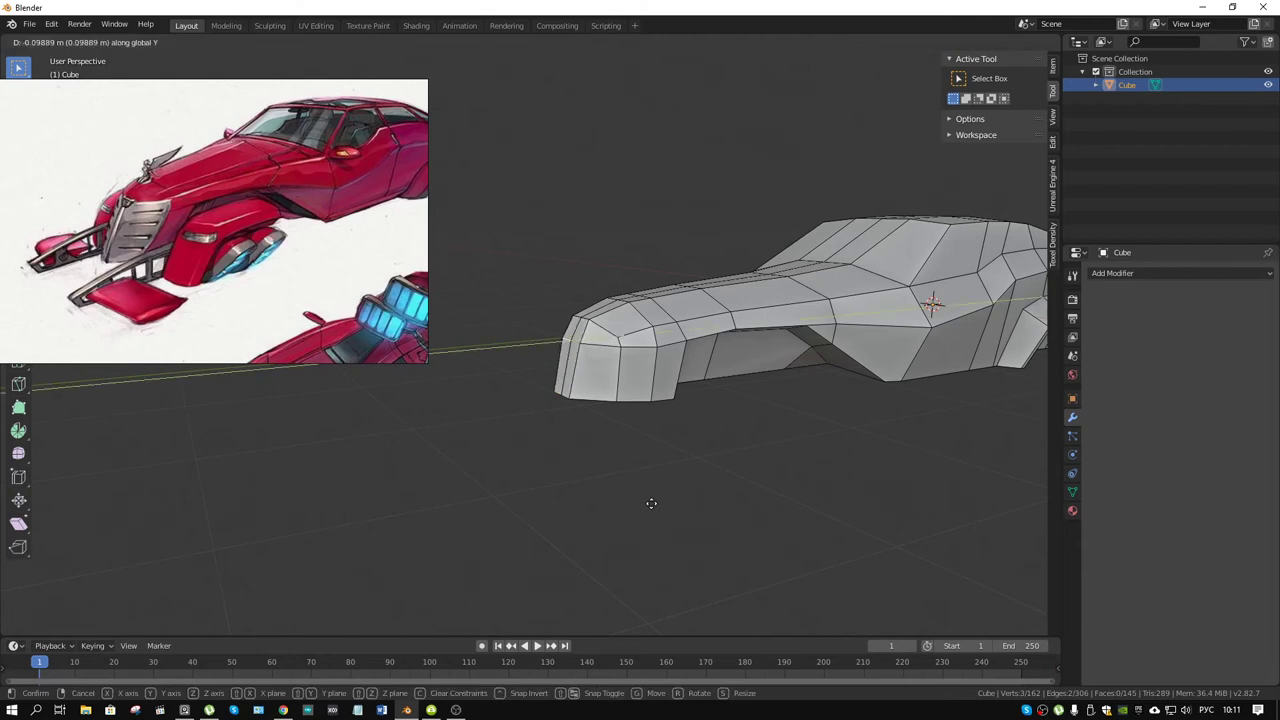
{"action": "left_click", "coordinate": [650, 503]}
{"action": "mouse_move", "coordinate": [650, 503]}
{"action": "middle_mouse_down"}
{"action": "mouse_move", "coordinate": [673, 350]}
{"action": "mouse_move", "coordinate": [610, 383]}
{"action": "mouse_move", "coordinate": [759, 391]}
{"action": "middle_mouse_up"}
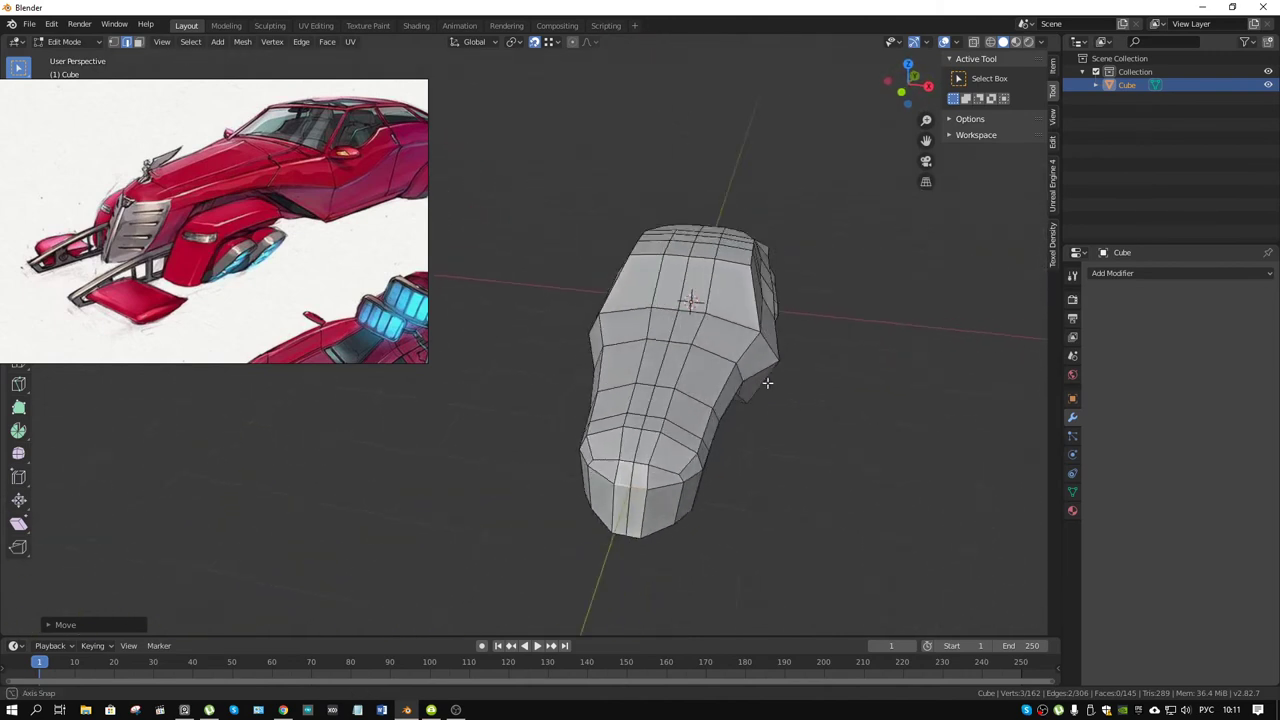
{"action": "middle_click_drag", "start_coordinate": [692, 352], "coordinate": [741, 328]}
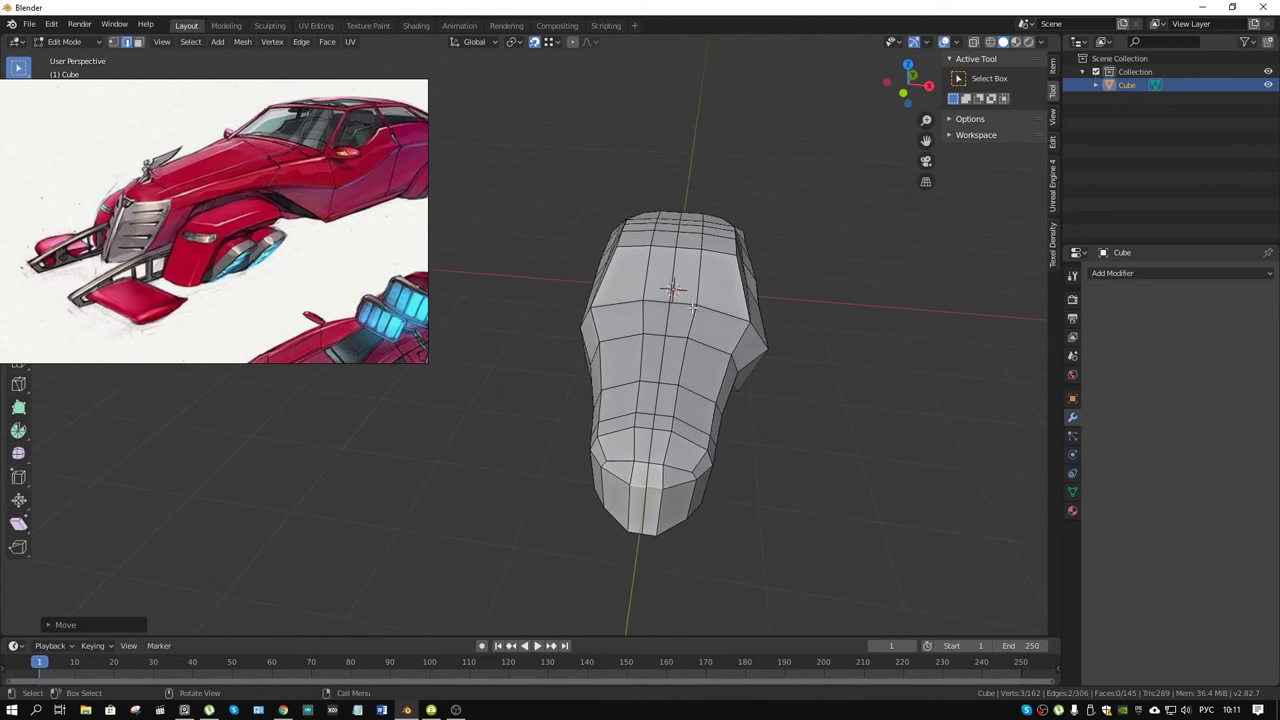
{"action": "middle_click_drag", "start_coordinate": [720, 289], "coordinate": [638, 399]}
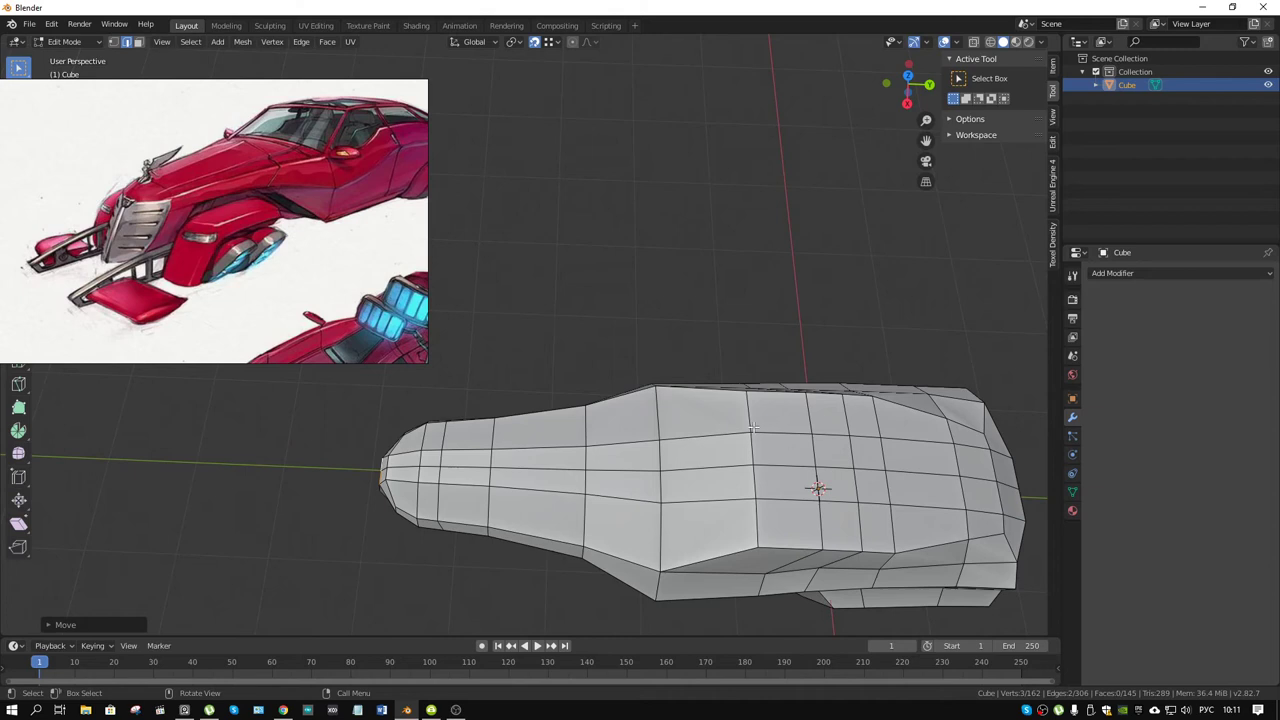
{"action": "mouse_move", "coordinate": [731, 440]}
{"action": "middle_mouse_down"}
{"action": "mouse_move", "coordinate": [846, 383]}
{"action": "mouse_move", "coordinate": [768, 357]}
{"action": "middle_mouse_up"}
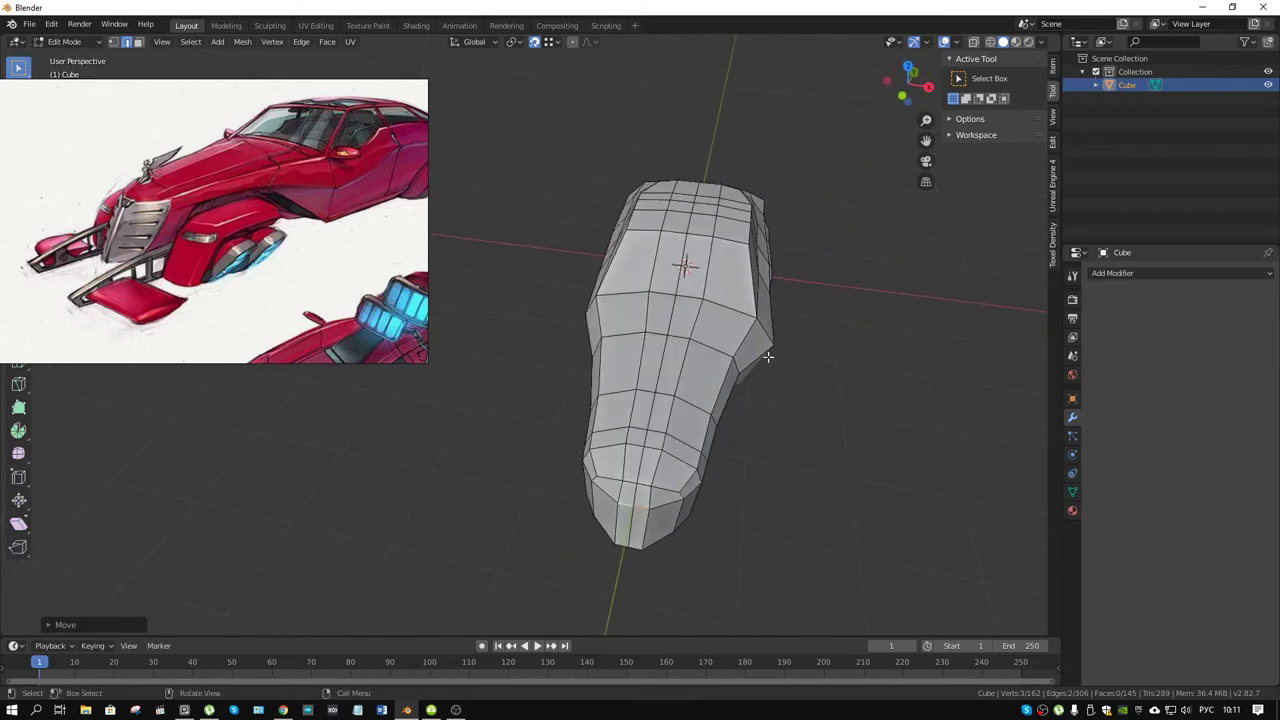
- Scale the first two front cross-section rows outward along X
{"action": "left_click", "coordinate": [647, 291], "text": "shift"}
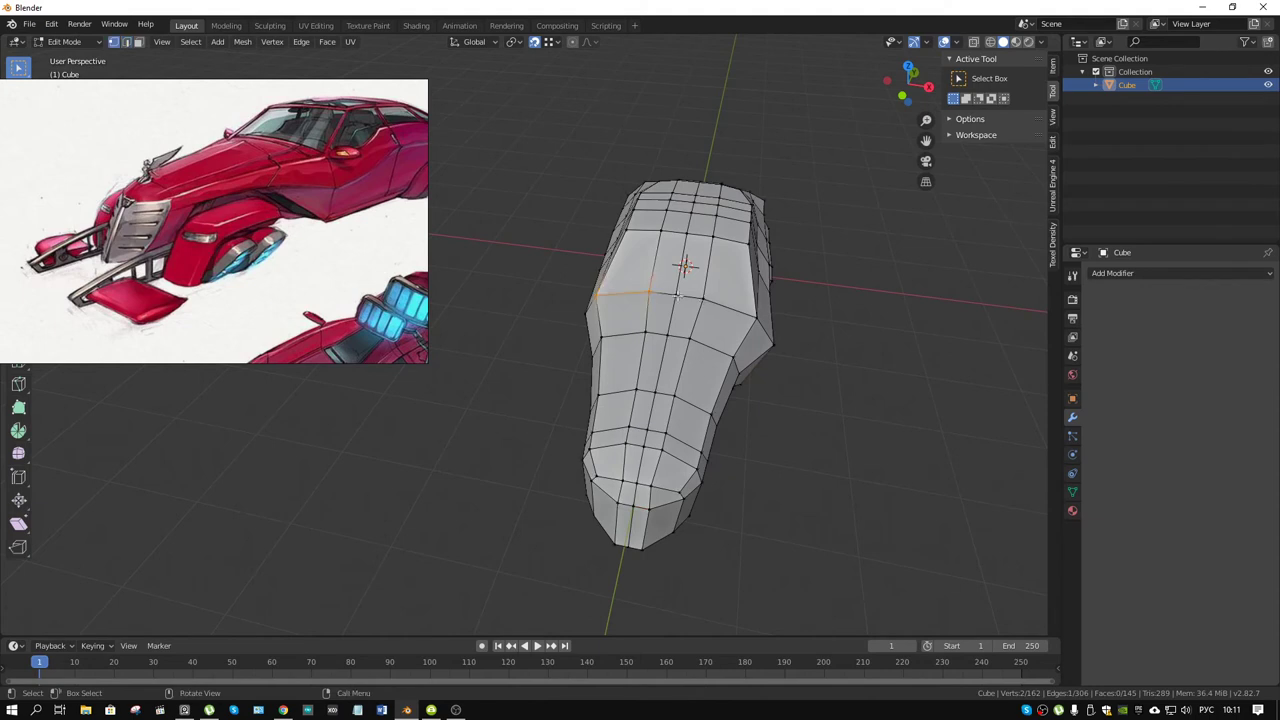
{"action": "key", "text": "s"}
{"action": "key", "text": "x"}
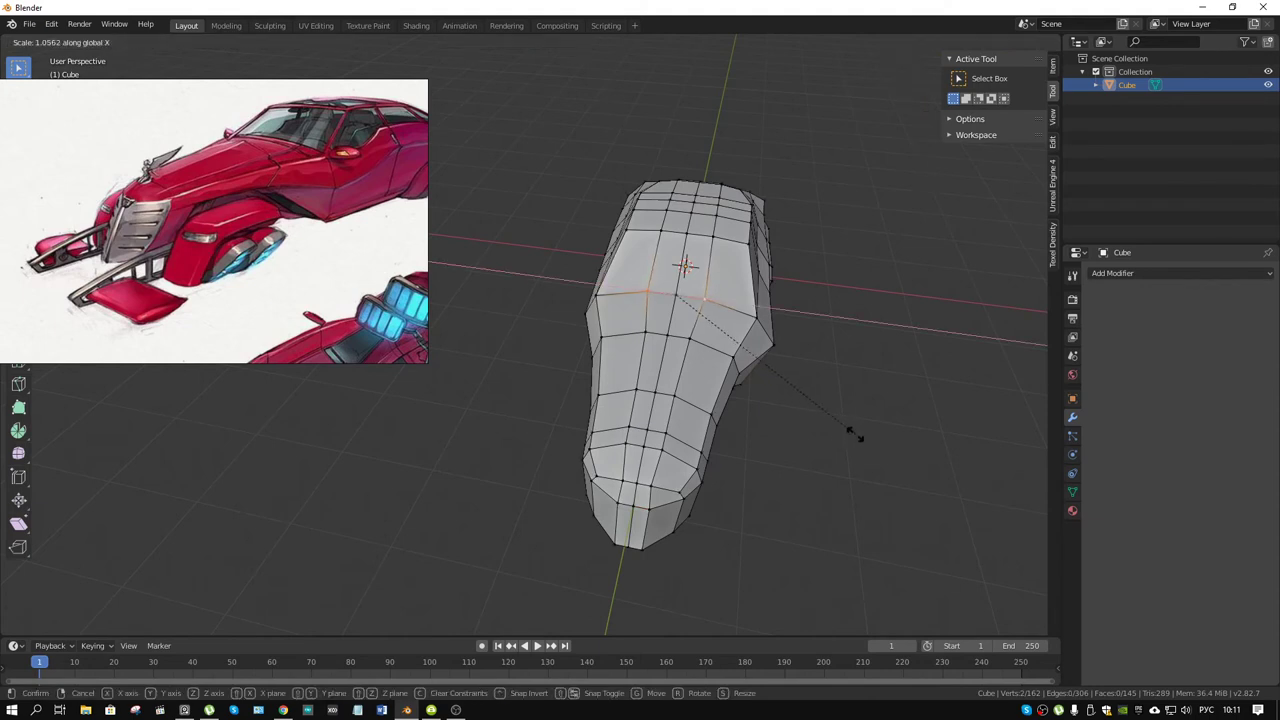
{"action": "left_click", "coordinate": [912, 464]}
{"action": "left_click", "coordinate": [641, 330]}
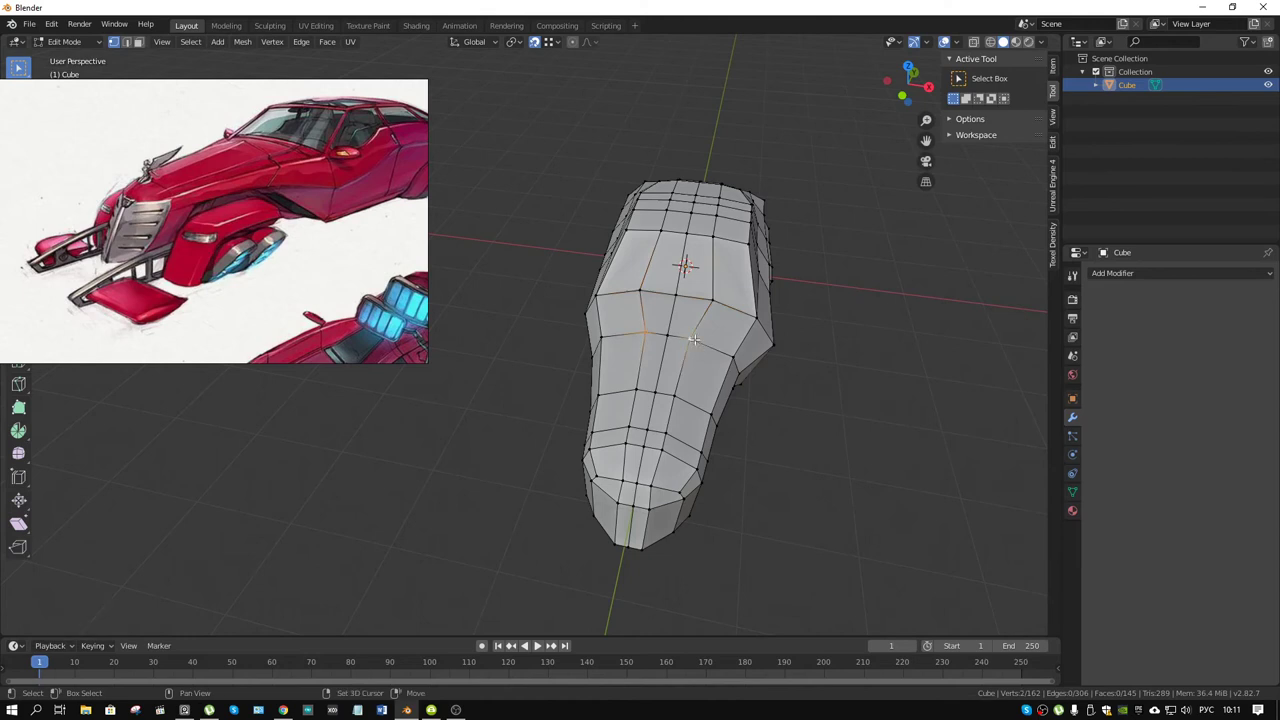
{"action": "key", "text": "s"}
{"action": "key", "text": "x"}
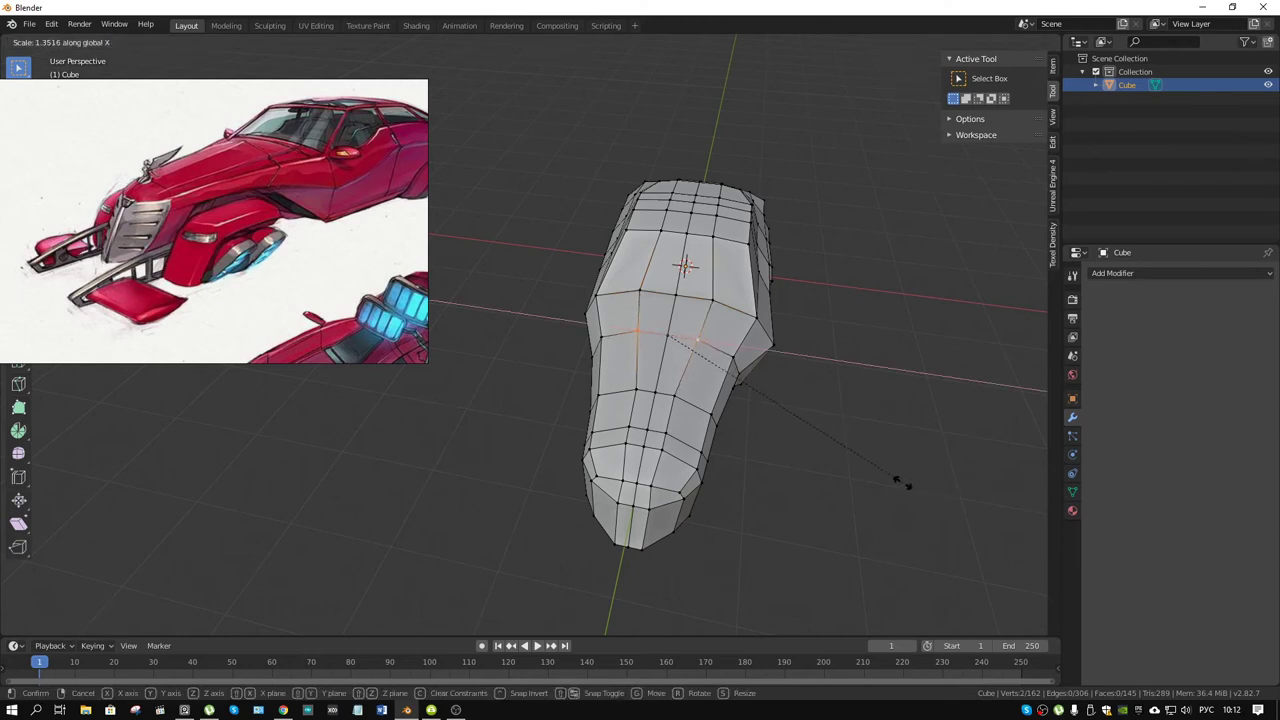
{"action": "left_click", "coordinate": [884, 480]}
- Widen a third row further along the body along X and inspect the flare
{"action": "left_click", "coordinate": [636, 388]}
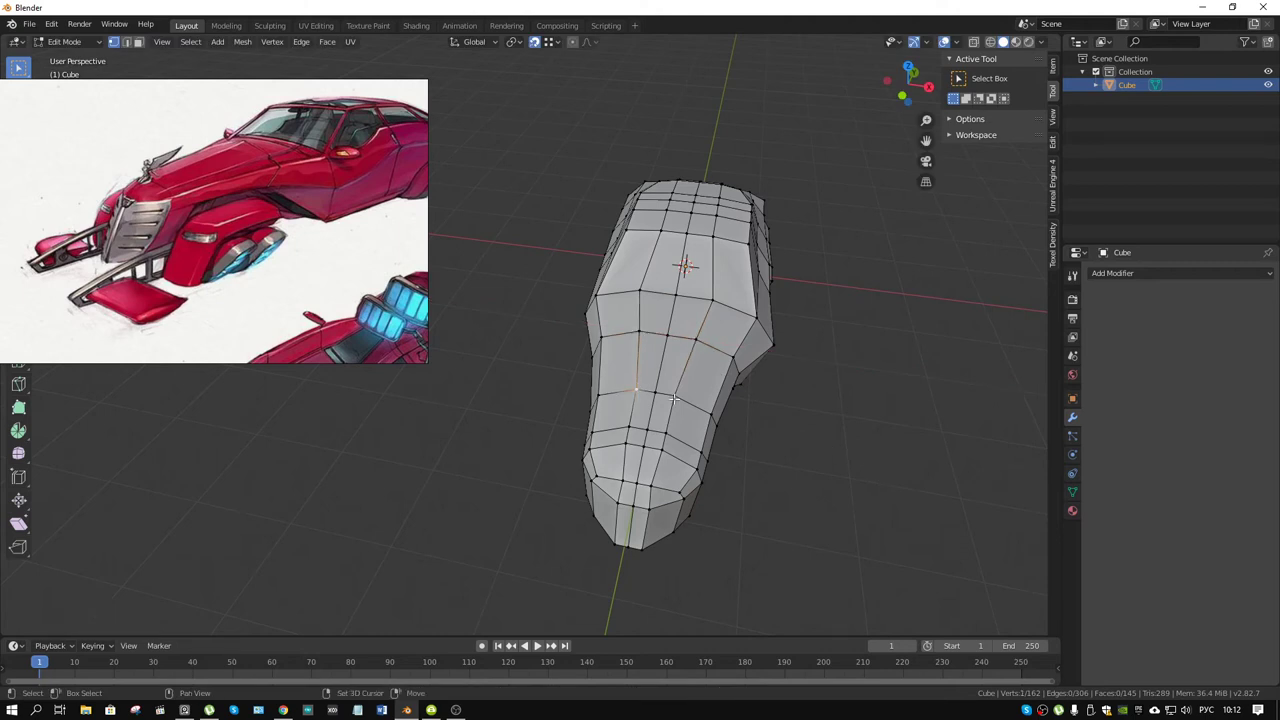
{"action": "key", "text": "s"}
{"action": "key", "text": "x"}
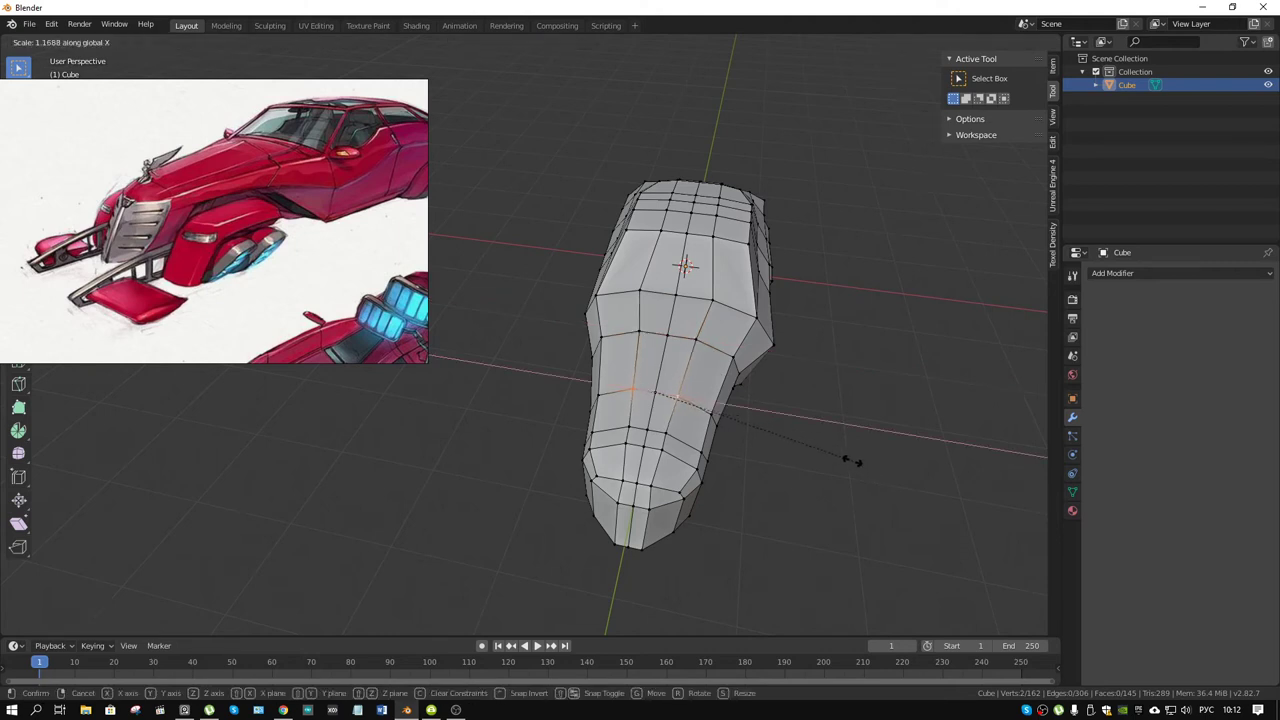
{"action": "left_click", "coordinate": [847, 460]}
{"action": "left_click", "coordinate": [627, 443]}
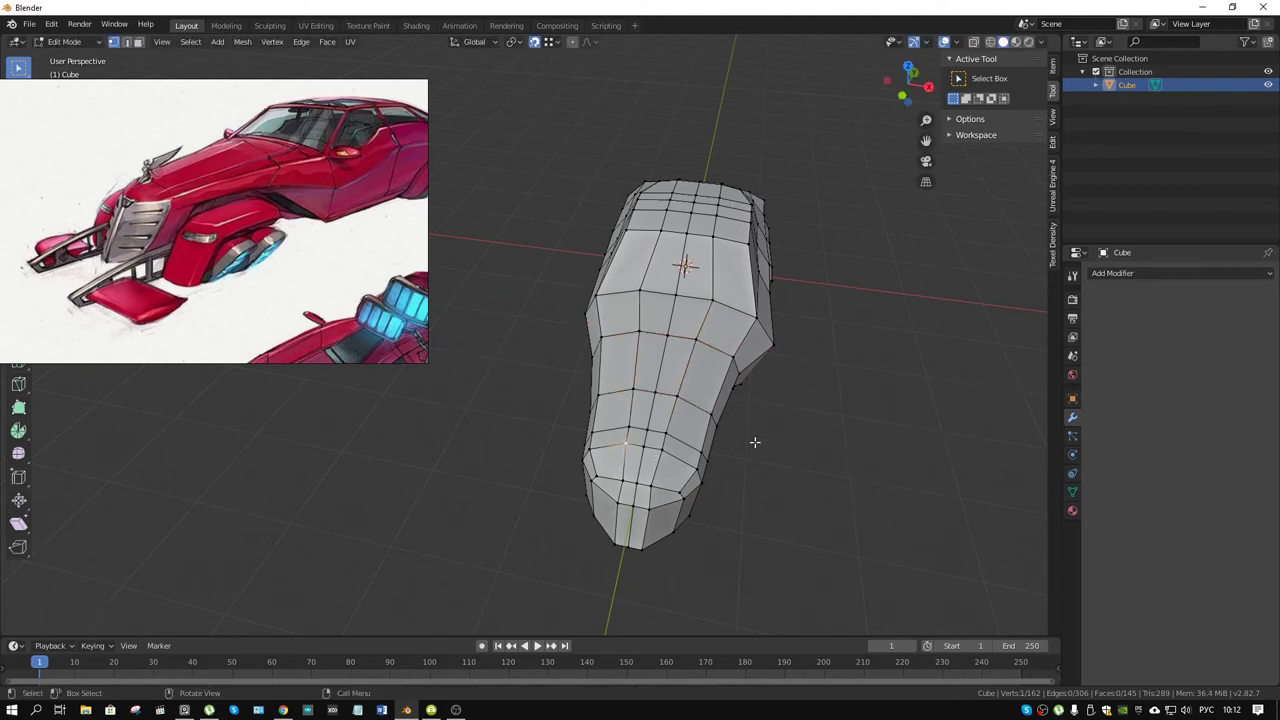
{"action": "mouse_move", "coordinate": [755, 442]}
{"action": "middle_mouse_down"}
{"action": "mouse_move", "coordinate": [797, 369]}
{"action": "mouse_move", "coordinate": [790, 337]}
{"action": "middle_mouse_up"}
{"action": "scroll", "coordinate": [797, 369], "scroll_direction": "up", "scroll_amount": 2}
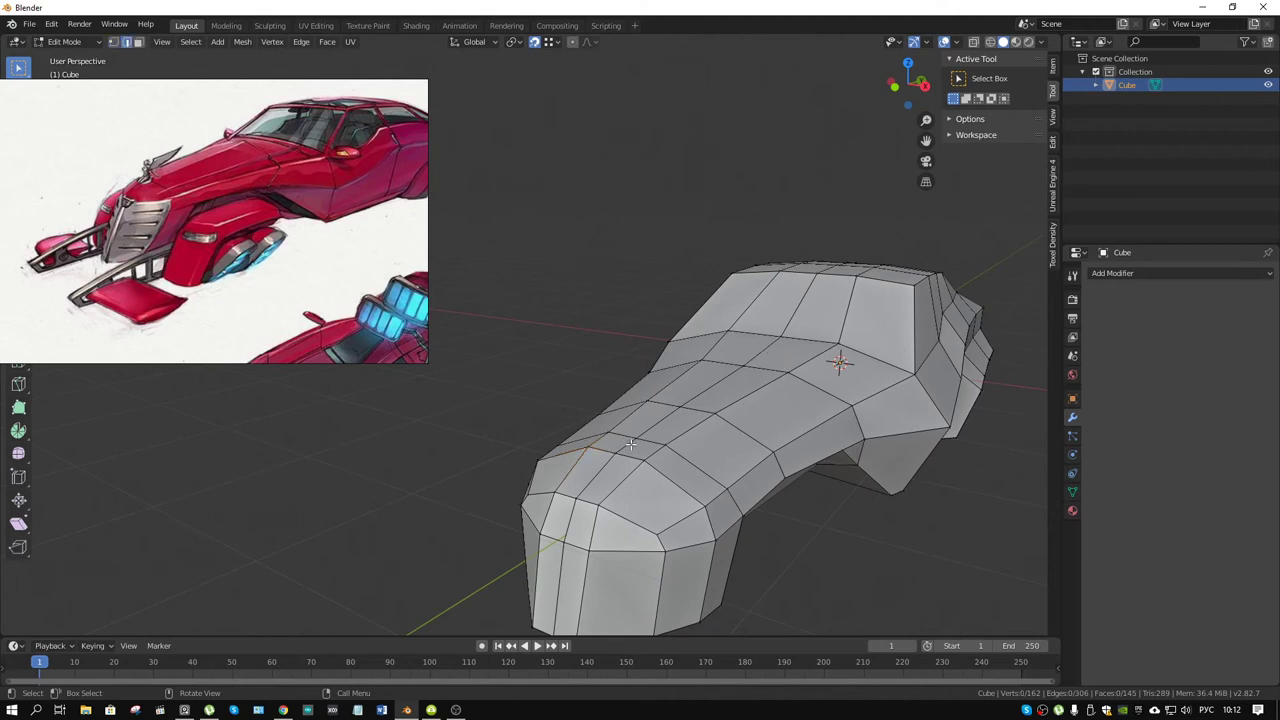
{"action": "middle_click_drag", "start_coordinate": [688, 441], "coordinate": [815, 492]}
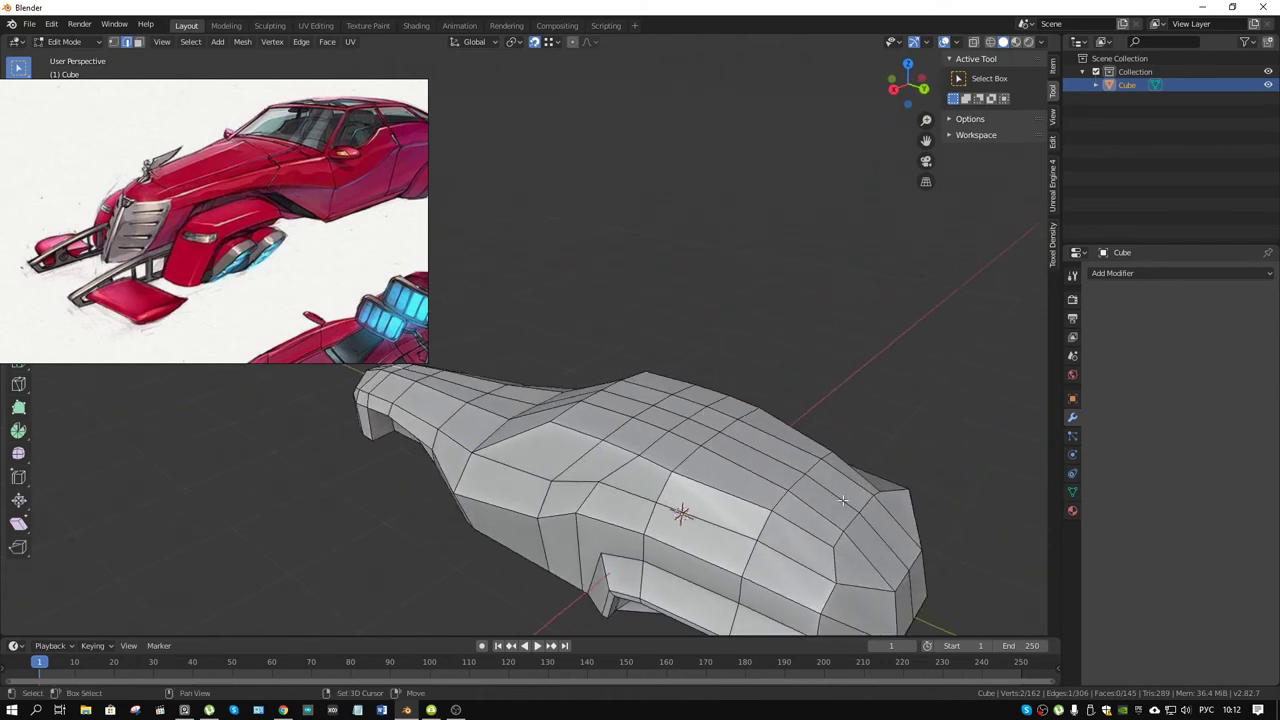
- Raise a lengthwise run of edges along the top slightly on Z
{"action": "left_click", "coordinate": [843, 500], "text": "ctrl"}
{"action": "middle_click_drag", "start_coordinate": [843, 500], "coordinate": [891, 457]}
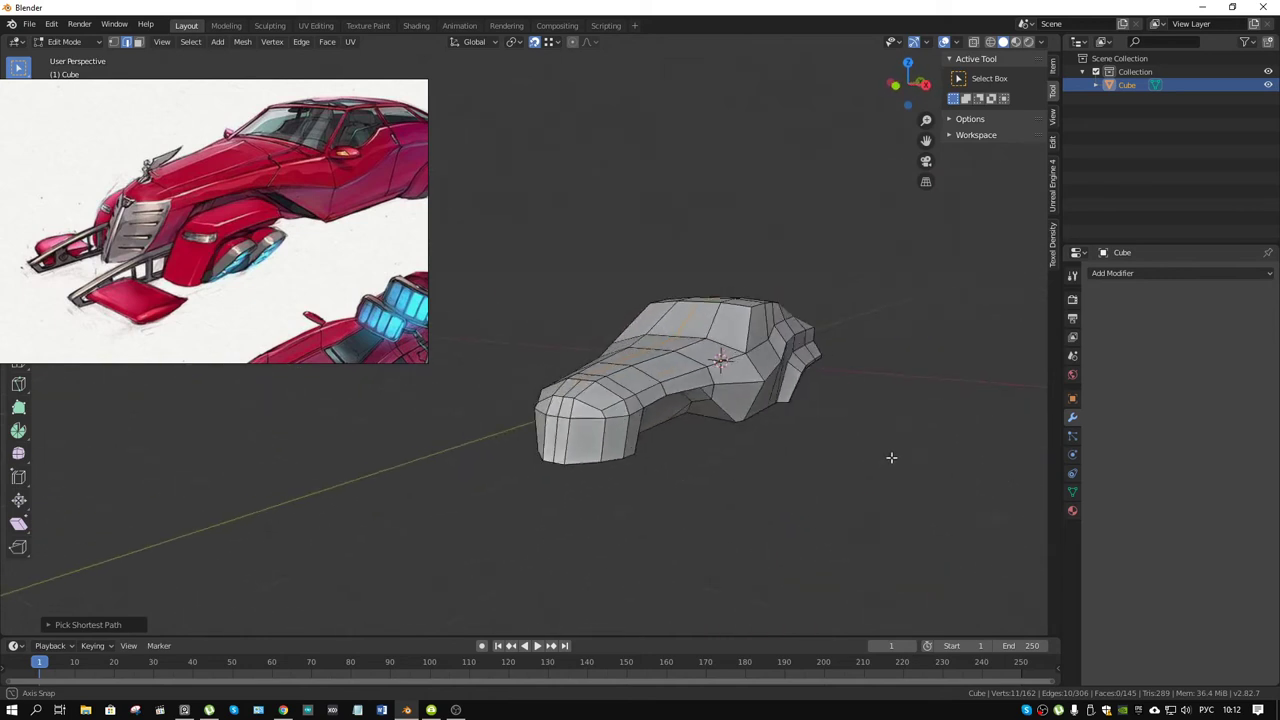
{"action": "scroll", "coordinate": [880, 440], "scroll_direction": "up", "scroll_amount": 5}
{"action": "key", "text": "g"}
{"action": "key", "text": "z"}
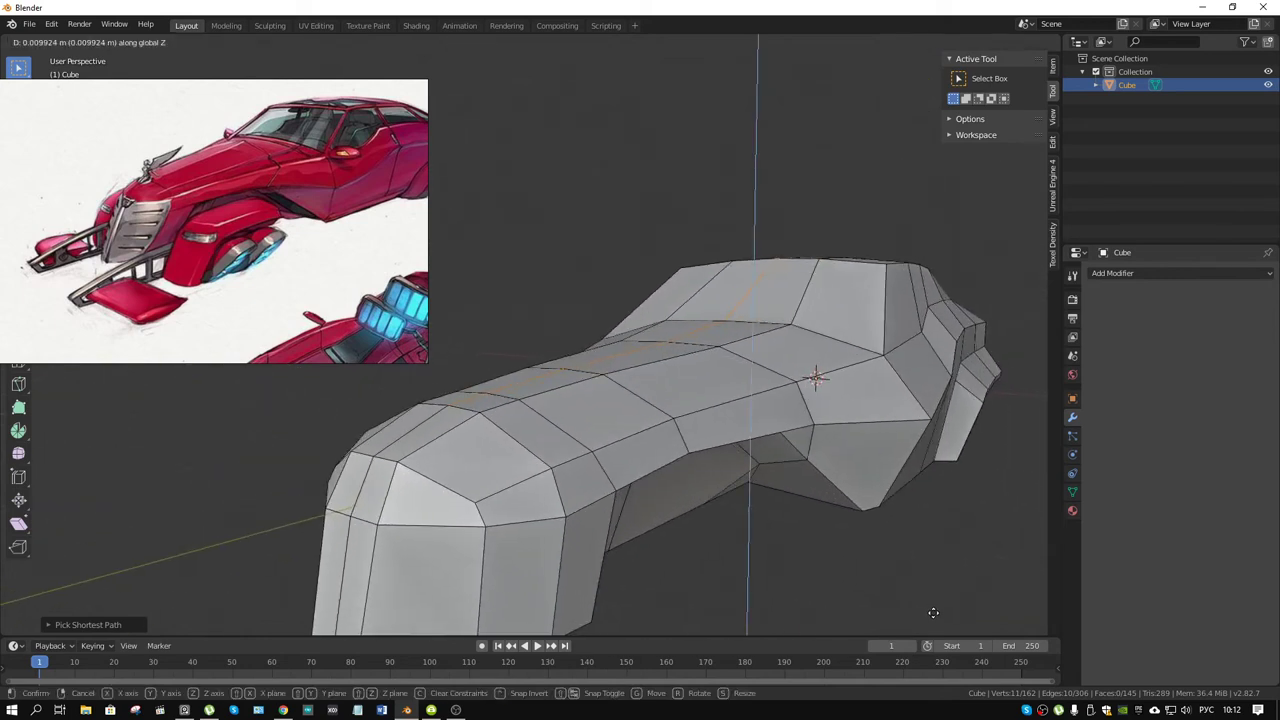
{"action": "left_click", "coordinate": [901, 602]}
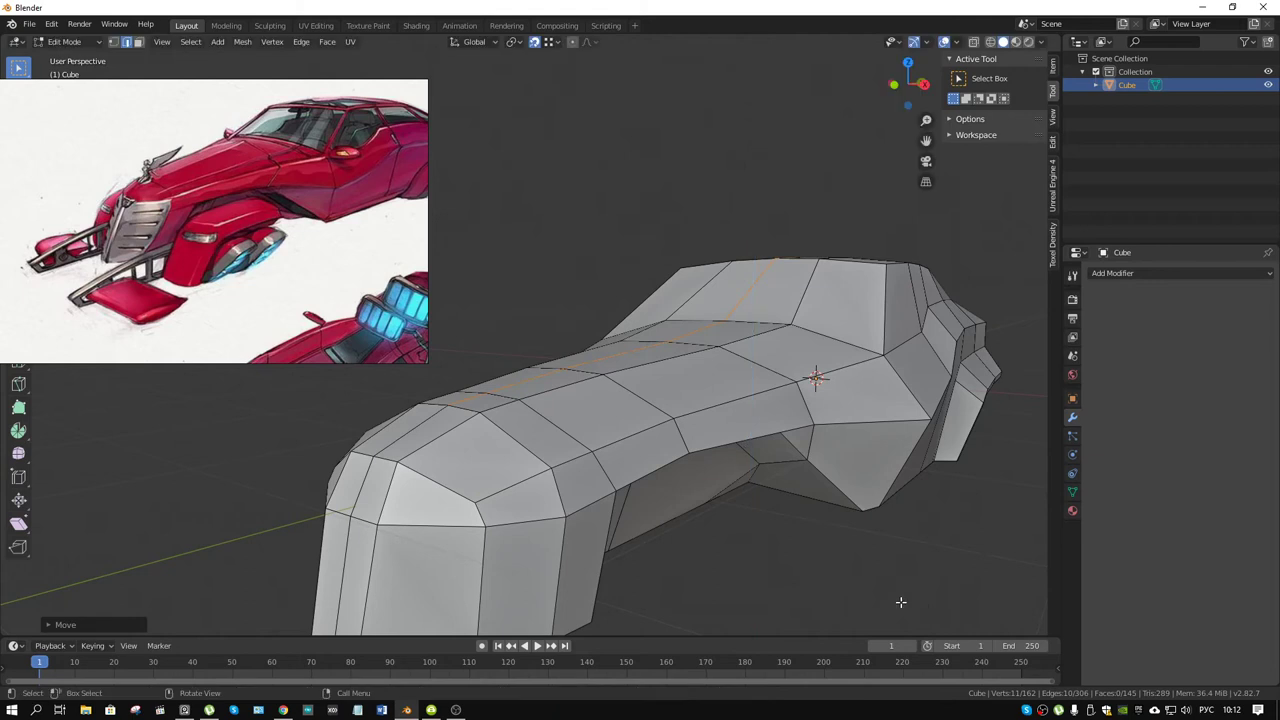
- Select another edge run along the hood and move it to extend the ridge
{"action": "left_click", "coordinate": [692, 337]}
{"action": "middle_click_drag", "start_coordinate": [700, 362], "coordinate": [704, 381]}
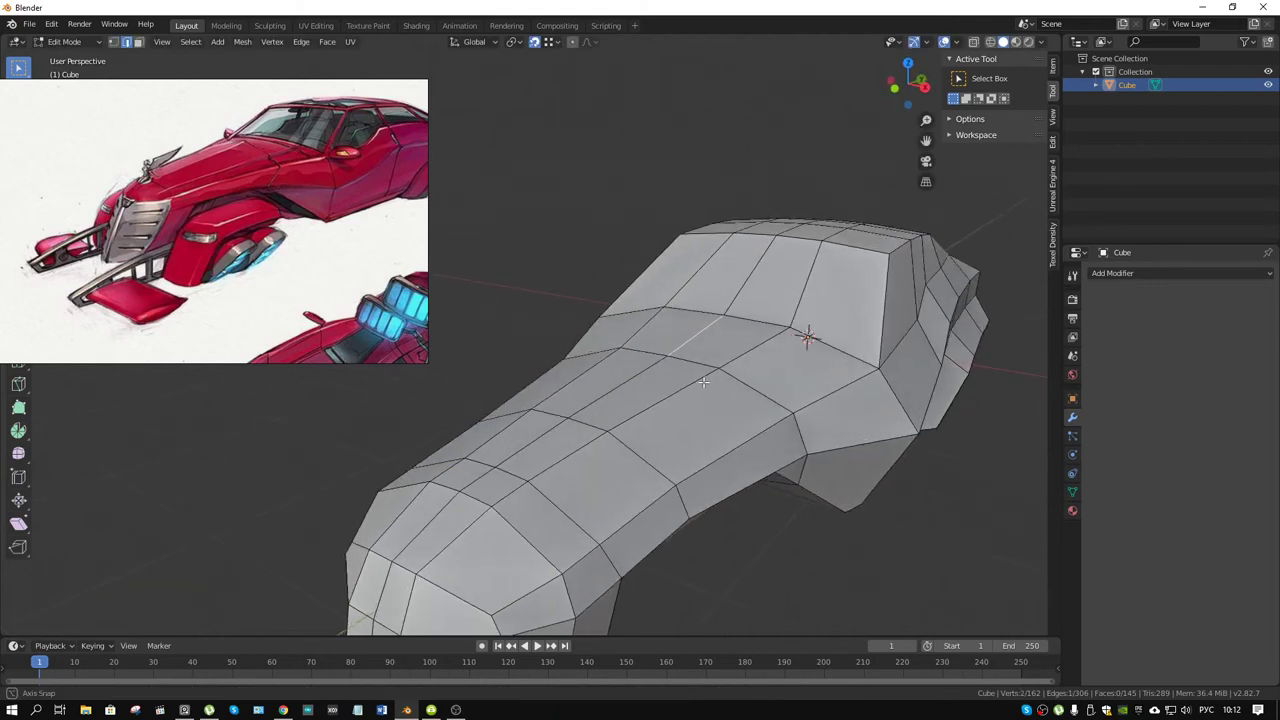
{"action": "left_click", "coordinate": [483, 476], "text": "ctrl"}
{"action": "middle_click_drag", "start_coordinate": [856, 604], "coordinate": [887, 585]}
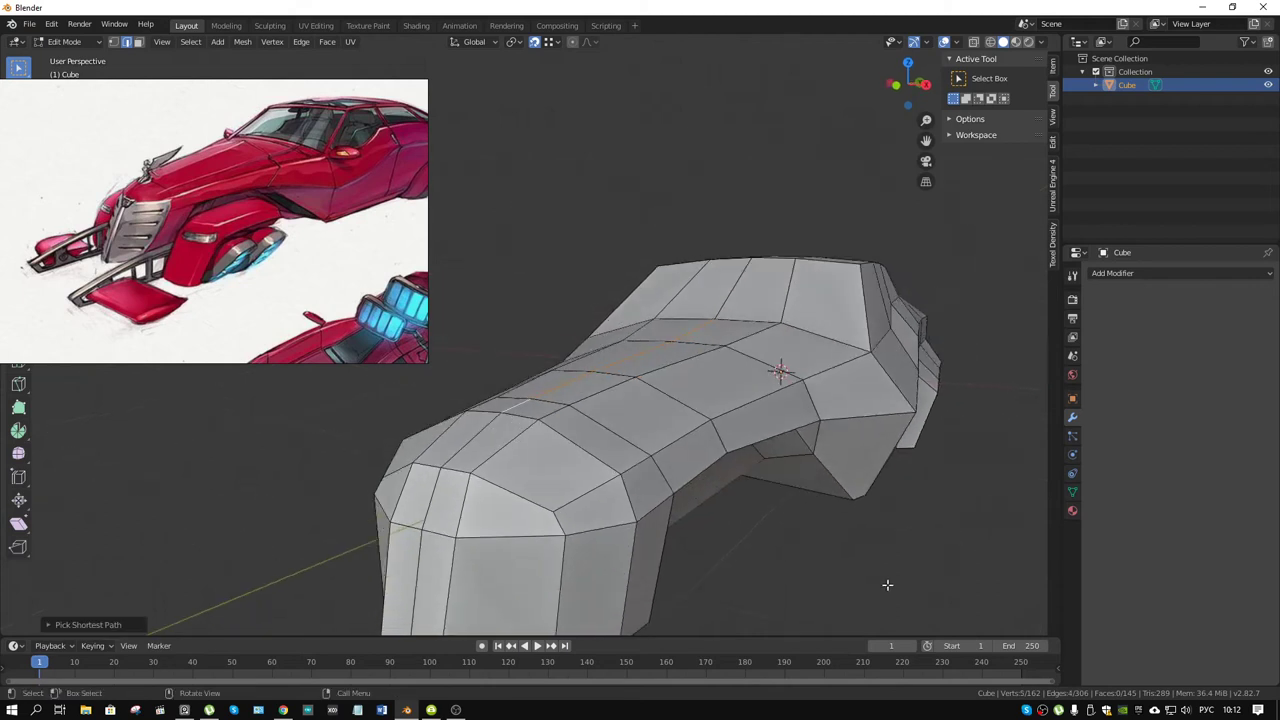
{"action": "key", "text": "g"}
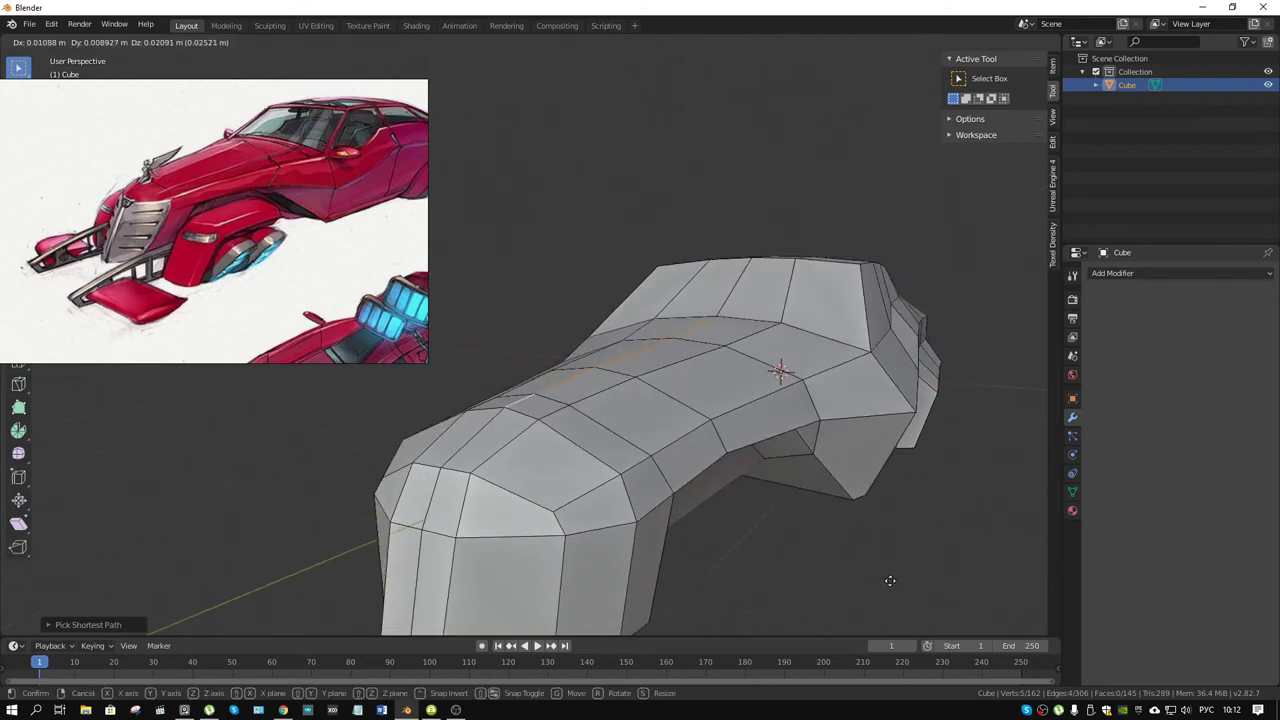
{"action": "left_click", "coordinate": [889, 580]}
{"action": "mouse_move", "coordinate": [857, 571]}
{"action": "middle_mouse_down"}
{"action": "mouse_move", "coordinate": [706, 479]}
{"action": "mouse_move", "coordinate": [691, 371]}
{"action": "mouse_move", "coordinate": [837, 366]}
{"action": "mouse_move", "coordinate": [720, 443]}
{"action": "mouse_move", "coordinate": [553, 432]}
{"action": "mouse_move", "coordinate": [543, 403]}
{"action": "mouse_move", "coordinate": [729, 434]}
{"action": "mouse_move", "coordinate": [751, 454]}
{"action": "mouse_move", "coordinate": [697, 427]}
{"action": "mouse_move", "coordinate": [760, 340]}
{"action": "mouse_move", "coordinate": [686, 366]}
{"action": "mouse_move", "coordinate": [771, 357]}
{"action": "mouse_move", "coordinate": [720, 340]}
{"action": "mouse_move", "coordinate": [762, 357]}
{"action": "mouse_move", "coordinate": [738, 362]}
{"action": "mouse_move", "coordinate": [750, 364]}
{"action": "mouse_move", "coordinate": [794, 351]}
{"action": "mouse_move", "coordinate": [692, 352]}
{"action": "mouse_move", "coordinate": [720, 360]}
{"action": "mouse_move", "coordinate": [680, 365]}
{"action": "mouse_move", "coordinate": [697, 369]}
{"action": "middle_mouse_up"}
- Switch the car body between Object Mode and Edit Mode
{"action": "key", "text": "ctrl+Tab"}
{"action": "left_click", "coordinate": [618, 378]}
{"action": "mouse_move", "coordinate": [618, 378]}
{"action": "middle_mouse_down"}
{"action": "mouse_move", "coordinate": [704, 422]}
{"action": "mouse_move", "coordinate": [762, 408]}
{"action": "mouse_move", "coordinate": [718, 414]}
{"action": "middle_mouse_up"}
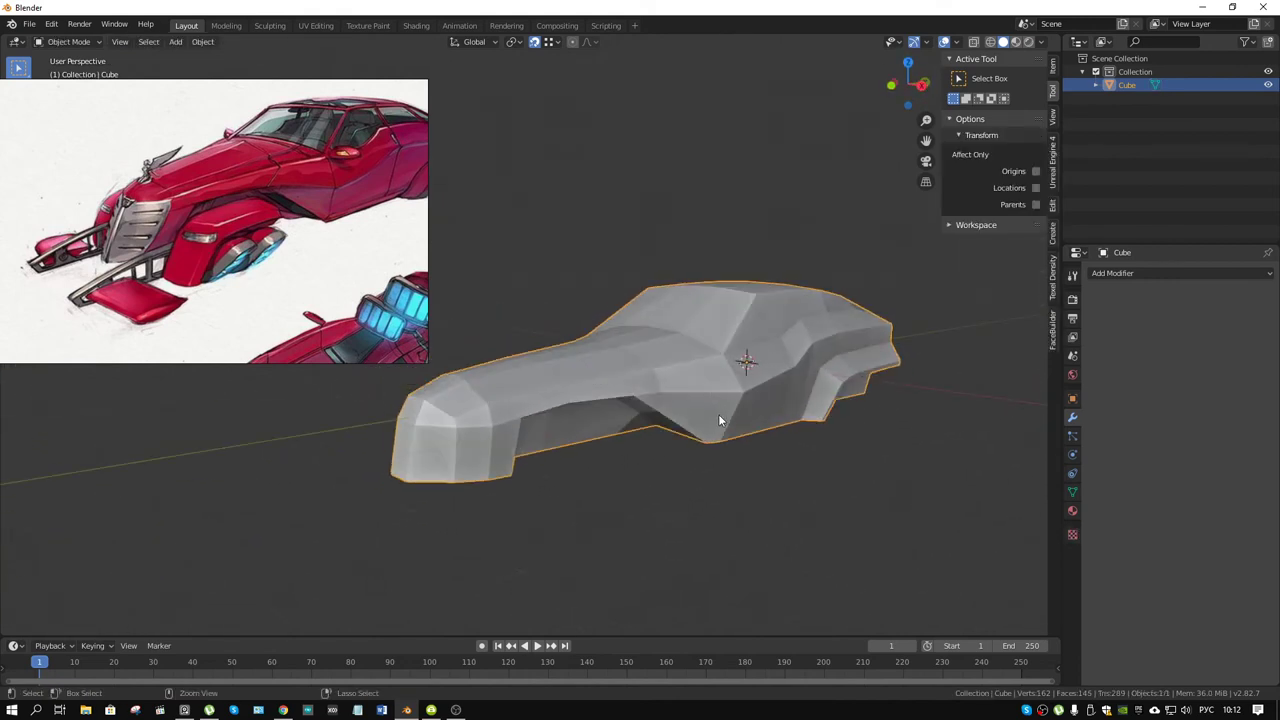
{"action": "key", "text": "ctrl+Tab"}
{"action": "left_click", "coordinate": [609, 414]}
{"action": "mouse_move", "coordinate": [609, 414]}
{"action": "middle_mouse_down"}
{"action": "mouse_move", "coordinate": [564, 400]}
{"action": "mouse_move", "coordinate": [546, 410]}
{"action": "mouse_move", "coordinate": [658, 406]}
{"action": "mouse_move", "coordinate": [709, 427]}
{"action": "middle_mouse_up"}
{"action": "key", "text": "ctrl+Tab"}
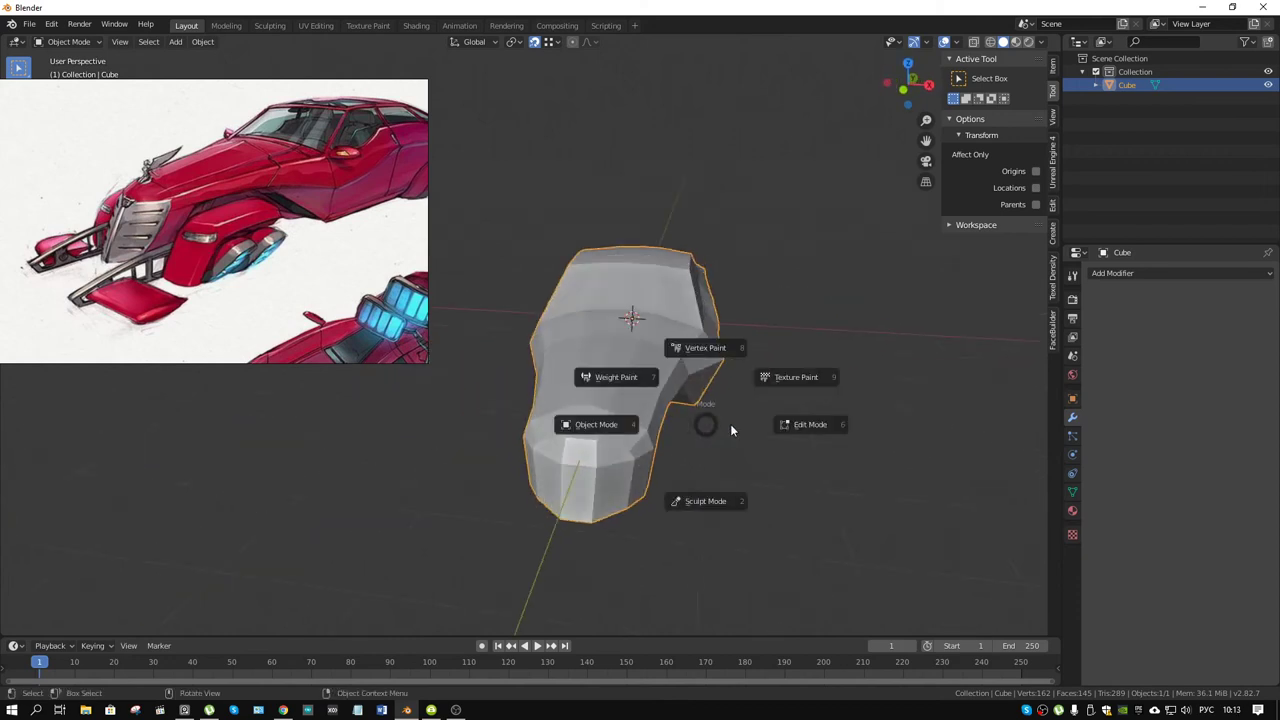
{"action": "left_click", "coordinate": [730, 420]}
- Delete the centre face loop, undoing and redoing the deletion
{"action": "left_click", "coordinate": [617, 422], "text": "alt"}
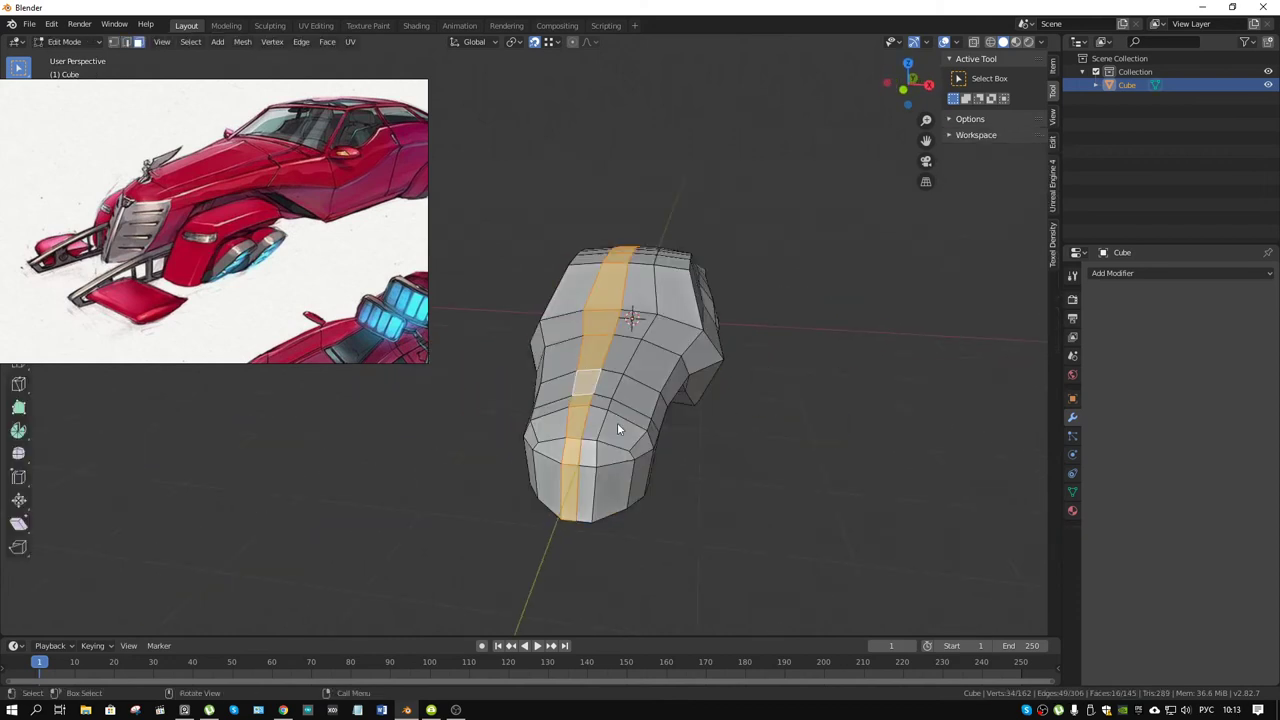
{"action": "key", "text": "x"}
{"action": "left_click", "coordinate": [560, 371]}
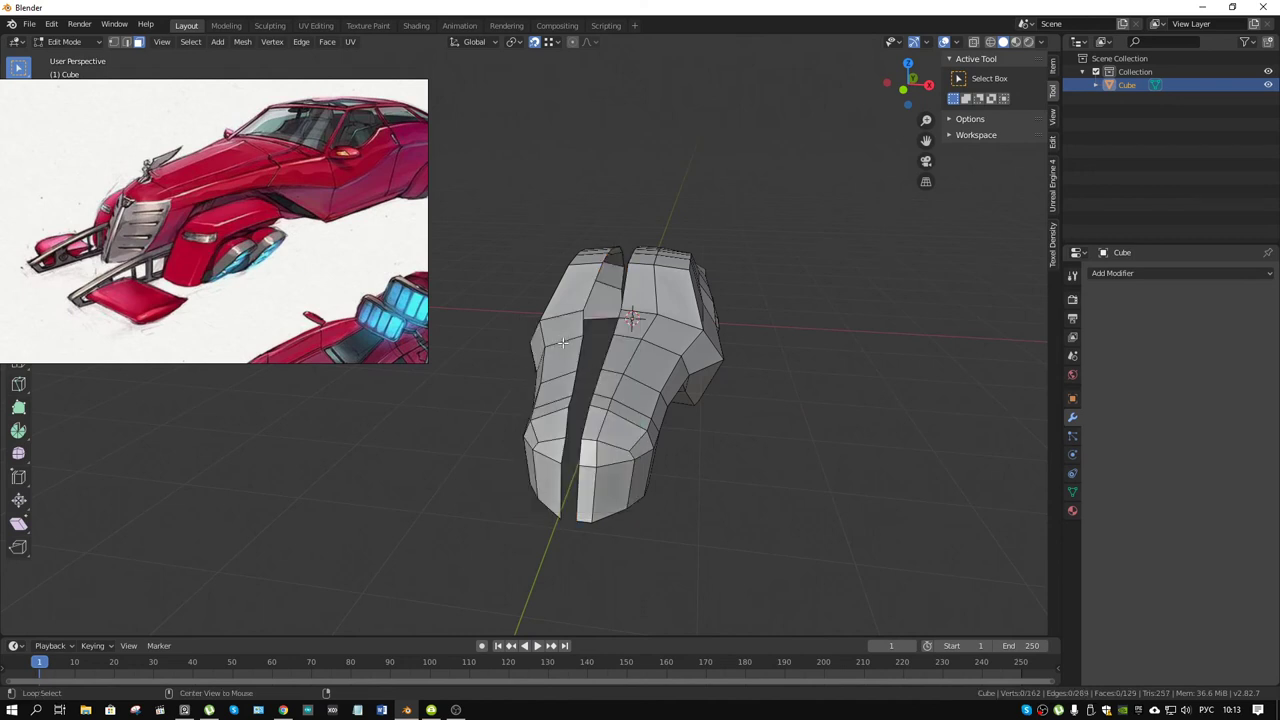
{"action": "key", "text": "ctrl+z"}
{"action": "key", "text": "ctrl+shift+z"}
{"action": "key", "text": "x"}
{"action": "right_click", "coordinate": [563, 345]}
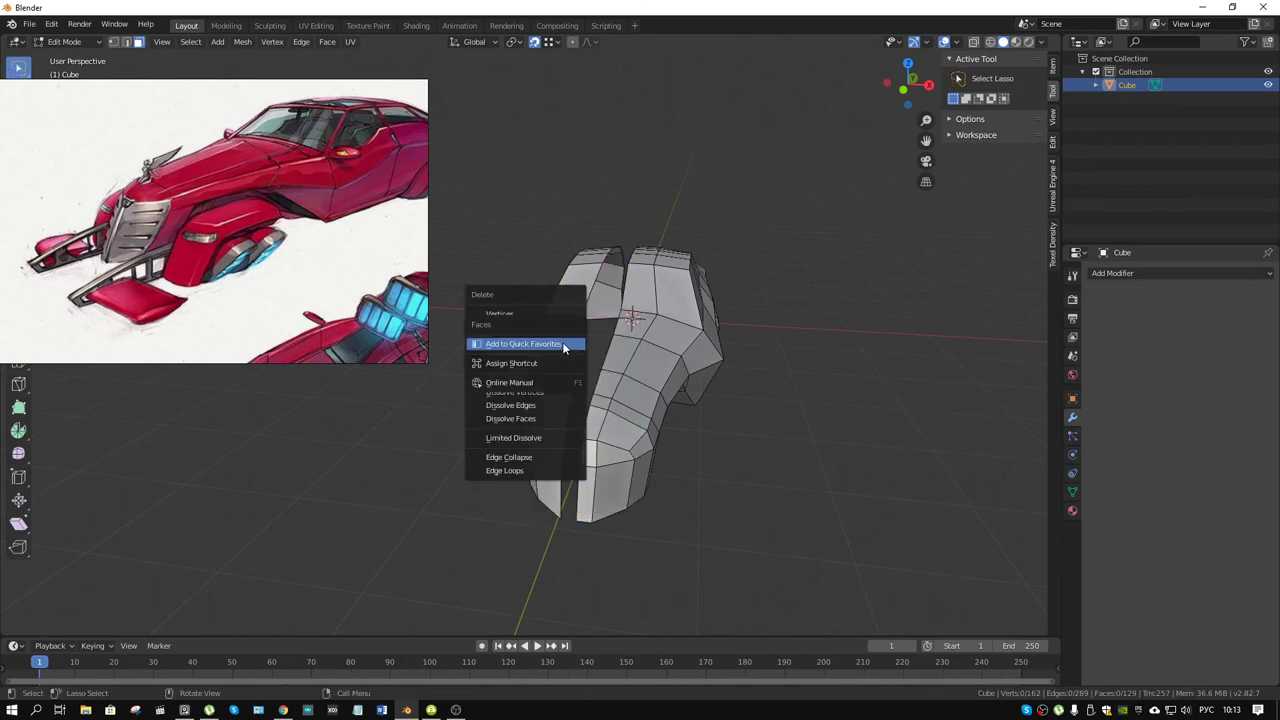
{"action": "left_click", "coordinate": [563, 345]}
- Delete the left half of the body's faces and add a Mirror modifier
{"action": "key", "text": "l"}
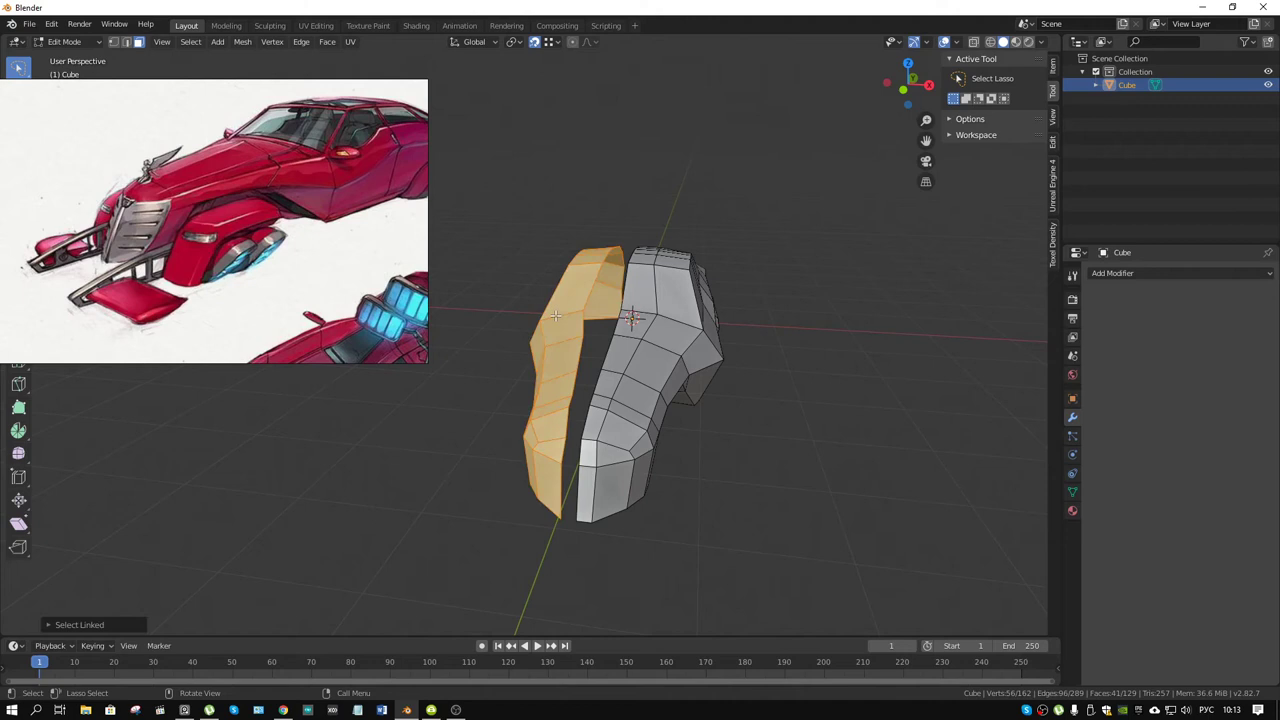
{"action": "key", "text": "x"}
{"action": "left_click", "coordinate": [555, 316]}
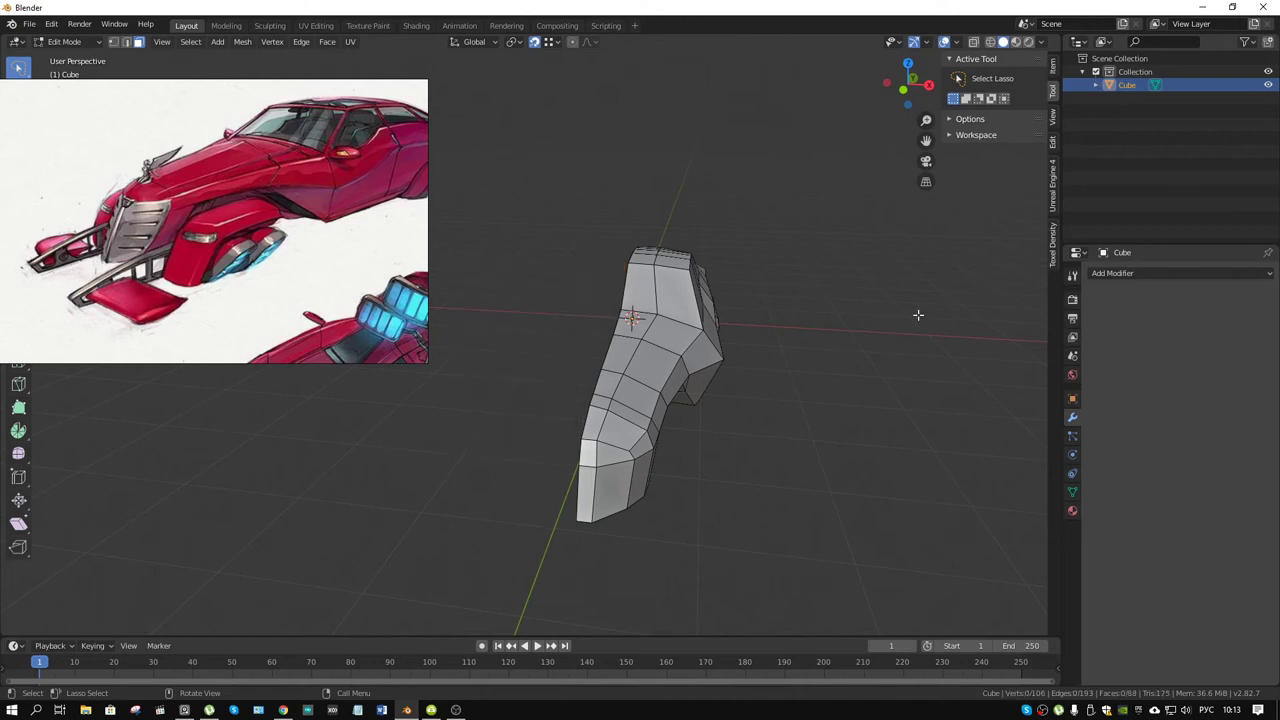
{"action": "left_click", "coordinate": [1134, 273]}
{"action": "left_click", "coordinate": [1025, 404]}
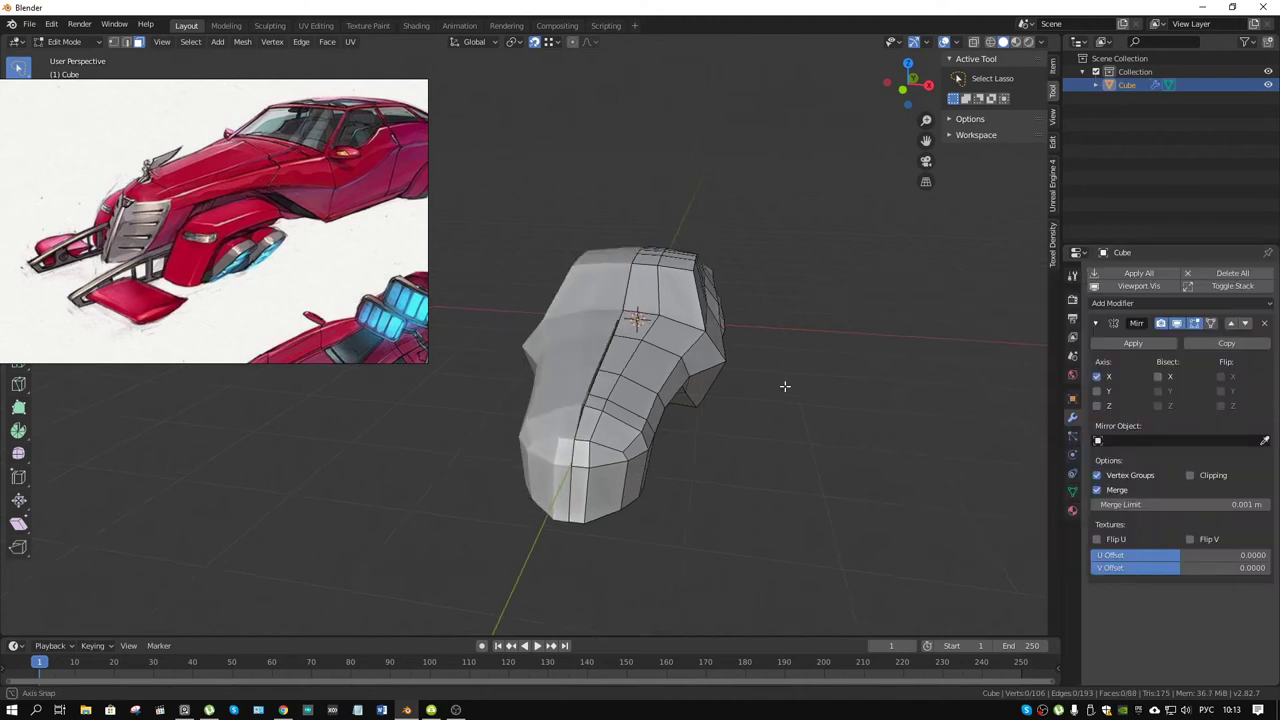
{"action": "middle_click_drag", "start_coordinate": [786, 386], "coordinate": [749, 400]}
{"action": "scroll", "coordinate": [660, 396], "scroll_direction": "up", "scroll_amount": 3}
{"action": "middle_click_drag", "start_coordinate": [660, 396], "coordinate": [759, 381]}
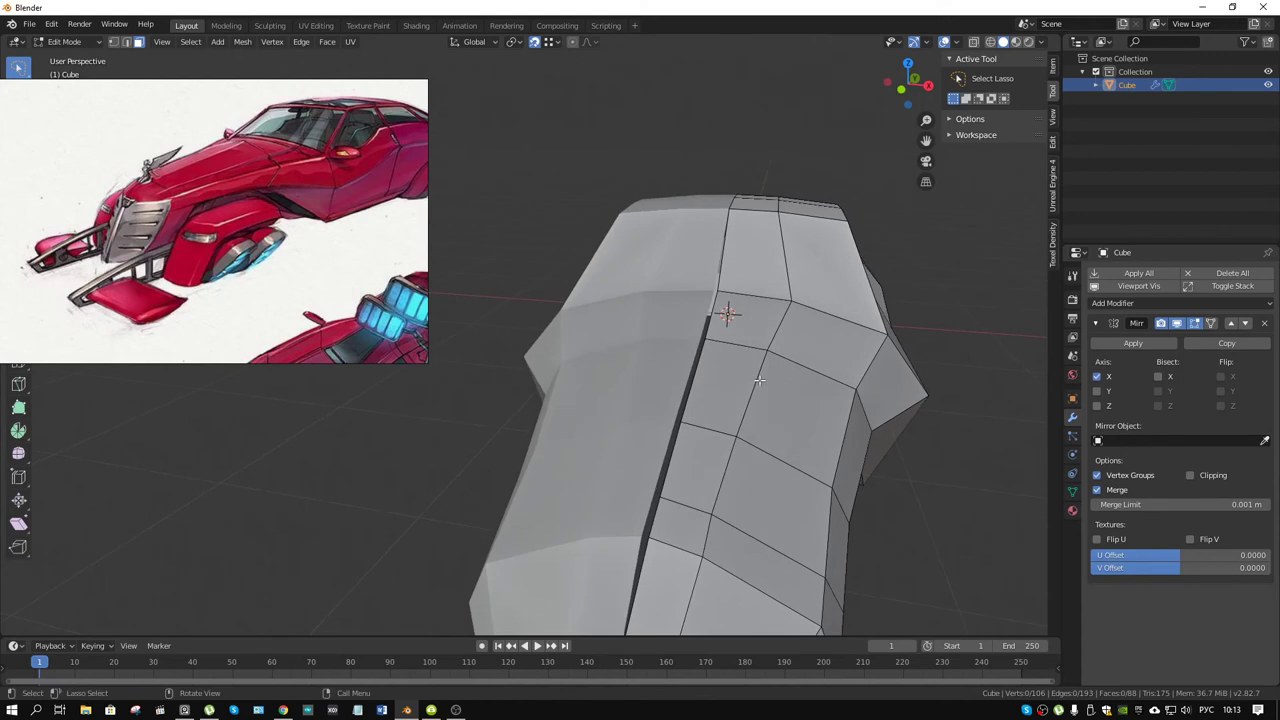
- Scale the centre edge loop to 0 along X
{"action": "left_click", "coordinate": [708, 319], "text": "alt"}
{"action": "middle_click_drag", "start_coordinate": [708, 319], "coordinate": [677, 320]}
{"action": "scroll", "coordinate": [700, 380], "scroll_direction": "down", "scroll_amount": 2}
{"action": "key", "text": "s"}
{"action": "key", "text": "x"}
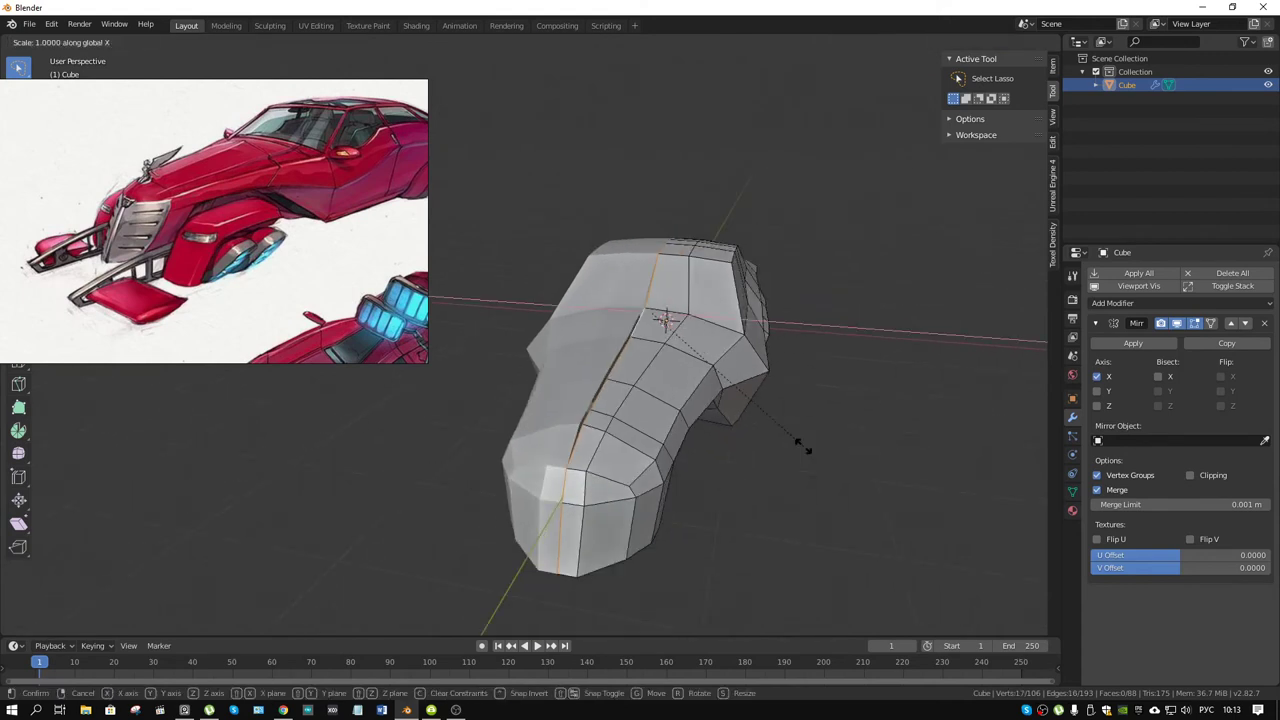
{"action": "key", "text": "0"}
{"action": "key", "text": "Return"}
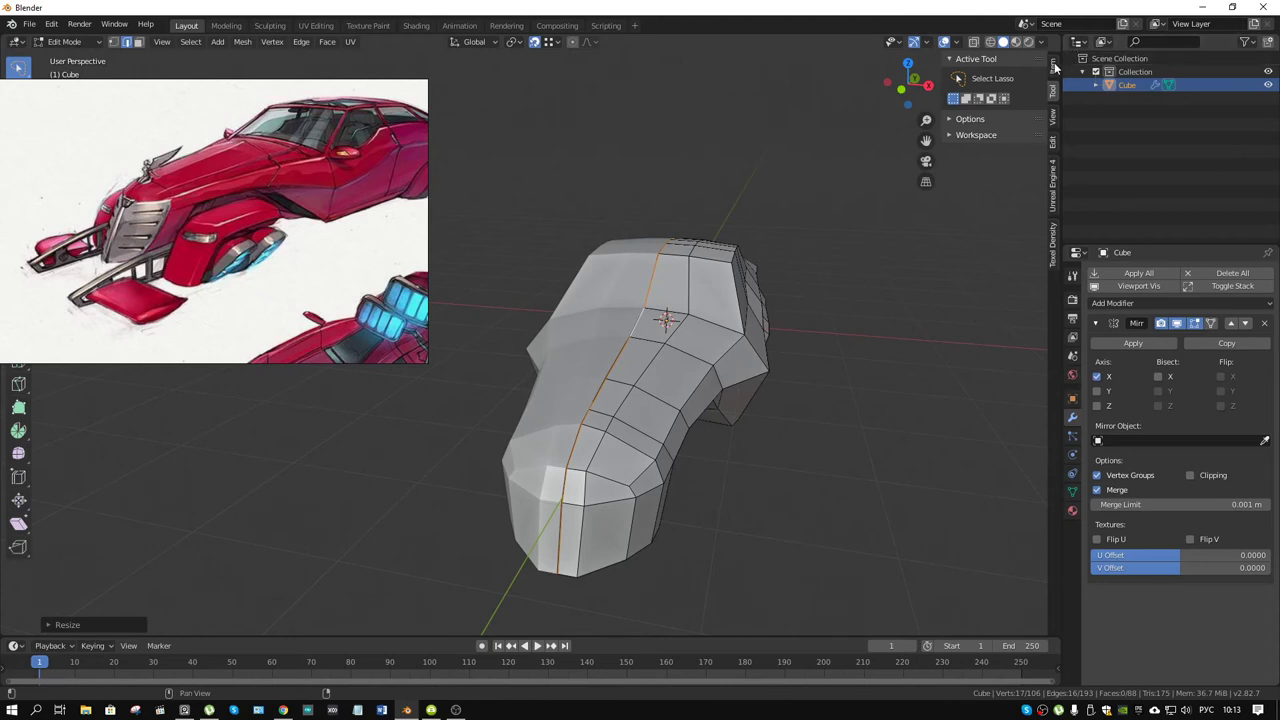
- Set the loop's Median X to 0 and enable Mirror Clipping and Bisect X
{"action": "left_click", "coordinate": [1053, 67]}
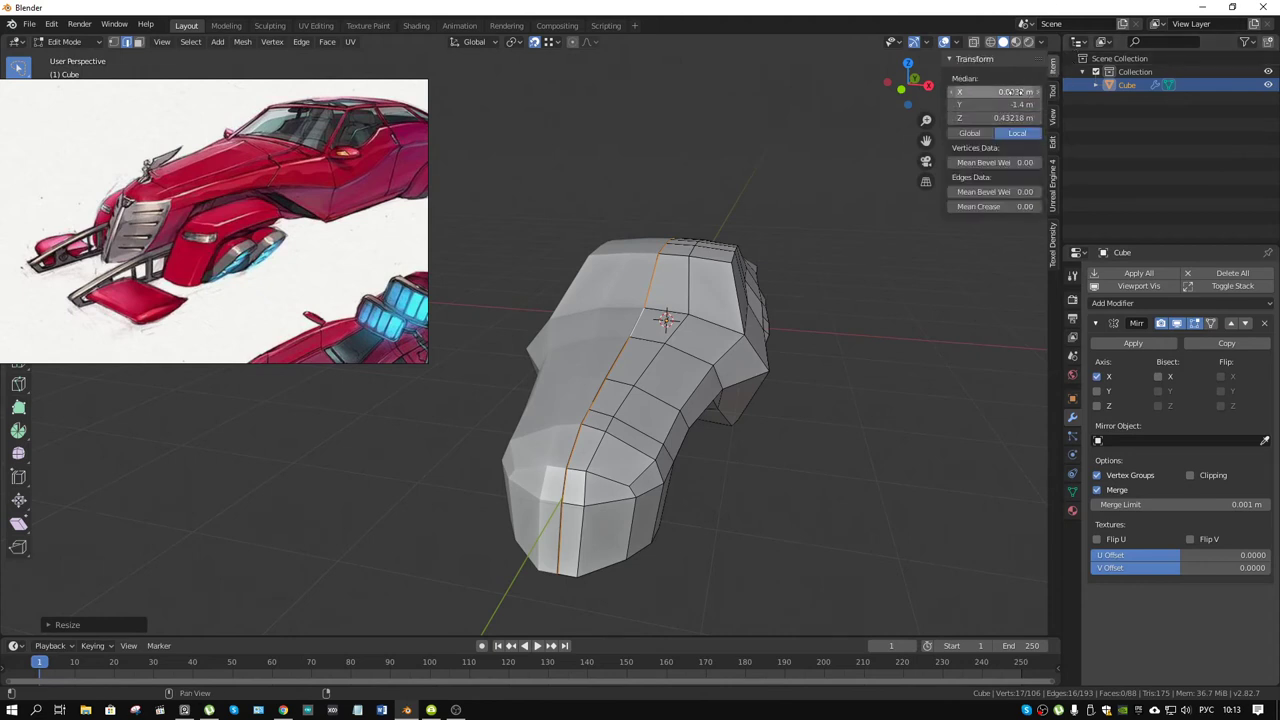
{"action": "type", "text": "0"}
{"action": "key", "text": "Return"}
{"action": "left_click", "coordinate": [1190, 475]}
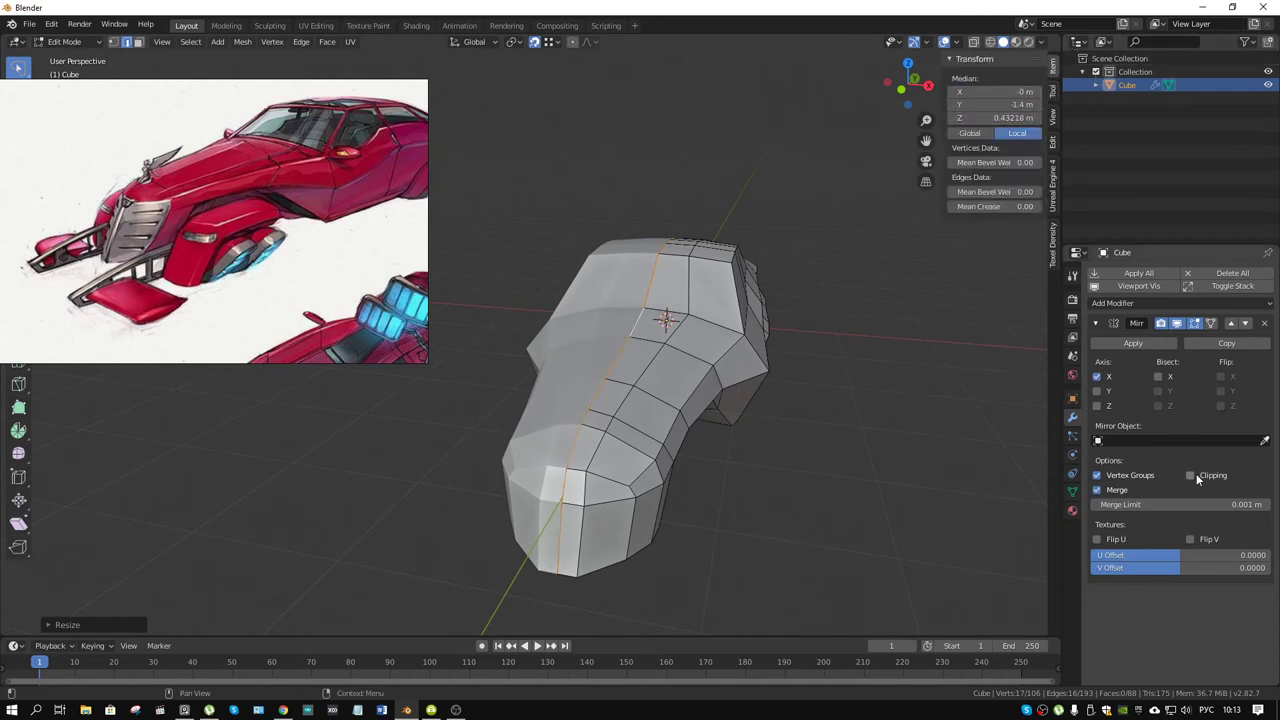
{"action": "left_click", "coordinate": [1158, 376]}
{"action": "middle_click_drag", "start_coordinate": [700, 420], "coordinate": [794, 396]}
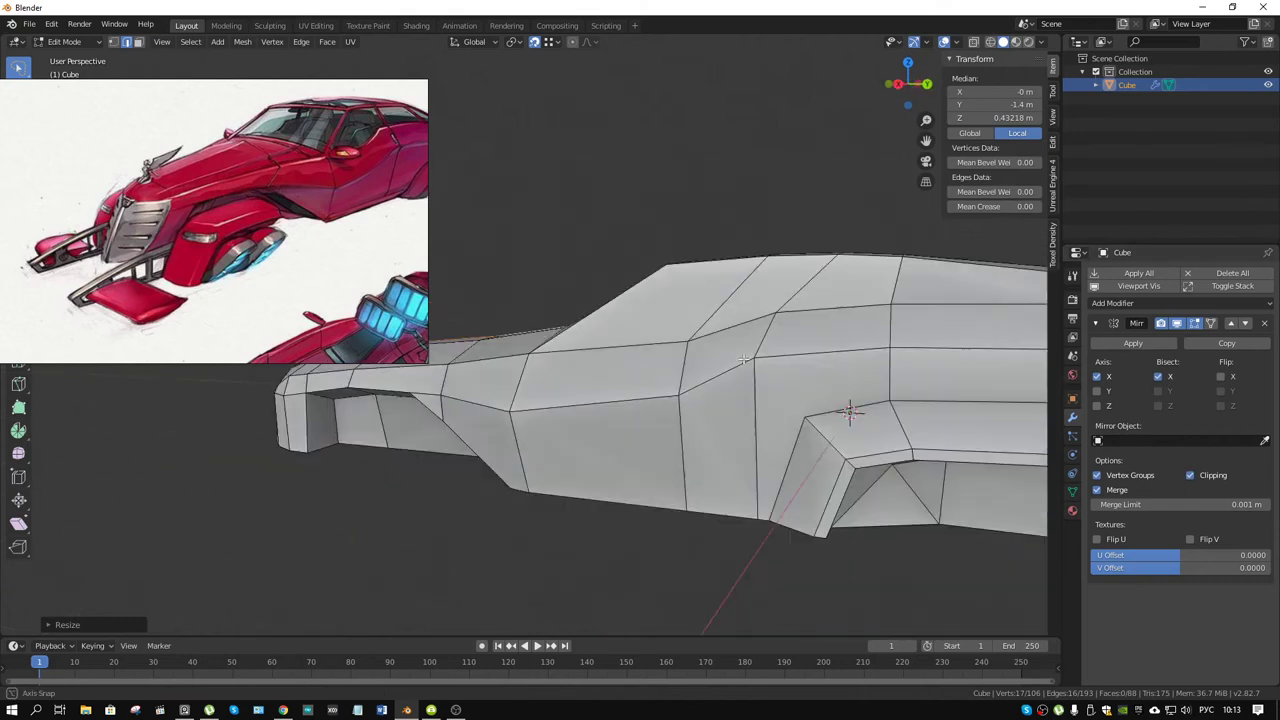
- Knife-cut a new edge across the side face of the car body
{"action": "key", "text": "ctrl+Tab"}
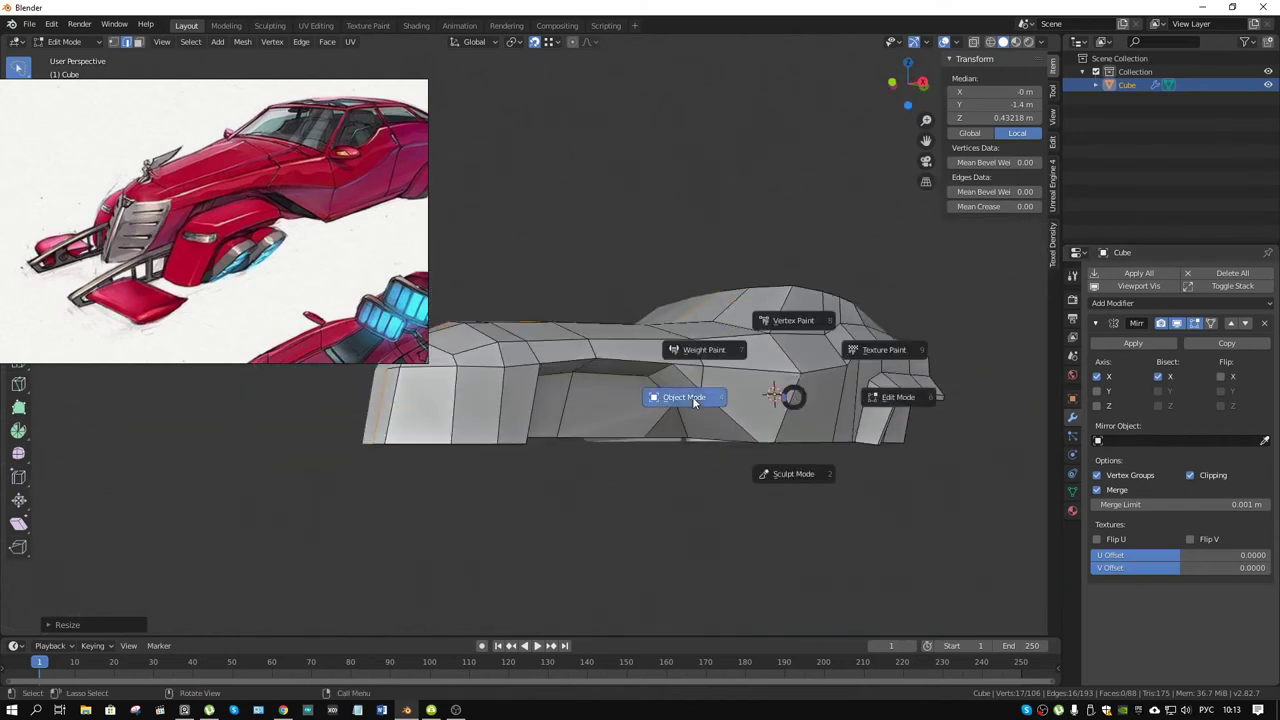
{"action": "left_click", "coordinate": [692, 396]}
{"action": "mouse_move", "coordinate": [676, 415]}
{"action": "middle_mouse_down"}
{"action": "mouse_move", "coordinate": [744, 424]}
{"action": "mouse_move", "coordinate": [662, 386]}
{"action": "mouse_move", "coordinate": [632, 345]}
{"action": "middle_mouse_up"}
{"action": "key", "text": "Tab"}
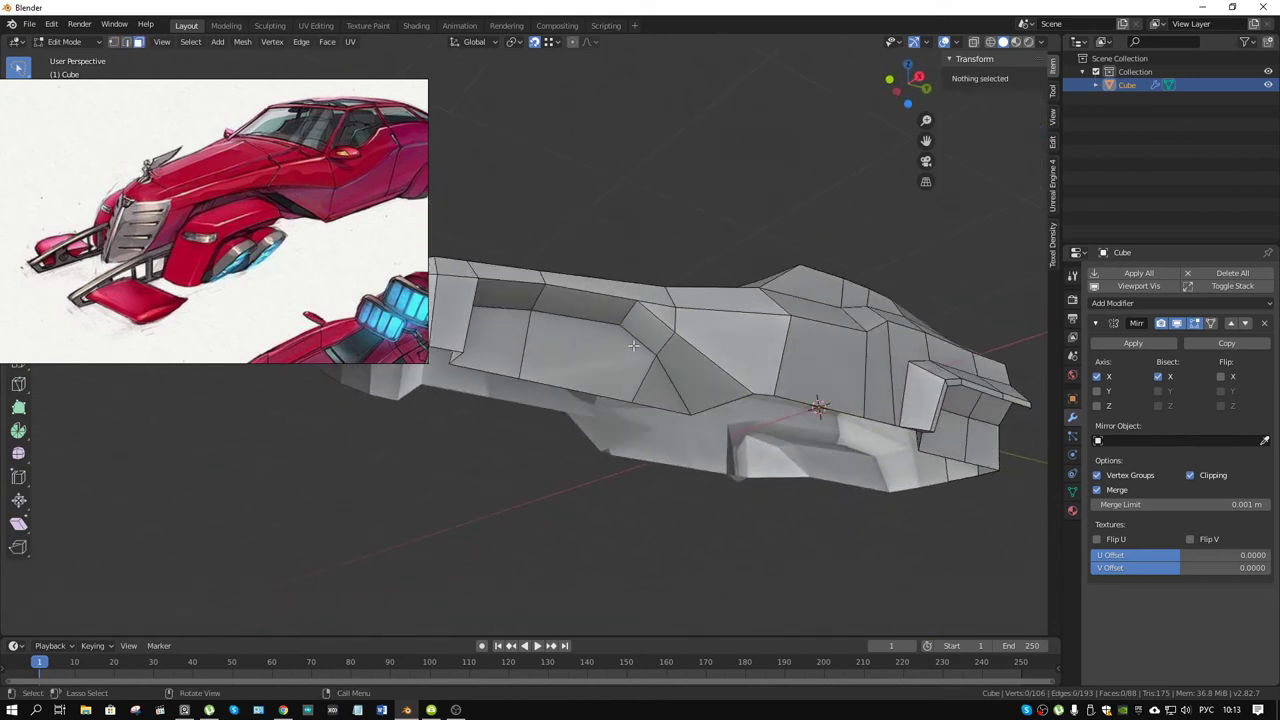
{"action": "key", "text": "k"}
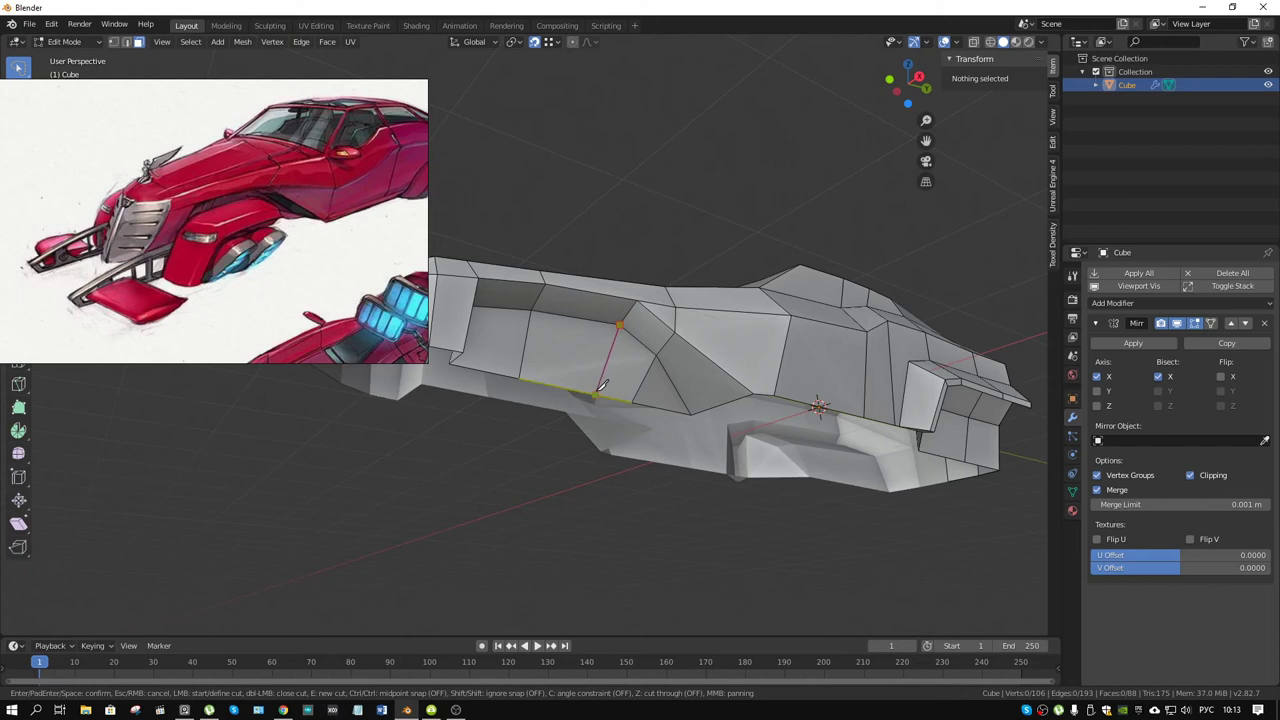
{"action": "left_click", "coordinate": [602, 385]}
{"action": "key", "text": "Return"}
{"action": "mouse_move", "coordinate": [602, 385]}
{"action": "middle_mouse_down", "text": "alt"}
{"action": "mouse_move", "coordinate": [720, 370]}
{"action": "mouse_move", "coordinate": [721, 279]}
{"action": "mouse_move", "coordinate": [838, 397]}
{"action": "middle_mouse_up", "text": "alt"}
- In vertex select mode, shift the new vertex along X into its final position
{"action": "key", "text": "1"}
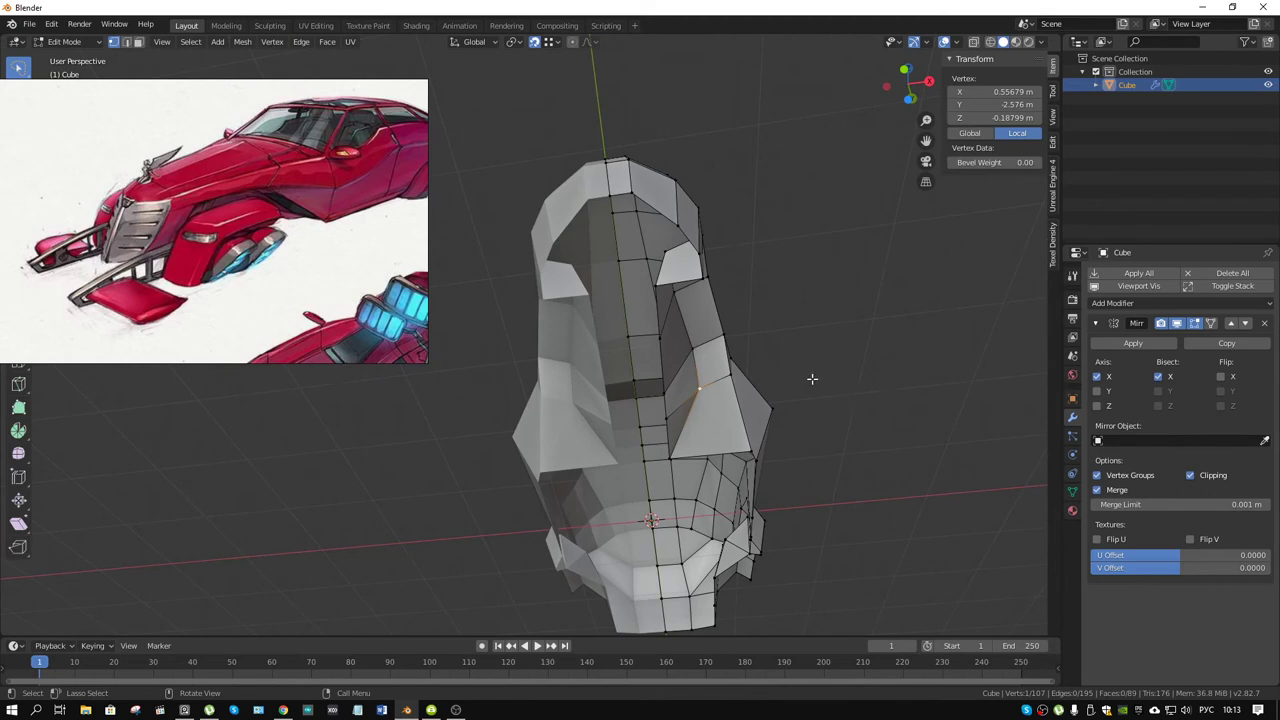
{"action": "key", "text": "g"}
{"action": "key", "text": "x"}
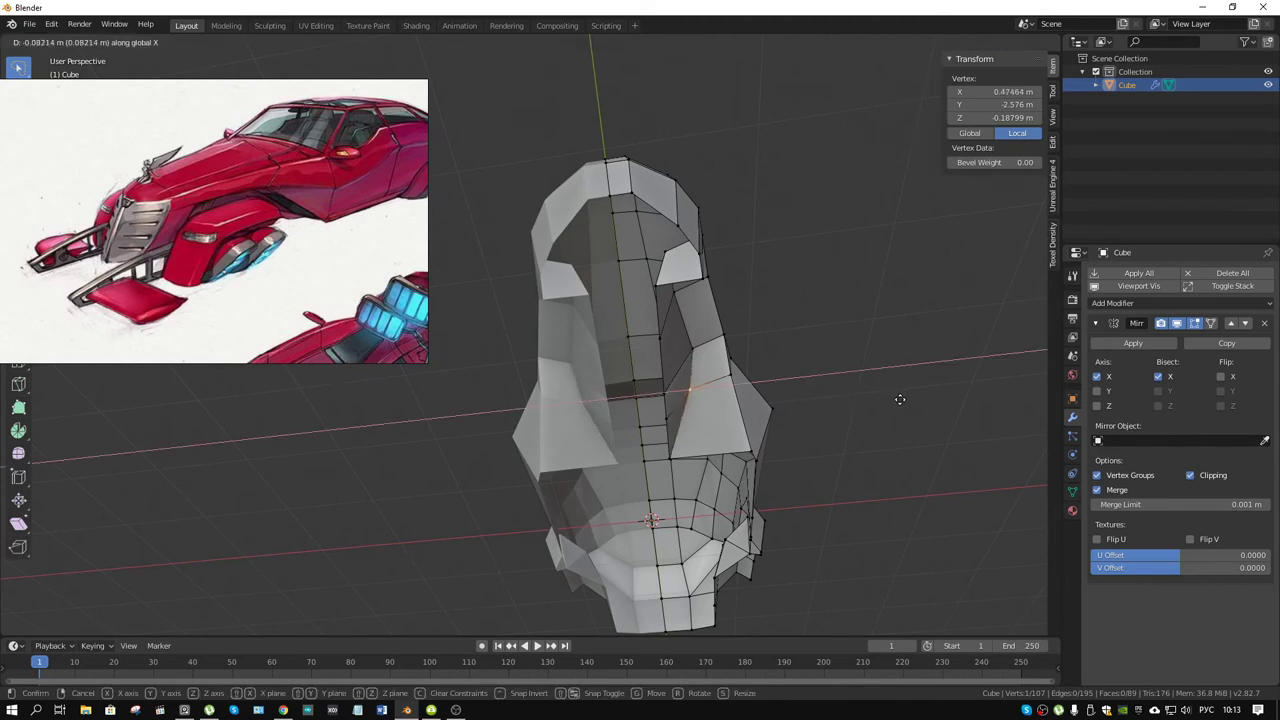
{"action": "left_click", "coordinate": [900, 399]}
{"action": "key", "text": "g"}
{"action": "key", "text": "x"}
{"action": "left_click", "coordinate": [813, 389]}
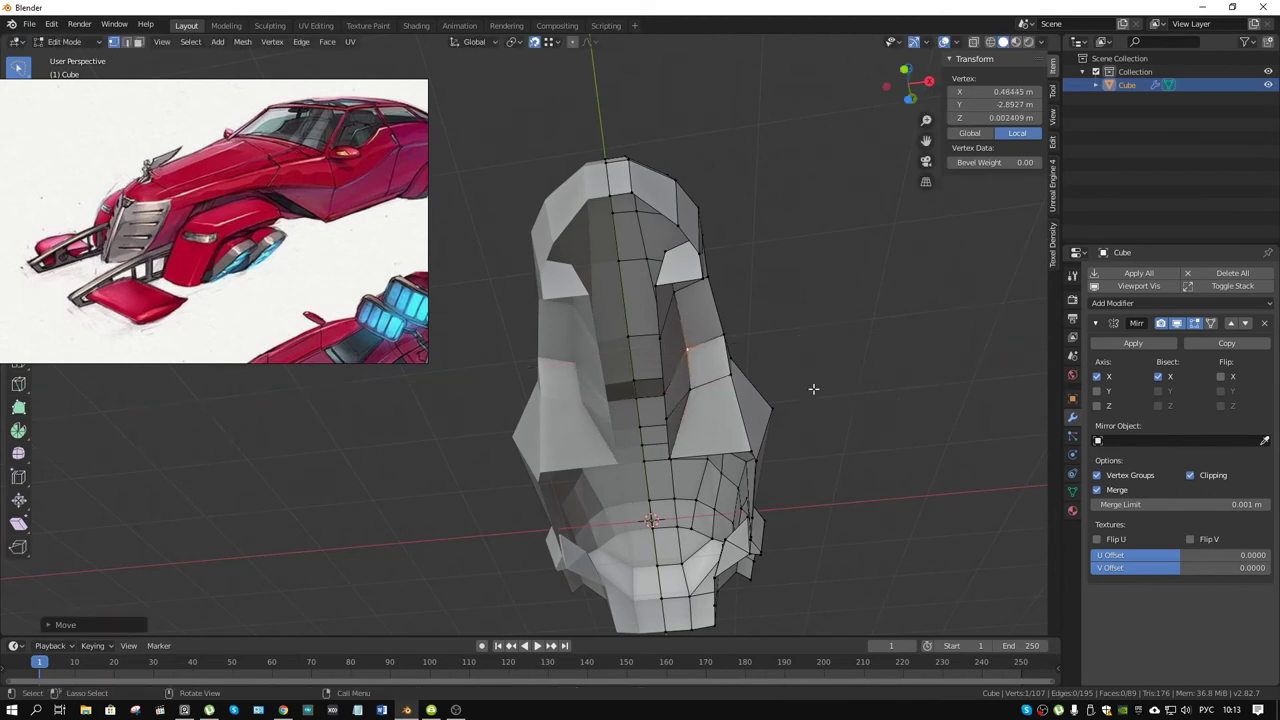
{"action": "key", "text": "g"}
{"action": "key", "text": "x"}
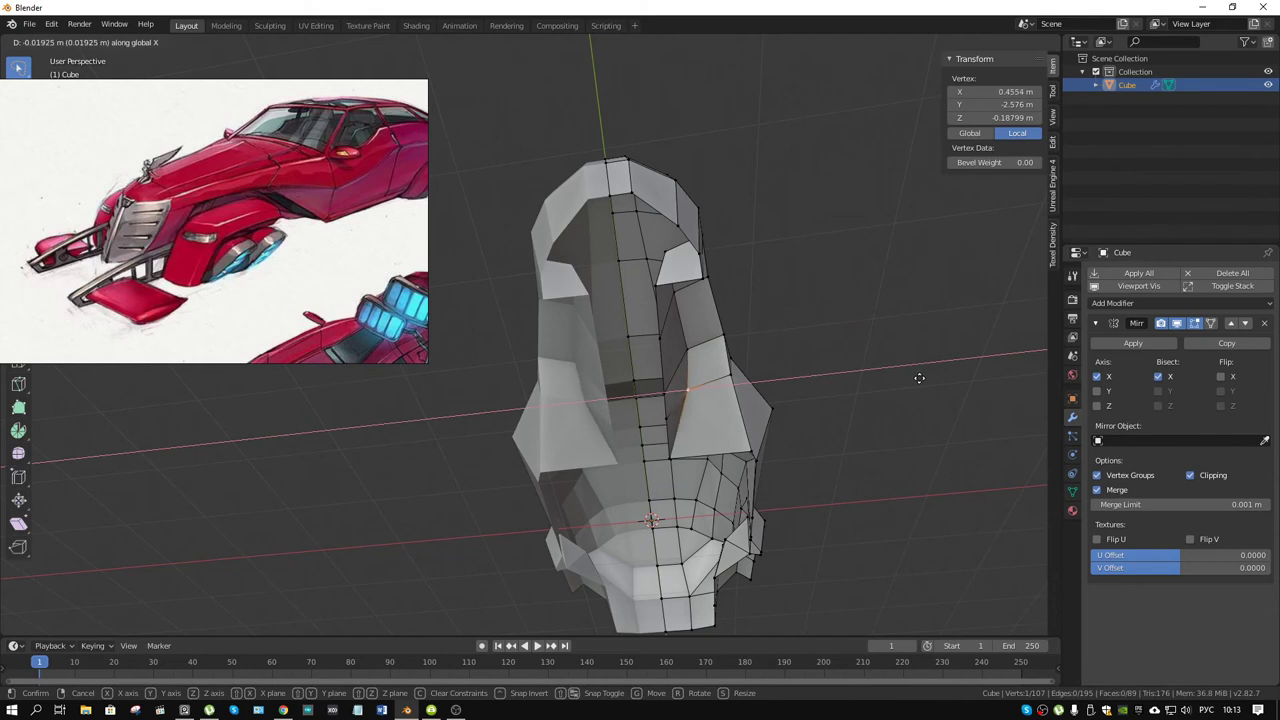
{"action": "left_click", "coordinate": [919, 378]}
{"action": "mouse_move", "coordinate": [919, 378]}
{"action": "middle_mouse_down"}
{"action": "mouse_move", "coordinate": [572, 353]}
{"action": "mouse_move", "coordinate": [666, 390]}
{"action": "mouse_move", "coordinate": [632, 407]}
{"action": "middle_mouse_up"}
- Add a centred edge loop along the side pod
{"action": "key", "text": "alt+a"}
{"action": "left_click", "coordinate": [572, 353]}
{"action": "key", "text": "ctrl+r"}
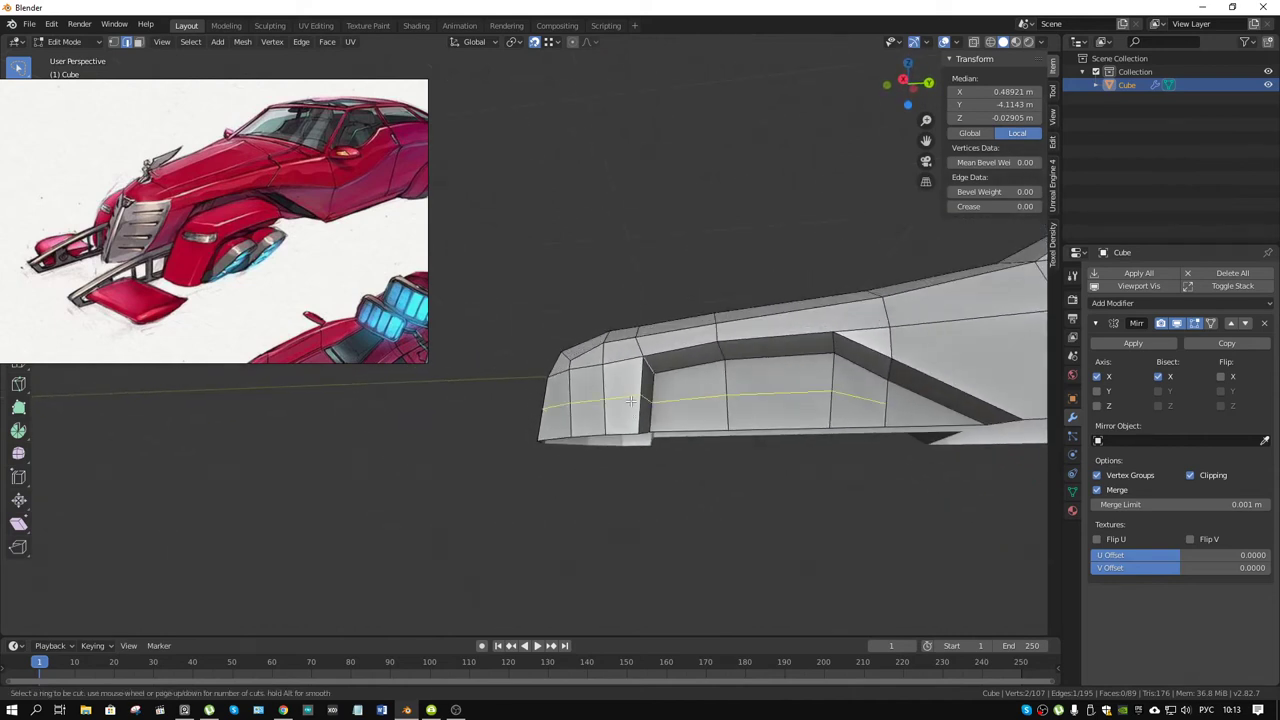
{"action": "left_click", "coordinate": [632, 400]}
{"action": "right_click", "coordinate": [632, 400]}
{"action": "mouse_move", "coordinate": [711, 373]}
{"action": "middle_mouse_down"}
{"action": "mouse_move", "coordinate": [755, 470]}
{"action": "mouse_move", "coordinate": [709, 437]}
{"action": "middle_mouse_up"}
- Slide vertices at the pod's end along their edges with Shift+V
{"action": "left_click", "coordinate": [658, 390]}
{"action": "middle_click_drag", "start_coordinate": [658, 390], "coordinate": [651, 326]}
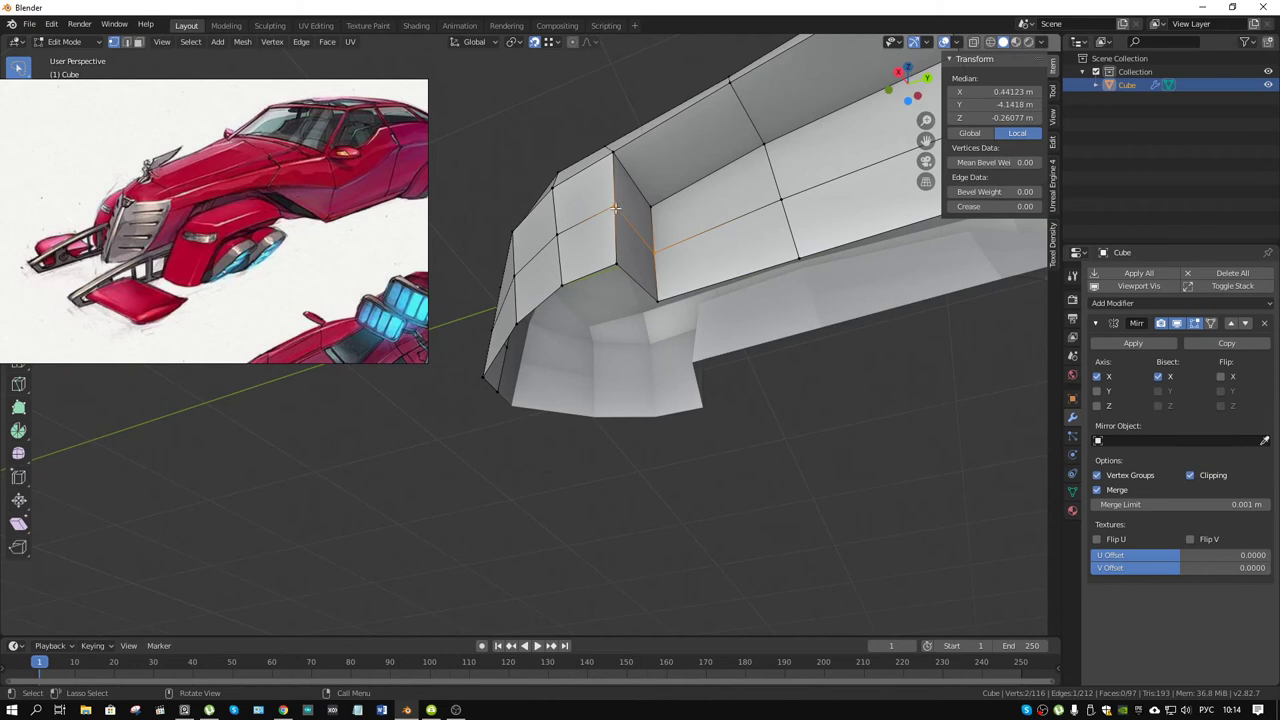
{"action": "left_click", "coordinate": [615, 207]}
{"action": "middle_click_drag", "start_coordinate": [594, 480], "coordinate": [654, 446]}
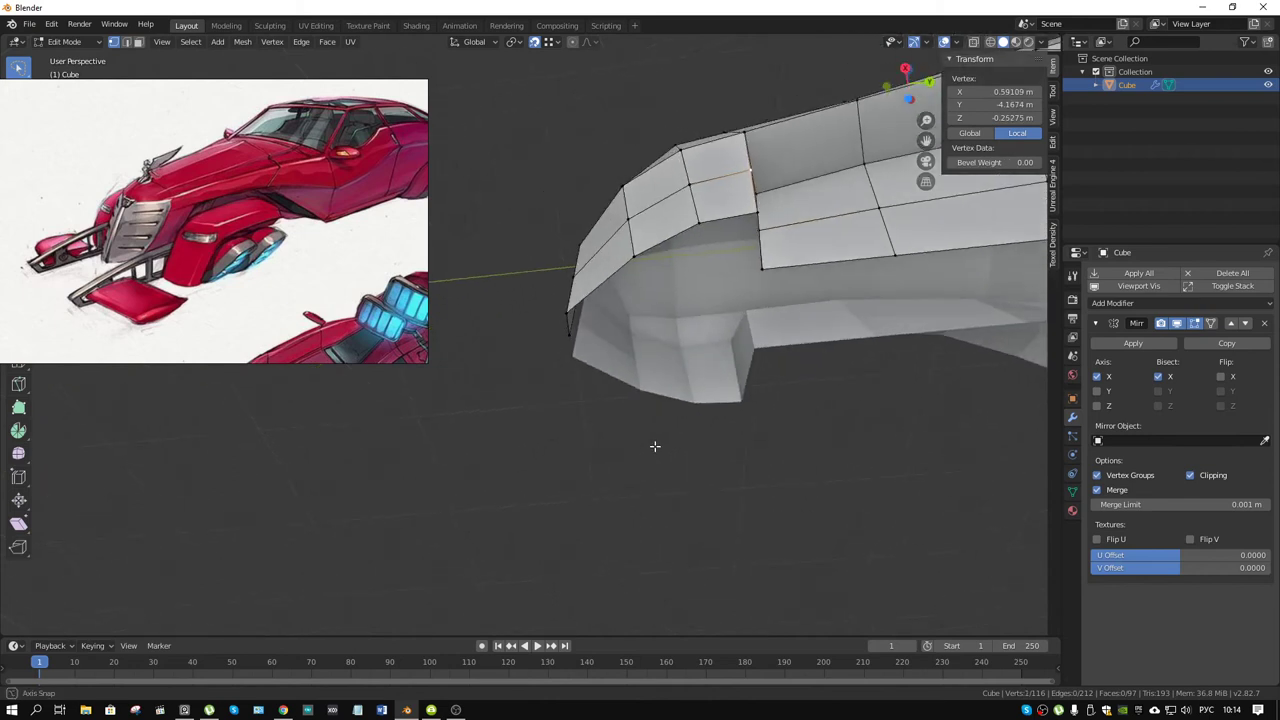
{"action": "key", "text": "shift+v"}
{"action": "left_click", "coordinate": [800, 506]}
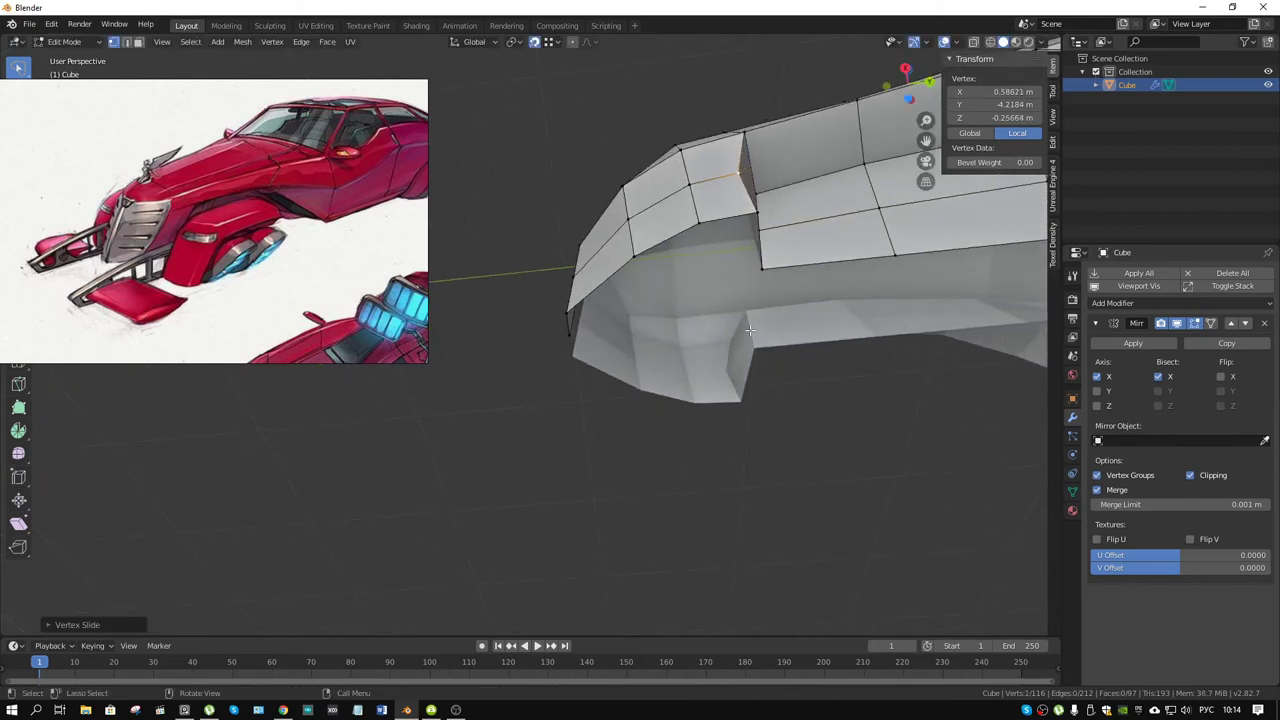
{"action": "key", "text": "shift+v"}
{"action": "left_click", "coordinate": [850, 475]}
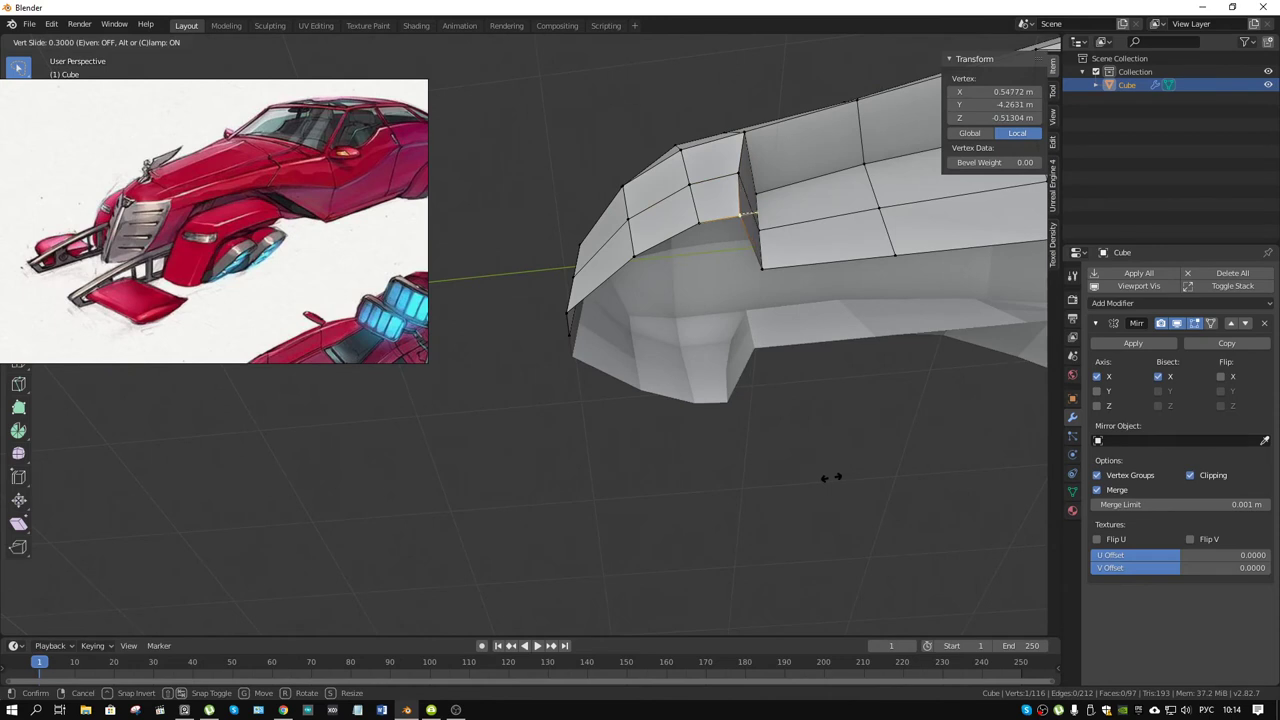
{"action": "left_click", "coordinate": [837, 477]}
{"action": "mouse_move", "coordinate": [831, 474]}
{"action": "middle_mouse_down"}
{"action": "mouse_move", "coordinate": [725, 441]}
{"action": "mouse_move", "coordinate": [735, 513]}
{"action": "mouse_move", "coordinate": [718, 467]}
{"action": "mouse_move", "coordinate": [766, 477]}
{"action": "mouse_move", "coordinate": [705, 498]}
{"action": "mouse_move", "coordinate": [720, 545]}
{"action": "mouse_move", "coordinate": [757, 557]}
{"action": "mouse_move", "coordinate": [747, 530]}
{"action": "middle_mouse_up"}
{"action": "left_click", "coordinate": [722, 408]}
- Select the faces of the recessed side panel
{"action": "scroll", "coordinate": [720, 545], "scroll_direction": "up", "scroll_amount": 3}
{"action": "key", "text": "alt+a"}
{"action": "left_click", "coordinate": [751, 540]}
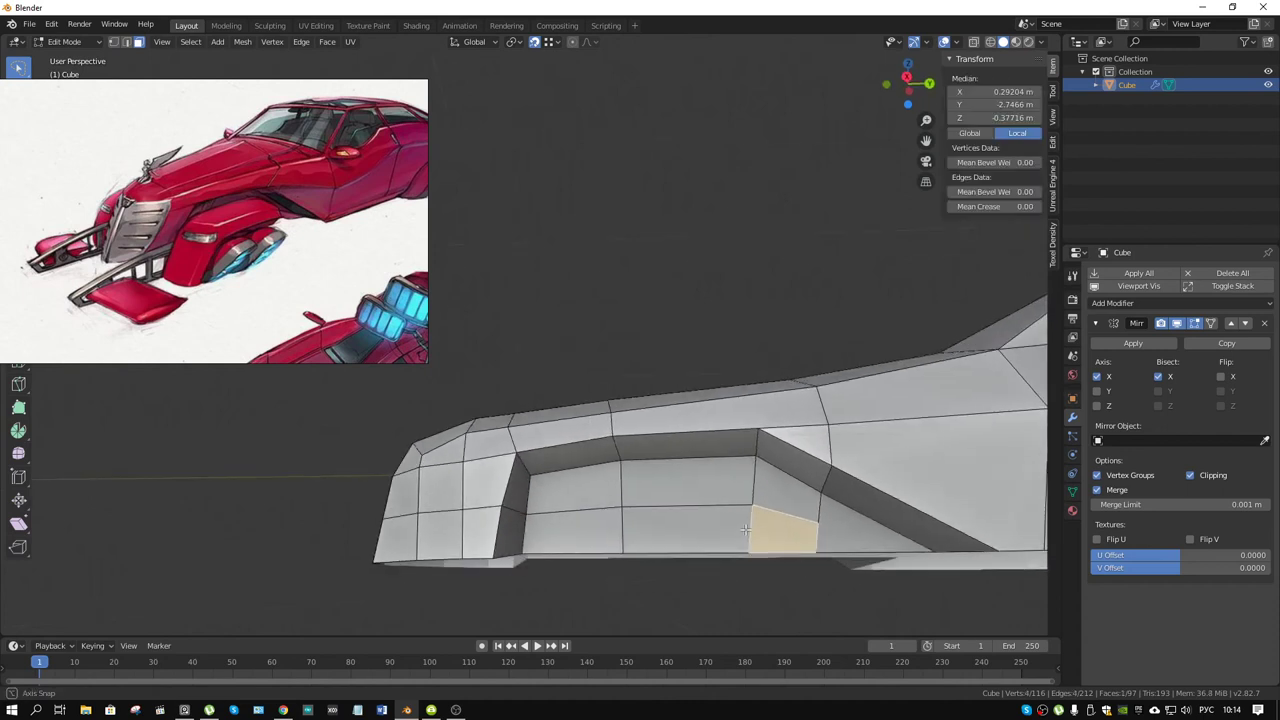
{"action": "left_click", "coordinate": [690, 530], "text": "shift"}
{"action": "left_click", "coordinate": [690, 482], "text": "shift"}
{"action": "left_click", "coordinate": [570, 485], "text": "shift"}
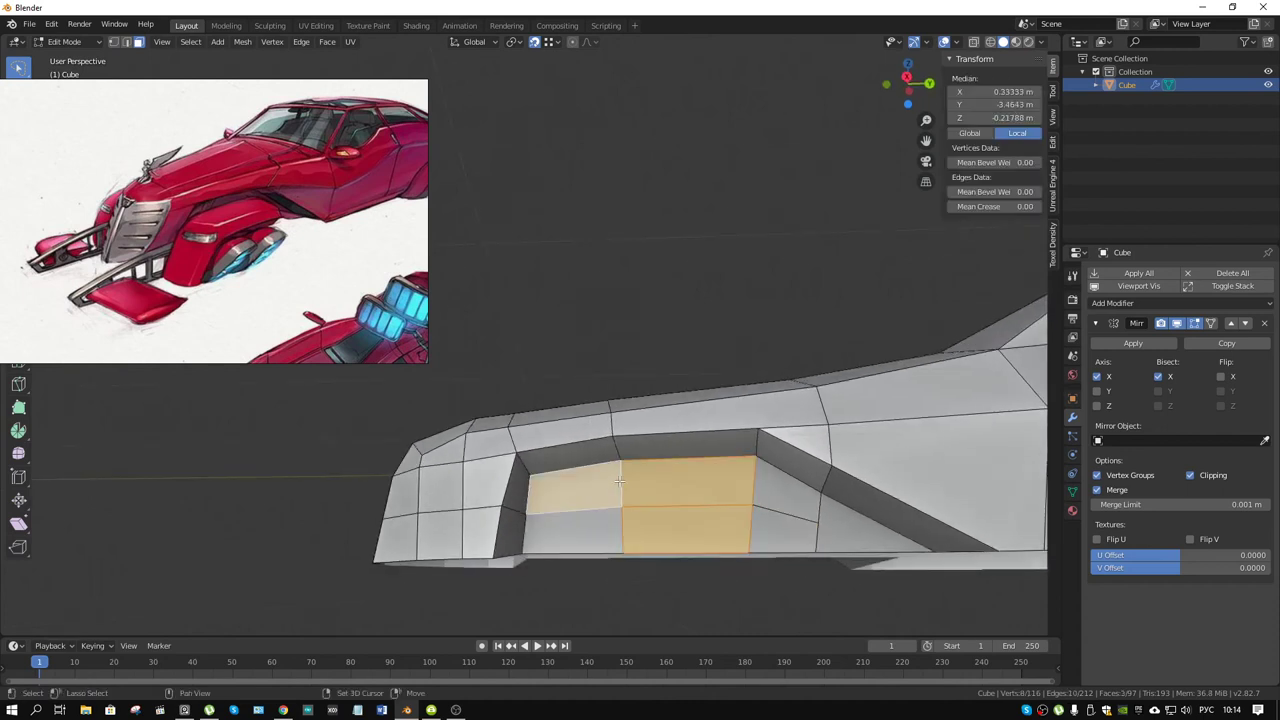
{"action": "left_click", "coordinate": [570, 530], "text": "shift"}
{"action": "middle_click_drag", "start_coordinate": [570, 530], "coordinate": [762, 563]}
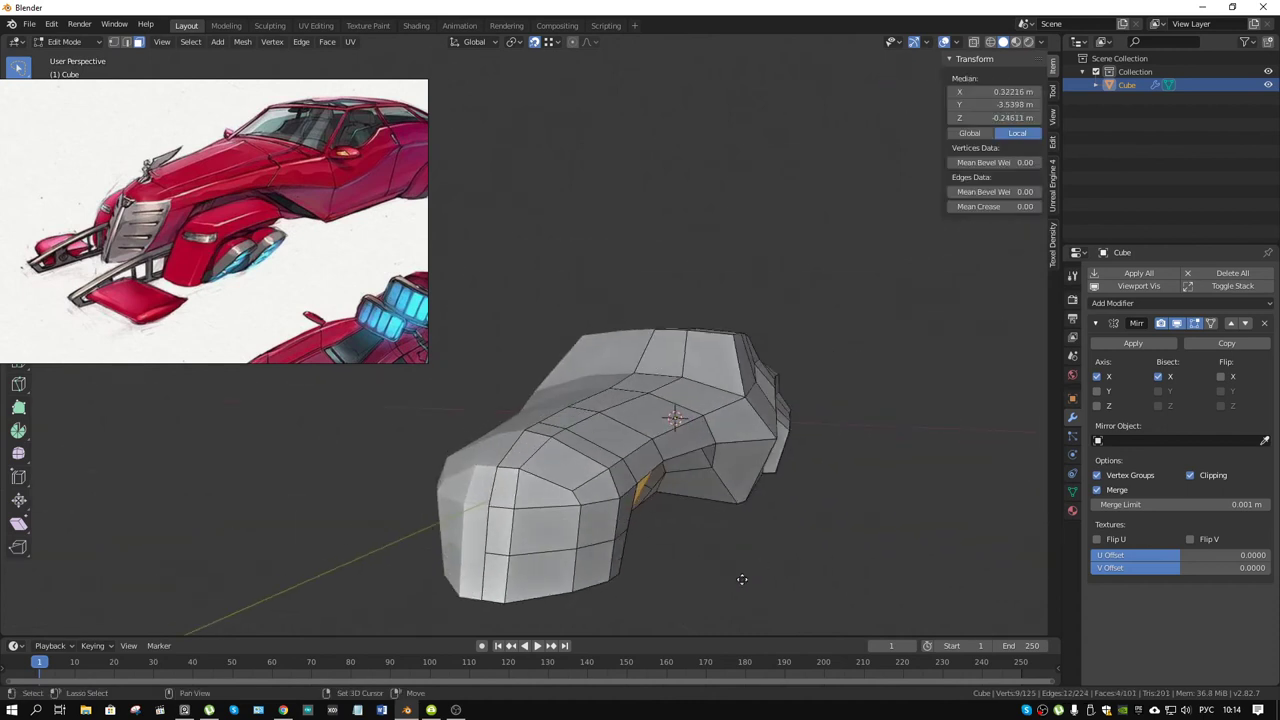
- Duplicate the recess faces, move the copy outward along X and separate it
{"action": "key", "text": "shift+d"}
{"action": "key", "text": "x"}
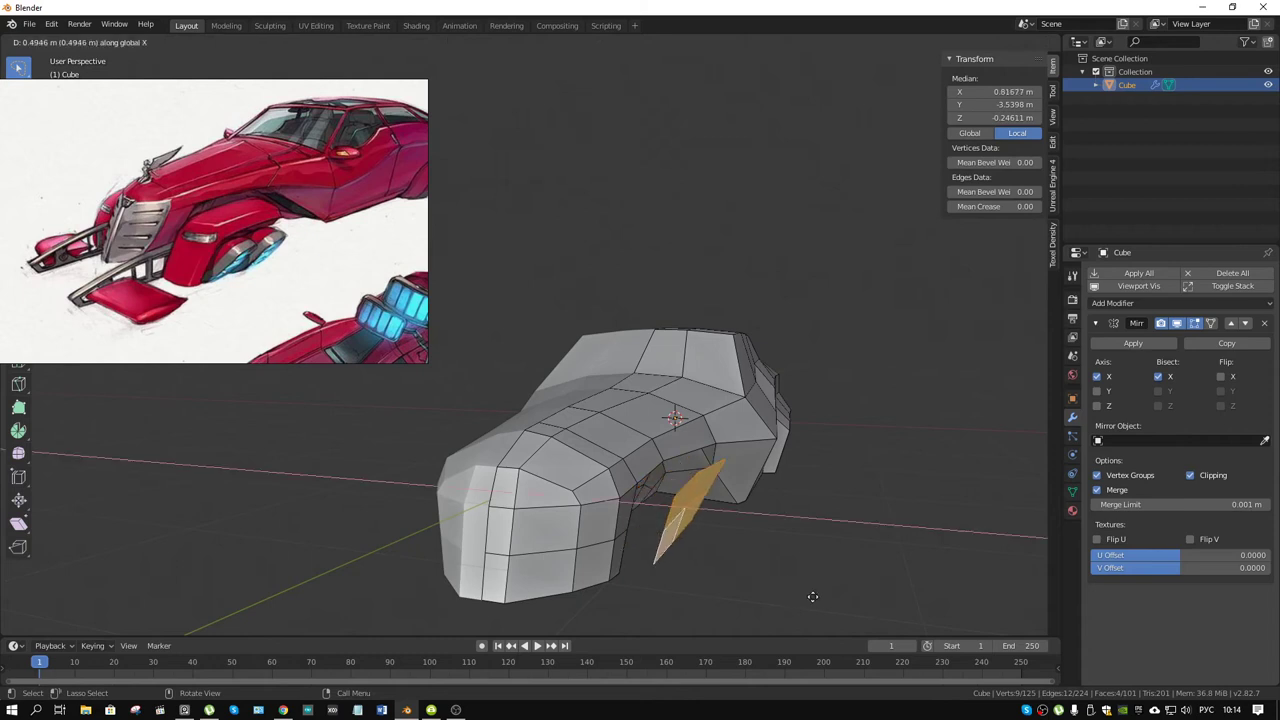
{"action": "left_click", "coordinate": [804, 597]}
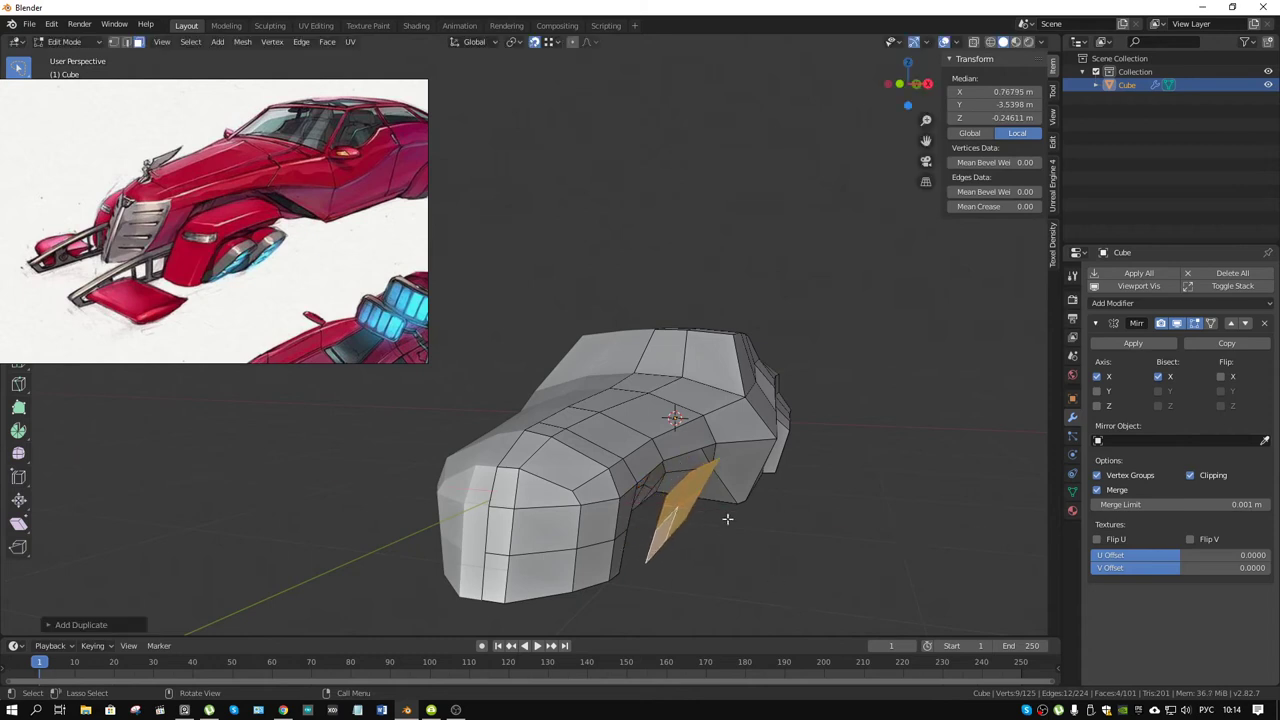
{"action": "mouse_move", "coordinate": [726, 518]}
{"action": "middle_mouse_down"}
{"action": "mouse_move", "coordinate": [742, 520]}
{"action": "mouse_move", "coordinate": [682, 513]}
{"action": "middle_mouse_up"}
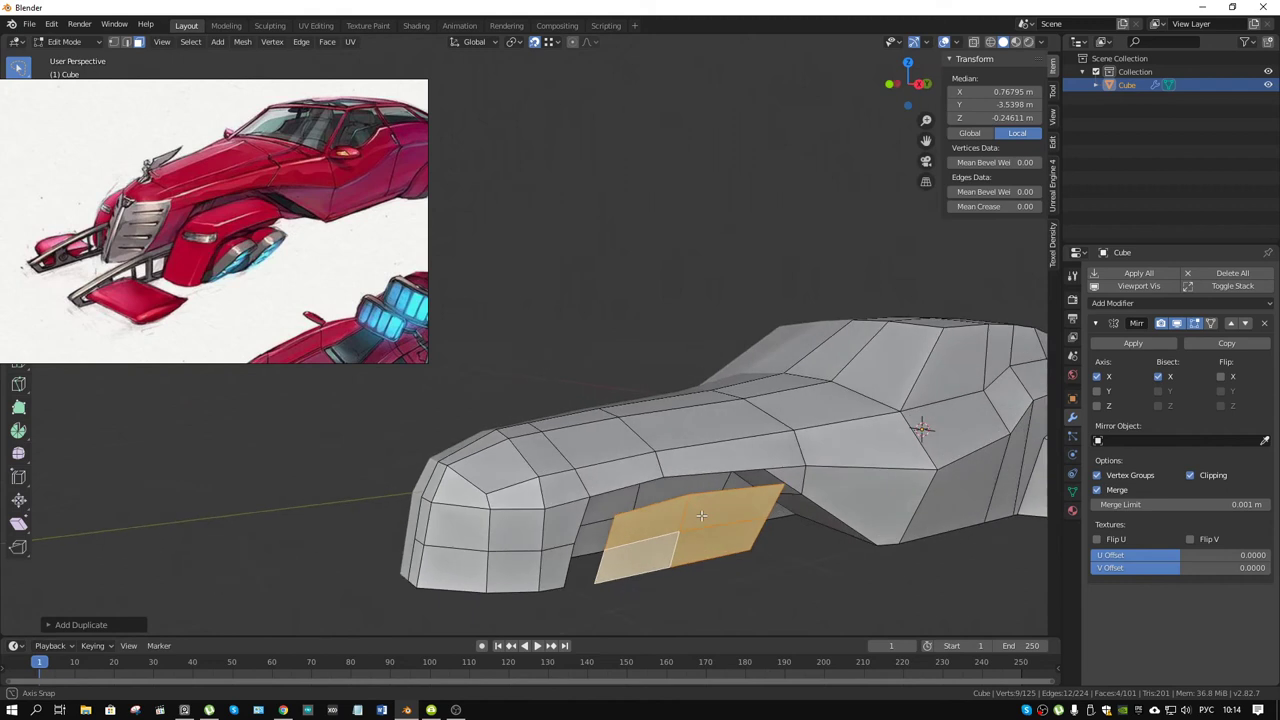
{"action": "key", "text": "p"}
{"action": "left_click", "coordinate": [682, 513]}
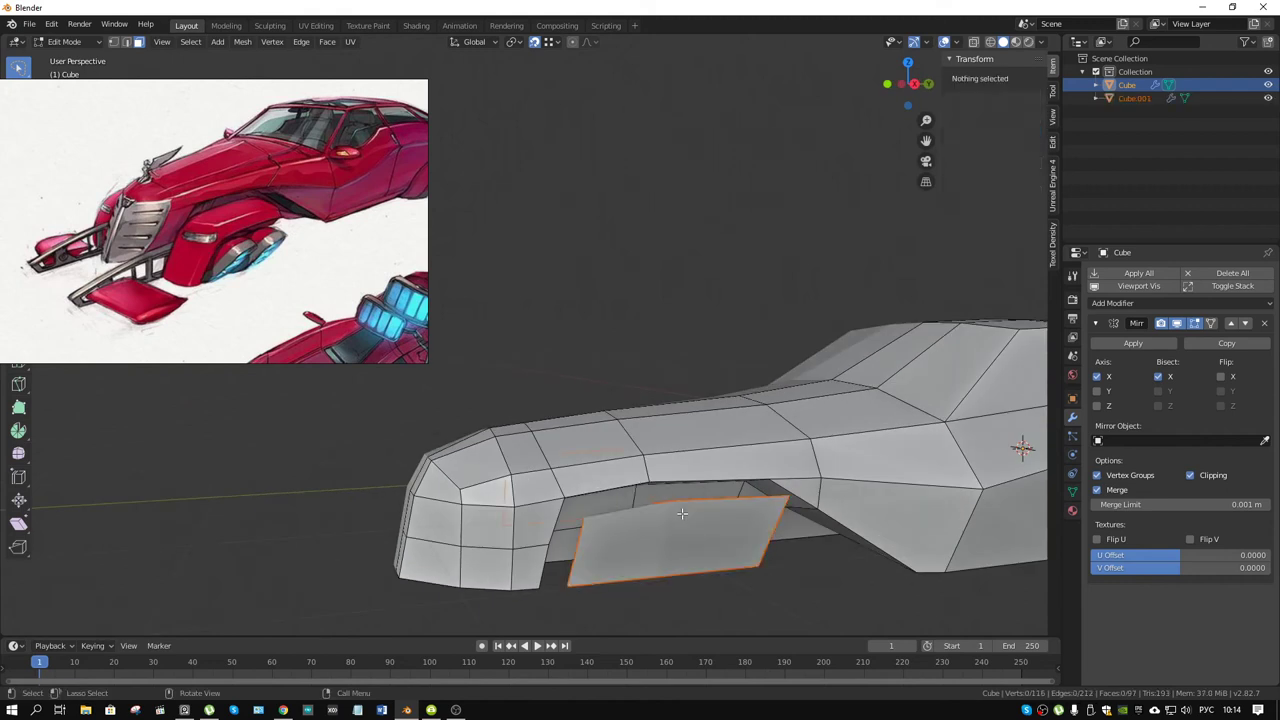
- Select the new Cube.001 object and enter its Edit Mode
{"action": "key", "text": "ctrl+Tab"}
{"action": "left_click", "coordinate": [663, 520]}
{"action": "left_click", "coordinate": [670, 540]}
{"action": "key", "text": "ctrl+Tab"}
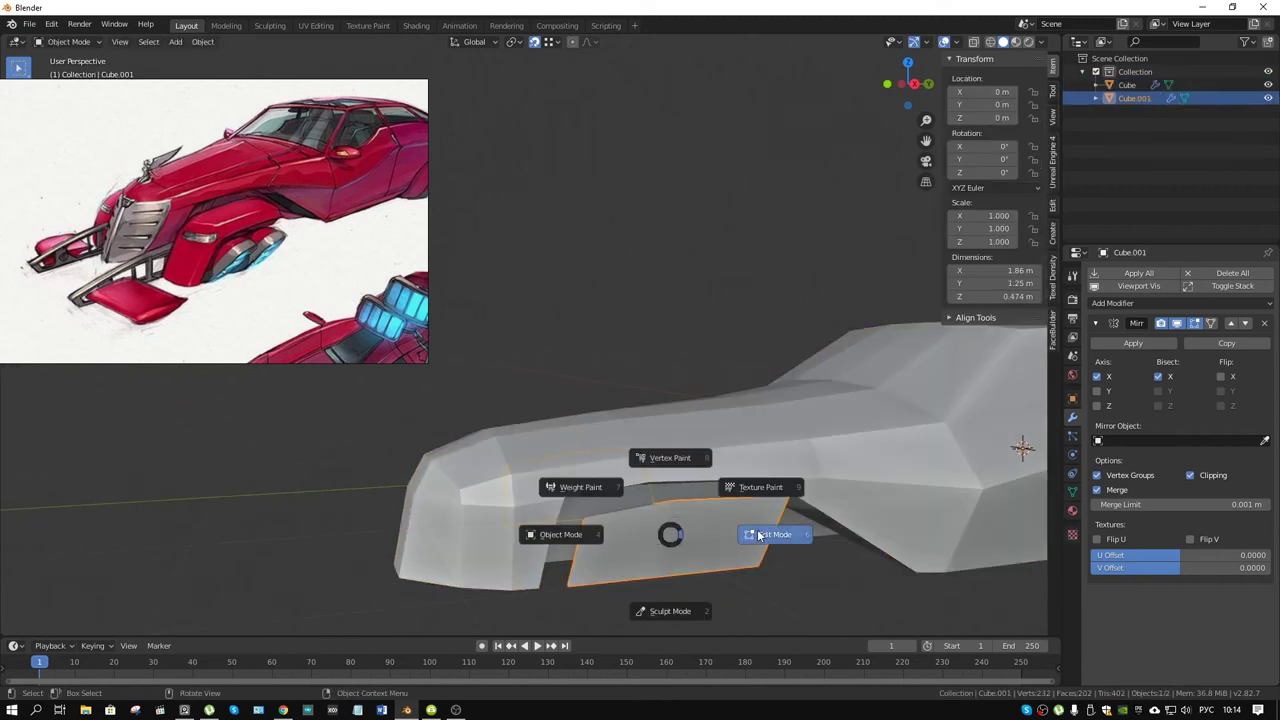
{"action": "left_click", "coordinate": [750, 533]}
{"action": "mouse_move", "coordinate": [750, 533]}
{"action": "middle_mouse_down"}
{"action": "mouse_move", "coordinate": [738, 537]}
{"action": "mouse_move", "coordinate": [760, 434]}
{"action": "middle_mouse_up"}
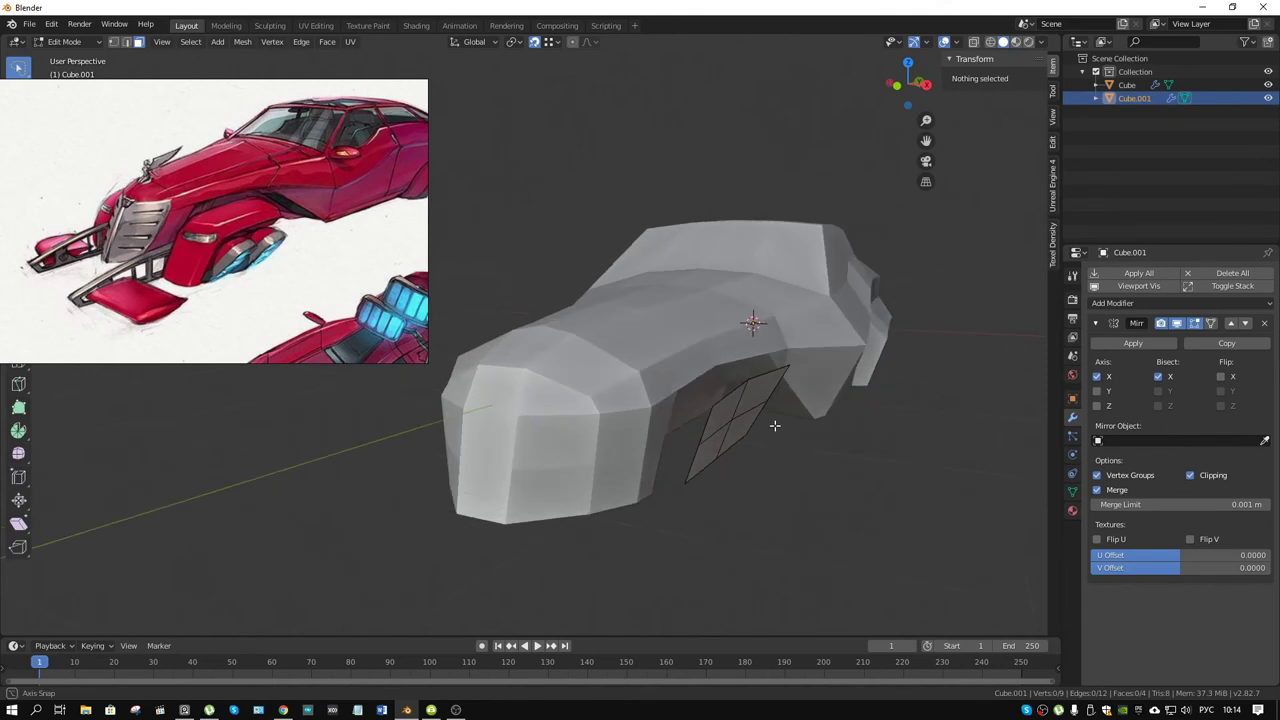
- Zoom and orbit to a low side view and pick a face of the flat panel
{"action": "scroll", "coordinate": [771, 423], "scroll_direction": "up", "scroll_amount": 3}
{"action": "middle_click_drag", "start_coordinate": [684, 460], "coordinate": [640, 430]}
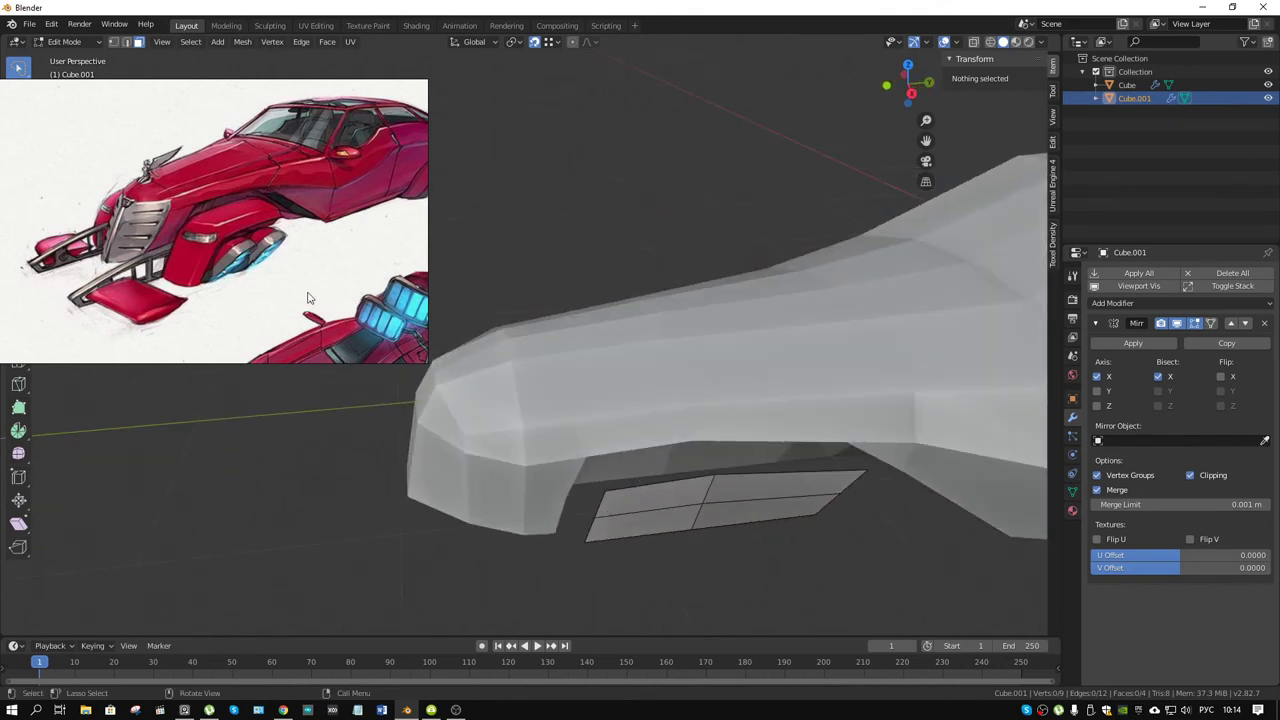
{"action": "scroll", "coordinate": [306, 300], "scroll_direction": "down", "scroll_amount": 3}
{"action": "scroll", "coordinate": [268, 247], "scroll_direction": "up", "scroll_amount": 2}
{"action": "scroll", "coordinate": [268, 247], "scroll_direction": "up", "scroll_amount": 2}
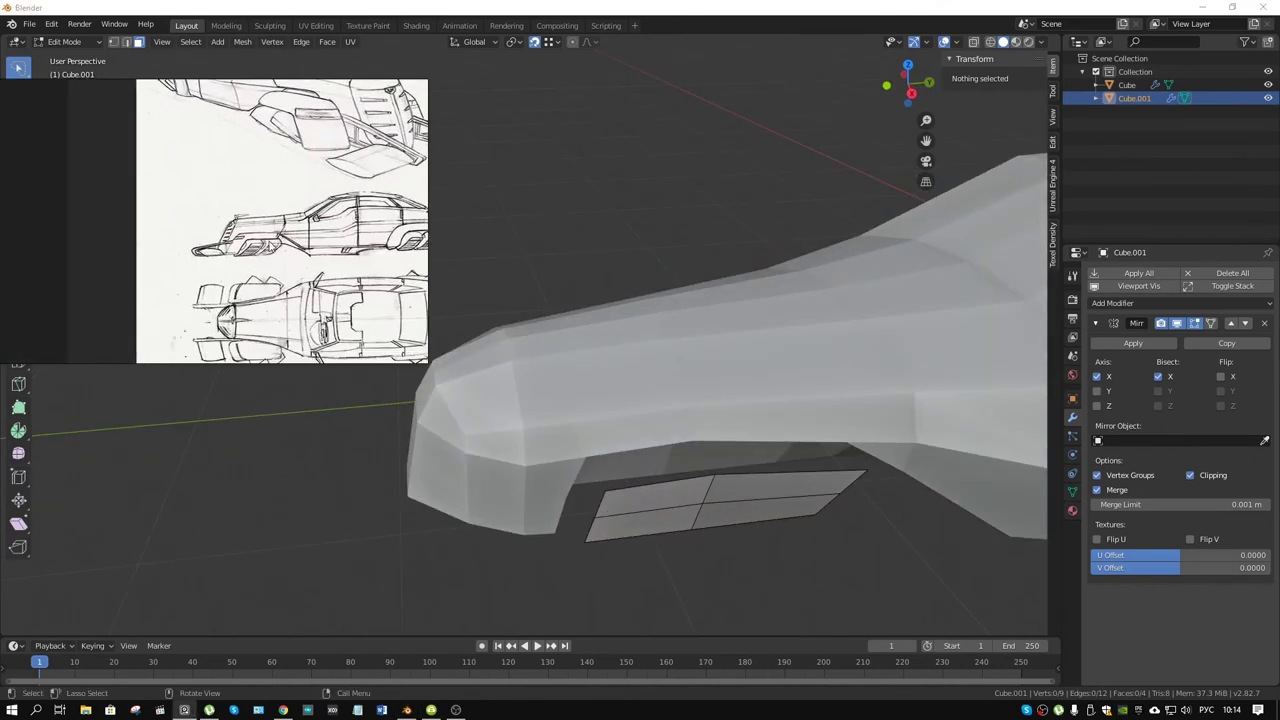
{"action": "scroll", "coordinate": [268, 247], "scroll_direction": "up", "scroll_amount": 2}
{"action": "scroll", "coordinate": [268, 247], "scroll_direction": "down", "scroll_amount": 1}
{"action": "scroll", "coordinate": [268, 247], "scroll_direction": "down", "scroll_amount": 3}
{"action": "scroll", "coordinate": [264, 282], "scroll_direction": "up", "scroll_amount": 3}
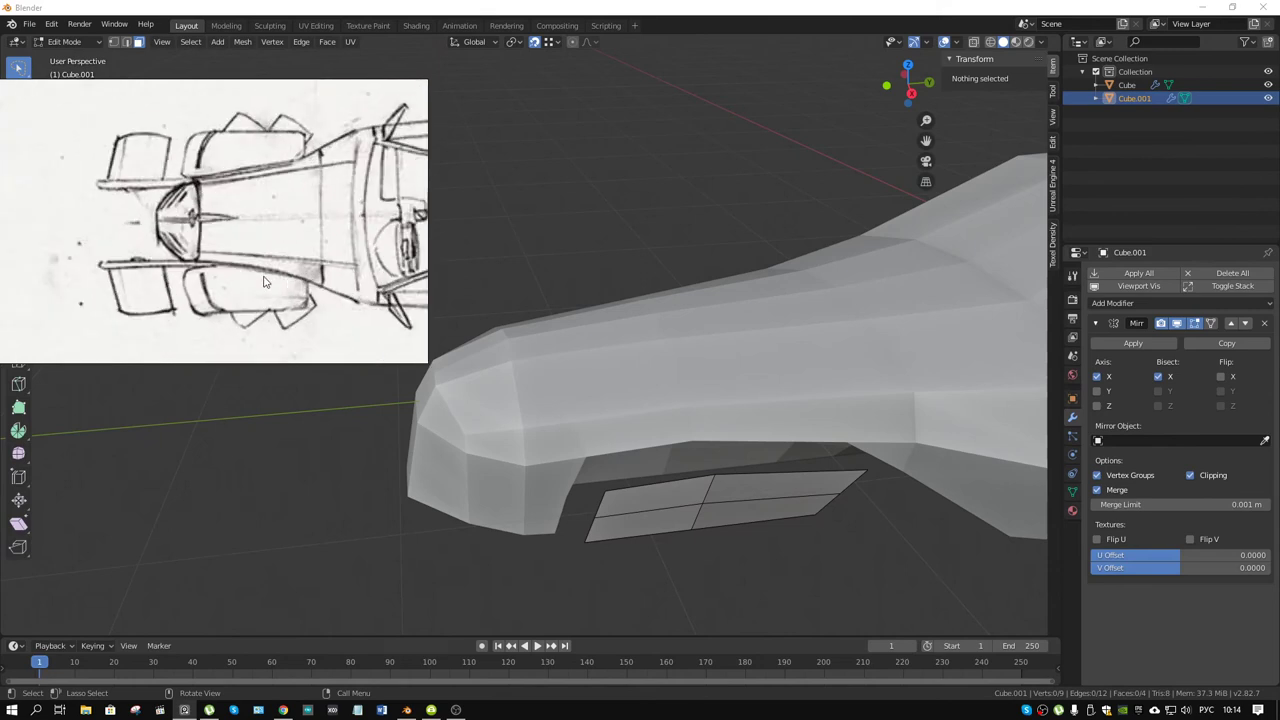
{"action": "scroll", "coordinate": [264, 282], "scroll_direction": "down", "scroll_amount": 3}
{"action": "scroll", "coordinate": [325, 205], "scroll_direction": "up", "scroll_amount": 2}
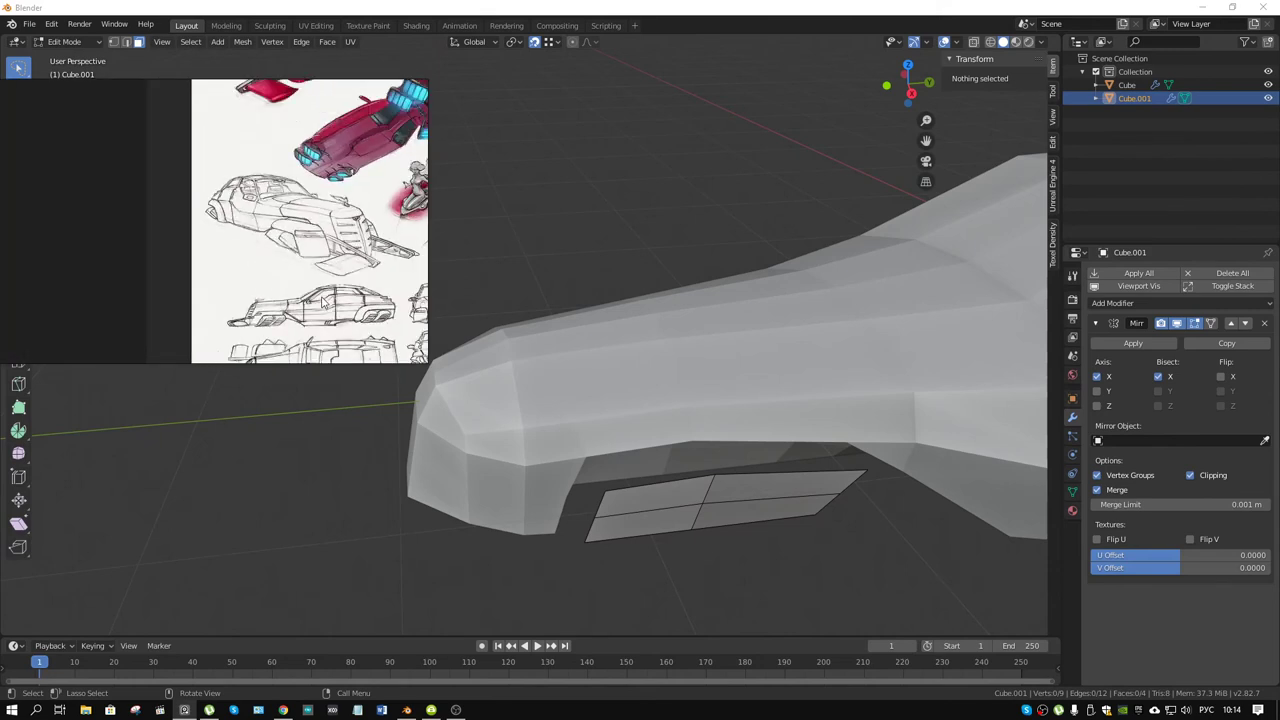
{"action": "scroll", "coordinate": [325, 205], "scroll_direction": "up", "scroll_amount": 2}
{"action": "scroll", "coordinate": [325, 290], "scroll_direction": "up", "scroll_amount": 3}
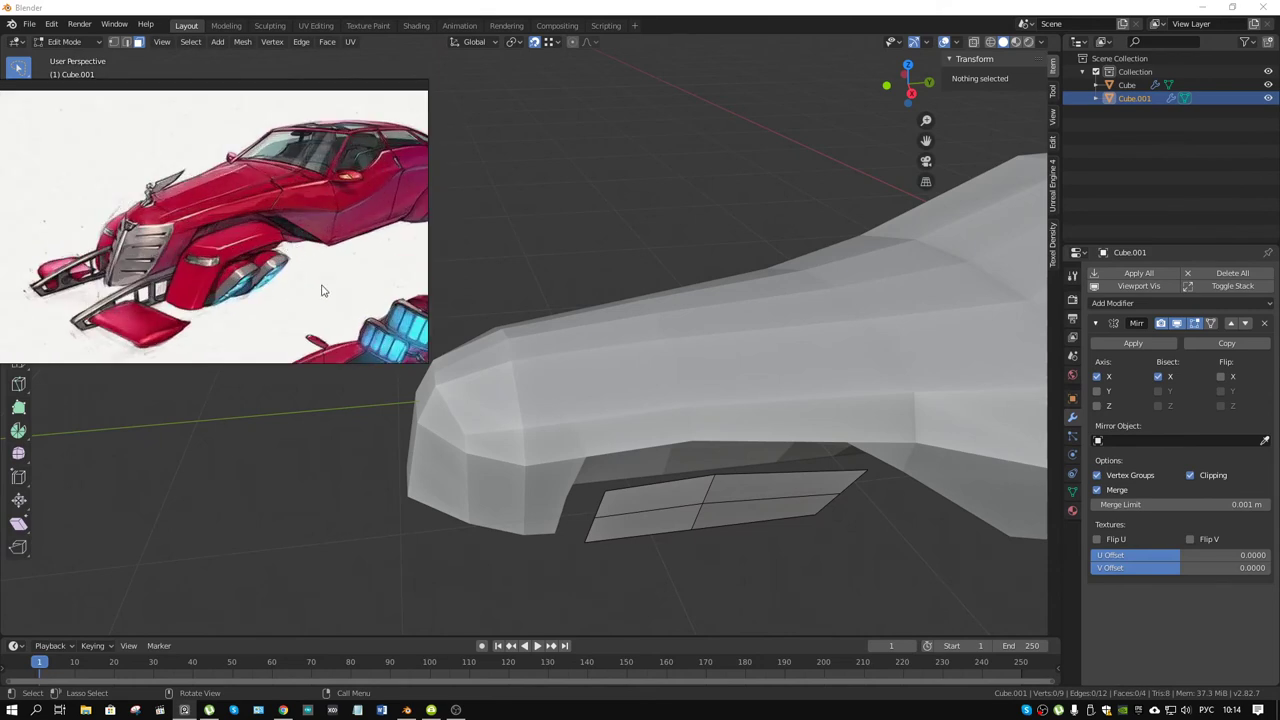
{"action": "mouse_move", "coordinate": [706, 480]}
{"action": "middle_mouse_down"}
{"action": "mouse_move", "coordinate": [785, 471]}
{"action": "mouse_move", "coordinate": [759, 428]}
{"action": "middle_mouse_up"}
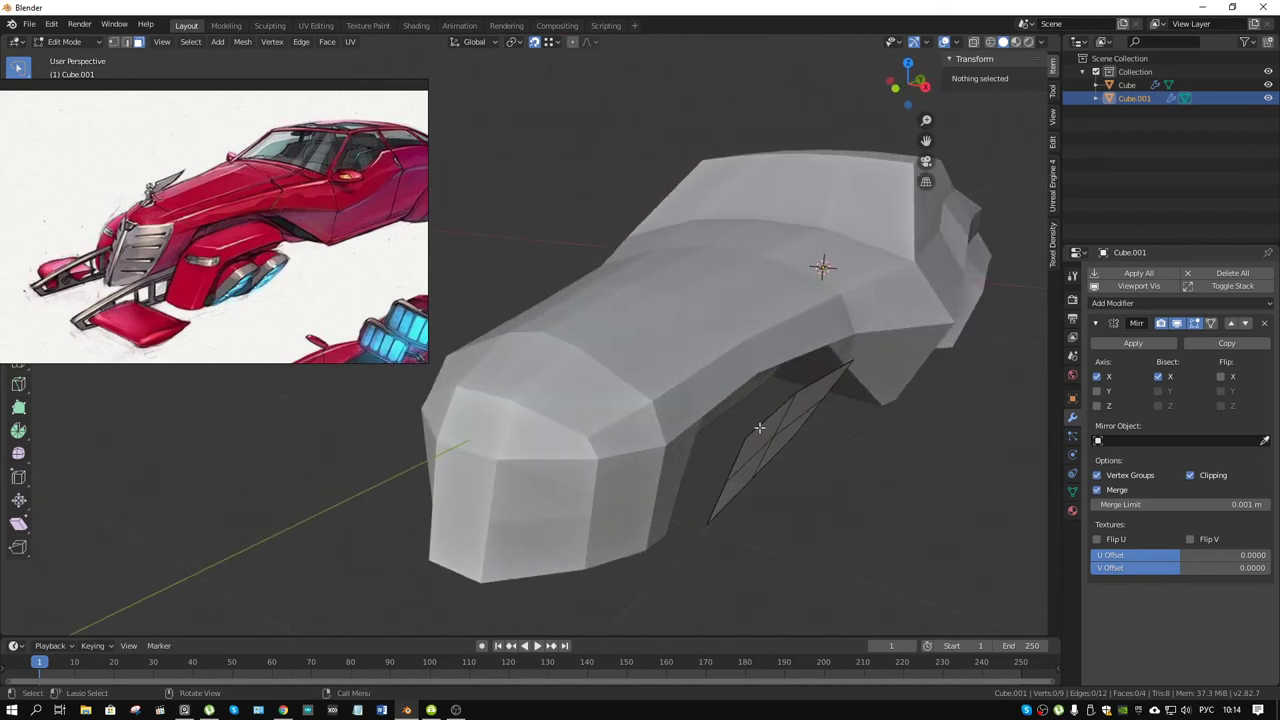
{"action": "middle_click_drag", "start_coordinate": [745, 481], "coordinate": [648, 518]}
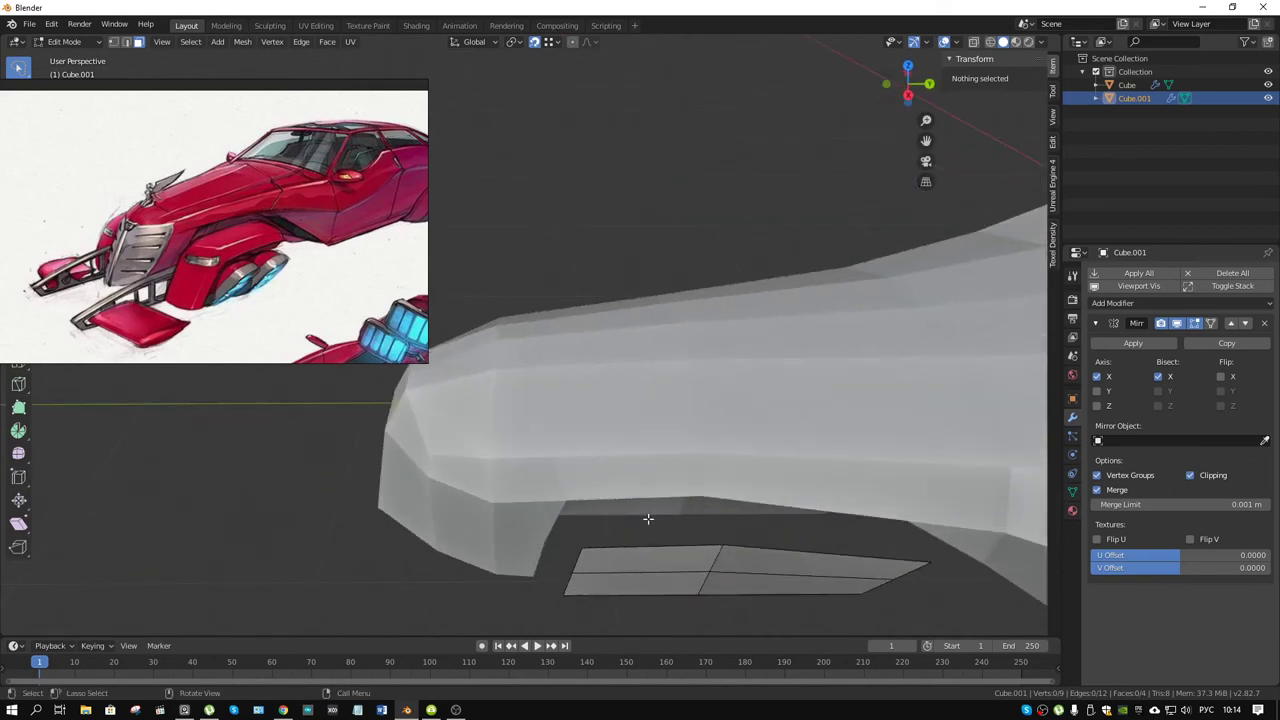
{"action": "left_click", "coordinate": [576, 553]}
{"action": "middle_click_drag", "start_coordinate": [605, 591], "coordinate": [695, 478]}
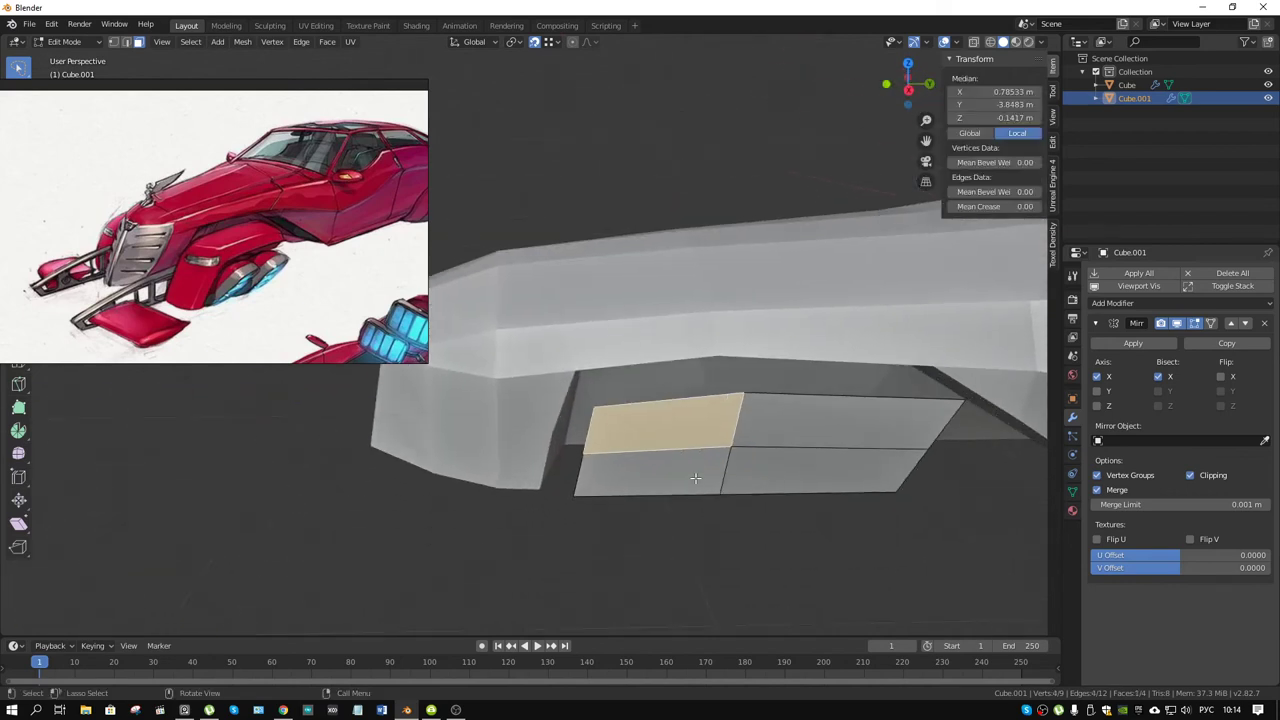
- Select the panel's two end edges and push them along Y to lengthen it
{"action": "key", "text": "a"}
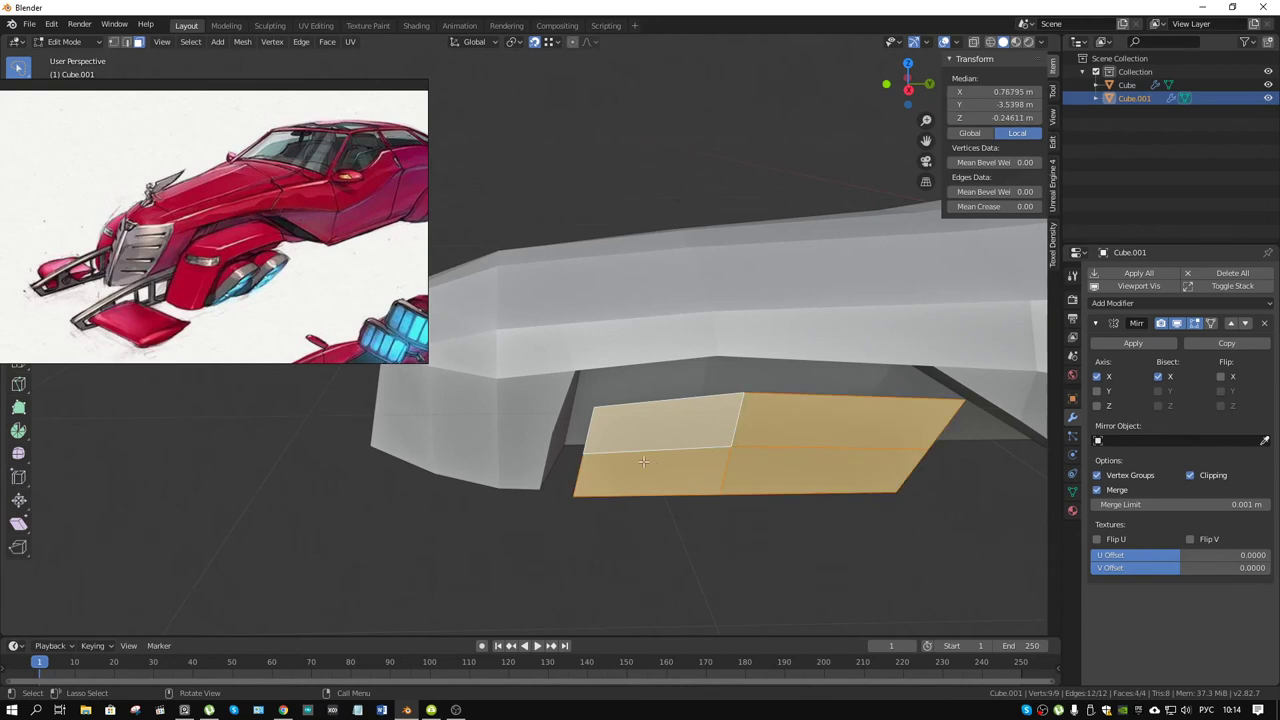
{"action": "key", "text": "2"}
{"action": "left_click", "coordinate": [612, 456]}
{"action": "mouse_move", "coordinate": [688, 470]}
{"action": "middle_mouse_down"}
{"action": "mouse_move", "coordinate": [714, 420]}
{"action": "mouse_move", "coordinate": [760, 426]}
{"action": "middle_mouse_up"}
{"action": "left_click", "coordinate": [698, 400], "text": "shift"}
{"action": "scroll", "coordinate": [720, 440], "scroll_direction": "up", "scroll_amount": 3}
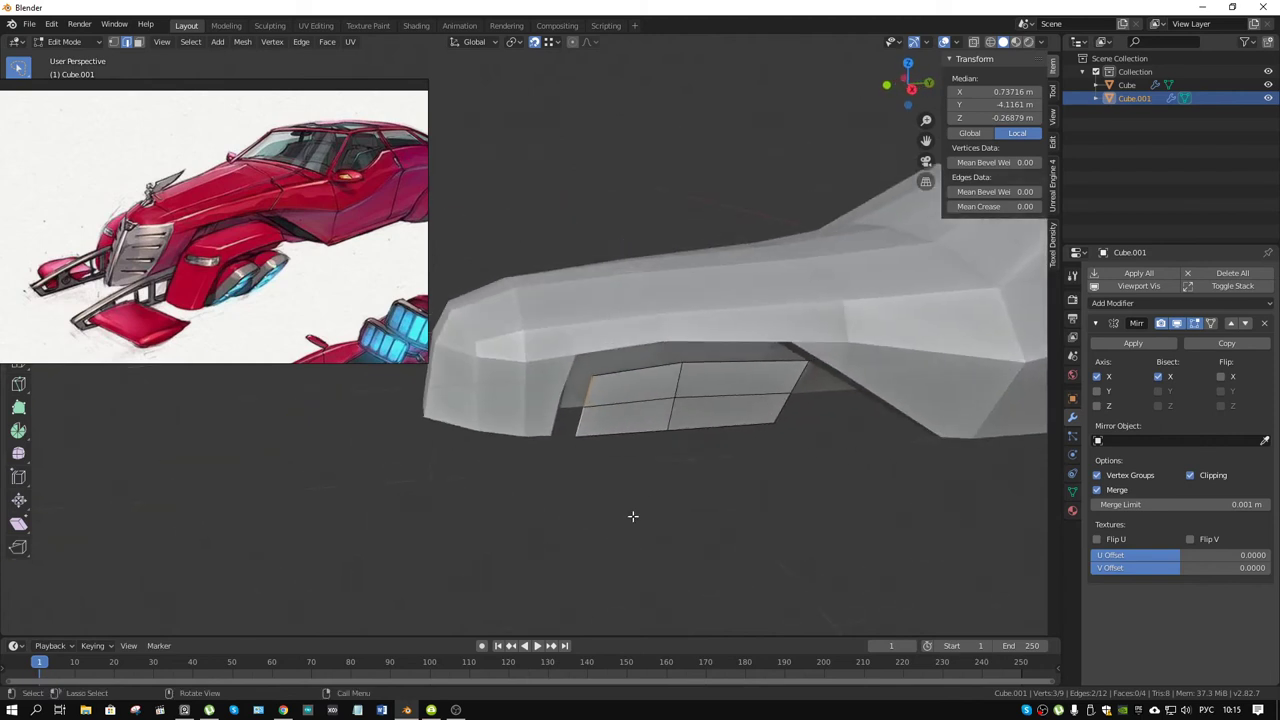
{"action": "key", "text": "g"}
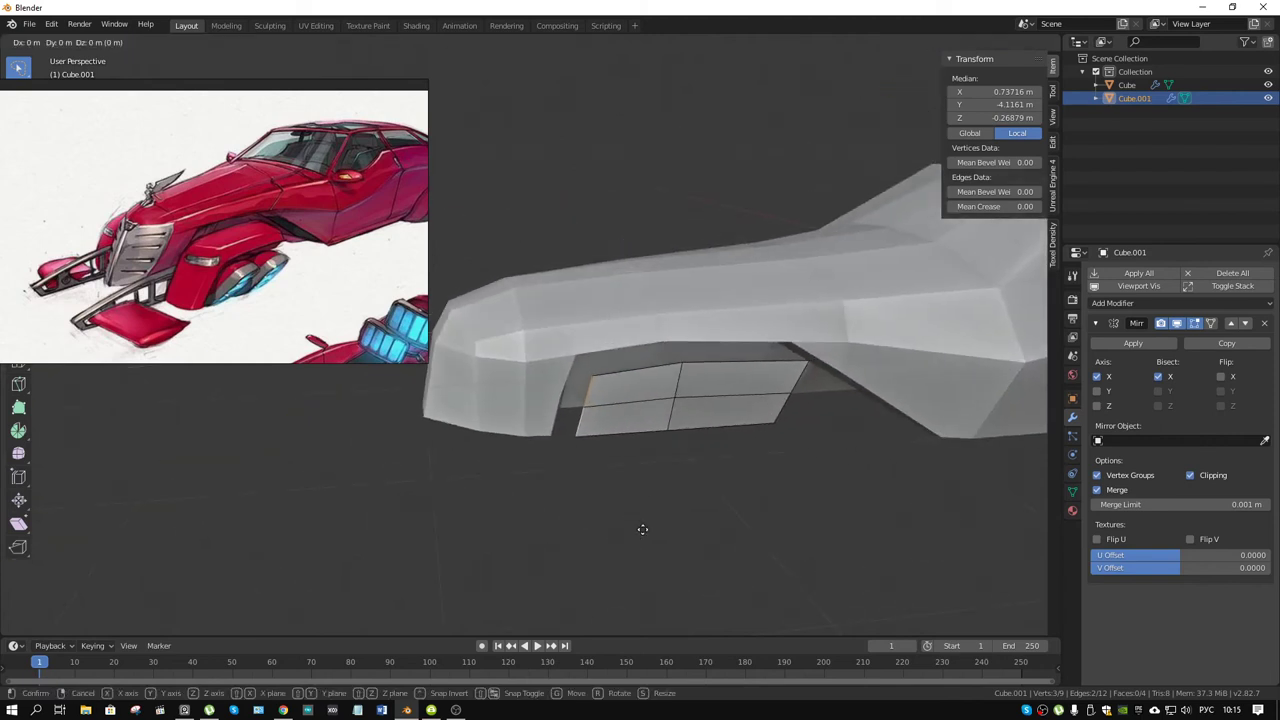
{"action": "key", "text": "y"}
{"action": "left_click", "coordinate": [606, 531]}
{"action": "mouse_move", "coordinate": [606, 531]}
{"action": "middle_mouse_down"}
{"action": "mouse_move", "coordinate": [724, 481]}
{"action": "mouse_move", "coordinate": [677, 514]}
{"action": "mouse_move", "coordinate": [571, 466]}
{"action": "mouse_move", "coordinate": [646, 489]}
{"action": "mouse_move", "coordinate": [694, 471]}
{"action": "mouse_move", "coordinate": [714, 358]}
{"action": "mouse_move", "coordinate": [701, 357]}
{"action": "middle_mouse_up"}
- Extrude all four panel faces along X and flatten them with a zero X scale
{"action": "key", "text": "3"}
{"action": "key", "text": "a"}
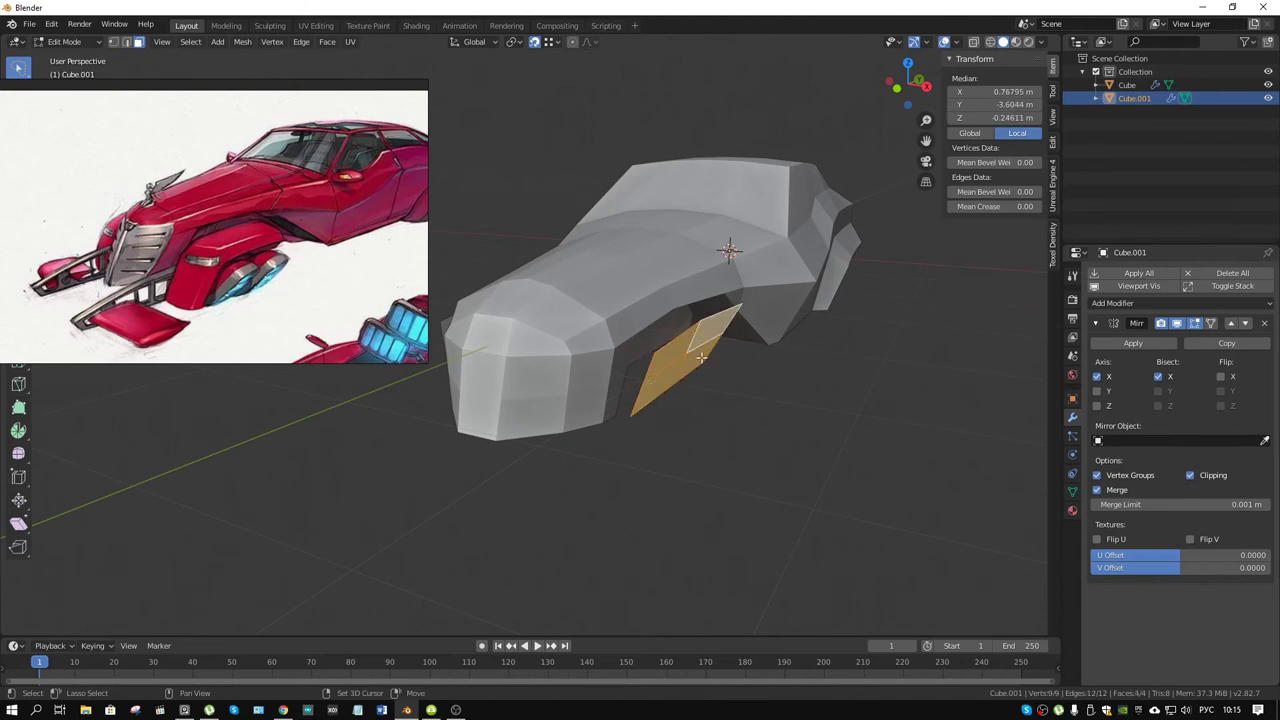
{"action": "key", "text": "e"}
{"action": "key", "text": "x"}
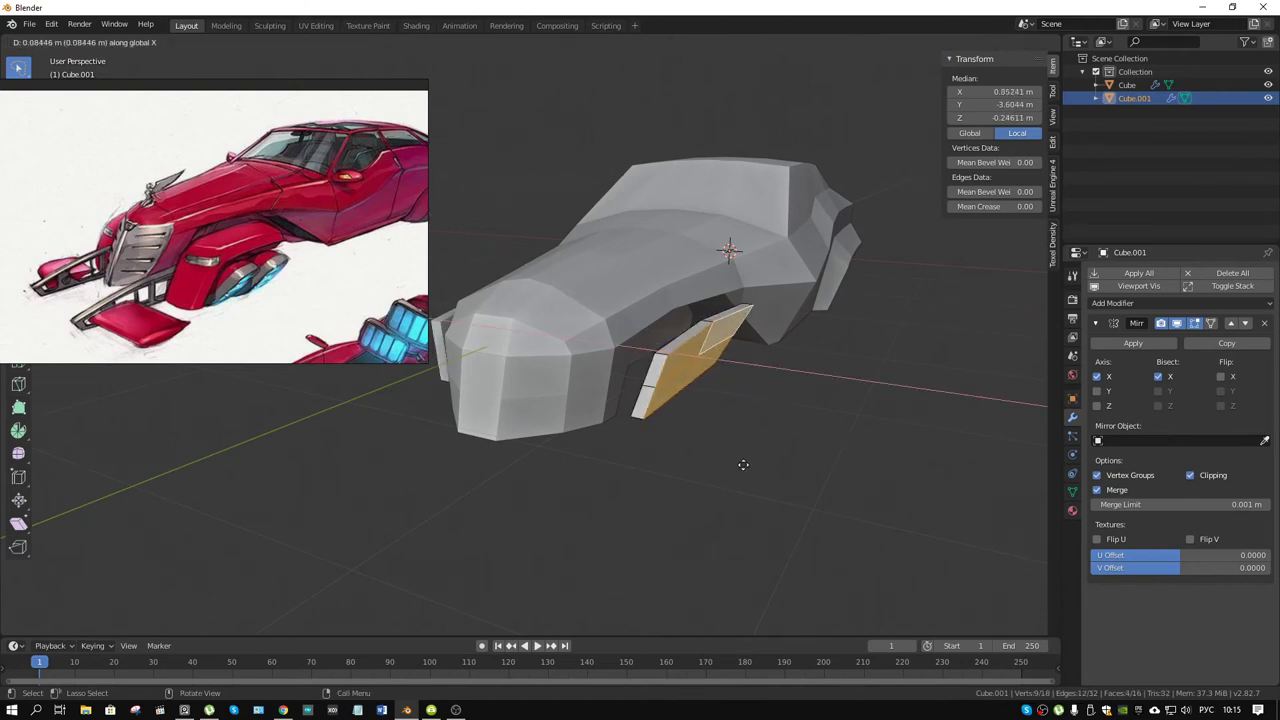
{"action": "left_click", "coordinate": [788, 475]}
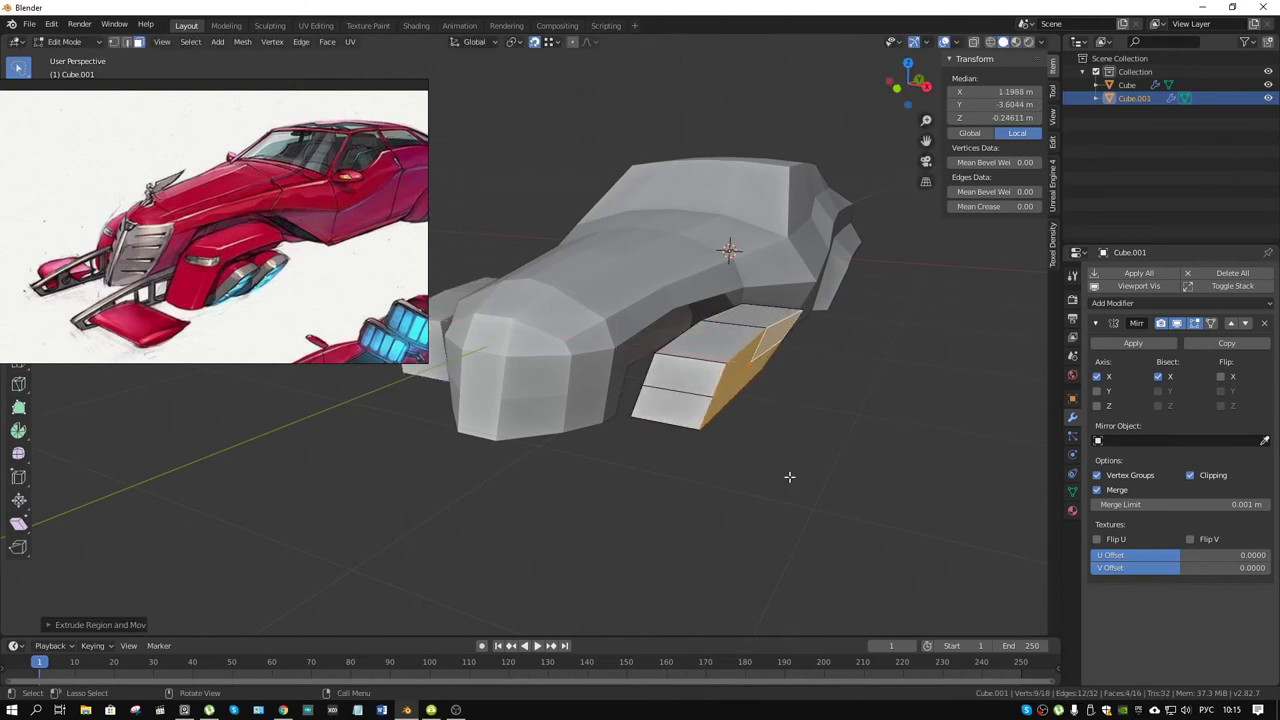
{"action": "key", "text": "s"}
{"action": "key", "text": "x"}
{"action": "key", "text": "0"}
{"action": "key", "text": "Return"}
{"action": "mouse_move", "coordinate": [787, 471]}
{"action": "middle_mouse_down"}
{"action": "mouse_move", "coordinate": [778, 421]}
{"action": "mouse_move", "coordinate": [813, 377]}
{"action": "mouse_move", "coordinate": [883, 350]}
{"action": "mouse_move", "coordinate": [742, 379]}
{"action": "middle_mouse_up"}
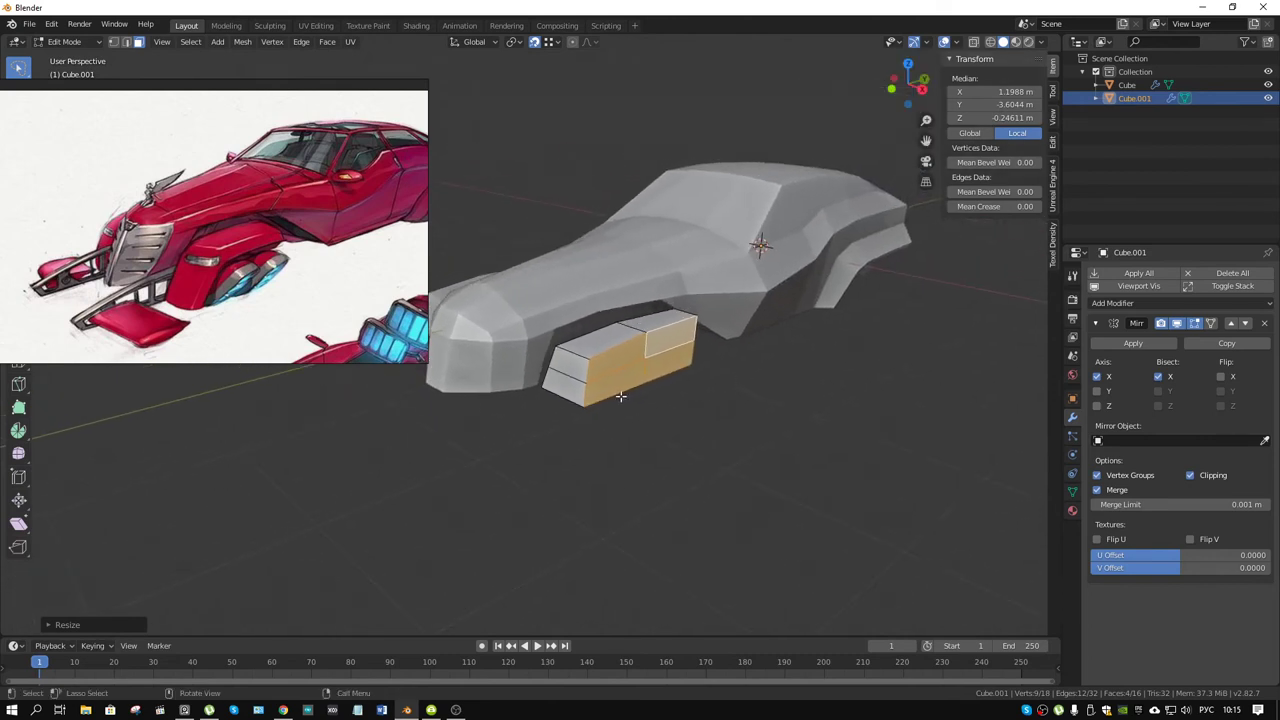
- Raise the box's top front face along Z and push its front face forward along Y
{"action": "key", "text": "alt+a"}
{"action": "left_click", "coordinate": [612, 338]}
{"action": "key", "text": "g"}
{"action": "key", "text": "z"}
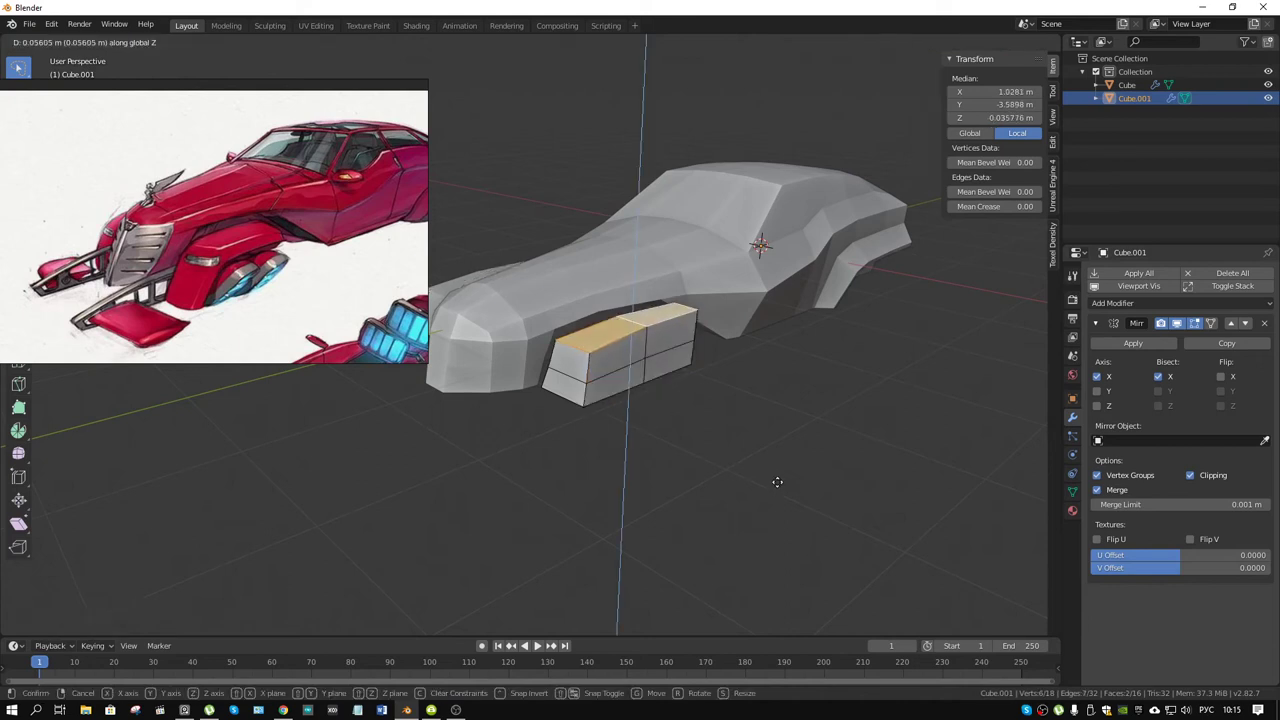
{"action": "left_click", "coordinate": [741, 469]}
{"action": "key", "text": "alt+a"}
{"action": "left_click", "coordinate": [565, 372]}
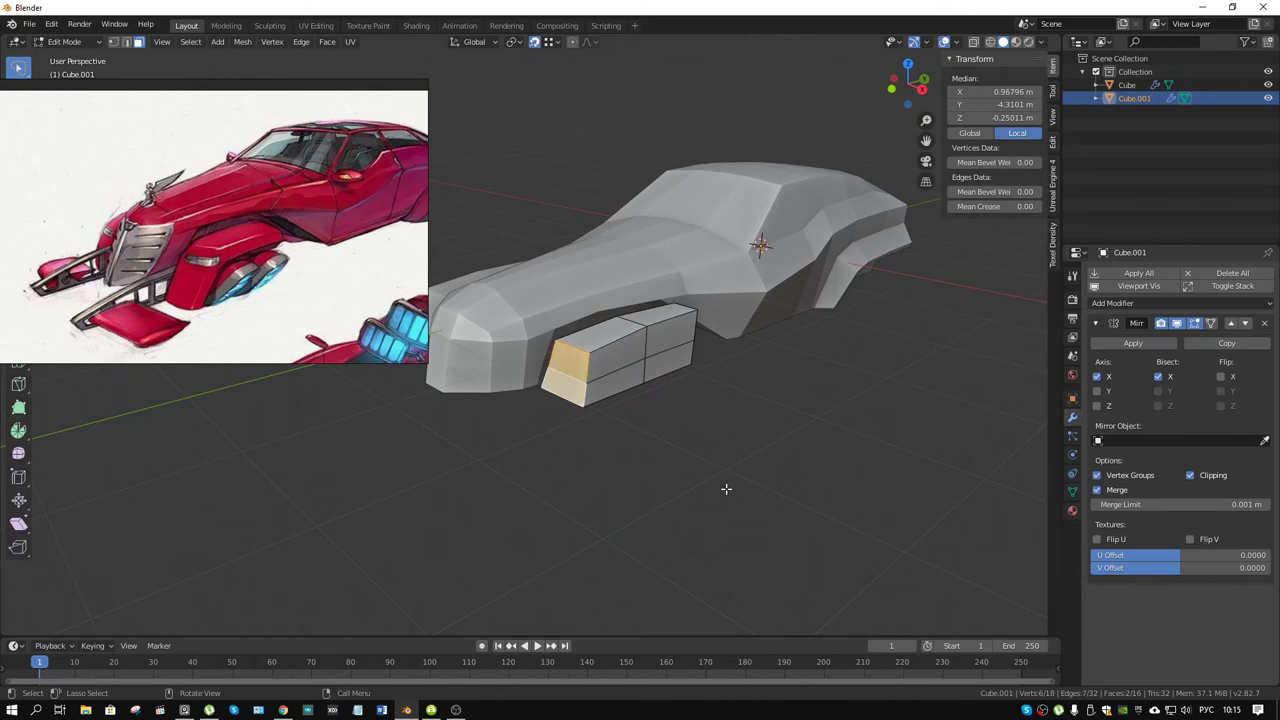
{"action": "key", "text": "g"}
{"action": "key", "text": "y"}
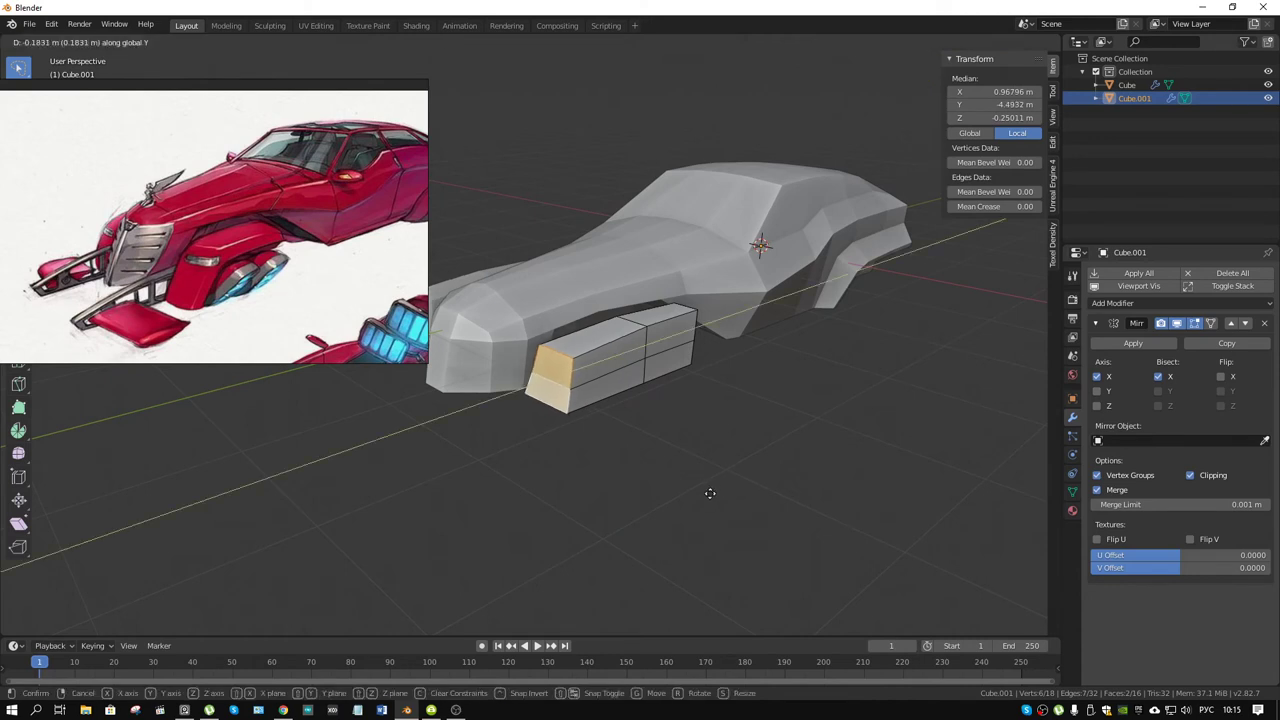
{"action": "left_click", "coordinate": [717, 494]}
{"action": "mouse_move", "coordinate": [717, 494]}
{"action": "middle_mouse_down"}
{"action": "mouse_move", "coordinate": [600, 380]}
{"action": "mouse_move", "coordinate": [671, 380]}
{"action": "mouse_move", "coordinate": [651, 394]}
{"action": "mouse_move", "coordinate": [667, 408]}
{"action": "middle_mouse_up"}
{"action": "left_click", "coordinate": [601, 362]}
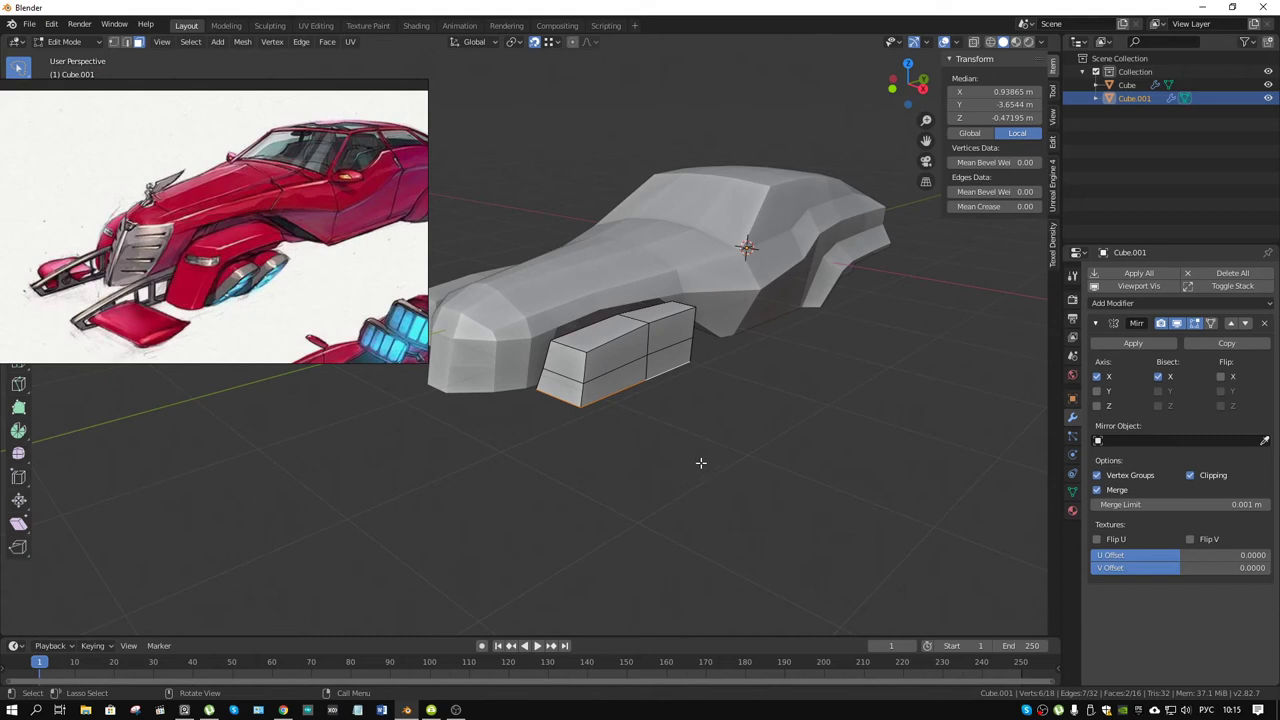
- Orbit to top, side and high front views to inspect the side pod
{"action": "scroll", "coordinate": [270, 305], "scroll_direction": "down", "scroll_amount": 3}
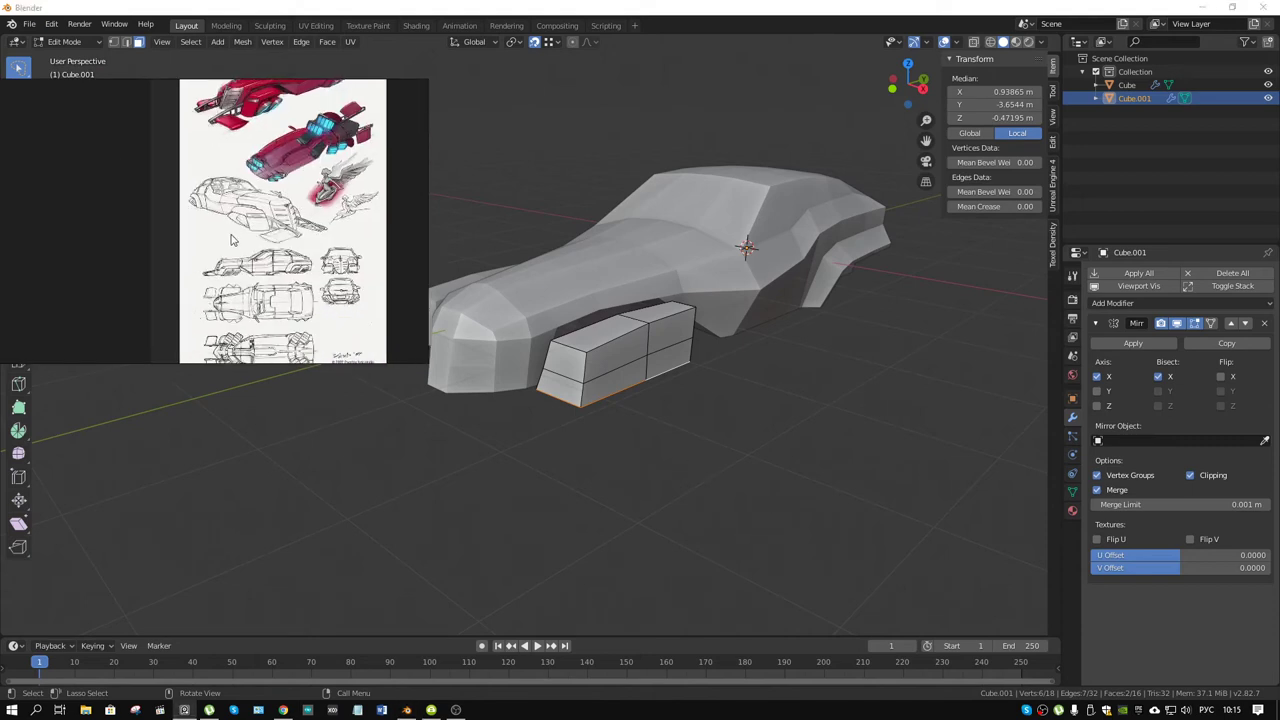
{"action": "scroll", "coordinate": [255, 315], "scroll_direction": "up", "scroll_amount": 3}
{"action": "middle_click_drag", "start_coordinate": [690, 330], "coordinate": [706, 387], "text": "alt"}
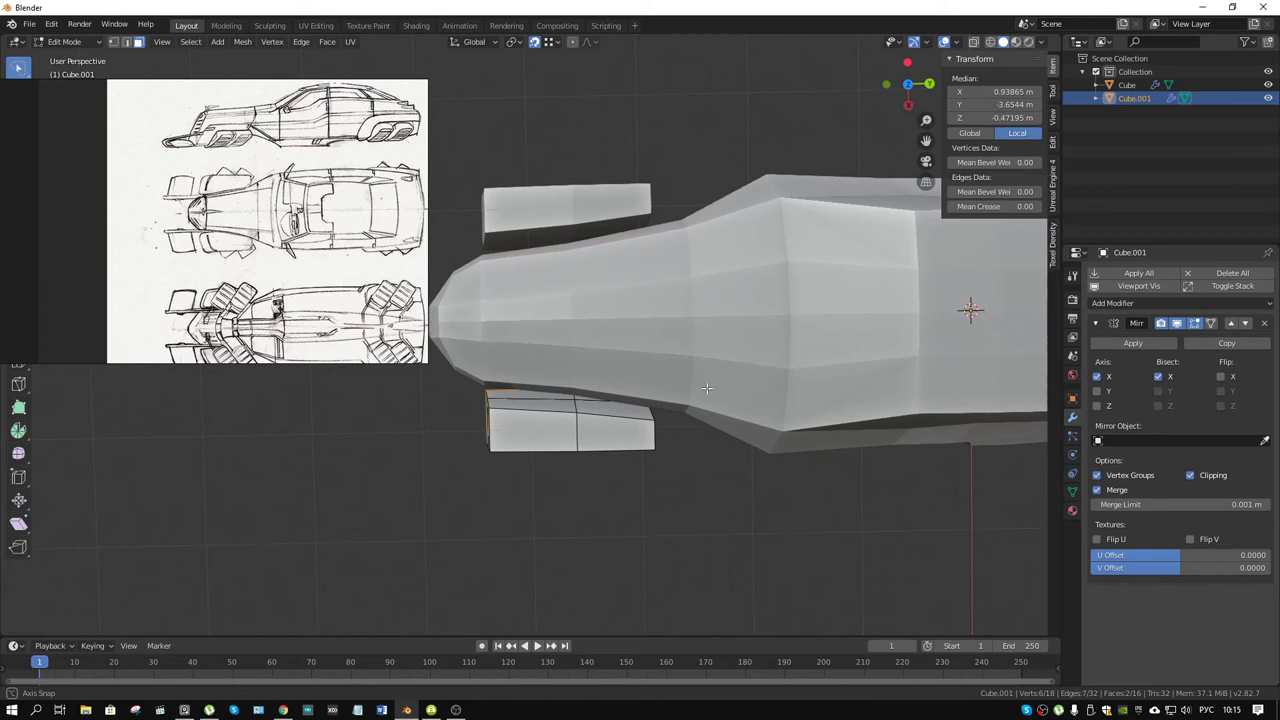
{"action": "middle_click_drag", "start_coordinate": [706, 387], "coordinate": [708, 236], "text": "alt"}
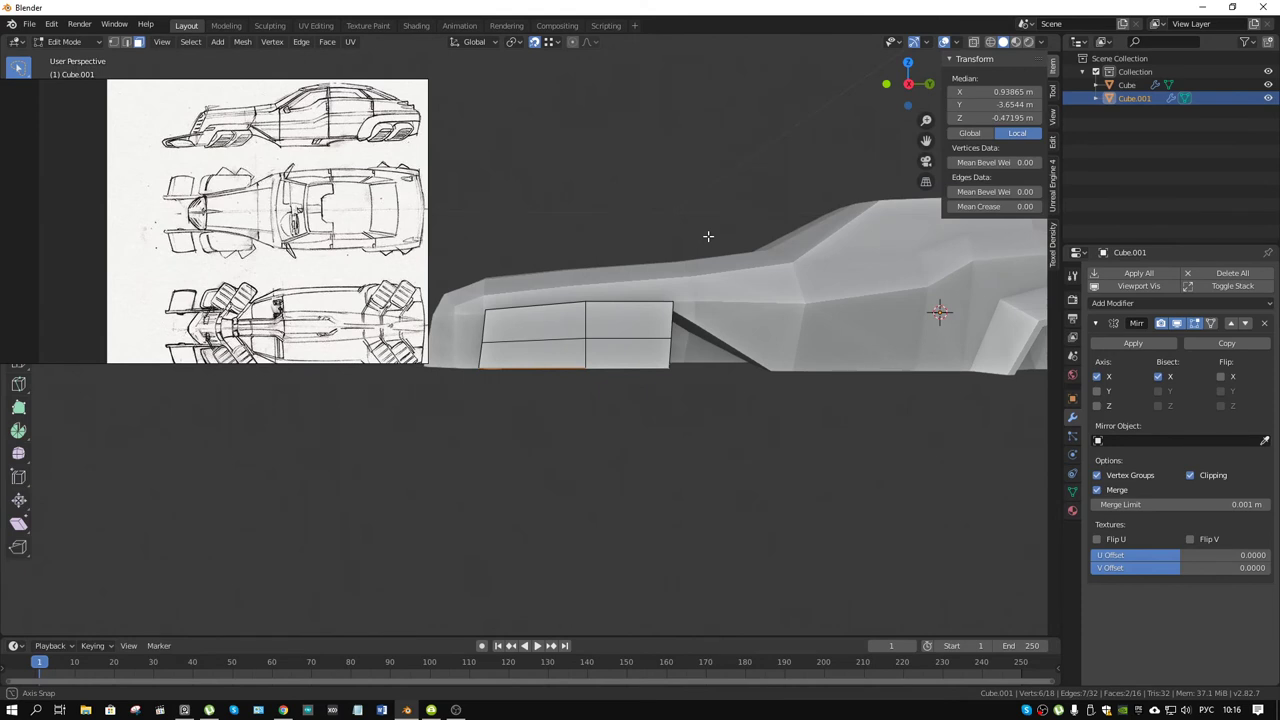
{"action": "mouse_move", "coordinate": [708, 236]}
{"action": "middle_mouse_down"}
{"action": "mouse_move", "coordinate": [710, 362]}
{"action": "mouse_move", "coordinate": [846, 272]}
{"action": "middle_mouse_up"}
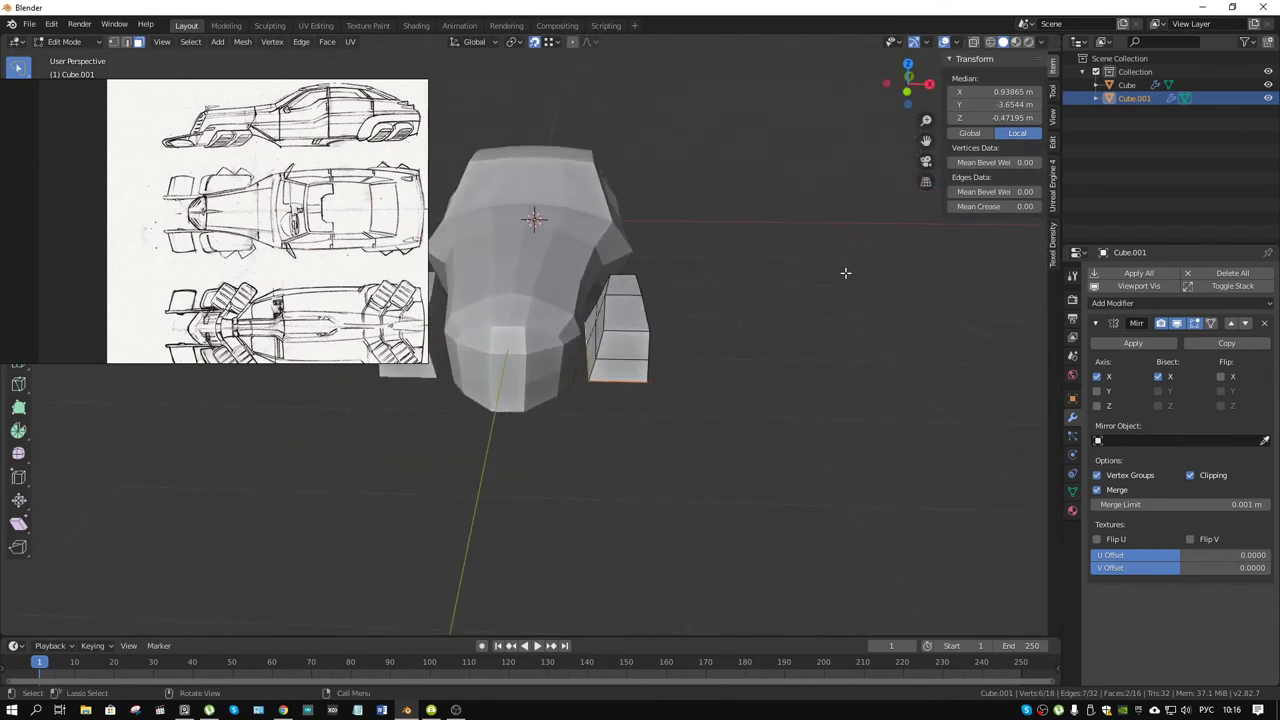
- Move an inner-side vertex, then it and a second vertex, along X
{"action": "key", "text": "1"}
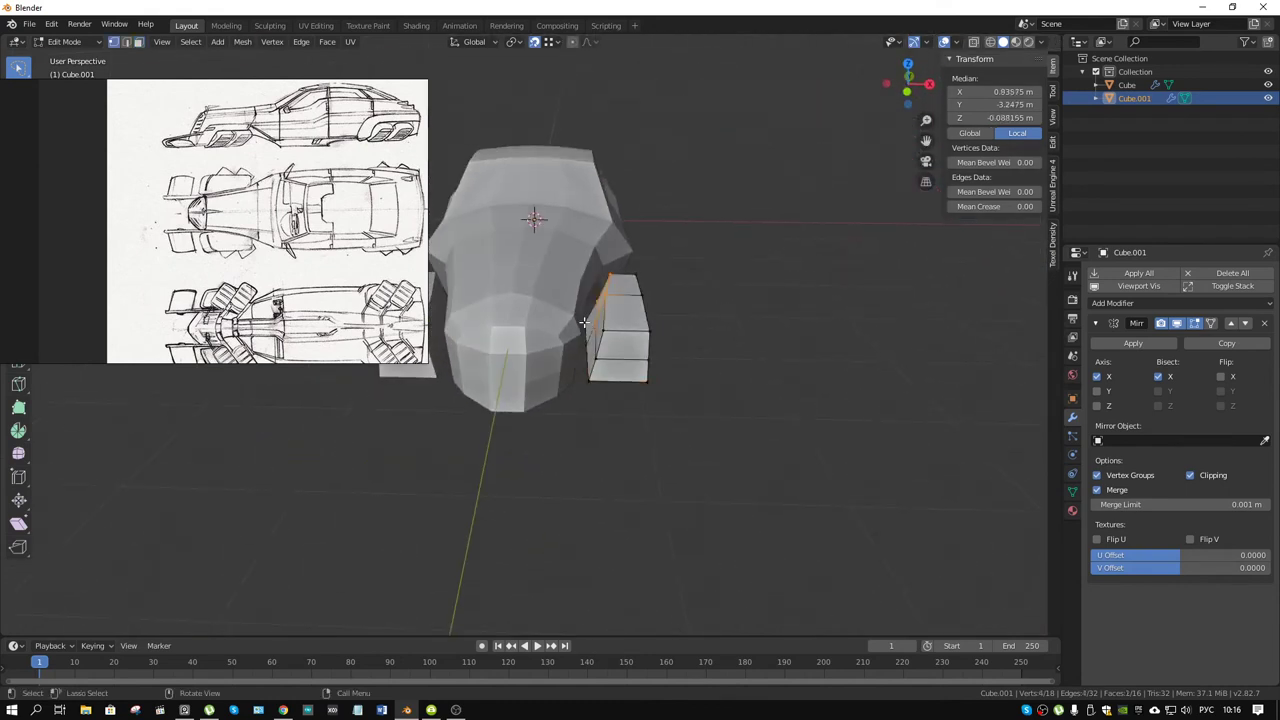
{"action": "left_click", "coordinate": [587, 324]}
{"action": "key", "text": "g"}
{"action": "key", "text": "x"}
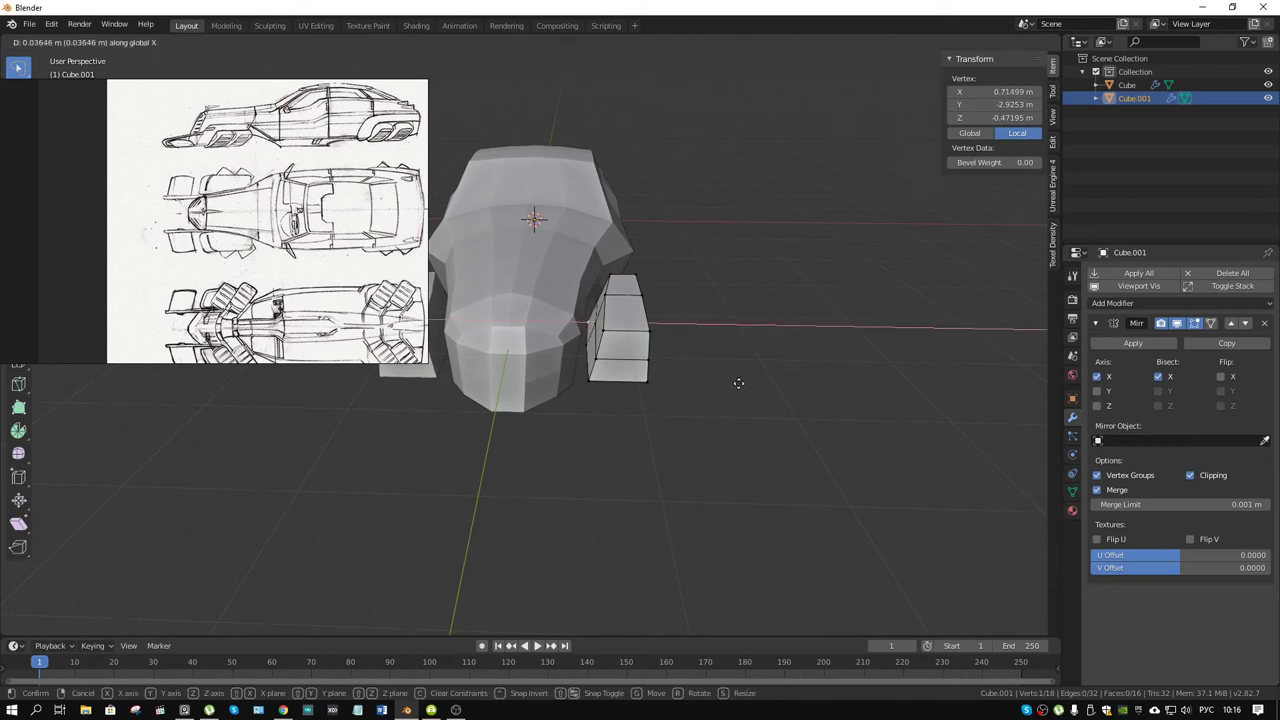
{"action": "left_click", "coordinate": [742, 383]}
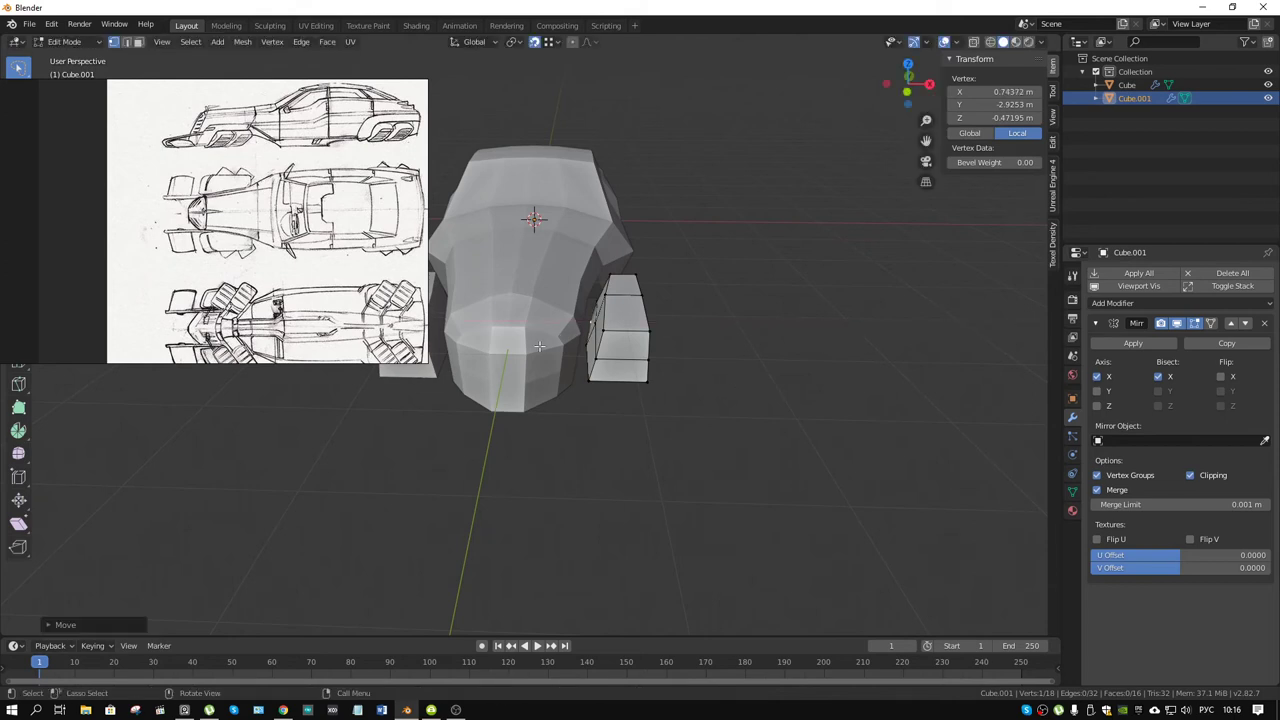
{"action": "left_click", "coordinate": [590, 343], "text": "shift"}
{"action": "key", "text": "g"}
{"action": "key", "text": "x"}
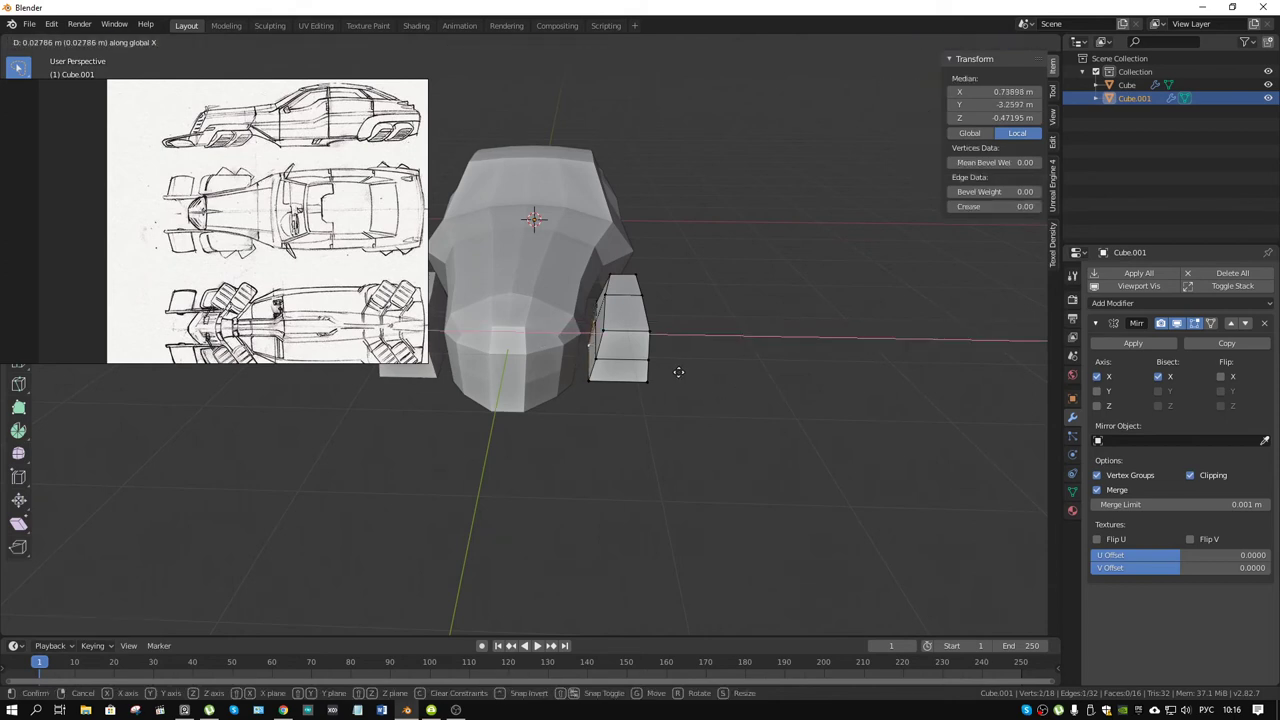
{"action": "left_click", "coordinate": [676, 372]}
- Move a bottom vertex of the box along X
{"action": "left_click", "coordinate": [604, 377]}
{"action": "key", "text": "g"}
{"action": "key", "text": "x"}
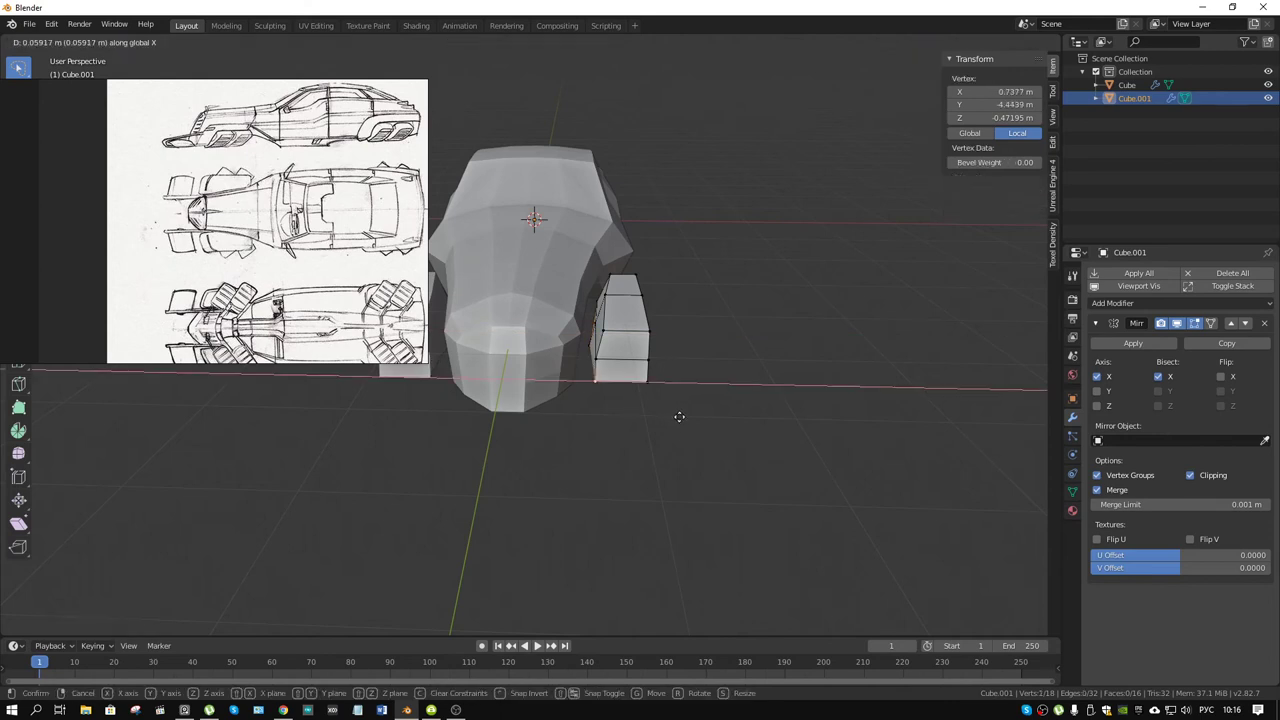
{"action": "left_click", "coordinate": [678, 416]}
{"action": "scroll", "coordinate": [313, 205], "scroll_direction": "up", "scroll_amount": 1}
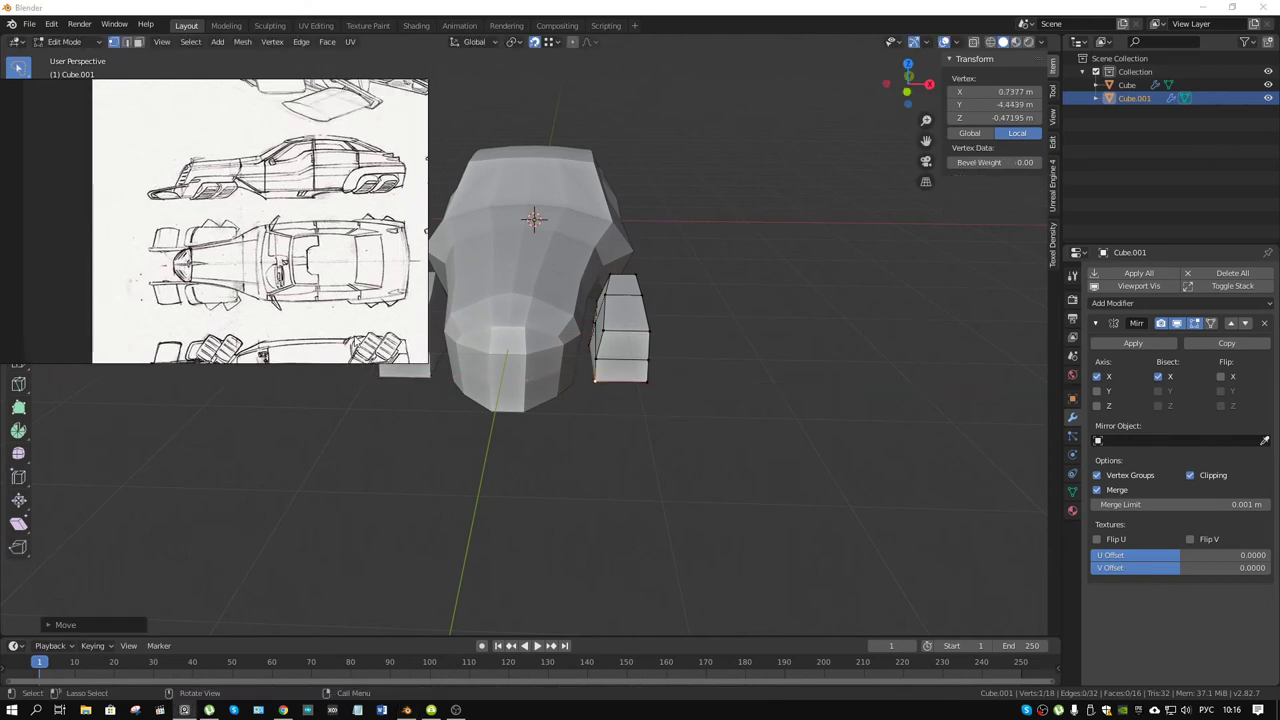
{"action": "scroll", "coordinate": [313, 205], "scroll_direction": "down", "scroll_amount": 2}
{"action": "scroll", "coordinate": [313, 205], "scroll_direction": "up", "scroll_amount": 2}
{"action": "scroll", "coordinate": [313, 205], "scroll_direction": "up", "scroll_amount": 2}
- Select three top edges of the side-pod box and shift them along X
{"action": "scroll", "coordinate": [313, 205], "scroll_direction": "down", "scroll_amount": 1}
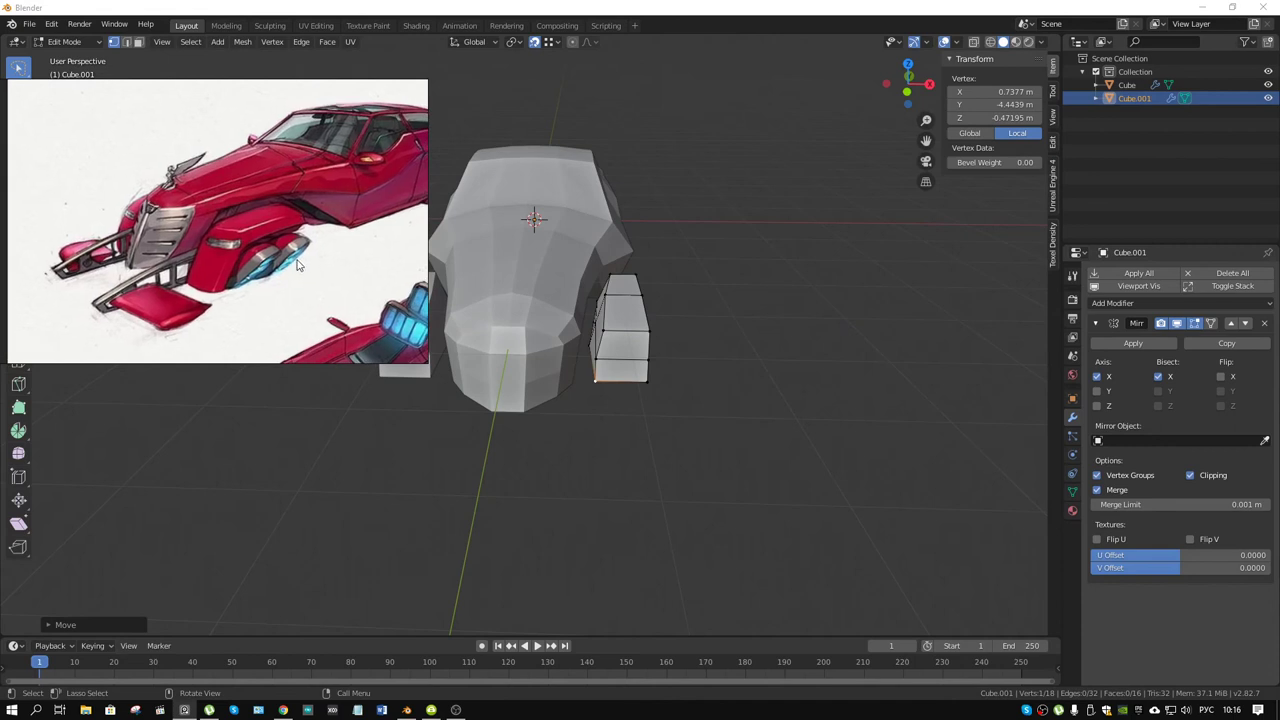
{"action": "middle_click_drag", "start_coordinate": [520, 340], "coordinate": [654, 351]}
{"action": "scroll", "coordinate": [654, 351], "scroll_direction": "up", "scroll_amount": 1}
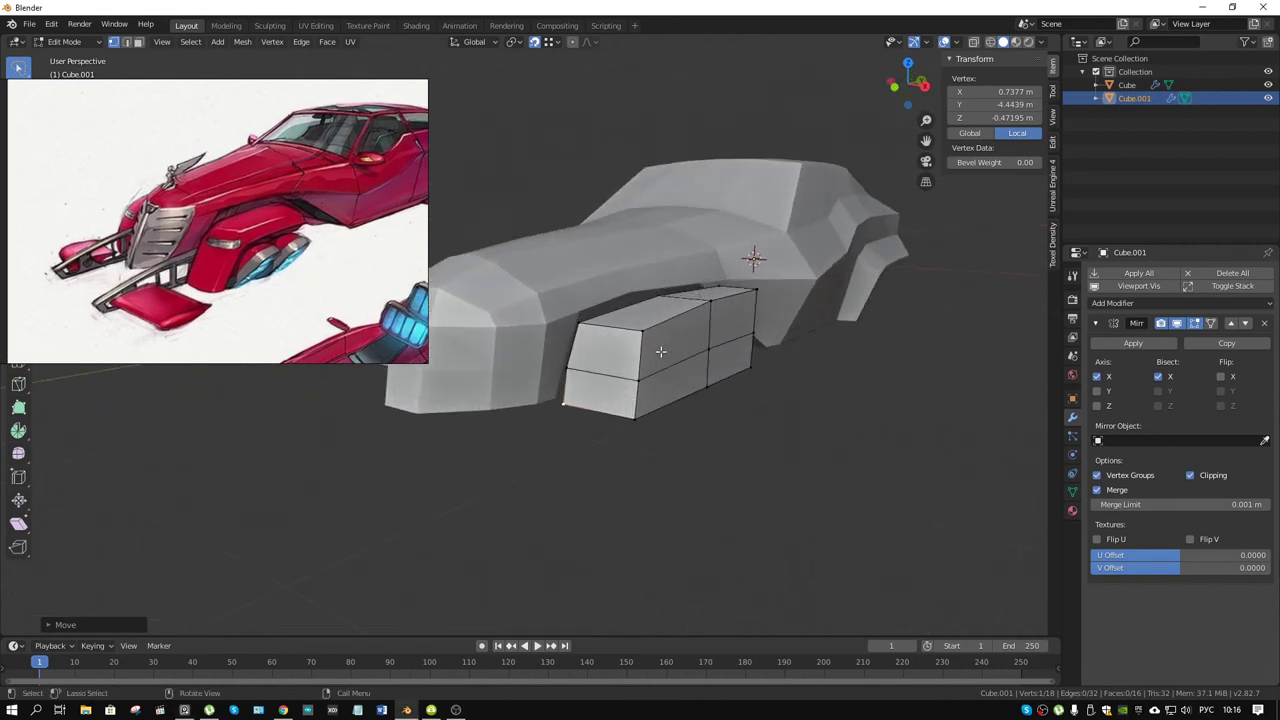
{"action": "left_click", "coordinate": [667, 320]}
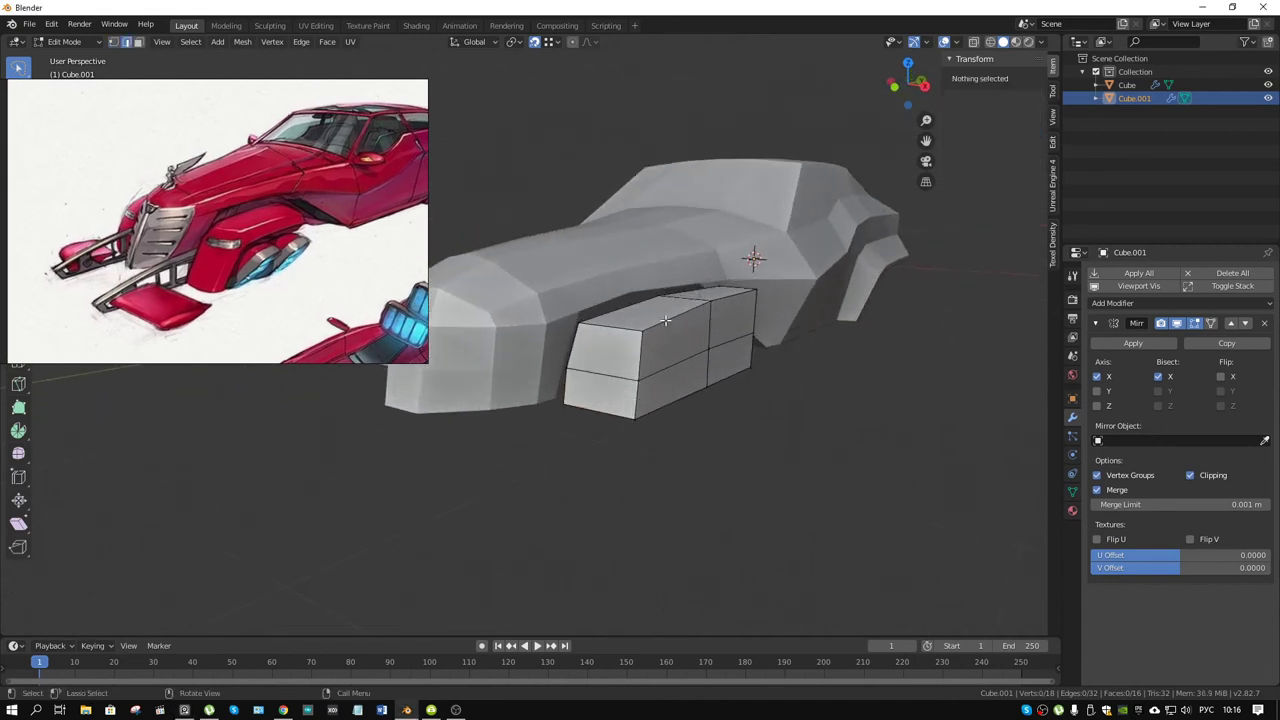
{"action": "left_click", "coordinate": [725, 298]}
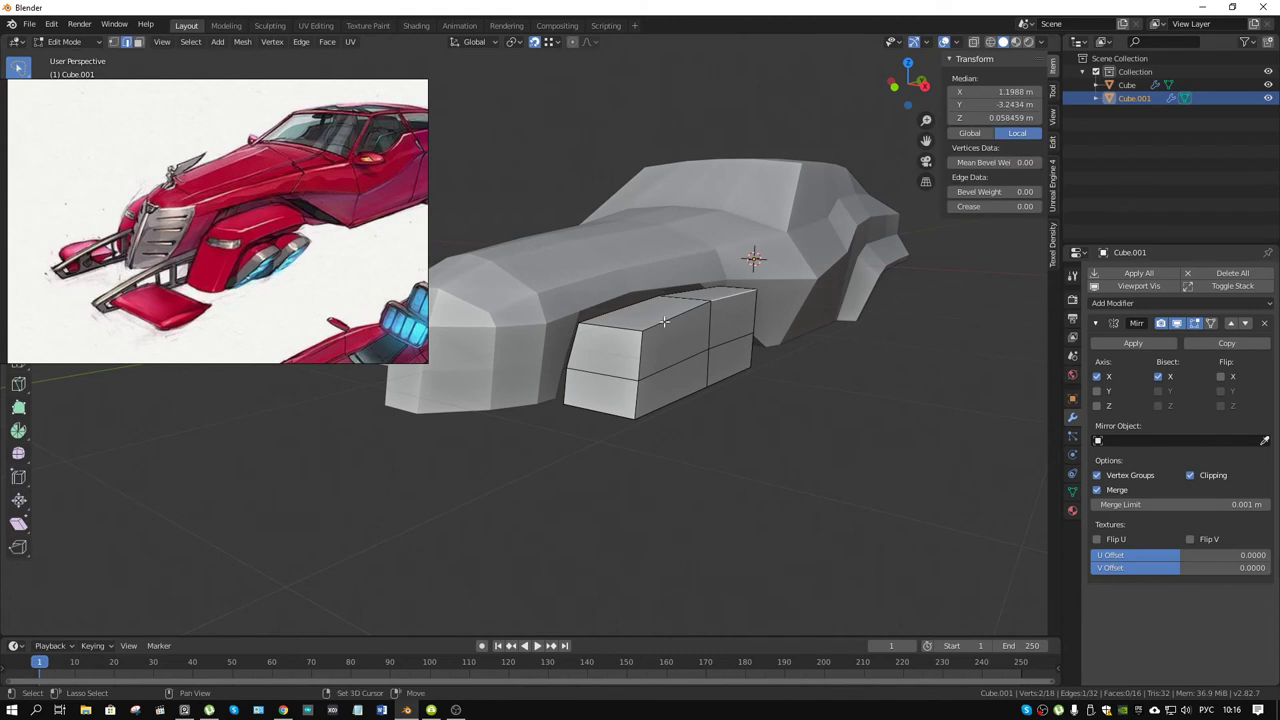
{"action": "left_click", "coordinate": [689, 367], "text": "shift"}
{"action": "key", "text": "g"}
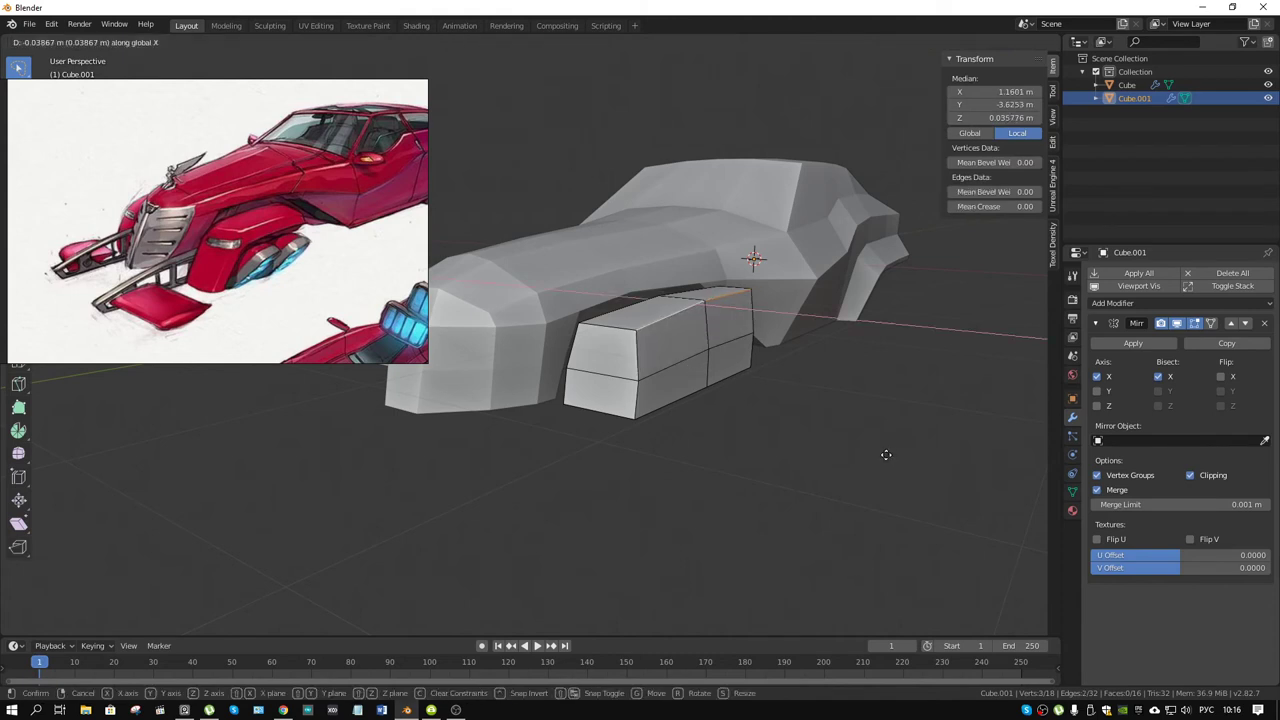
{"action": "left_click", "coordinate": [890, 455]}
- Select the two lower faces of the side block and start moving them, then cancel
{"action": "middle_click_drag", "start_coordinate": [661, 367], "coordinate": [660, 368]}
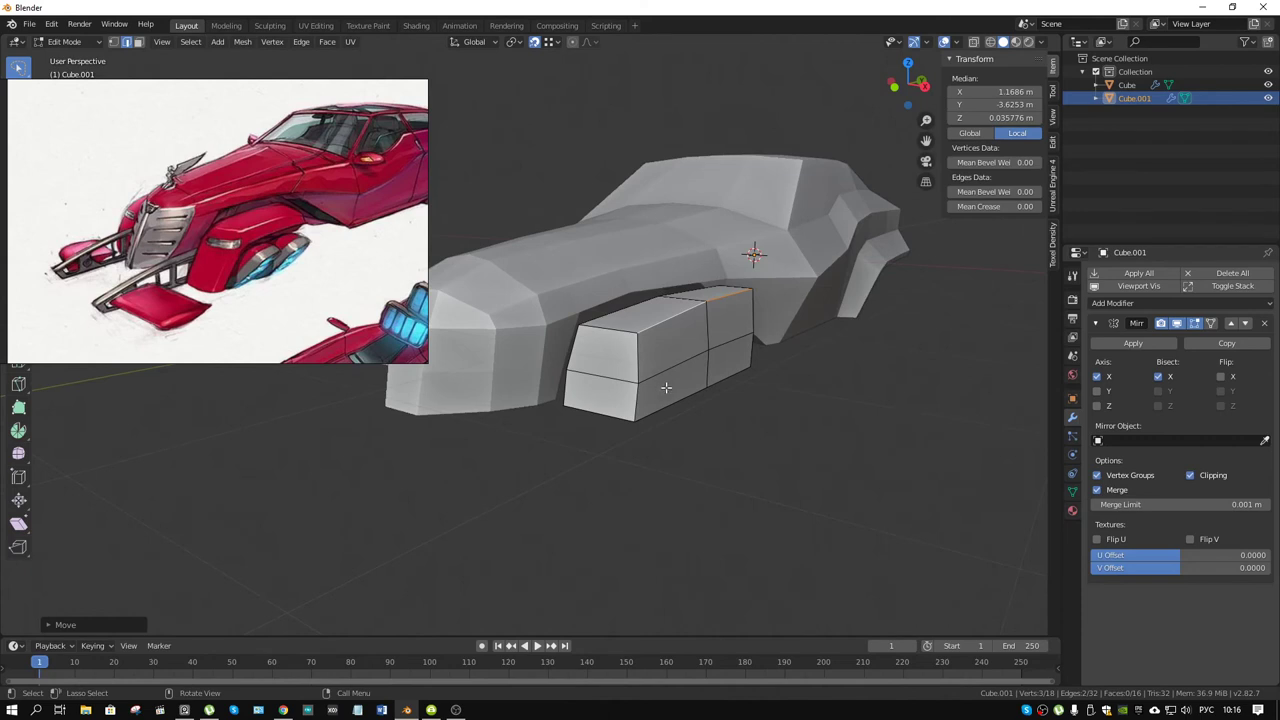
{"action": "left_click", "coordinate": [655, 395]}
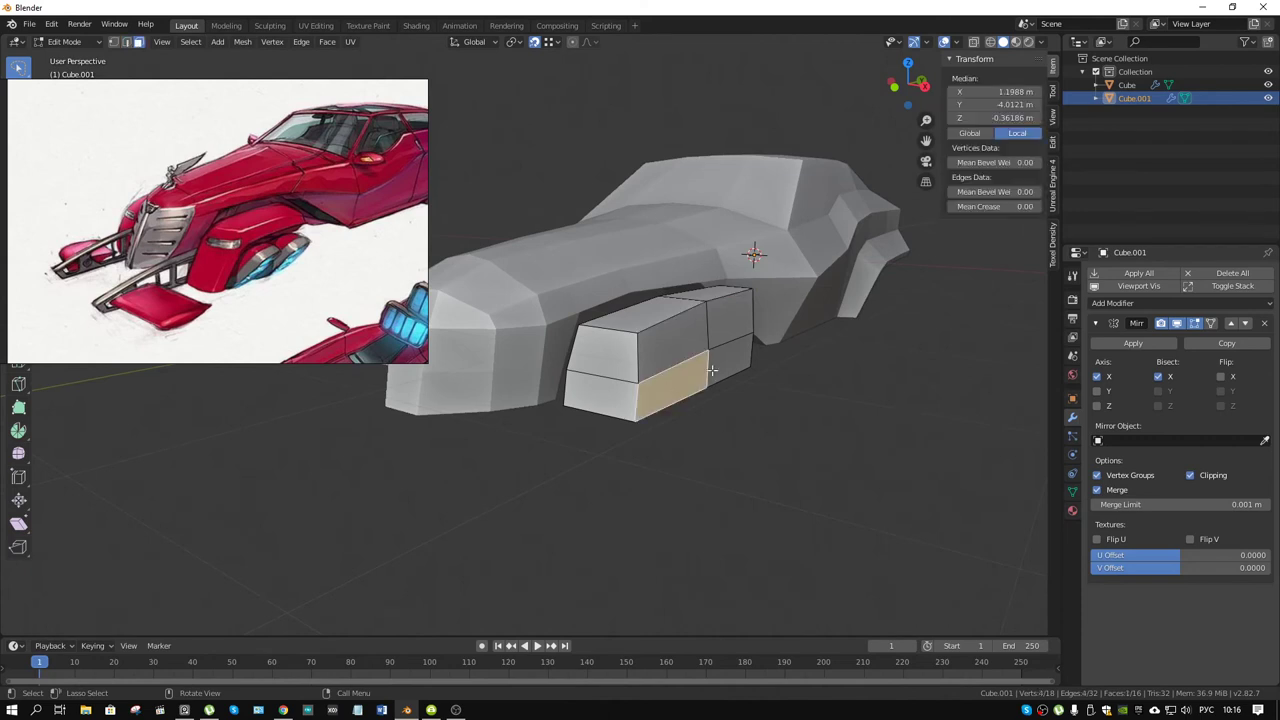
{"action": "left_click", "coordinate": [735, 363], "text": "shift"}
{"action": "key", "text": "g"}
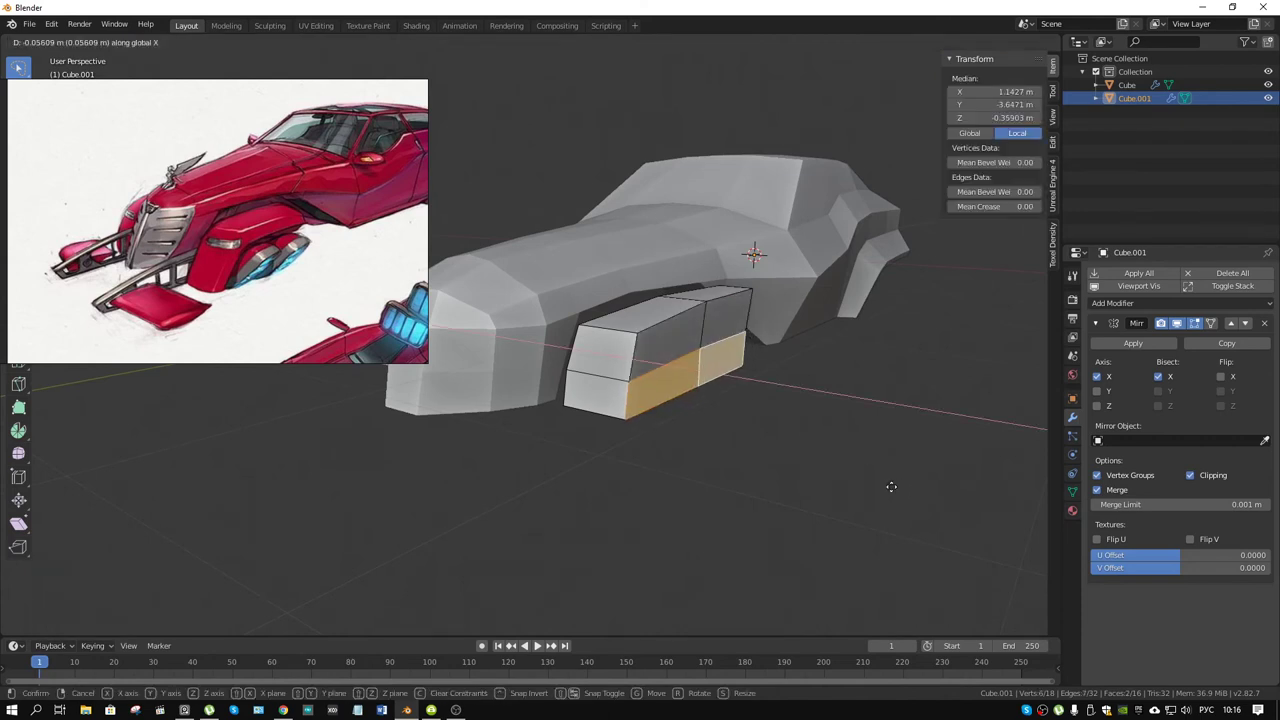
{"action": "key", "text": "Escape"}
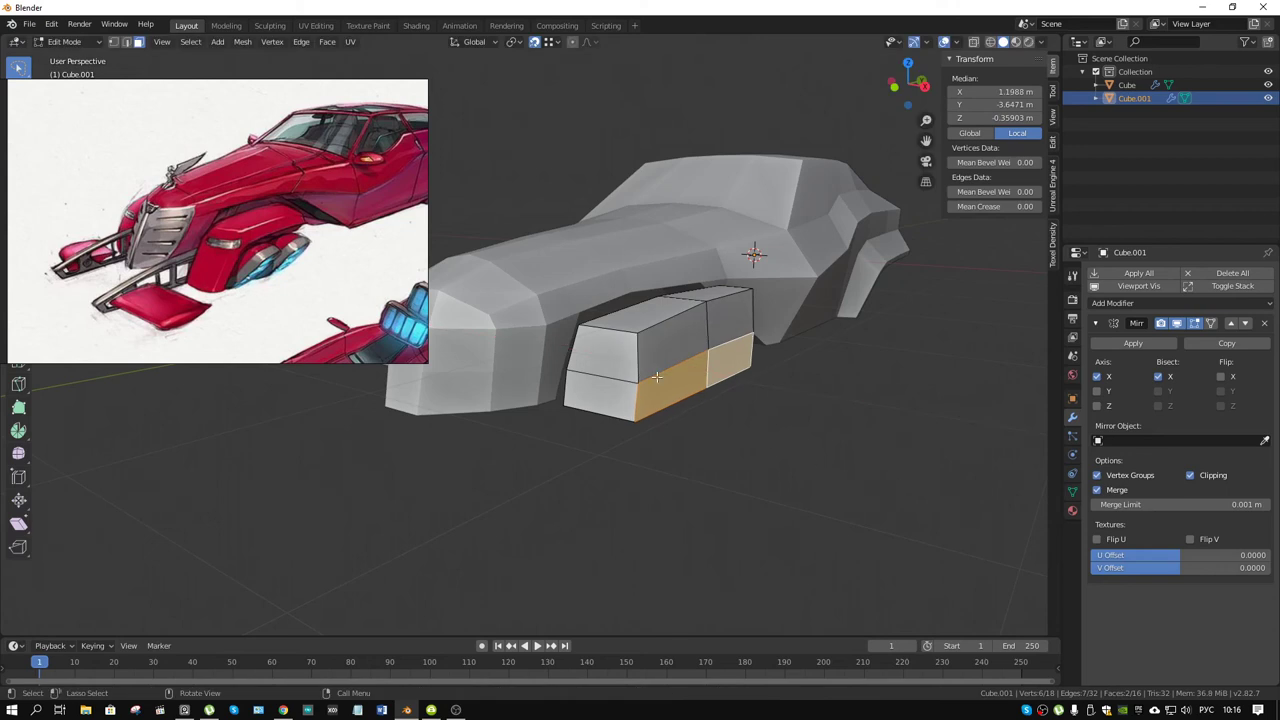
- Slide the block's front top edge to slant the front upper corner
{"action": "middle_click_drag", "start_coordinate": [657, 376], "coordinate": [519, 322]}
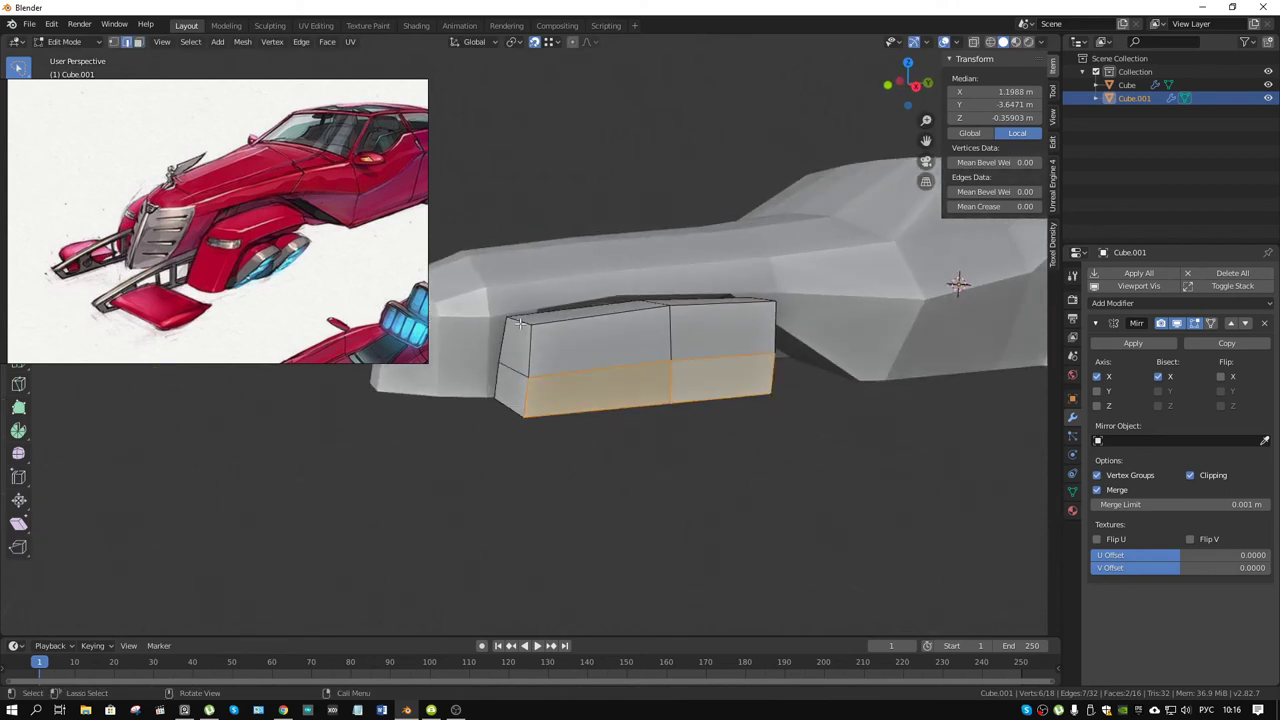
{"action": "left_click", "coordinate": [536, 376]}
{"action": "key", "text": "g"}
{"action": "key", "text": "g"}
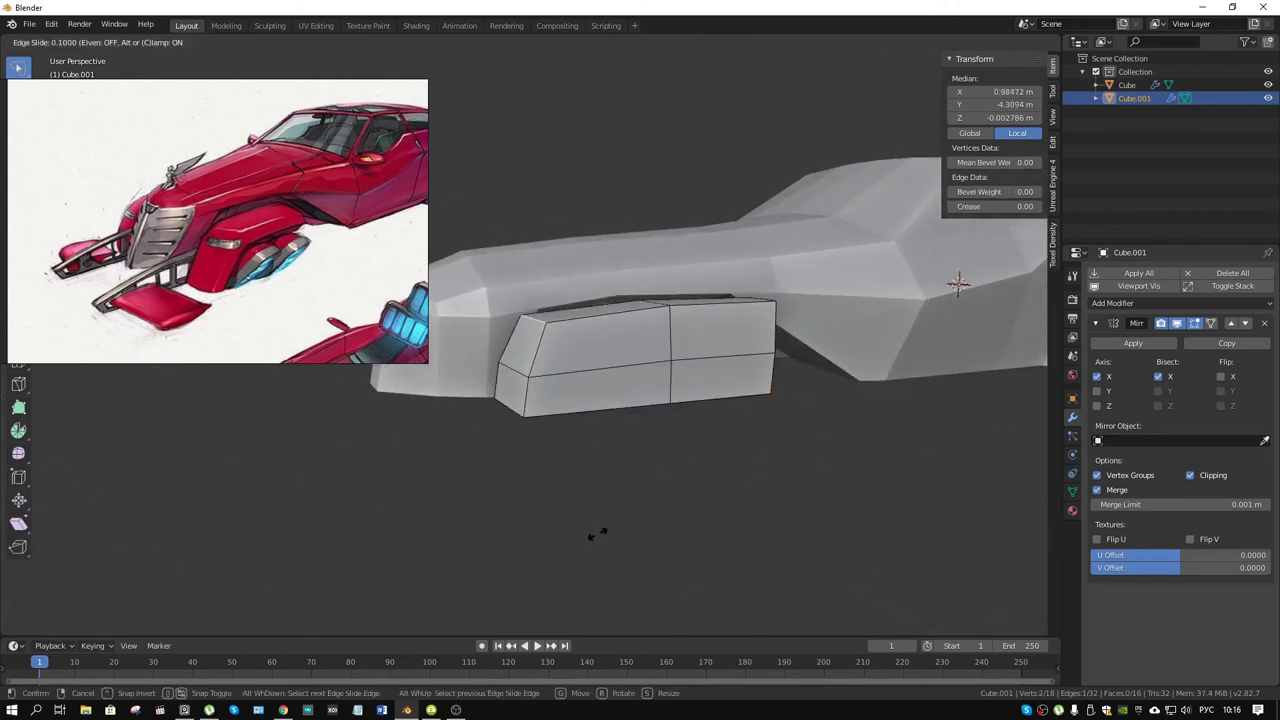
{"action": "left_click", "coordinate": [596, 534]}
- Raise the horizontal middle edge loop slightly along Z, then clear the selection
{"action": "middle_click_drag", "start_coordinate": [540, 393], "coordinate": [548, 392]}
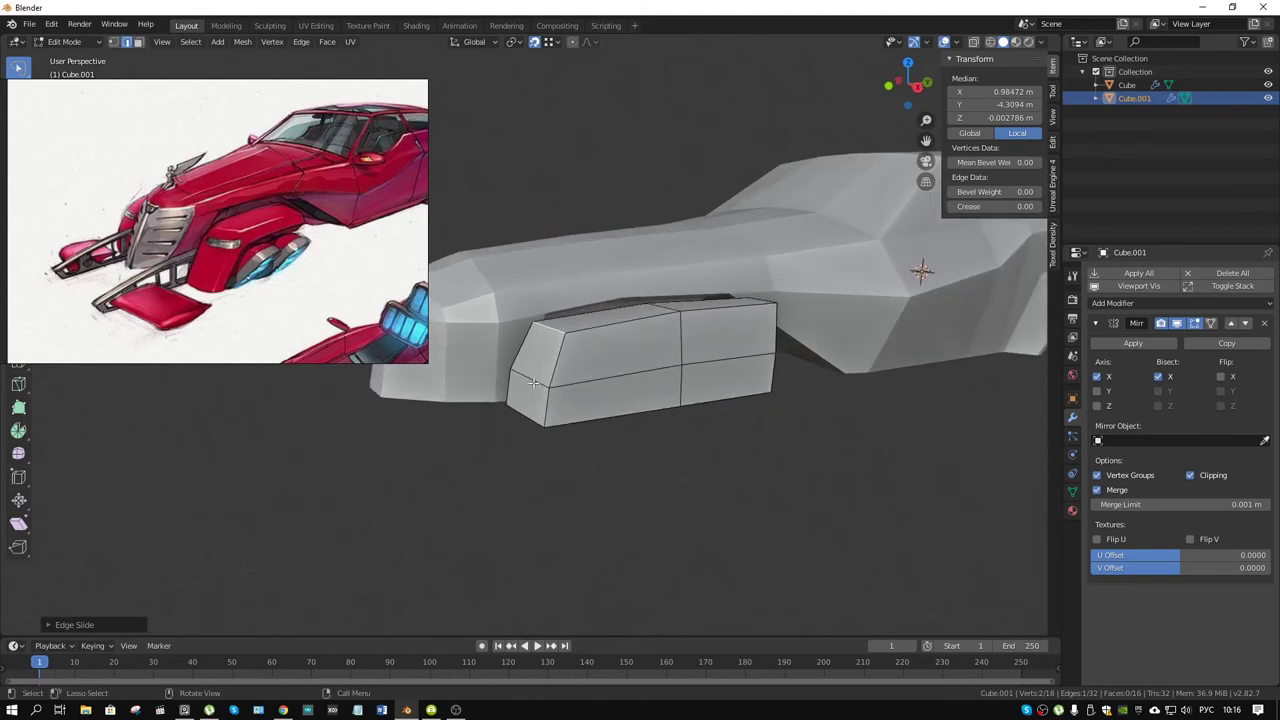
{"action": "left_click", "coordinate": [534, 383], "text": "alt"}
{"action": "key", "text": "g"}
{"action": "key", "text": "z"}
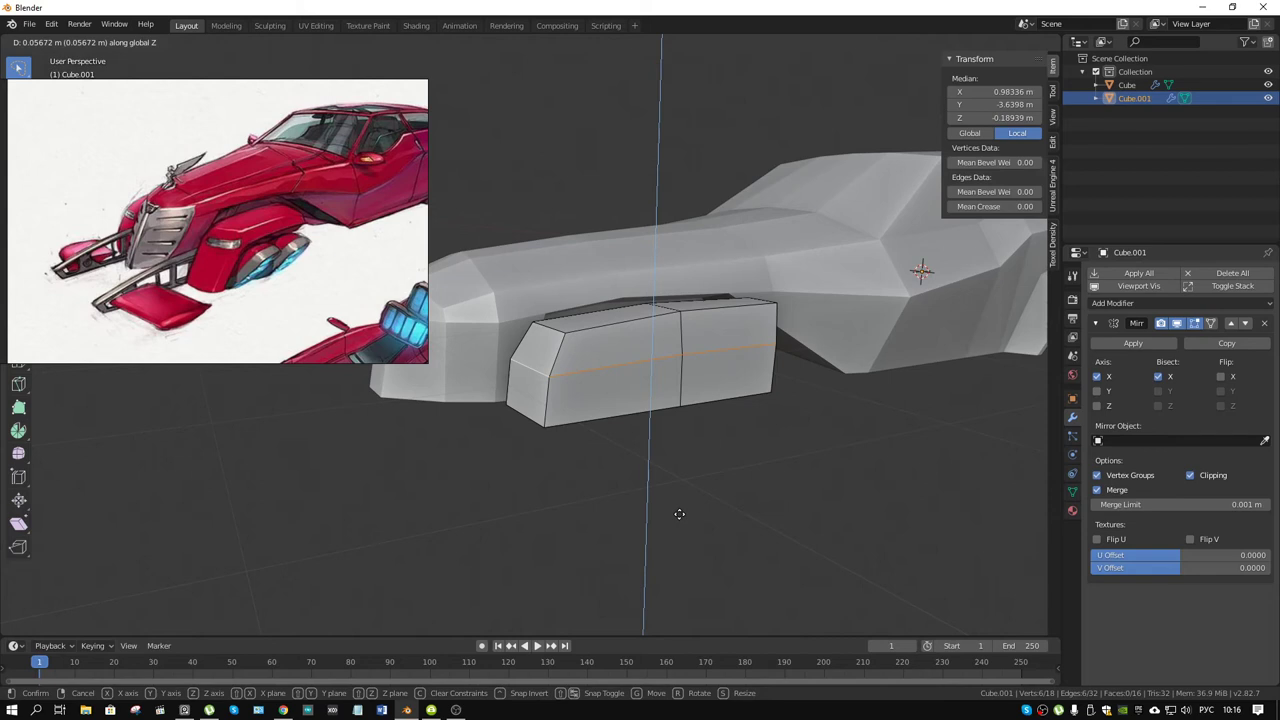
{"action": "left_click", "coordinate": [679, 514]}
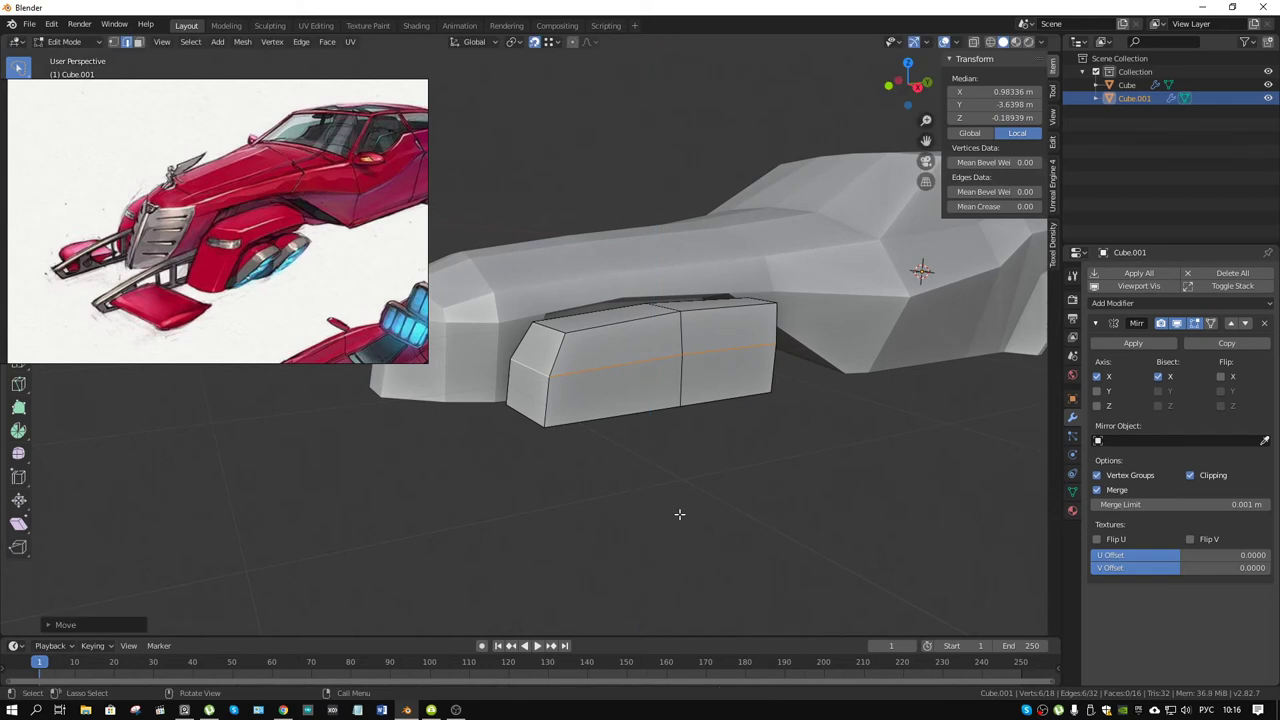
{"action": "left_click", "coordinate": [536, 421]}
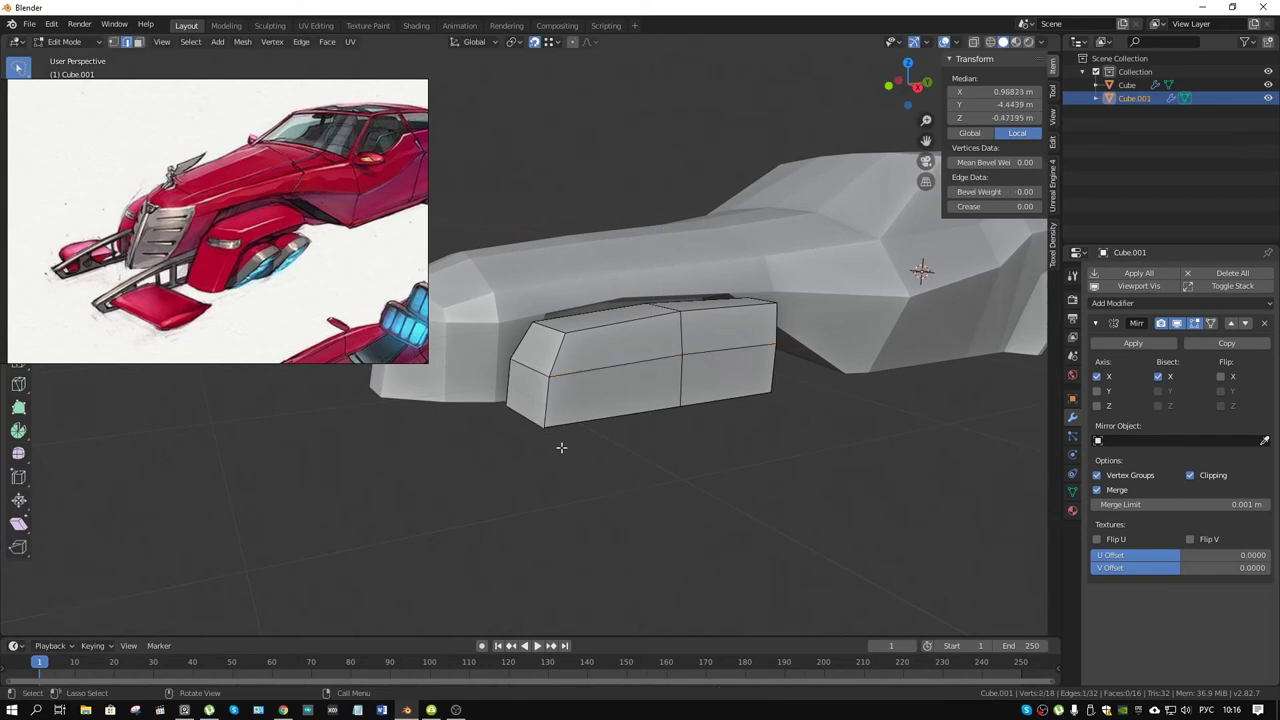
{"action": "mouse_move", "coordinate": [588, 432]}
{"action": "middle_mouse_down"}
{"action": "mouse_move", "coordinate": [621, 439]}
{"action": "mouse_move", "coordinate": [605, 352]}
{"action": "middle_mouse_up"}
- Add a vertical loop cut near the block's front and select two horizontal edges
{"action": "key", "text": "ctrl+r"}
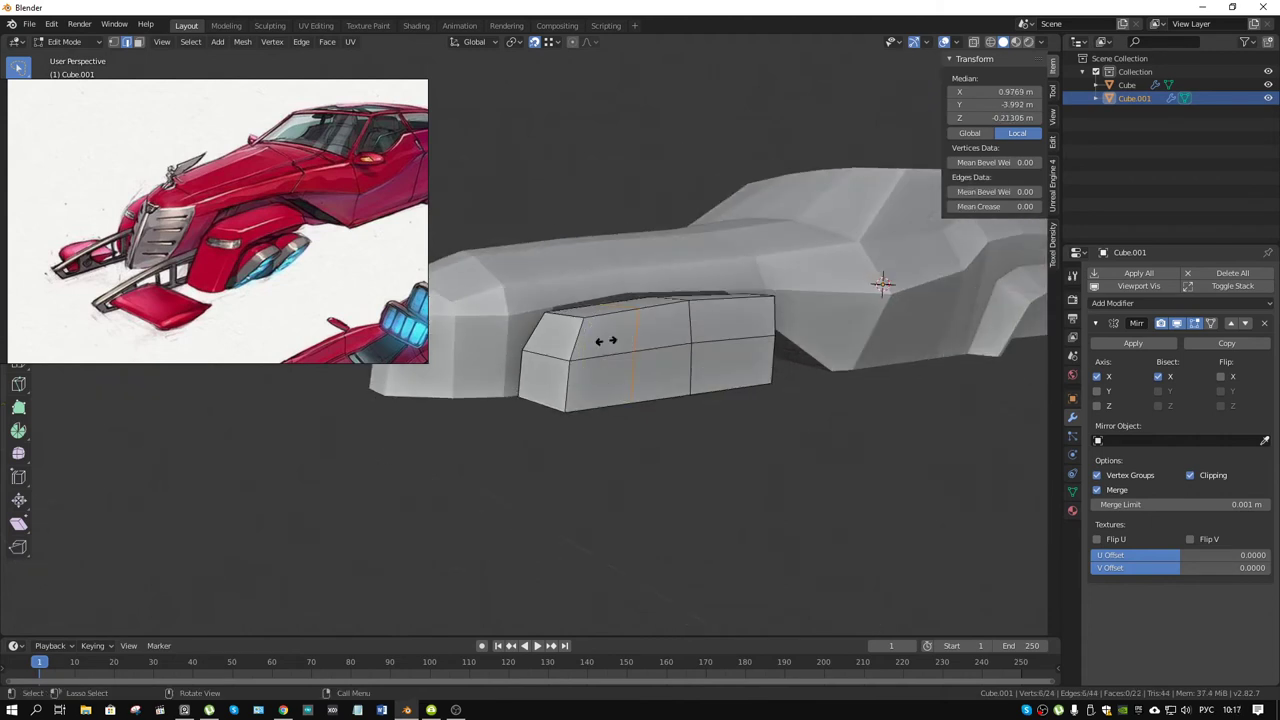
{"action": "left_click", "coordinate": [605, 352]}
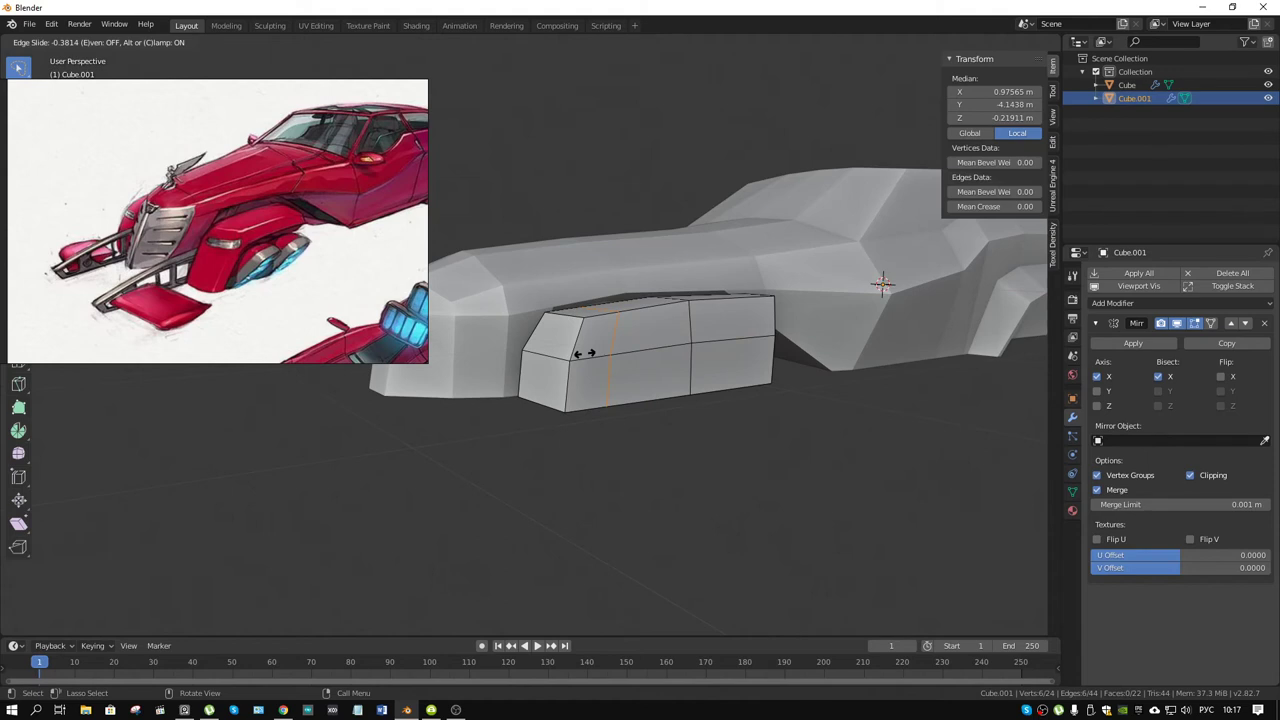
{"action": "left_click", "coordinate": [585, 353]}
{"action": "left_click", "coordinate": [654, 345]}
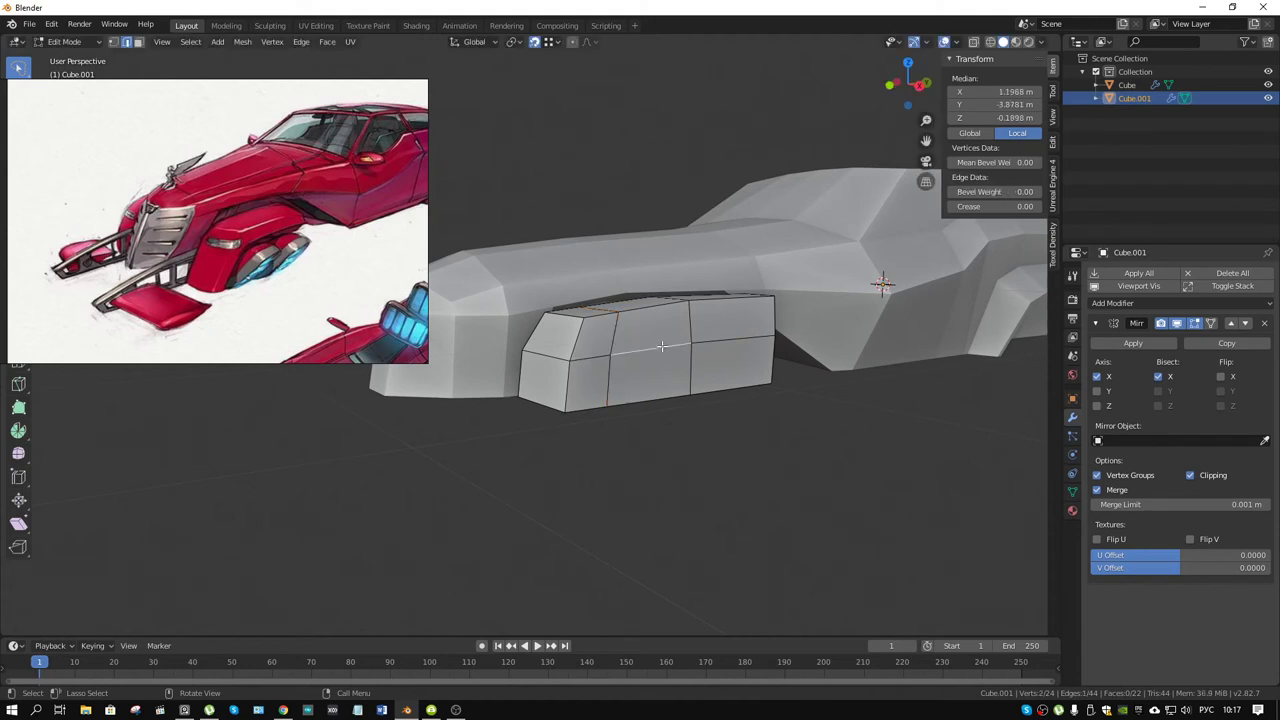
{"action": "left_click", "coordinate": [718, 343], "text": "shift"}
- Add a second loop cut and lift the horizontal edges between the cuts about 0.09 m in Z
{"action": "key", "text": "ctrl+r"}
{"action": "left_click", "coordinate": [665, 360]}
{"action": "left_click", "coordinate": [656, 350]}
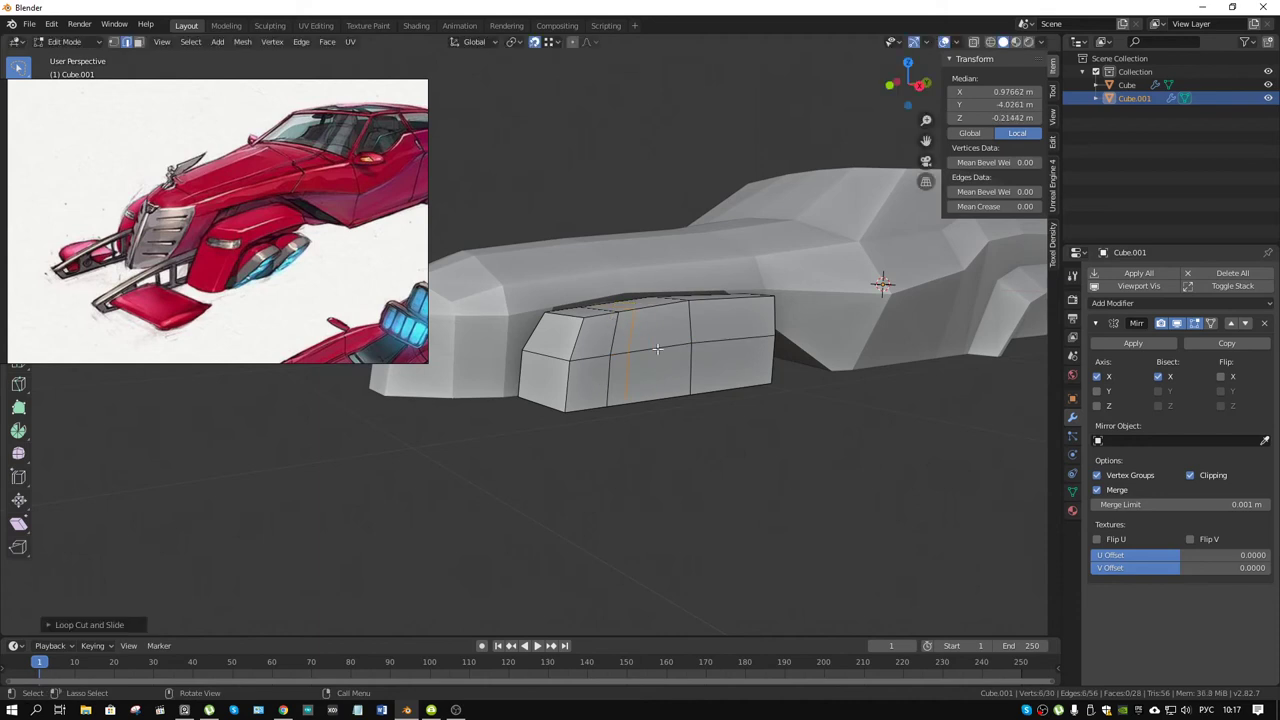
{"action": "left_click", "coordinate": [657, 348]}
{"action": "left_click", "coordinate": [730, 341], "text": "shift"}
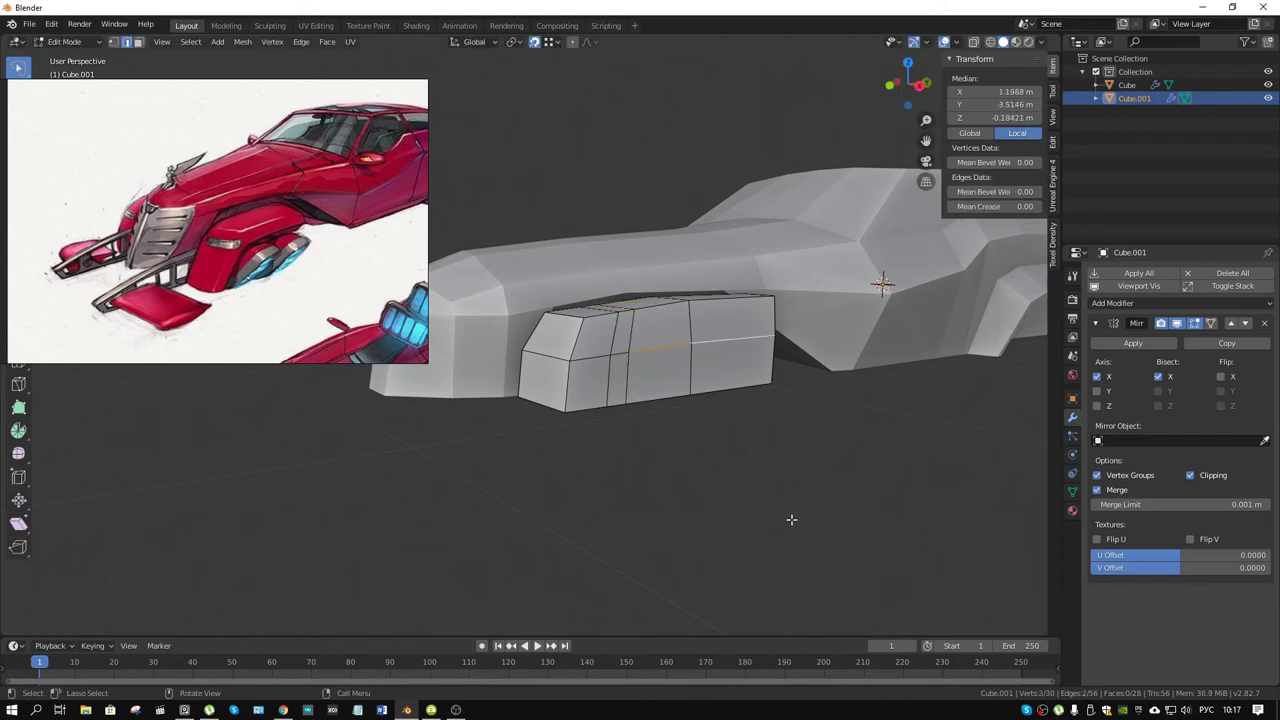
{"action": "key", "text": "g"}
{"action": "key", "text": "z"}
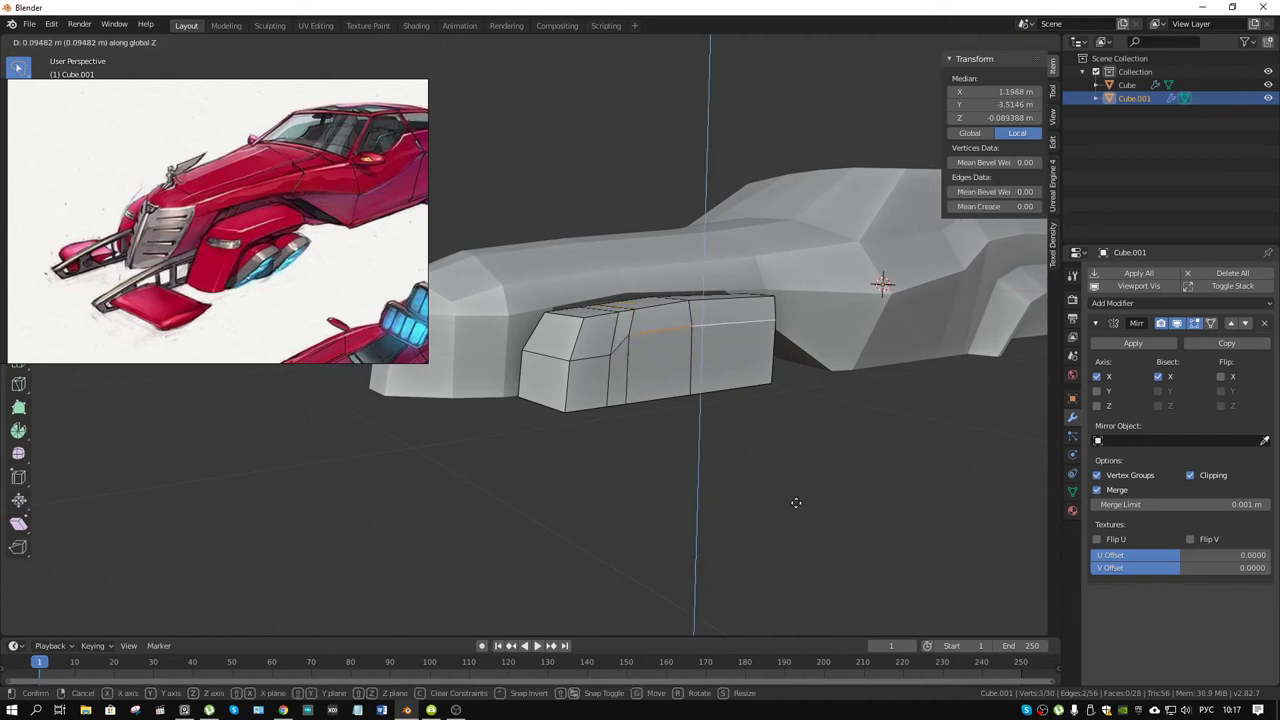
{"action": "left_click", "coordinate": [796, 503]}
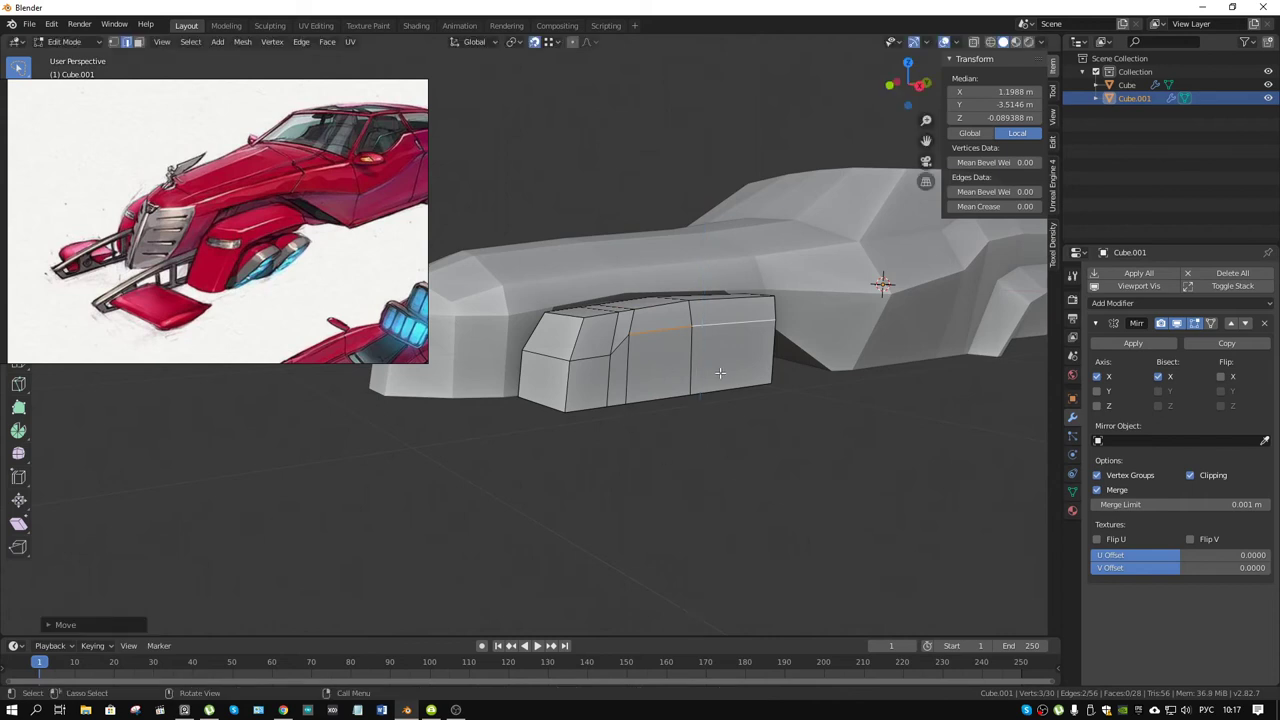
{"action": "middle_click_drag", "start_coordinate": [720, 373], "coordinate": [720, 376]}
- Dissolve the two rear side faces of the block into a single face
{"action": "key", "text": "alt+a"}
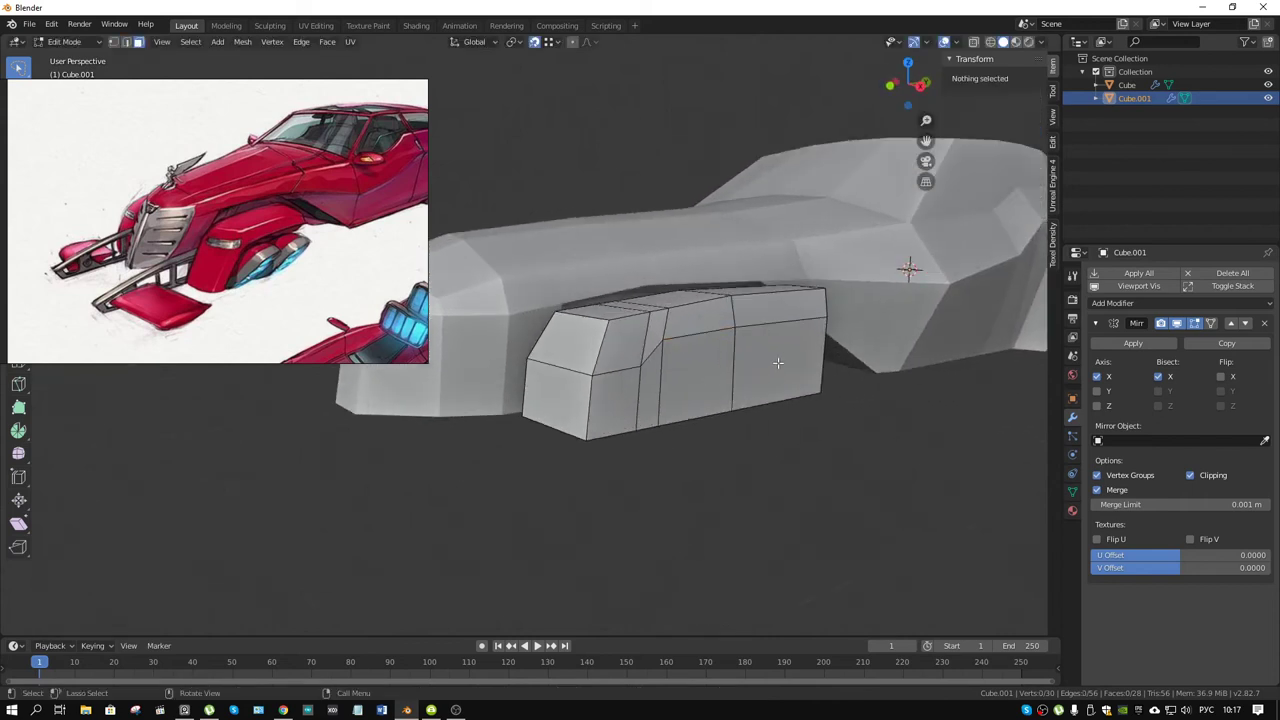
{"action": "left_click", "coordinate": [778, 363]}
{"action": "left_click", "coordinate": [676, 376], "text": "shift"}
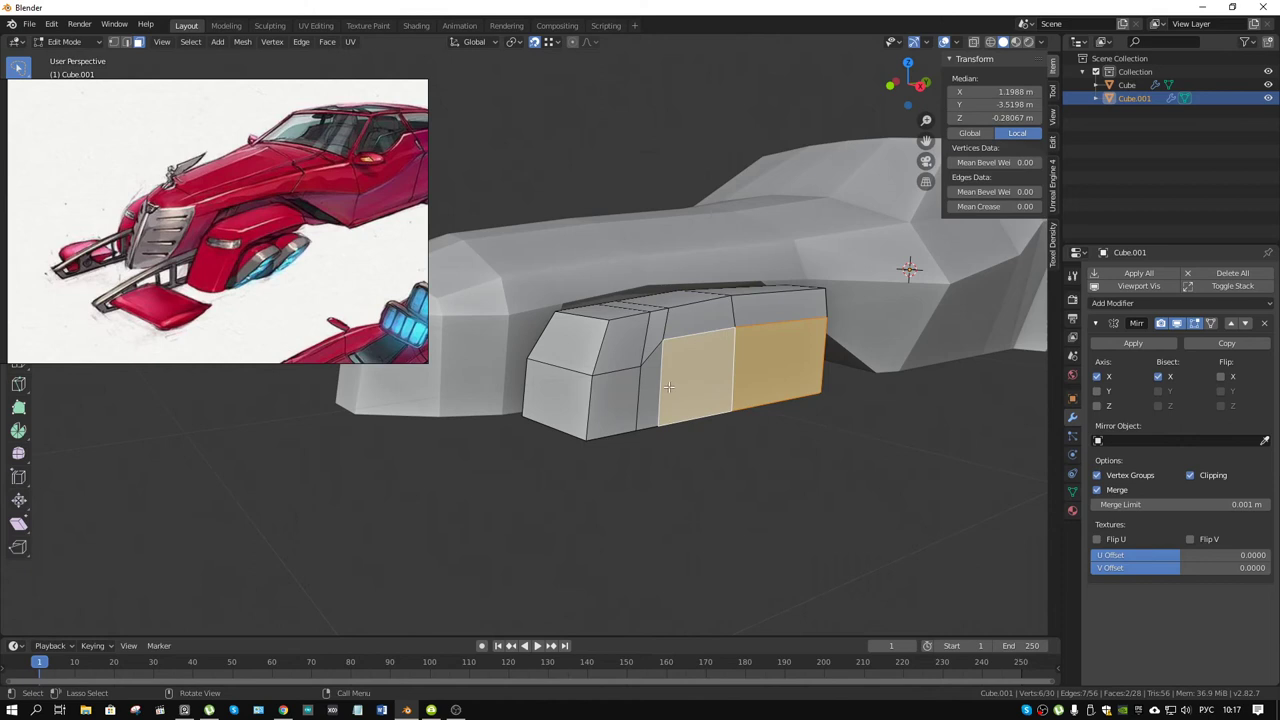
{"action": "key", "text": "ctrl+x"}
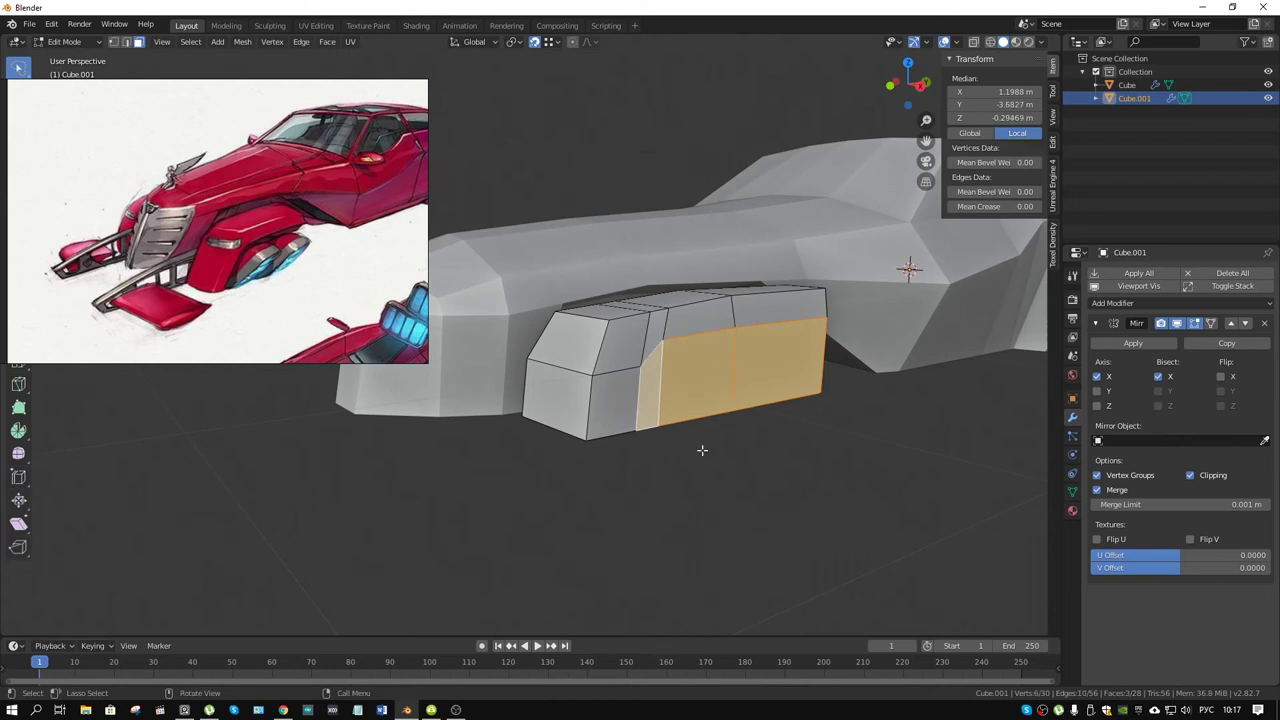
{"action": "middle_click_drag", "start_coordinate": [650, 397], "coordinate": [743, 437]}
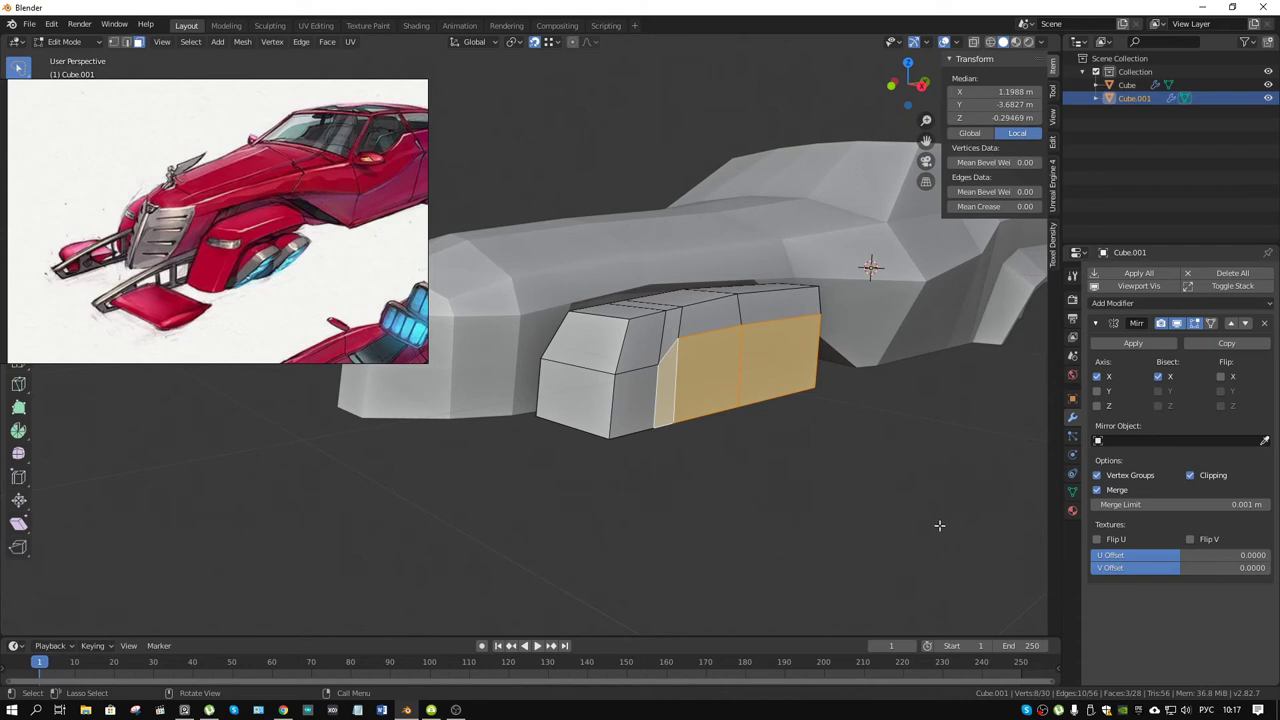
- Inset the merged face, extrude it about 0.17 m inward, and select the recess end and floor faces
{"action": "key", "text": "i"}
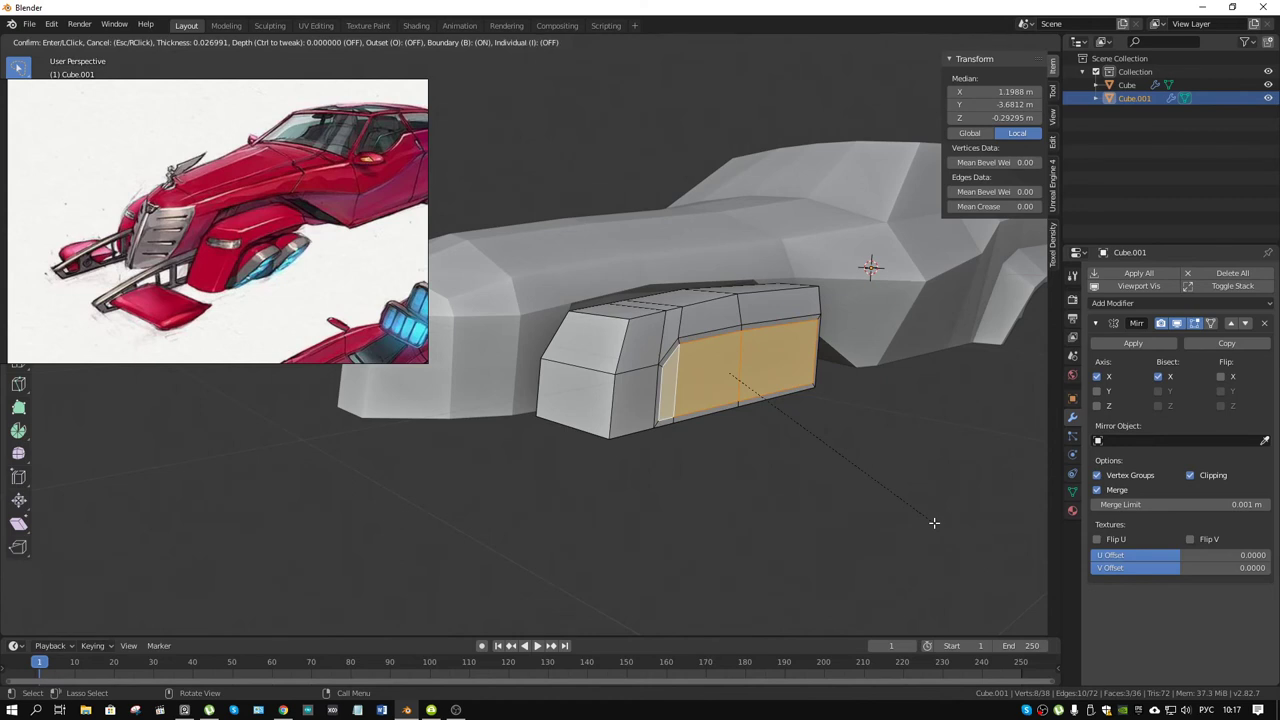
{"action": "left_click", "coordinate": [934, 522]}
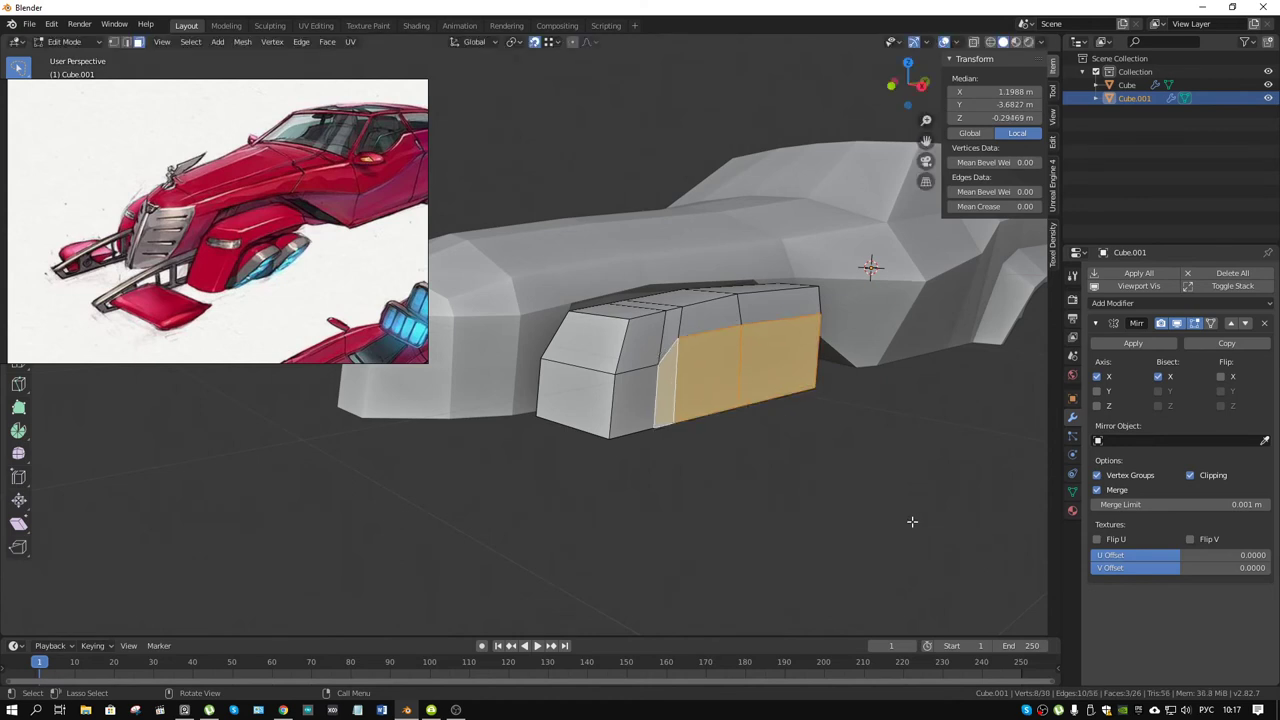
{"action": "key", "text": "e"}
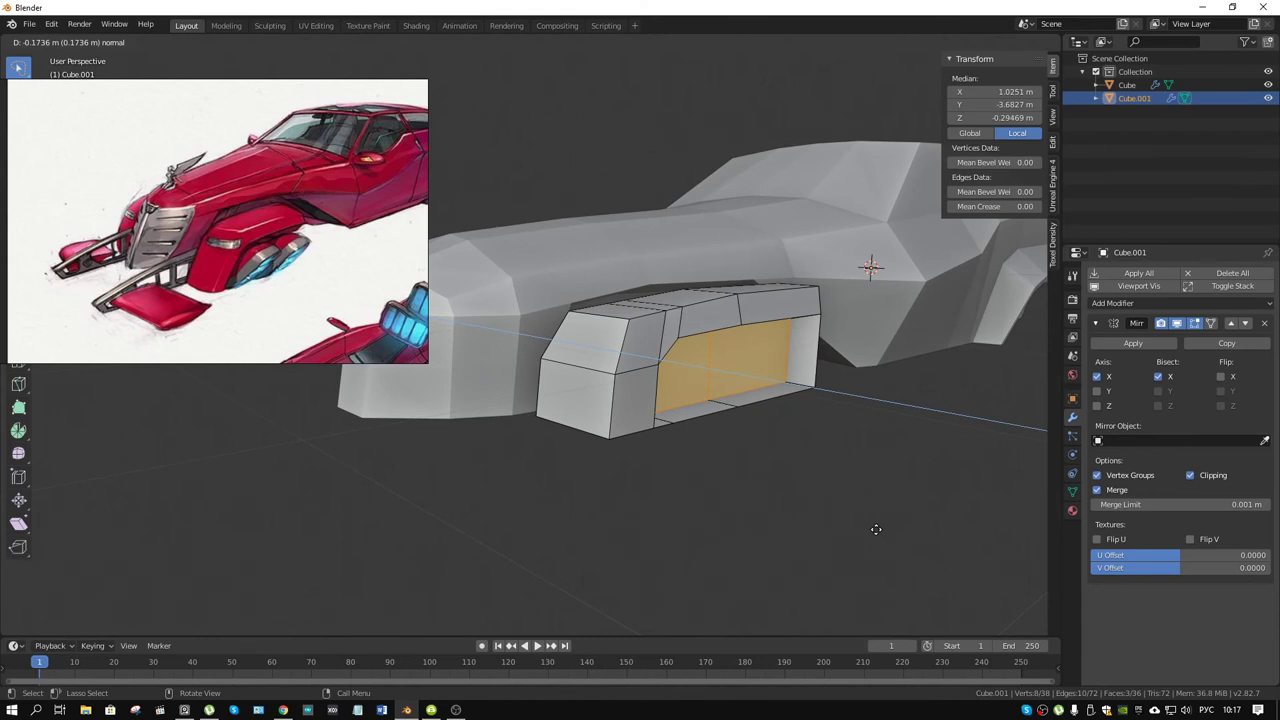
{"action": "left_click", "coordinate": [875, 529]}
{"action": "left_click", "coordinate": [800, 351]}
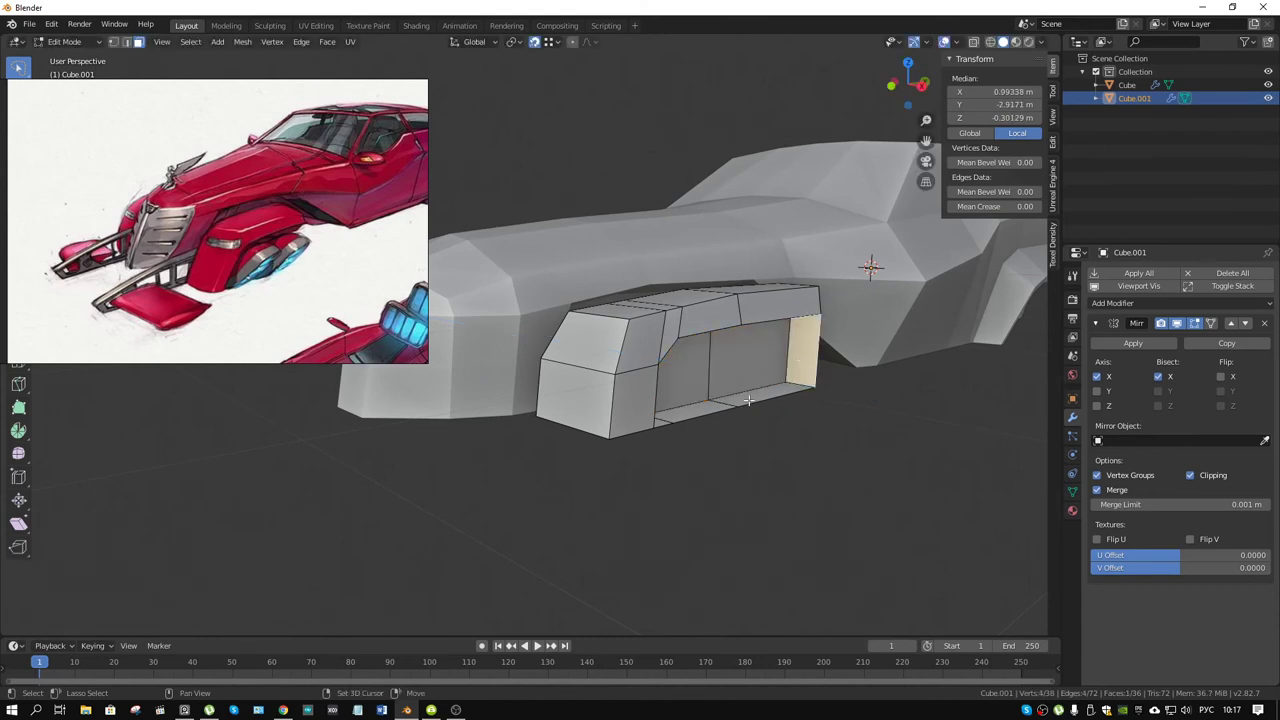
{"action": "left_click", "coordinate": [748, 400], "text": "shift"}
{"action": "left_click", "coordinate": [678, 418], "text": "shift"}
- Delete the selected recess faces, then three more faces at the block's end
{"action": "key", "text": "x"}
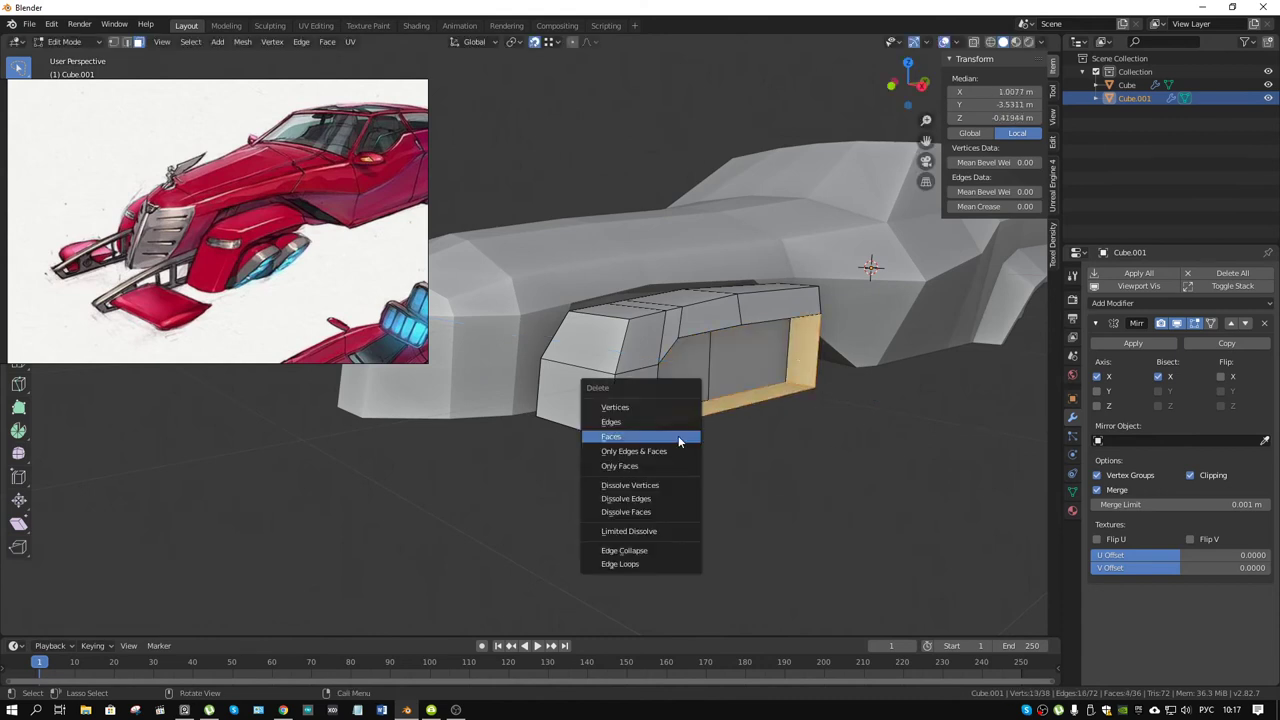
{"action": "left_click", "coordinate": [678, 435]}
{"action": "middle_click_drag", "start_coordinate": [678, 435], "coordinate": [813, 270]}
{"action": "left_click", "coordinate": [806, 243]}
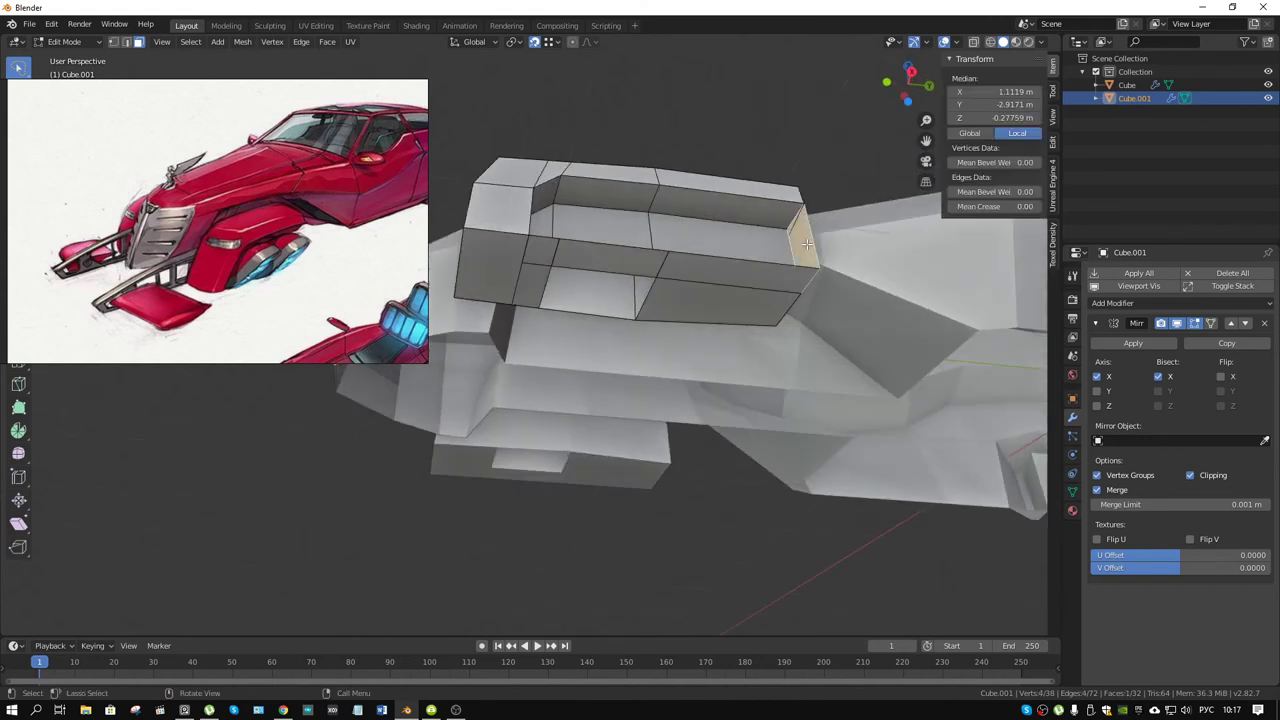
{"action": "left_click", "coordinate": [755, 273], "text": "shift"}
{"action": "left_click", "coordinate": [636, 268], "text": "shift"}
{"action": "mouse_move", "coordinate": [627, 270]}
{"action": "middle_mouse_down"}
{"action": "mouse_move", "coordinate": [754, 347]}
{"action": "mouse_move", "coordinate": [640, 340]}
{"action": "middle_mouse_up"}
{"action": "key", "text": "x"}
{"action": "left_click", "coordinate": [754, 347]}
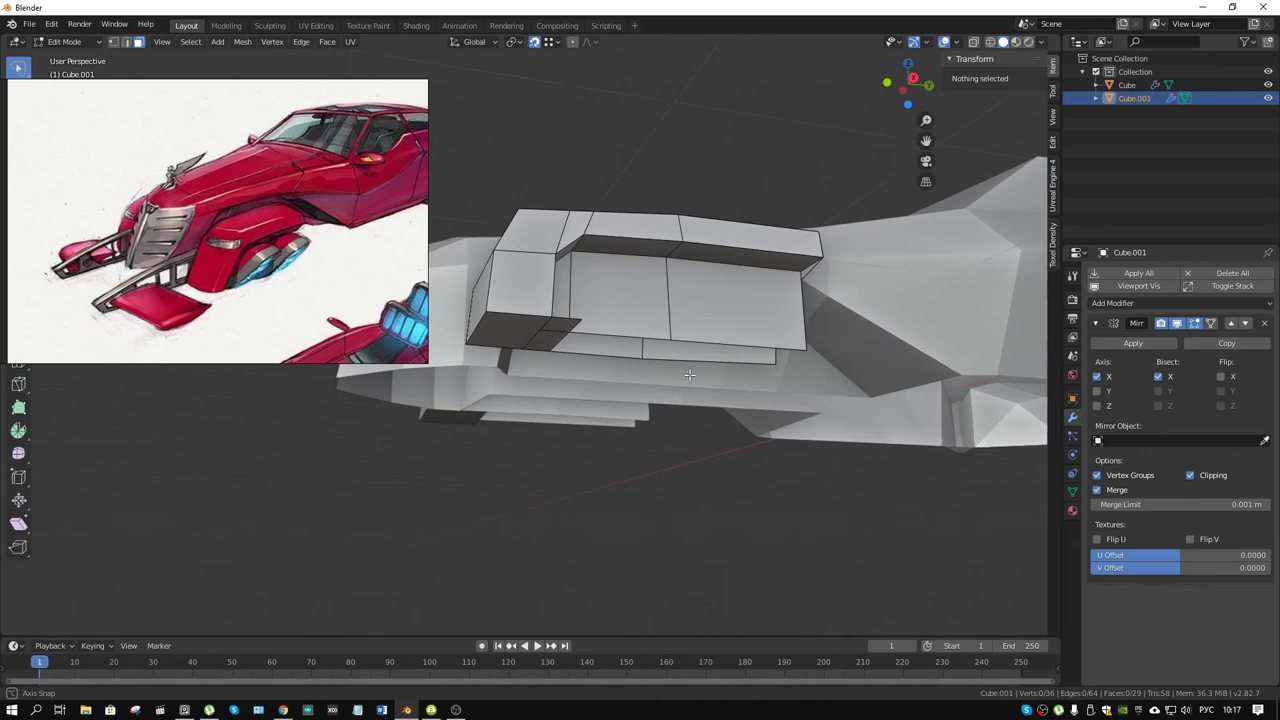
- Delete the remaining unwanted faces of the side-pod block one at a time
{"action": "left_click", "coordinate": [560, 333]}
{"action": "key", "text": "x"}
{"action": "left_click", "coordinate": [556, 339]}
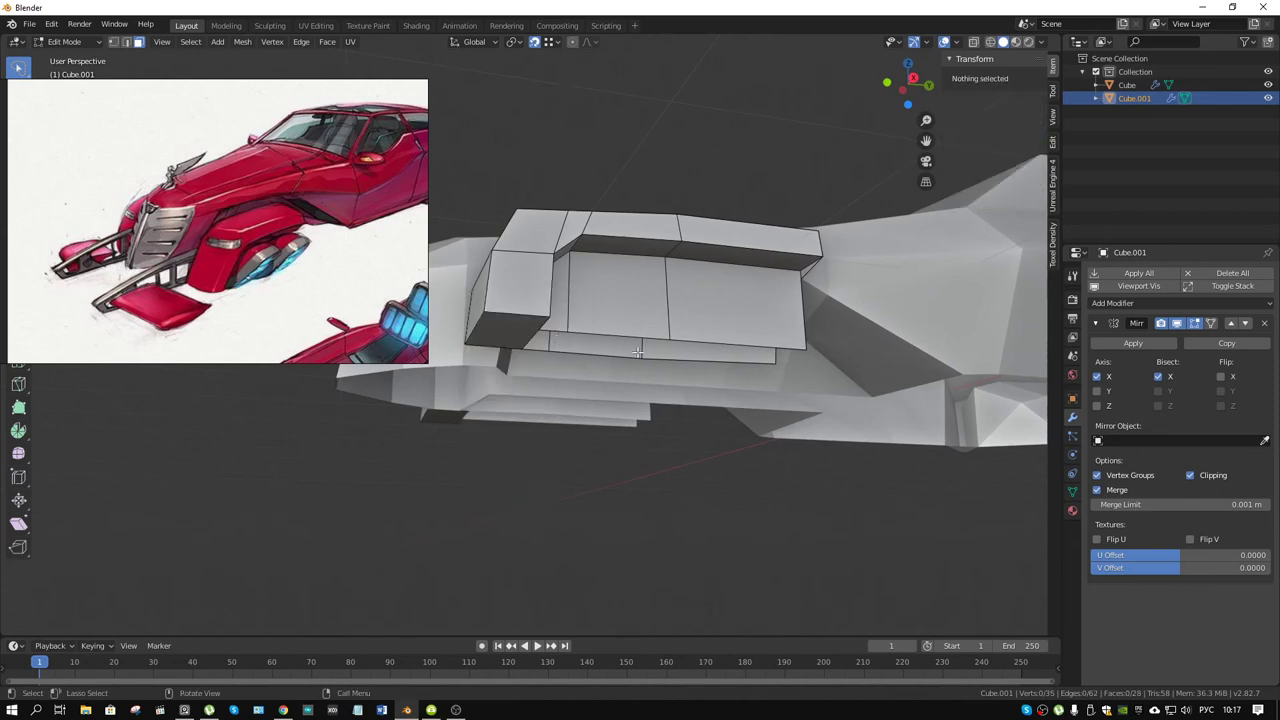
{"action": "middle_click_drag", "start_coordinate": [556, 339], "coordinate": [529, 222]}
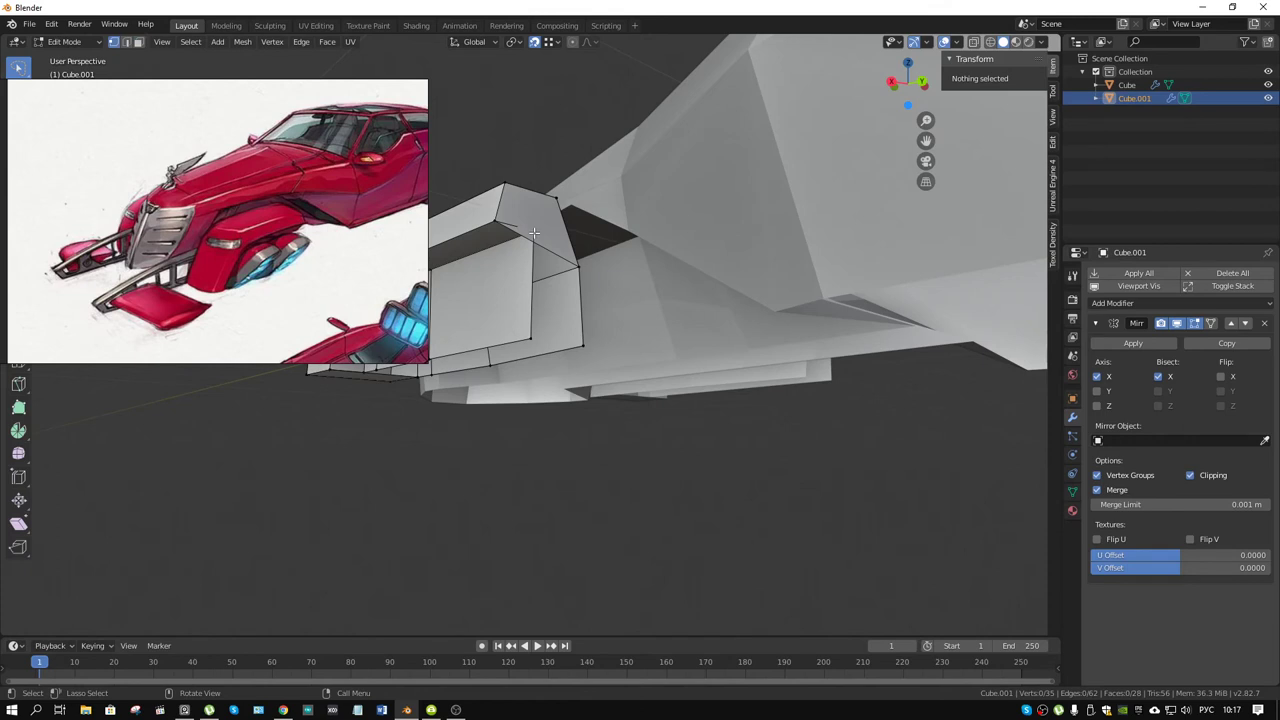
{"action": "key", "text": "3"}
{"action": "left_click", "coordinate": [553, 243]}
{"action": "key", "text": "x"}
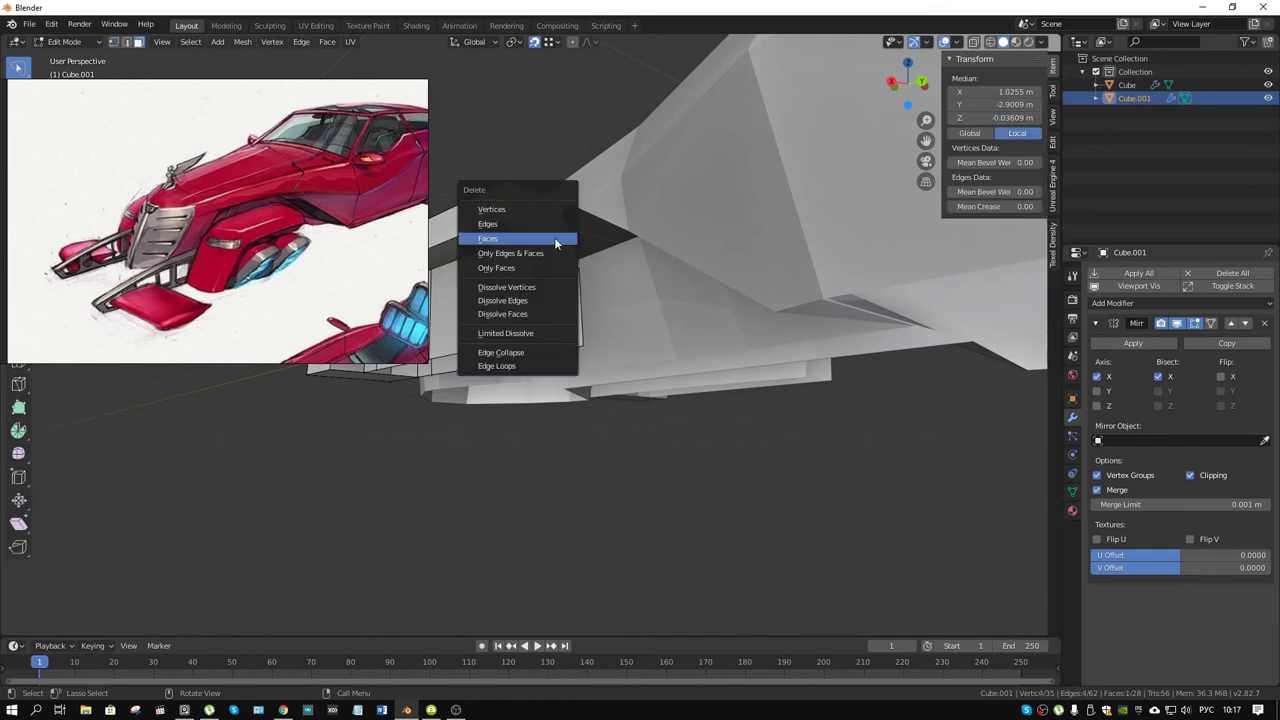
{"action": "left_click", "coordinate": [553, 240]}
{"action": "mouse_move", "coordinate": [553, 240]}
{"action": "middle_mouse_down"}
{"action": "mouse_move", "coordinate": [662, 260]}
{"action": "mouse_move", "coordinate": [634, 355]}
{"action": "mouse_move", "coordinate": [610, 322]}
{"action": "mouse_move", "coordinate": [533, 301]}
{"action": "mouse_move", "coordinate": [556, 288]}
{"action": "mouse_move", "coordinate": [560, 300]}
{"action": "middle_mouse_up"}
{"action": "left_click", "coordinate": [634, 332]}
{"action": "key", "text": "x"}
{"action": "left_click", "coordinate": [634, 333]}
- Scale the two recess side faces down to about 0.85
{"action": "left_click", "coordinate": [467, 252]}
{"action": "key", "text": "3"}
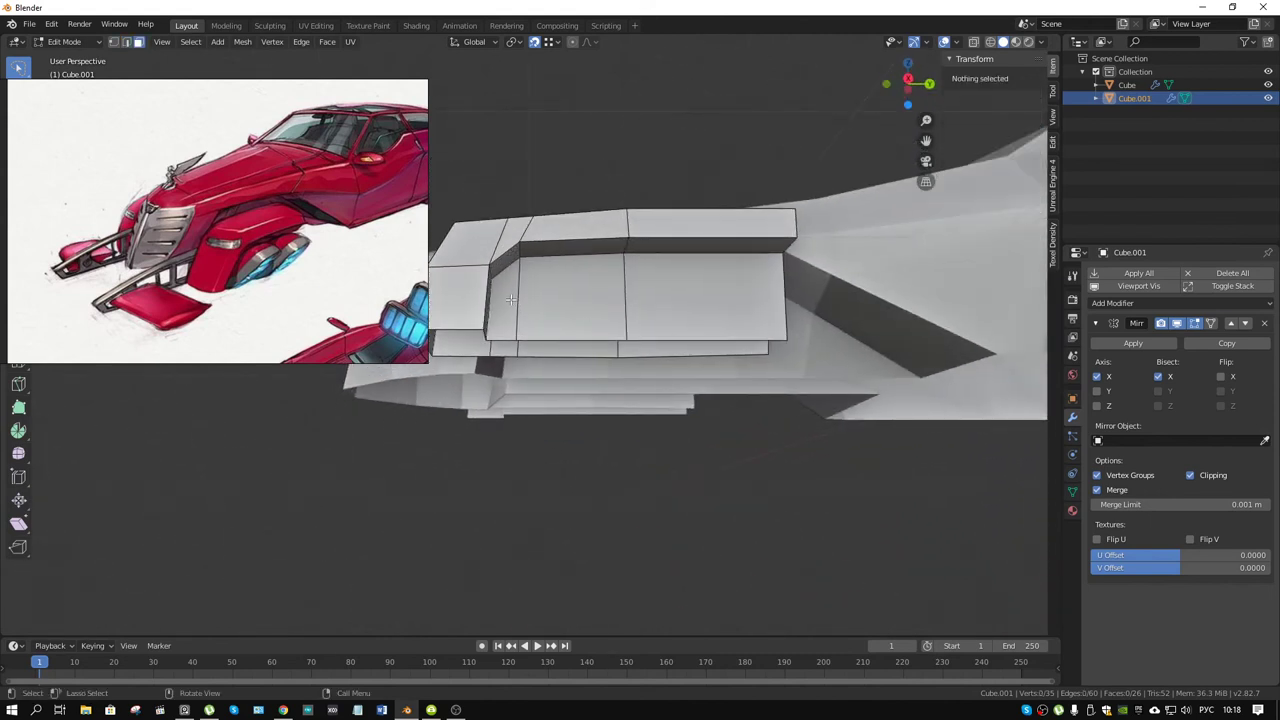
{"action": "left_click", "coordinate": [529, 310]}
{"action": "left_click", "coordinate": [700, 300], "text": "shift"}
{"action": "key", "text": "s"}
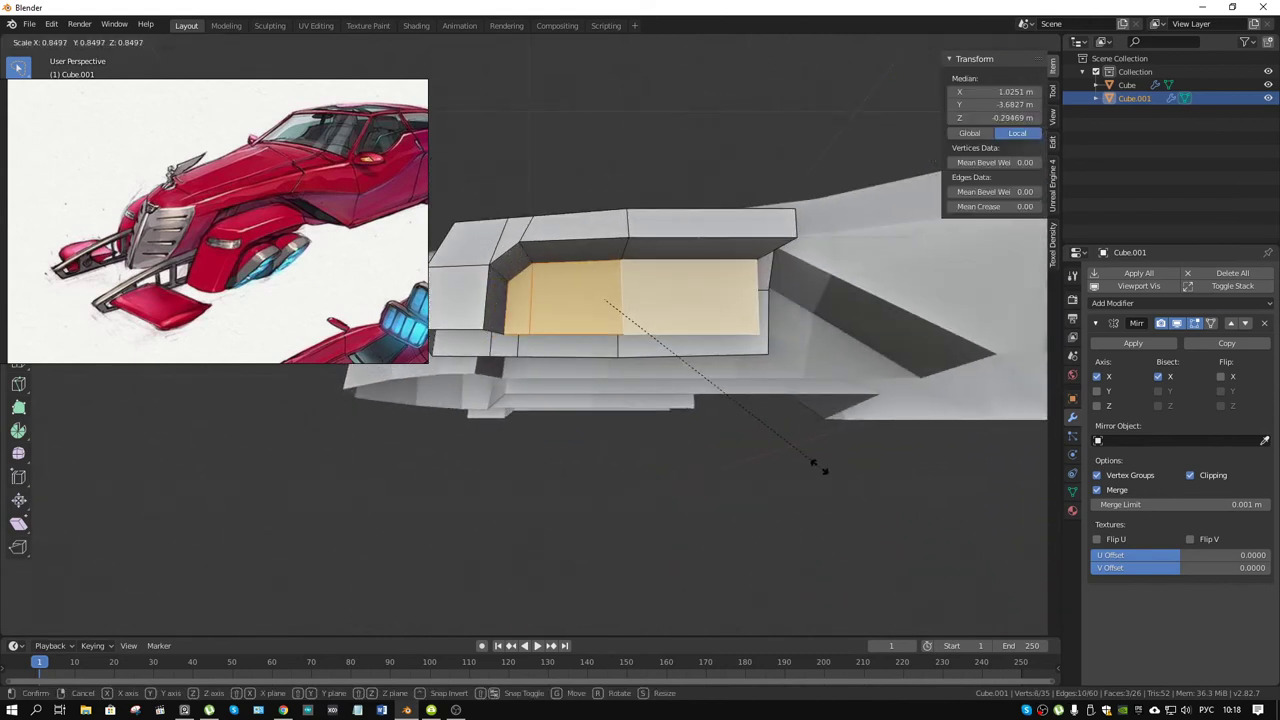
{"action": "left_click", "coordinate": [820, 466]}
- Push the two scaled faces inward along X to form the recessed step
{"action": "mouse_move", "coordinate": [798, 460]}
{"action": "middle_mouse_down"}
{"action": "mouse_move", "coordinate": [696, 377]}
{"action": "mouse_move", "coordinate": [750, 356]}
{"action": "mouse_move", "coordinate": [757, 400]}
{"action": "mouse_move", "coordinate": [751, 386]}
{"action": "mouse_move", "coordinate": [677, 390]}
{"action": "middle_mouse_up"}
{"action": "key", "text": "g"}
{"action": "key", "text": "x"}
{"action": "left_click", "coordinate": [753, 353]}
{"action": "key", "text": "2"}
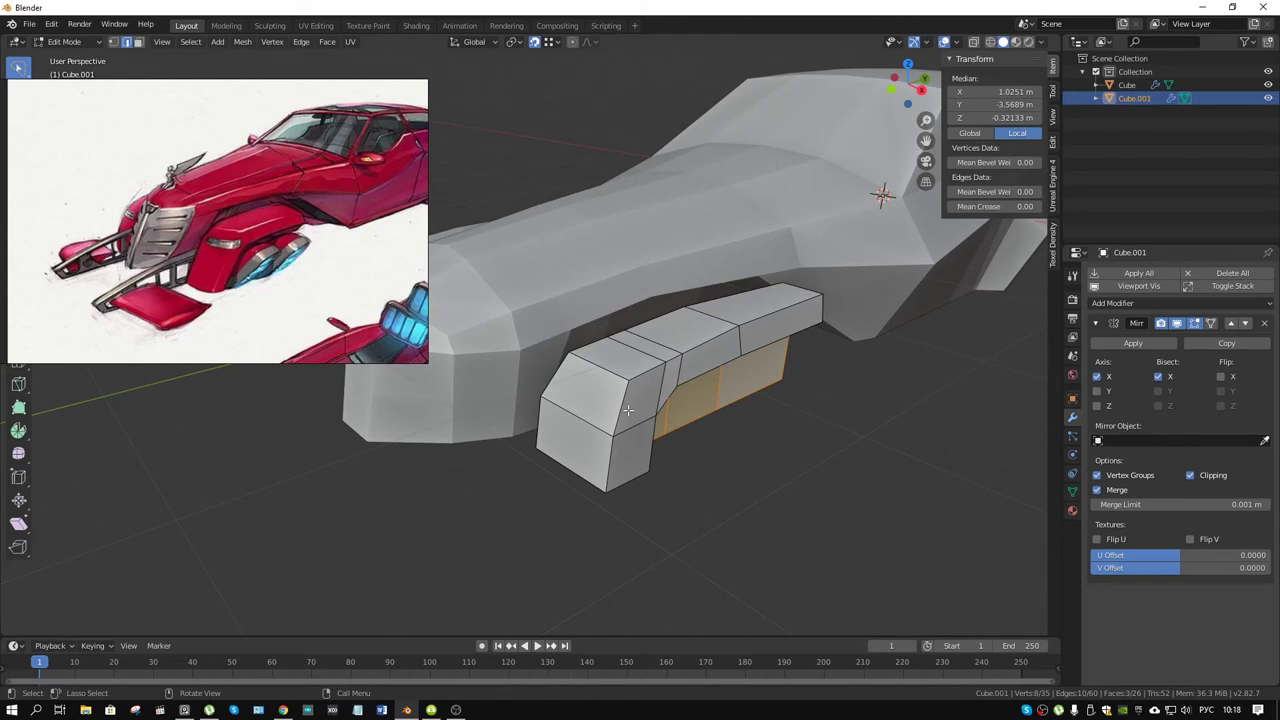
- Add a loop cut across the block's front and bevel it into two edge loops
{"action": "key", "text": "ctrl+r"}
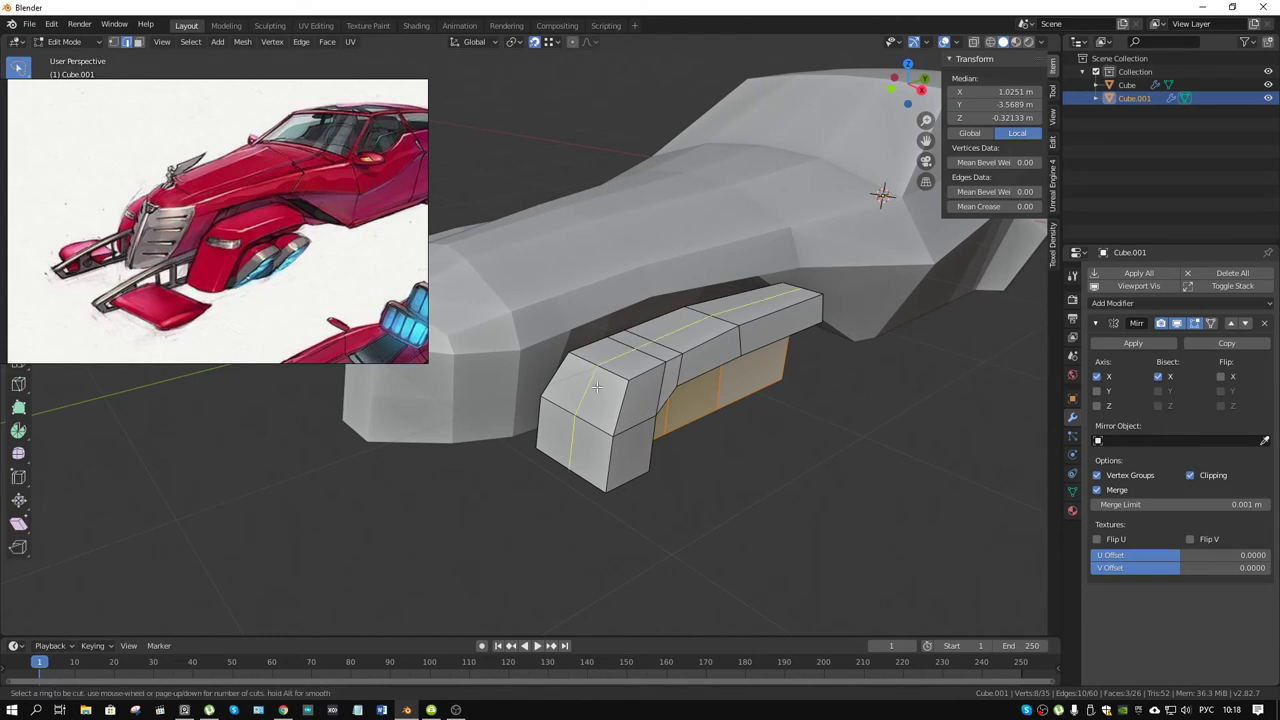
{"action": "left_click", "coordinate": [596, 387]}
{"action": "left_click", "coordinate": [596, 387]}
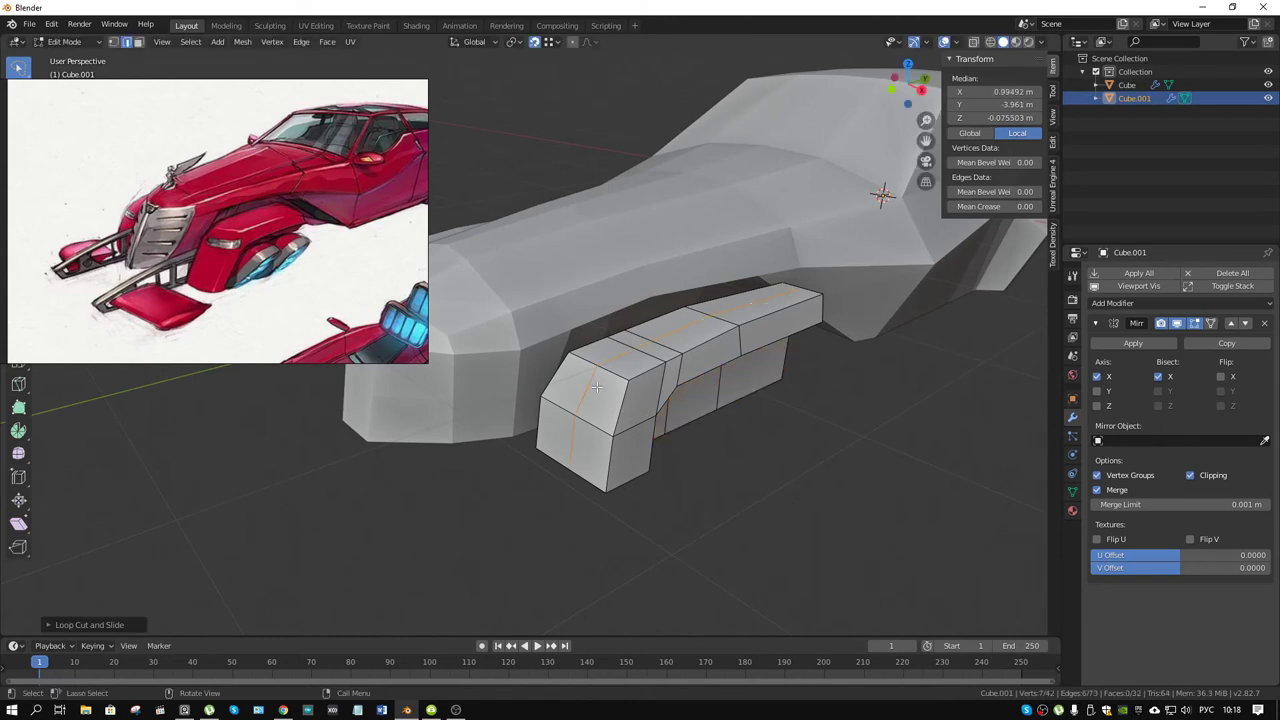
{"action": "key", "text": "ctrl+b"}
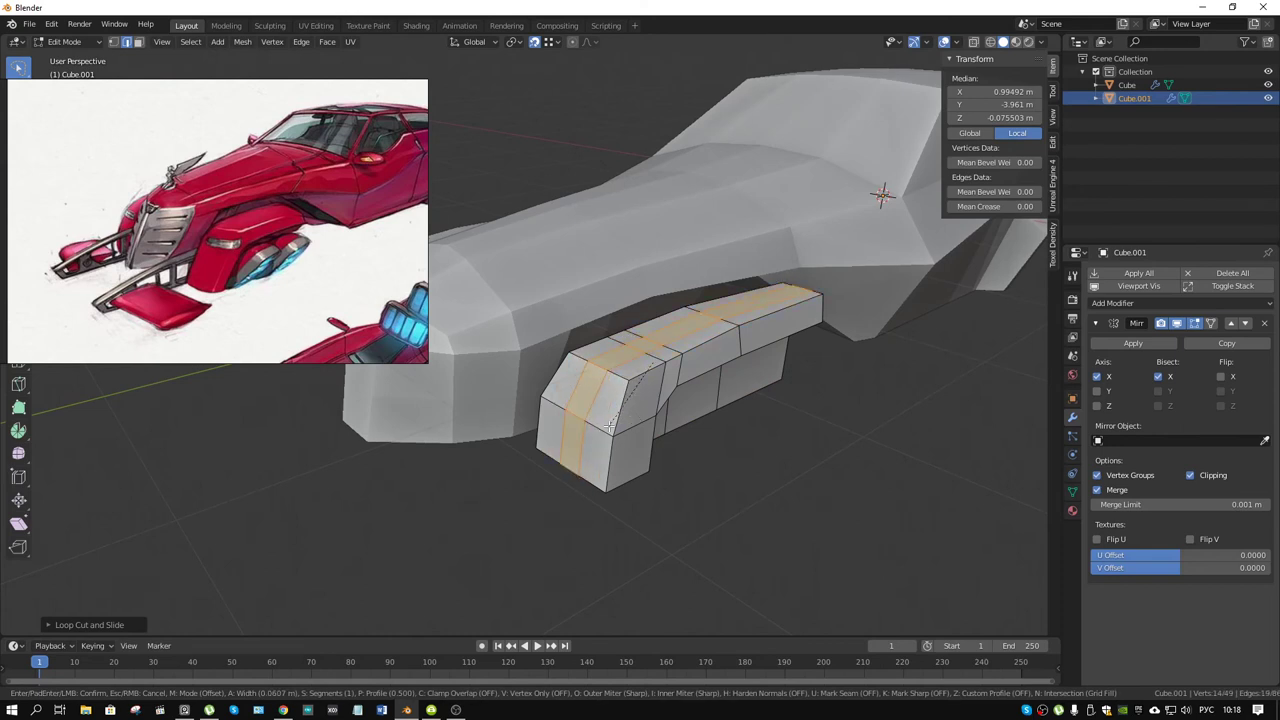
{"action": "left_click", "coordinate": [609, 426]}
- Scale the front-end vertices and shift them along X
{"action": "left_click", "coordinate": [562, 428]}
{"action": "left_click", "coordinate": [594, 403], "text": "shift"}
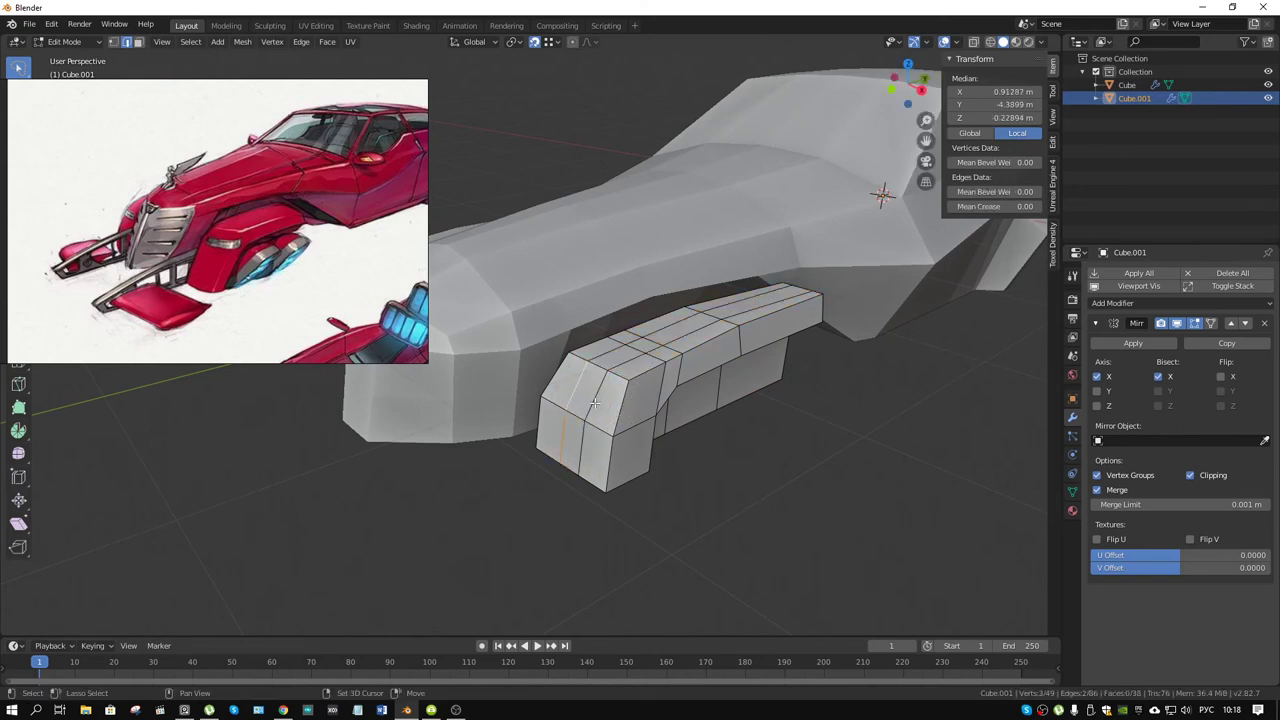
{"action": "left_click", "coordinate": [590, 430], "text": "alt+shift"}
{"action": "key", "text": "s"}
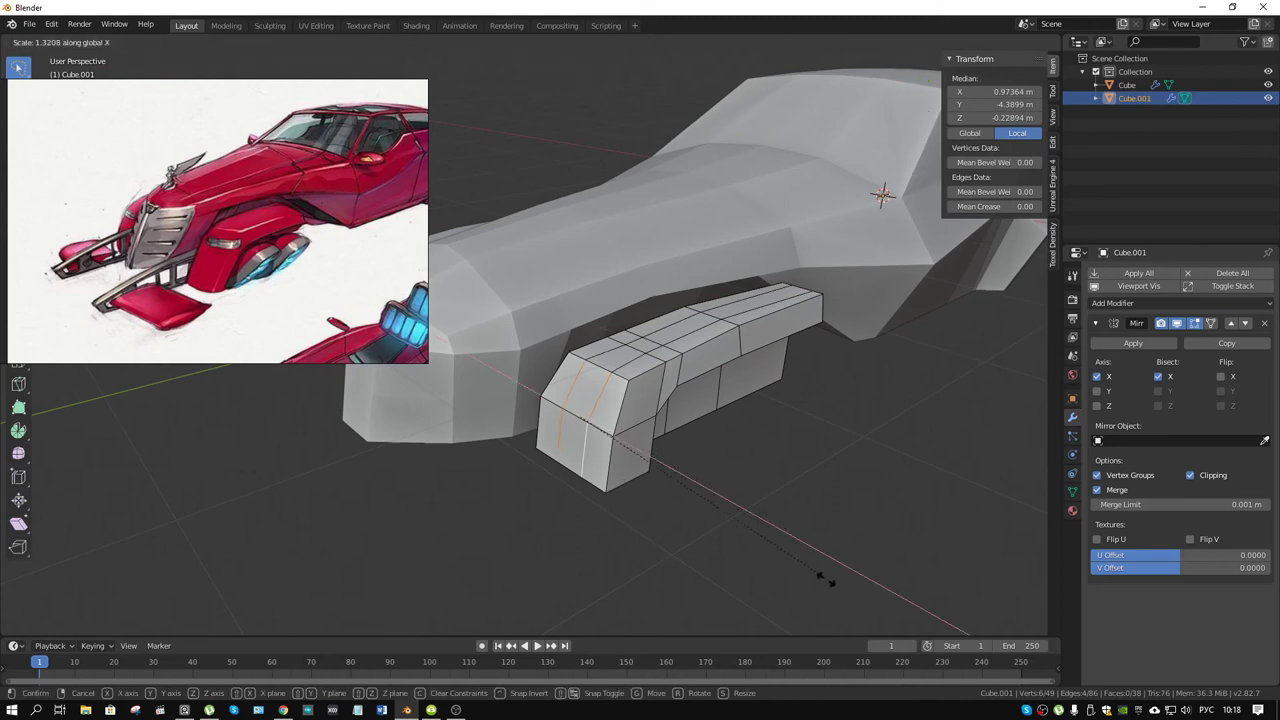
{"action": "left_click", "coordinate": [852, 621]}
{"action": "middle_click_drag", "start_coordinate": [852, 621], "coordinate": [751, 503]}
{"action": "key", "text": "g"}
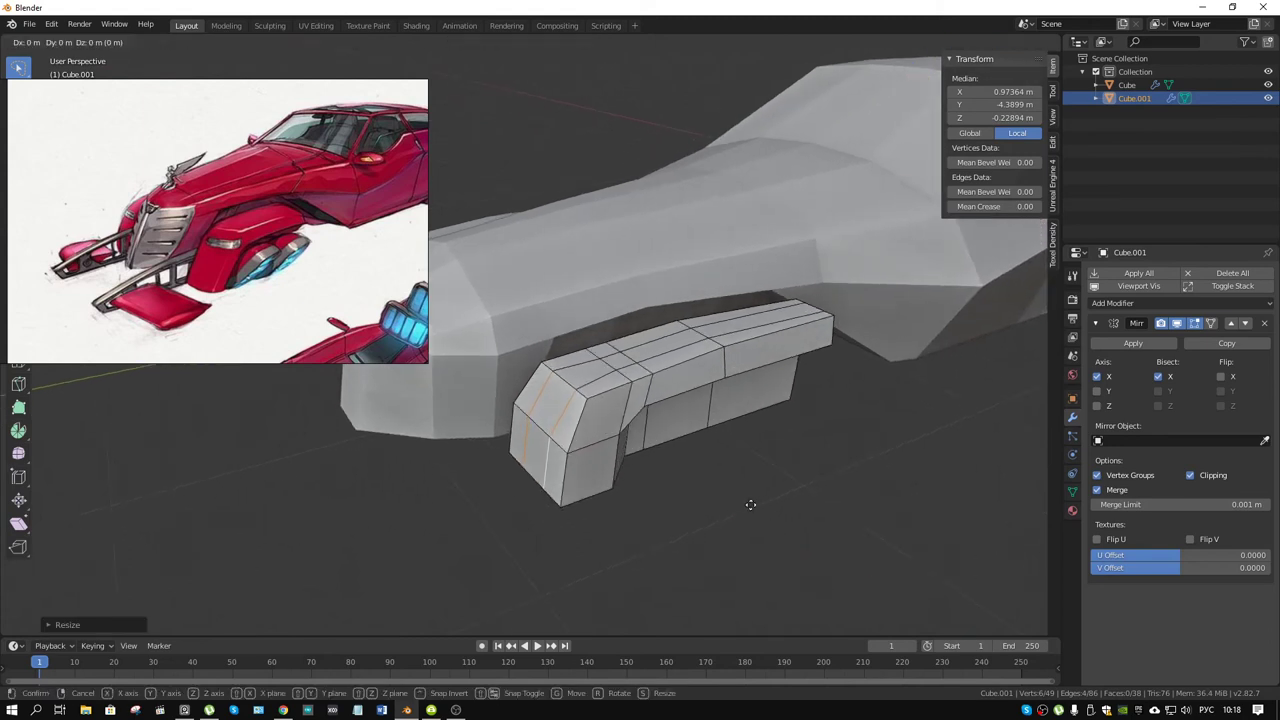
{"action": "key", "text": "x"}
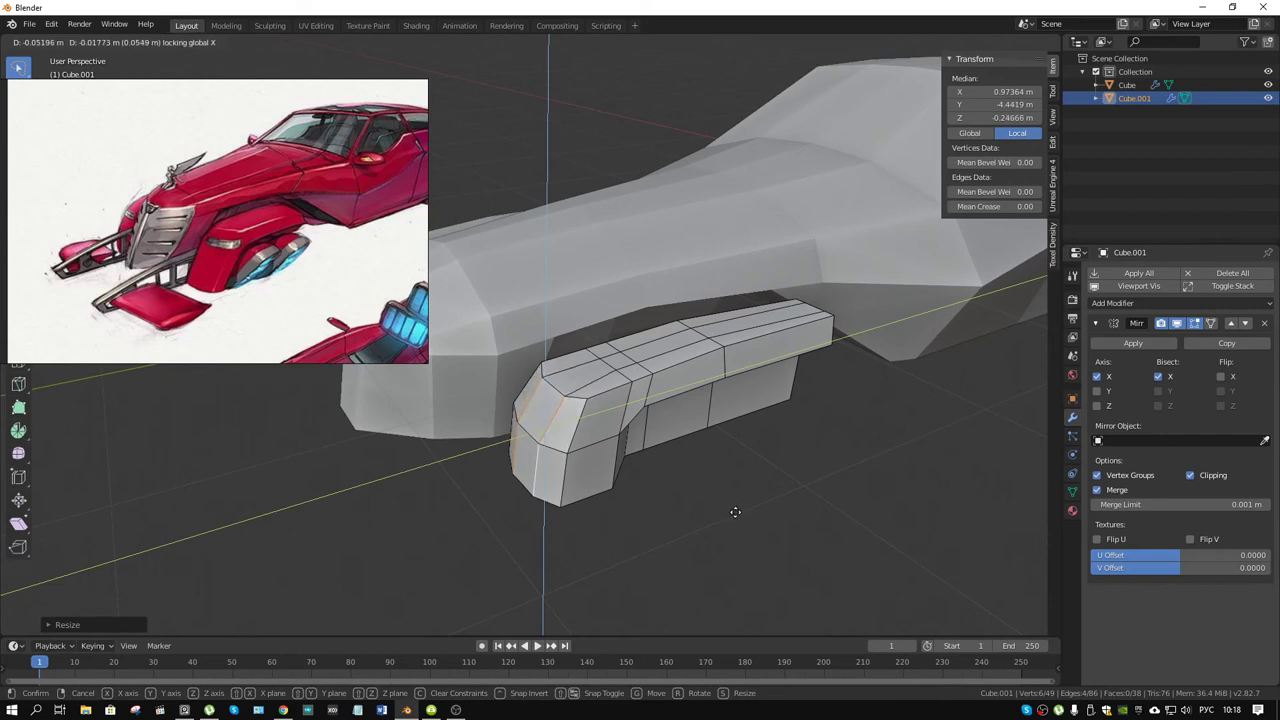
{"action": "left_click", "coordinate": [733, 512]}
- Undo the last change, then shift front vertices and edges along X to reshape the nose
{"action": "middle_click_drag", "start_coordinate": [680, 466], "coordinate": [769, 457]}
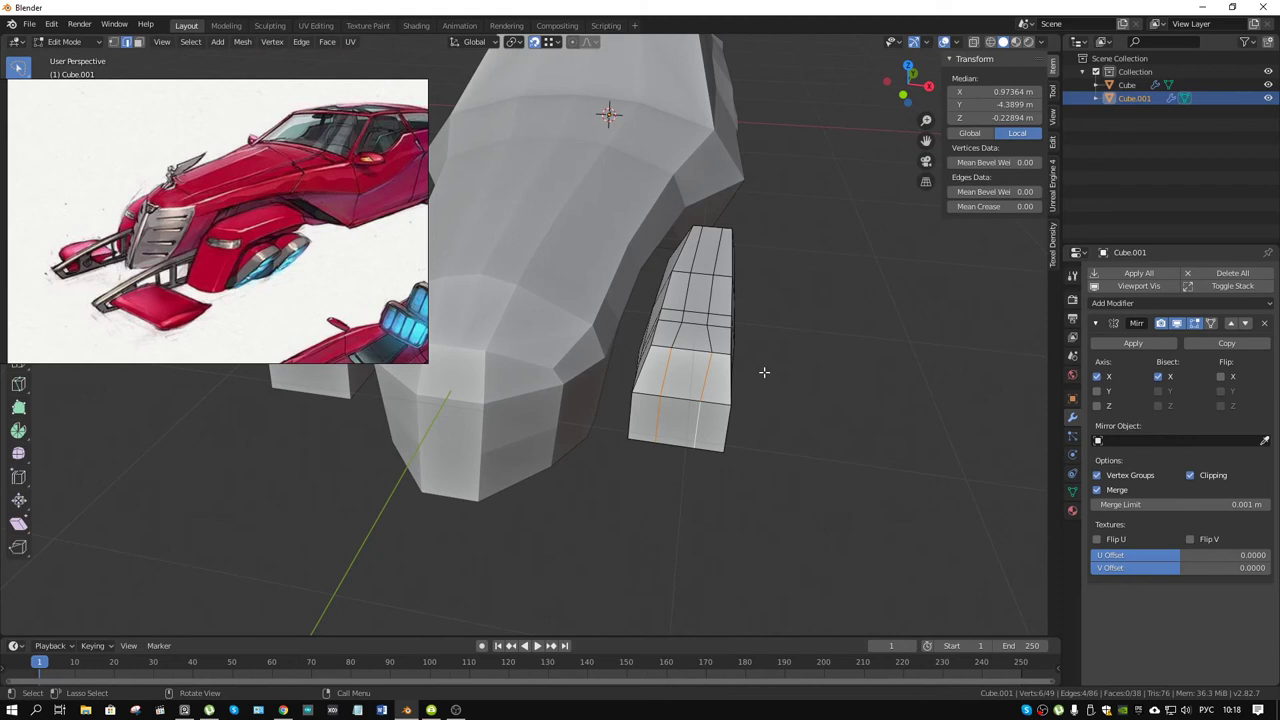
{"action": "key", "text": "ctrl+z"}
{"action": "key", "text": "ctrl+z"}
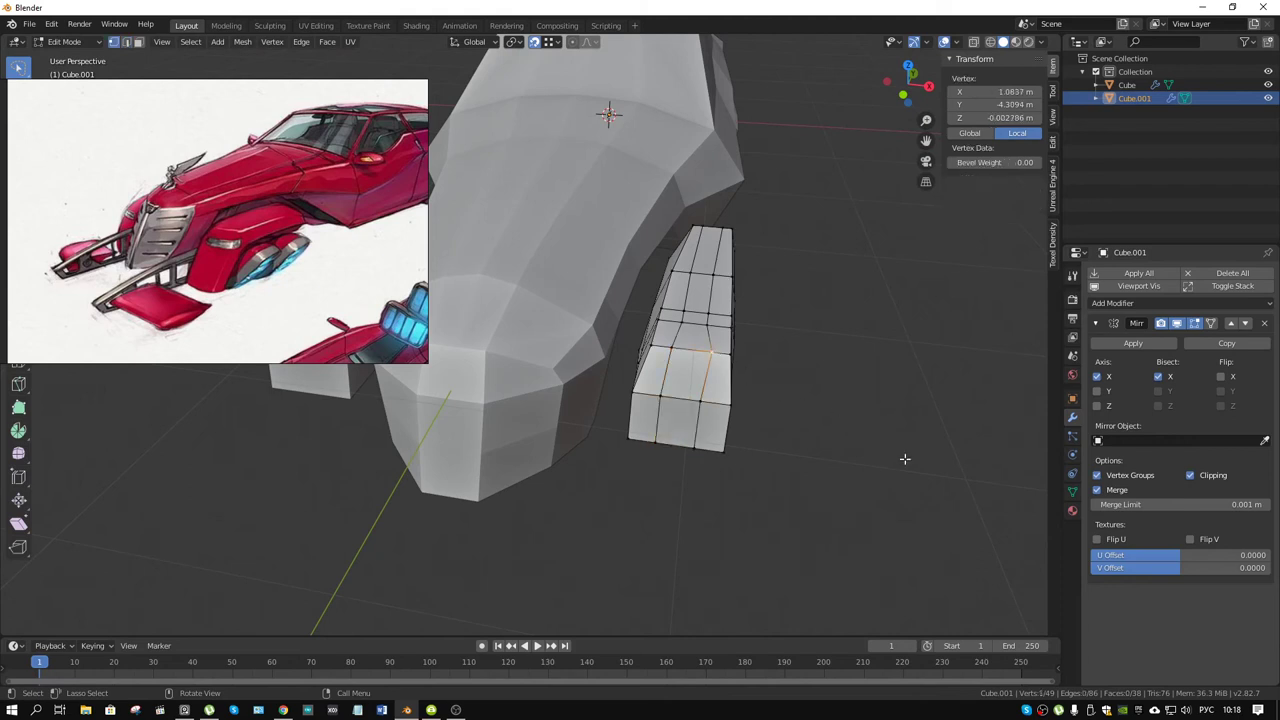
{"action": "key", "text": "g"}
{"action": "key", "text": "x"}
{"action": "left_click", "coordinate": [896, 460]}
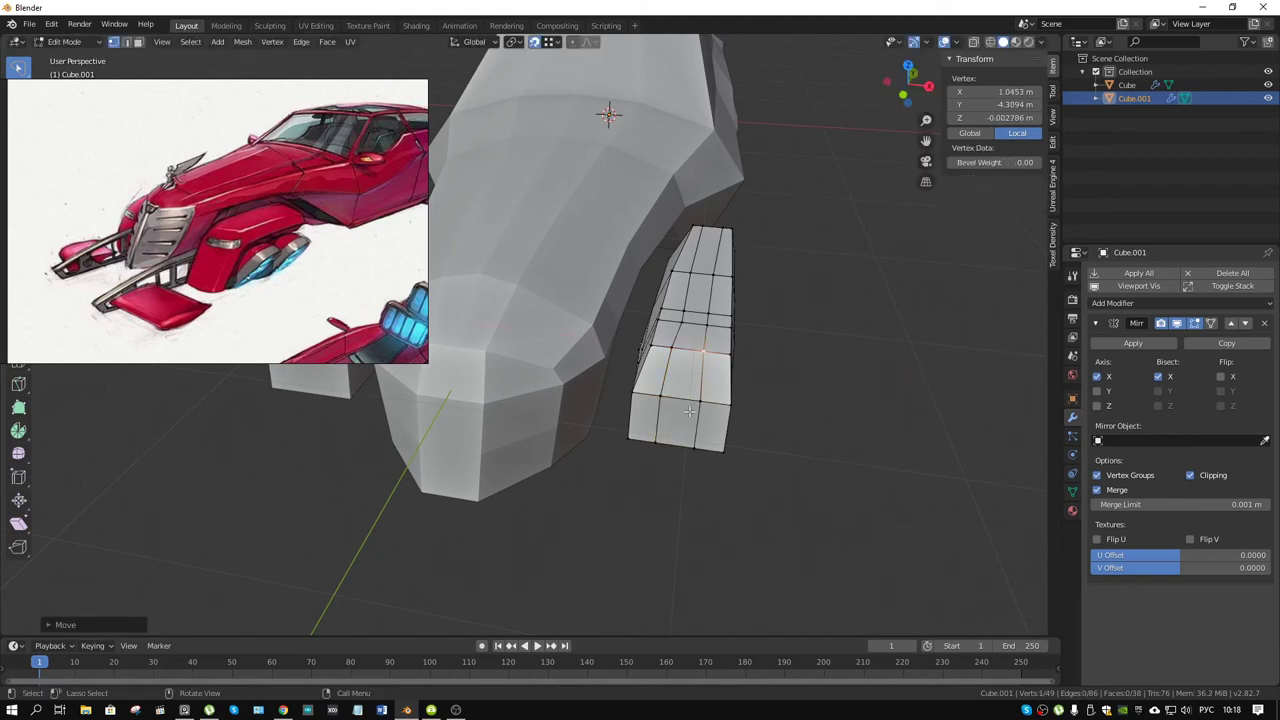
{"action": "left_click", "coordinate": [672, 347]}
{"action": "left_click", "coordinate": [660, 398], "text": "shift"}
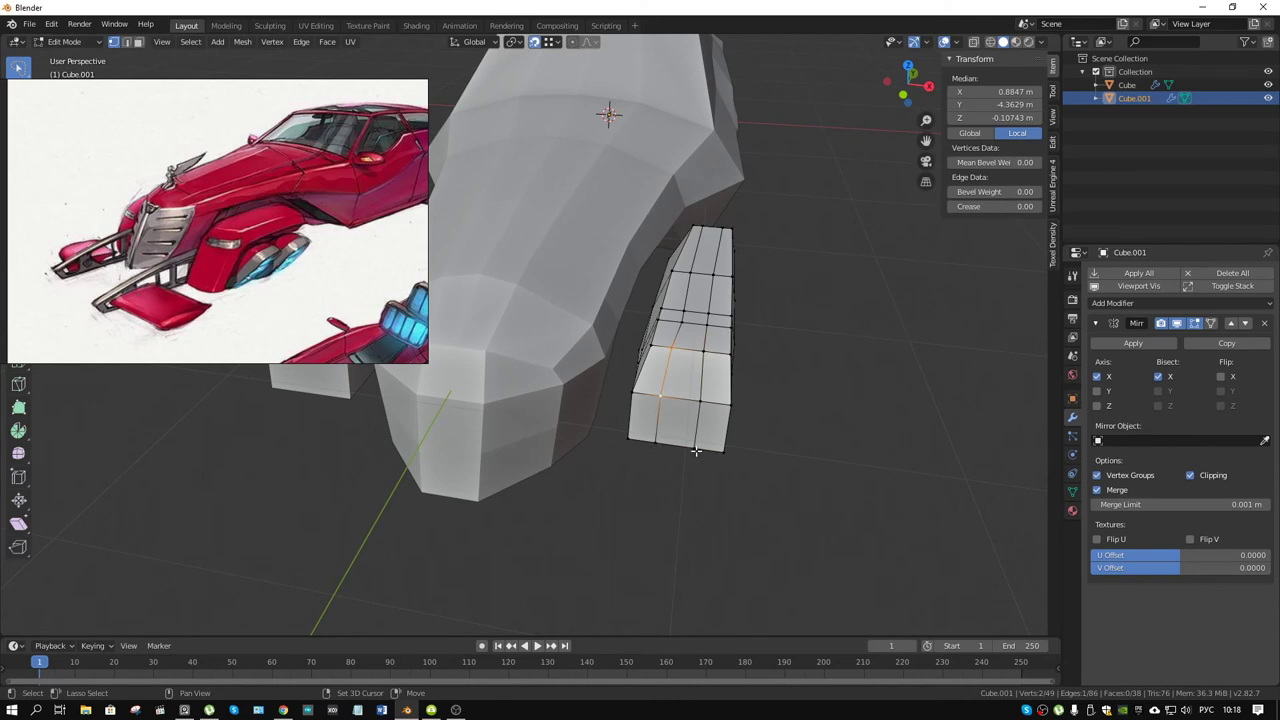
{"action": "left_click", "coordinate": [652, 437], "text": "shift"}
{"action": "key", "text": "g"}
{"action": "key", "text": "x"}
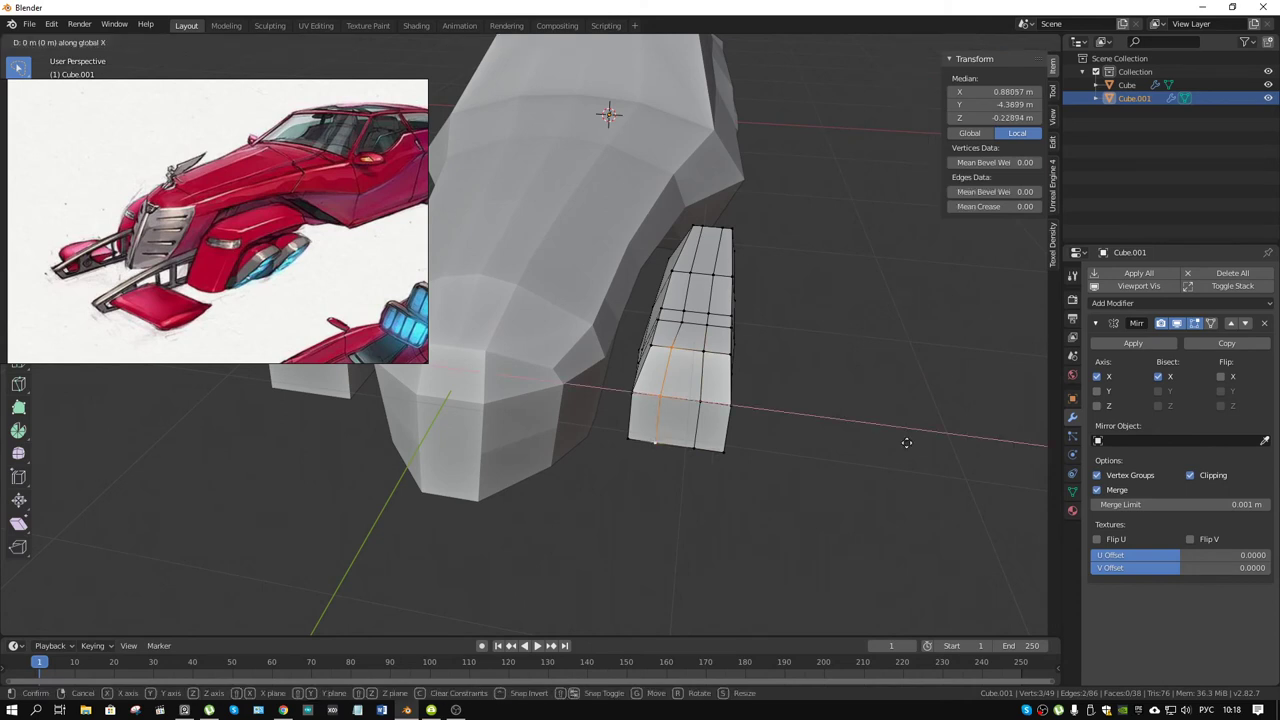
{"action": "left_click", "coordinate": [910, 443]}
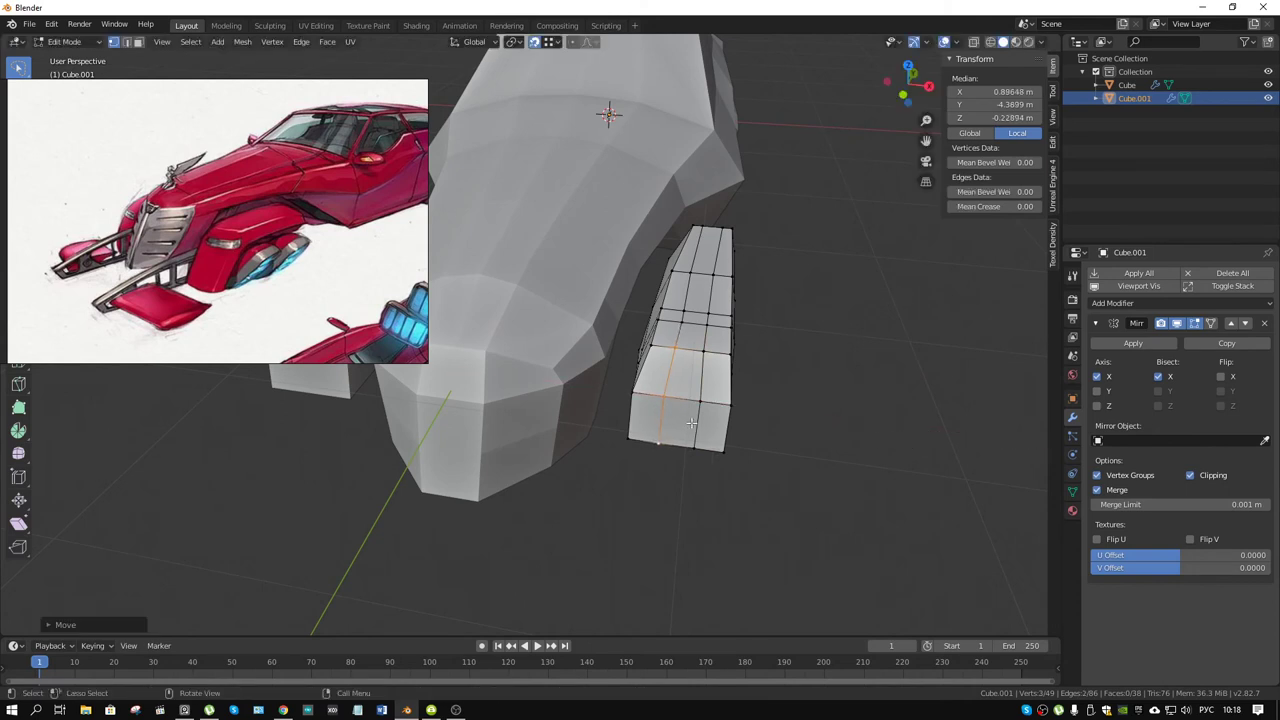
- Move the two vertical edge loops off the X axis, then slide them along Y
{"action": "key", "text": "2"}
{"action": "left_click", "coordinate": [701, 388], "text": "alt"}
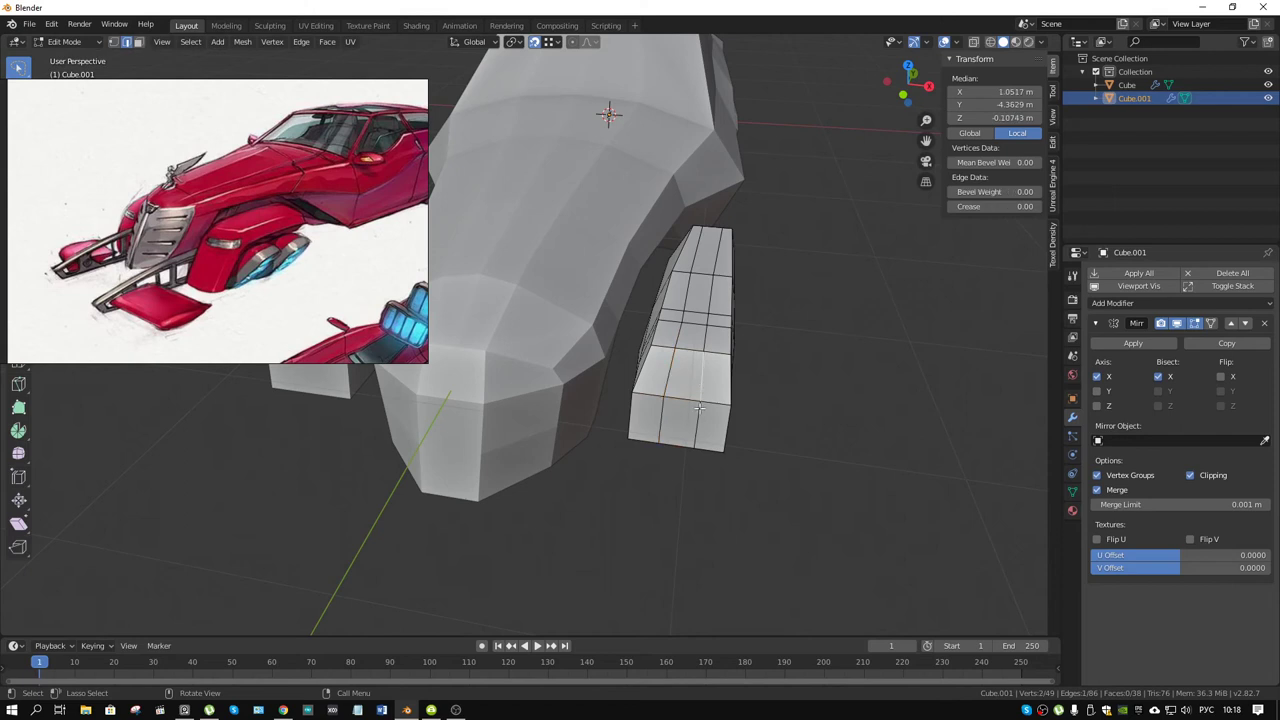
{"action": "left_click", "coordinate": [668, 380], "text": "alt+shift"}
{"action": "key", "text": "g"}
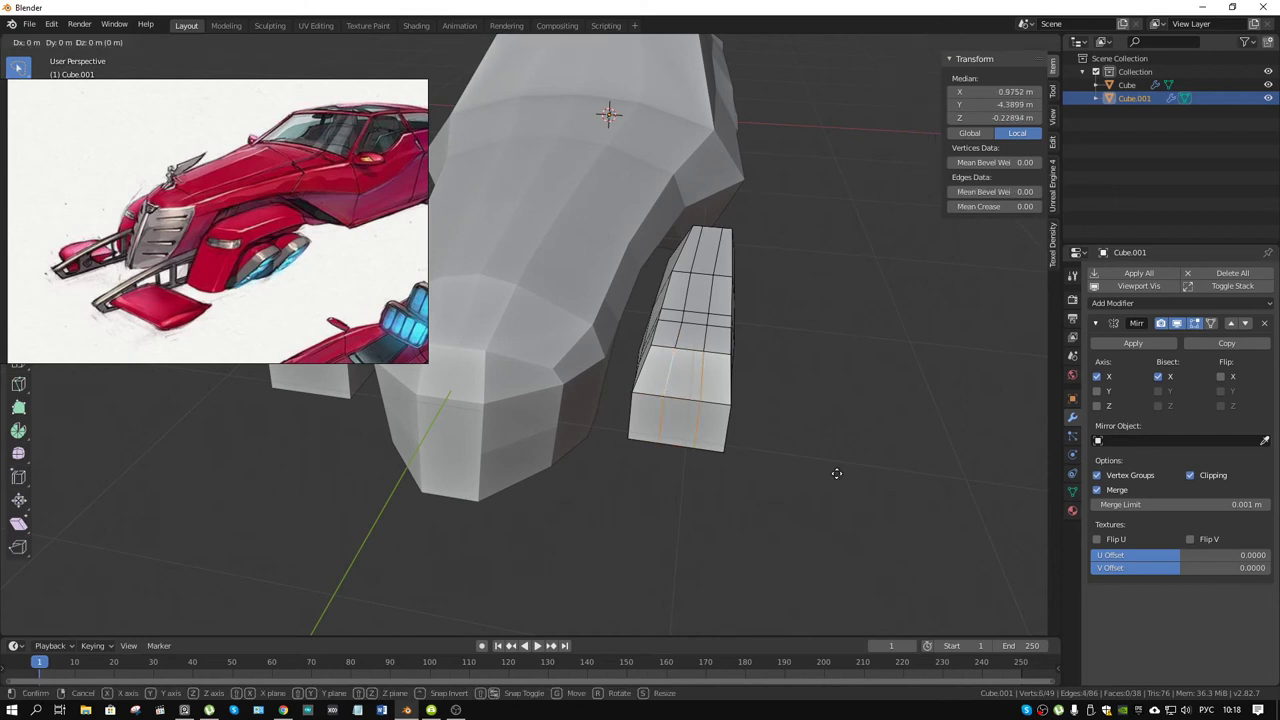
{"action": "key", "text": "shift+x"}
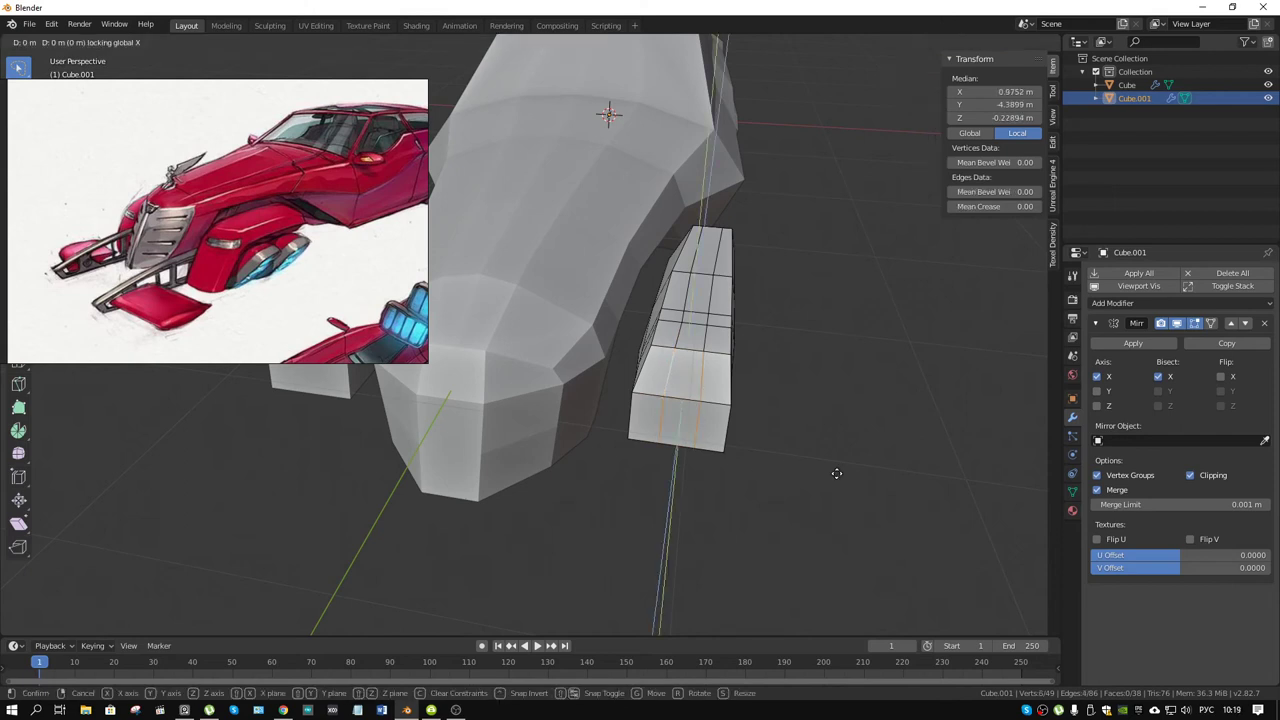
{"action": "left_click", "coordinate": [834, 489]}
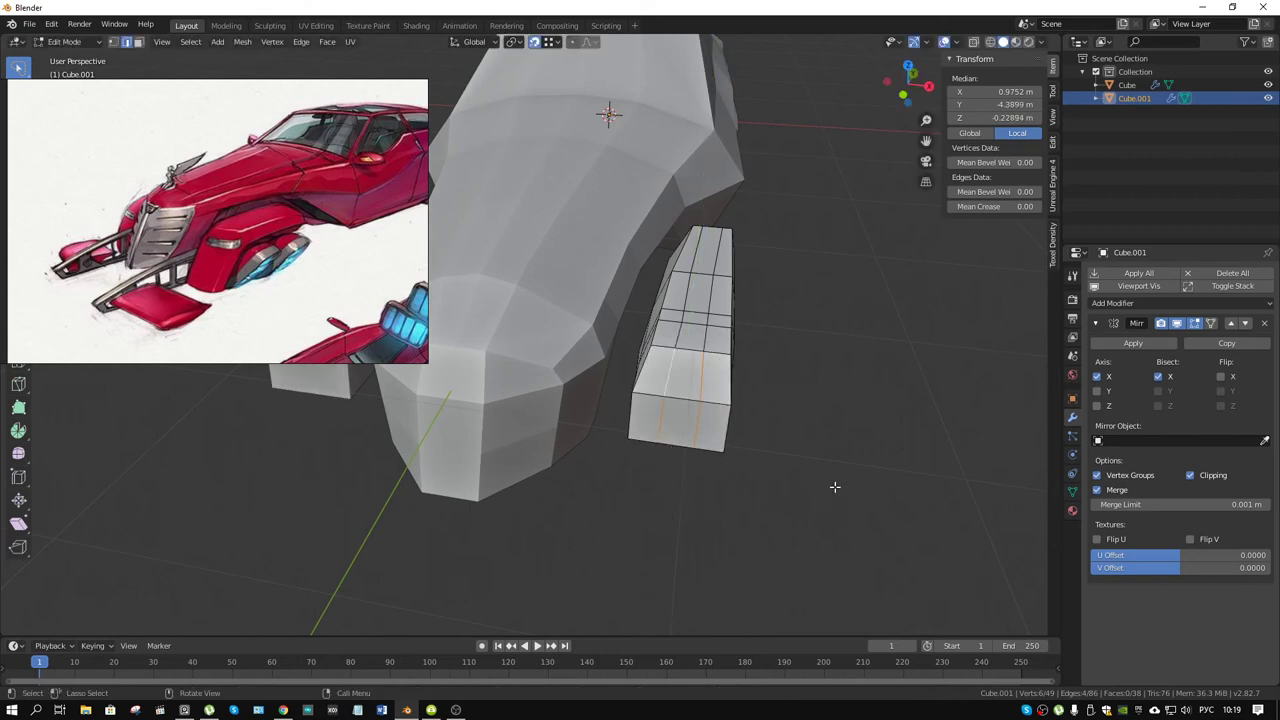
{"action": "middle_click_drag", "start_coordinate": [834, 486], "coordinate": [777, 451]}
{"action": "key", "text": "g"}
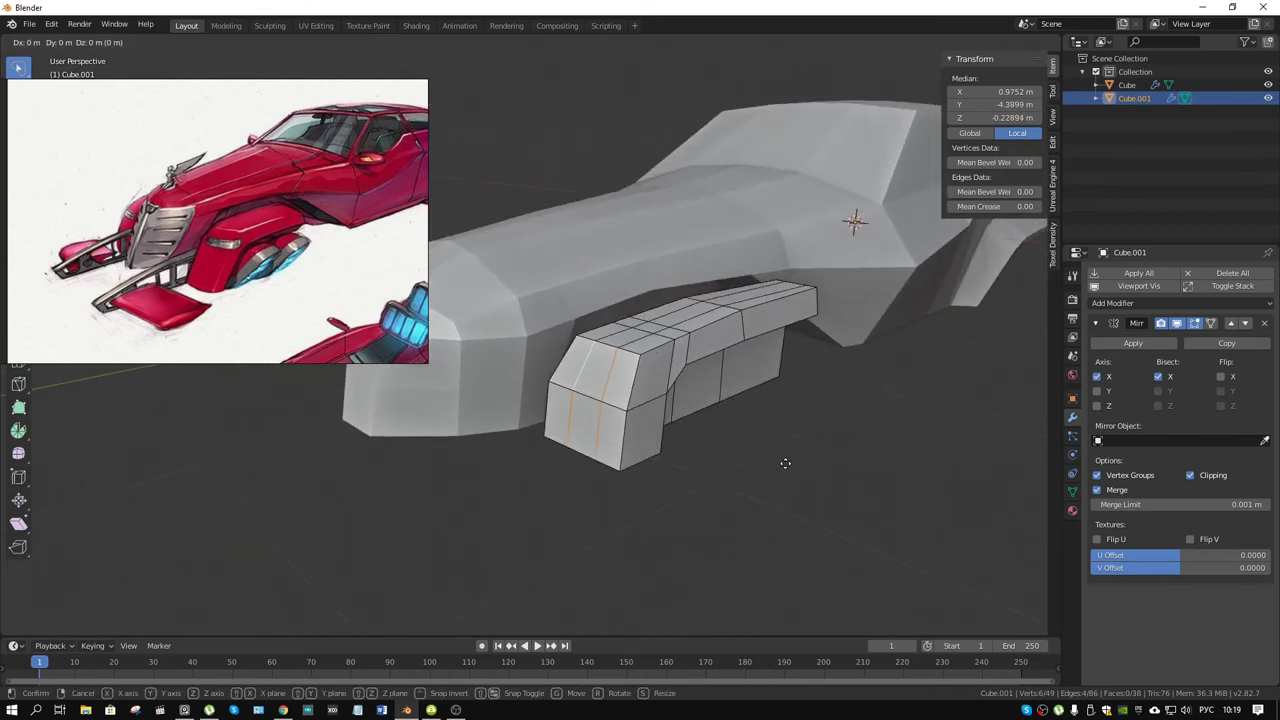
{"action": "key", "text": "y"}
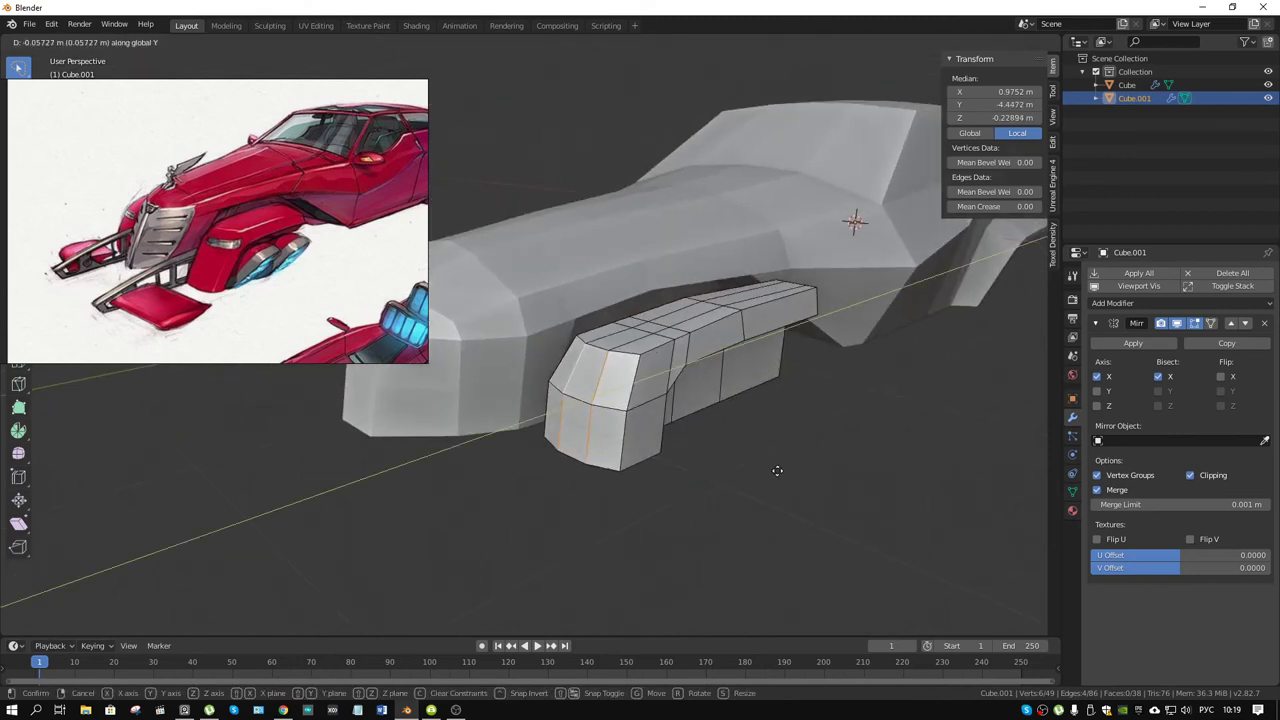
{"action": "left_click", "coordinate": [777, 470]}
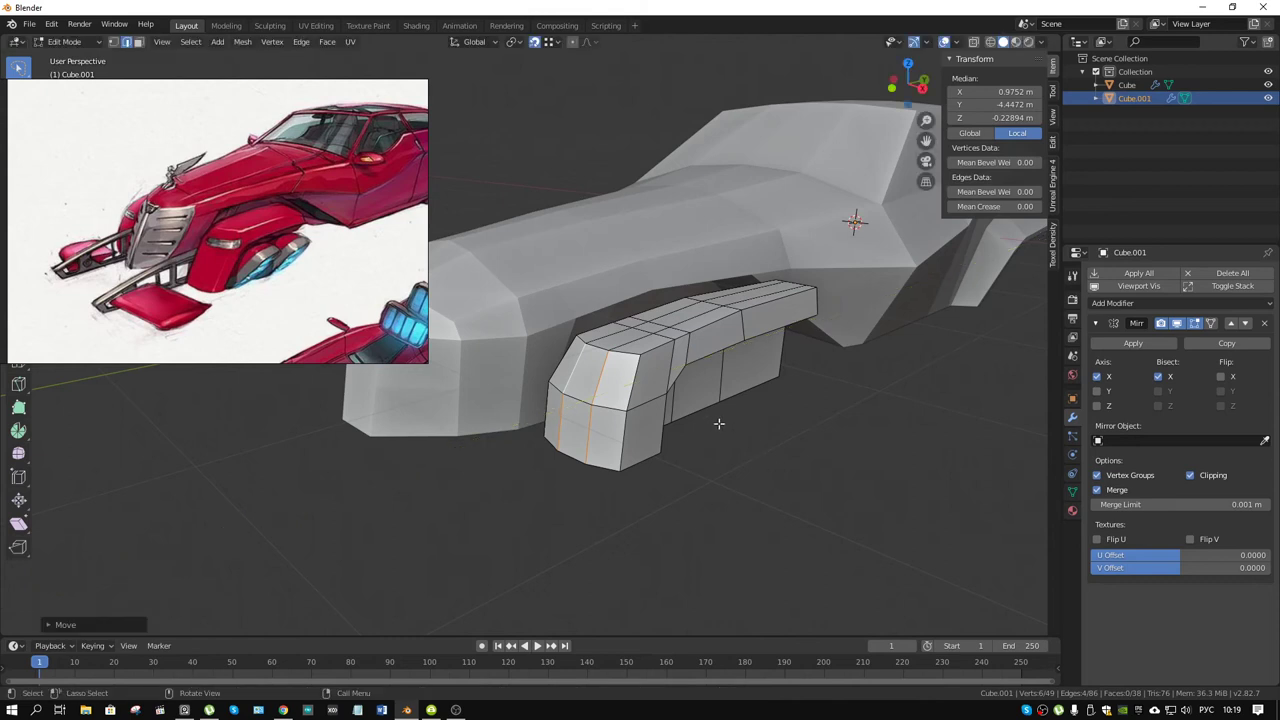
- Raise the run of top edges about 0.007 m along Z
{"action": "left_click", "coordinate": [625, 343], "text": "alt"}
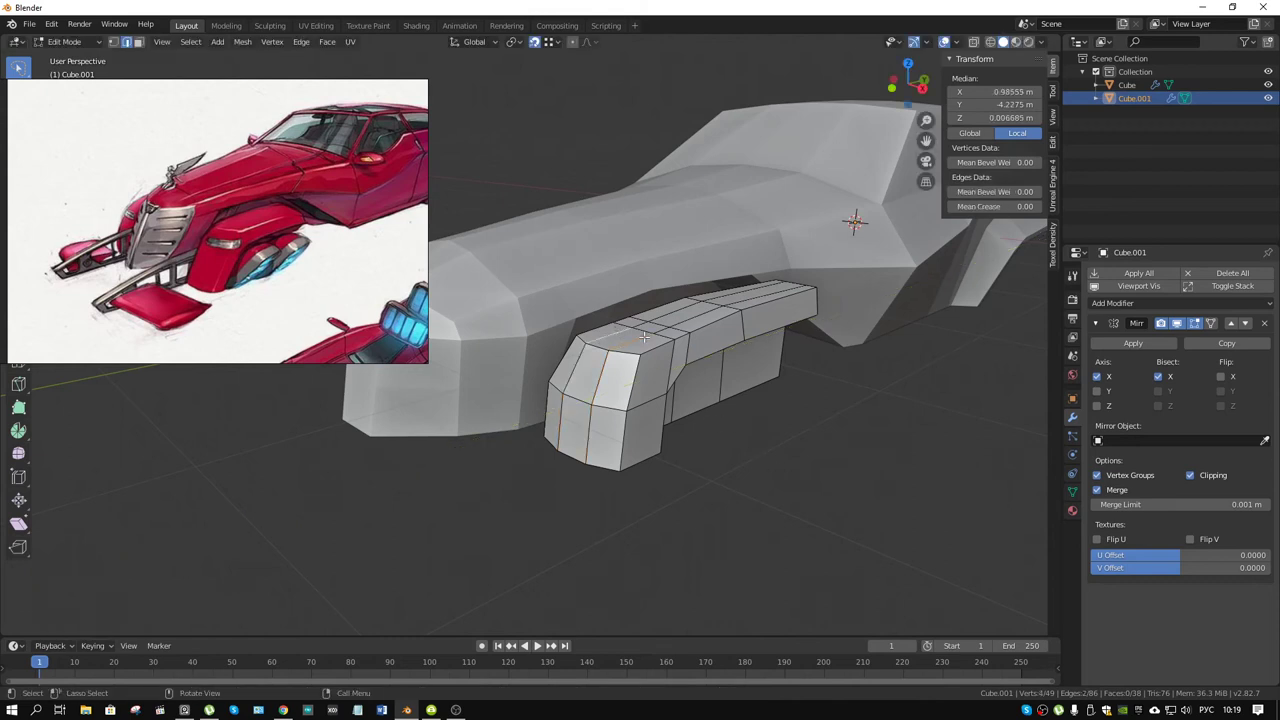
{"action": "left_click", "coordinate": [612, 333], "text": "alt"}
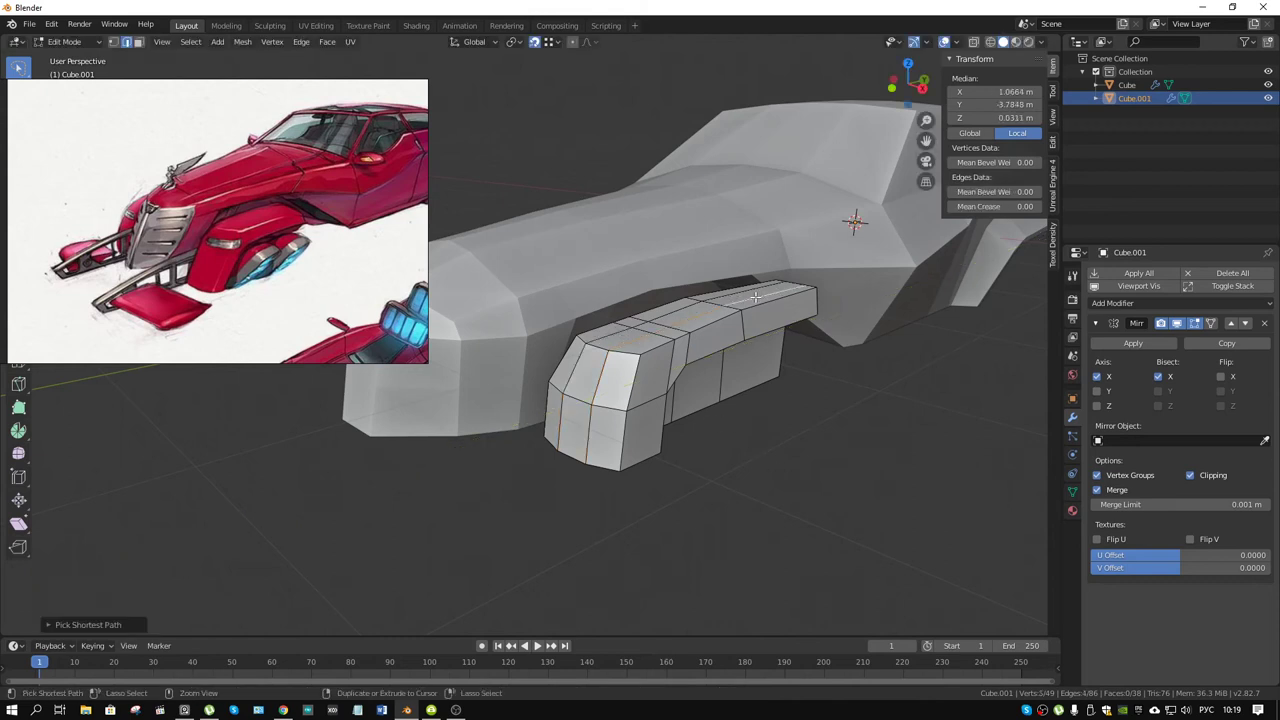
{"action": "left_click", "coordinate": [612, 333], "text": "ctrl"}
{"action": "key", "text": "g"}
{"action": "key", "text": "z"}
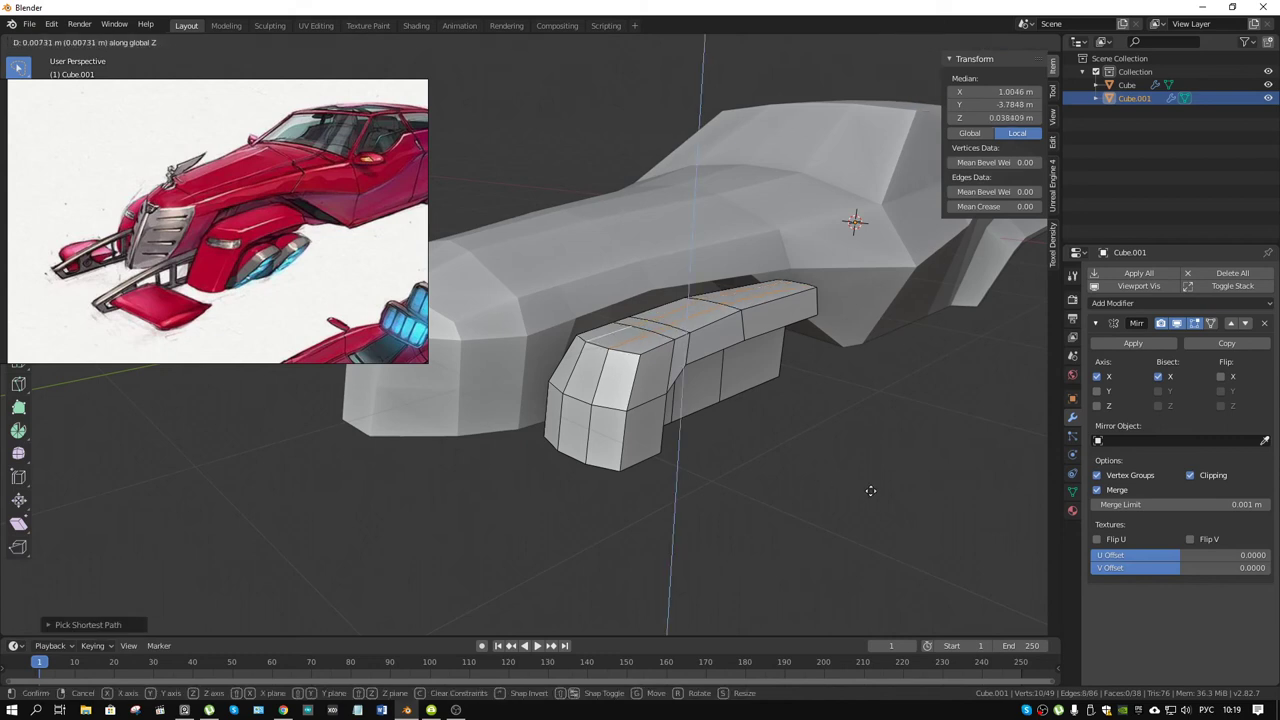
{"action": "left_click", "coordinate": [873, 490]}
{"action": "mouse_move", "coordinate": [857, 486]}
{"action": "middle_mouse_down"}
{"action": "mouse_move", "coordinate": [739, 357]}
{"action": "mouse_move", "coordinate": [800, 330]}
{"action": "mouse_move", "coordinate": [678, 364]}
{"action": "middle_mouse_up"}
{"action": "scroll", "coordinate": [786, 334], "scroll_direction": "up", "scroll_amount": 3}
- Switch to edge select with X-ray, clear the selection, and reposition the car reference image
{"action": "key", "text": "2"}
{"action": "key", "text": "alt+z"}
{"action": "right_click_drag", "start_coordinate": [624, 445], "coordinate": [698, 421], "text": "ctrl"}
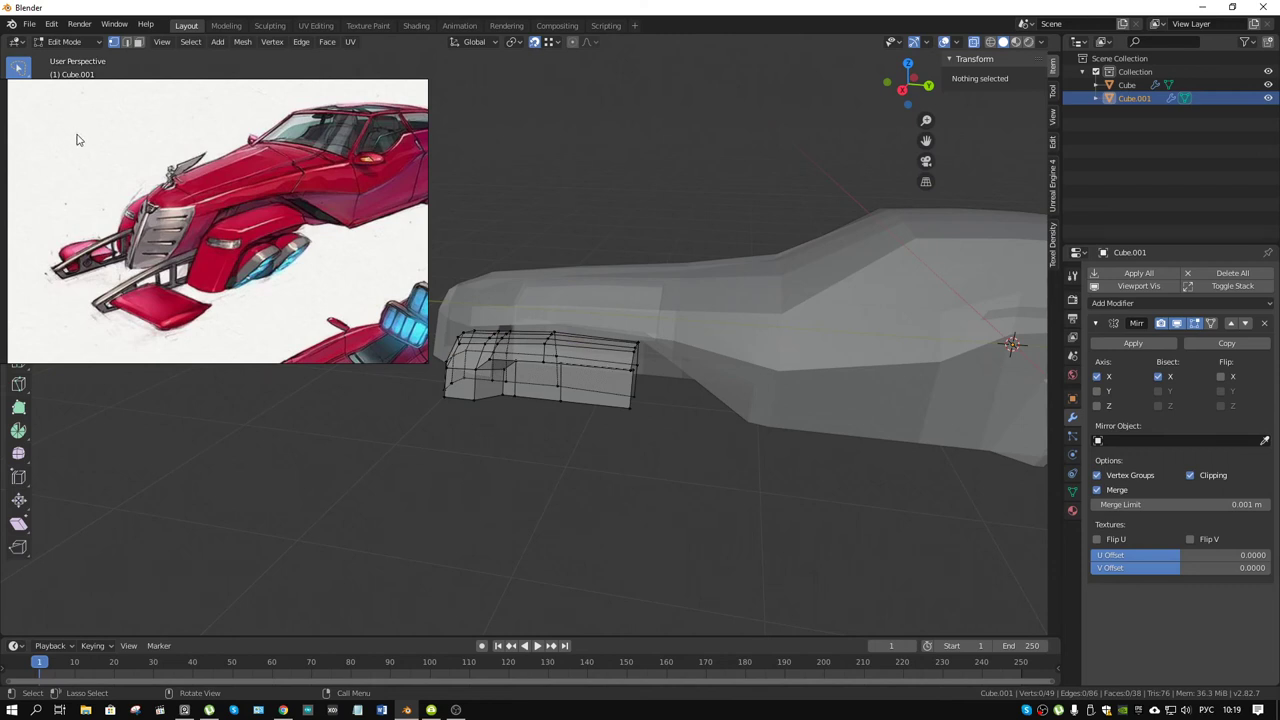
{"action": "scroll", "coordinate": [80, 148], "scroll_direction": "up", "scroll_amount": 2}
{"action": "right_click", "coordinate": [18, 66]}
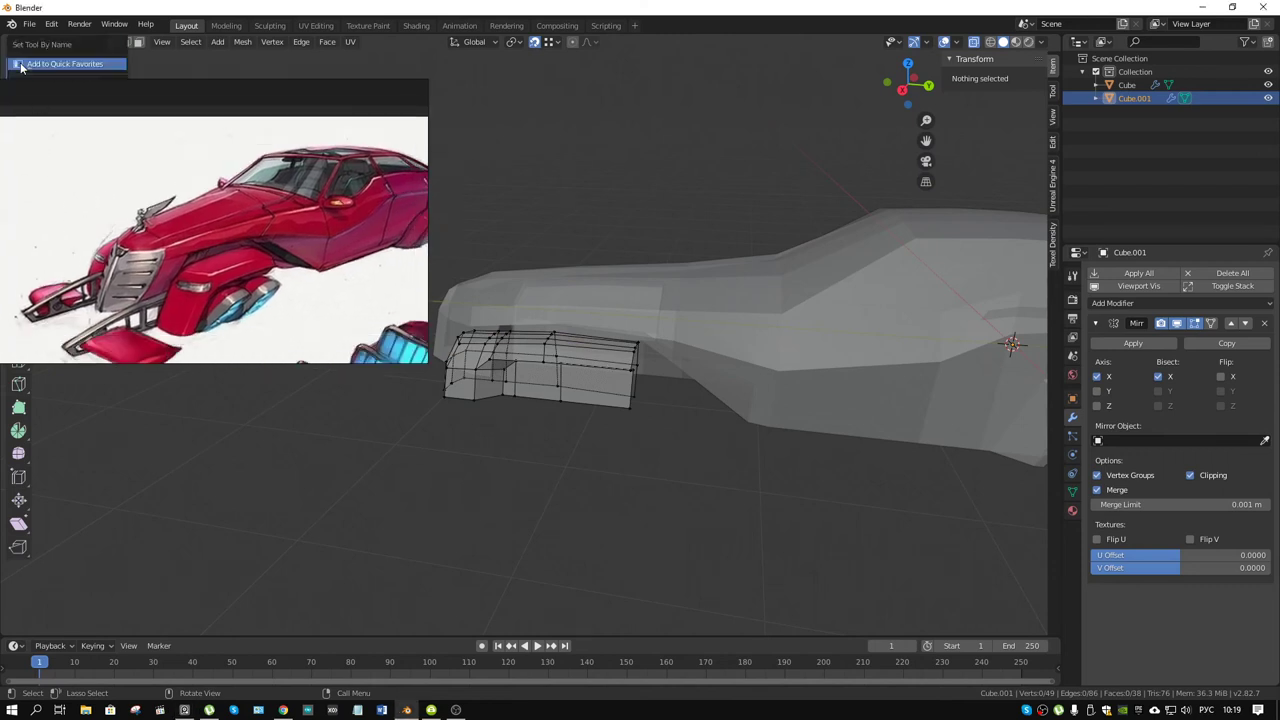
{"action": "left_click_drag", "start_coordinate": [129, 168], "coordinate": [214, 371]}
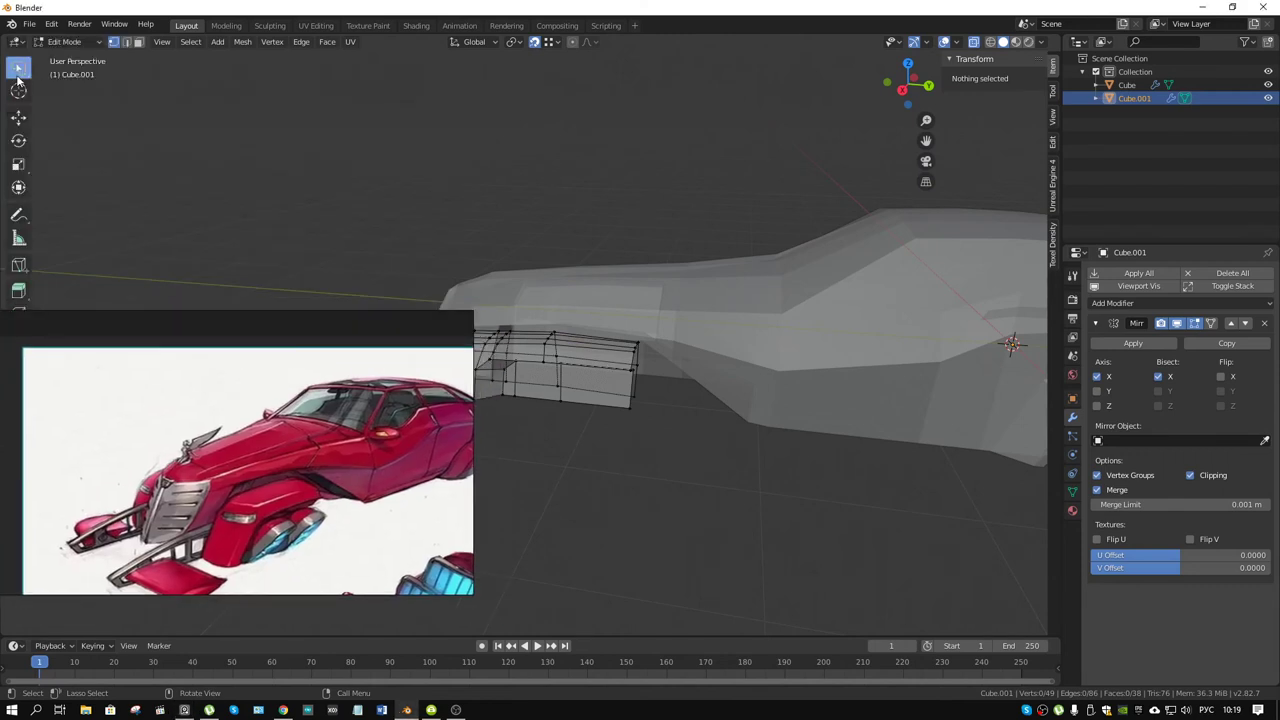
{"action": "left_click_drag", "start_coordinate": [18, 72], "coordinate": [70, 94]}
{"action": "left_click_drag", "start_coordinate": [183, 360], "coordinate": [213, 145]}
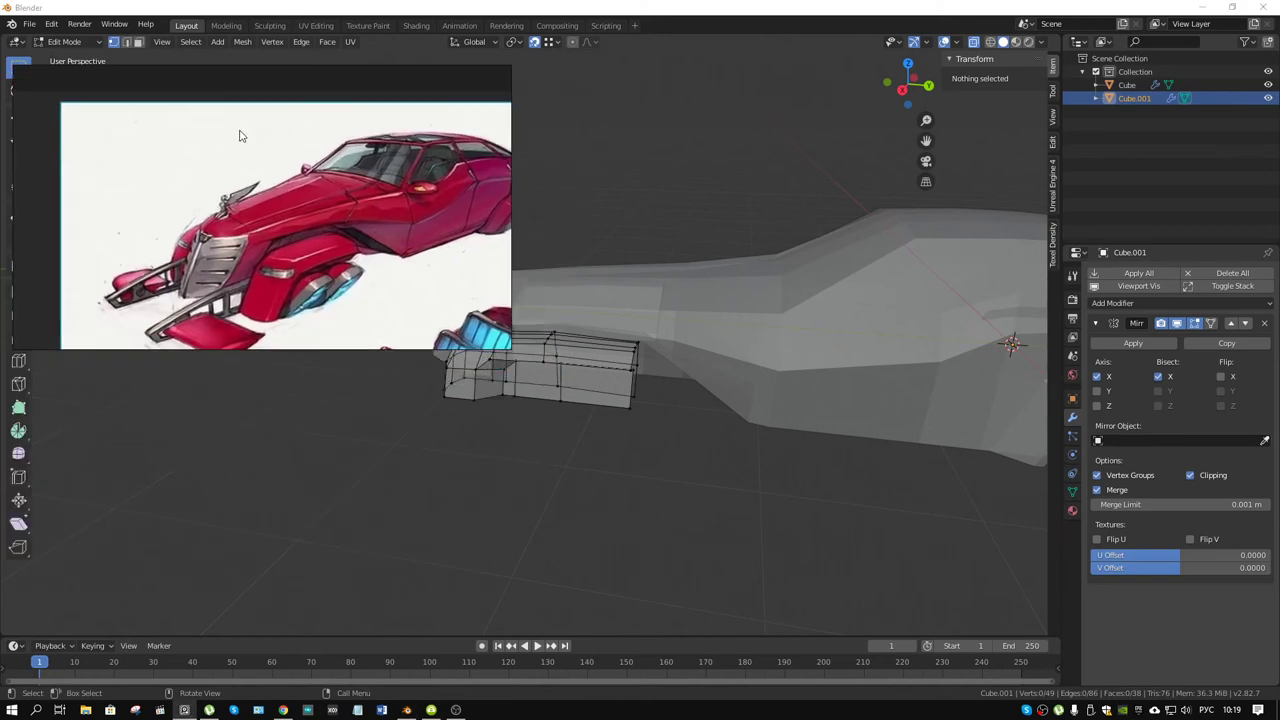
- Move the side-pod block's rear end face along Y to stretch the block further back
{"action": "mouse_move", "coordinate": [486, 394]}
{"action": "middle_mouse_down"}
{"action": "mouse_move", "coordinate": [591, 411]}
{"action": "mouse_move", "coordinate": [566, 402]}
{"action": "middle_mouse_up"}
{"action": "left_click", "coordinate": [640, 370]}
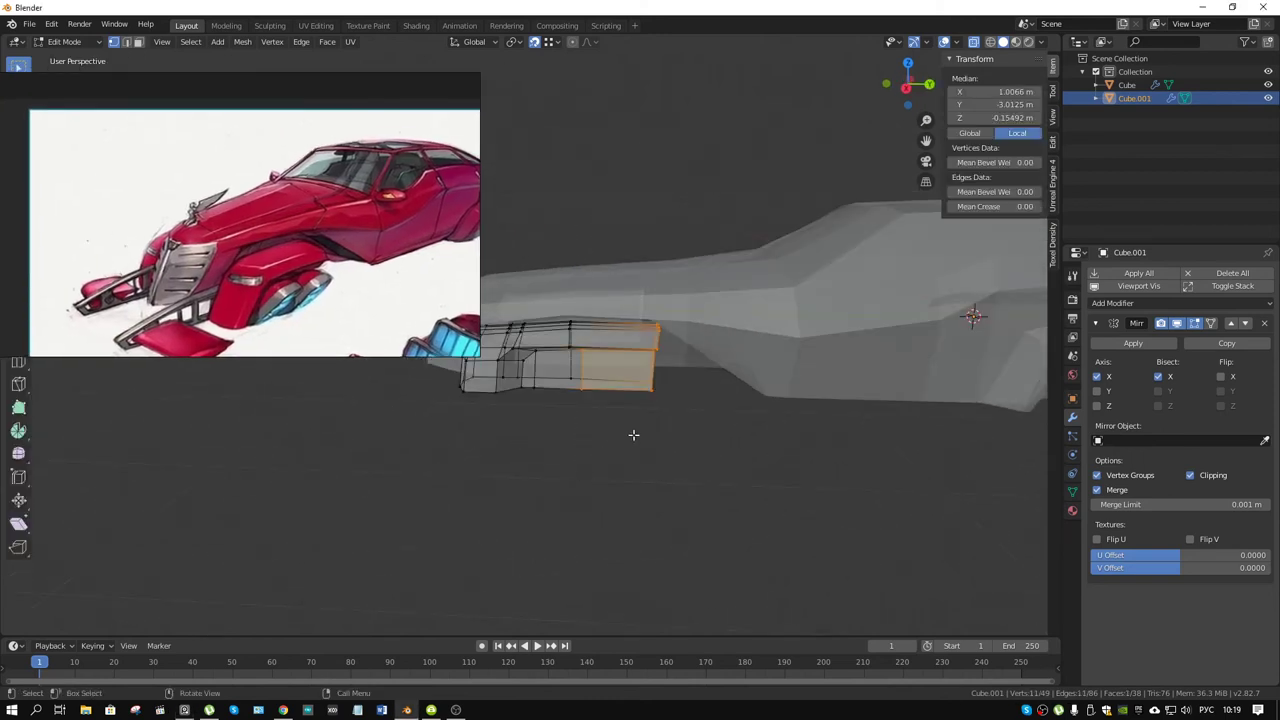
{"action": "mouse_move", "coordinate": [658, 375]}
{"action": "middle_mouse_down"}
{"action": "mouse_move", "coordinate": [706, 434]}
{"action": "mouse_move", "coordinate": [677, 414]}
{"action": "mouse_move", "coordinate": [742, 346]}
{"action": "mouse_move", "coordinate": [752, 460]}
{"action": "middle_mouse_up"}
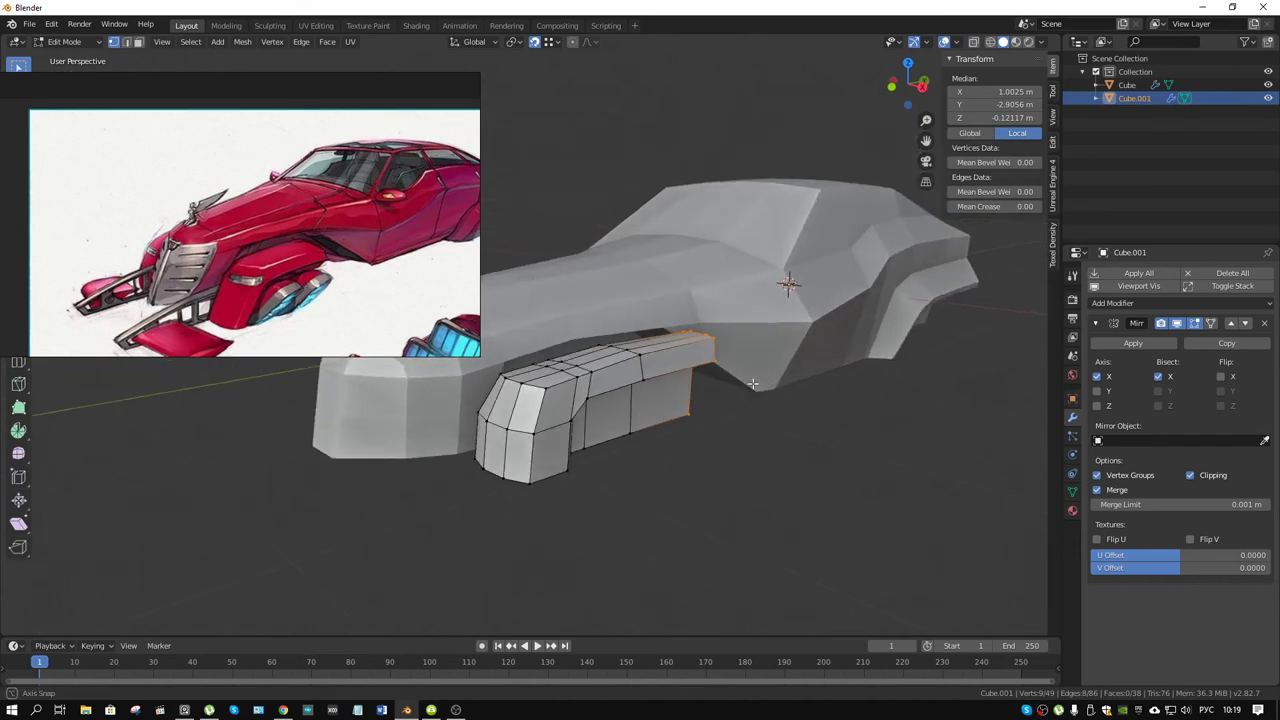
{"action": "key", "text": "g"}
{"action": "key", "text": "y"}
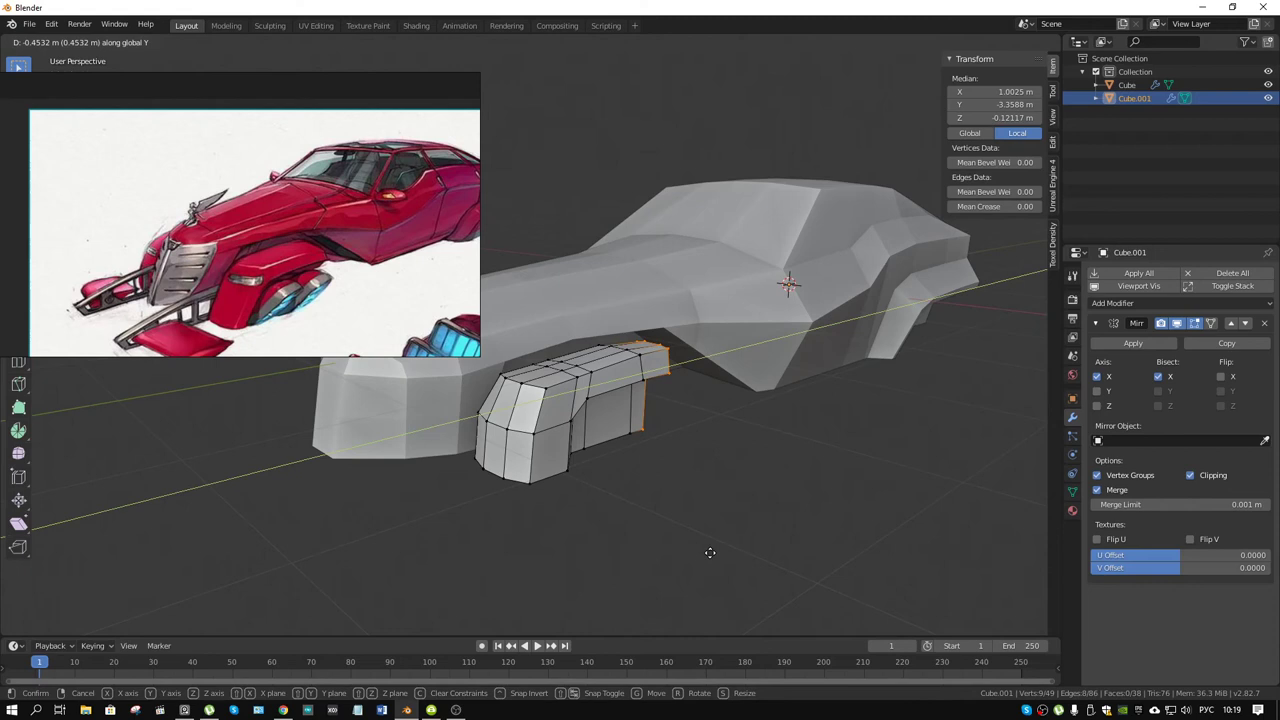
{"action": "left_click", "coordinate": [710, 552]}
- Flatten the block's middle edge loop by scaling it to zero along Y
{"action": "mouse_move", "coordinate": [710, 552]}
{"action": "middle_mouse_down"}
{"action": "mouse_move", "coordinate": [634, 434]}
{"action": "mouse_move", "coordinate": [576, 386]}
{"action": "mouse_move", "coordinate": [562, 300]}
{"action": "middle_mouse_up"}
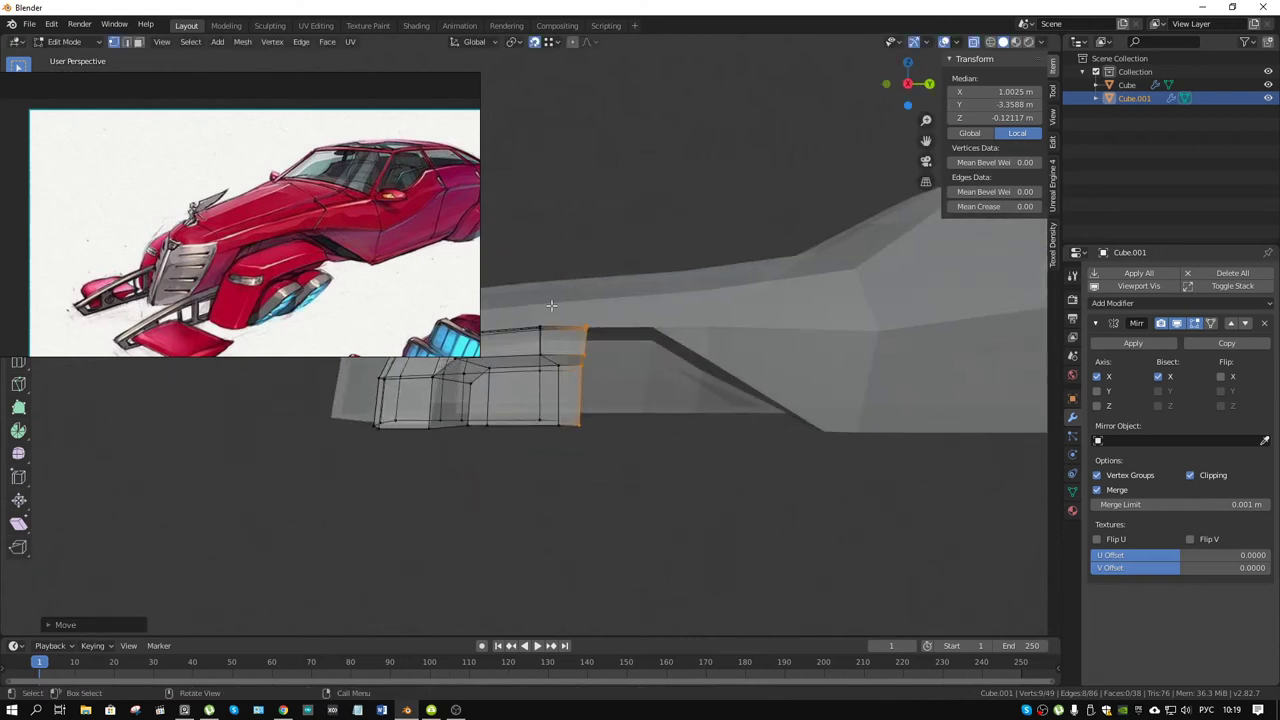
{"action": "left_click", "coordinate": [556, 388], "text": "alt"}
{"action": "key", "text": "s"}
{"action": "key", "text": "x"}
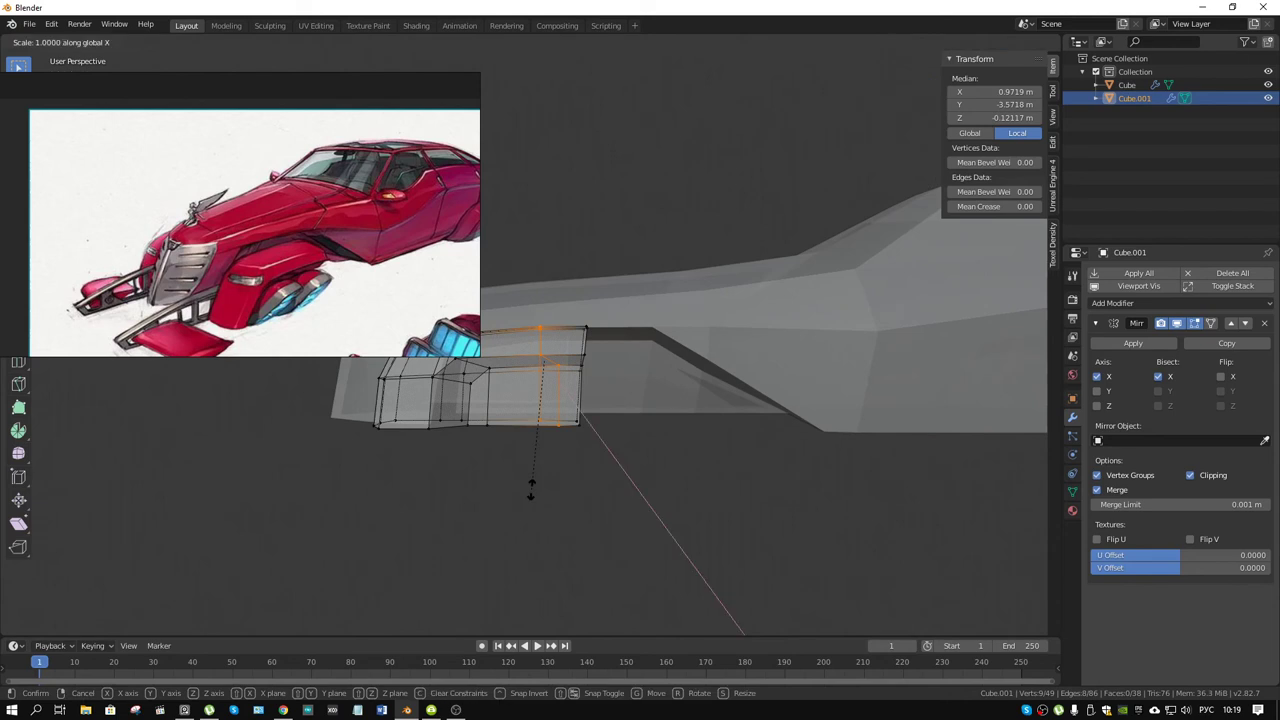
{"action": "key", "text": "y"}
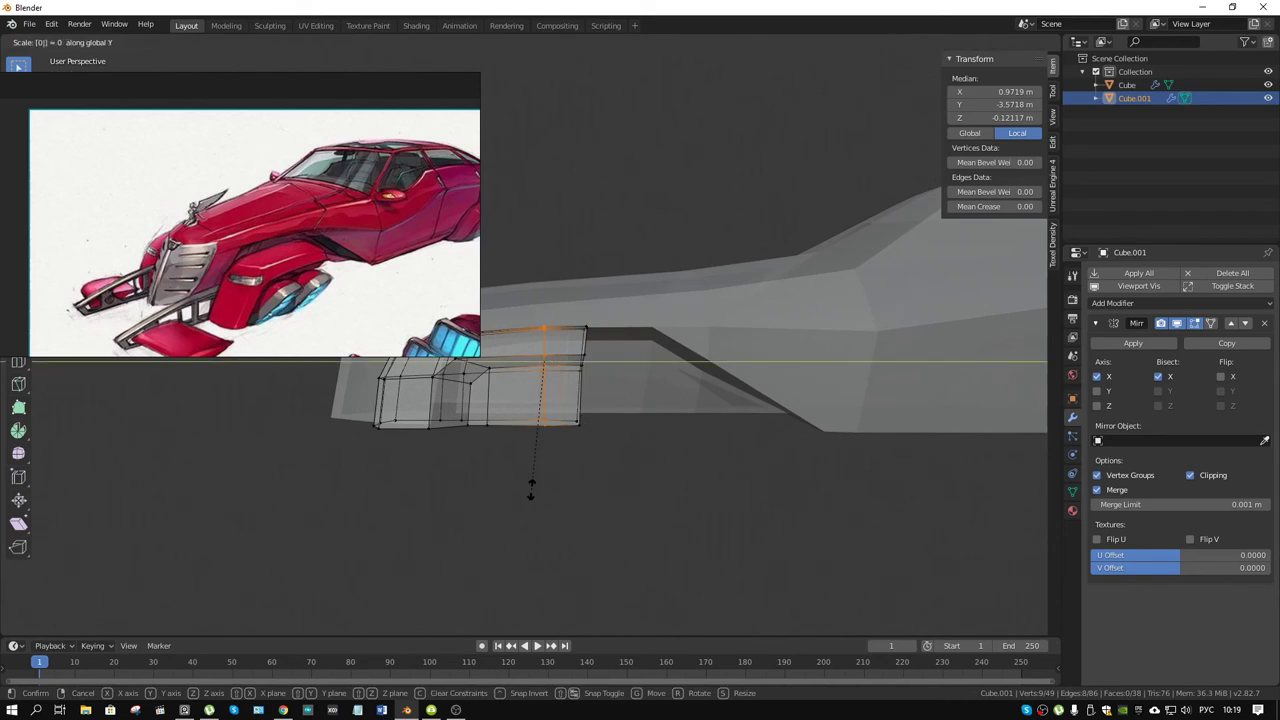
{"action": "key", "text": "Return"}
- Dissolve the selected edge loop with Dissolve Edges
{"action": "mouse_move", "coordinate": [529, 489]}
{"action": "middle_mouse_down"}
{"action": "mouse_move", "coordinate": [677, 469]}
{"action": "mouse_move", "coordinate": [718, 446]}
{"action": "middle_mouse_up"}
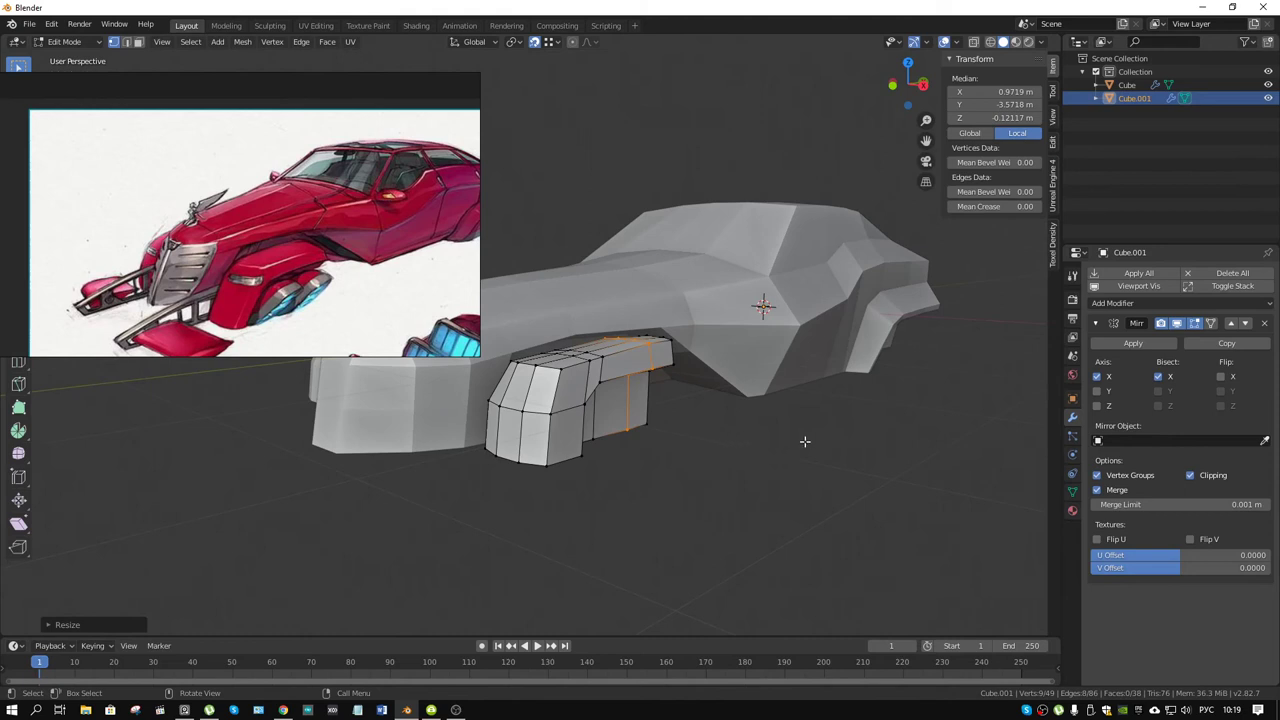
{"action": "mouse_move", "coordinate": [805, 441]}
{"action": "middle_mouse_down"}
{"action": "mouse_move", "coordinate": [708, 423]}
{"action": "mouse_move", "coordinate": [731, 429]}
{"action": "middle_mouse_up"}
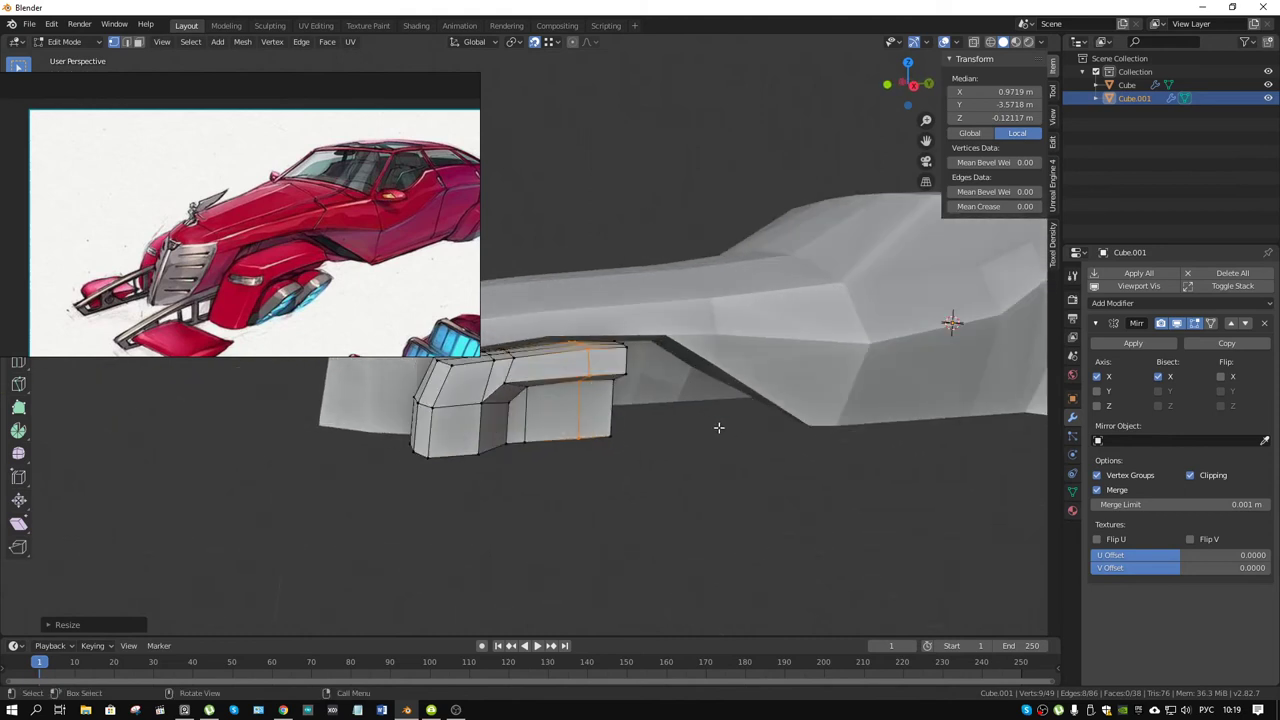
{"action": "middle_click_drag", "start_coordinate": [577, 345], "coordinate": [672, 407]}
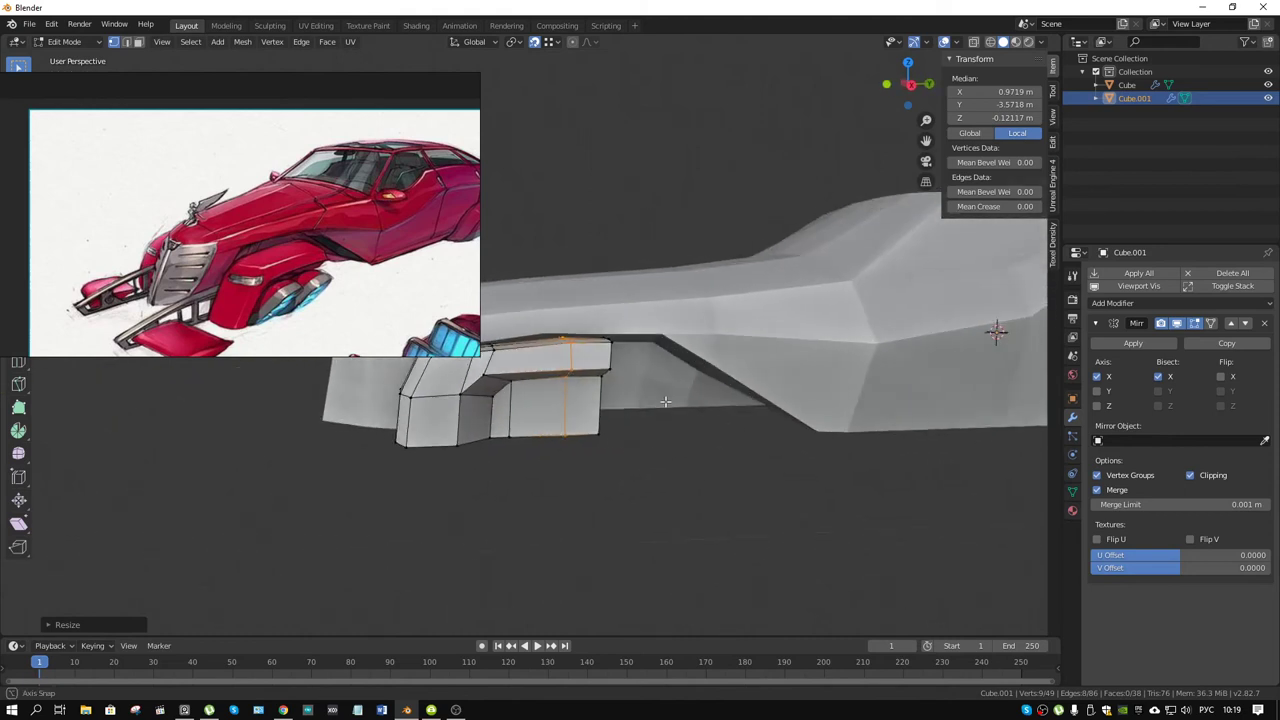
{"action": "key", "text": "x"}
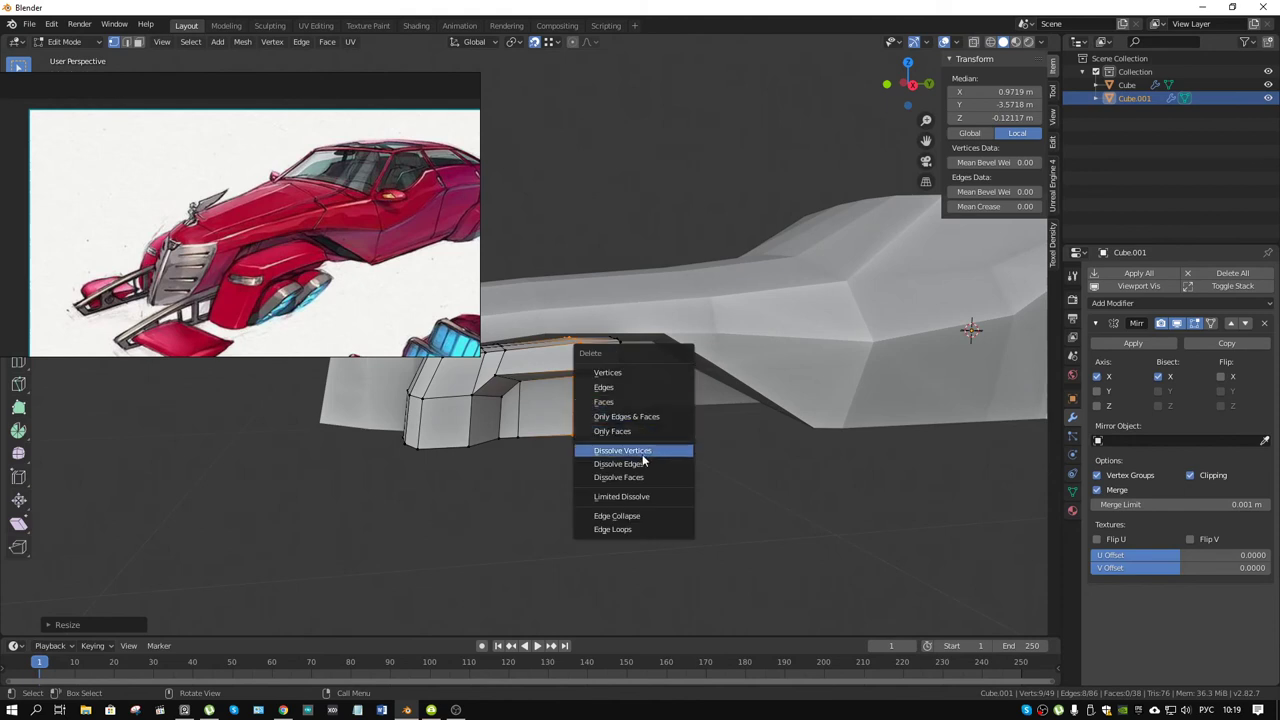
{"action": "left_click", "coordinate": [643, 463]}
- Select the block's rear edges and top edge in X-ray, then return to object mode
{"action": "middle_click_drag", "start_coordinate": [614, 431], "coordinate": [622, 394]}
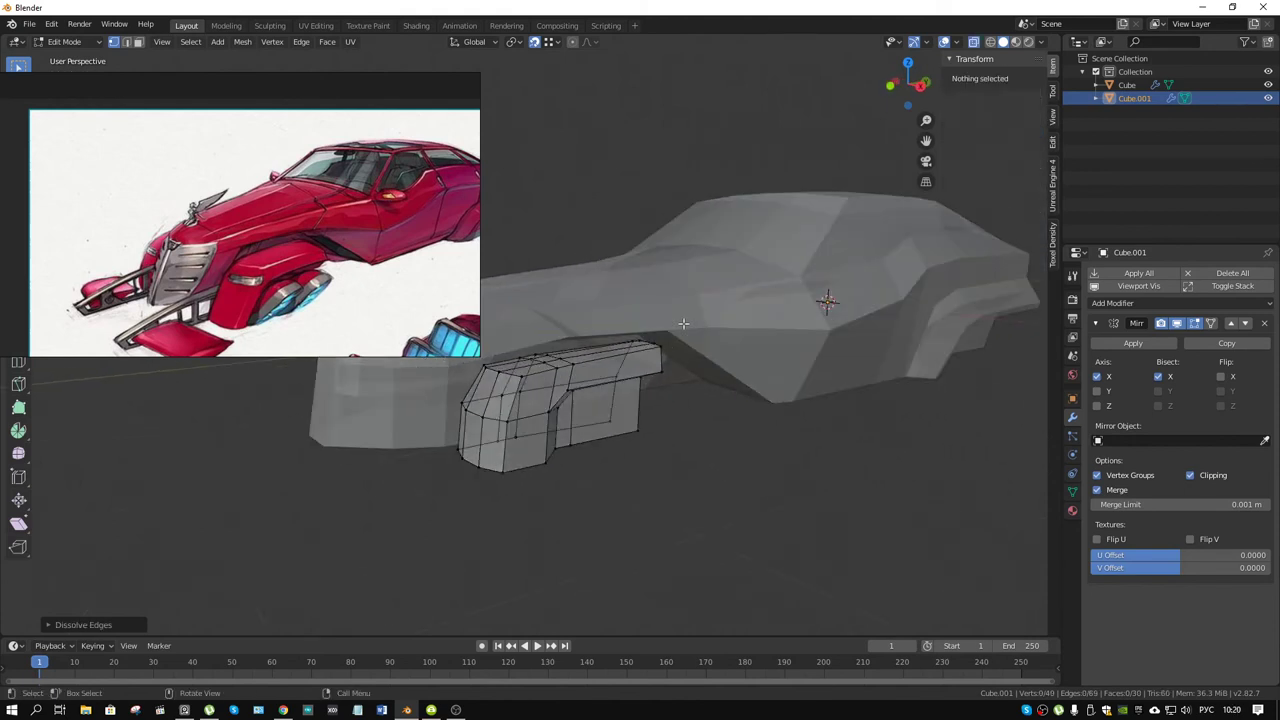
{"action": "left_click_drag", "start_coordinate": [686, 300], "coordinate": [591, 471]}
{"action": "mouse_move", "coordinate": [614, 423]}
{"action": "middle_mouse_down"}
{"action": "mouse_move", "coordinate": [660, 412]}
{"action": "mouse_move", "coordinate": [642, 418]}
{"action": "mouse_move", "coordinate": [780, 426]}
{"action": "mouse_move", "coordinate": [822, 380]}
{"action": "mouse_move", "coordinate": [819, 393]}
{"action": "middle_mouse_up"}
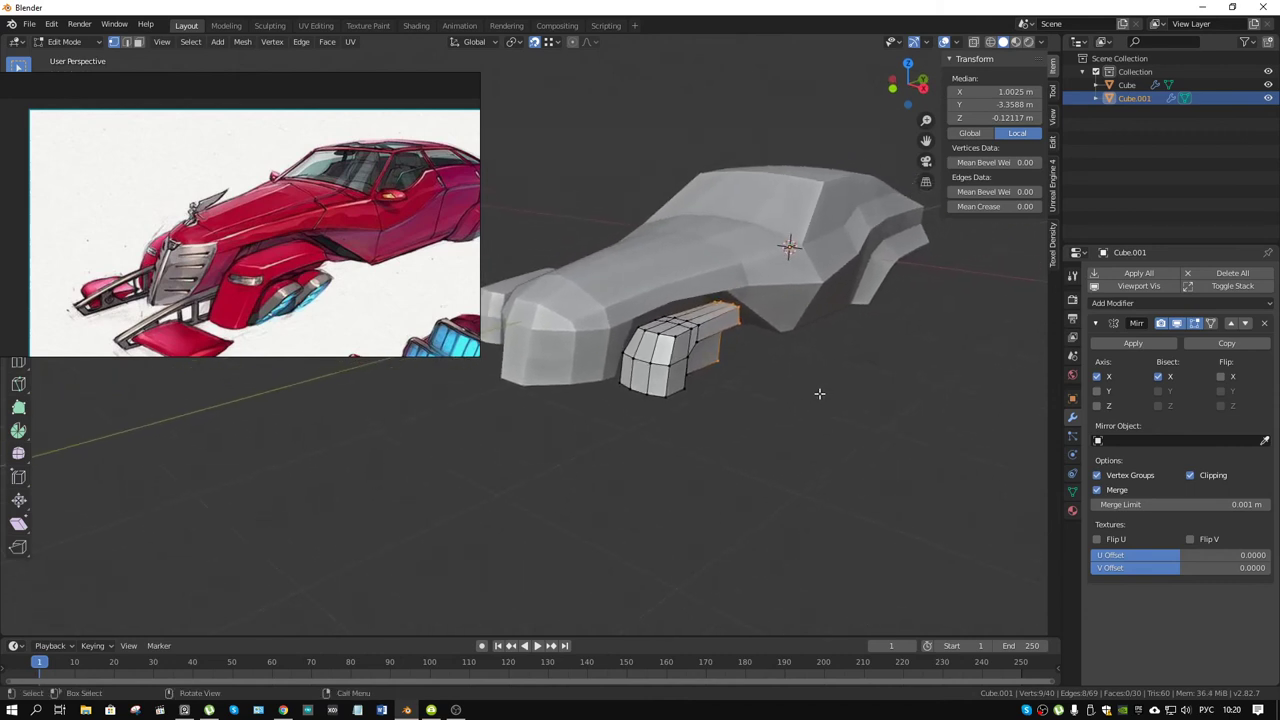
{"action": "key", "text": "alt+z"}
{"action": "left_click", "coordinate": [700, 304]}
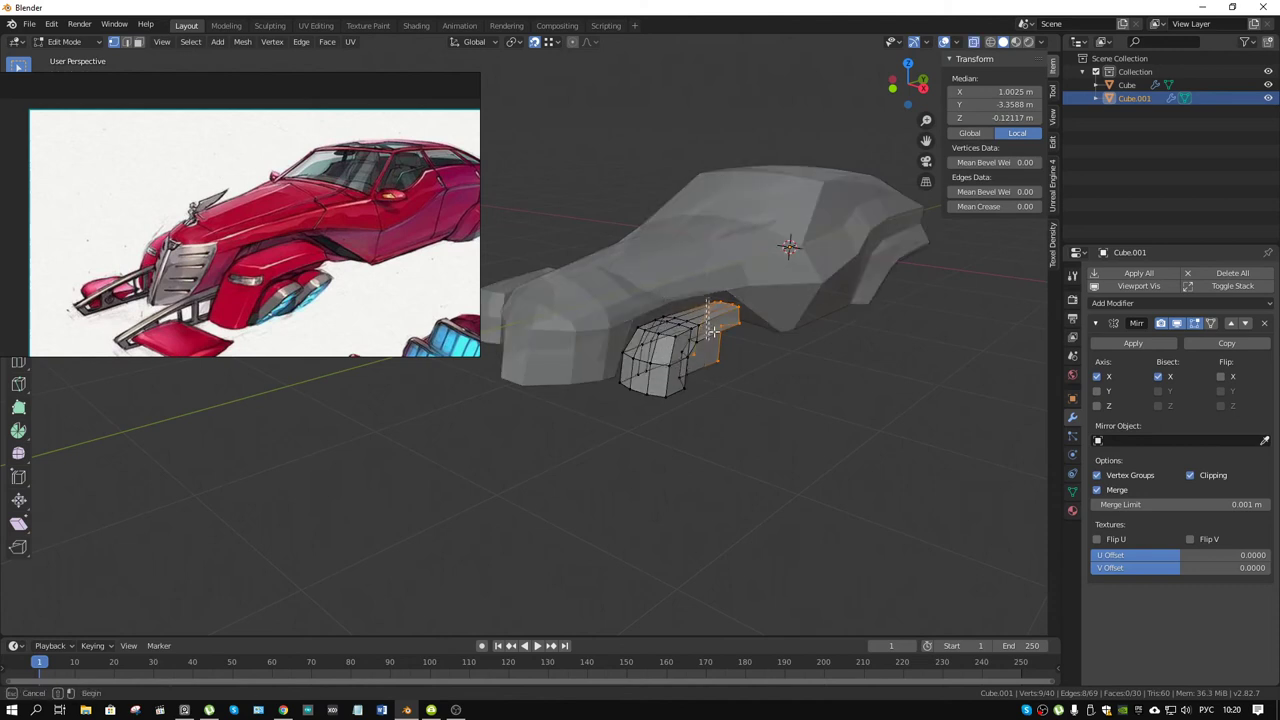
{"action": "mouse_move", "coordinate": [753, 330]}
{"action": "middle_mouse_down"}
{"action": "mouse_move", "coordinate": [771, 288]}
{"action": "mouse_move", "coordinate": [757, 320]}
{"action": "mouse_move", "coordinate": [787, 357]}
{"action": "middle_mouse_up"}
{"action": "key", "text": "ctrl+Tab"}
{"action": "left_click", "coordinate": [745, 341]}
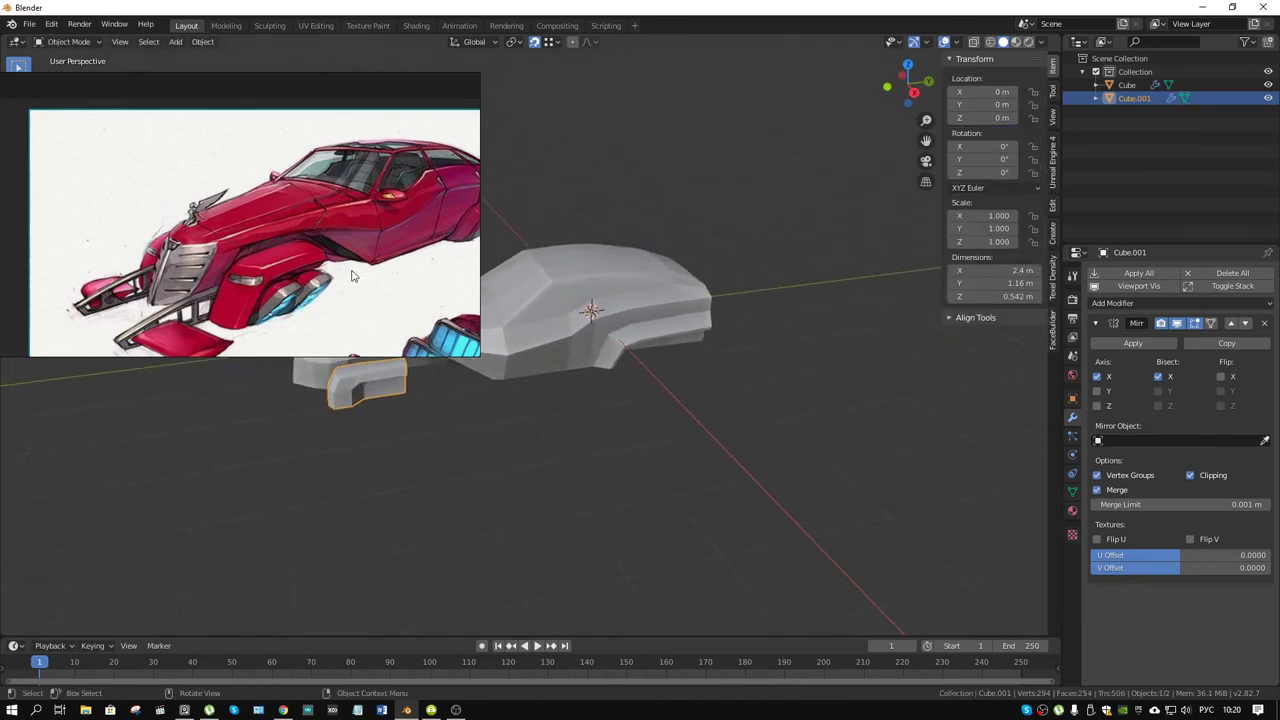
{"action": "scroll", "coordinate": [231, 273], "scroll_direction": "up", "scroll_amount": 2}
{"action": "scroll", "coordinate": [231, 273], "scroll_direction": "down", "scroll_amount": 2}
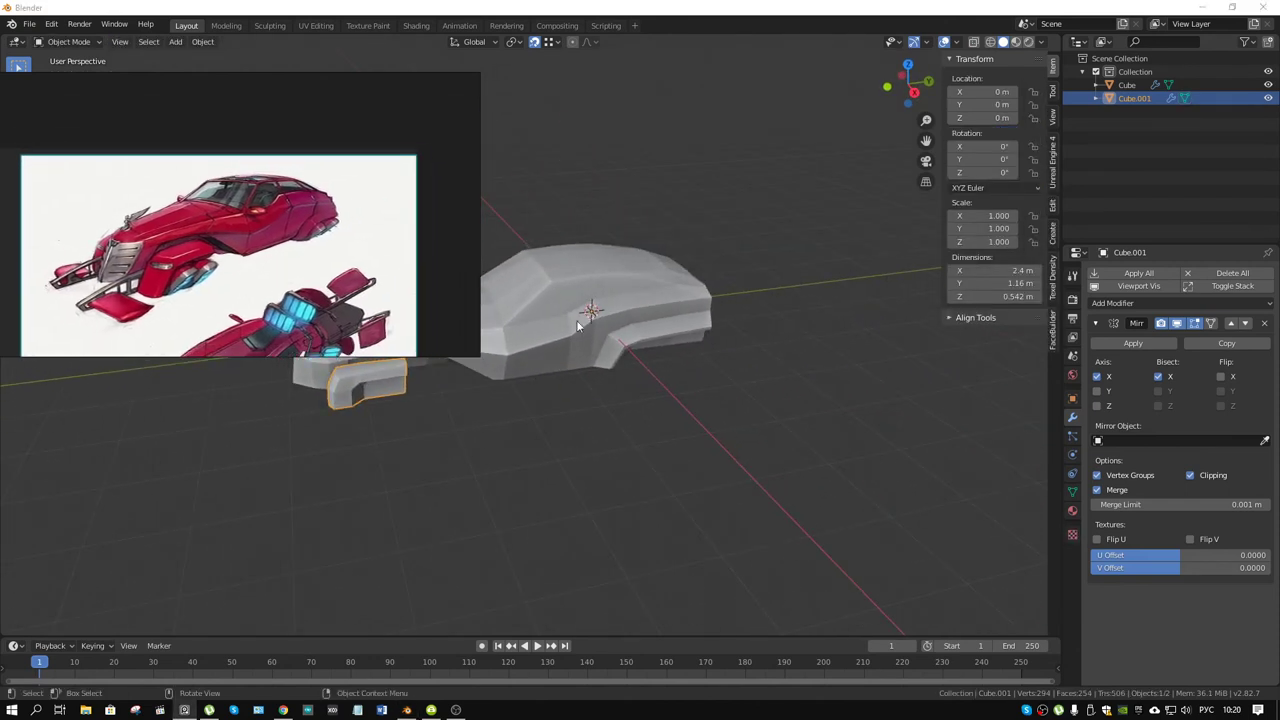
{"action": "mouse_move", "coordinate": [577, 325]}
{"action": "middle_mouse_down"}
{"action": "mouse_move", "coordinate": [640, 306]}
{"action": "mouse_move", "coordinate": [748, 334]}
{"action": "mouse_move", "coordinate": [771, 362]}
{"action": "mouse_move", "coordinate": [814, 357]}
{"action": "mouse_move", "coordinate": [797, 306]}
{"action": "mouse_move", "coordinate": [763, 371]}
{"action": "mouse_move", "coordinate": [692, 397]}
{"action": "mouse_move", "coordinate": [586, 391]}
{"action": "mouse_move", "coordinate": [623, 354]}
{"action": "mouse_move", "coordinate": [810, 361]}
{"action": "mouse_move", "coordinate": [786, 384]}
{"action": "mouse_move", "coordinate": [674, 406]}
{"action": "mouse_move", "coordinate": [746, 408]}
{"action": "mouse_move", "coordinate": [740, 428]}
{"action": "mouse_move", "coordinate": [749, 380]}
{"action": "mouse_move", "coordinate": [747, 408]}
{"action": "middle_mouse_up"}
{"action": "scroll", "coordinate": [771, 362], "scroll_direction": "up", "scroll_amount": 2}
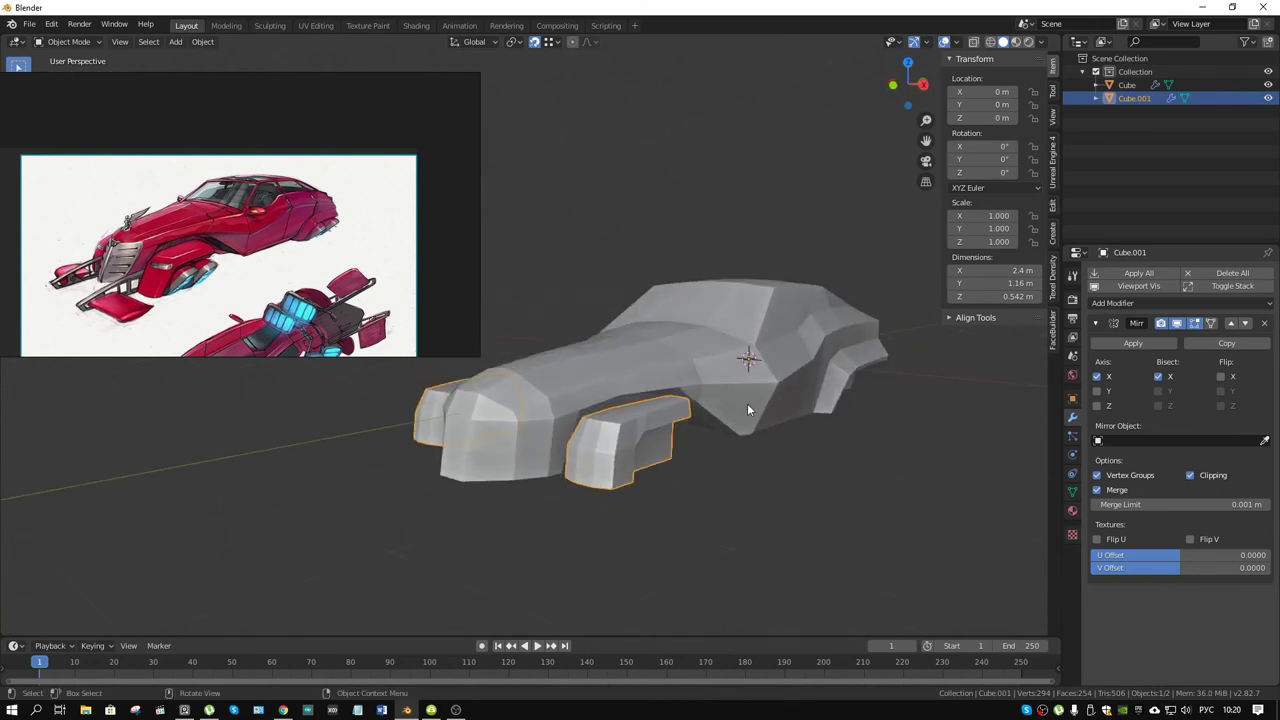
{"action": "middle_click_drag", "start_coordinate": [757, 453], "coordinate": [773, 397]}
{"action": "key", "text": "z"}
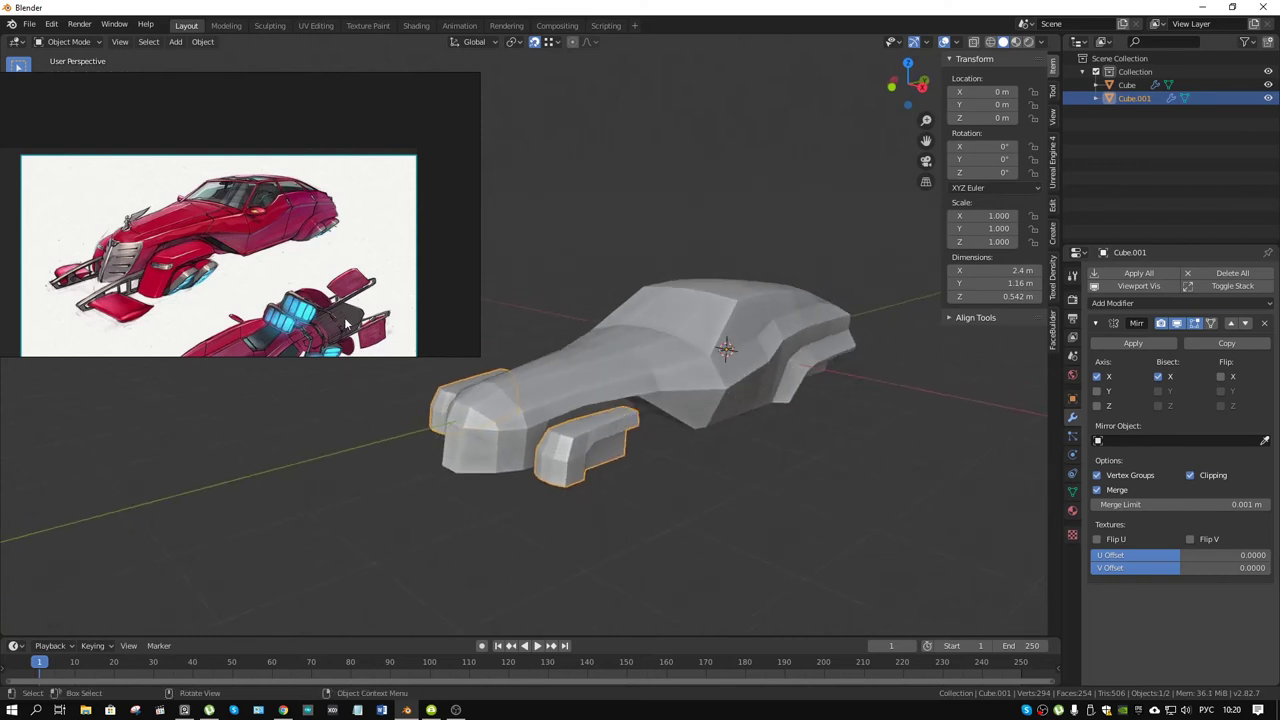
{"action": "scroll", "coordinate": [346, 325], "scroll_direction": "up", "scroll_amount": 2}
{"action": "scroll", "coordinate": [272, 253], "scroll_direction": "up", "scroll_amount": 2}
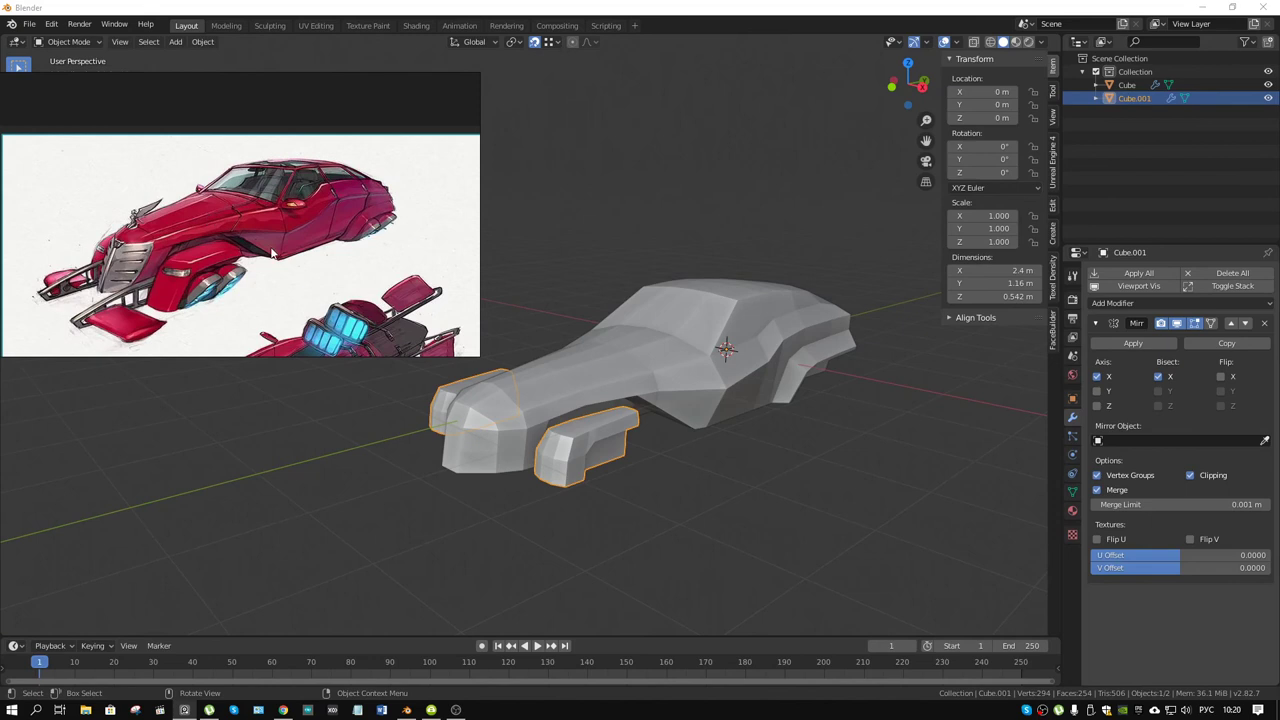
{"action": "mouse_move", "coordinate": [655, 405]}
{"action": "middle_mouse_down"}
{"action": "mouse_move", "coordinate": [636, 397]}
{"action": "mouse_move", "coordinate": [656, 386]}
{"action": "mouse_move", "coordinate": [694, 482]}
{"action": "mouse_move", "coordinate": [780, 448]}
{"action": "mouse_move", "coordinate": [772, 429]}
{"action": "middle_mouse_up"}
{"action": "left_click", "coordinate": [694, 482]}
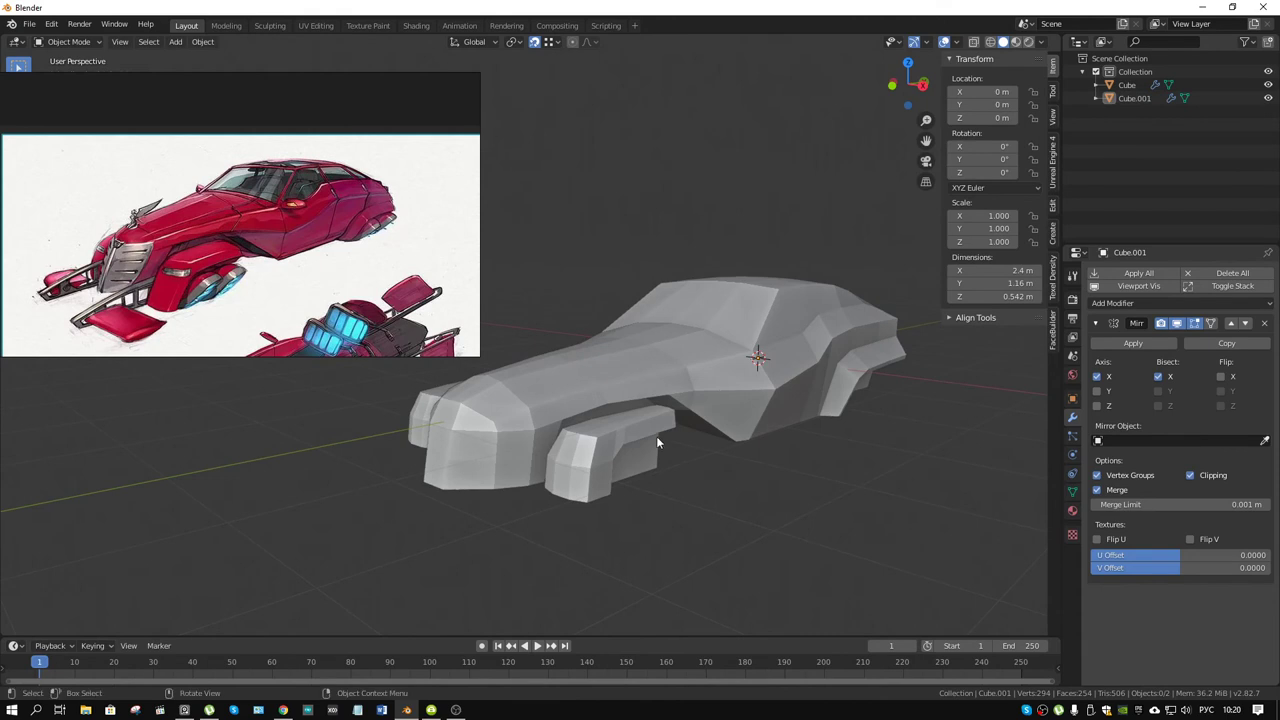
{"action": "left_click", "coordinate": [623, 440]}
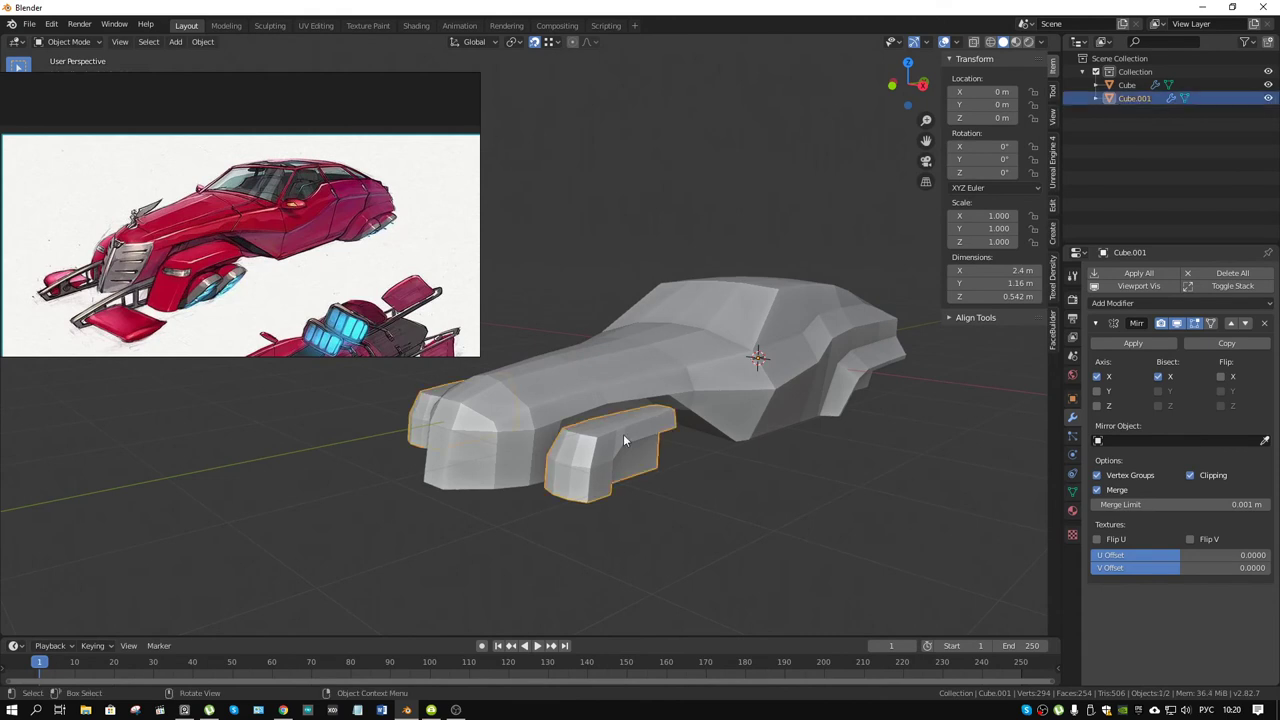
{"action": "key", "text": "ctrl+Tab"}
{"action": "left_click", "coordinate": [717, 442]}
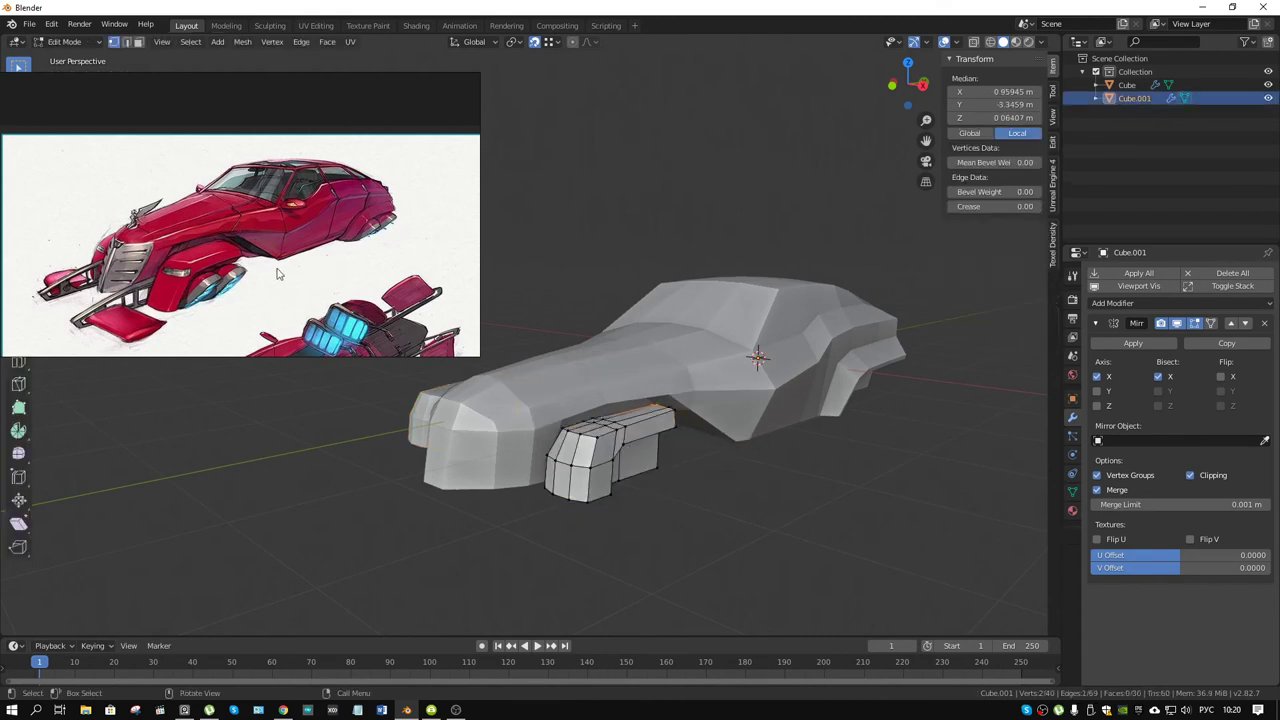
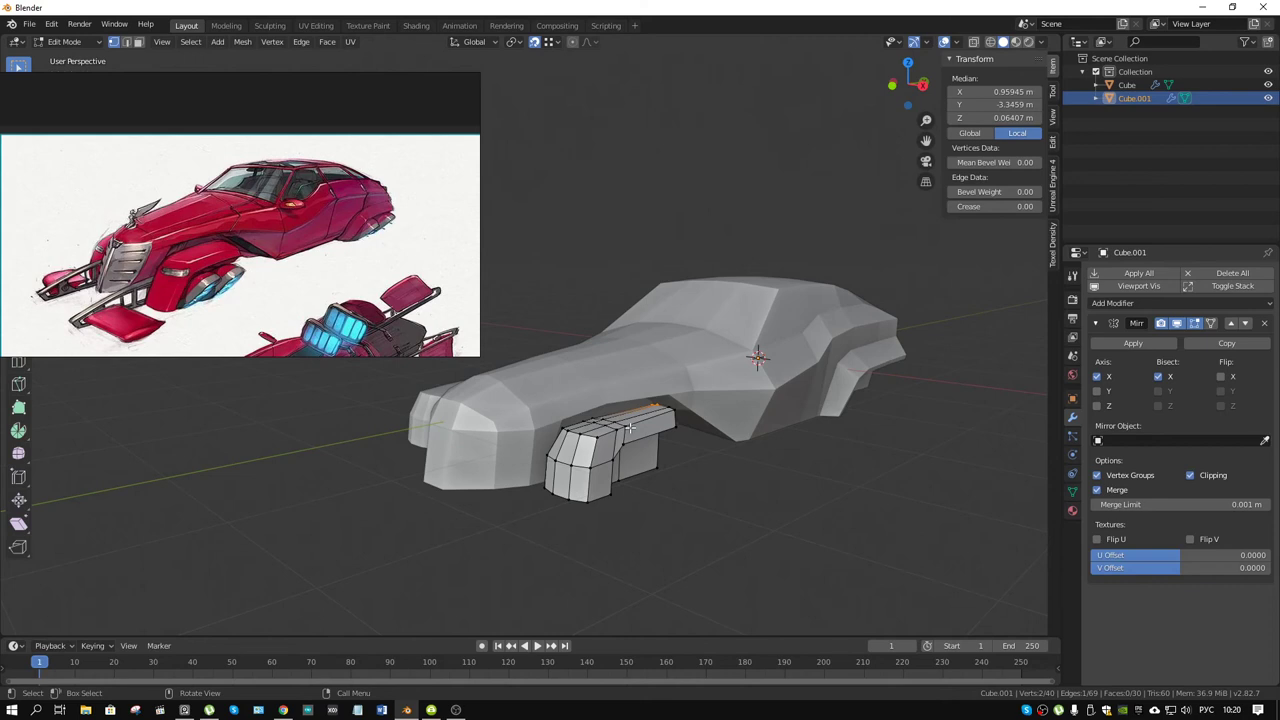
- Select two of the pod's side faces and start a scale, then cancel it
{"action": "mouse_move", "coordinate": [630, 428]}
{"action": "middle_mouse_down"}
{"action": "mouse_move", "coordinate": [714, 472]}
{"action": "mouse_move", "coordinate": [774, 380]}
{"action": "middle_mouse_up"}
{"action": "key", "text": "3"}
{"action": "left_click", "coordinate": [630, 412]}
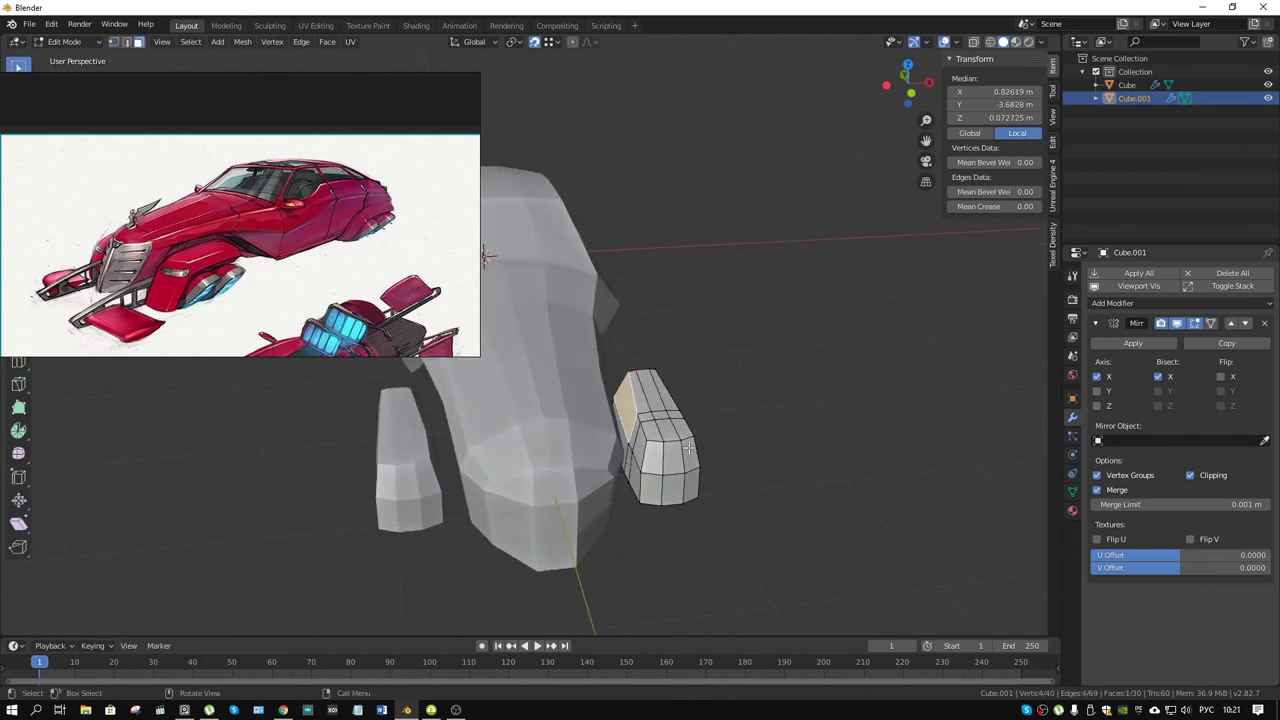
{"action": "middle_click_drag", "start_coordinate": [689, 448], "coordinate": [617, 450]}
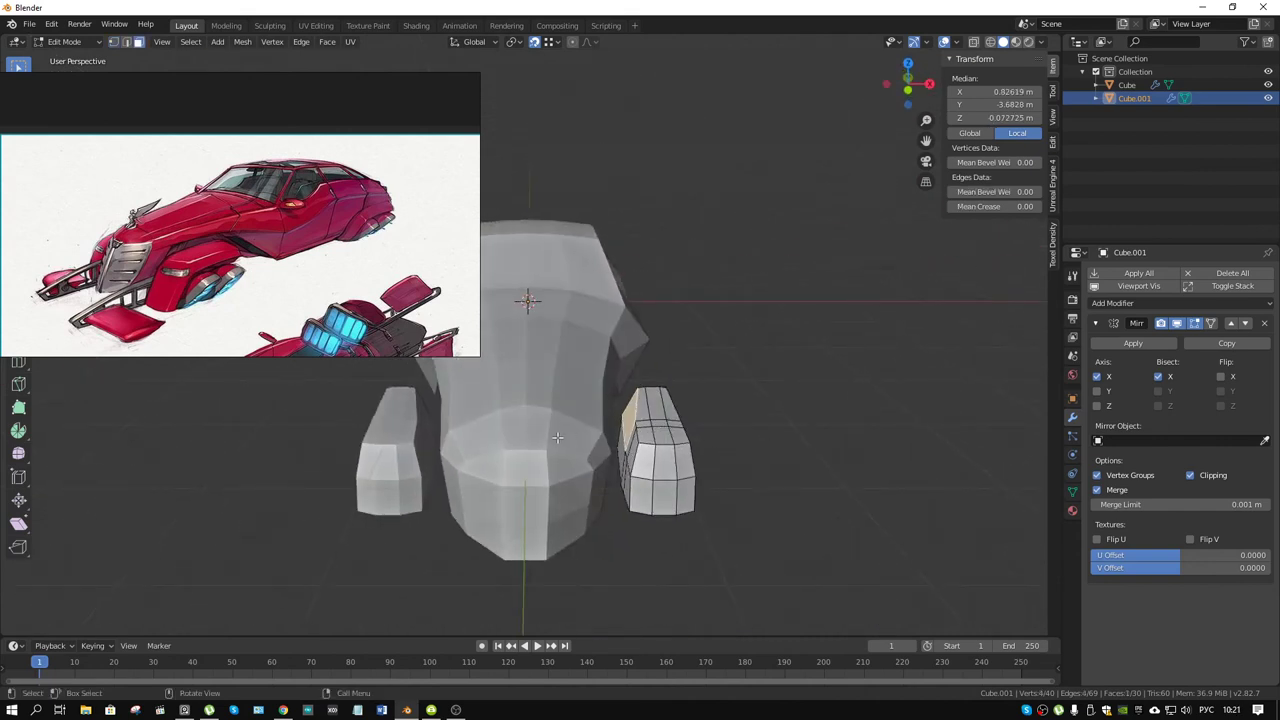
{"action": "left_click", "coordinate": [621, 450], "text": "shift"}
{"action": "key", "text": "s"}
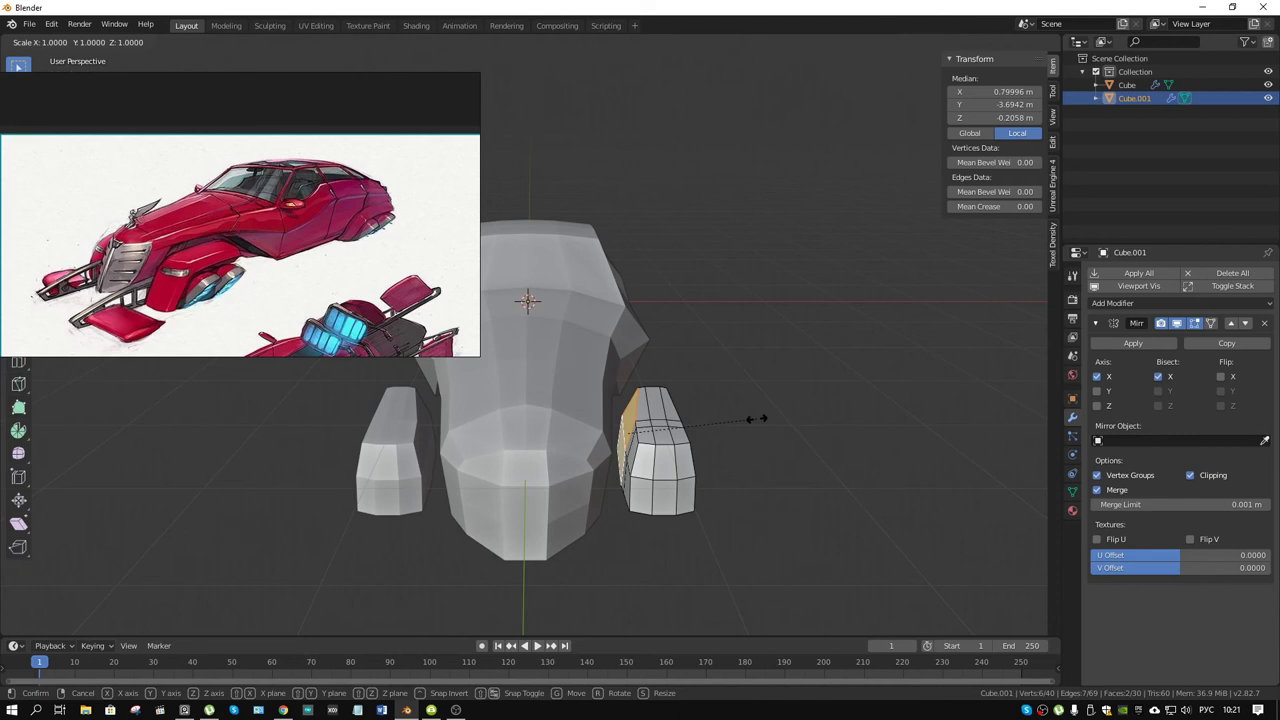
{"action": "right_click", "coordinate": [757, 418]}
- Move the pod's top inner corner vertex inward, keeping it off the Y axis
{"action": "key", "text": "1"}
{"action": "left_click", "coordinate": [634, 385]}
{"action": "scroll", "coordinate": [692, 424], "scroll_direction": "up", "scroll_amount": 2}
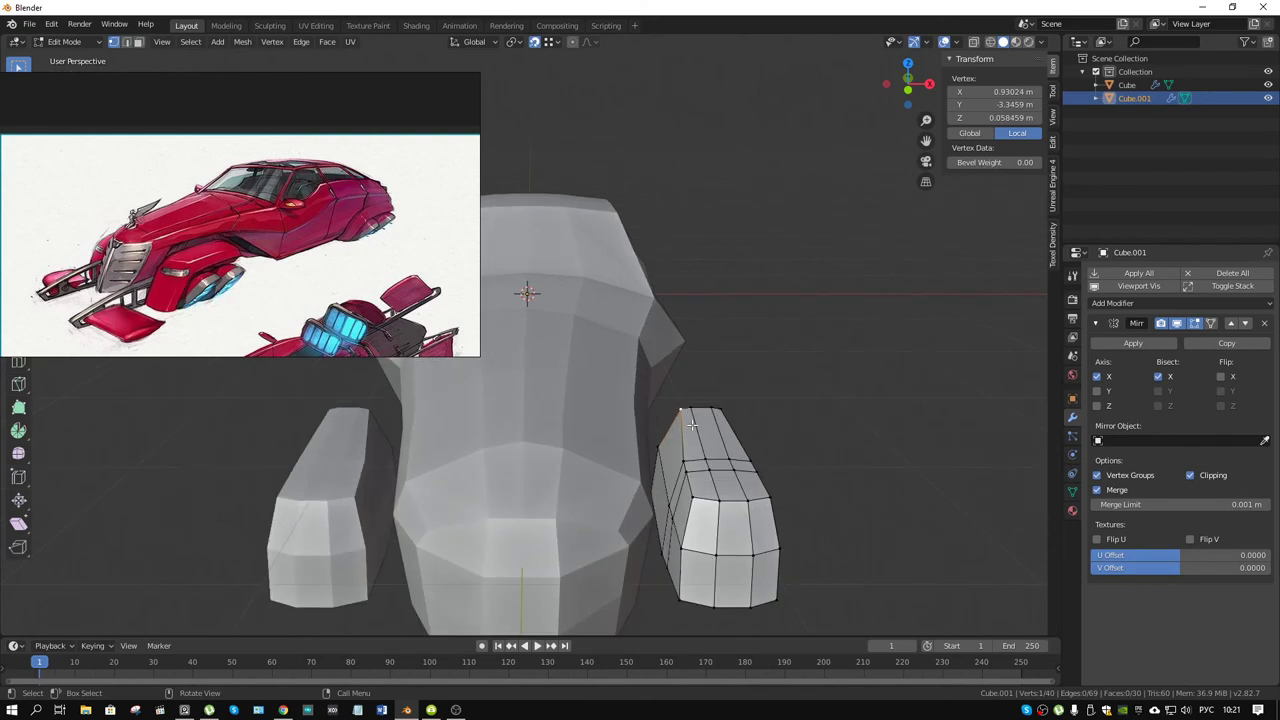
{"action": "middle_click_drag", "start_coordinate": [692, 424], "coordinate": [717, 349]}
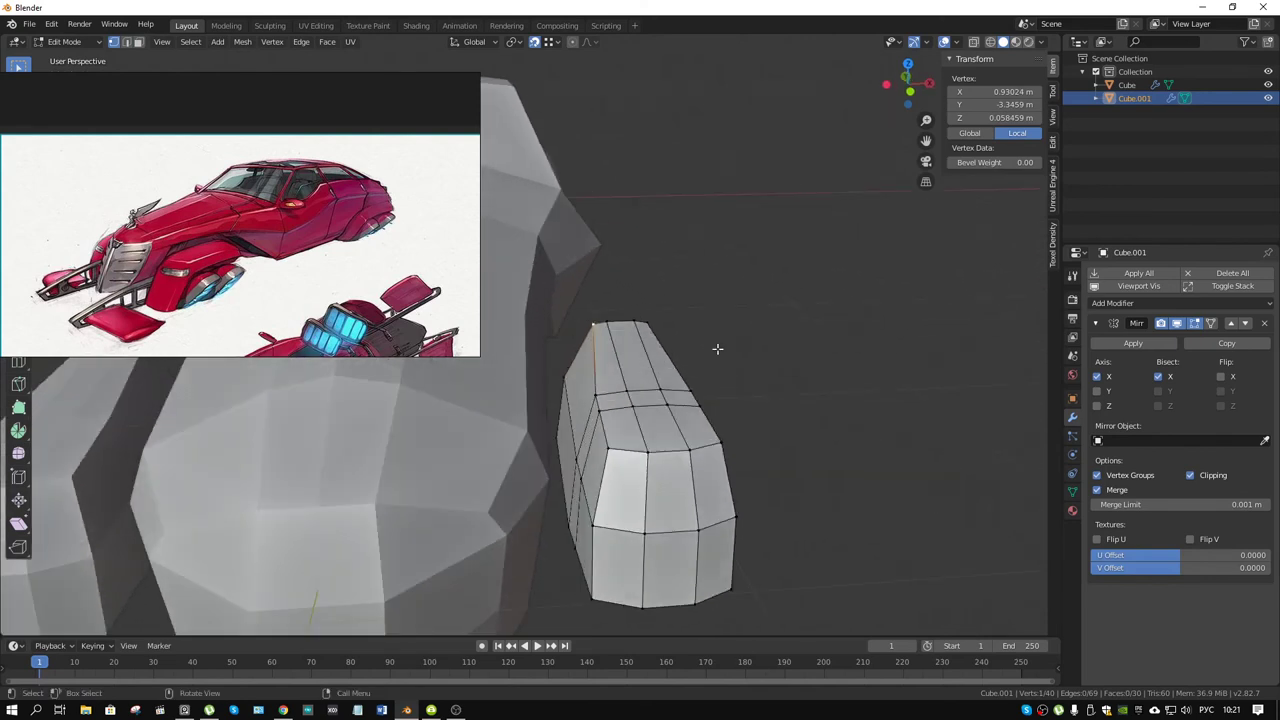
{"action": "key", "text": "g"}
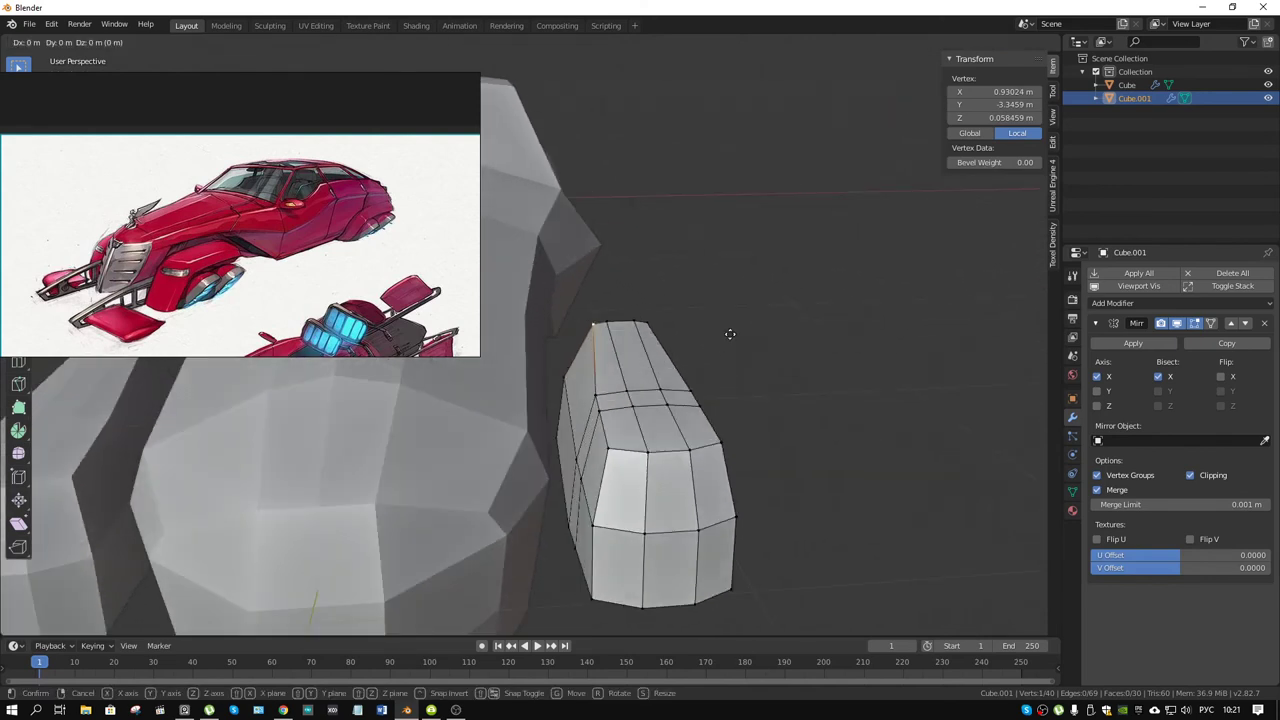
{"action": "key", "text": "shift+y"}
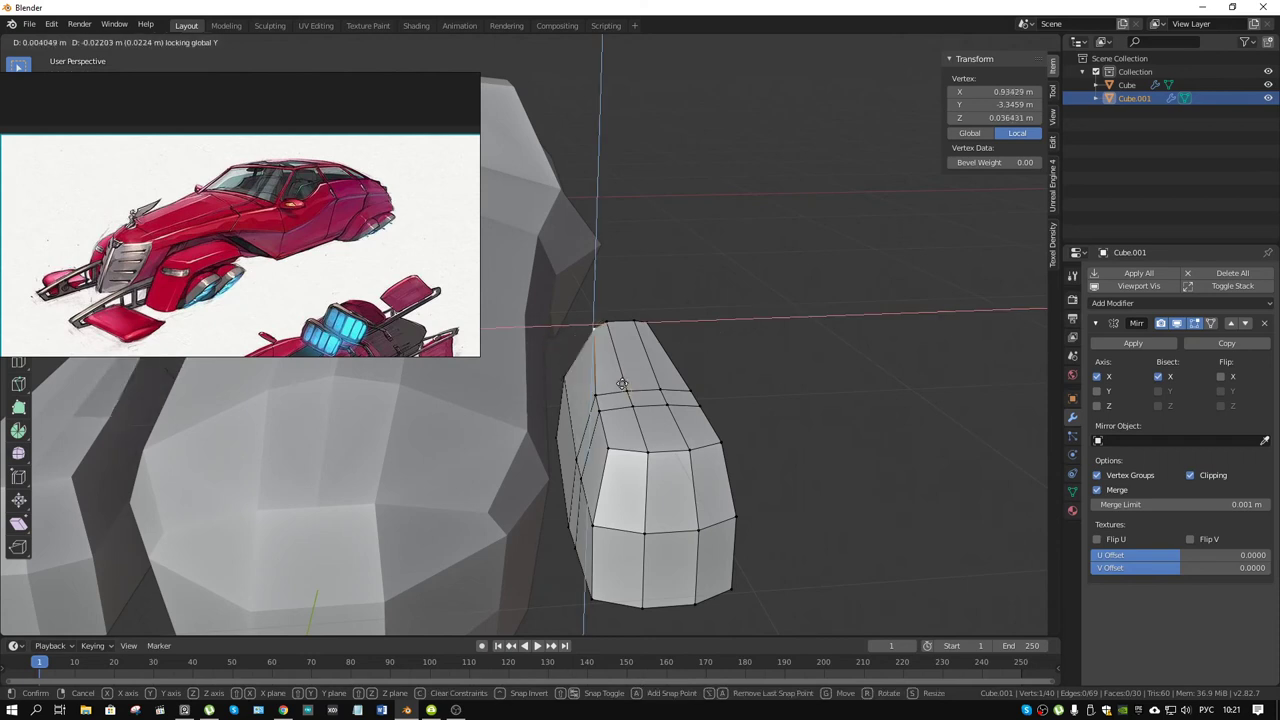
{"action": "left_click", "coordinate": [598, 393]}
- Fine-tune the top vertex off the Y axis, nudging it inward and then back outward
{"action": "mouse_move", "coordinate": [598, 393]}
{"action": "middle_mouse_down"}
{"action": "mouse_move", "coordinate": [571, 194]}
{"action": "mouse_move", "coordinate": [491, 251]}
{"action": "mouse_move", "coordinate": [491, 217]}
{"action": "mouse_move", "coordinate": [617, 491]}
{"action": "mouse_move", "coordinate": [614, 534]}
{"action": "mouse_move", "coordinate": [629, 271]}
{"action": "mouse_move", "coordinate": [703, 263]}
{"action": "mouse_move", "coordinate": [703, 251]}
{"action": "mouse_move", "coordinate": [701, 274]}
{"action": "middle_mouse_up"}
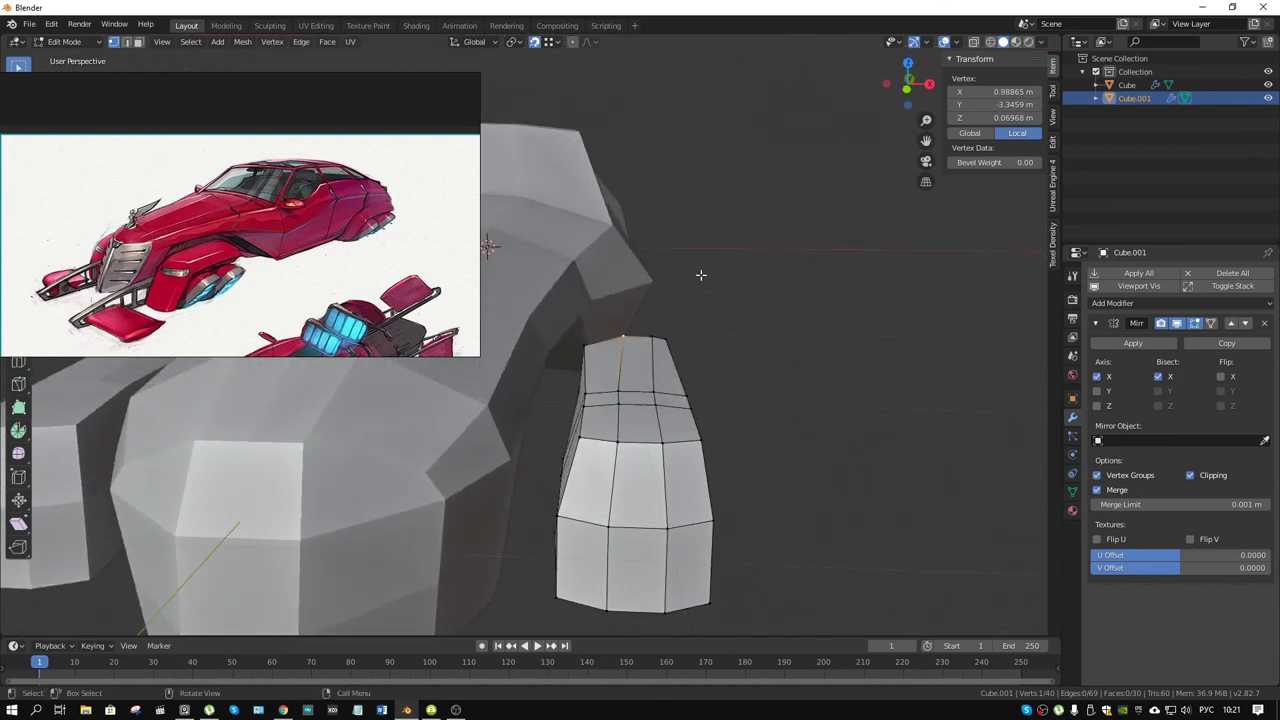
{"action": "key", "text": "g"}
{"action": "key", "text": "shift+y"}
{"action": "left_click", "coordinate": [617, 393]}
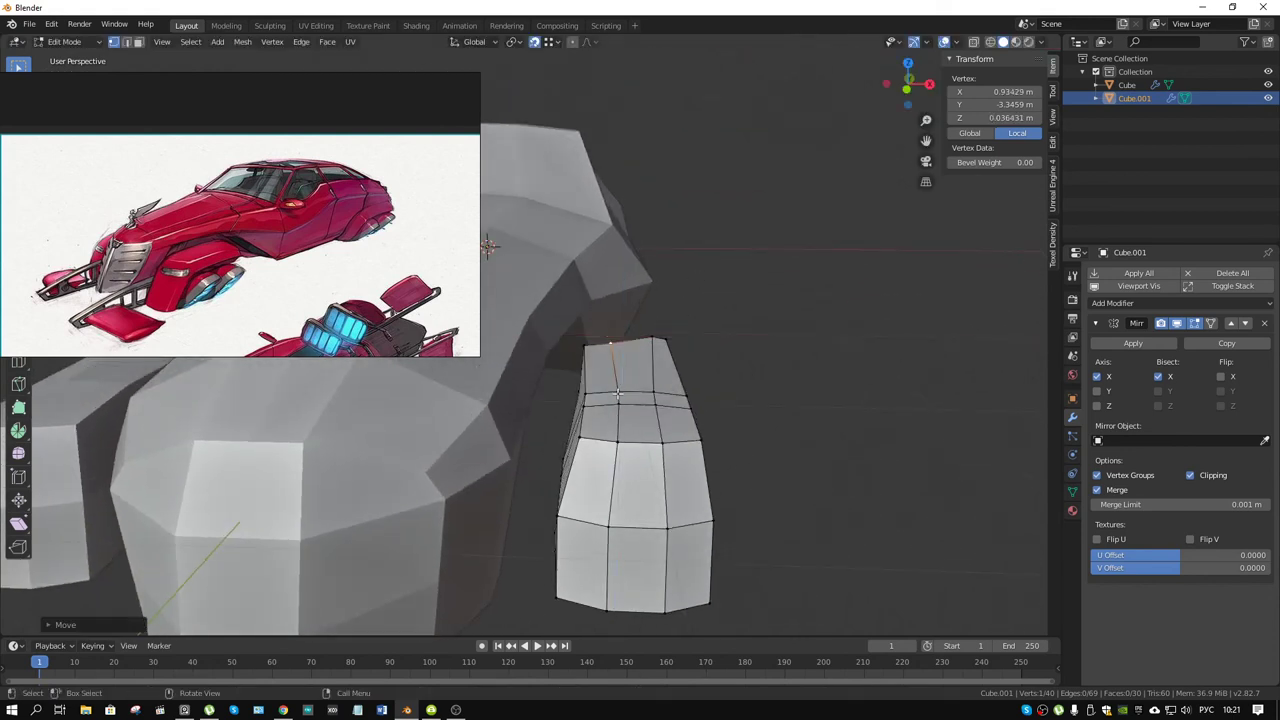
{"action": "key", "text": "g"}
{"action": "key", "text": "shift+y"}
{"action": "left_click", "coordinate": [703, 357]}
- Reposition the top corner vertex, then lower it along Z toward the car body
{"action": "middle_click_drag", "start_coordinate": [733, 359], "coordinate": [759, 376]}
{"action": "key", "text": "g"}
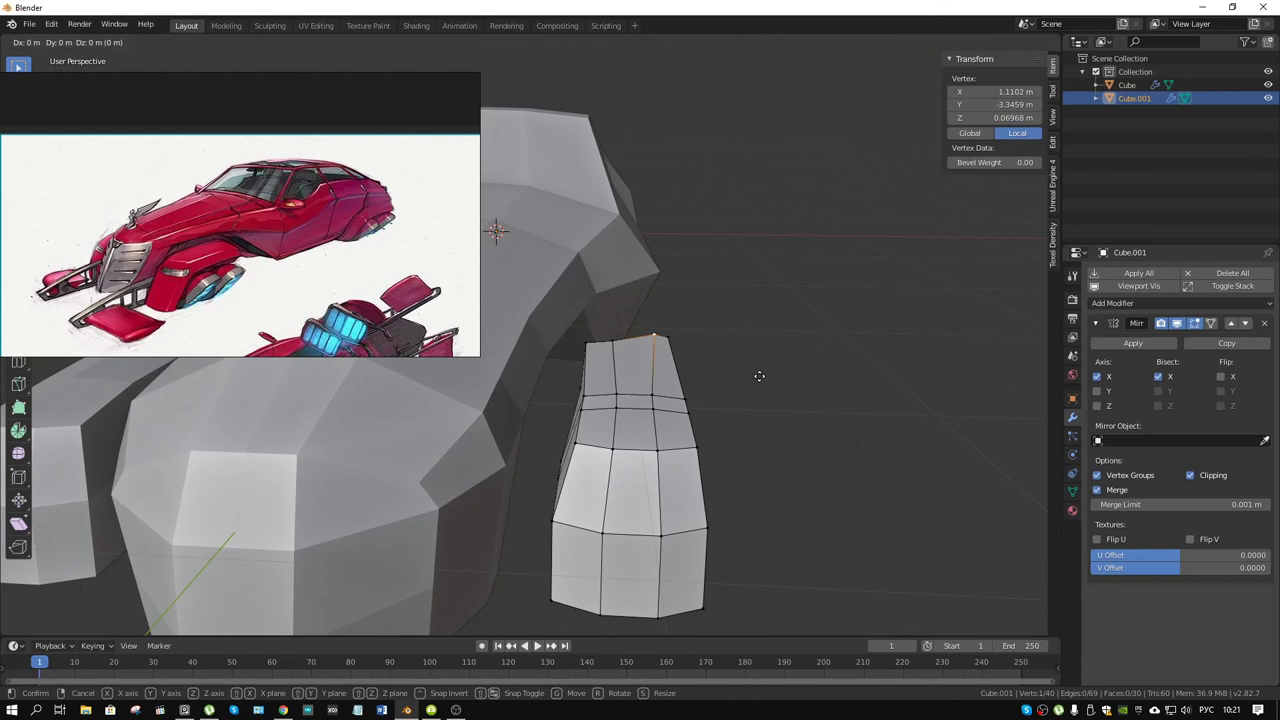
{"action": "left_click", "coordinate": [656, 393]}
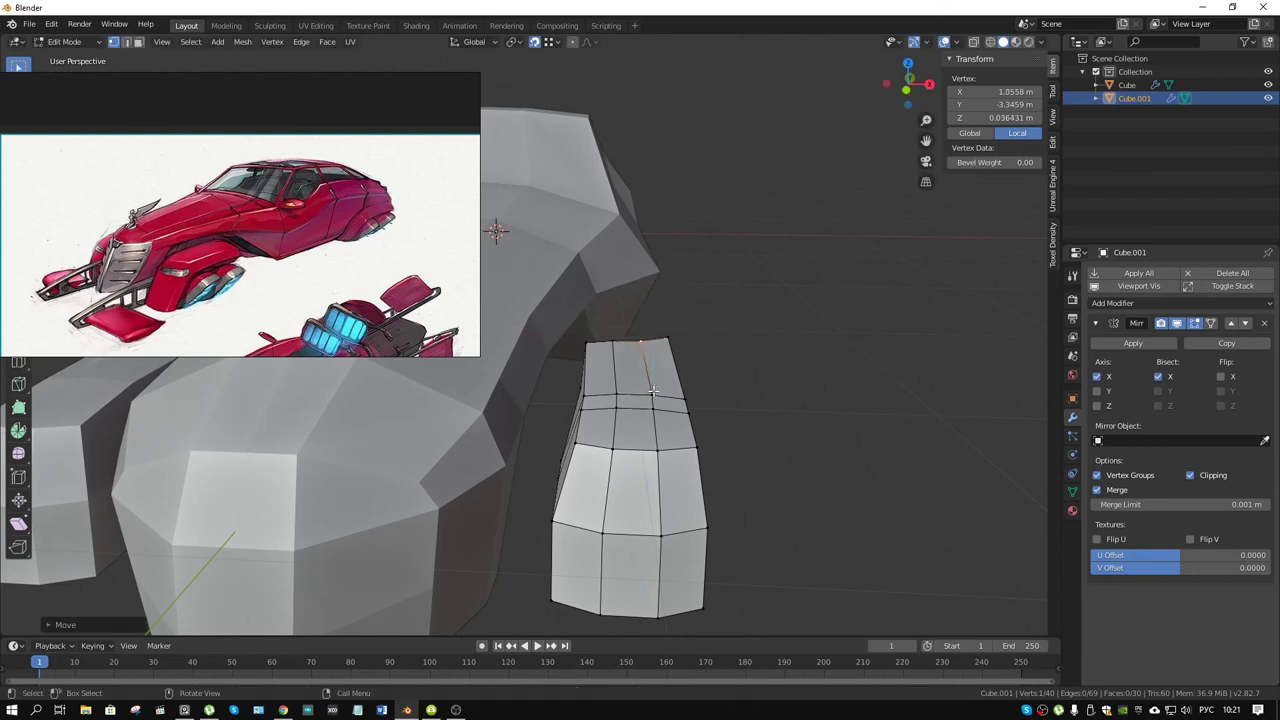
{"action": "middle_click_drag", "start_coordinate": [695, 372], "coordinate": [685, 352]}
{"action": "key", "text": "g"}
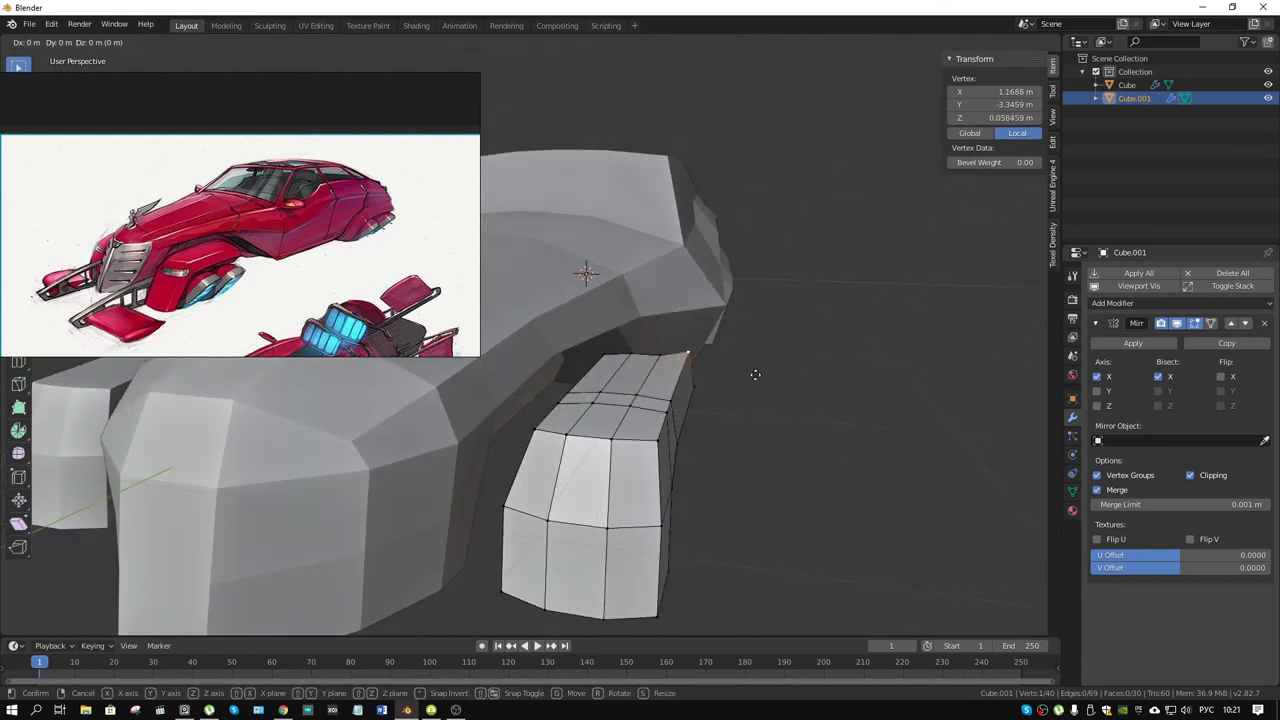
{"action": "key", "text": "z"}
{"action": "left_click", "coordinate": [755, 372]}
{"action": "mouse_move", "coordinate": [755, 372]}
{"action": "middle_mouse_down"}
{"action": "mouse_move", "coordinate": [636, 372]}
{"action": "mouse_move", "coordinate": [764, 439]}
{"action": "mouse_move", "coordinate": [652, 401]}
{"action": "middle_mouse_up"}
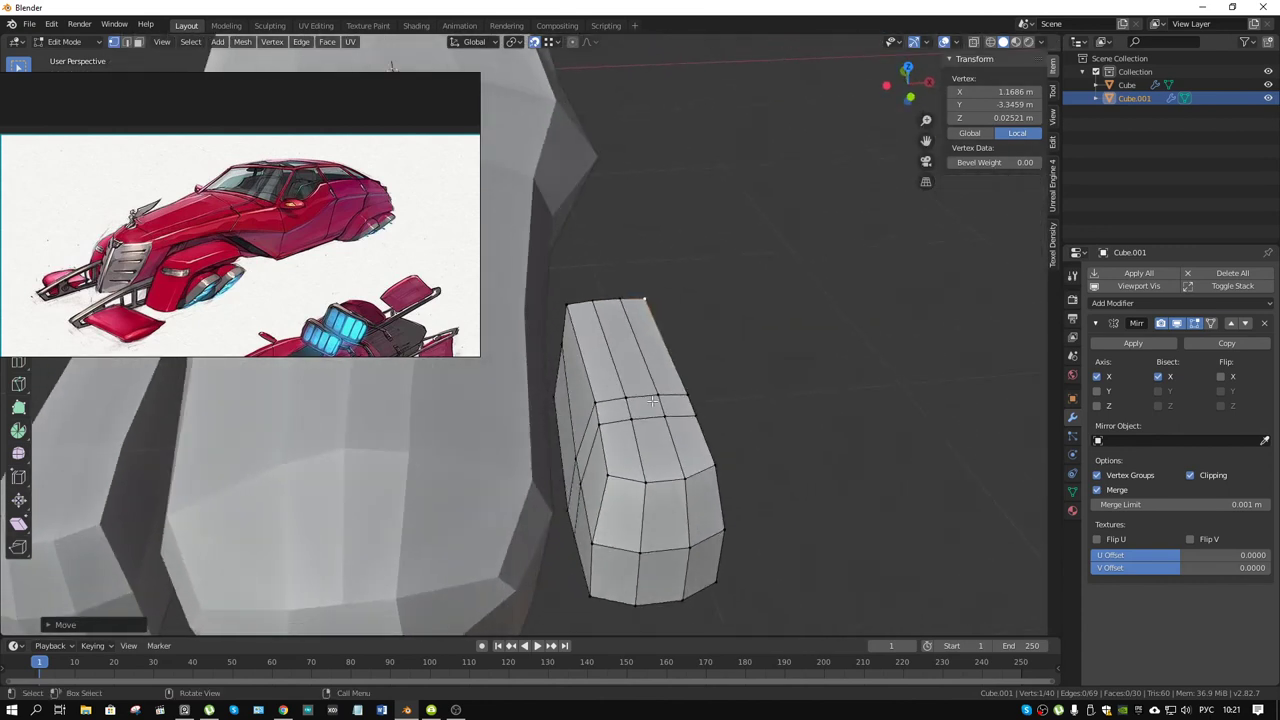
- Shift the vertex on the pod's left edge to the left, then adjust it off the Y axis
{"action": "left_click", "coordinate": [562, 348]}
{"action": "key", "text": "g"}
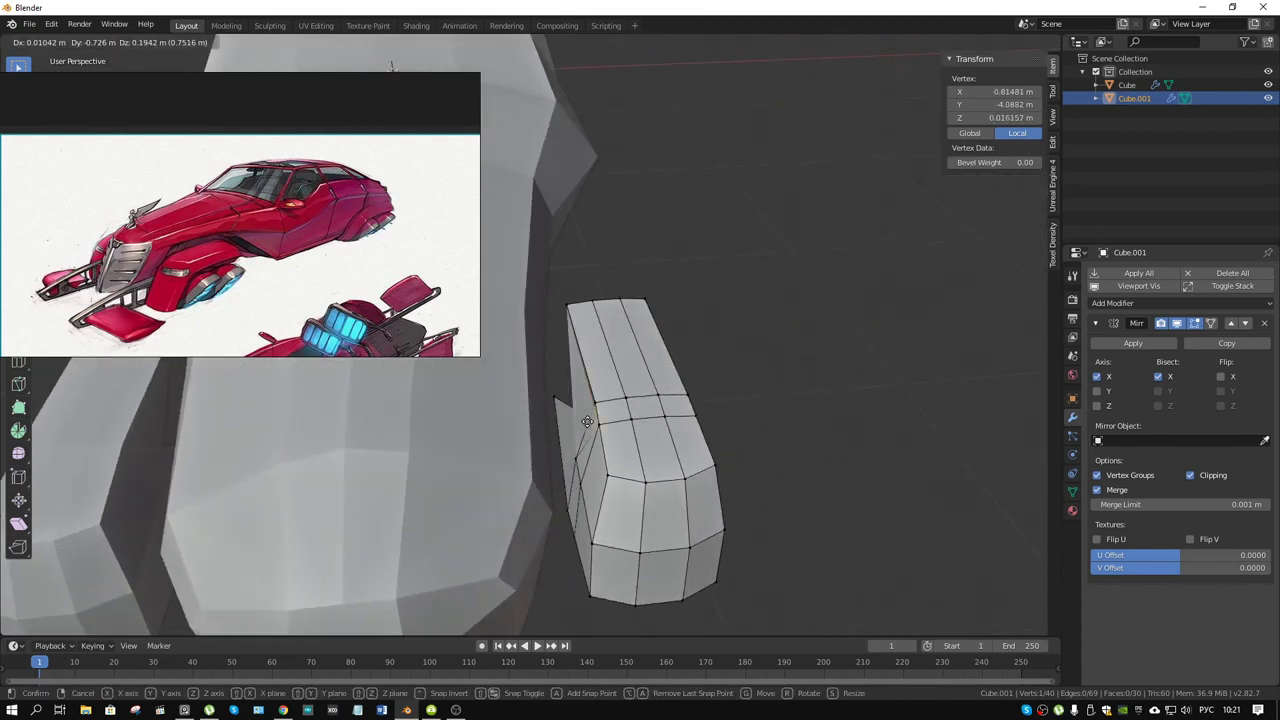
{"action": "left_click", "coordinate": [568, 422]}
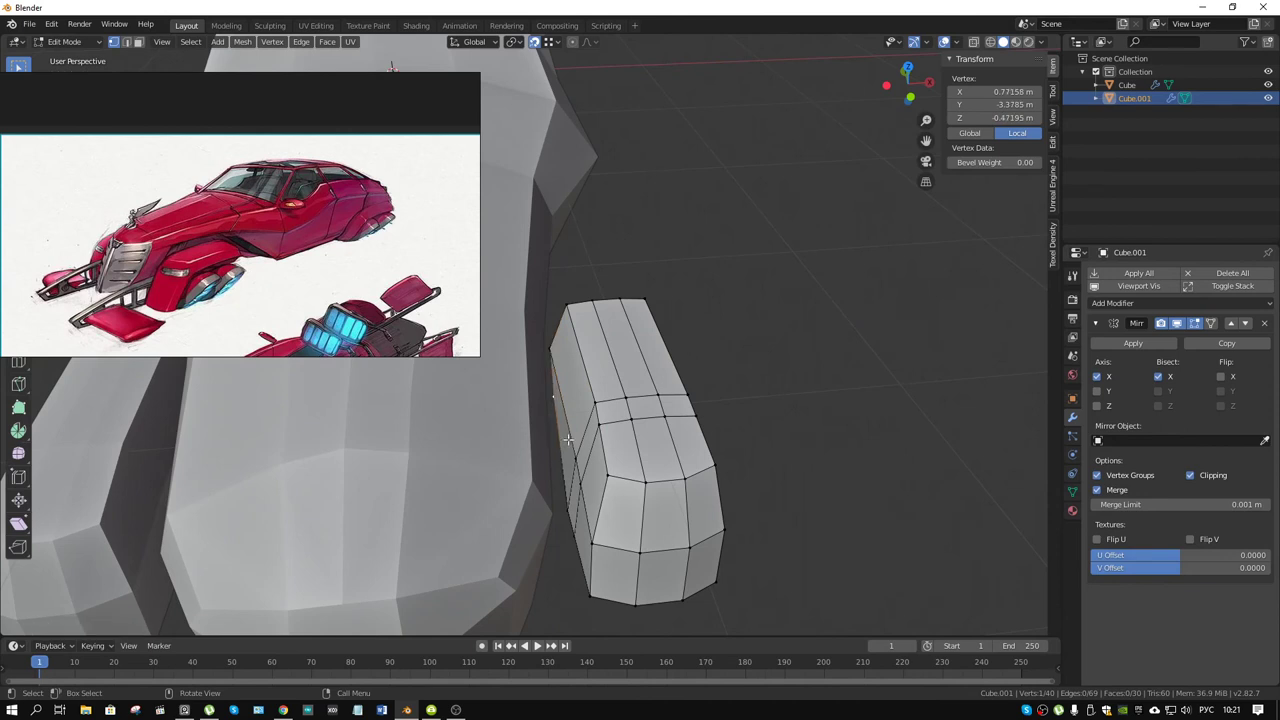
{"action": "key", "text": "g"}
{"action": "key", "text": "y"}
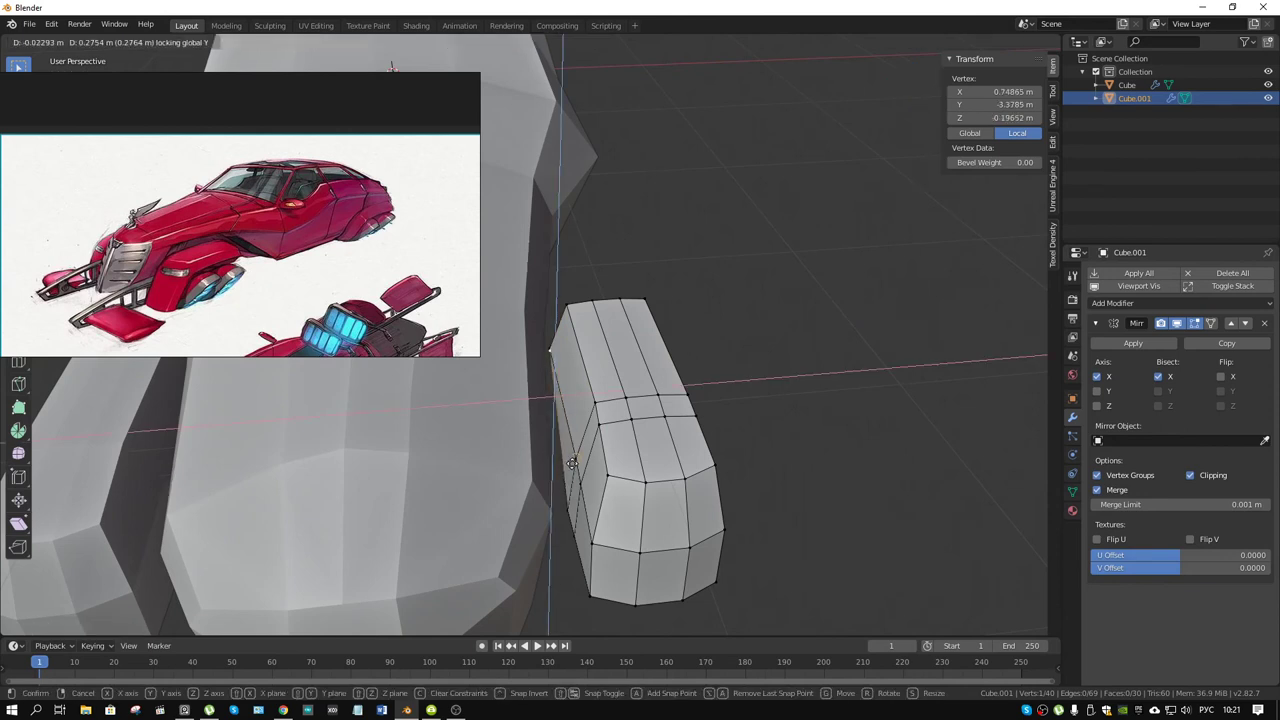
{"action": "left_click", "coordinate": [567, 440]}
{"action": "mouse_move", "coordinate": [567, 440]}
{"action": "middle_mouse_down"}
{"action": "mouse_move", "coordinate": [611, 398]}
{"action": "mouse_move", "coordinate": [466, 526]}
{"action": "mouse_move", "coordinate": [610, 440]}
{"action": "middle_mouse_up"}
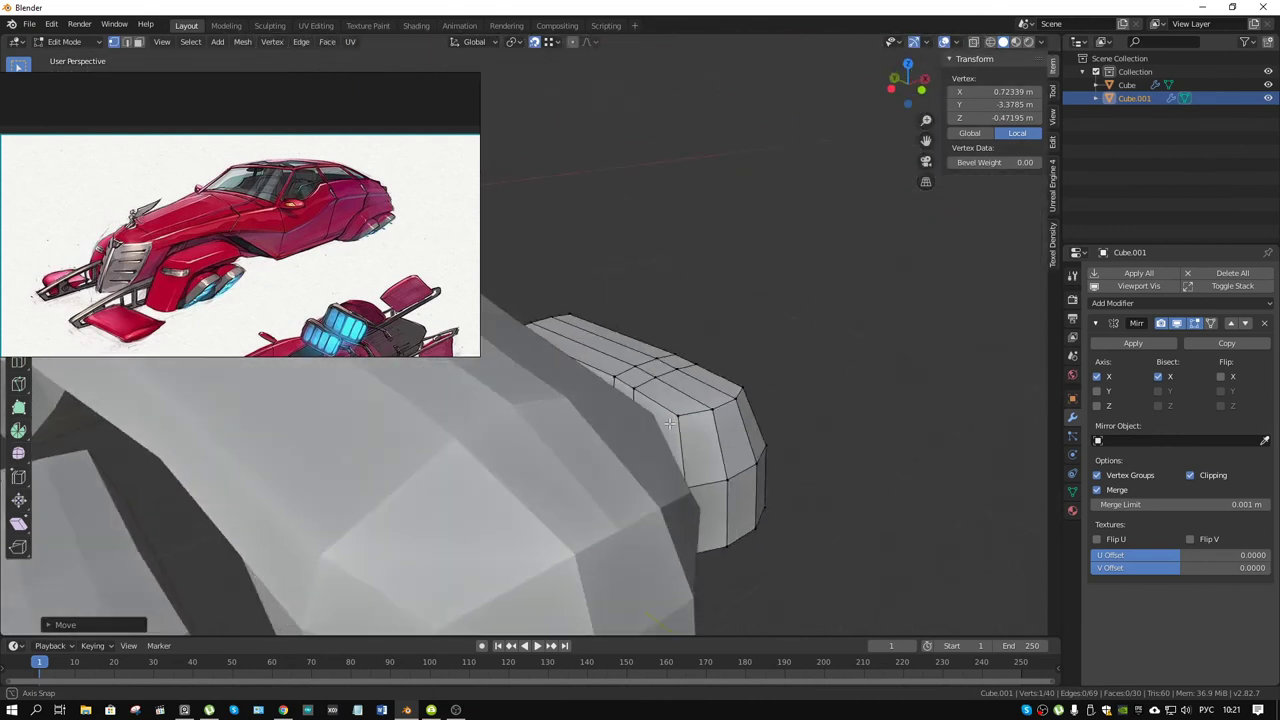
- Select the pod's inner side faces and scale them
{"action": "key", "text": "2"}
{"action": "left_click", "coordinate": [610, 440]}
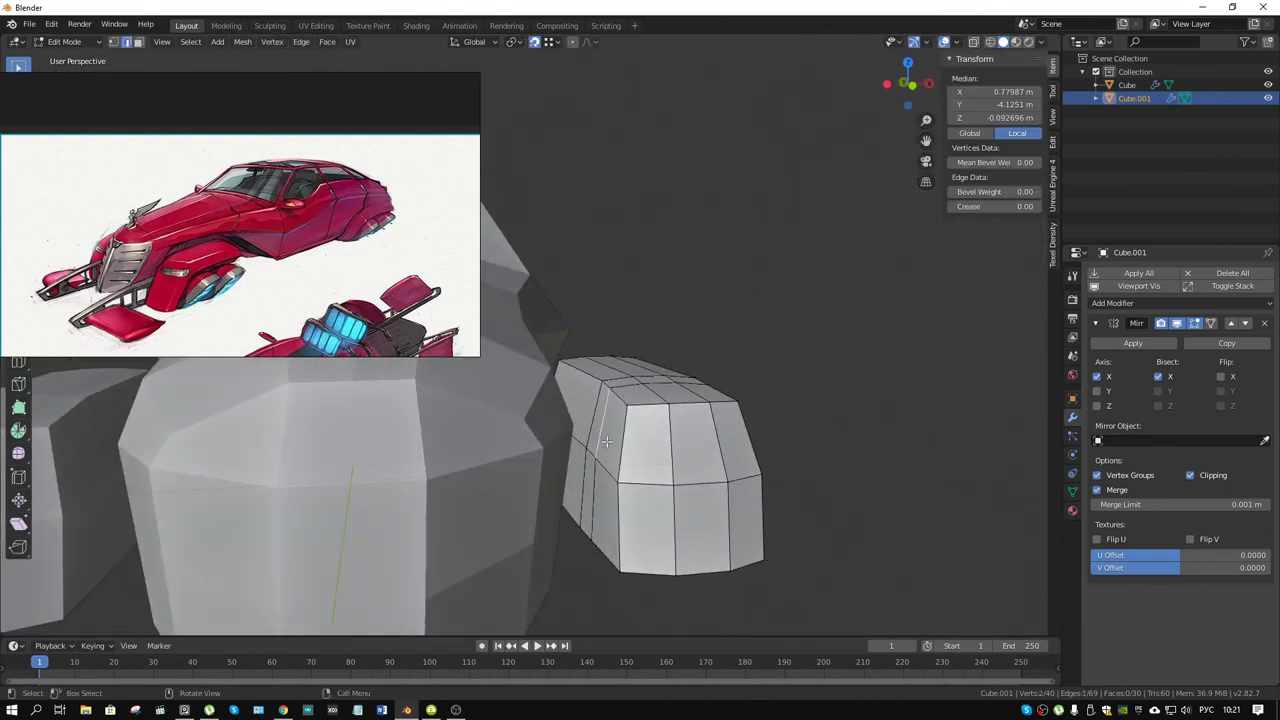
{"action": "key", "text": "3"}
{"action": "left_click", "coordinate": [610, 435]}
{"action": "left_click", "coordinate": [580, 395], "text": "shift"}
{"action": "left_click", "coordinate": [585, 493], "text": "shift"}
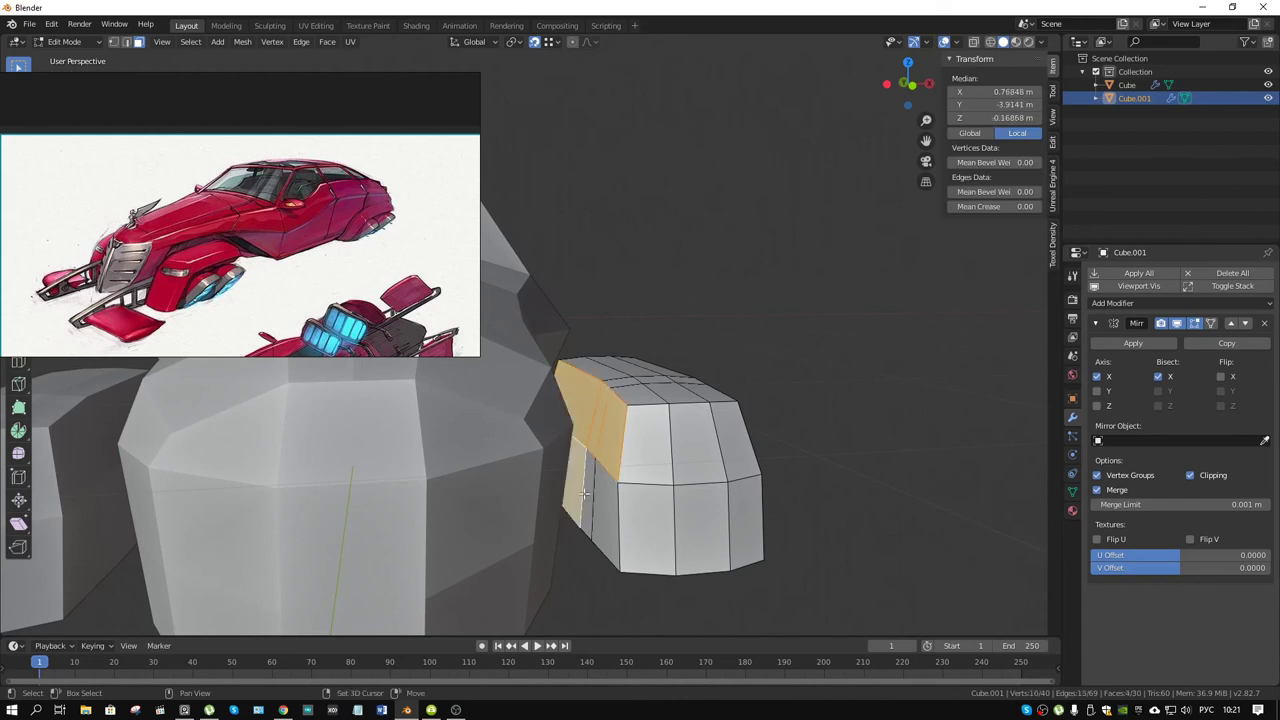
{"action": "left_click", "coordinate": [588, 495], "text": "shift"}
{"action": "left_click", "coordinate": [600, 522], "text": "shift"}
{"action": "key", "text": "s"}
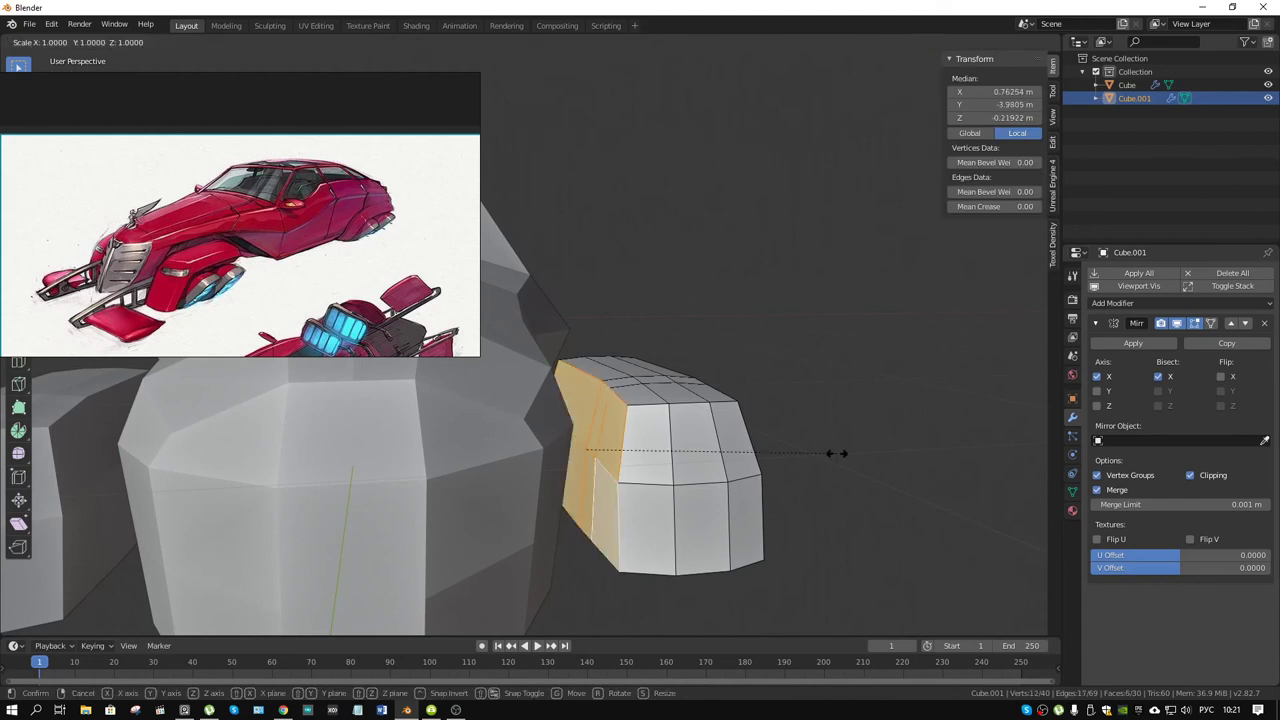
{"action": "left_click", "coordinate": [836, 453]}
- Slightly enlarge the pod's outer side faces together with its top face
{"action": "mouse_move", "coordinate": [862, 432]}
{"action": "middle_mouse_down"}
{"action": "mouse_move", "coordinate": [794, 409]}
{"action": "mouse_move", "coordinate": [604, 433]}
{"action": "middle_mouse_up"}
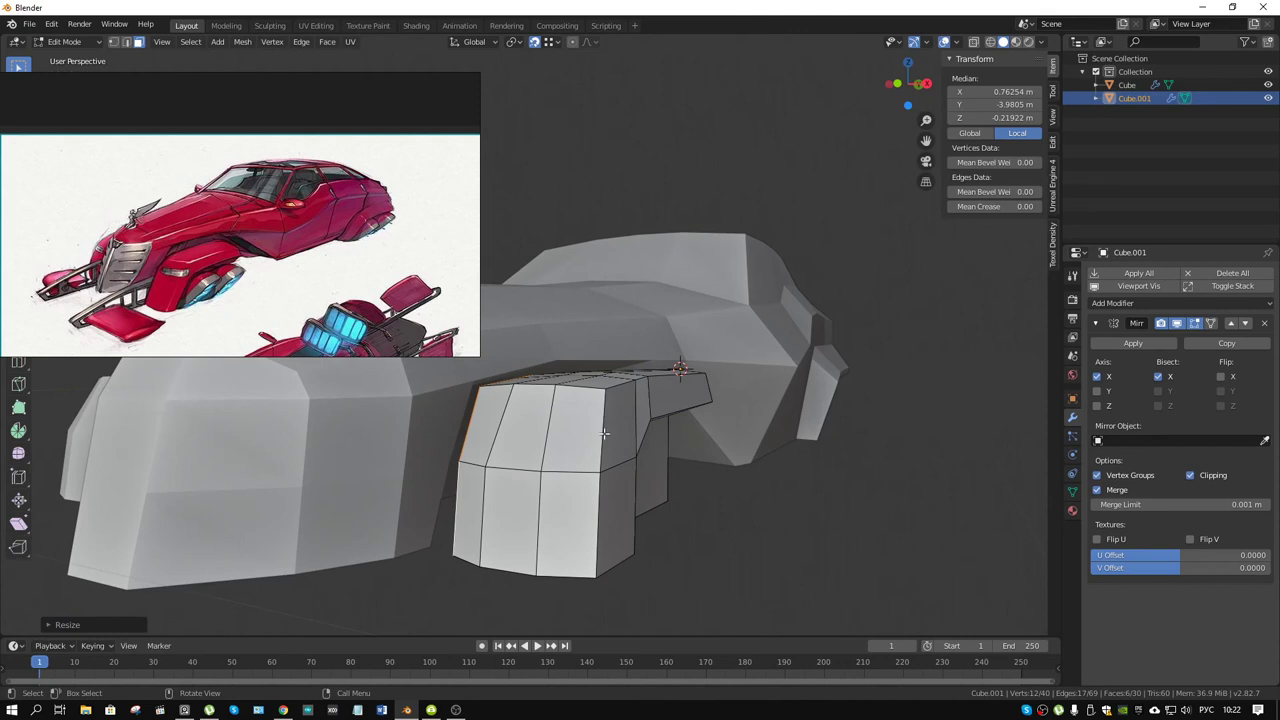
{"action": "left_click", "coordinate": [618, 405]}
{"action": "left_click", "coordinate": [618, 500], "text": "shift"}
{"action": "left_click", "coordinate": [645, 430], "text": "shift"}
{"action": "left_click", "coordinate": [680, 395], "text": "shift"}
{"action": "key", "text": "s"}
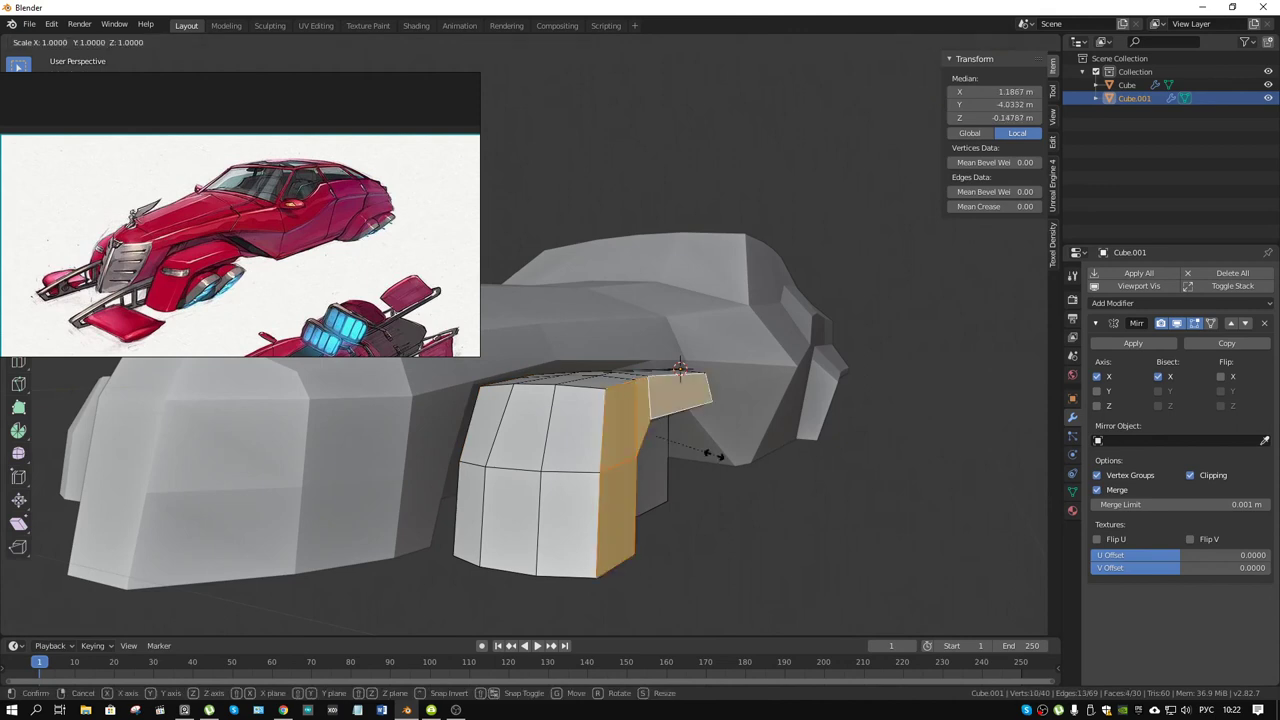
{"action": "left_click", "coordinate": [714, 455]}
- Dissolve two vertical edge loops on the pod's front
{"action": "middle_click_drag", "start_coordinate": [757, 430], "coordinate": [651, 467]}
{"action": "key", "text": "2"}
{"action": "left_click", "coordinate": [648, 465], "text": "alt"}
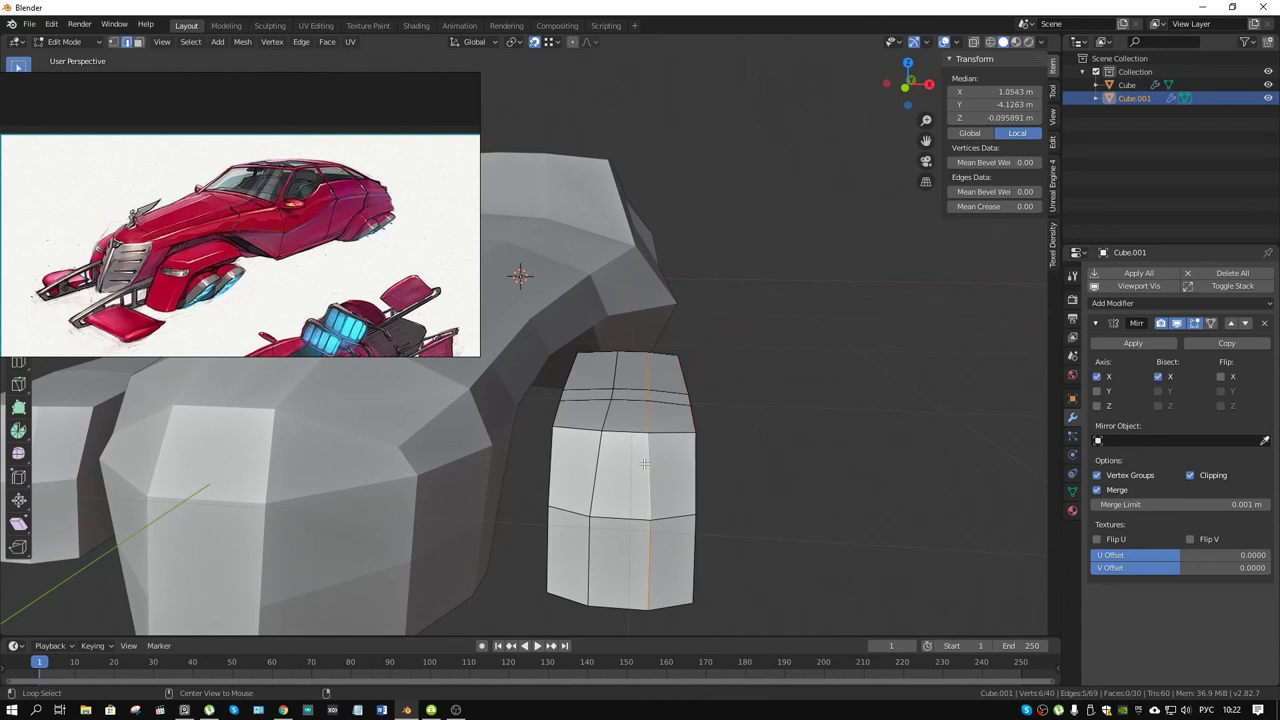
{"action": "key", "text": "s"}
{"action": "left_click", "coordinate": [646, 463]}
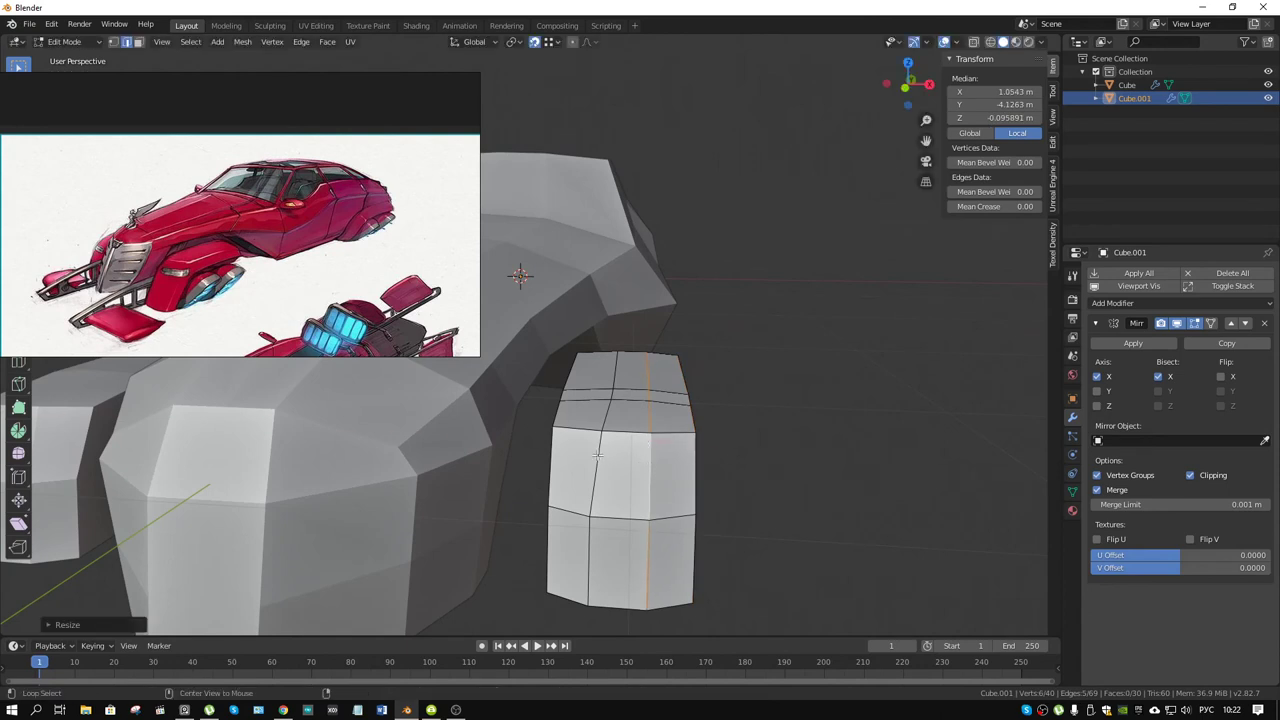
{"action": "left_click", "coordinate": [597, 455], "text": "alt"}
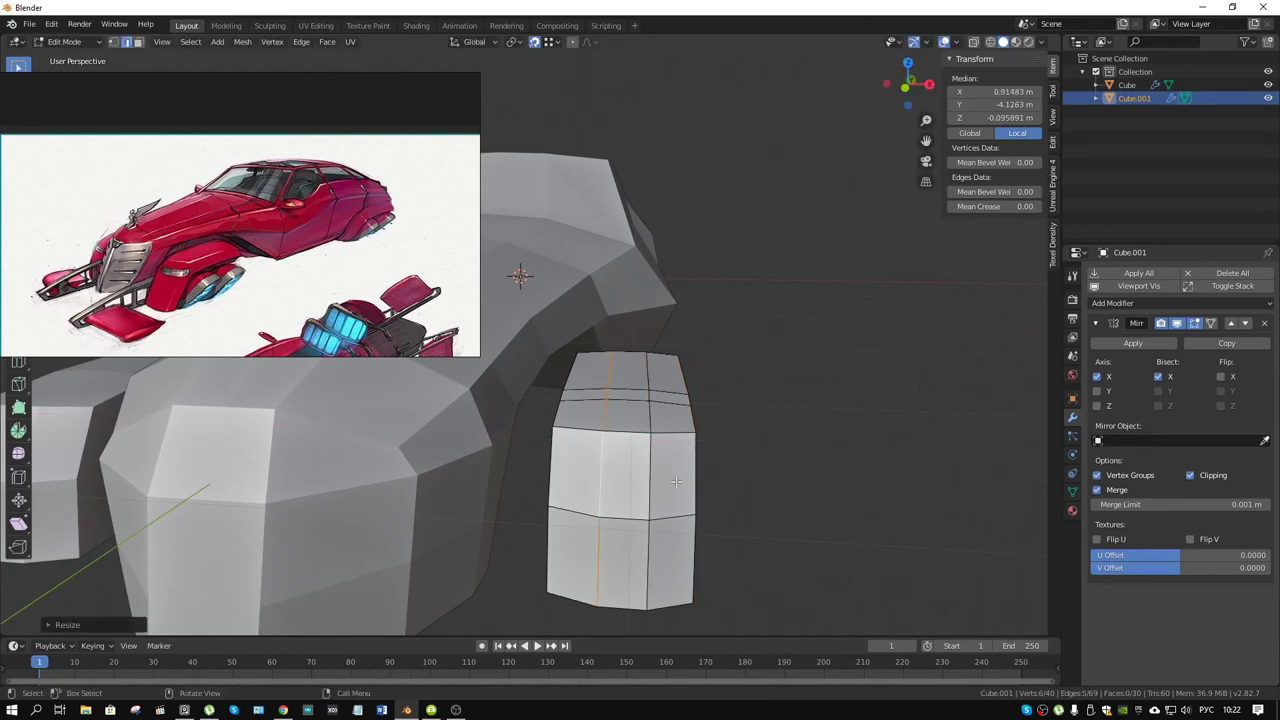
{"action": "mouse_move", "coordinate": [676, 482]}
{"action": "middle_mouse_down"}
{"action": "mouse_move", "coordinate": [674, 560]}
{"action": "mouse_move", "coordinate": [606, 526]}
{"action": "middle_mouse_up"}
{"action": "left_click", "coordinate": [576, 529], "text": "alt+shift"}
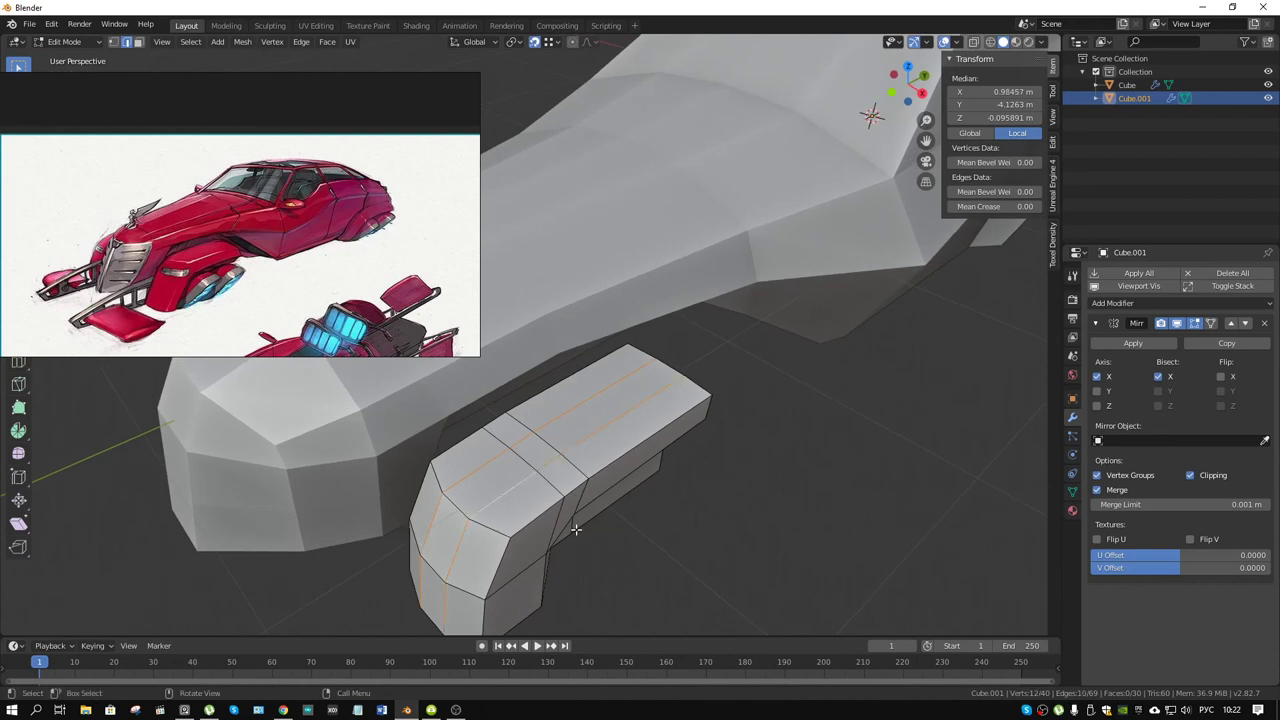
{"action": "key", "text": "x"}
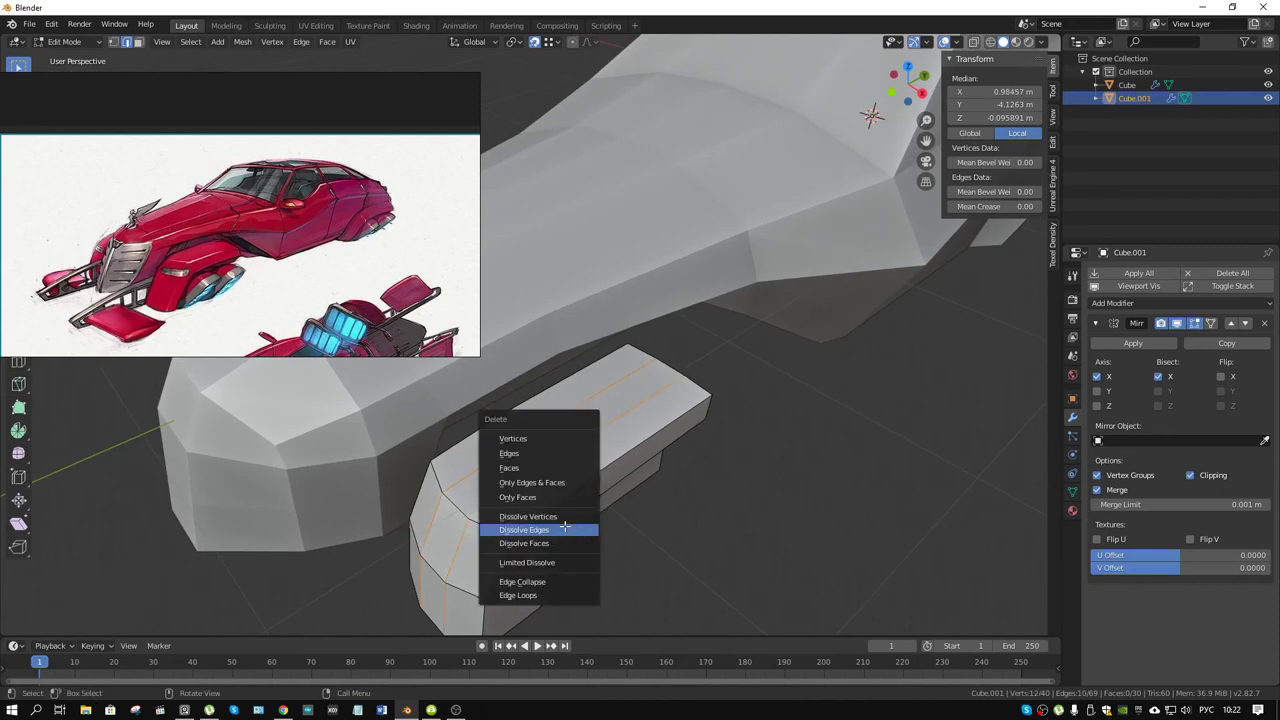
{"action": "left_click", "coordinate": [565, 527]}
- Loop-cut the pod down its middle and bevel the cut into a two-loop band
{"action": "middle_click_drag", "start_coordinate": [565, 527], "coordinate": [620, 422]}
{"action": "key", "text": "ctrl+r"}
{"action": "left_click", "coordinate": [620, 422]}
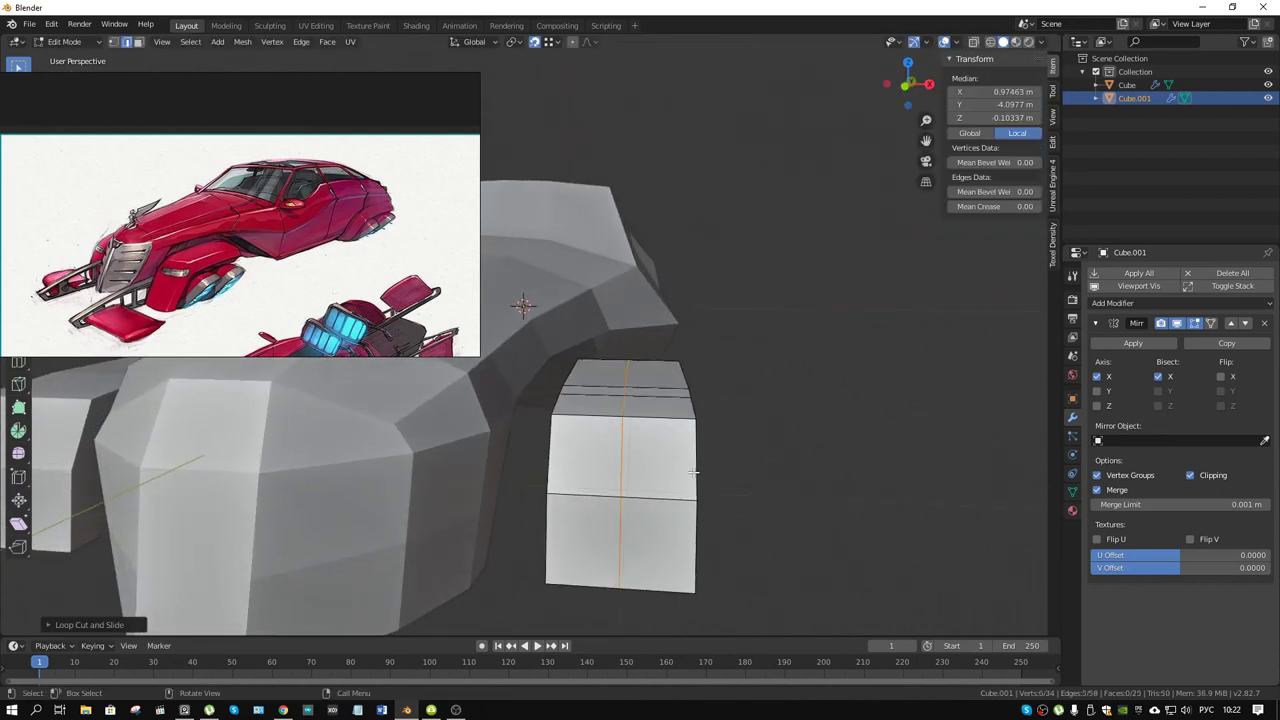
{"action": "key", "text": "ctrl+b"}
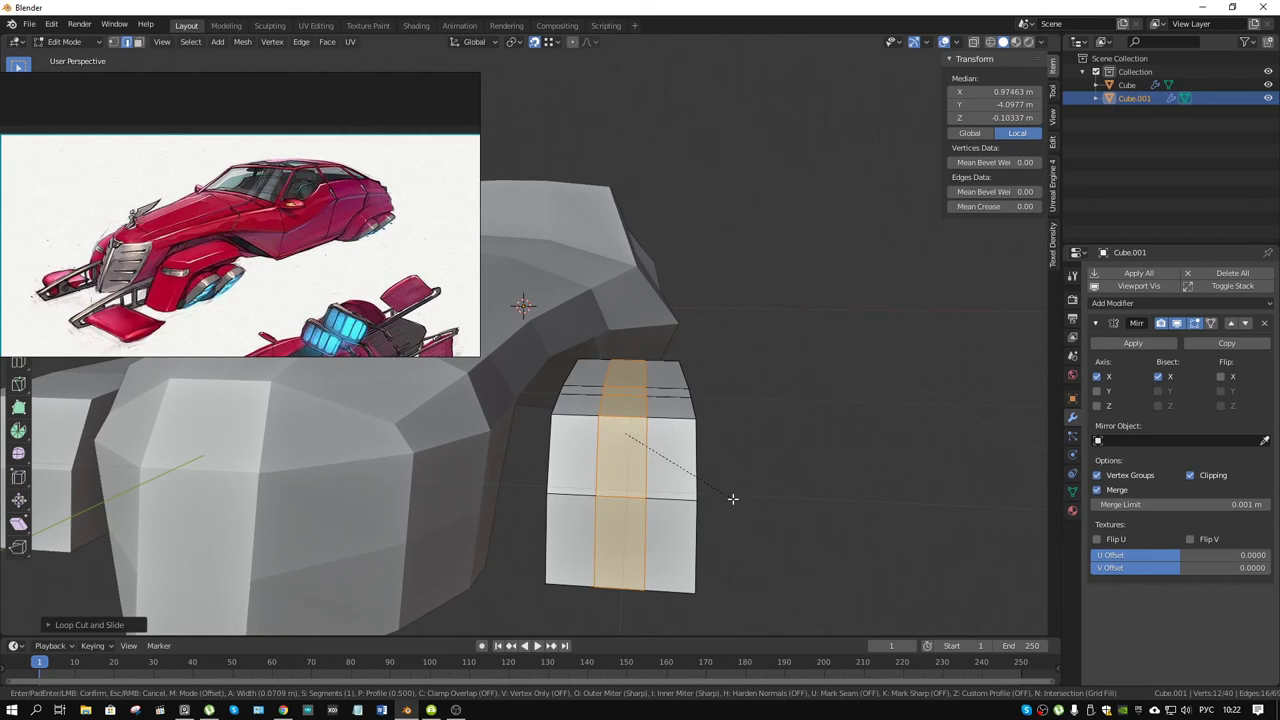
{"action": "left_click", "coordinate": [731, 497]}
- Move two front edges of the pod along Y, then select the small block's top edge
{"action": "middle_click_drag", "start_coordinate": [694, 471], "coordinate": [632, 478]}
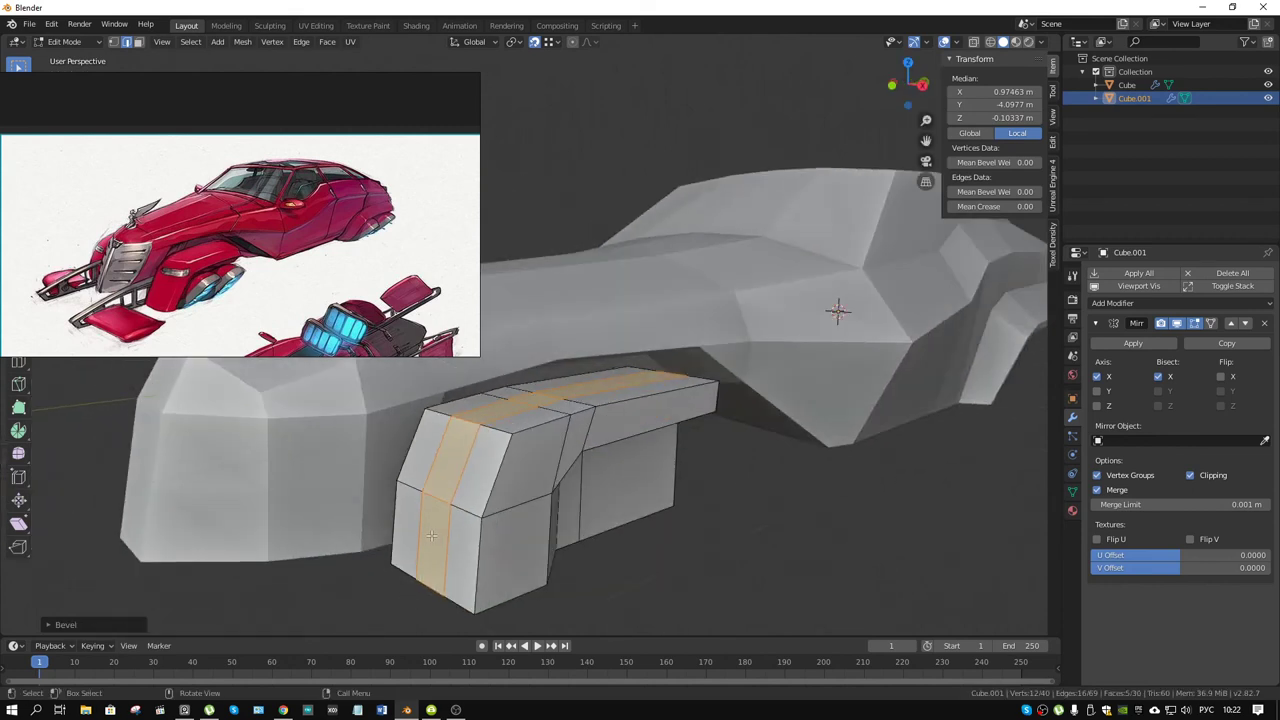
{"action": "left_click", "coordinate": [423, 582]}
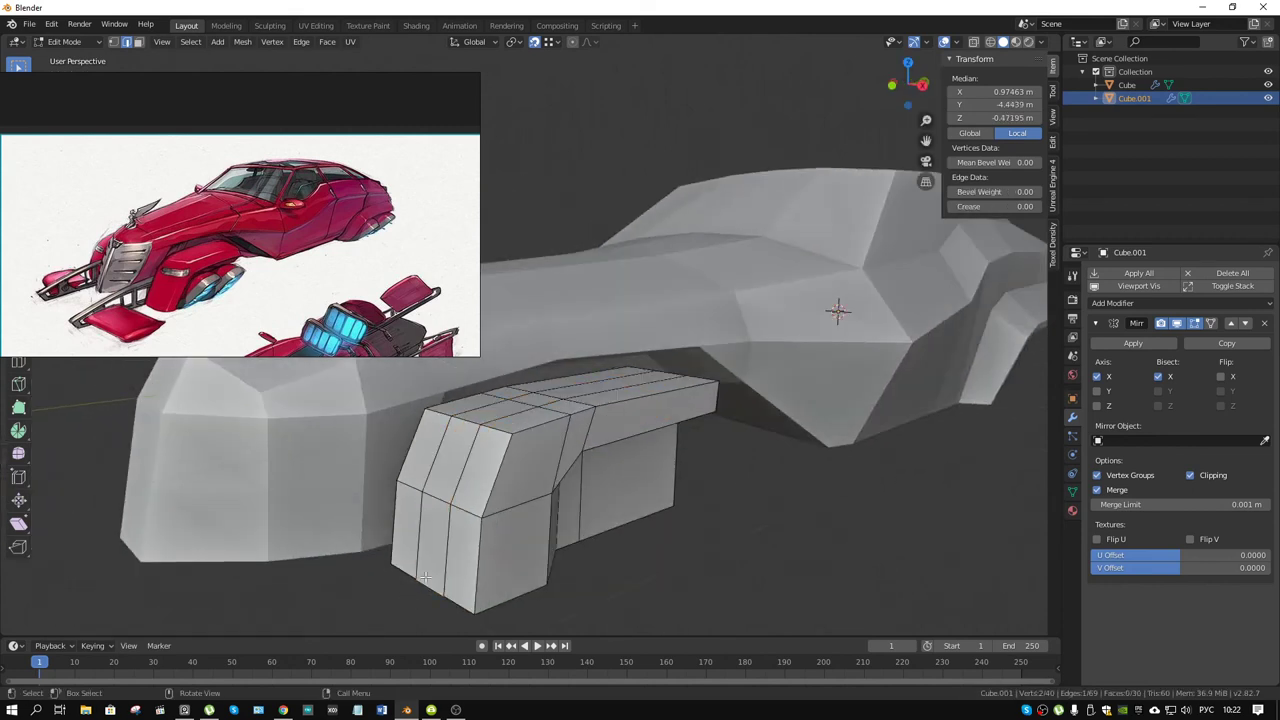
{"action": "left_click", "coordinate": [467, 426], "text": "shift"}
{"action": "middle_click_drag", "start_coordinate": [467, 426], "coordinate": [478, 502]}
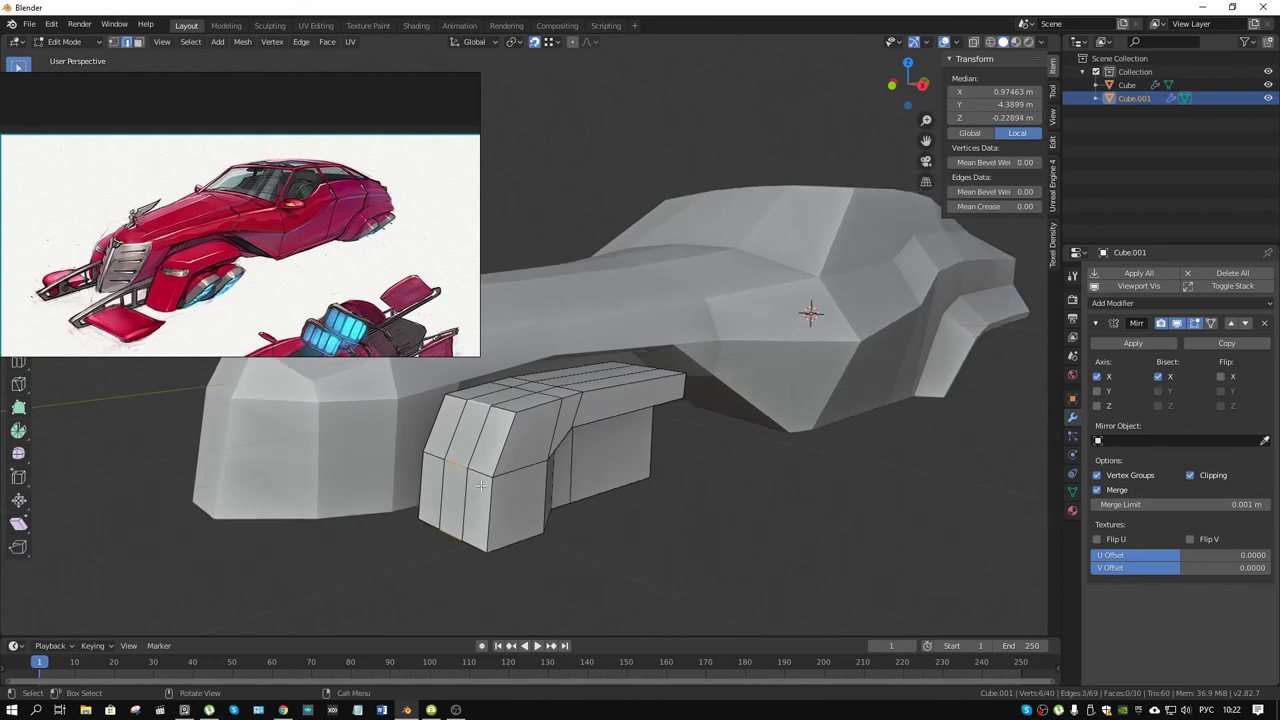
{"action": "key", "text": "g"}
{"action": "key", "text": "y"}
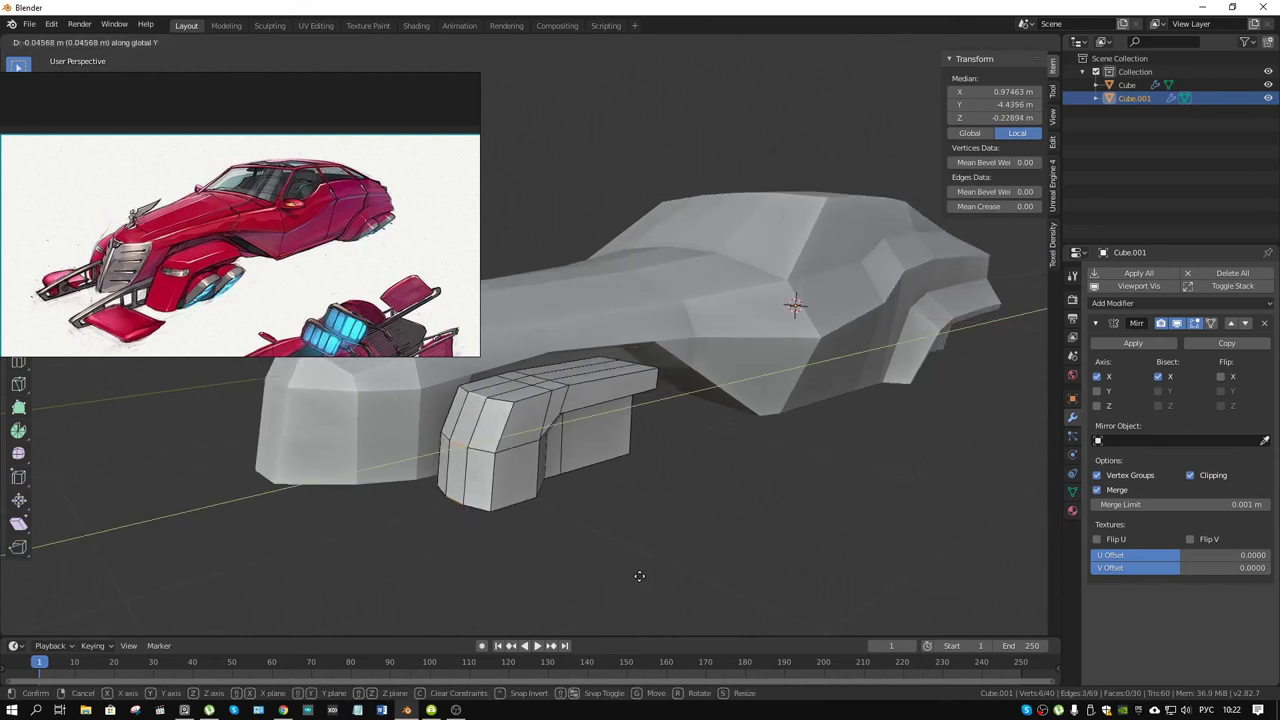
{"action": "left_click", "coordinate": [598, 537]}
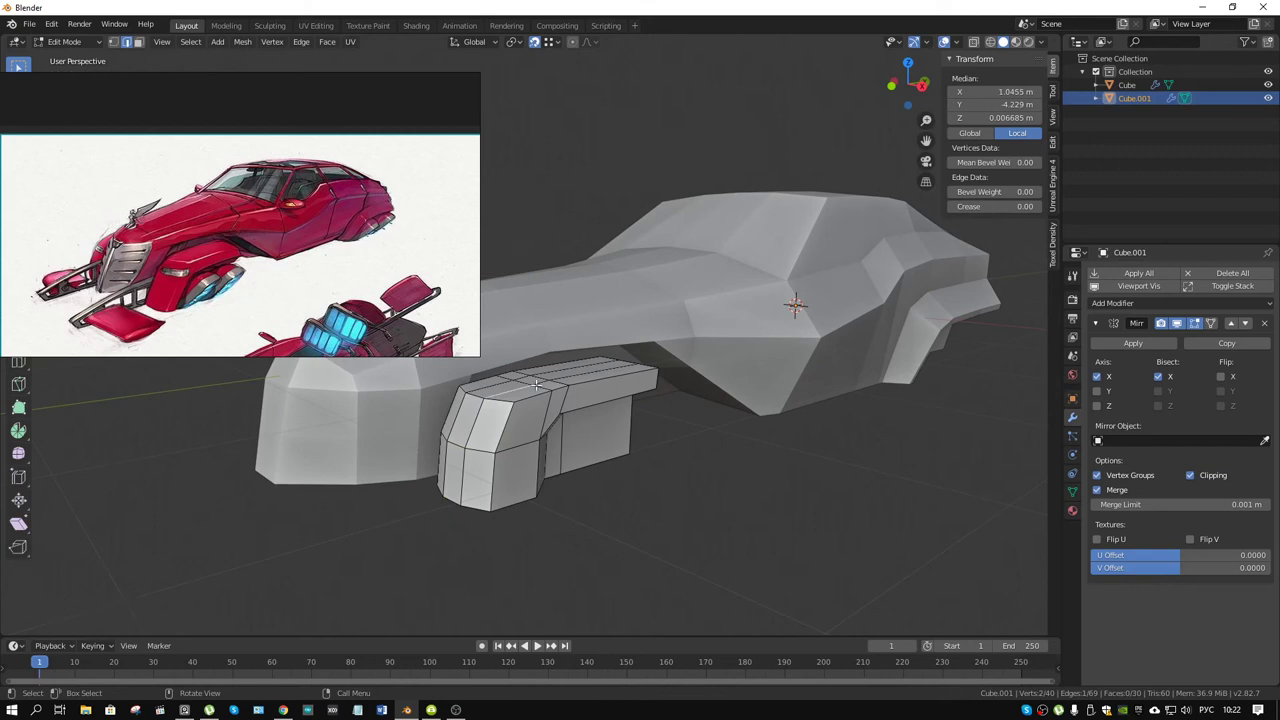
{"action": "left_click", "coordinate": [495, 385], "text": "ctrl"}
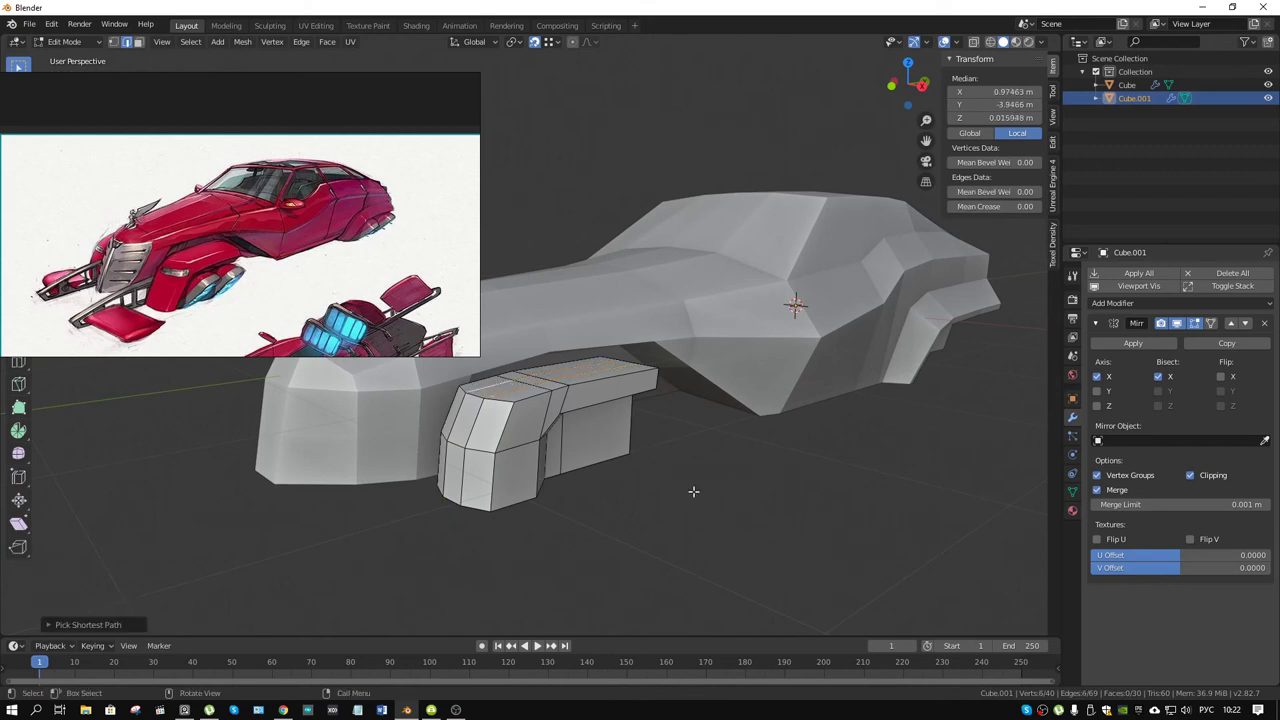
- Move the small block's top edges along Z
{"action": "key", "text": "g"}
{"action": "key", "text": "z"}
{"action": "left_click", "coordinate": [545, 460]}
{"action": "middle_click_drag", "start_coordinate": [545, 460], "coordinate": [530, 430]}
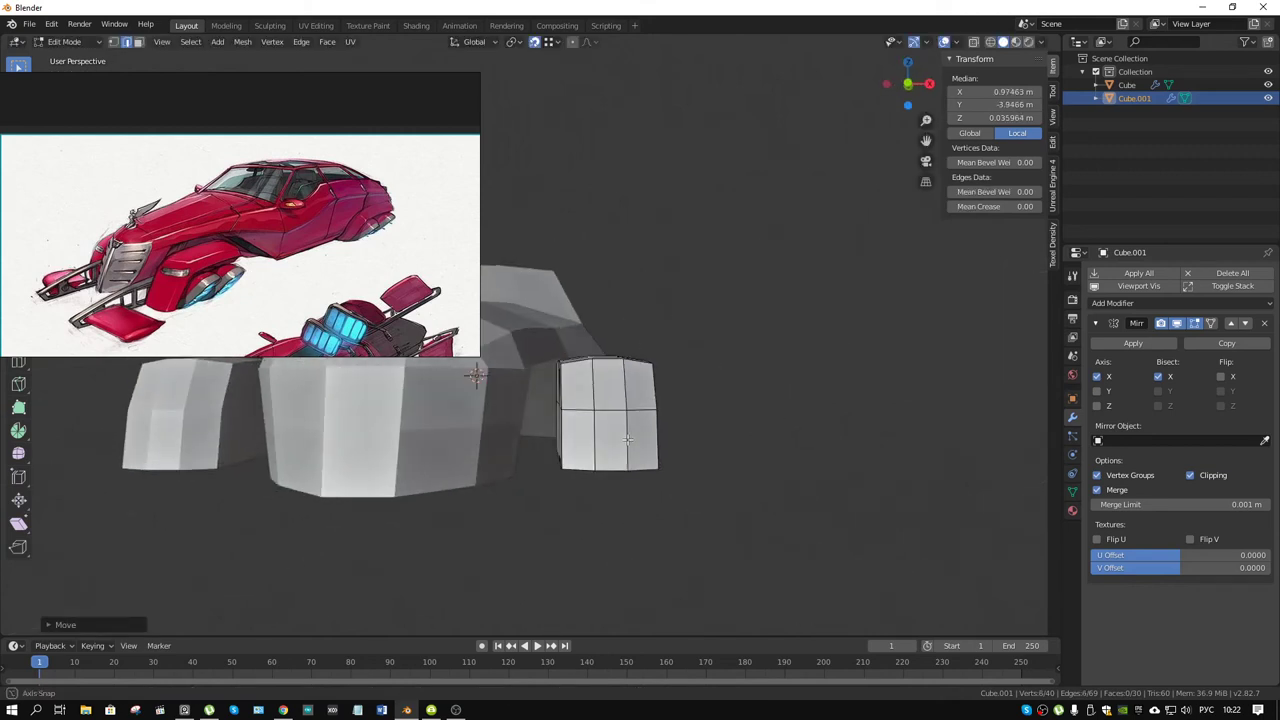
{"action": "scroll", "coordinate": [560, 410], "scroll_direction": "down", "scroll_amount": 4}
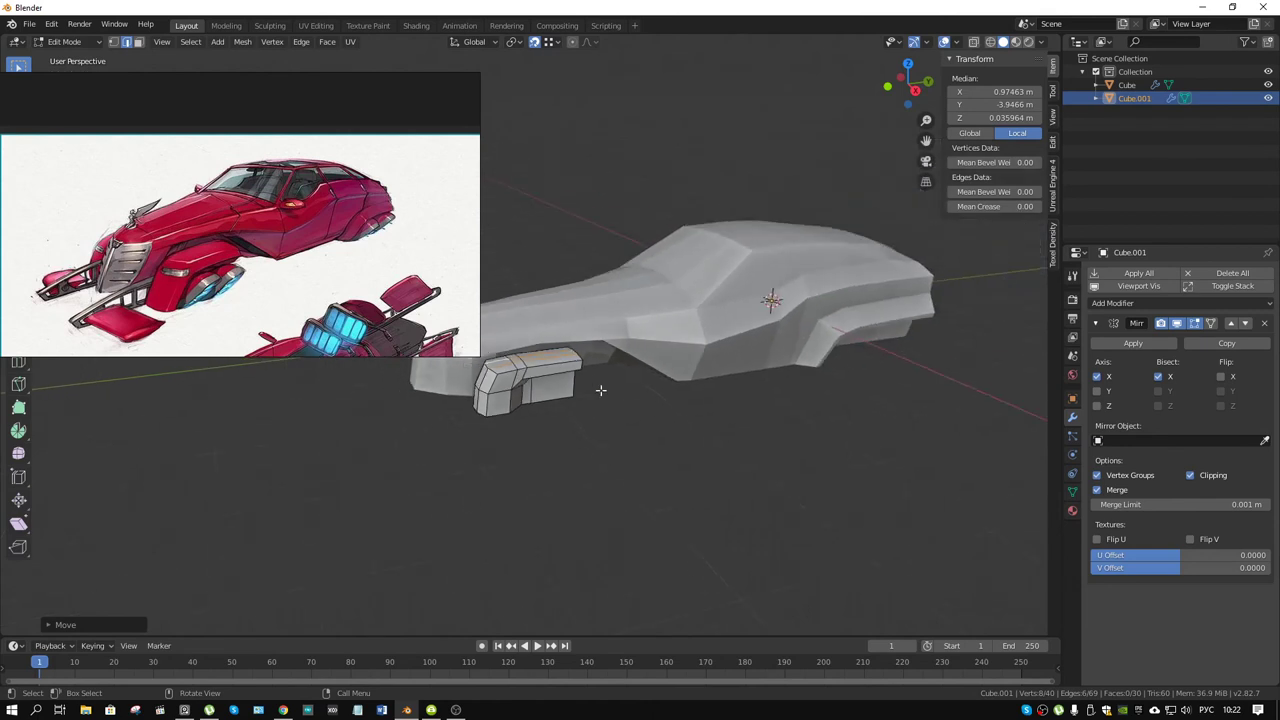
{"action": "mouse_move", "coordinate": [600, 391]}
{"action": "middle_mouse_down"}
{"action": "mouse_move", "coordinate": [714, 351]}
{"action": "mouse_move", "coordinate": [703, 371]}
{"action": "mouse_move", "coordinate": [663, 378]}
{"action": "mouse_move", "coordinate": [668, 410]}
{"action": "middle_mouse_up"}
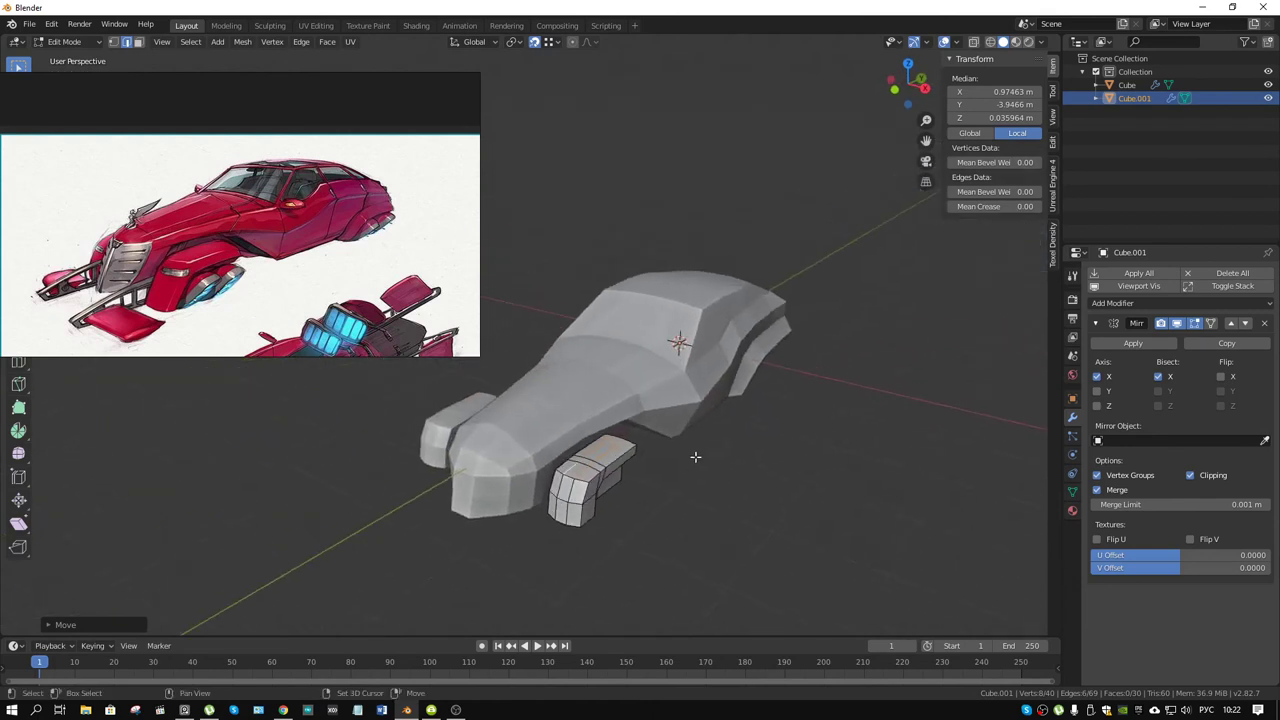
{"action": "scroll", "coordinate": [668, 410], "scroll_direction": "up", "scroll_amount": 3}
{"action": "middle_click_drag", "start_coordinate": [791, 466], "coordinate": [815, 393]}
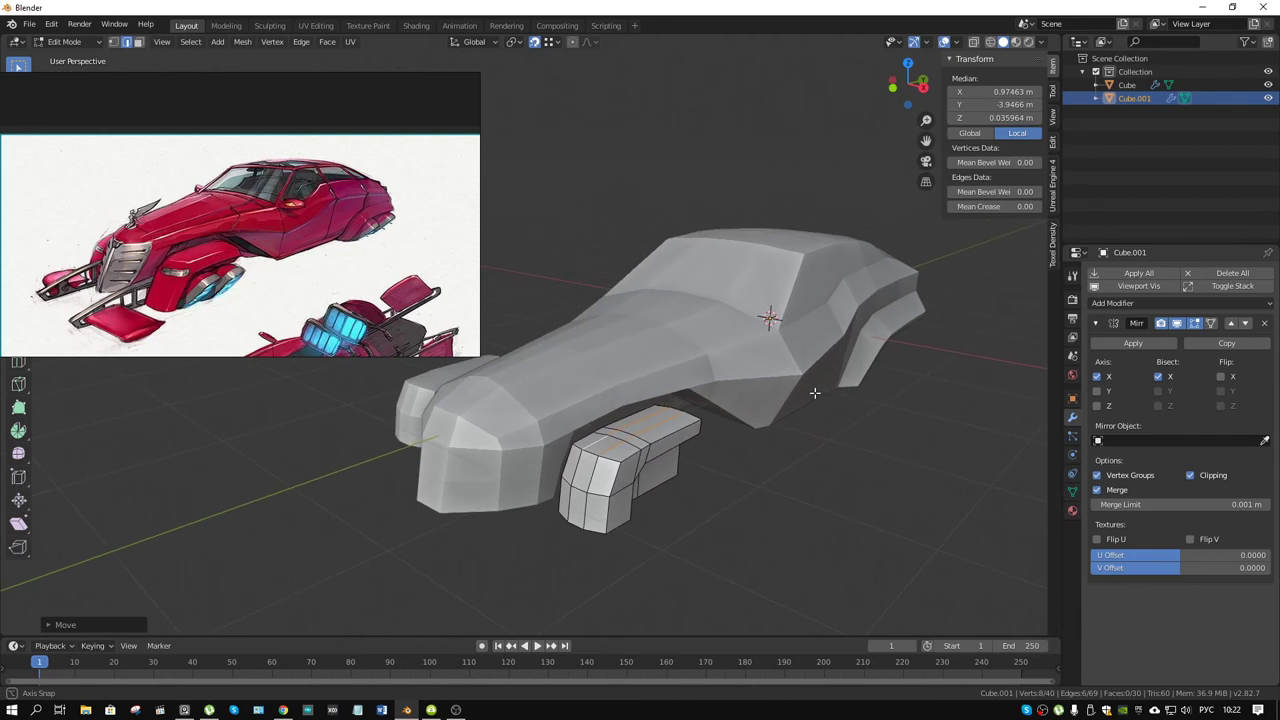
{"action": "scroll", "coordinate": [724, 461], "scroll_direction": "up", "scroll_amount": 3}
{"action": "middle_click_drag", "start_coordinate": [724, 461], "coordinate": [683, 338]}
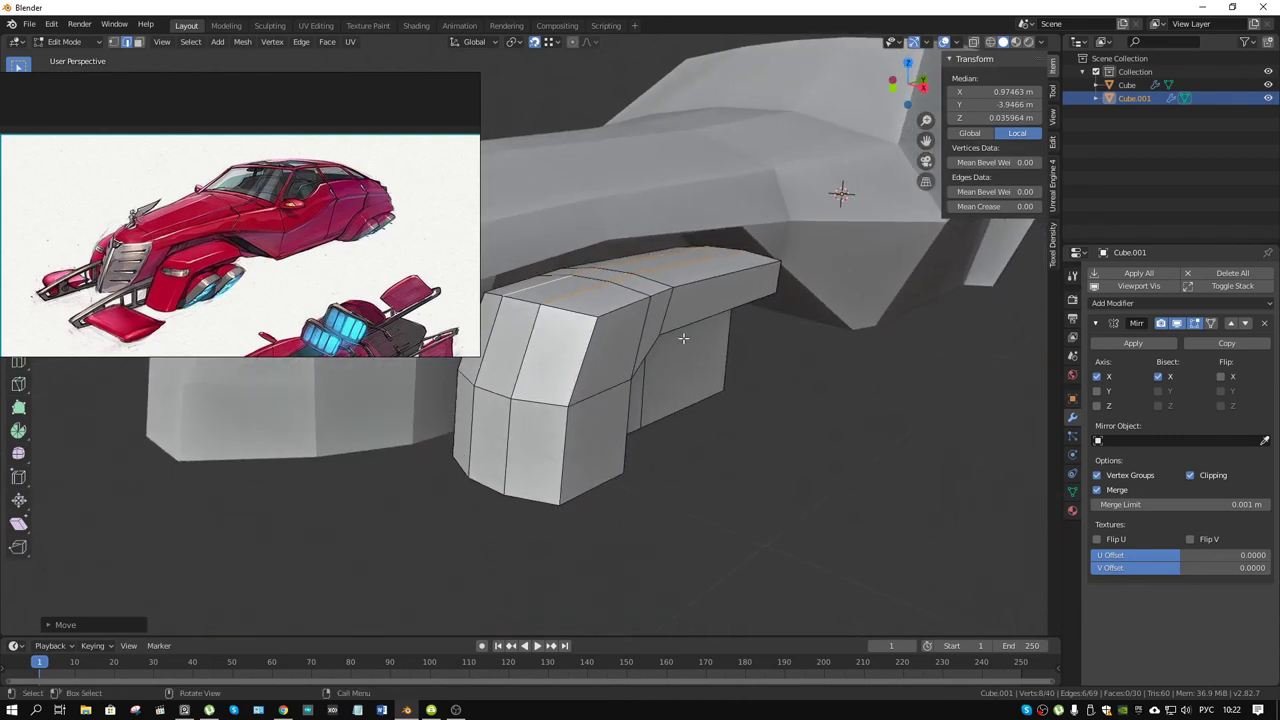
- Add a horizontal loop cut around the pod block and dissolve the unwanted knife-cut edges
{"action": "key", "text": "ctrl+r"}
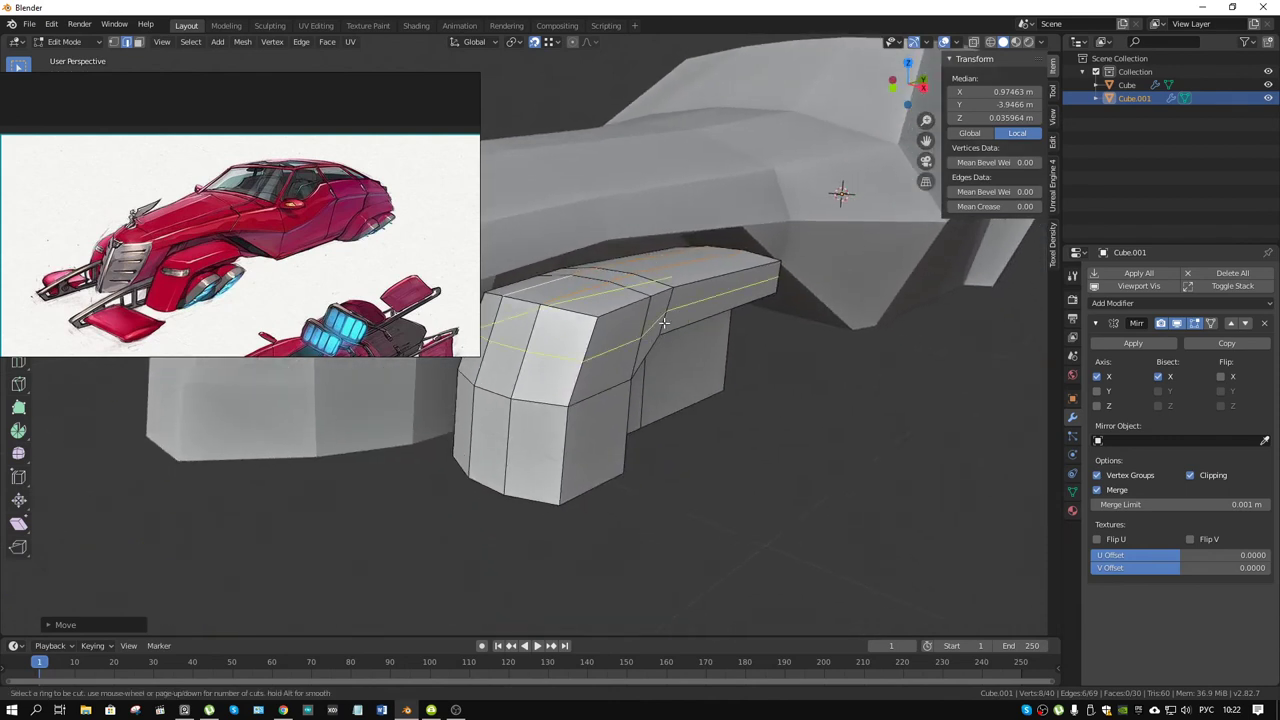
{"action": "left_click", "coordinate": [663, 322]}
{"action": "left_click", "coordinate": [664, 343]}
{"action": "key", "text": "k"}
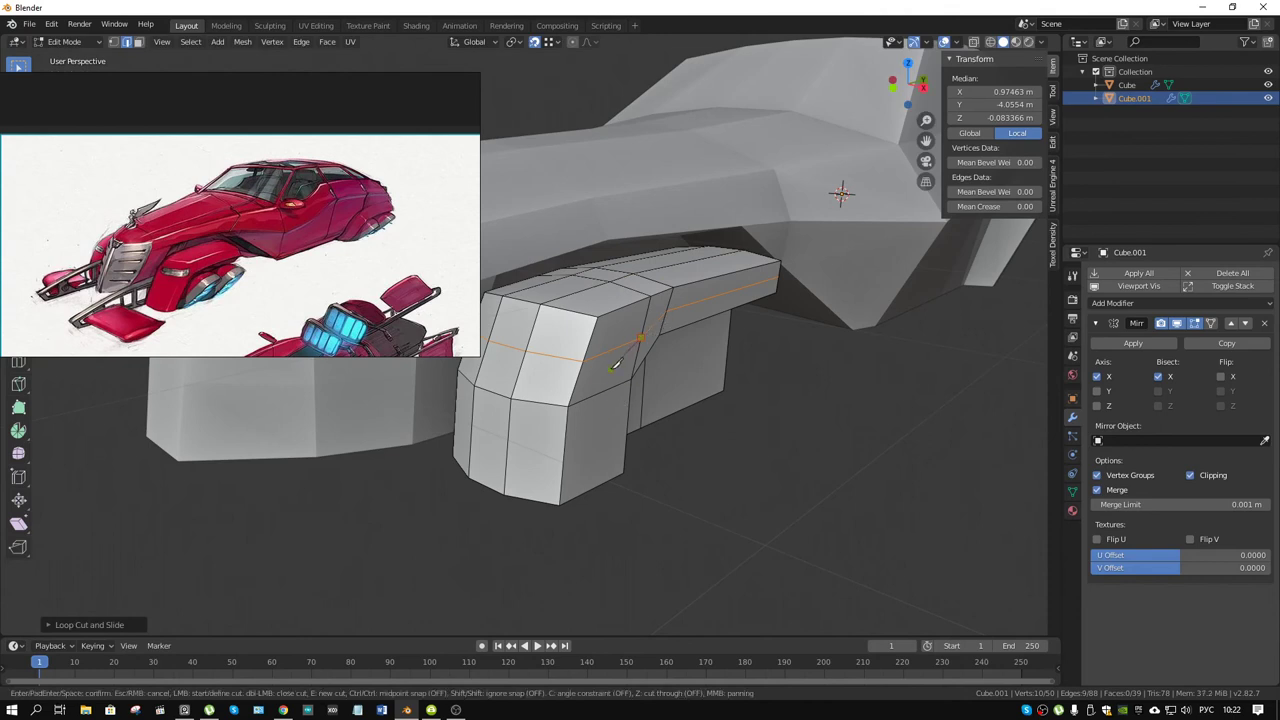
{"action": "key", "text": "Return"}
{"action": "middle_click_drag", "start_coordinate": [607, 478], "coordinate": [637, 362]}
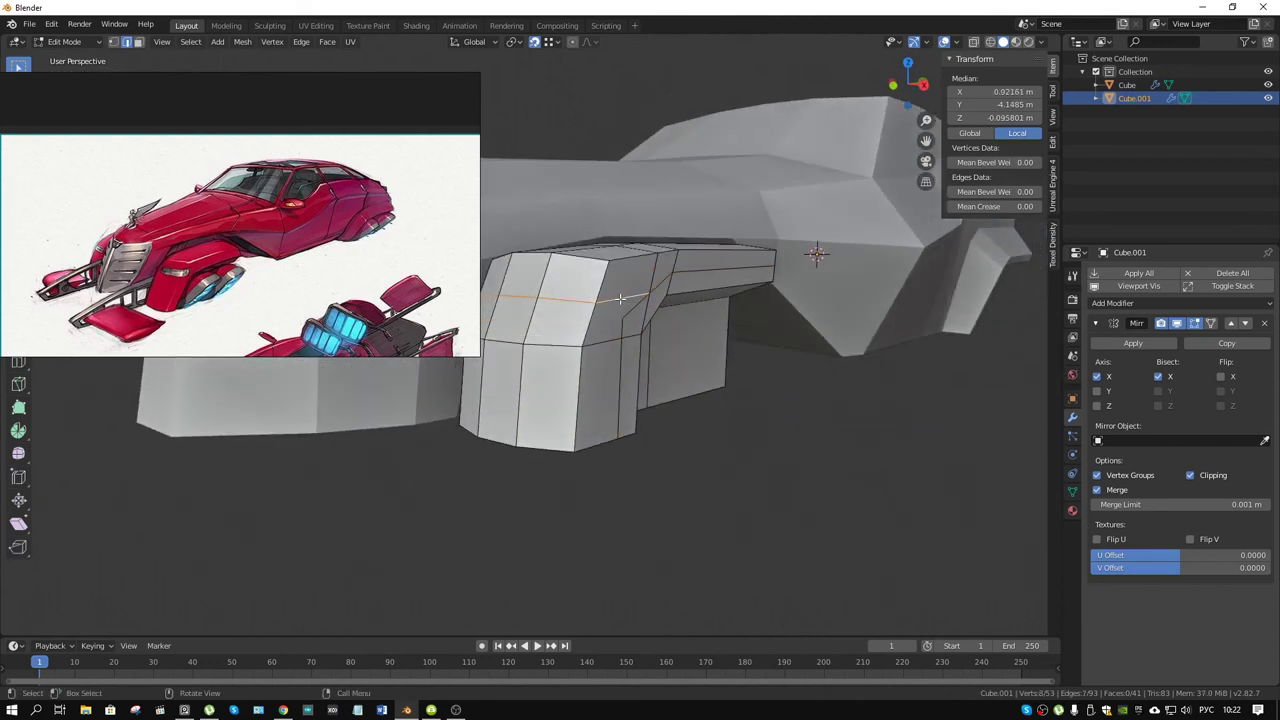
{"action": "key", "text": "x"}
{"action": "left_click", "coordinate": [614, 299]}
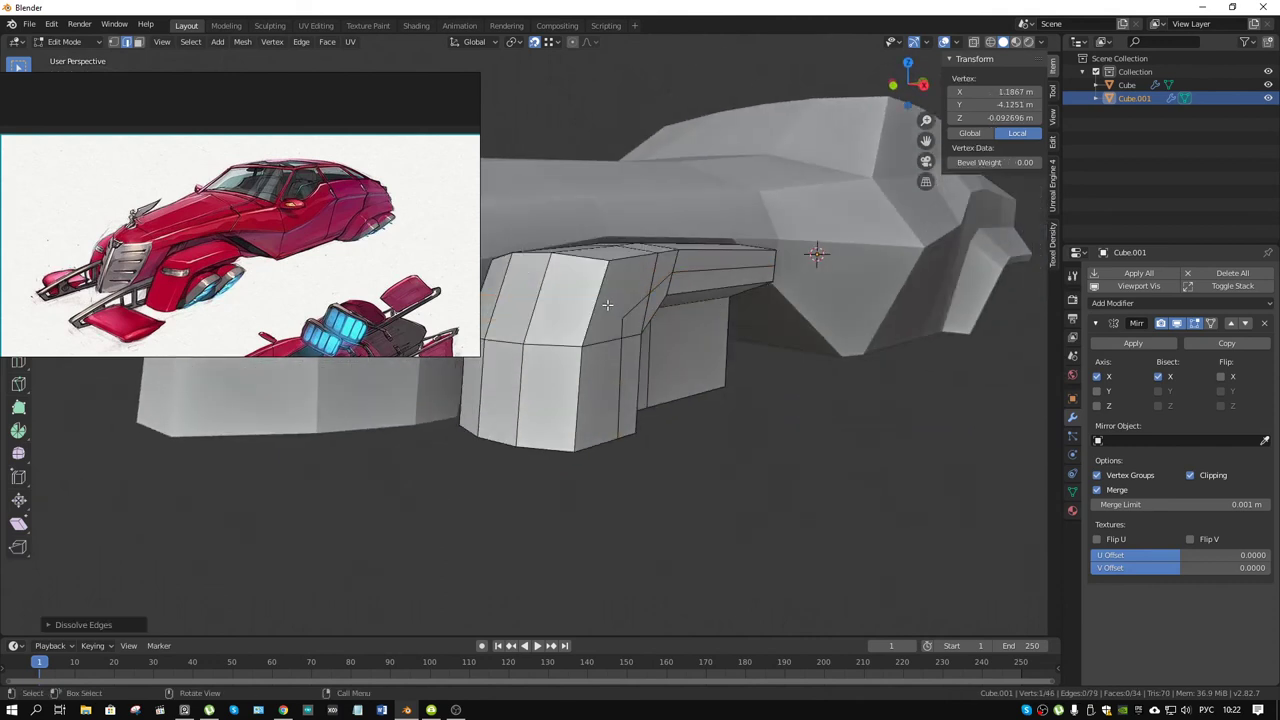
- Knife a diagonal edge across the pod block's upper corner
{"action": "middle_click_drag", "start_coordinate": [607, 304], "coordinate": [592, 316]}
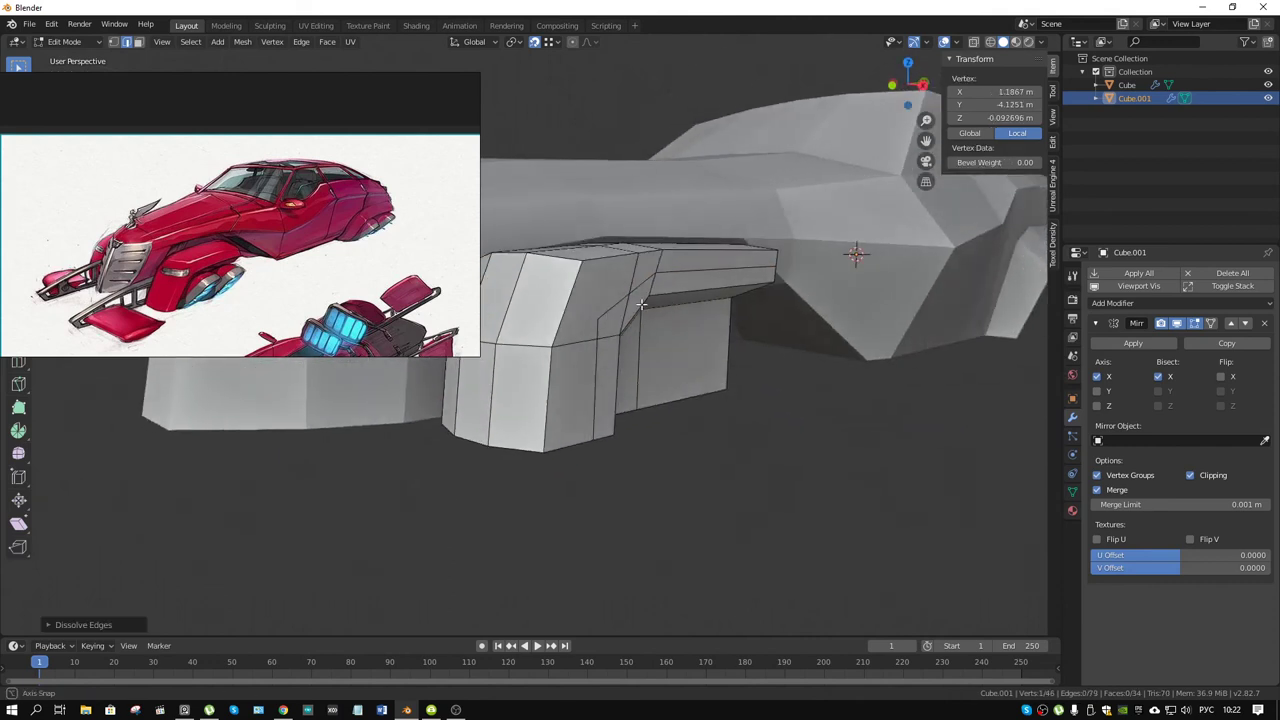
{"action": "key", "text": "k"}
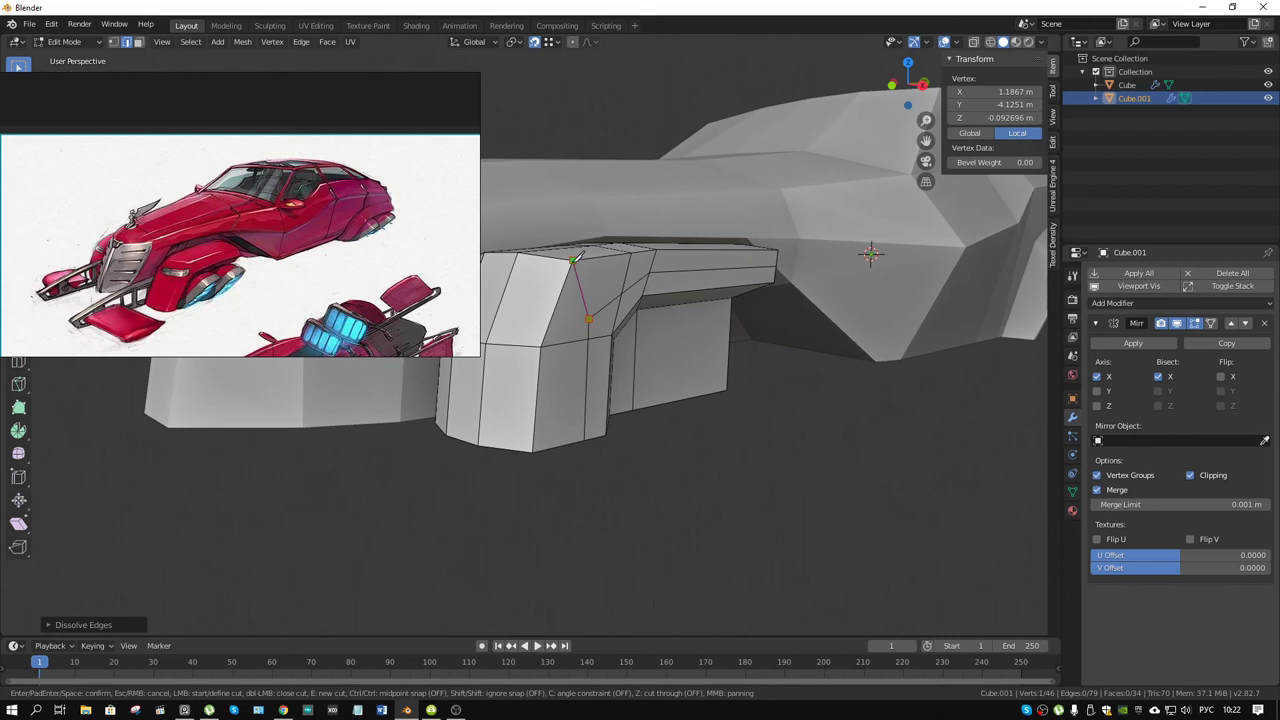
{"action": "left_click", "coordinate": [589, 318]}
{"action": "key", "text": "Return"}
{"action": "middle_click_drag", "start_coordinate": [622, 354], "coordinate": [630, 341]}
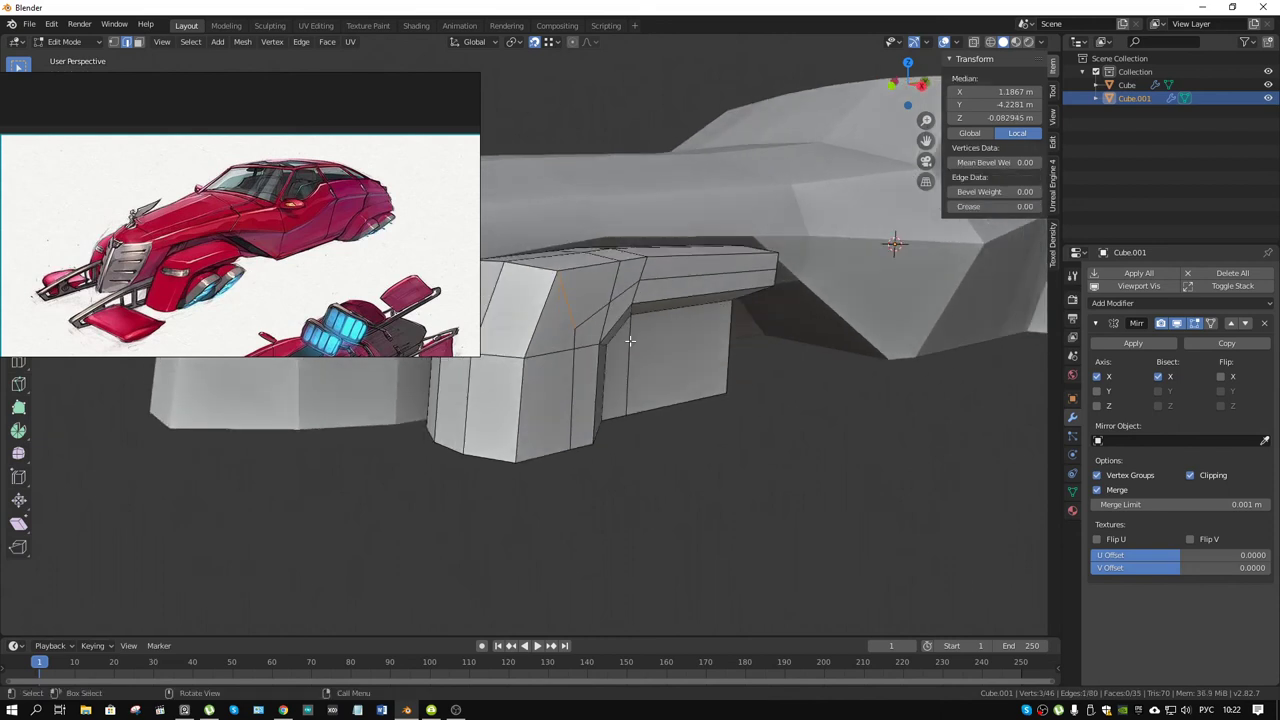
- Dissolve the knife-cut edge and shift the arm's lower edge loop along X
{"action": "key", "text": "x"}
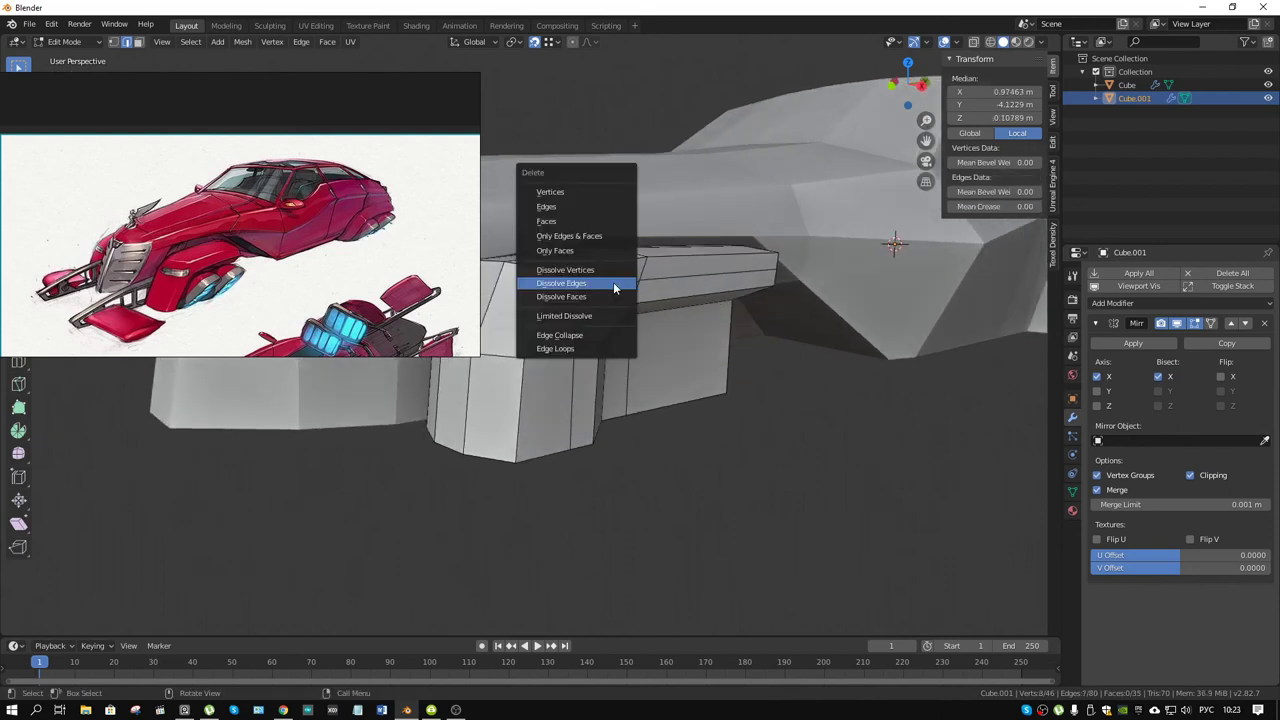
{"action": "left_click", "coordinate": [613, 283]}
{"action": "mouse_move", "coordinate": [580, 285]}
{"action": "middle_mouse_down"}
{"action": "mouse_move", "coordinate": [748, 312]}
{"action": "mouse_move", "coordinate": [776, 450]}
{"action": "middle_mouse_up"}
{"action": "left_click", "coordinate": [704, 291], "text": "alt"}
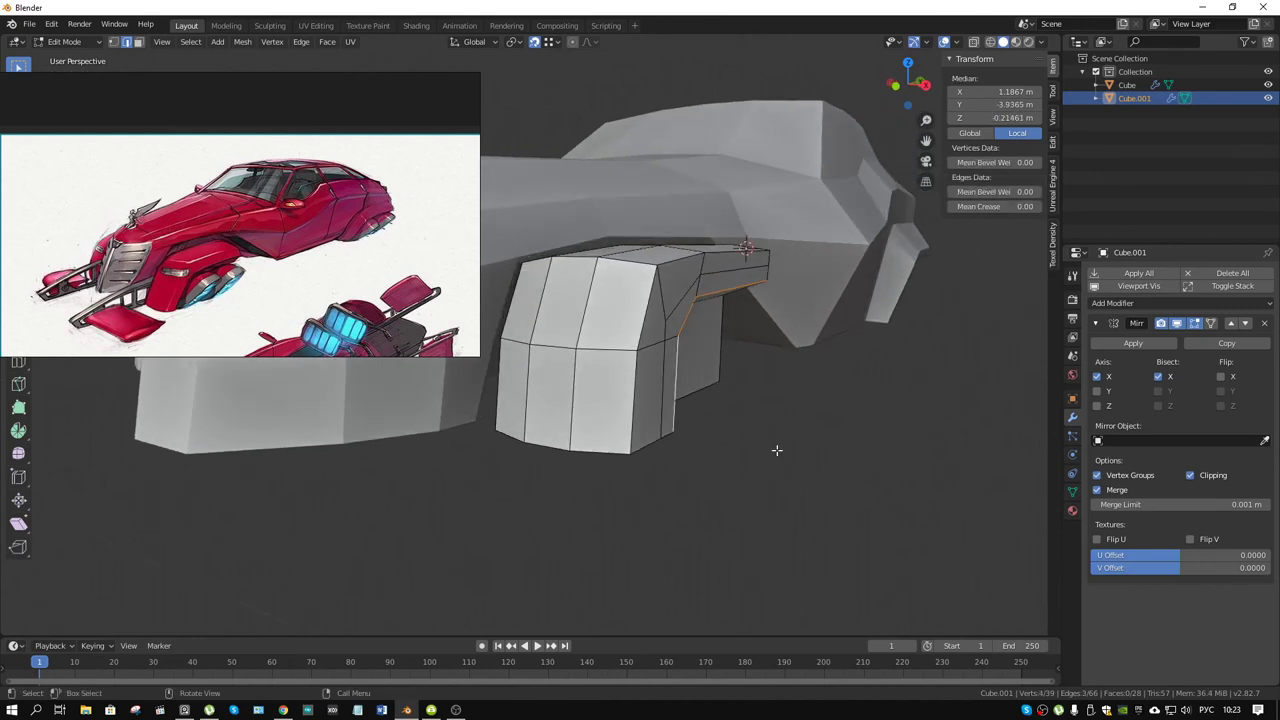
{"action": "key", "text": "g"}
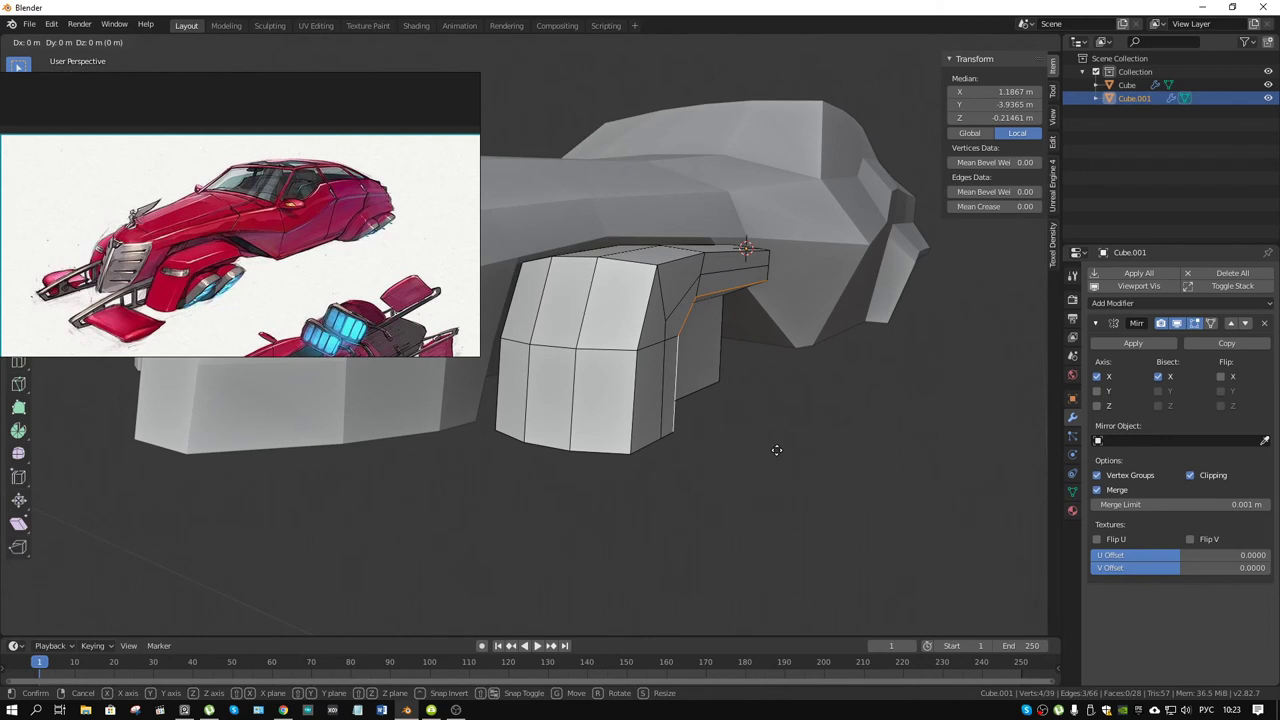
{"action": "key", "text": "x"}
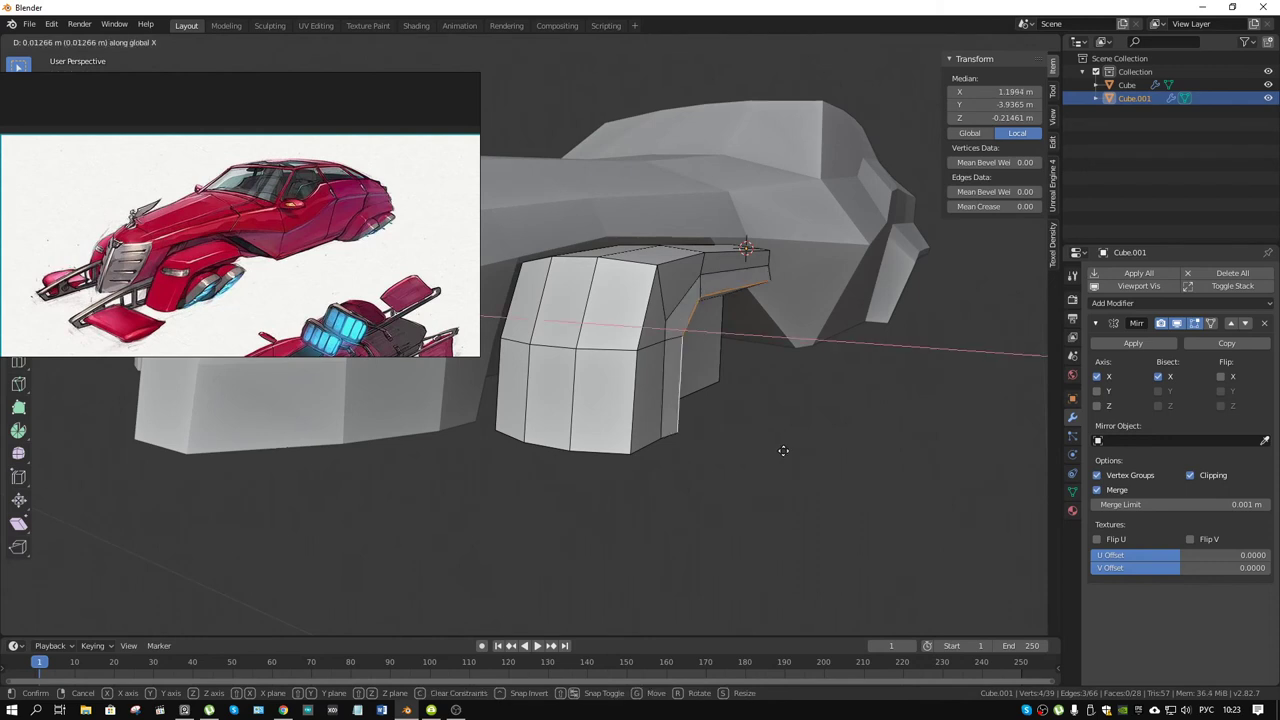
{"action": "left_click", "coordinate": [784, 457]}
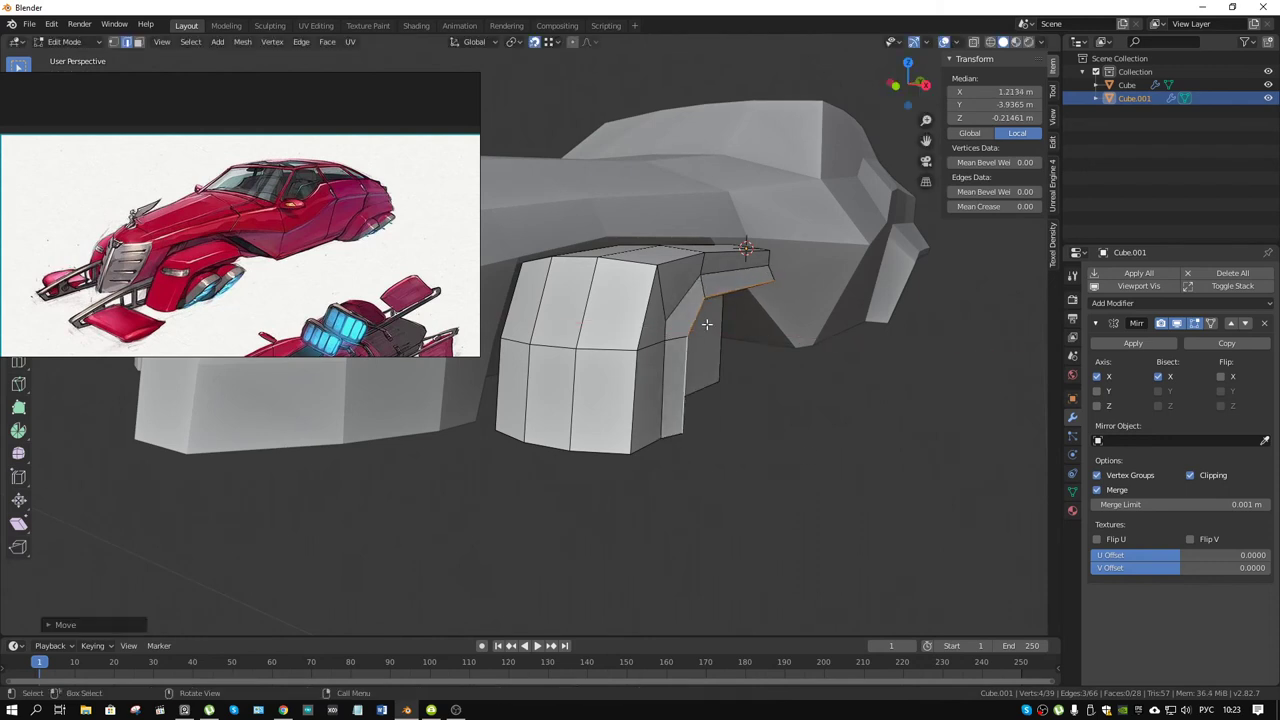
- Shift the block's side edge path along X to slant the arm
{"action": "left_click", "coordinate": [720, 274]}
{"action": "left_click", "coordinate": [686, 393], "text": "ctrl"}
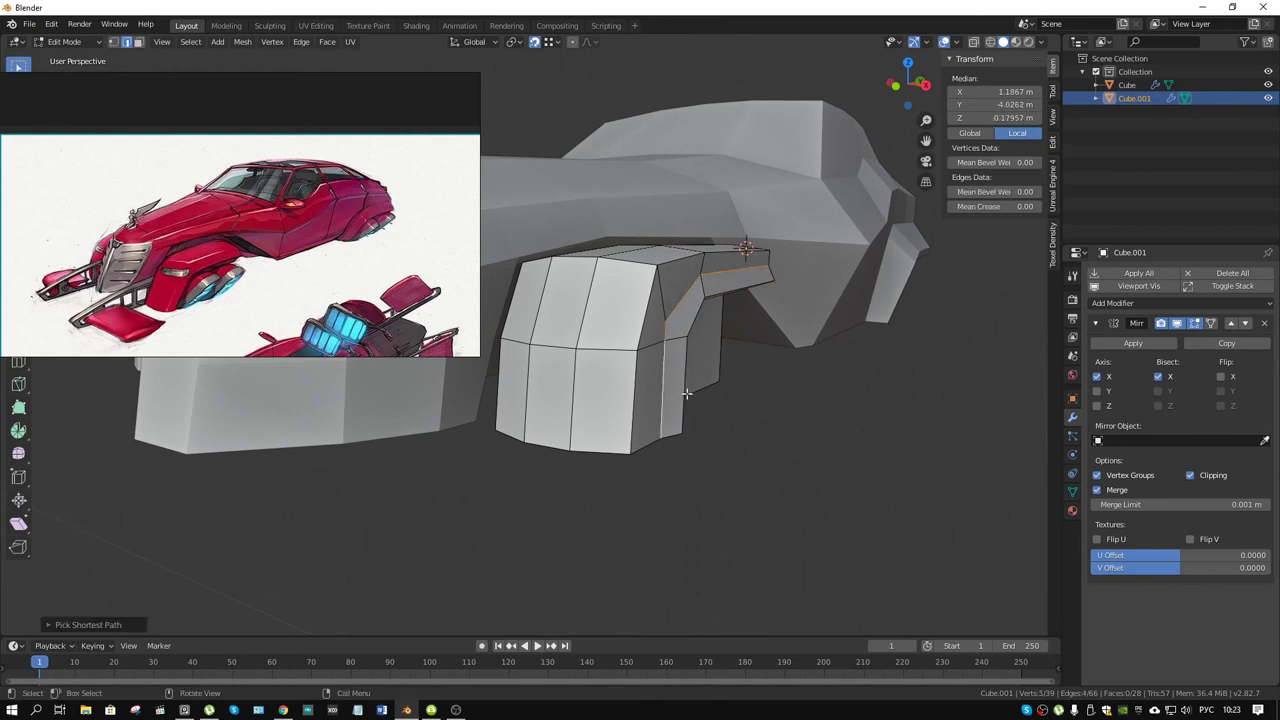
{"action": "key", "text": "g"}
{"action": "key", "text": "y"}
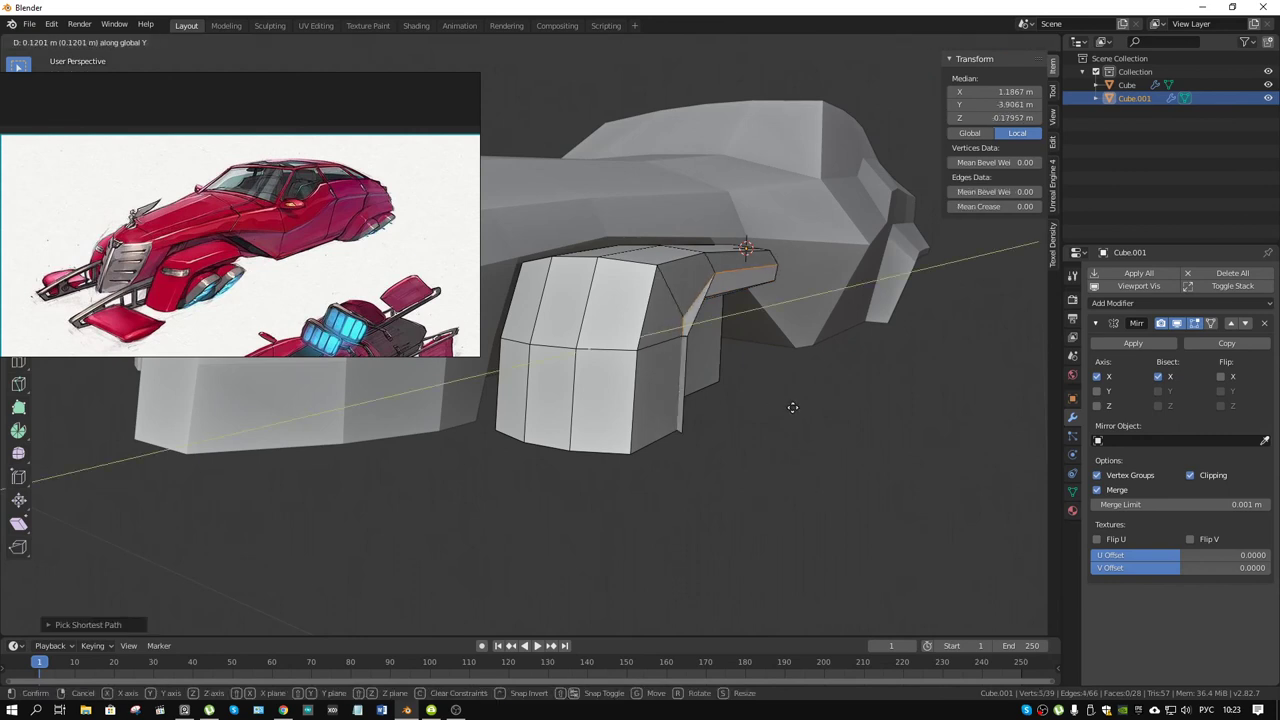
{"action": "right_click", "coordinate": [796, 411]}
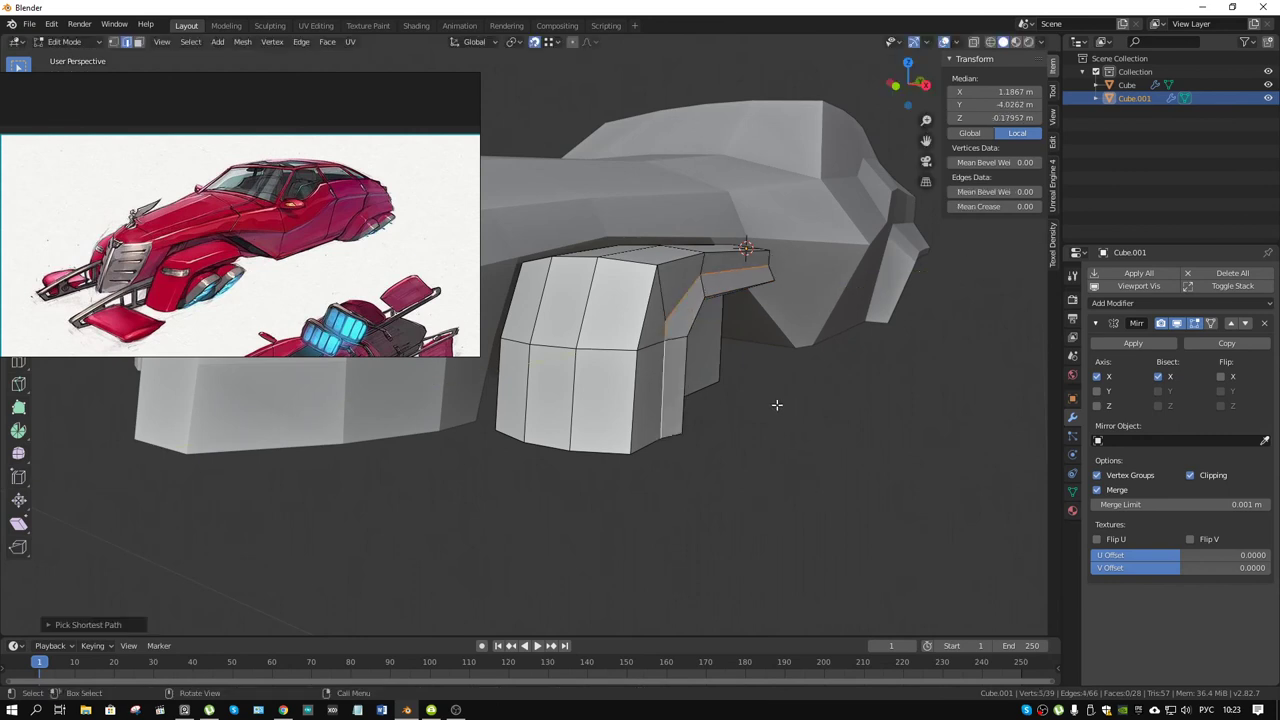
{"action": "key", "text": "g"}
{"action": "key", "text": "x"}
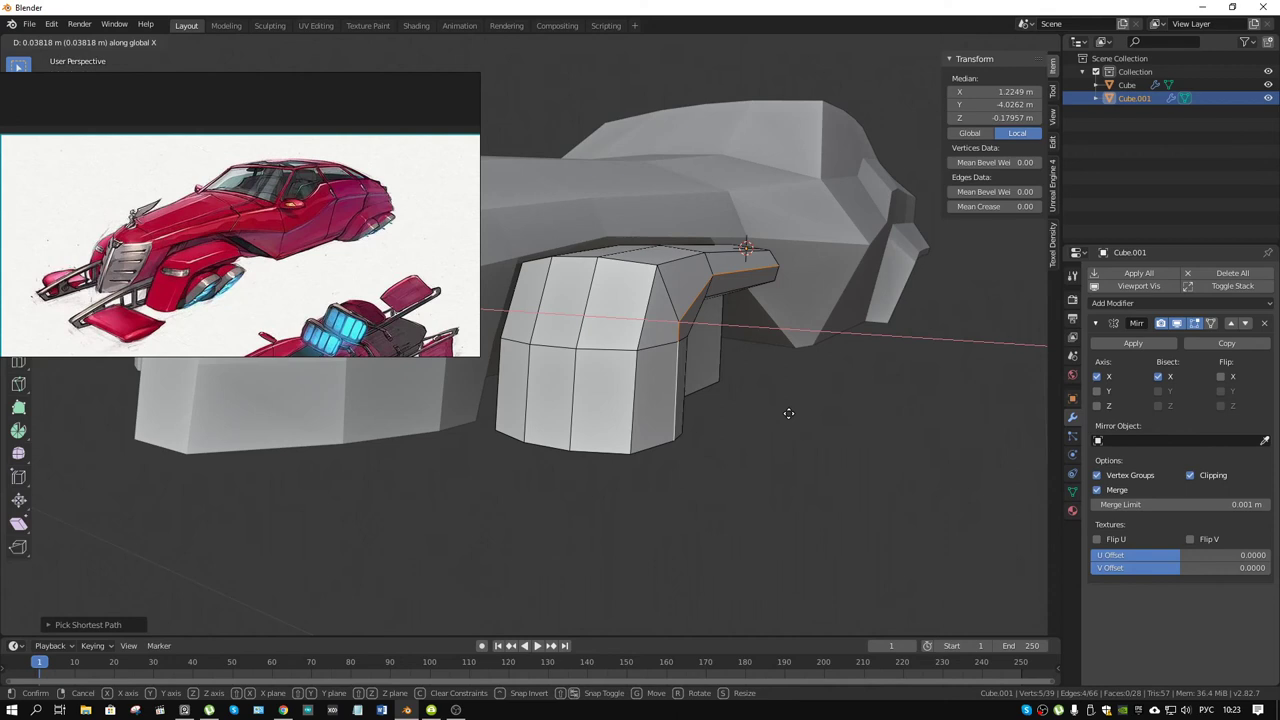
{"action": "left_click", "coordinate": [788, 413]}
- Move another edge path on the pod's outer side about 0.03 m along X
{"action": "mouse_move", "coordinate": [698, 330]}
{"action": "middle_mouse_down"}
{"action": "mouse_move", "coordinate": [627, 292]}
{"action": "mouse_move", "coordinate": [704, 316]}
{"action": "mouse_move", "coordinate": [676, 308]}
{"action": "mouse_move", "coordinate": [606, 385]}
{"action": "mouse_move", "coordinate": [556, 311]}
{"action": "mouse_move", "coordinate": [701, 384]}
{"action": "middle_mouse_up"}
{"action": "left_click", "coordinate": [688, 310]}
{"action": "left_click", "coordinate": [556, 311], "text": "ctrl"}
{"action": "key", "text": "g"}
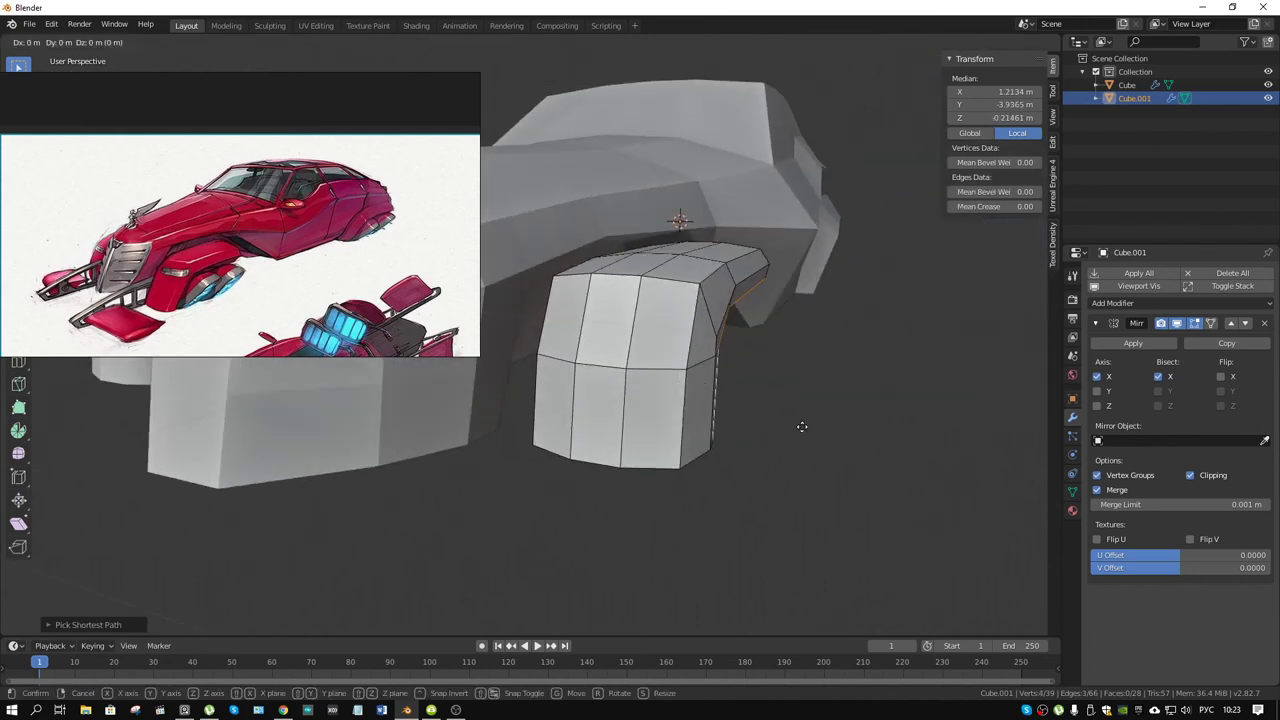
{"action": "key", "text": "x"}
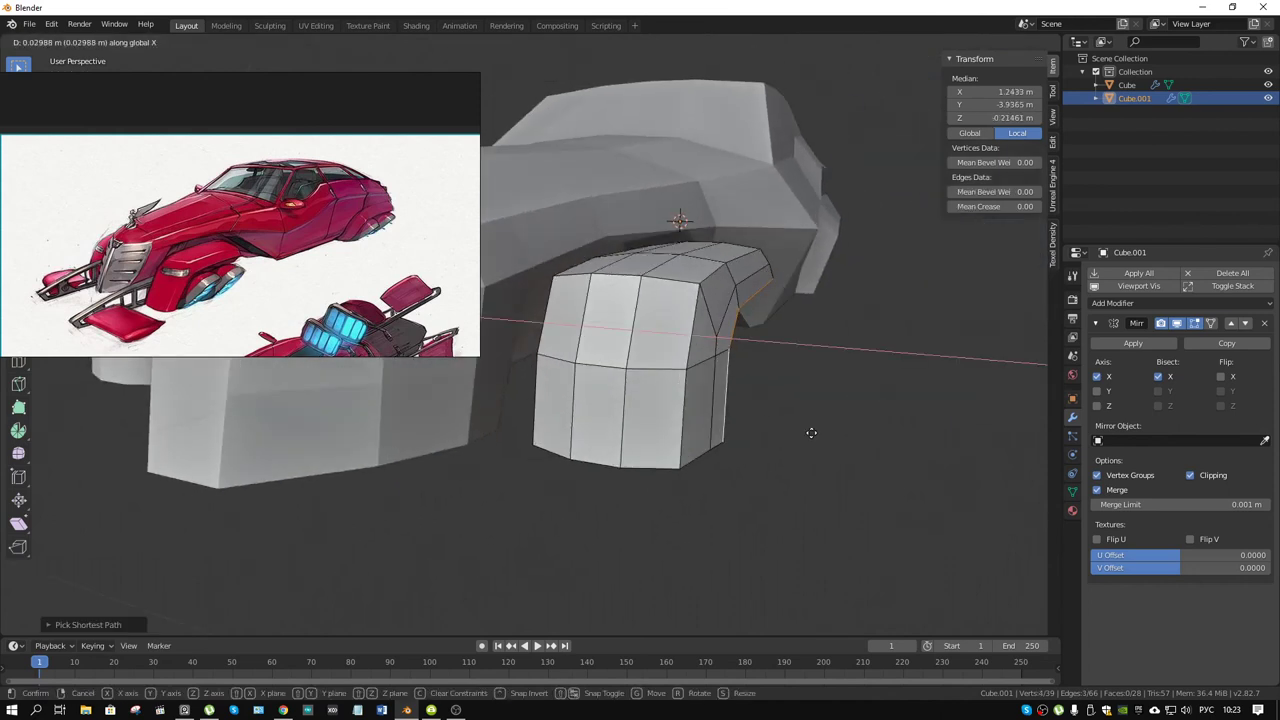
{"action": "left_click", "coordinate": [811, 432]}
{"action": "mouse_move", "coordinate": [811, 432]}
{"action": "middle_mouse_down"}
{"action": "mouse_move", "coordinate": [619, 294]}
{"action": "mouse_move", "coordinate": [643, 311]}
{"action": "mouse_move", "coordinate": [529, 417]}
{"action": "mouse_move", "coordinate": [655, 354]}
{"action": "middle_mouse_up"}
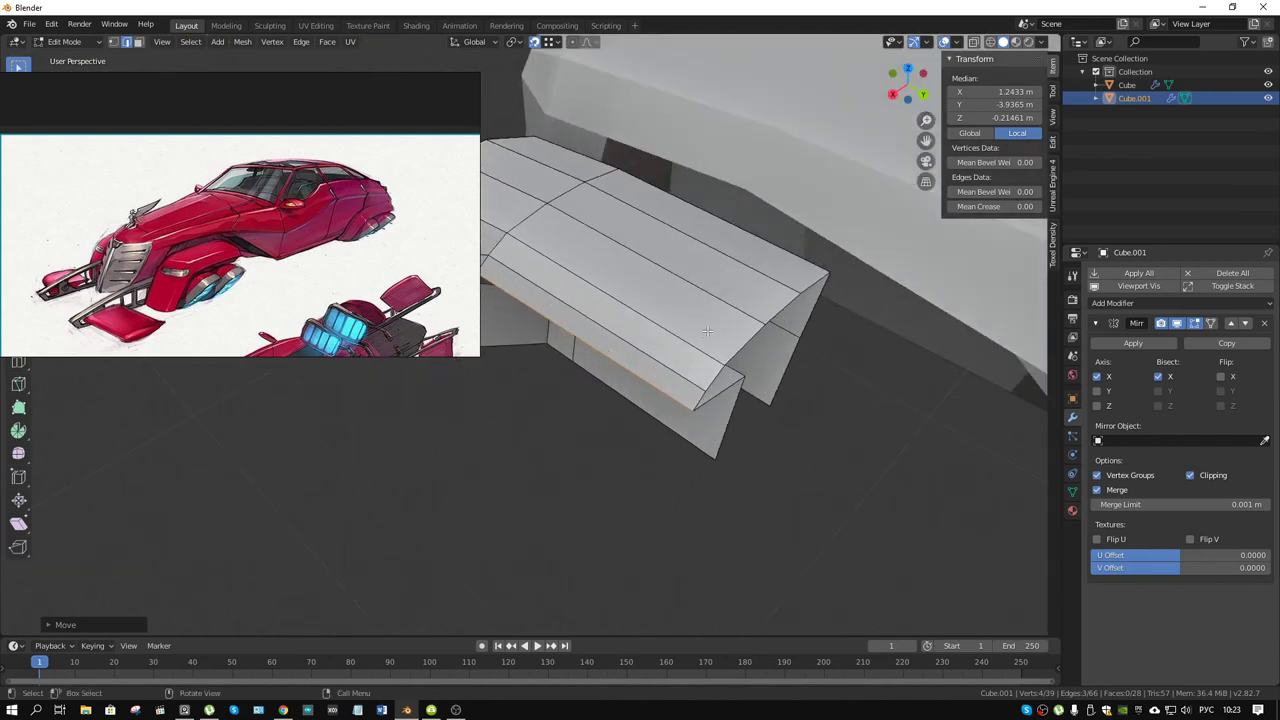
- Fill the pod arm's open end with a new face
{"action": "middle_click_drag", "start_coordinate": [745, 353], "coordinate": [694, 385]}
{"action": "left_click", "coordinate": [694, 385], "text": "ctrl"}
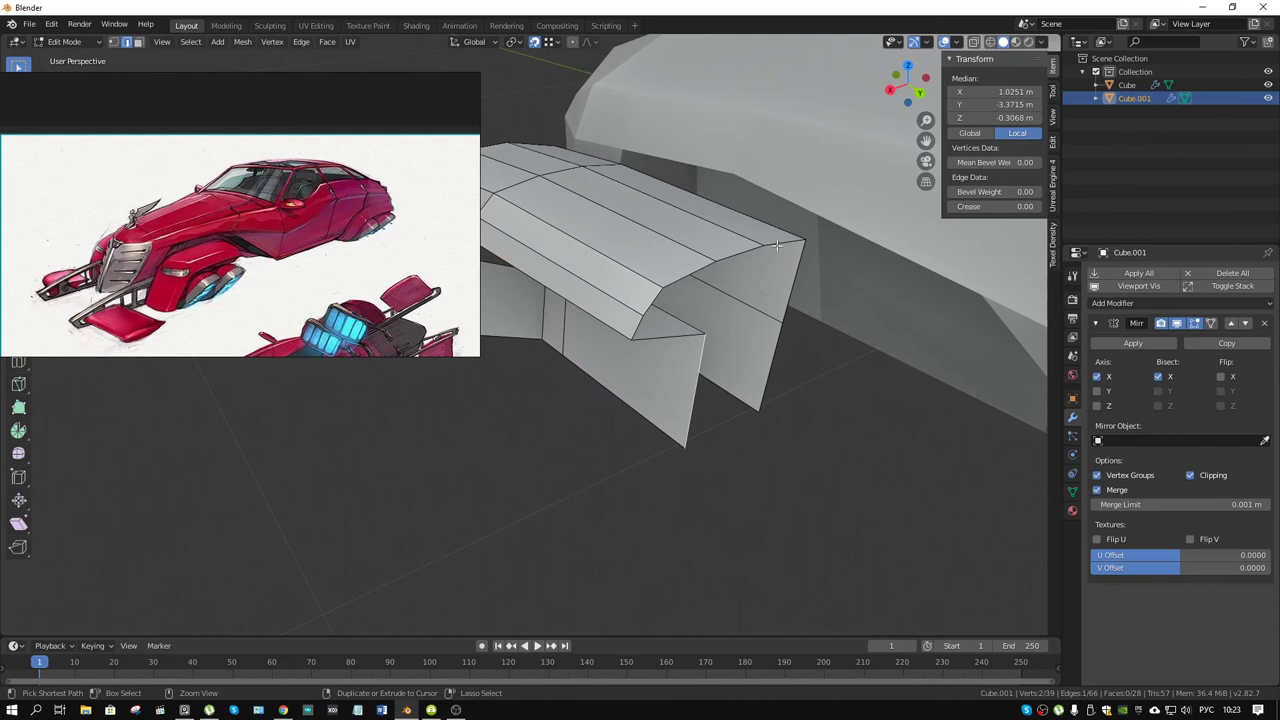
{"action": "left_click", "coordinate": [784, 242], "text": "ctrl"}
{"action": "left_click", "coordinate": [770, 366], "text": "ctrl"}
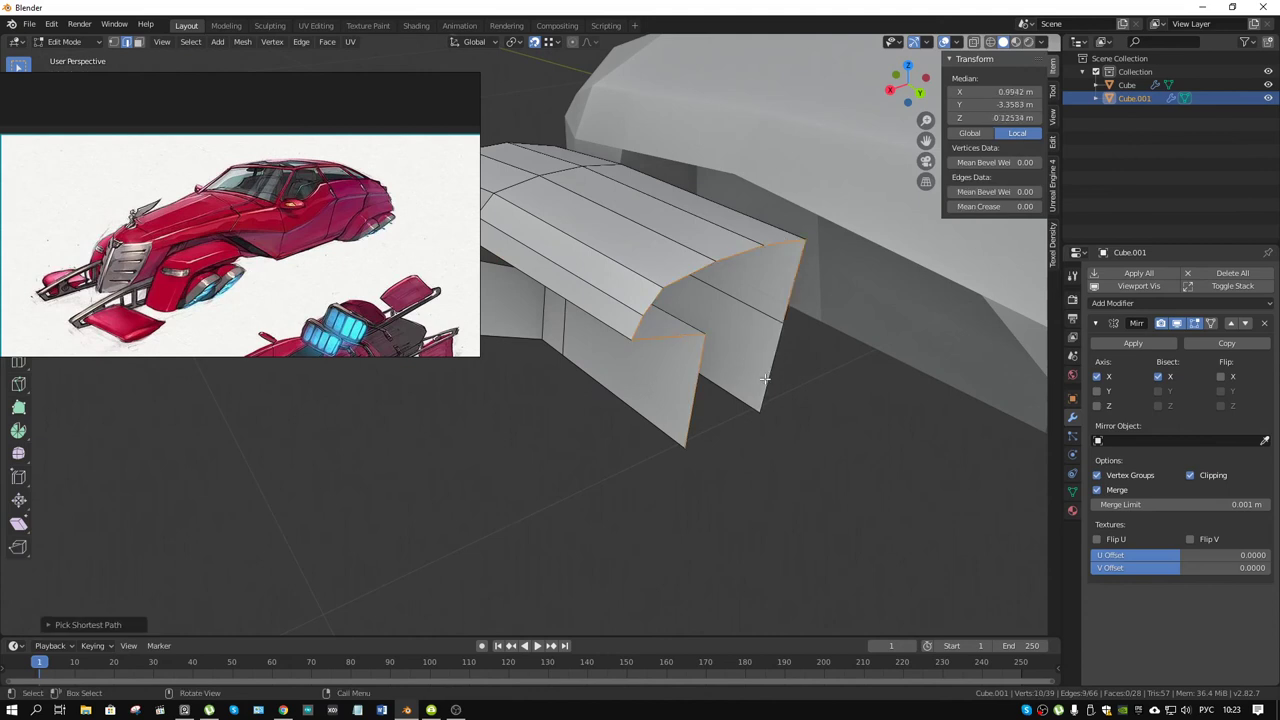
{"action": "key", "text": "f"}
{"action": "middle_click_drag", "start_coordinate": [727, 343], "coordinate": [748, 323]}
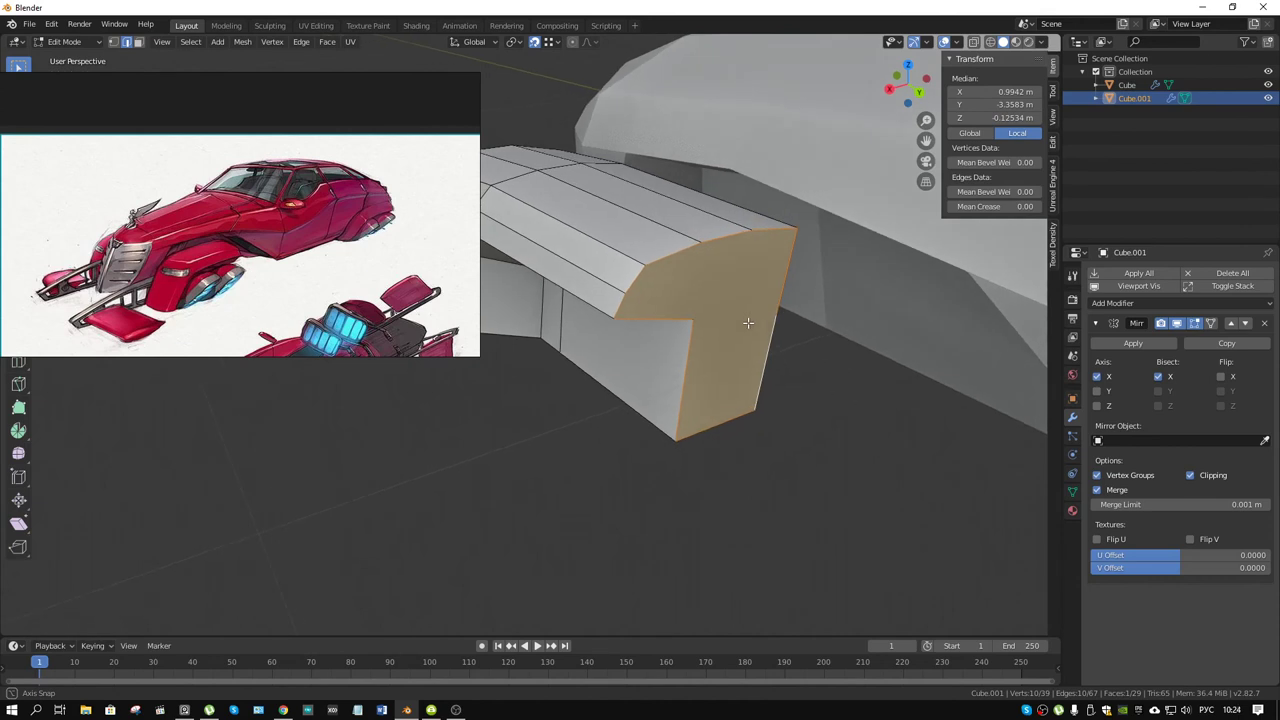
{"action": "mouse_move", "coordinate": [748, 323]}
{"action": "middle_mouse_down"}
{"action": "mouse_move", "coordinate": [681, 303]}
{"action": "mouse_move", "coordinate": [740, 266]}
{"action": "mouse_move", "coordinate": [733, 278]}
{"action": "middle_mouse_up"}
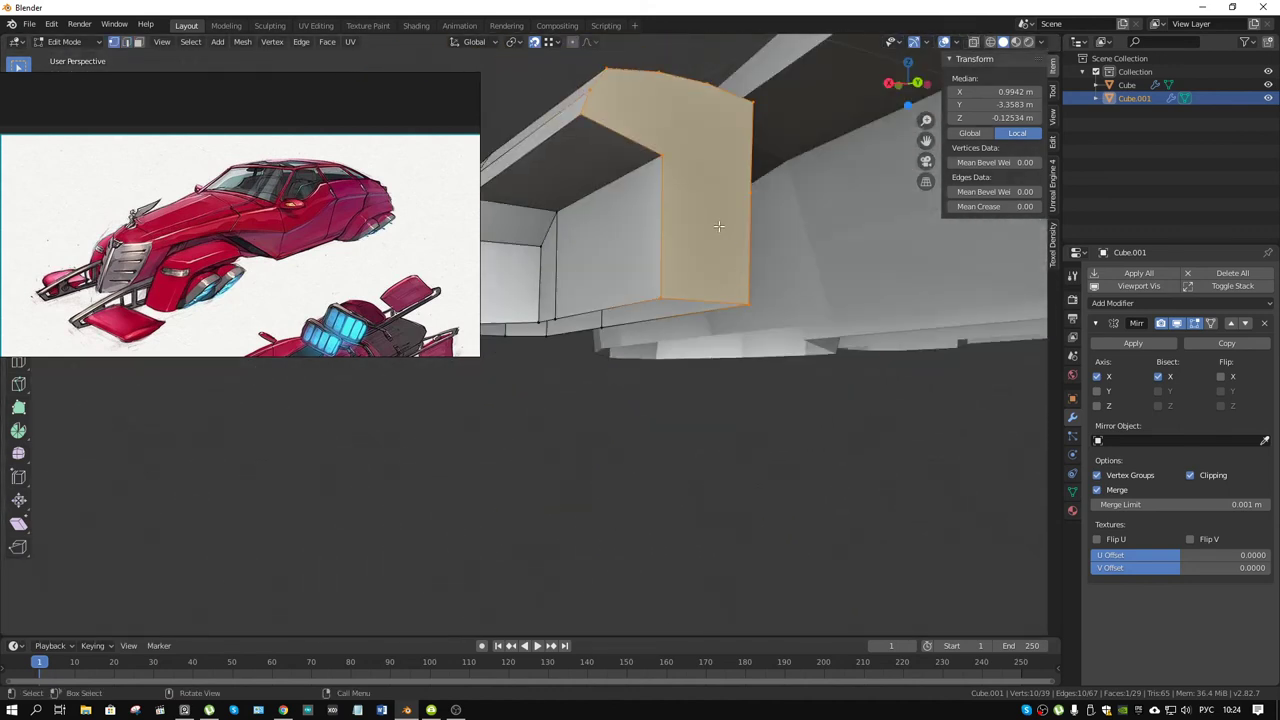
- Knife a vertical edge down the pod's front end across the new face
{"action": "key", "text": "k"}
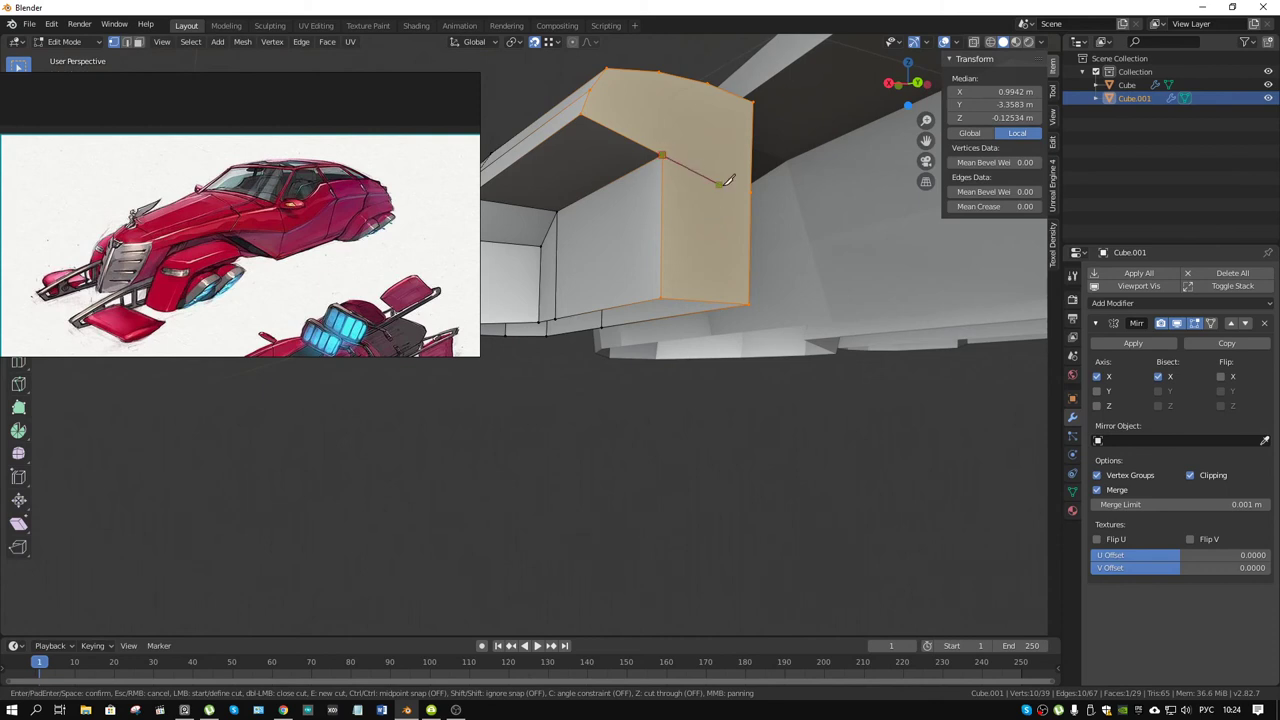
{"action": "middle_click_drag", "start_coordinate": [753, 186], "coordinate": [646, 268]}
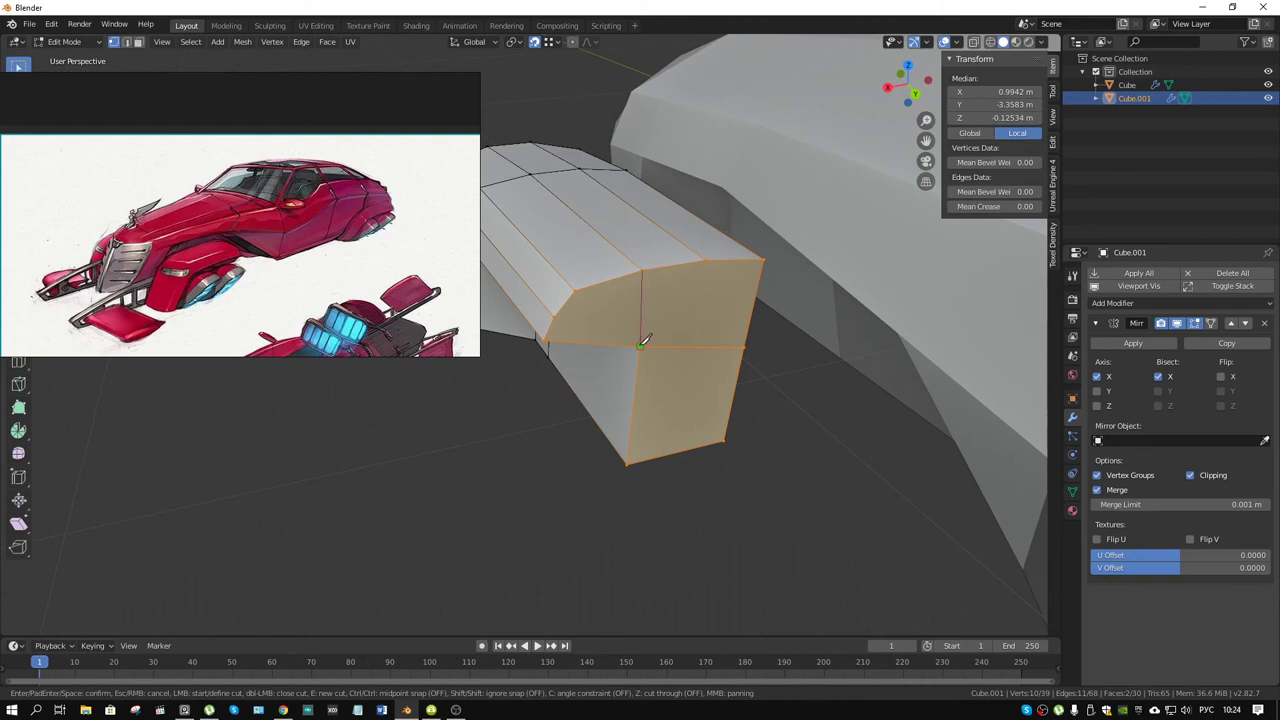
{"action": "left_click", "coordinate": [641, 345]}
{"action": "key", "text": "Return"}
{"action": "key", "text": "k"}
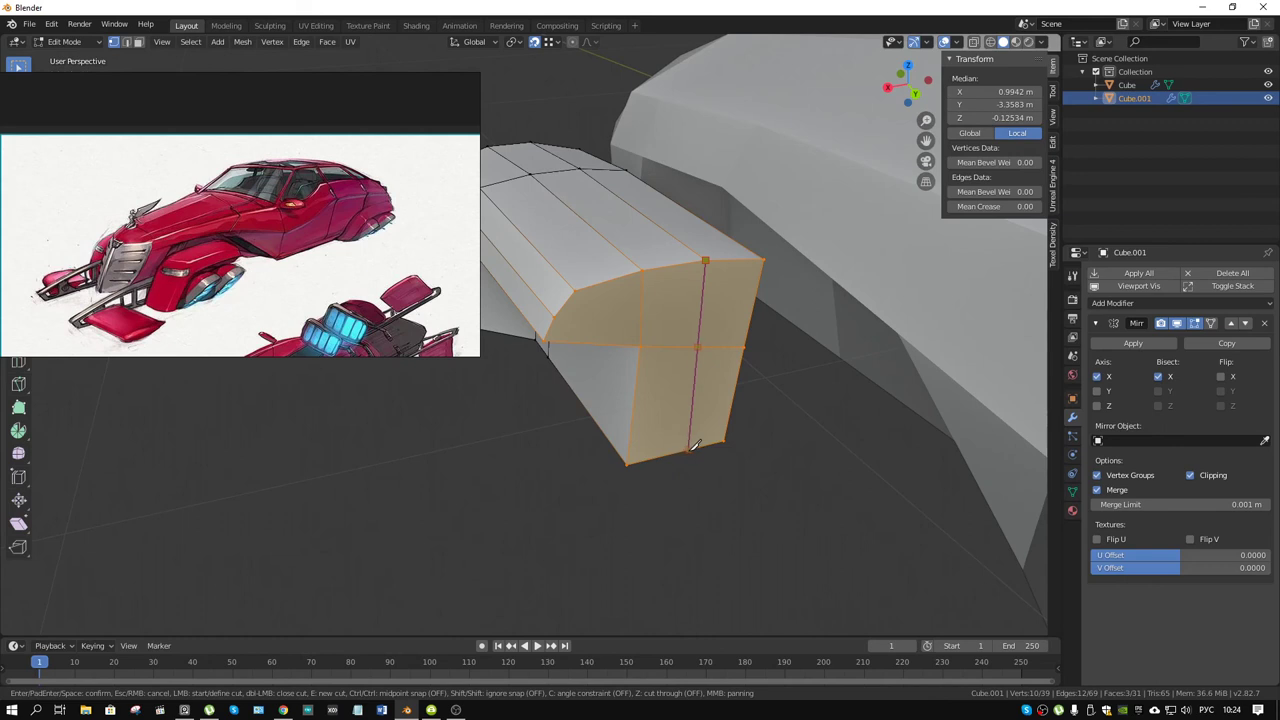
{"action": "key", "text": "Escape"}
{"action": "middle_click_drag", "start_coordinate": [695, 447], "coordinate": [684, 239]}
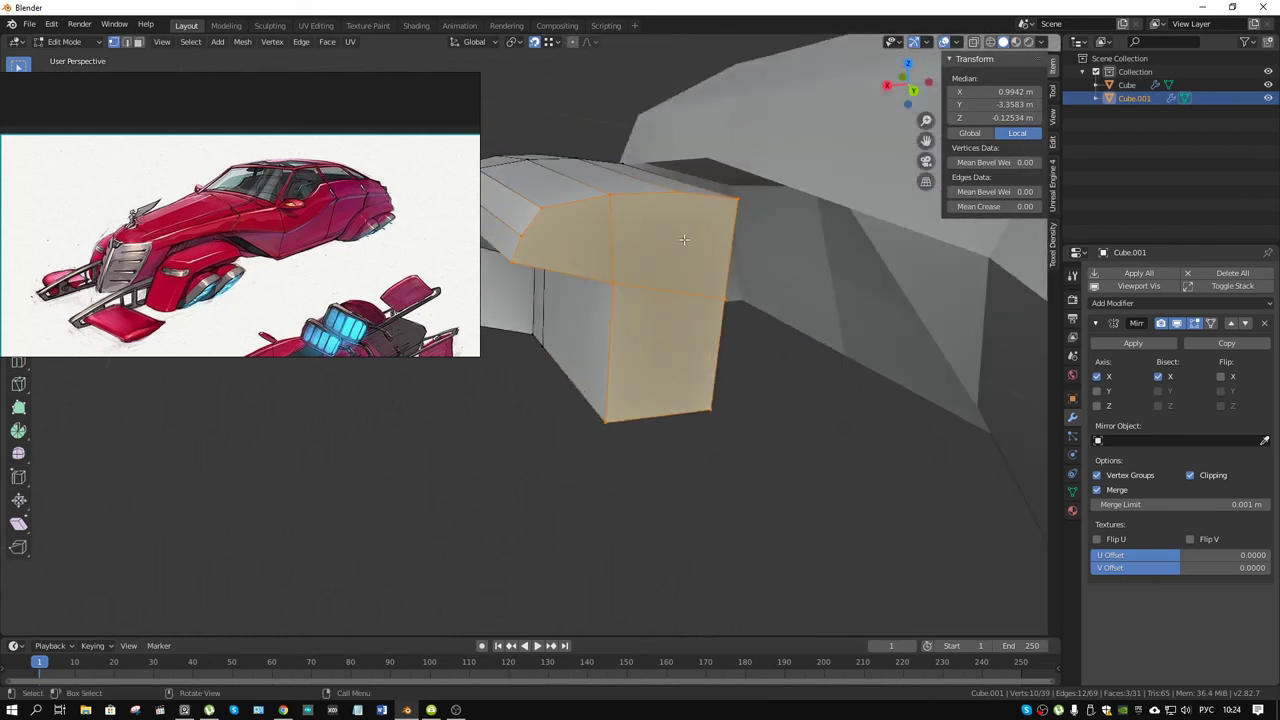
{"action": "key", "text": "k"}
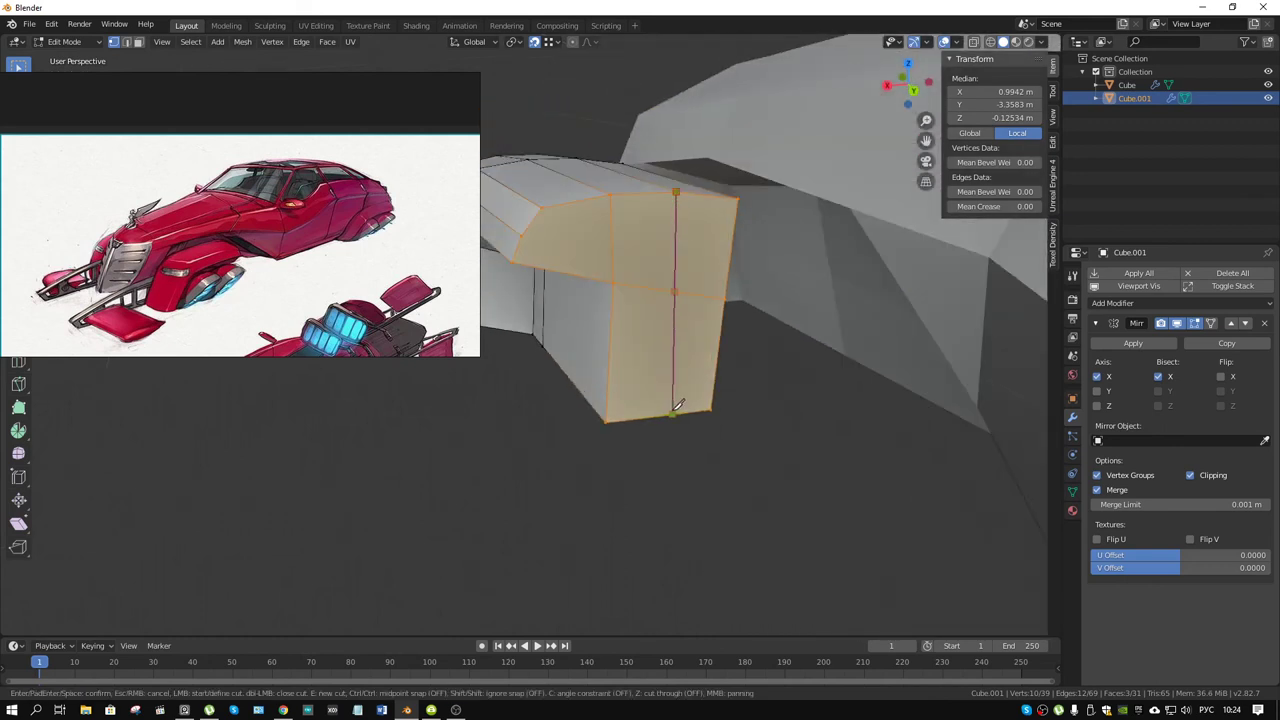
{"action": "key", "text": "Return"}
- Flatten the new vertical edge loop to zero width along X, then nudge it along X
{"action": "key", "text": "2"}
{"action": "left_click", "coordinate": [675, 337], "text": "alt"}
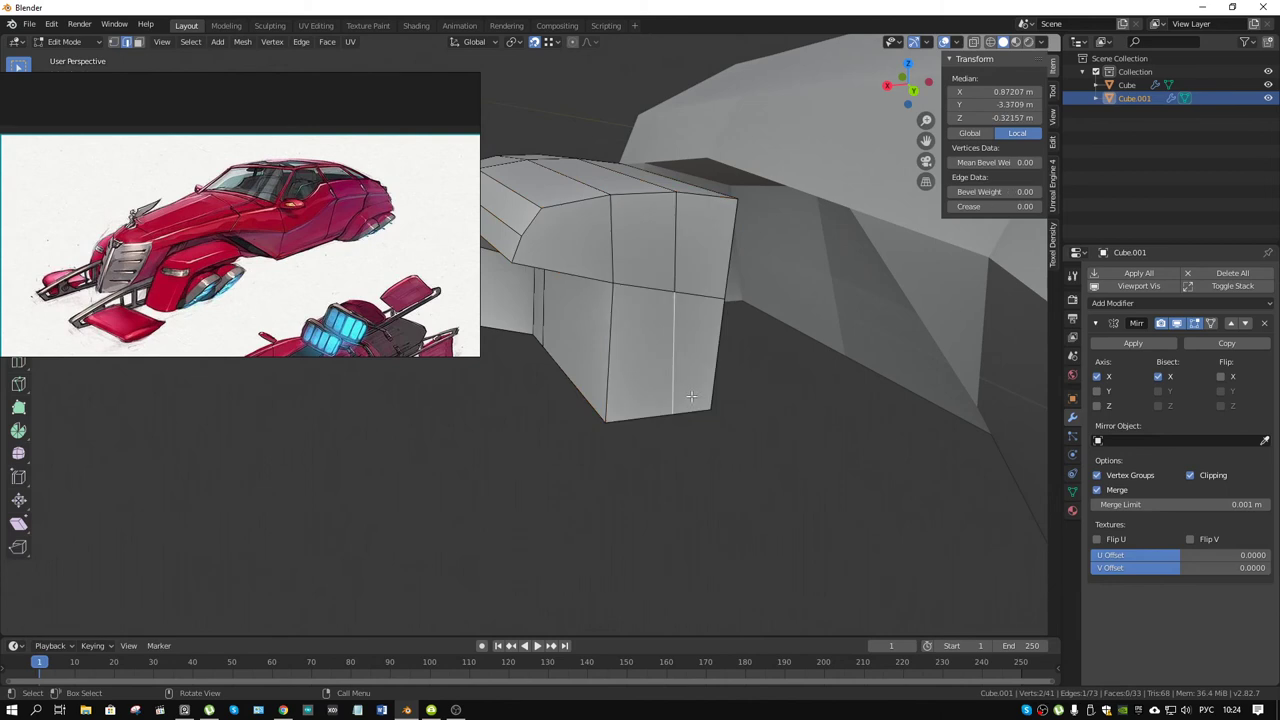
{"action": "key", "text": "s"}
{"action": "key", "text": "x"}
{"action": "key", "text": "0"}
{"action": "key", "text": "Return"}
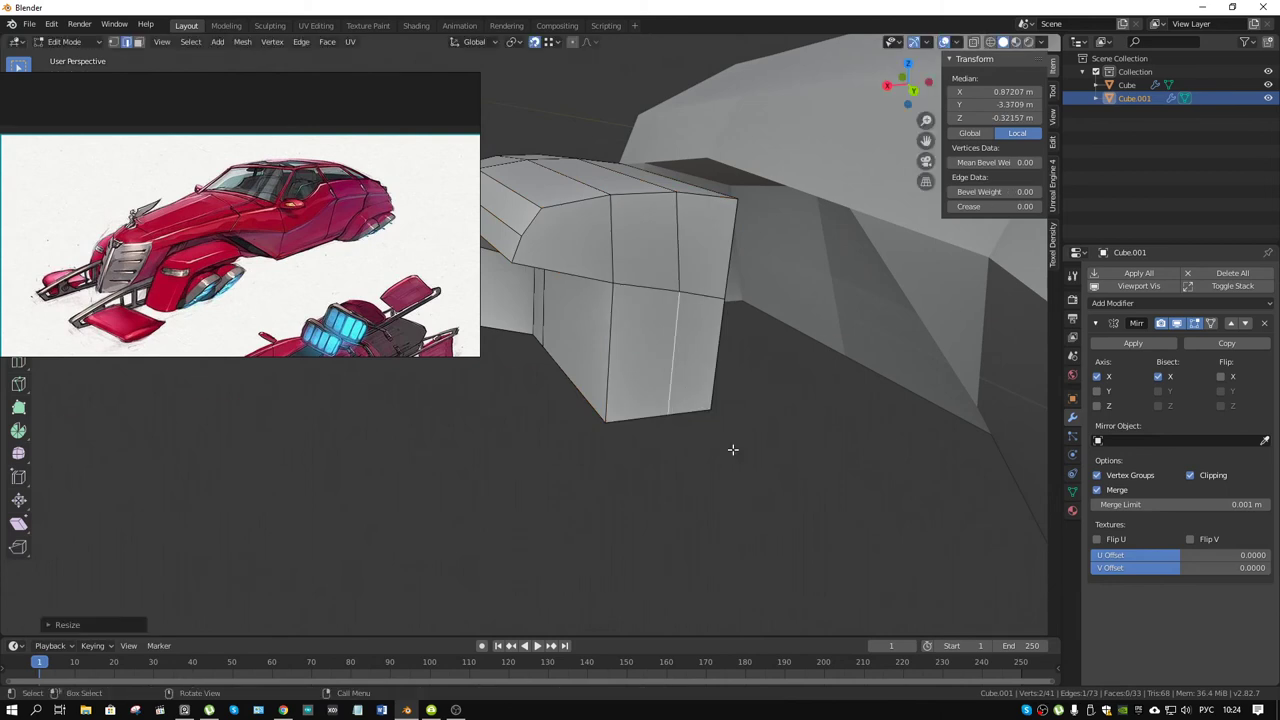
{"action": "key", "text": "g"}
{"action": "key", "text": "x"}
{"action": "left_click", "coordinate": [667, 204]}
- Select the pod's lower and upper front side faces
{"action": "mouse_move", "coordinate": [667, 204]}
{"action": "middle_mouse_down"}
{"action": "mouse_move", "coordinate": [665, 325]}
{"action": "mouse_move", "coordinate": [726, 340]}
{"action": "middle_mouse_up"}
{"action": "key", "text": "3"}
{"action": "left_click", "coordinate": [726, 340]}
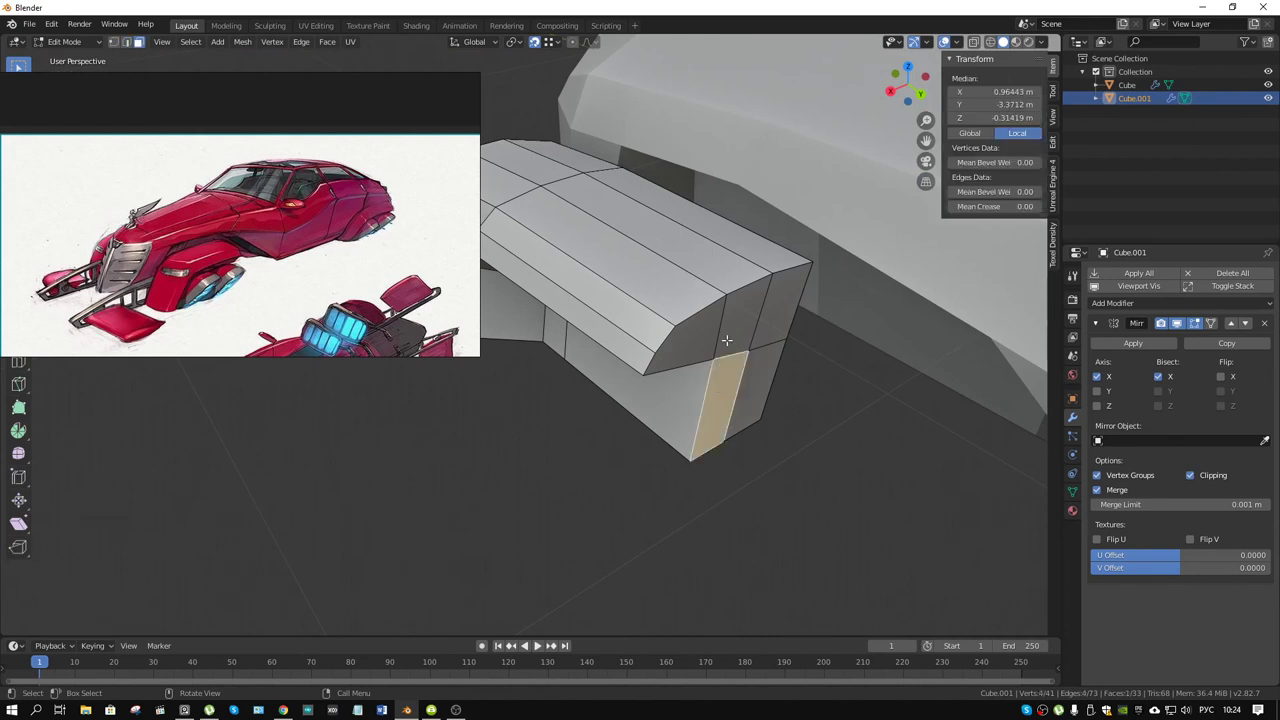
{"action": "left_click", "coordinate": [726, 340], "text": "shift"}
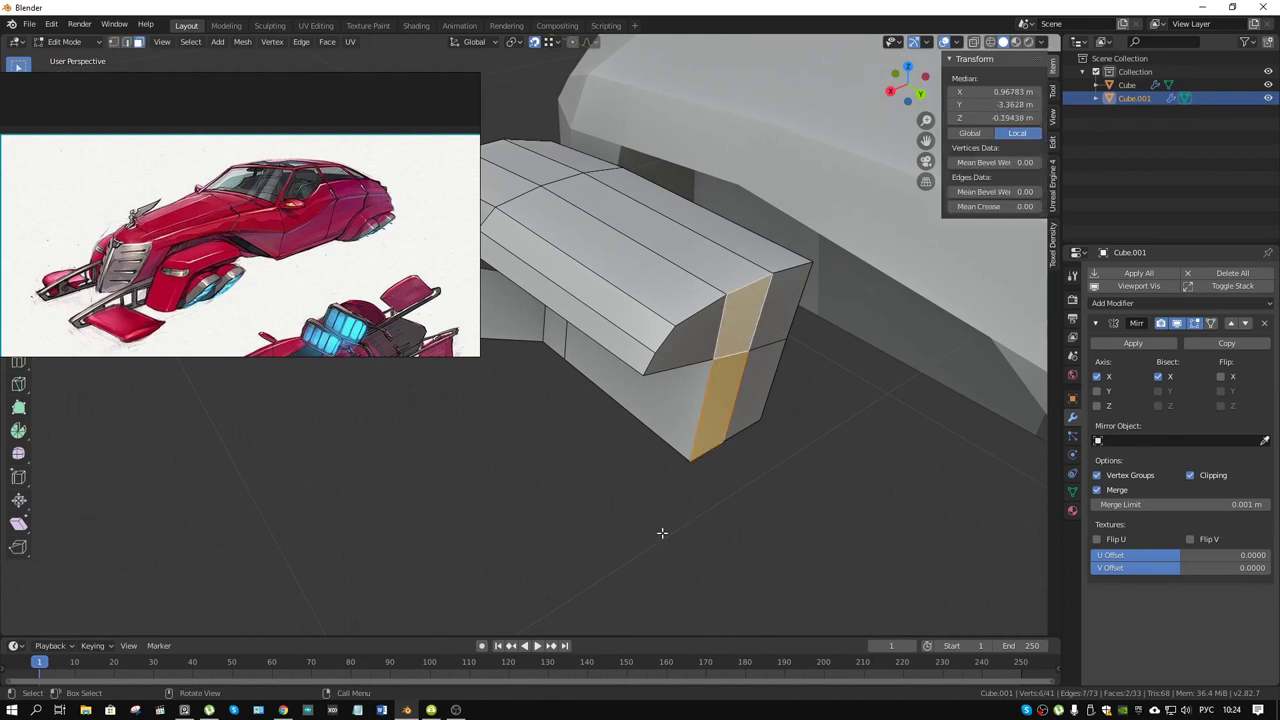
- Add an edge loop across the pod's front faces
{"action": "middle_click_drag", "start_coordinate": [620, 392], "coordinate": [694, 340]}
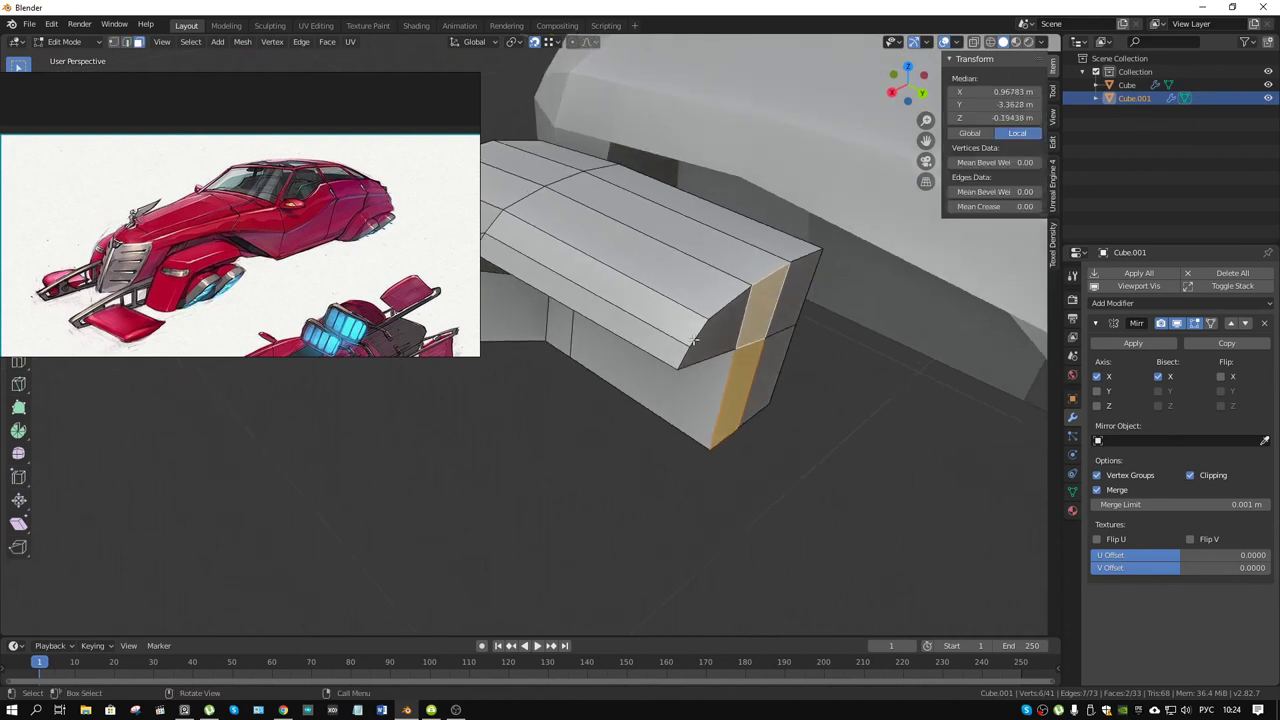
{"action": "key", "text": "ctrl+r"}
{"action": "left_click", "coordinate": [702, 308]}
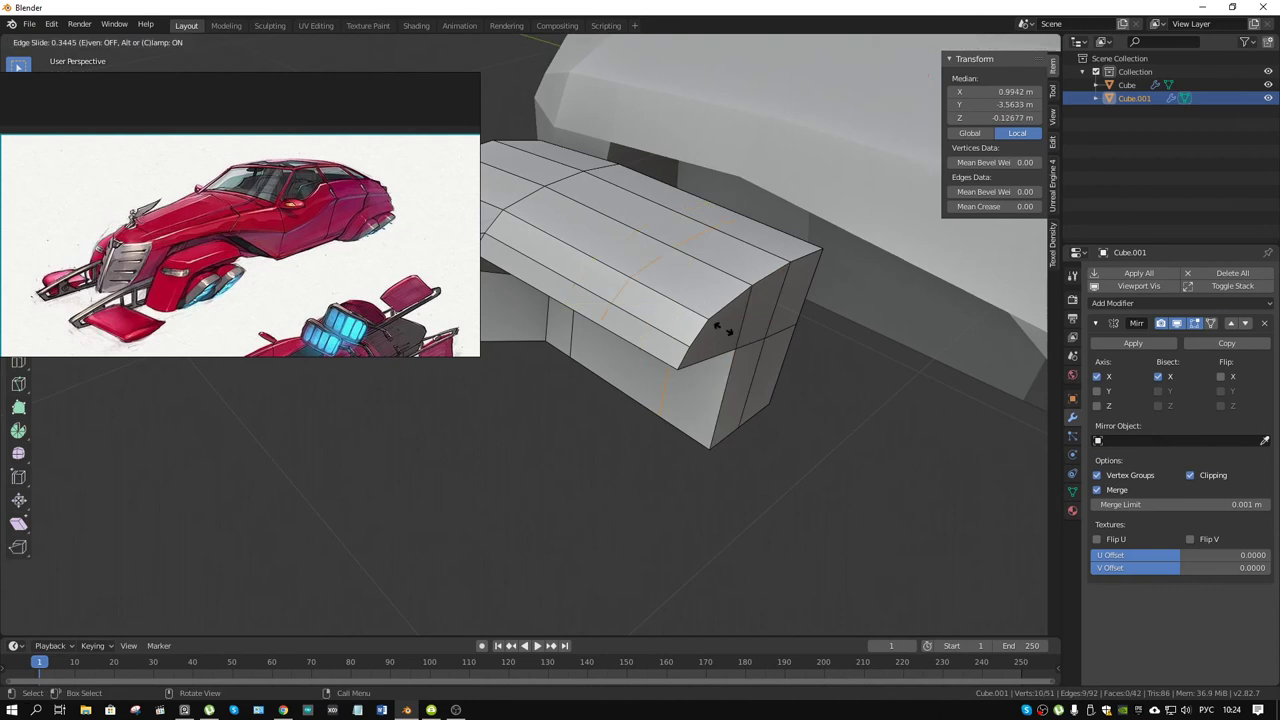
{"action": "left_click", "coordinate": [767, 367]}
- Push the upper and lower front side faces back along Y
{"action": "key", "text": "alt+a"}
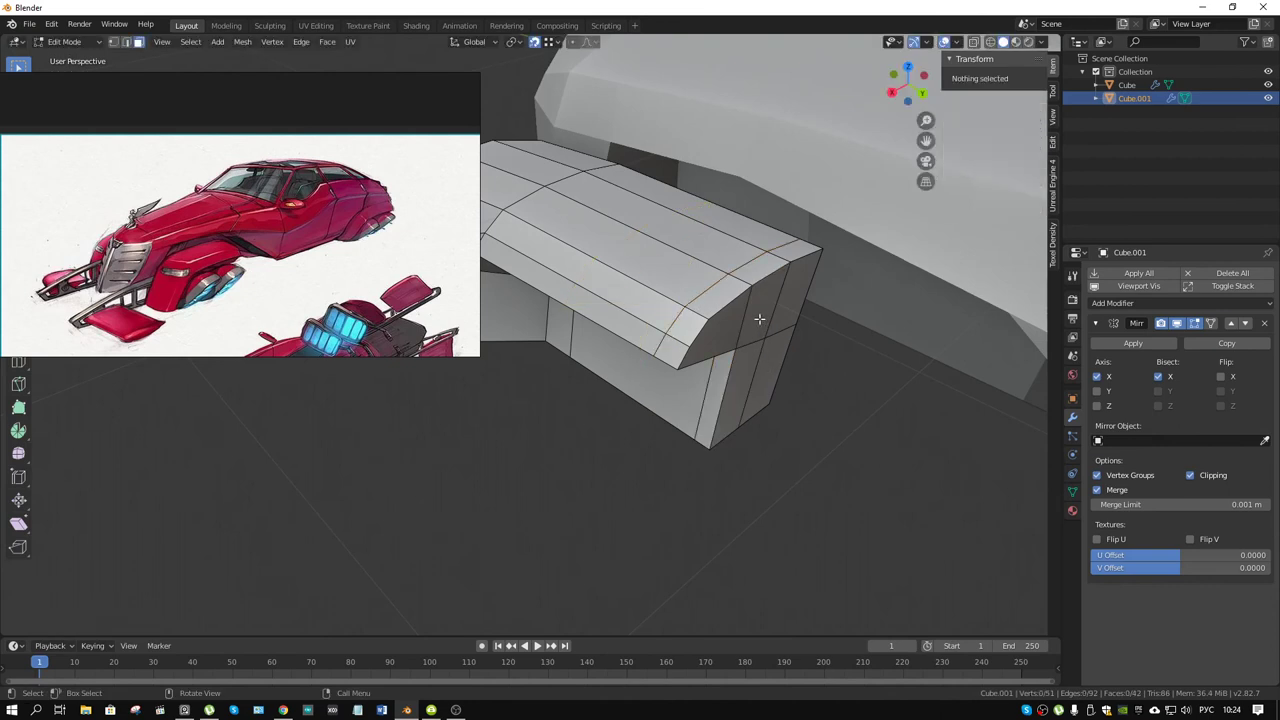
{"action": "left_click", "coordinate": [759, 318]}
{"action": "left_click", "coordinate": [740, 395], "text": "shift"}
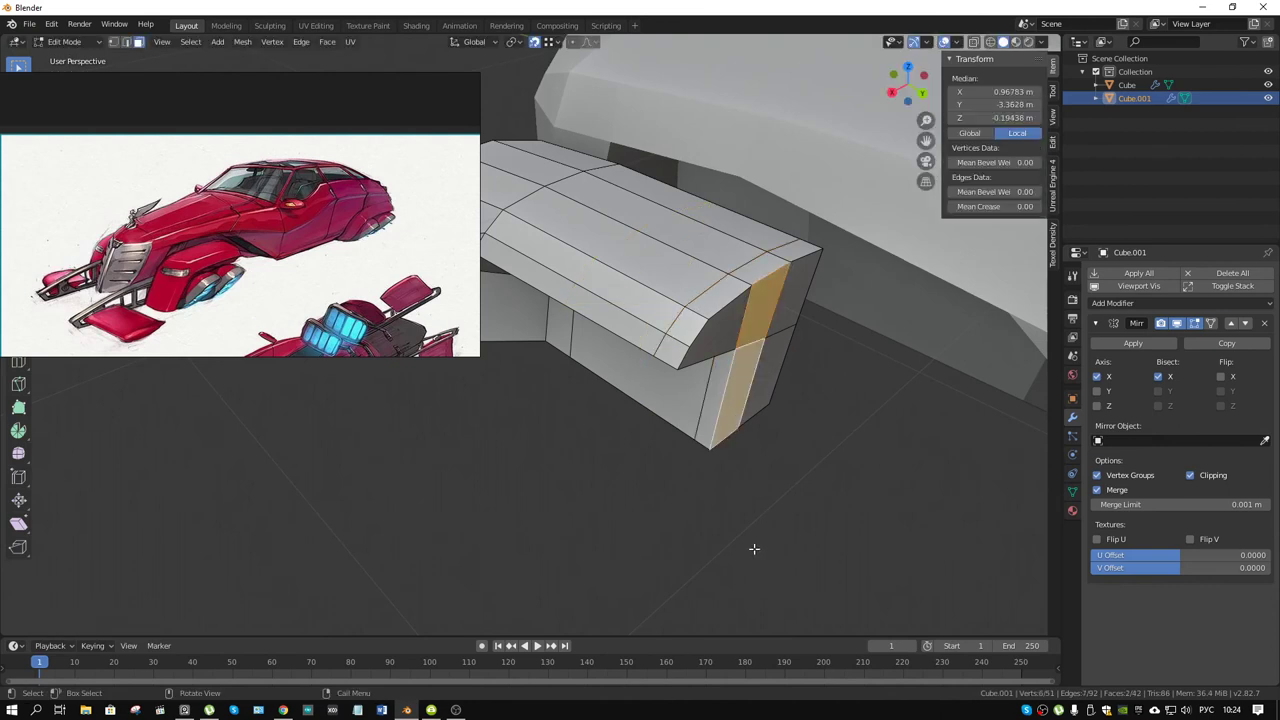
{"action": "key", "text": "g"}
{"action": "key", "text": "y"}
{"action": "left_click", "coordinate": [772, 564]}
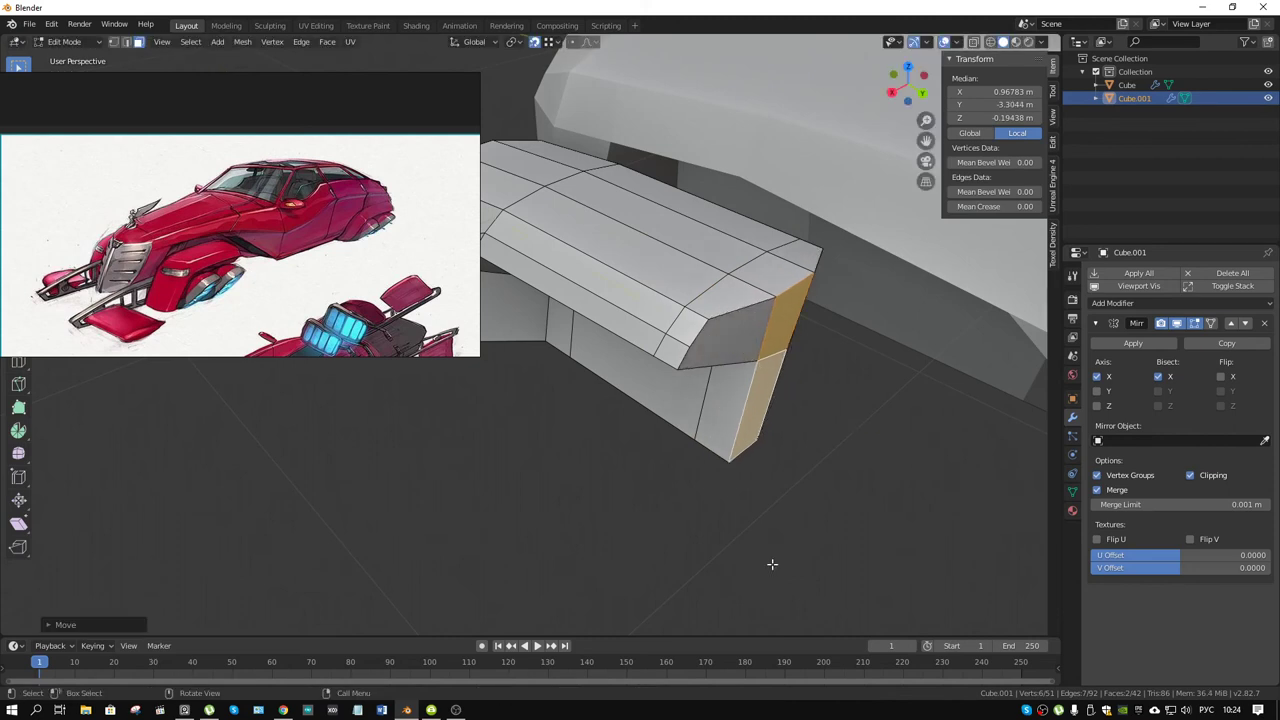
- Knife diagonal cuts into the pod's front corner
{"action": "mouse_move", "coordinate": [729, 361]}
{"action": "middle_mouse_down"}
{"action": "mouse_move", "coordinate": [757, 326]}
{"action": "mouse_move", "coordinate": [755, 358]}
{"action": "mouse_move", "coordinate": [658, 341]}
{"action": "mouse_move", "coordinate": [640, 305]}
{"action": "middle_mouse_up"}
{"action": "key", "text": "k"}
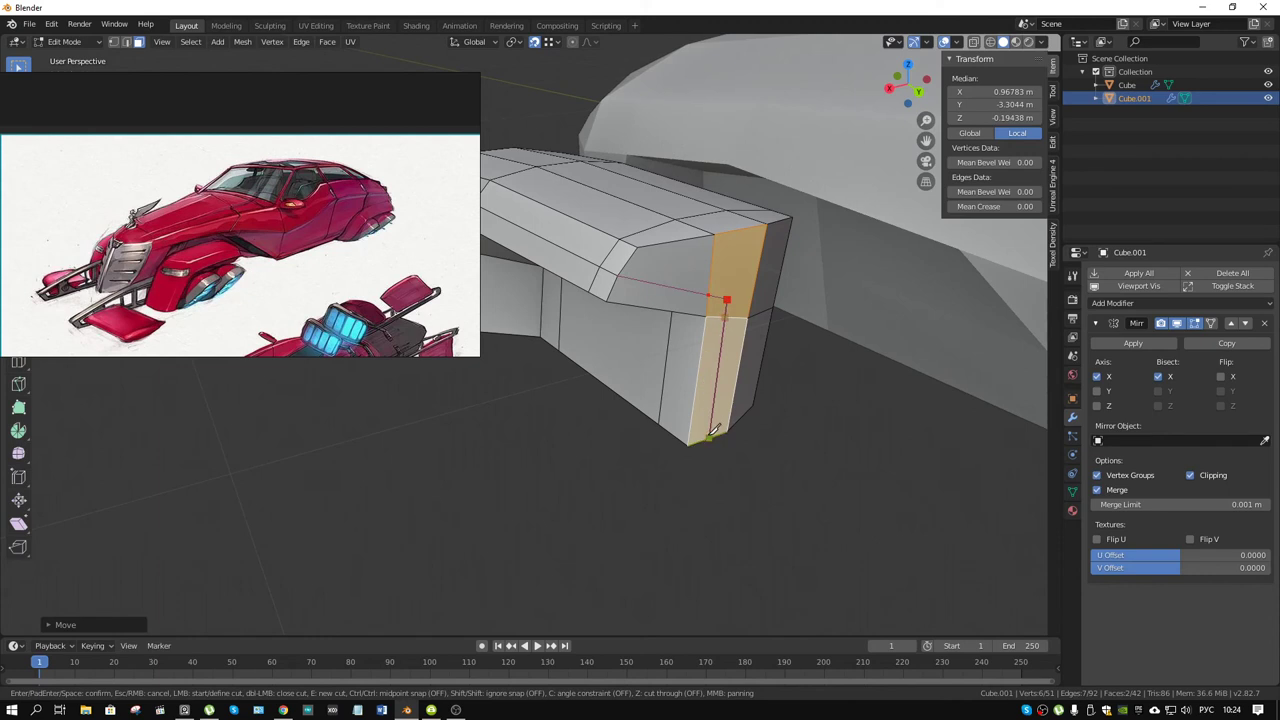
{"action": "left_click", "coordinate": [711, 433]}
{"action": "key", "text": "Return"}
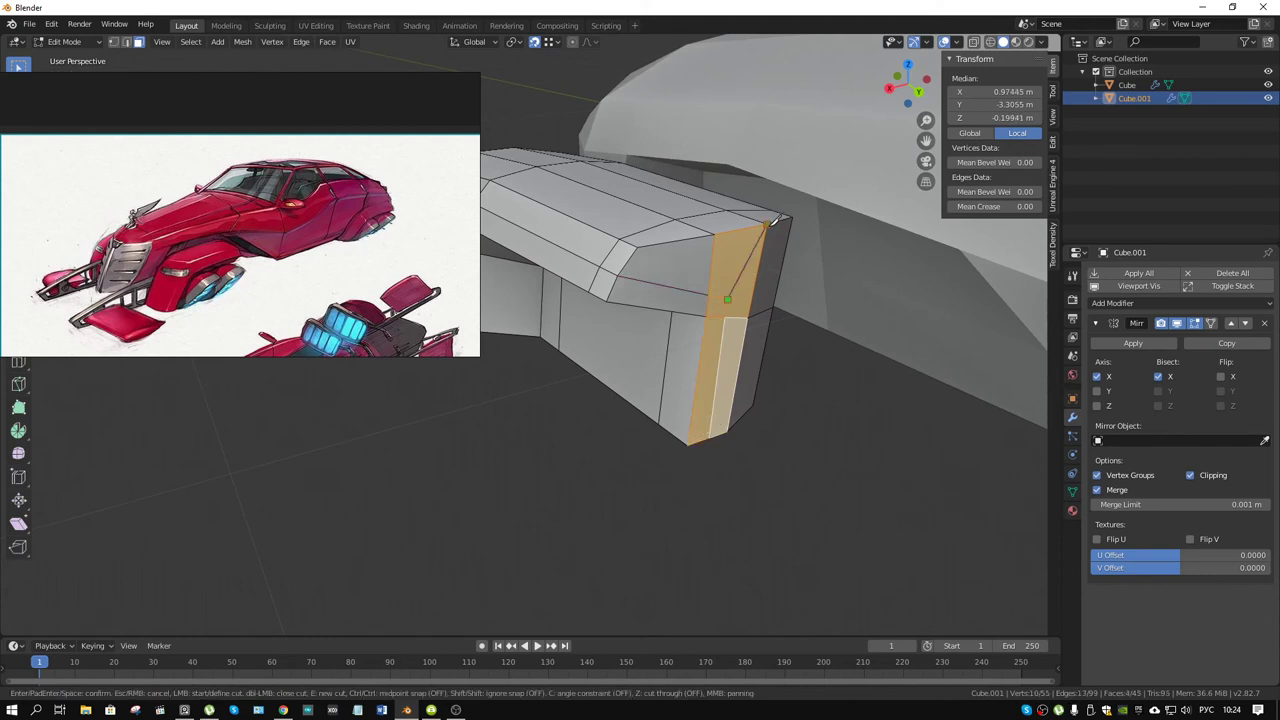
{"action": "key", "text": "Return"}
- Shrink the pod's top front bevel edges slightly
{"action": "middle_click_drag", "start_coordinate": [770, 220], "coordinate": [792, 274]}
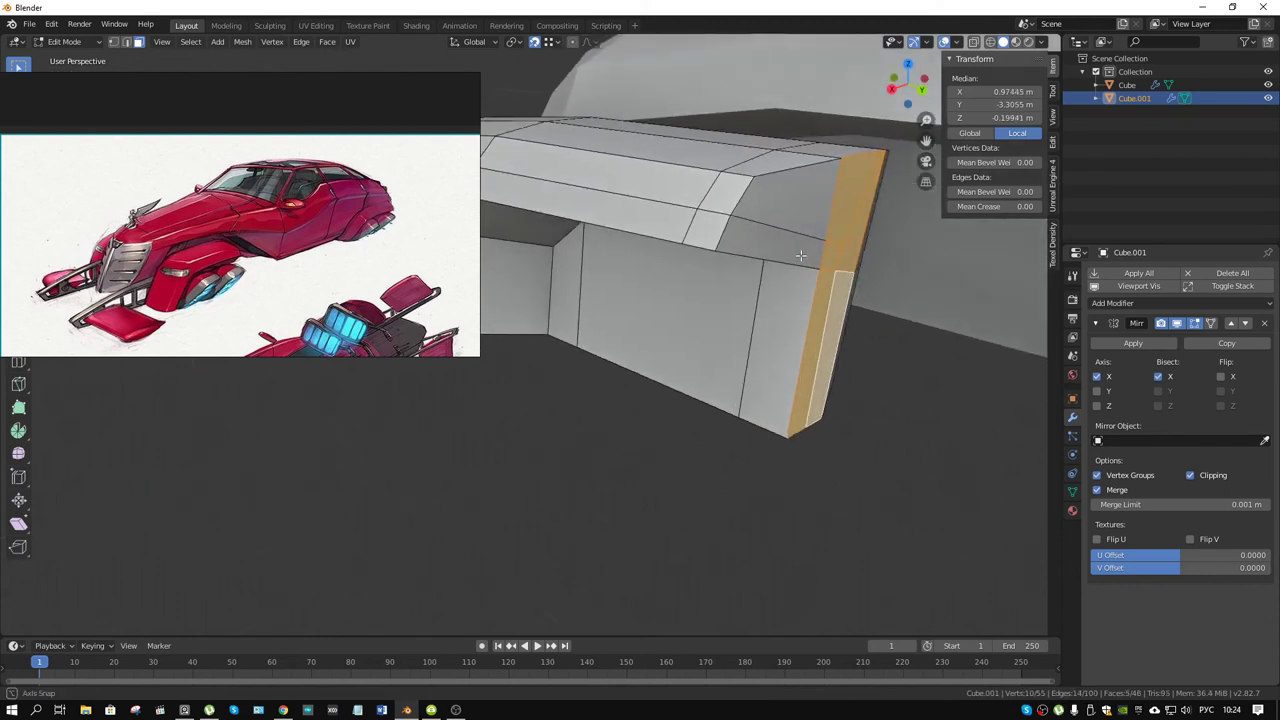
{"action": "key", "text": "2"}
{"action": "left_click", "coordinate": [792, 295]}
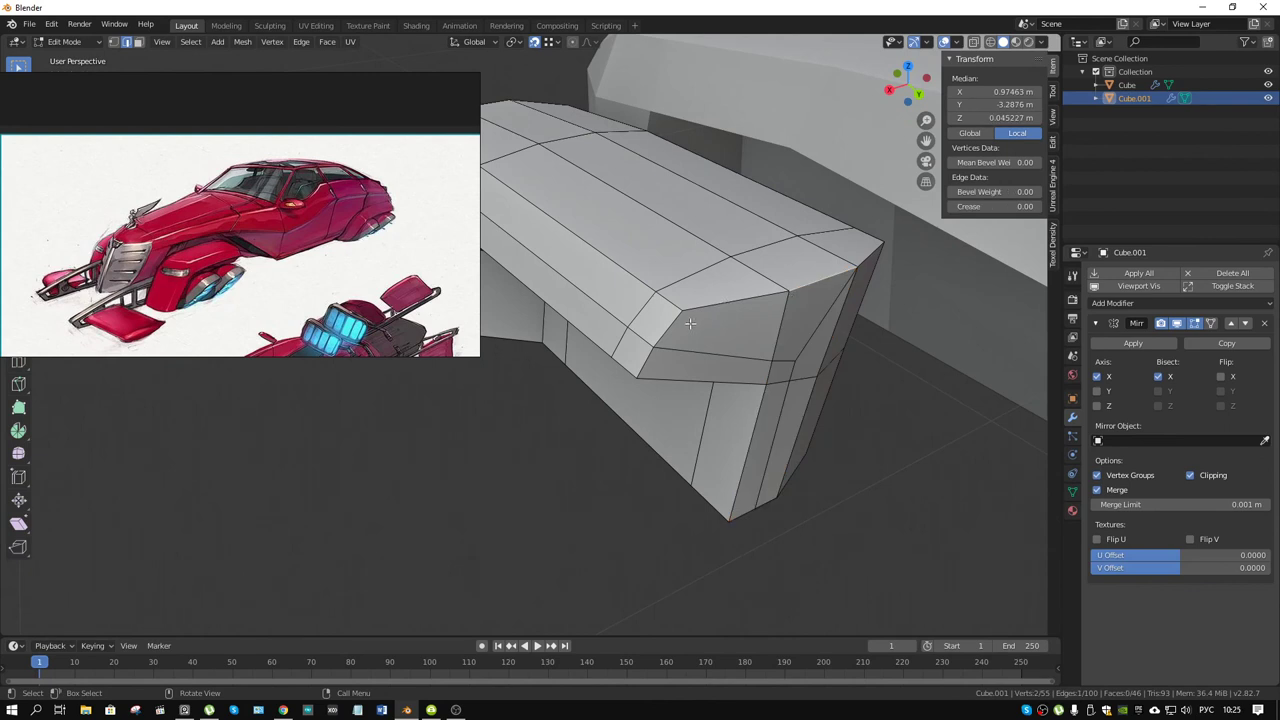
{"action": "middle_click_drag", "start_coordinate": [701, 337], "coordinate": [667, 321]}
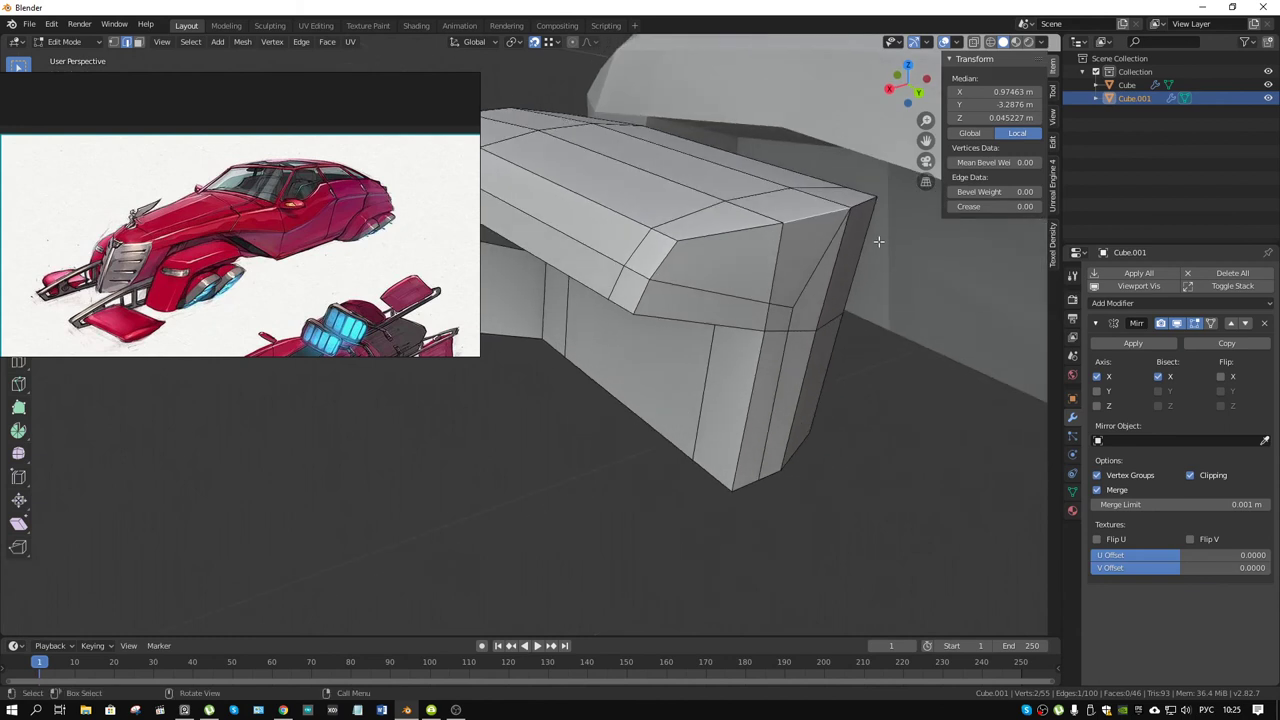
{"action": "middle_click_drag", "start_coordinate": [878, 241], "coordinate": [628, 281]}
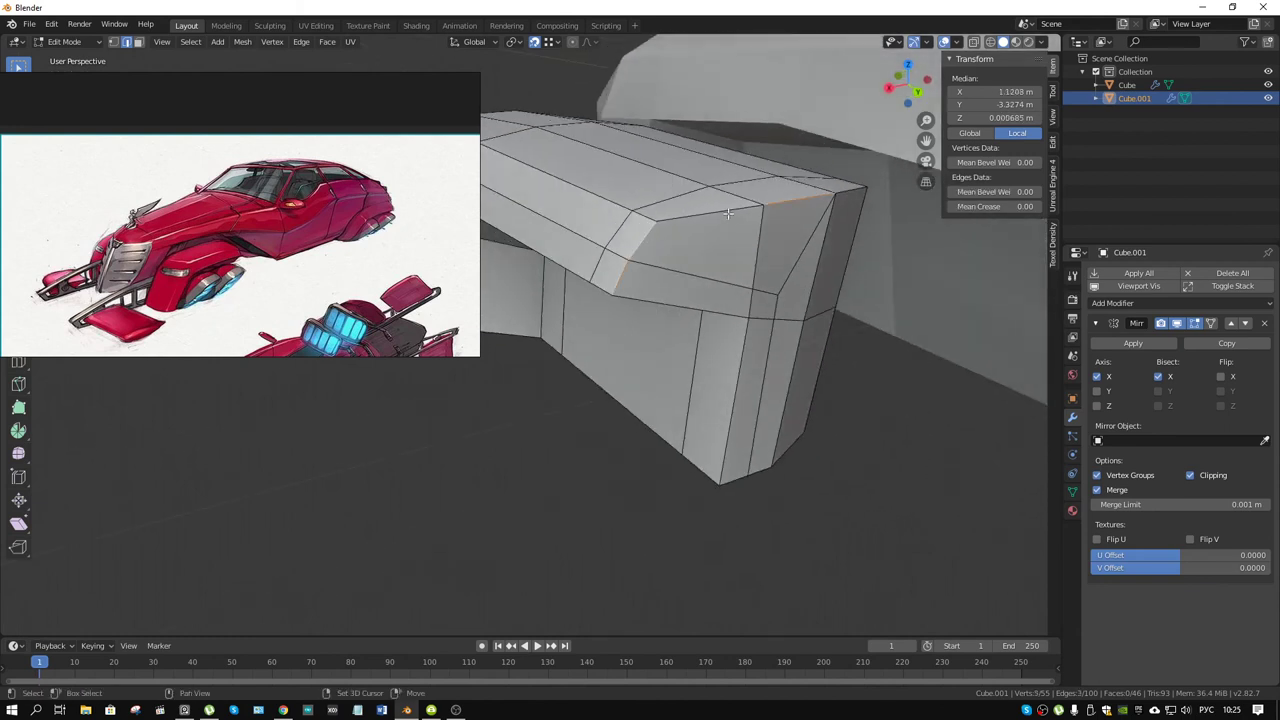
{"action": "left_click", "coordinate": [854, 241], "text": "shift"}
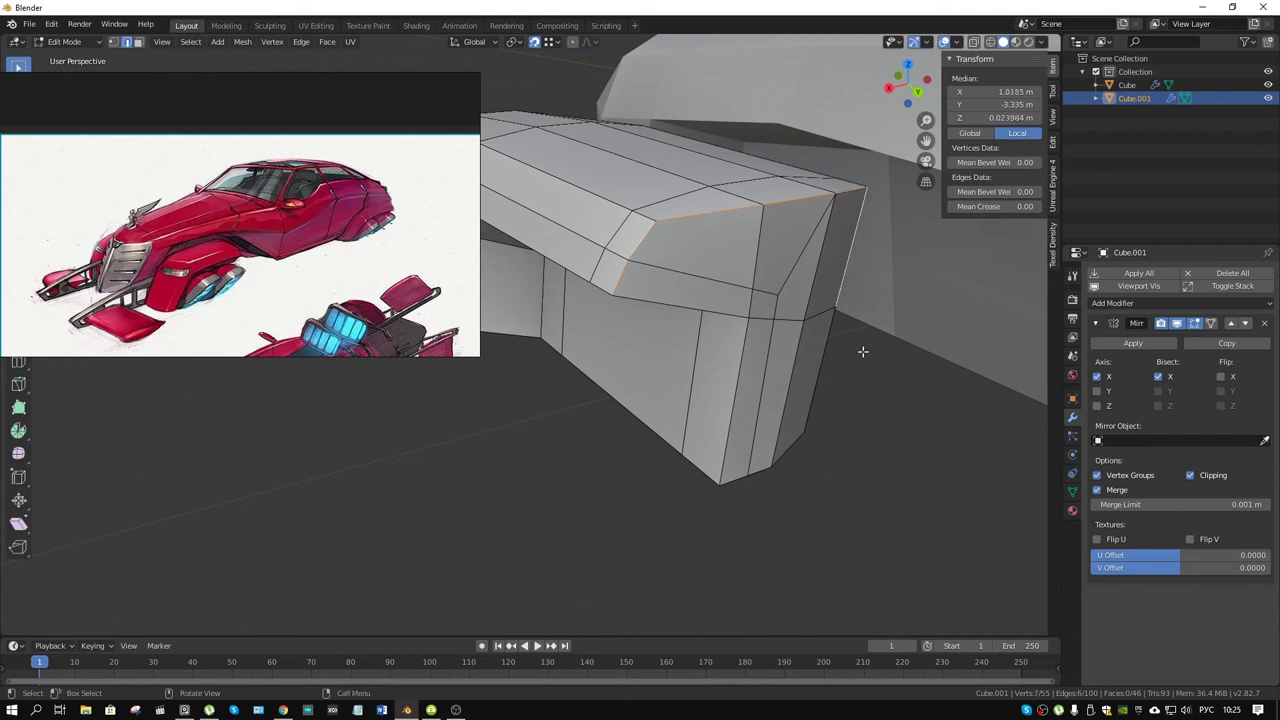
{"action": "key", "text": "s"}
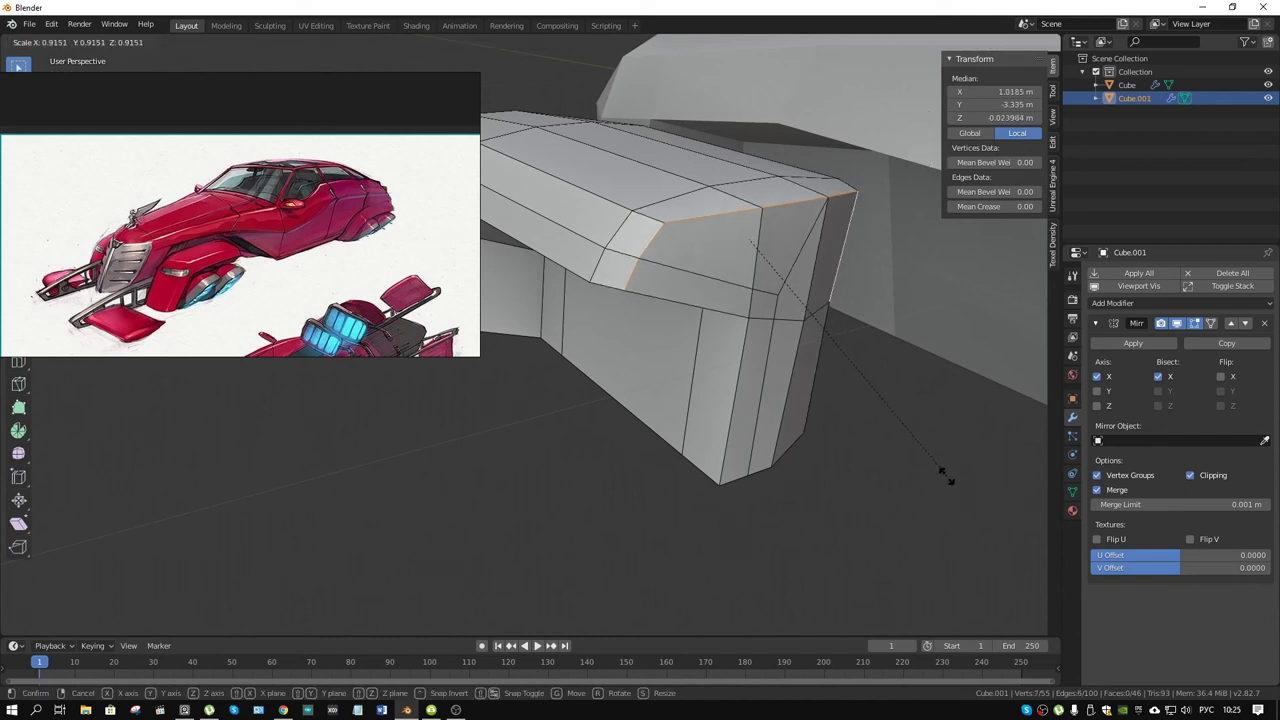
{"action": "left_click", "coordinate": [943, 474]}
- Scale the pod's bottom front edges and shift the bottom corner vertex along X
{"action": "mouse_move", "coordinate": [943, 474]}
{"action": "middle_mouse_down"}
{"action": "mouse_move", "coordinate": [834, 337]}
{"action": "mouse_move", "coordinate": [691, 281]}
{"action": "middle_mouse_up"}
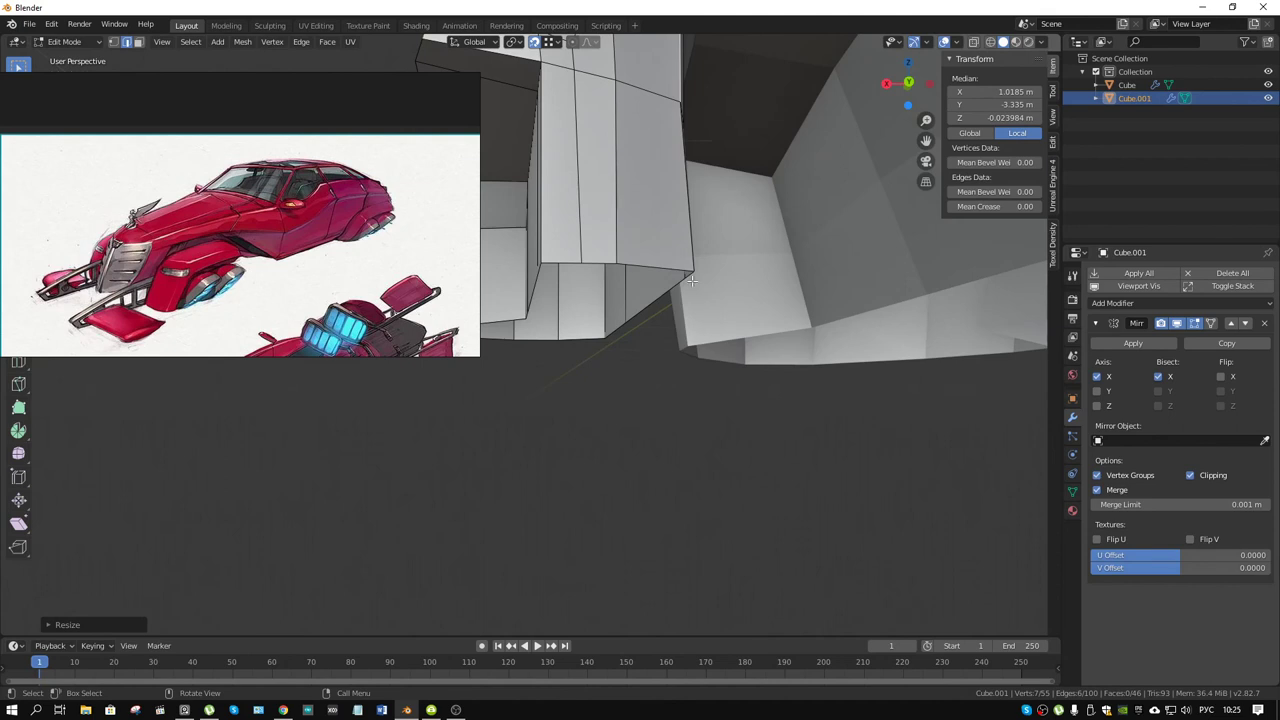
{"action": "left_click", "coordinate": [691, 281]}
{"action": "key", "text": "s"}
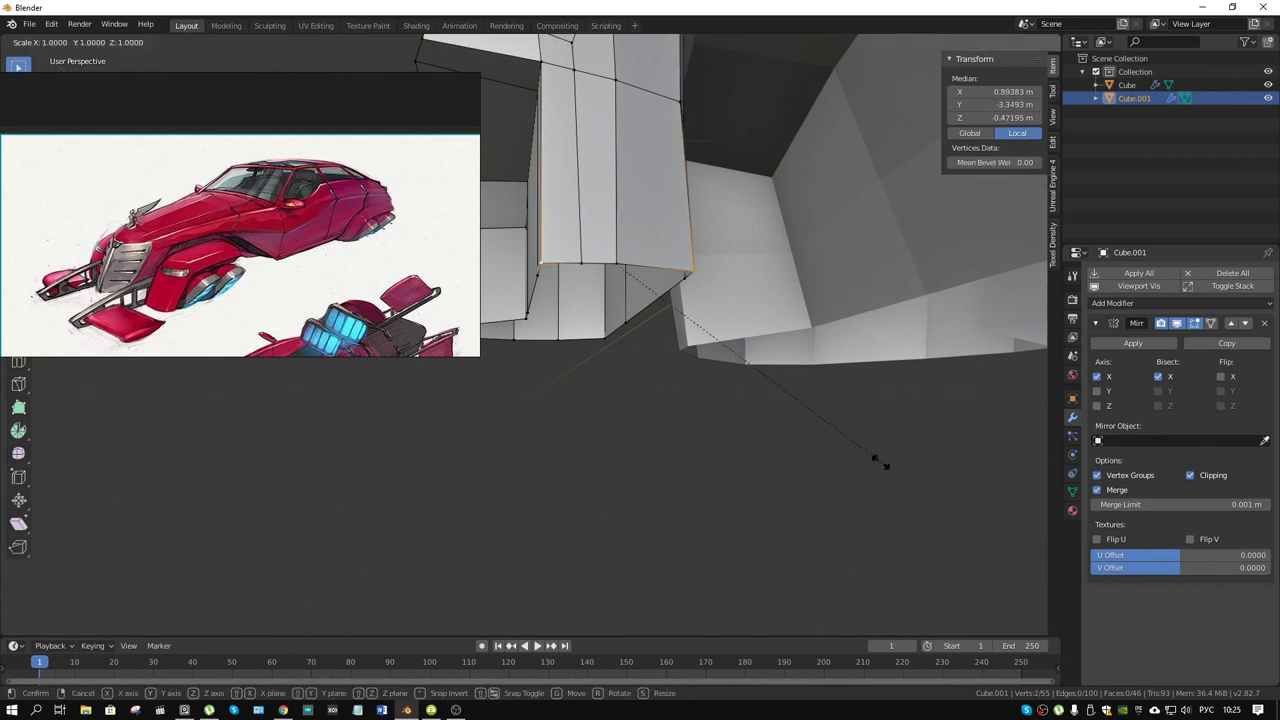
{"action": "left_click", "coordinate": [848, 453]}
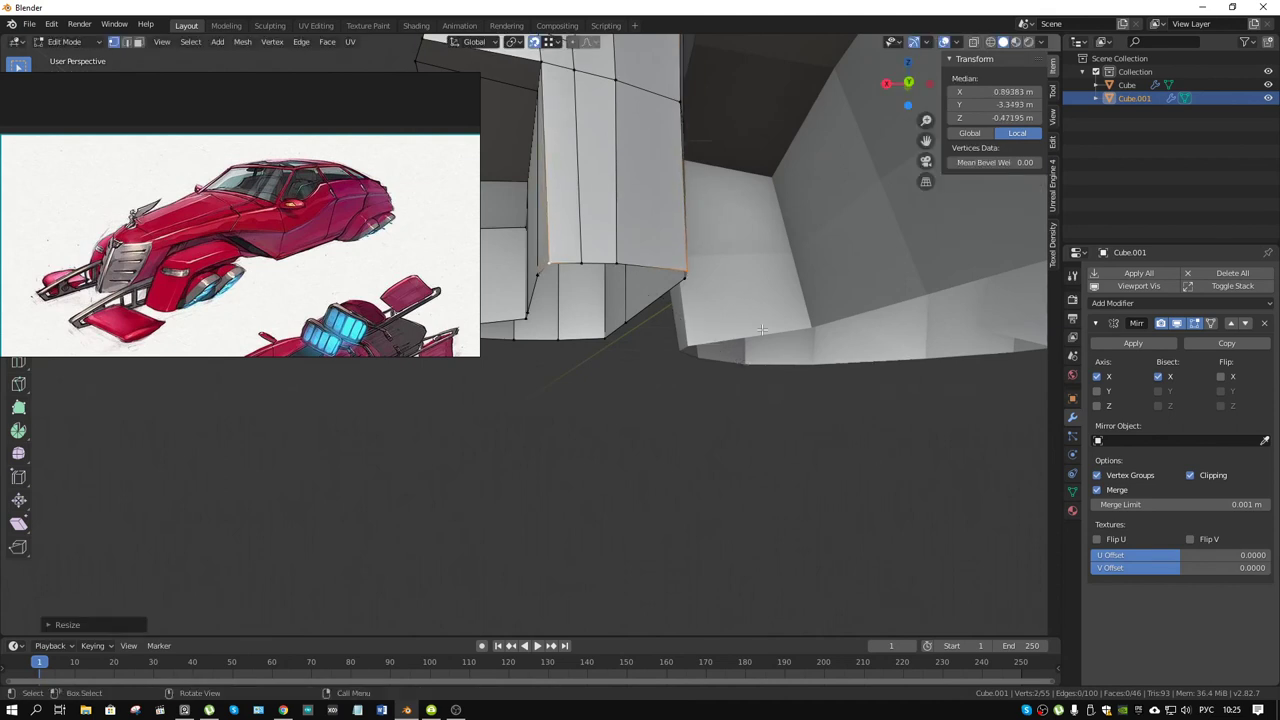
{"action": "left_click", "coordinate": [685, 270]}
{"action": "key", "text": "g"}
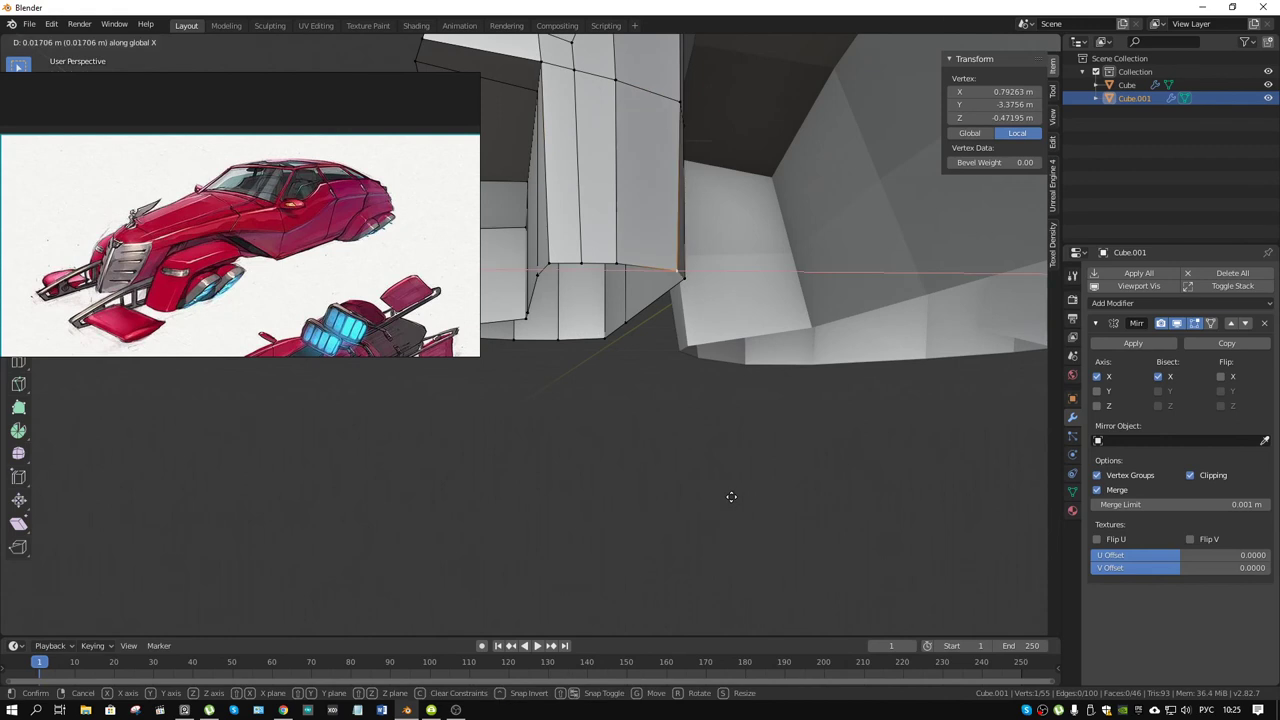
{"action": "left_click", "coordinate": [712, 470]}
- Move two neighbouring vertical front edges along Y
{"action": "middle_click_drag", "start_coordinate": [599, 237], "coordinate": [647, 290]}
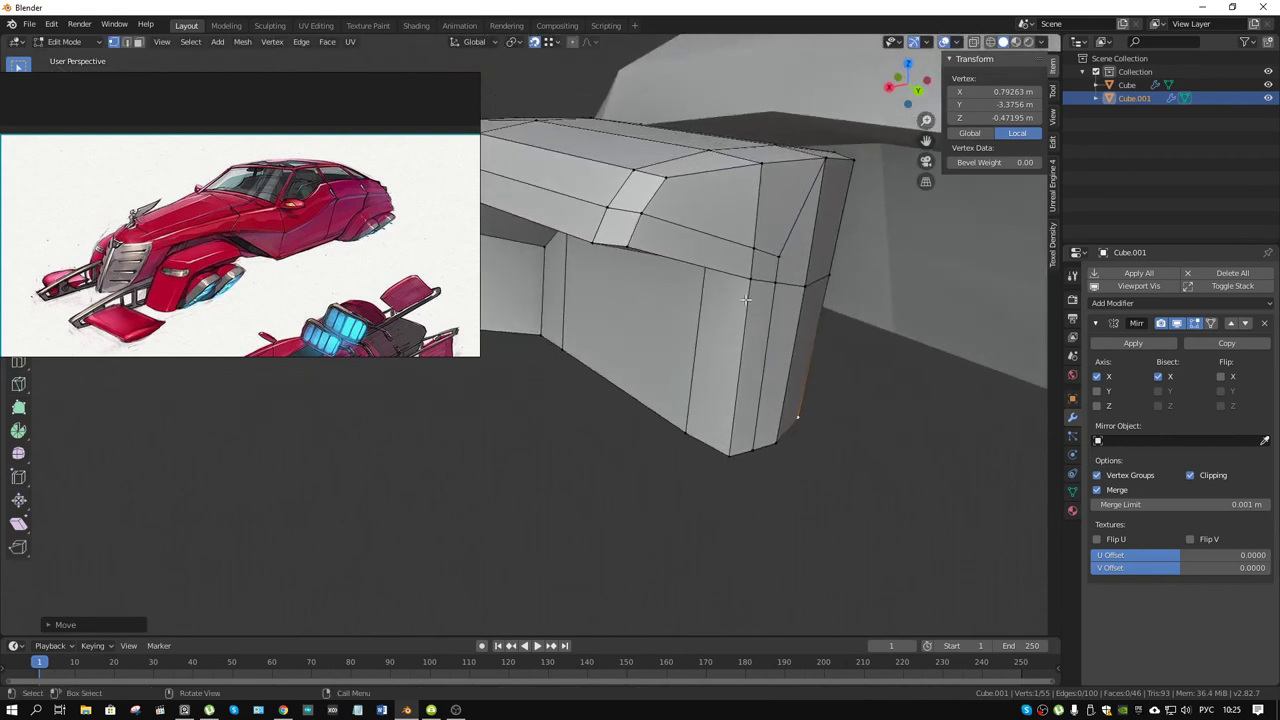
{"action": "middle_click_drag", "start_coordinate": [745, 299], "coordinate": [787, 298]}
{"action": "key", "text": "2"}
{"action": "left_click", "coordinate": [777, 230]}
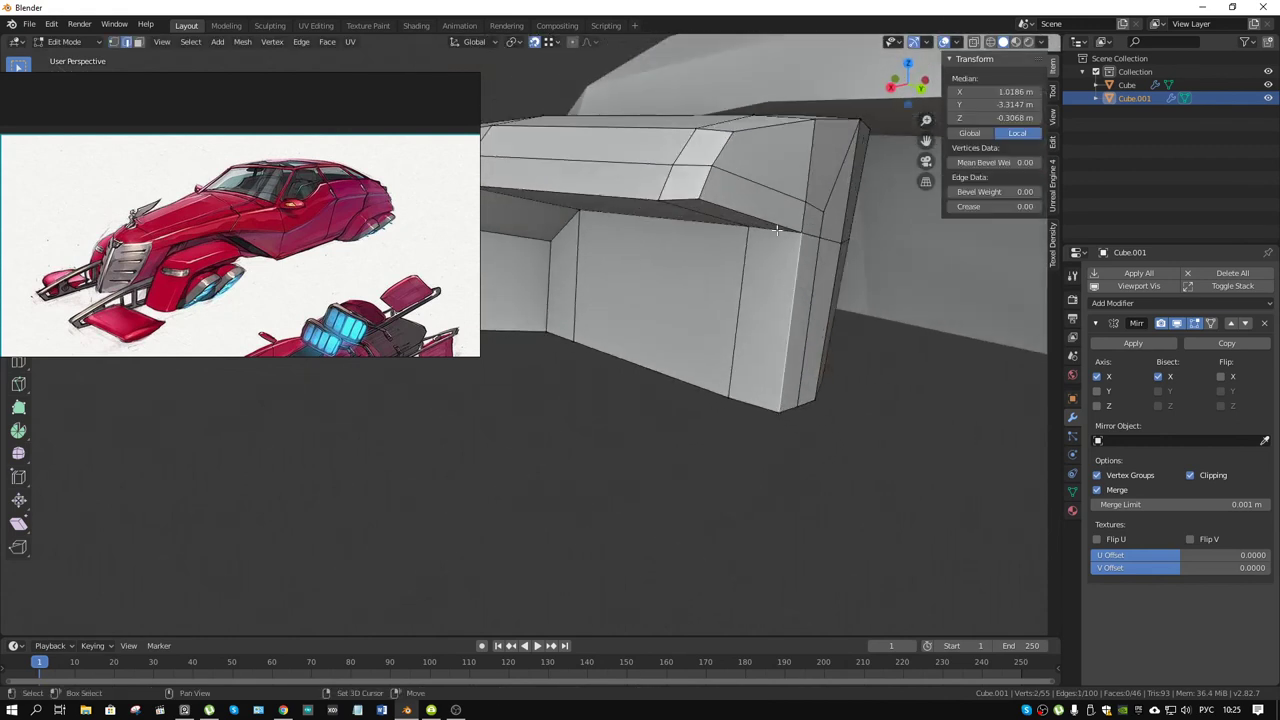
{"action": "left_click", "coordinate": [785, 370], "text": "shift"}
{"action": "key", "text": "g"}
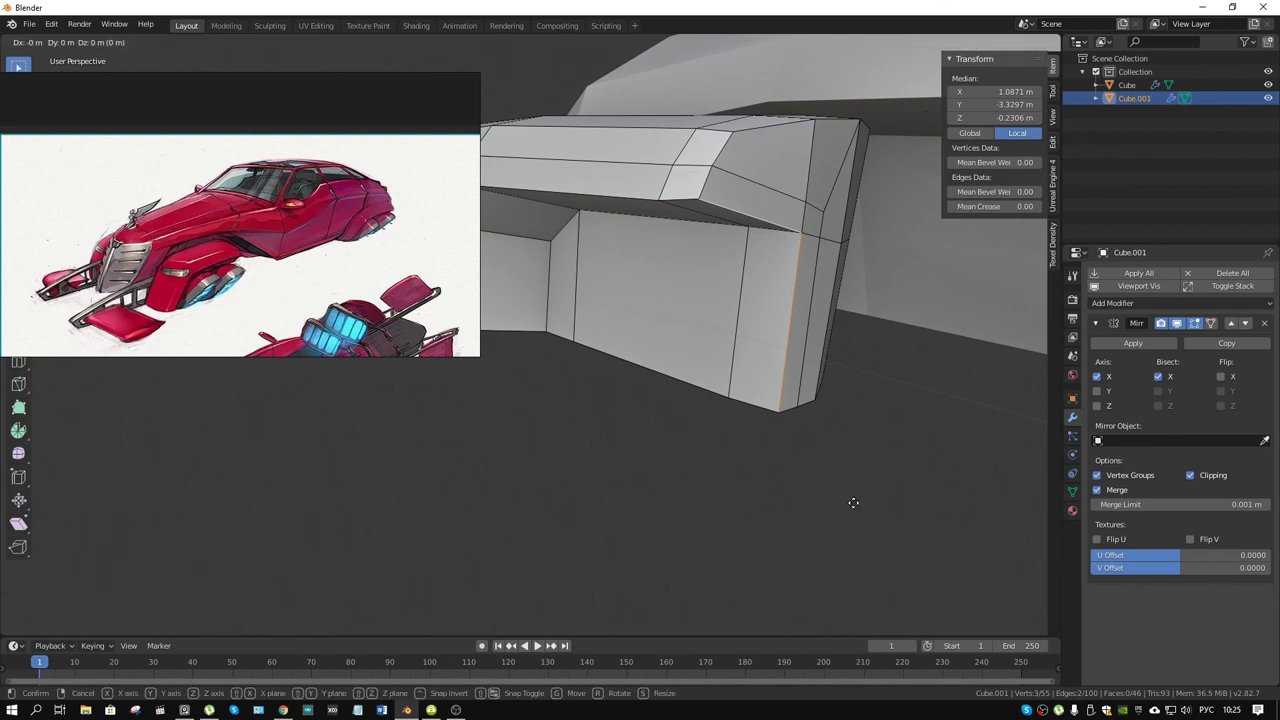
{"action": "key", "text": "y"}
{"action": "left_click", "coordinate": [845, 502]}
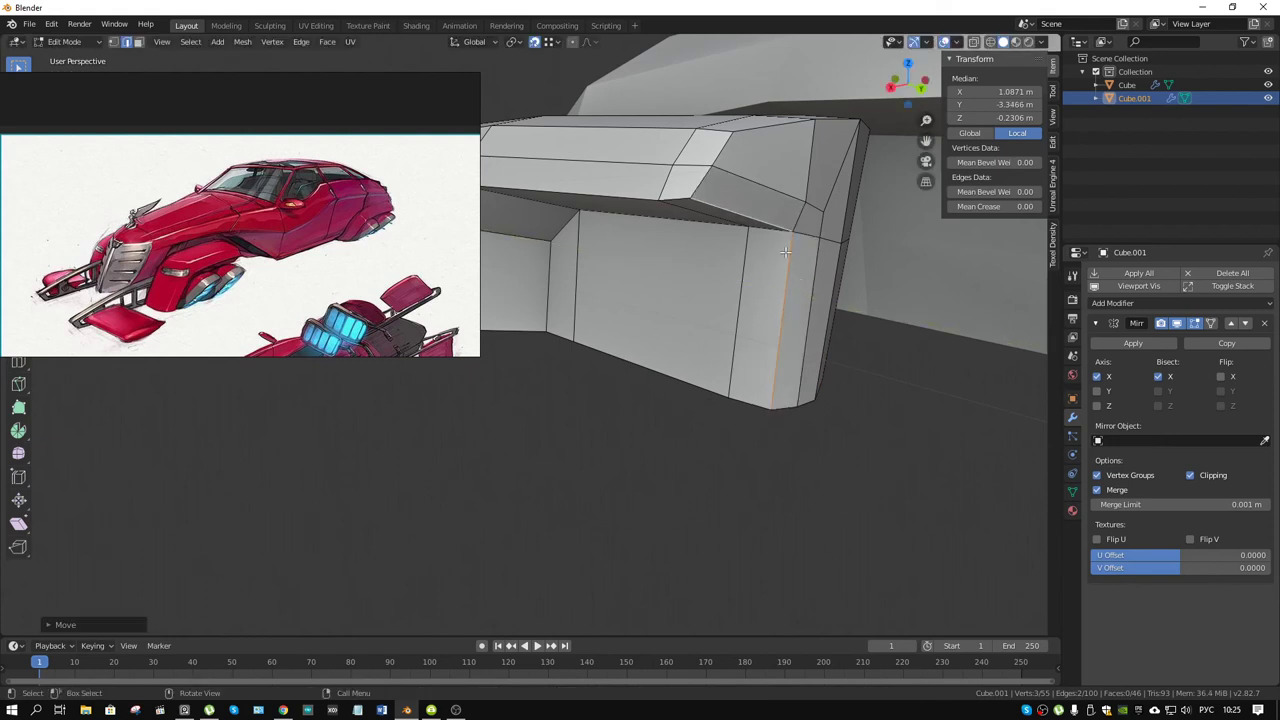
- Switch to Object Mode and check the car from a low side view
{"action": "mouse_move", "coordinate": [845, 502]}
{"action": "middle_mouse_down"}
{"action": "mouse_move", "coordinate": [838, 205]}
{"action": "mouse_move", "coordinate": [594, 323]}
{"action": "middle_mouse_up"}
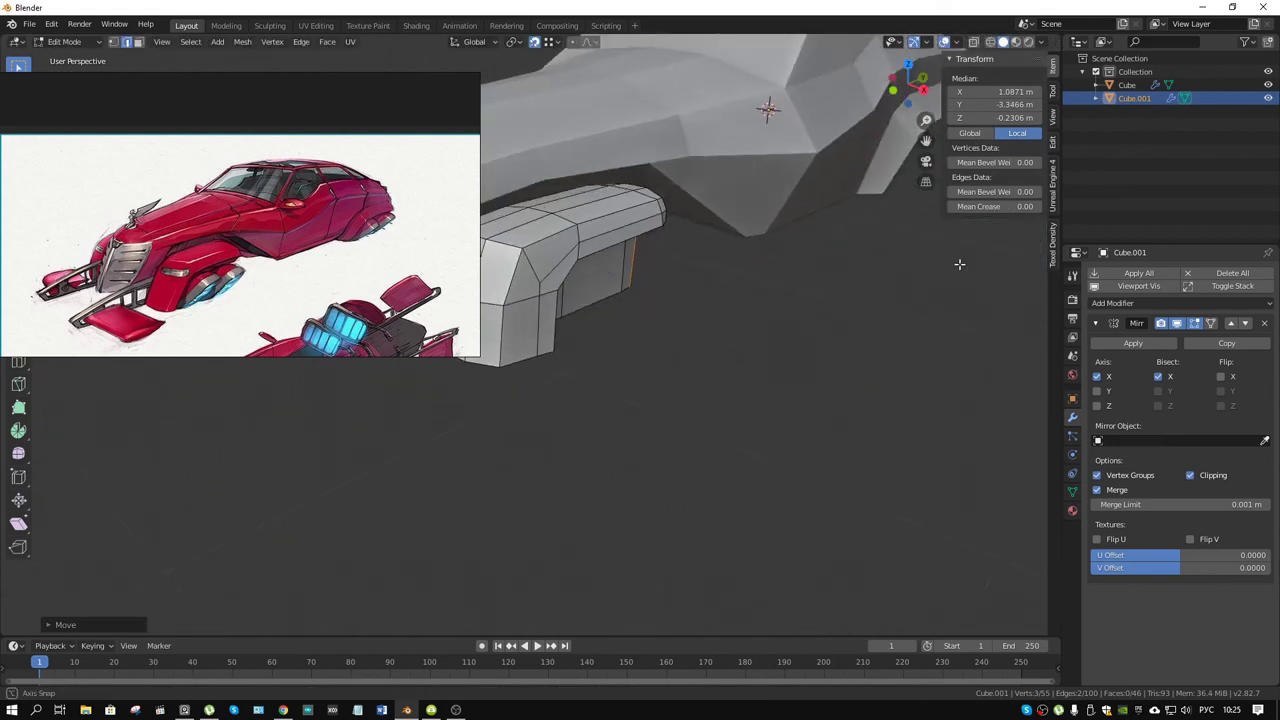
{"action": "key", "text": "ctrl+Tab"}
{"action": "left_click", "coordinate": [528, 332]}
{"action": "mouse_move", "coordinate": [628, 277]}
{"action": "middle_mouse_down"}
{"action": "mouse_move", "coordinate": [755, 310]}
{"action": "mouse_move", "coordinate": [728, 386]}
{"action": "mouse_move", "coordinate": [615, 438]}
{"action": "mouse_move", "coordinate": [805, 383]}
{"action": "middle_mouse_up"}
{"action": "scroll", "coordinate": [728, 386], "scroll_direction": "up", "scroll_amount": 3}
- Back in Edit Mode, nudge one pod corner vertex along Y
{"action": "key", "text": "ctrl+Tab"}
{"action": "left_click", "coordinate": [943, 400]}
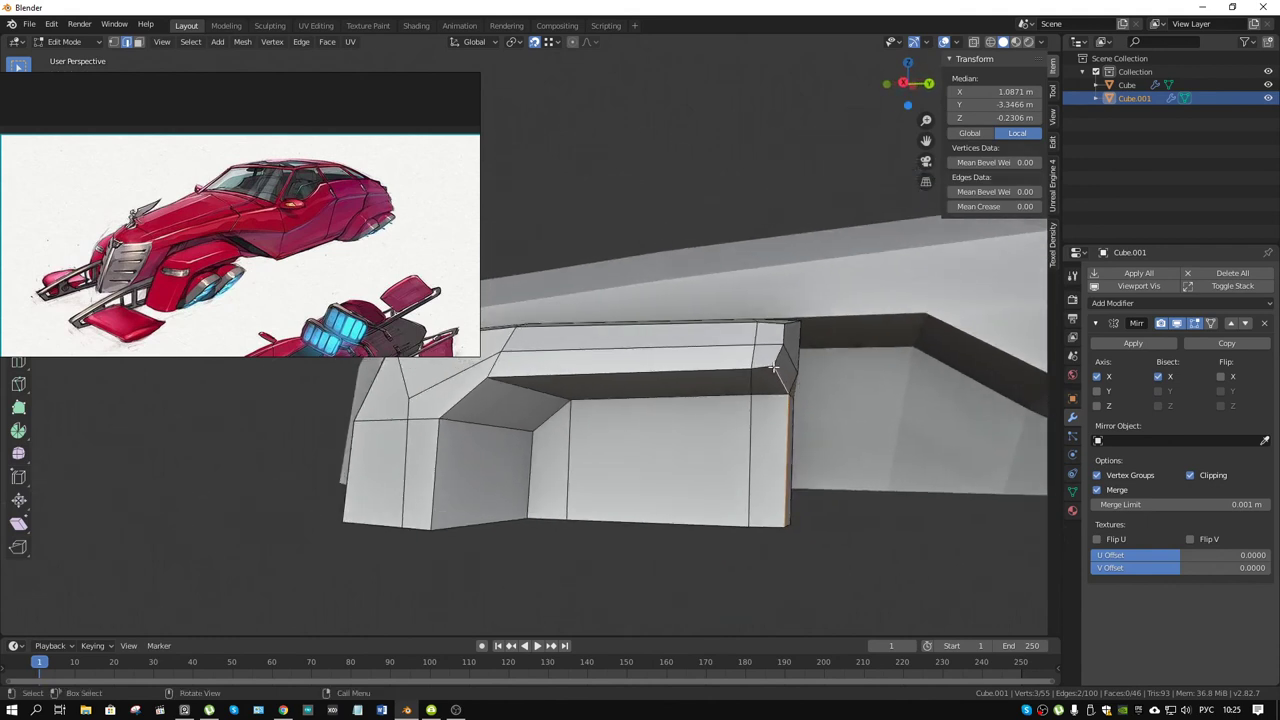
{"action": "left_click", "coordinate": [778, 383]}
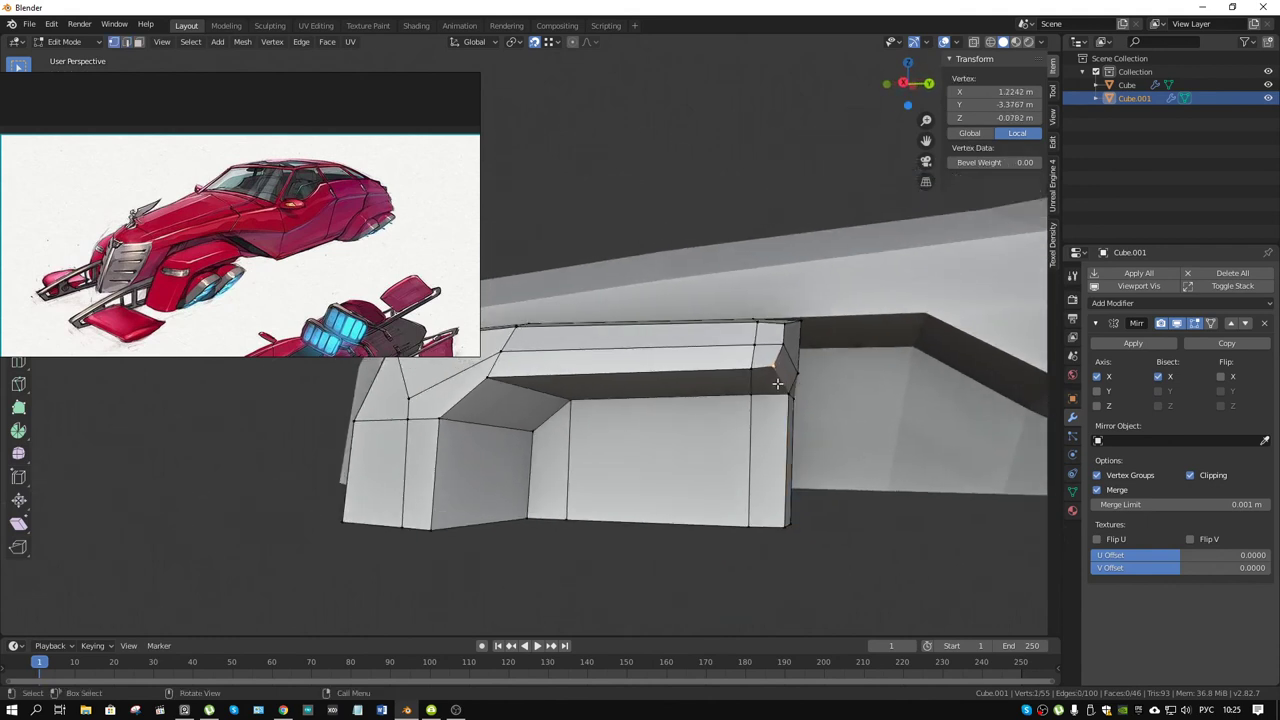
{"action": "key", "text": "g"}
{"action": "key", "text": "y"}
{"action": "left_click", "coordinate": [845, 559]}
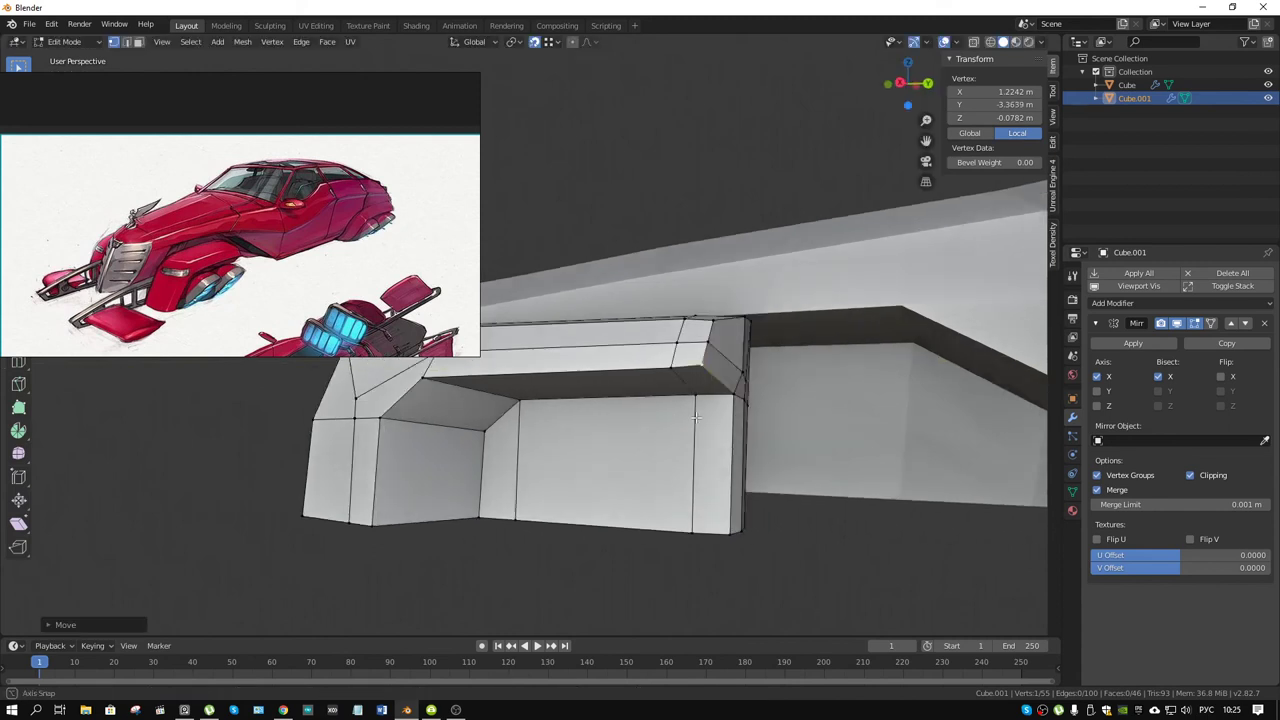
- Return to Object Mode and view the whole car
{"action": "mouse_move", "coordinate": [845, 559]}
{"action": "middle_mouse_down"}
{"action": "mouse_move", "coordinate": [662, 349]}
{"action": "mouse_move", "coordinate": [826, 435]}
{"action": "mouse_move", "coordinate": [746, 448]}
{"action": "middle_mouse_up"}
{"action": "key", "text": "ctrl+Tab"}
{"action": "left_click", "coordinate": [821, 517]}
{"action": "mouse_move", "coordinate": [821, 517]}
{"action": "middle_mouse_down"}
{"action": "mouse_move", "coordinate": [797, 409]}
{"action": "mouse_move", "coordinate": [766, 406]}
{"action": "mouse_move", "coordinate": [746, 337]}
{"action": "mouse_move", "coordinate": [786, 414]}
{"action": "mouse_move", "coordinate": [760, 406]}
{"action": "mouse_move", "coordinate": [777, 409]}
{"action": "mouse_move", "coordinate": [767, 416]}
{"action": "mouse_move", "coordinate": [725, 349]}
{"action": "mouse_move", "coordinate": [732, 413]}
{"action": "mouse_move", "coordinate": [734, 401]}
{"action": "middle_mouse_up"}
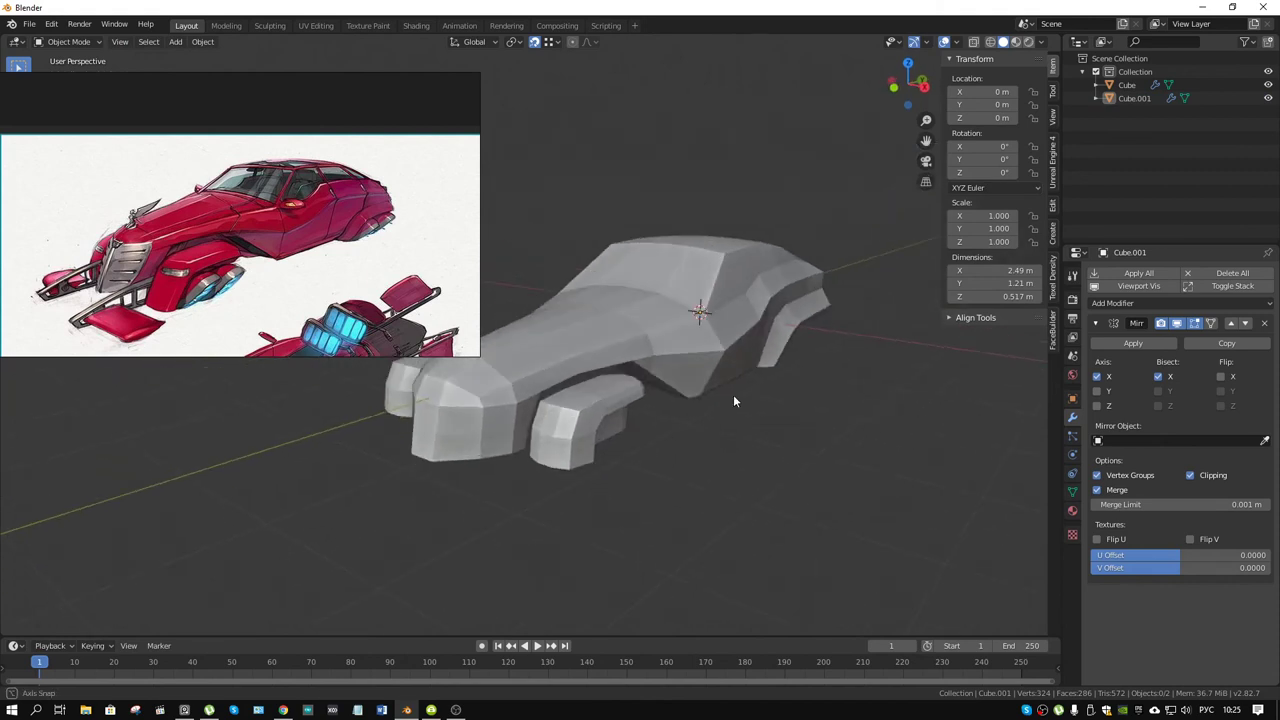
- In Edit Mode, select the pod's three inner side faces and move them
{"action": "scroll", "coordinate": [653, 462], "scroll_direction": "up", "scroll_amount": 3}
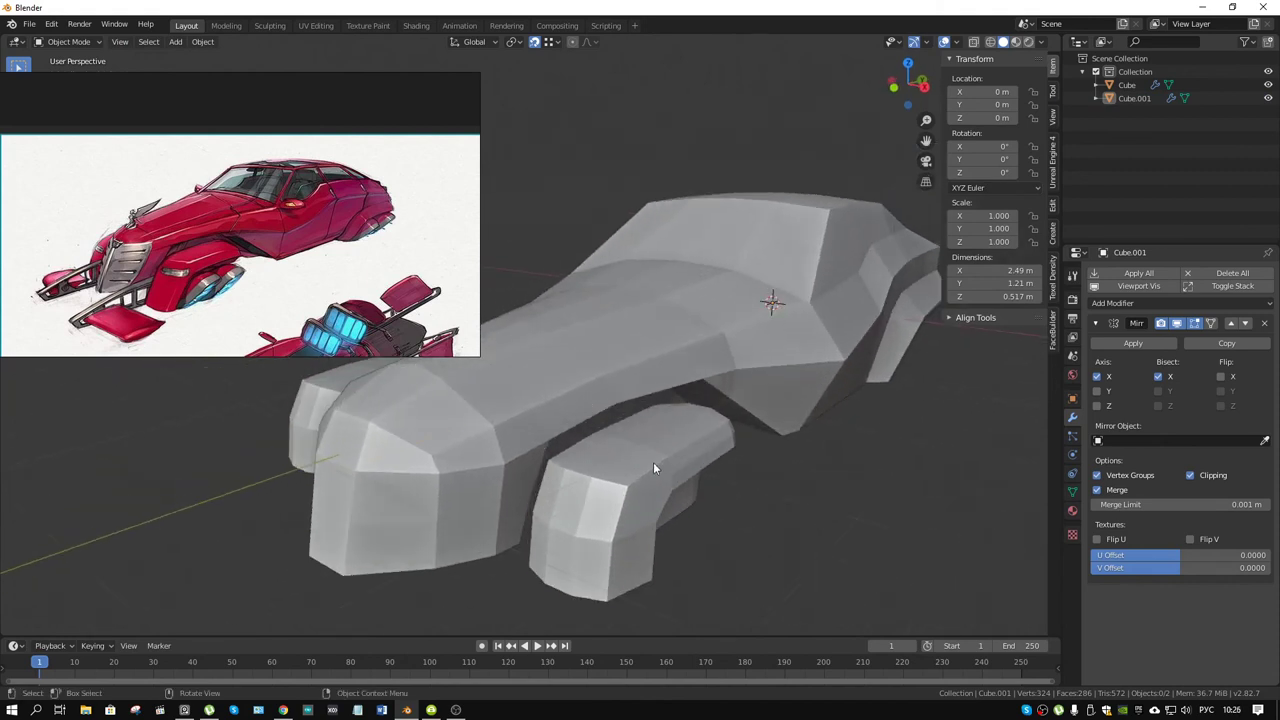
{"action": "key", "text": "ctrl+Tab"}
{"action": "left_click", "coordinate": [691, 430]}
{"action": "mouse_move", "coordinate": [691, 430]}
{"action": "middle_mouse_down"}
{"action": "mouse_move", "coordinate": [737, 420]}
{"action": "mouse_move", "coordinate": [651, 377]}
{"action": "middle_mouse_up"}
{"action": "left_click", "coordinate": [539, 328], "text": "shift"}
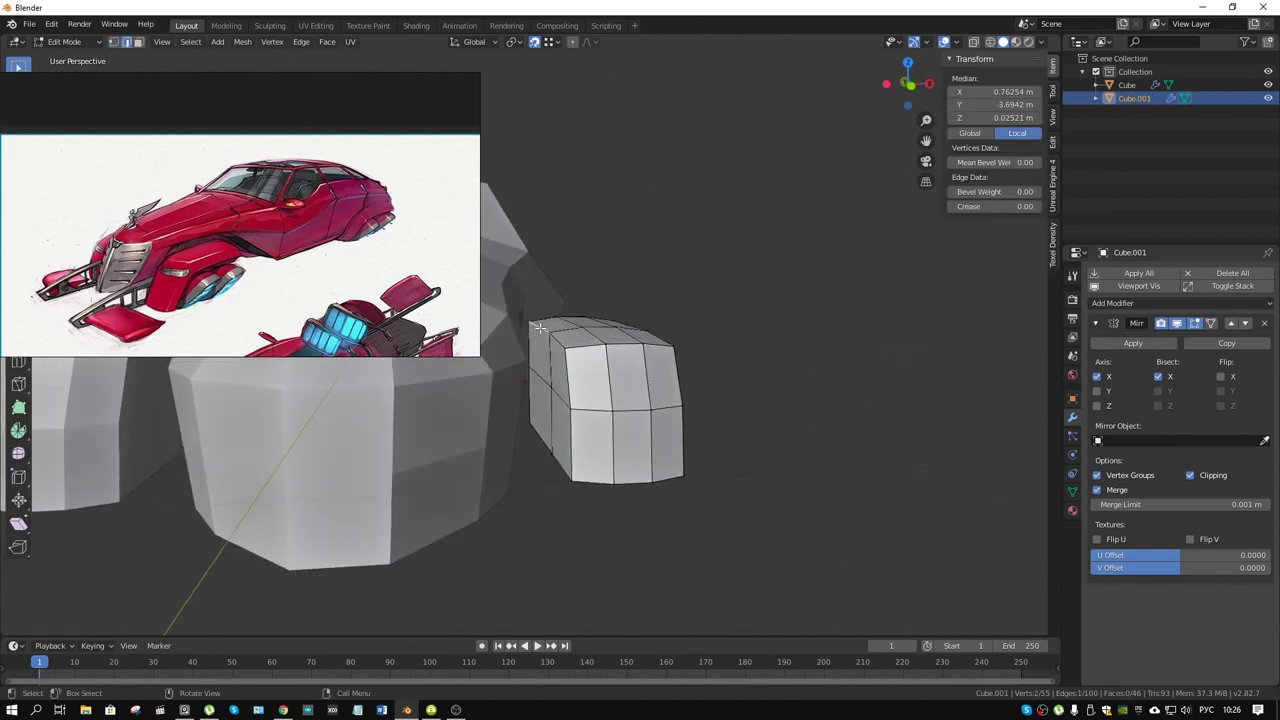
{"action": "key", "text": "3"}
{"action": "left_click", "coordinate": [552, 356]}
{"action": "left_click", "coordinate": [550, 385], "text": "shift"}
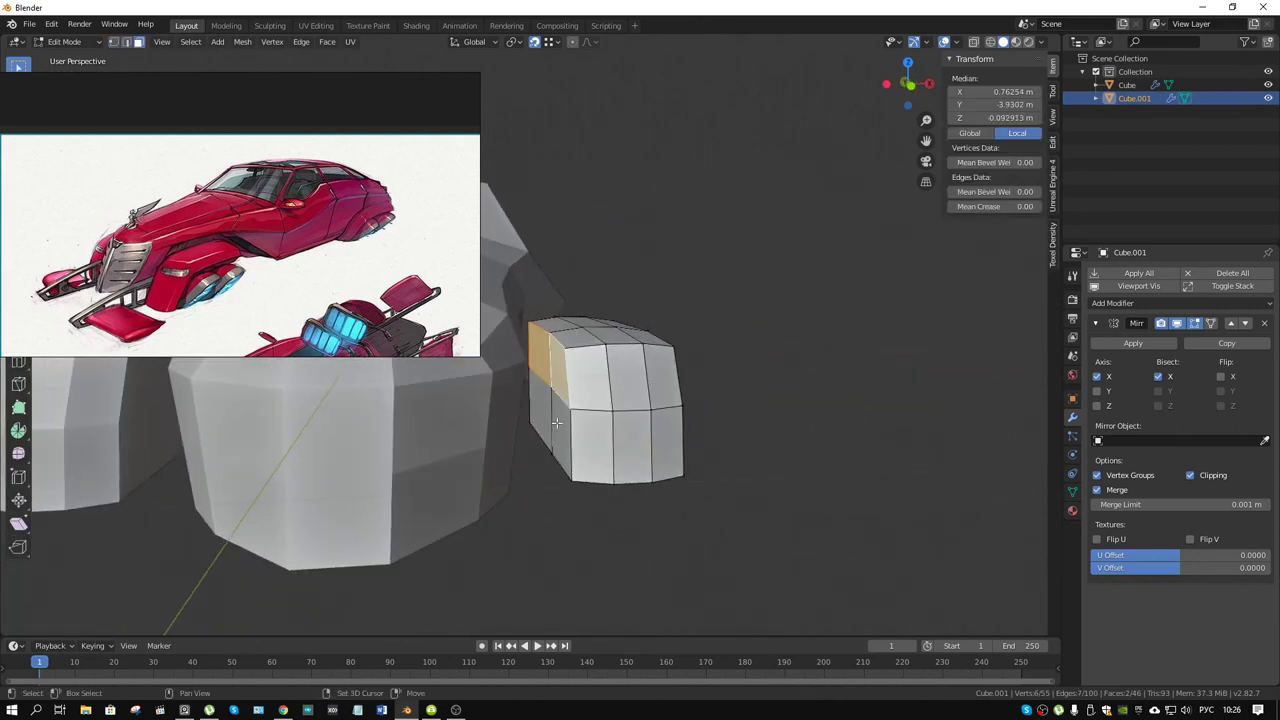
{"action": "left_click", "coordinate": [544, 418], "text": "shift"}
{"action": "key", "text": "g"}
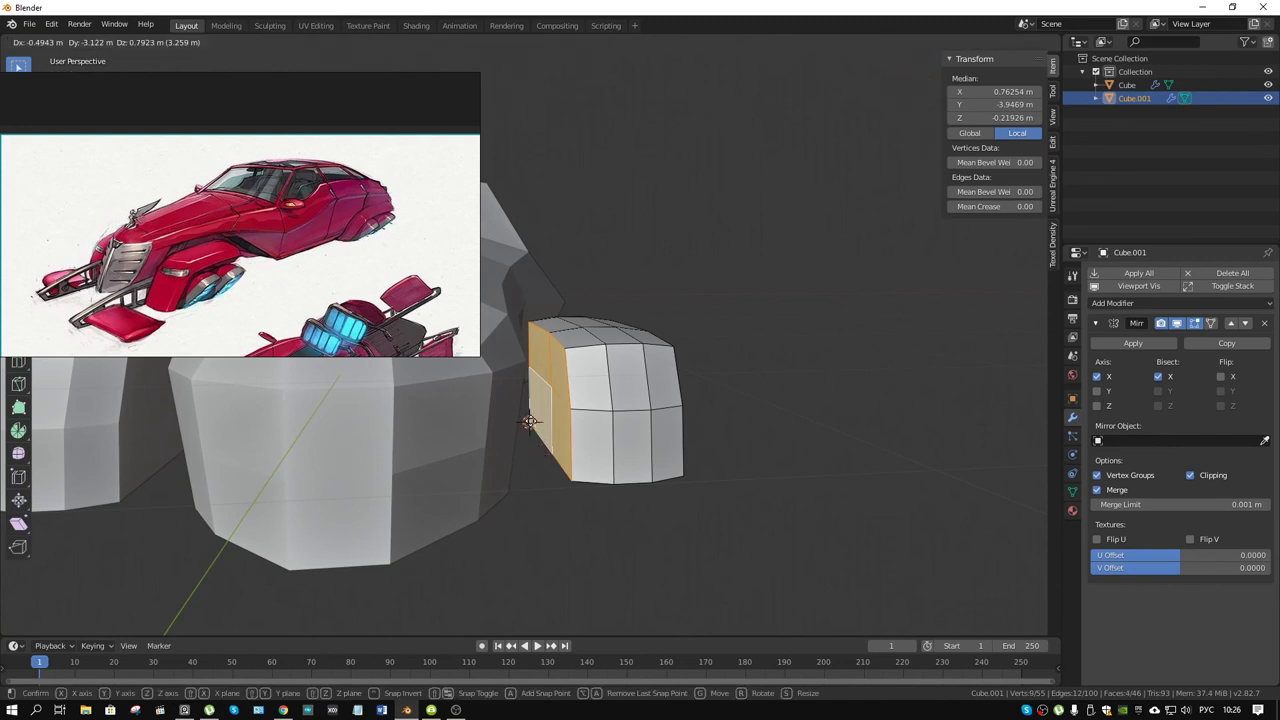
{"action": "left_click", "coordinate": [664, 402]}
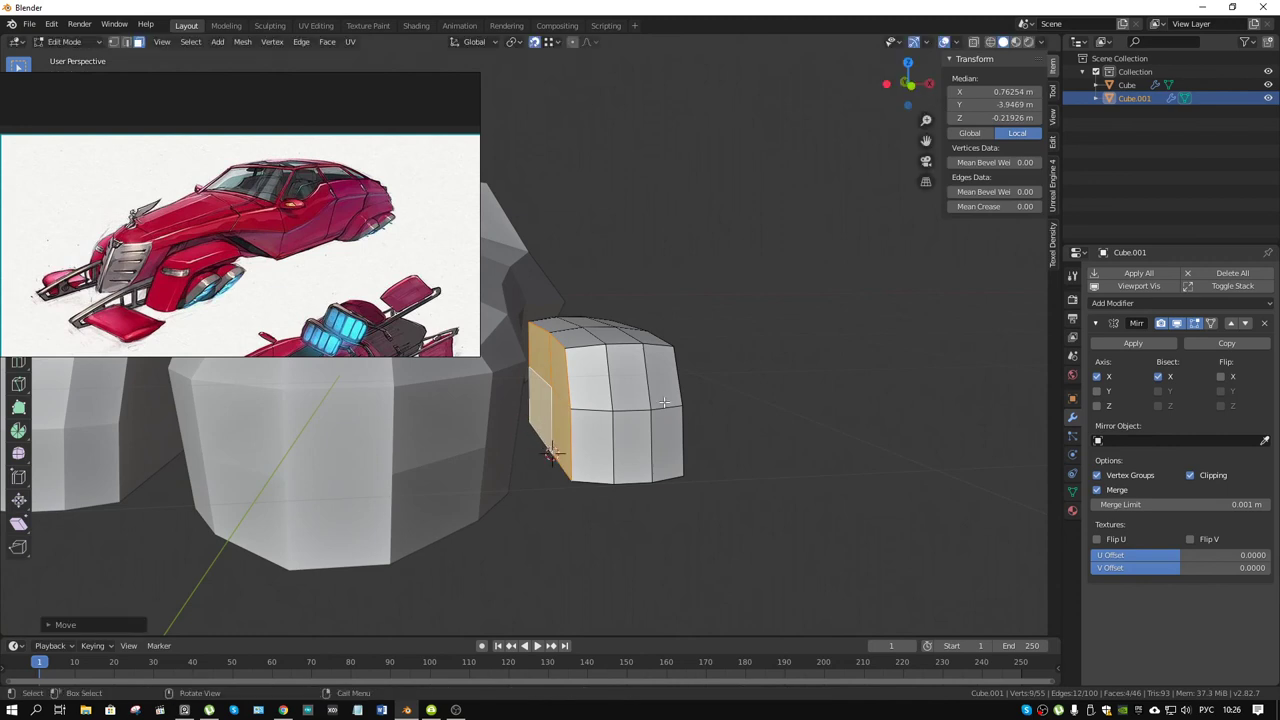
- Set the pivot to 3D Cursor and scale the inner faces
{"action": "left_click", "coordinate": [513, 41]}
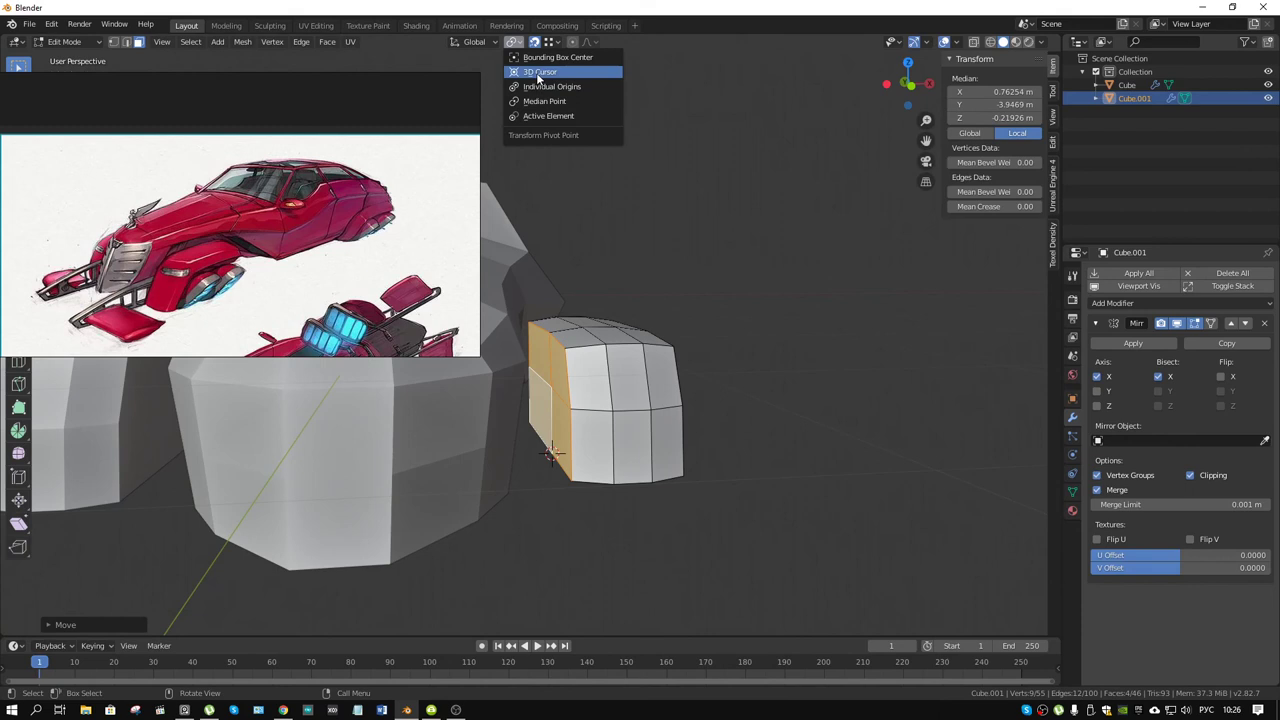
{"action": "left_click", "coordinate": [540, 72]}
{"action": "key", "text": "s"}
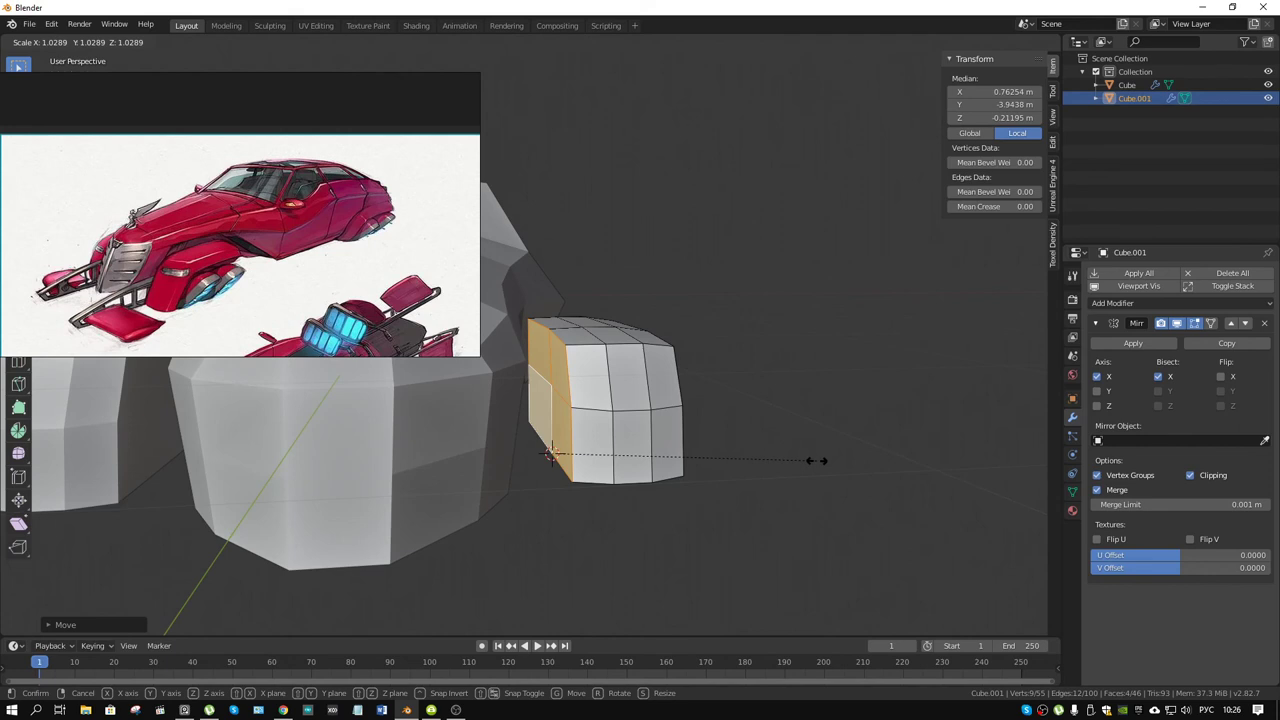
{"action": "left_click", "coordinate": [838, 474]}
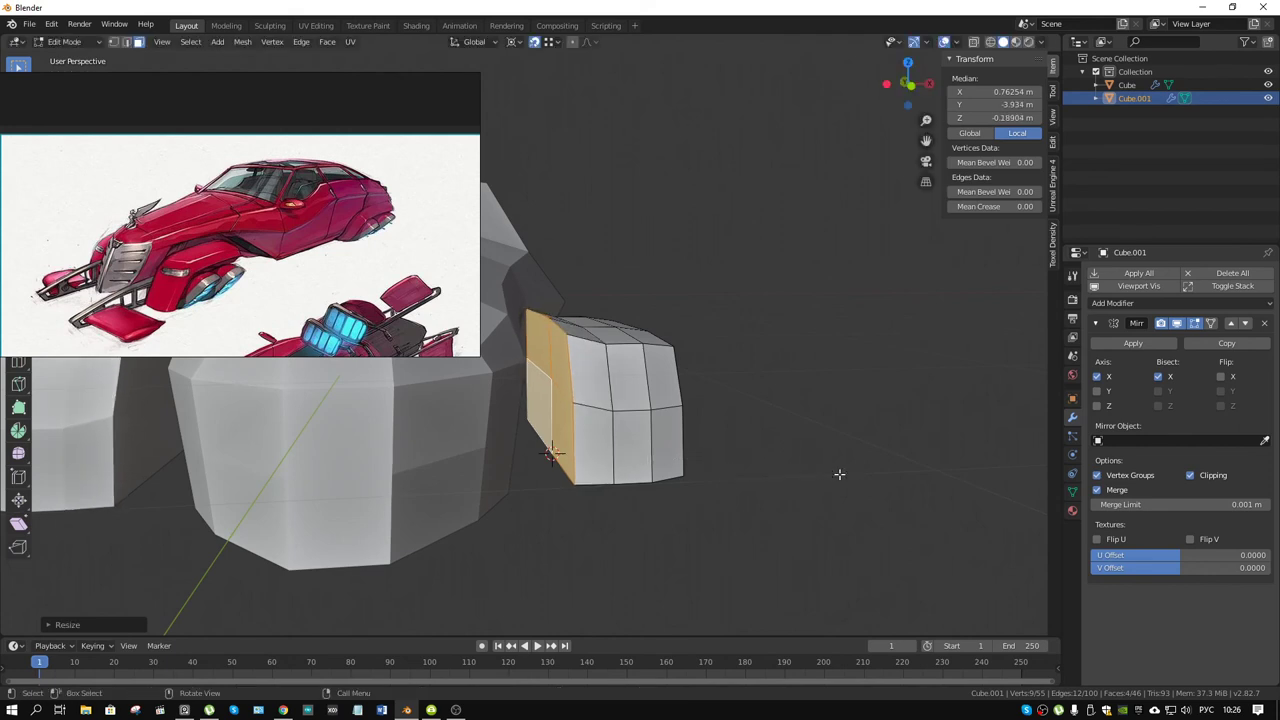
- Select a vertical edge loop on the pod and scale it
{"action": "key", "text": "alt+a"}
{"action": "key", "text": "2"}
{"action": "left_click", "coordinate": [607, 383], "text": "alt"}
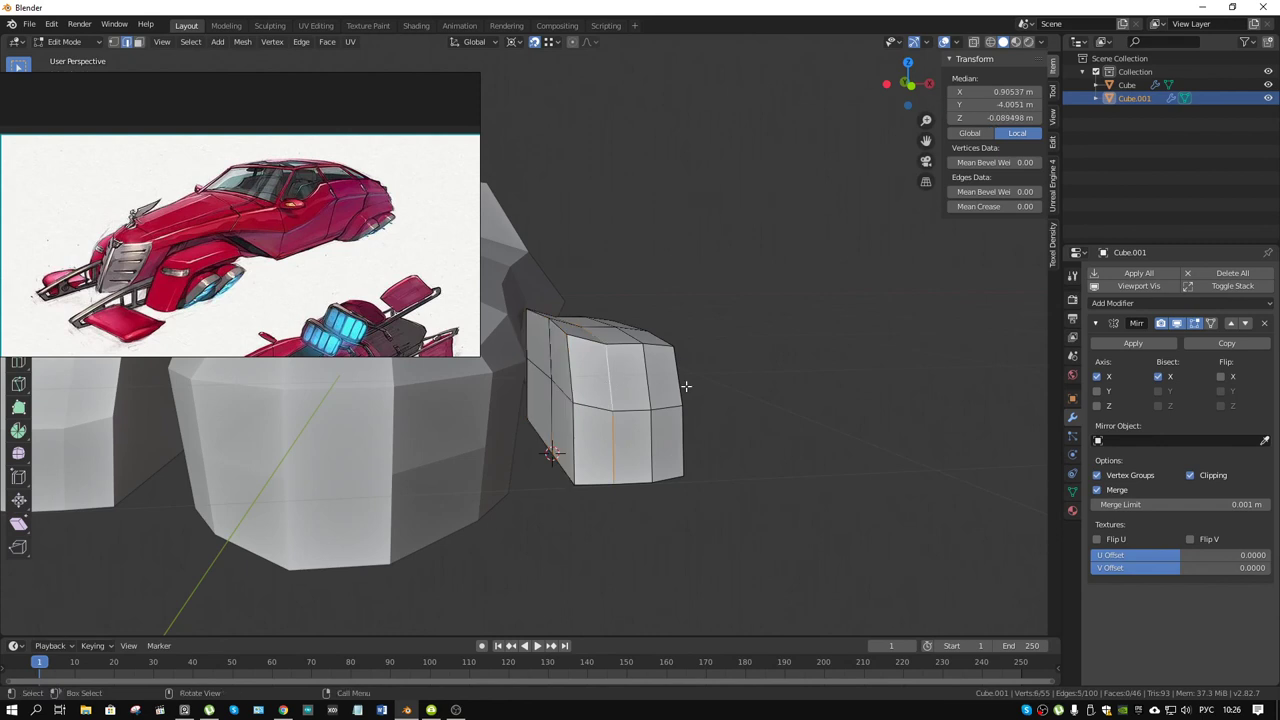
{"action": "mouse_move", "coordinate": [686, 386]}
{"action": "middle_mouse_down"}
{"action": "mouse_move", "coordinate": [691, 413]}
{"action": "mouse_move", "coordinate": [410, 350]}
{"action": "mouse_move", "coordinate": [466, 305]}
{"action": "mouse_move", "coordinate": [475, 327]}
{"action": "middle_mouse_up"}
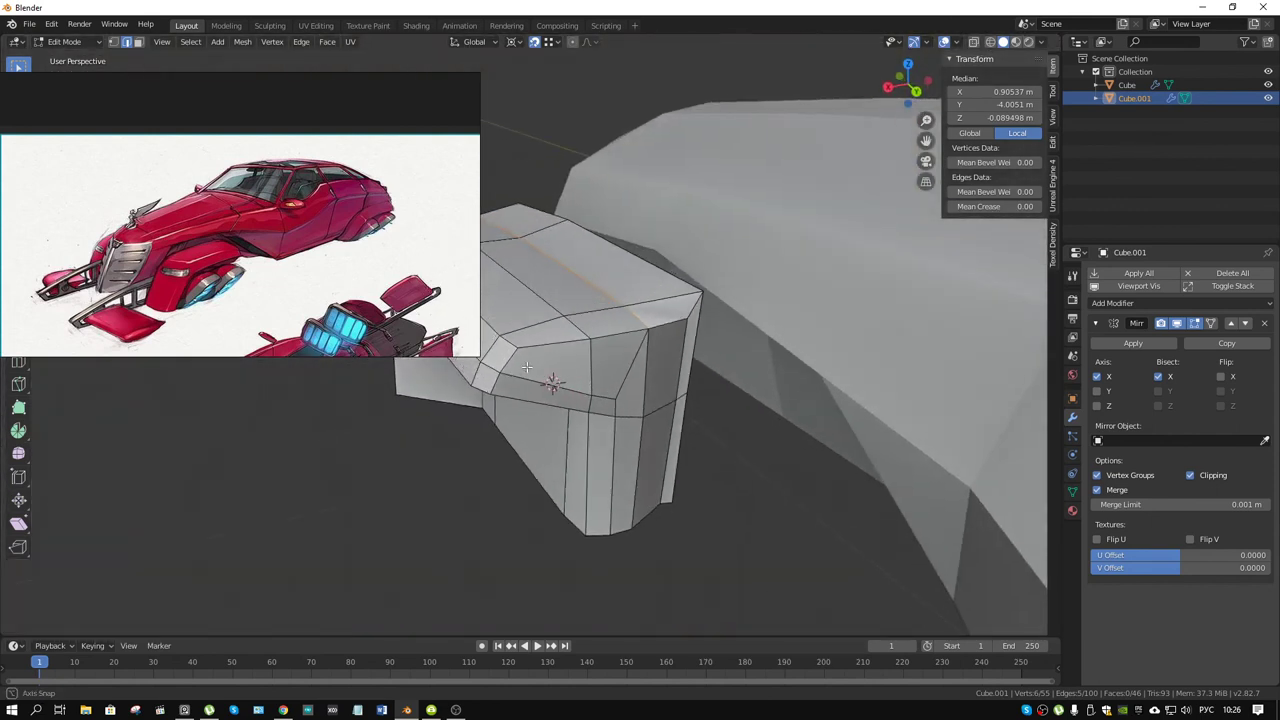
{"action": "mouse_move", "coordinate": [475, 327]}
{"action": "middle_mouse_down"}
{"action": "mouse_move", "coordinate": [549, 366]}
{"action": "mouse_move", "coordinate": [811, 361]}
{"action": "mouse_move", "coordinate": [621, 260]}
{"action": "middle_mouse_up"}
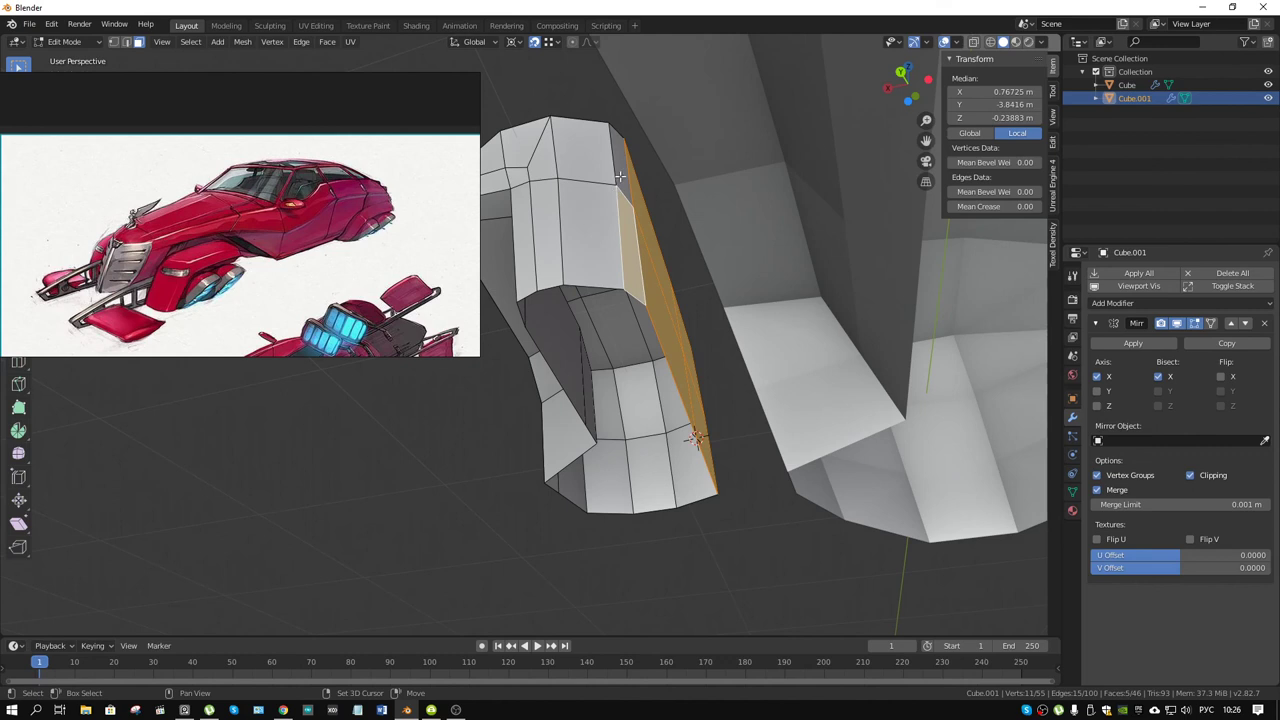
{"action": "mouse_move", "coordinate": [620, 176]}
{"action": "middle_mouse_down"}
{"action": "mouse_move", "coordinate": [780, 328]}
{"action": "mouse_move", "coordinate": [977, 323]}
{"action": "mouse_move", "coordinate": [634, 391]}
{"action": "mouse_move", "coordinate": [677, 420]}
{"action": "mouse_move", "coordinate": [602, 436]}
{"action": "mouse_move", "coordinate": [786, 400]}
{"action": "mouse_move", "coordinate": [844, 444]}
{"action": "middle_mouse_up"}
{"action": "key", "text": "s"}
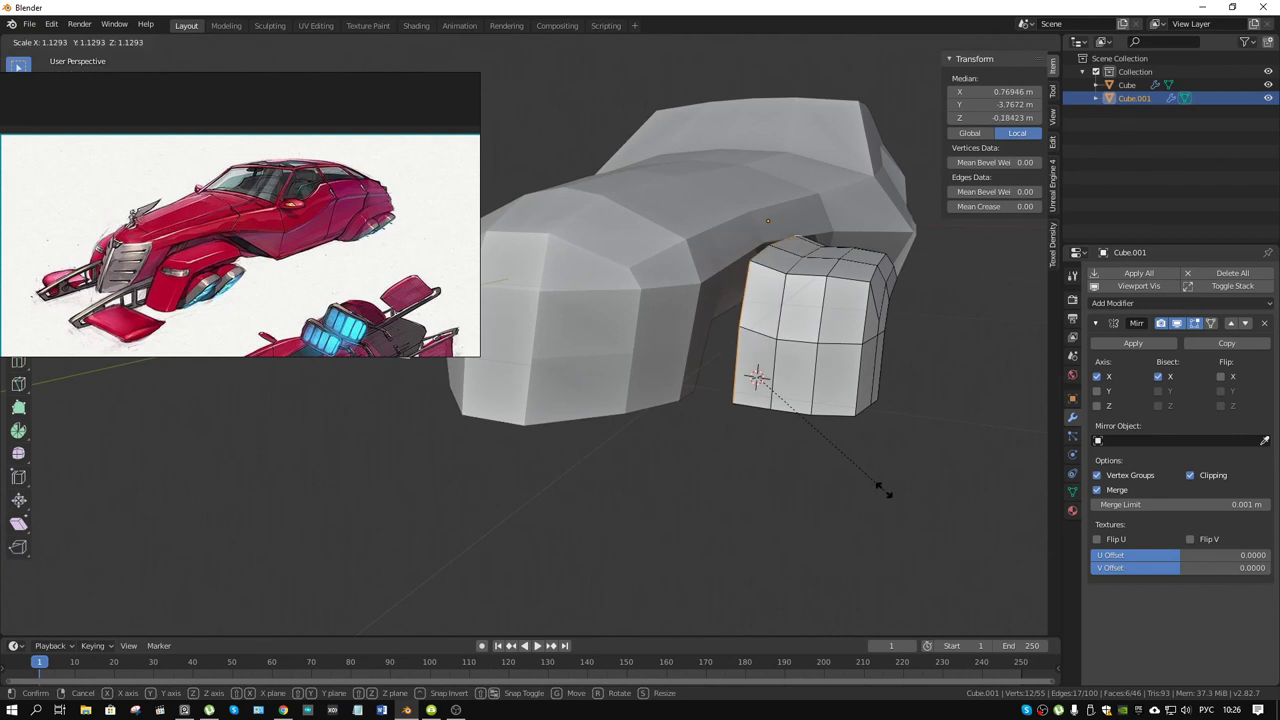
{"action": "left_click", "coordinate": [851, 466]}
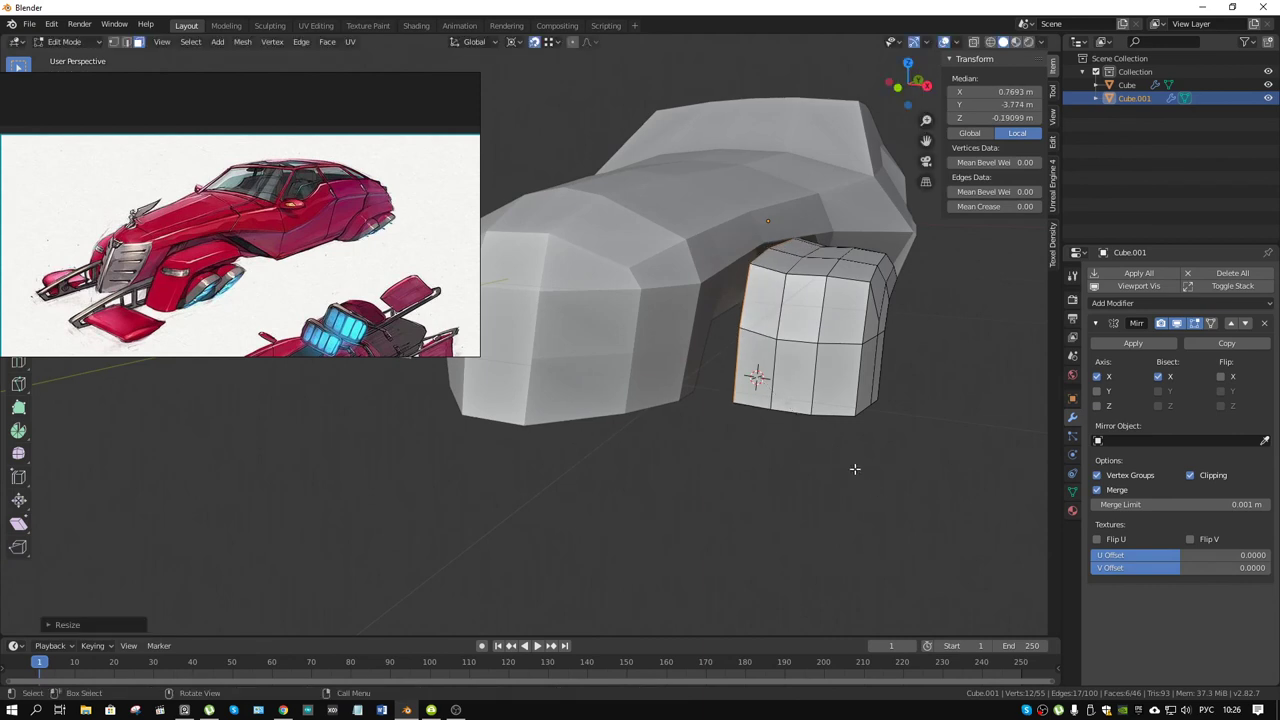
- Scale another edge loop while keeping its X width unchanged (Shift+X)
{"action": "left_click", "coordinate": [784, 303], "text": "alt"}
{"action": "key", "text": "KP_Decimal"}
{"action": "mouse_move", "coordinate": [784, 303]}
{"action": "middle_mouse_down"}
{"action": "mouse_move", "coordinate": [709, 343]}
{"action": "mouse_move", "coordinate": [874, 379]}
{"action": "mouse_move", "coordinate": [781, 374]}
{"action": "middle_mouse_up"}
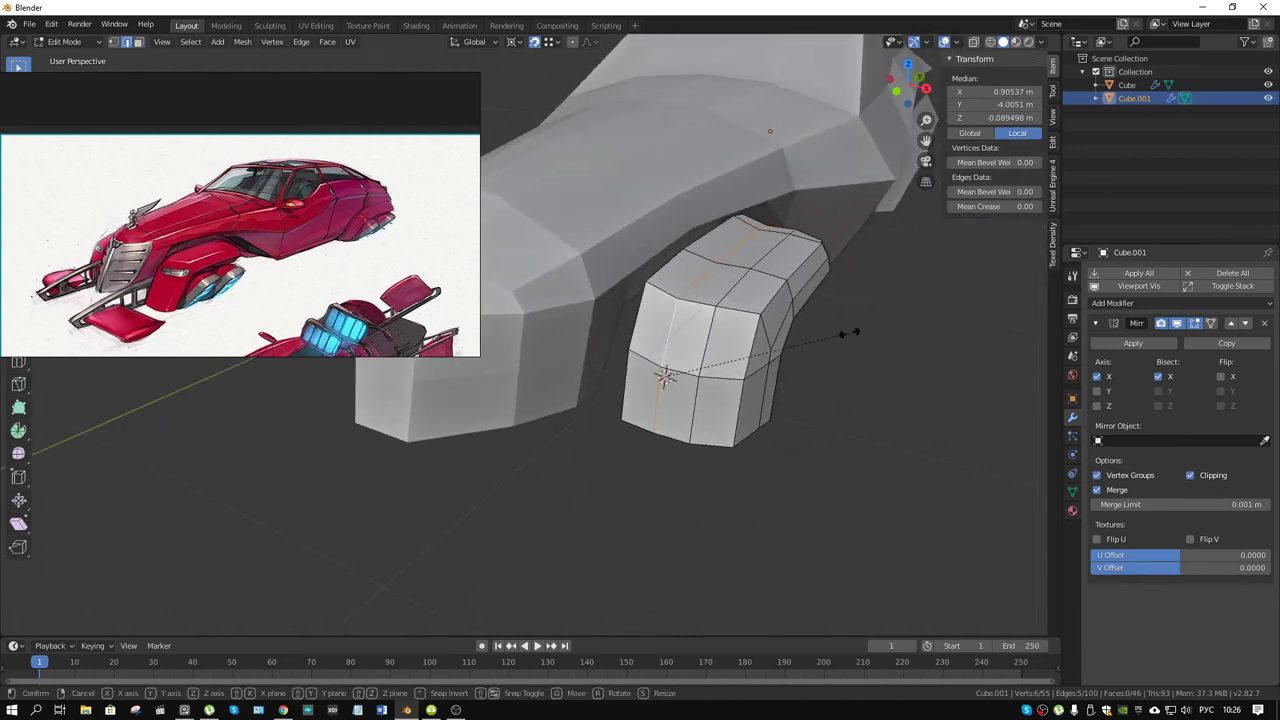
{"action": "key", "text": "s"}
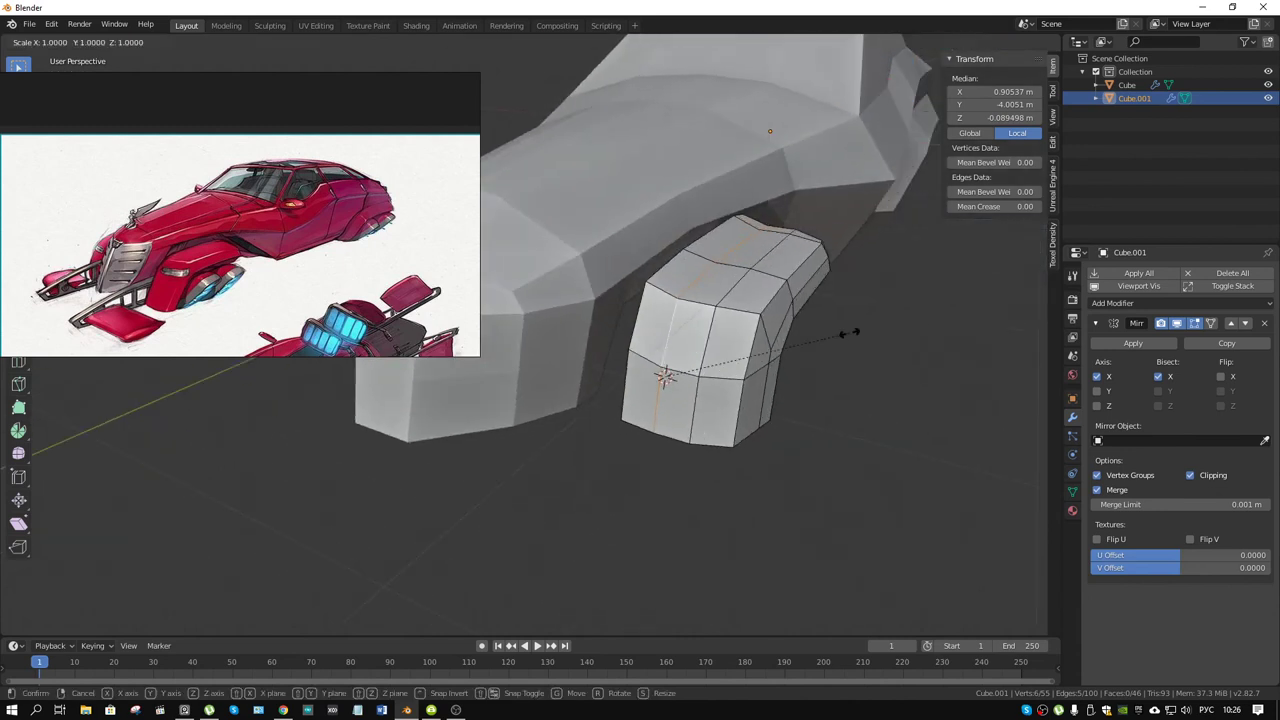
{"action": "key", "text": "shift+x"}
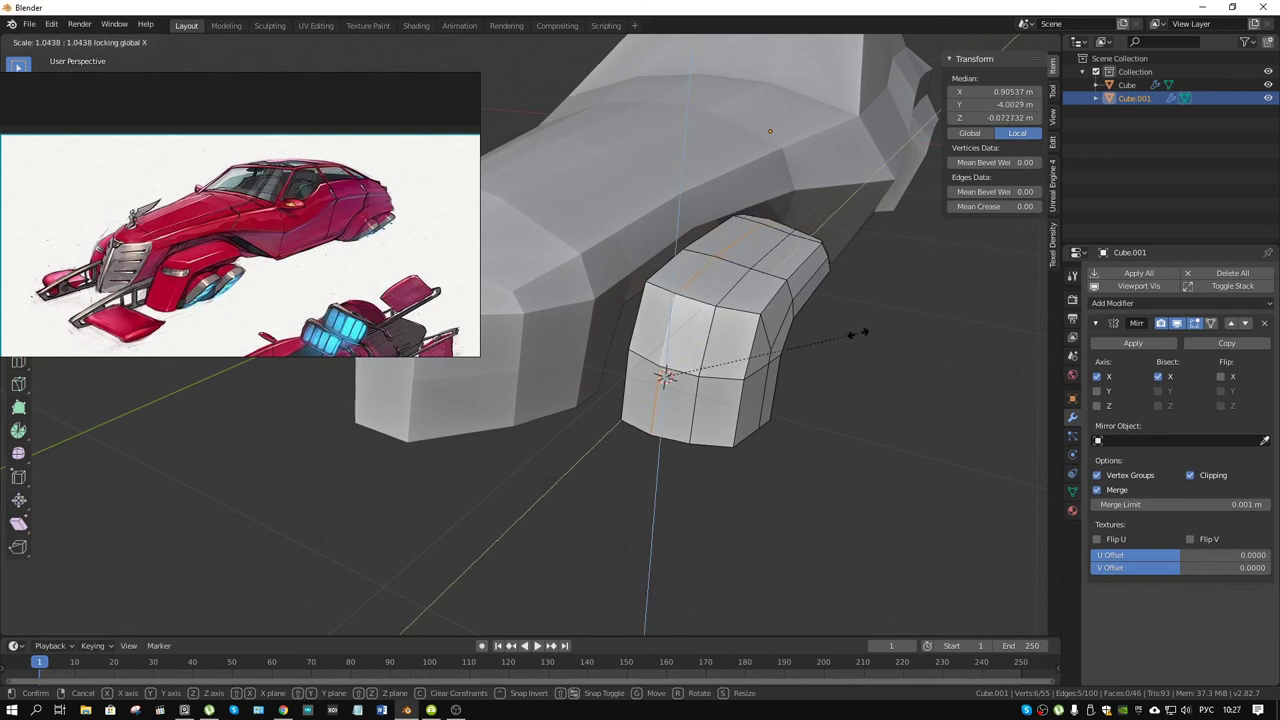
{"action": "left_click", "coordinate": [855, 333]}
- Add more vertices and scale that pod section, excluding X
{"action": "left_click", "coordinate": [713, 347], "text": "shift"}
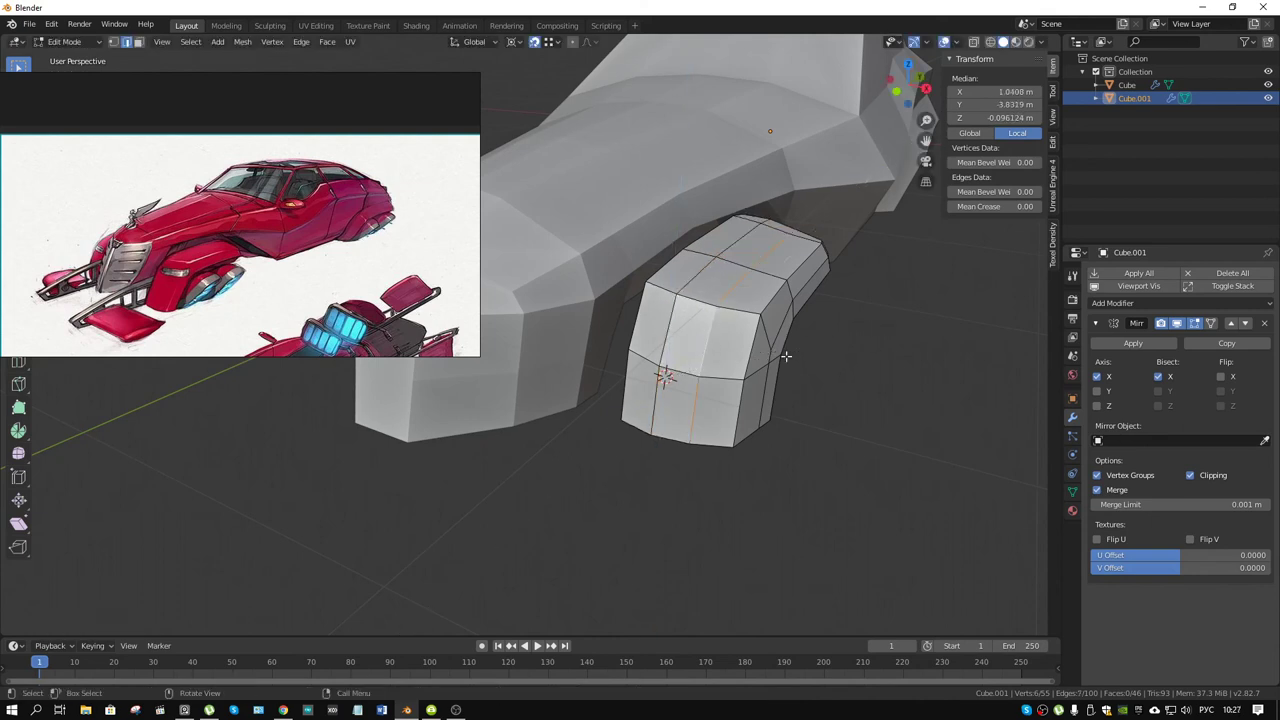
{"action": "middle_click_drag", "start_coordinate": [713, 347], "coordinate": [686, 319]}
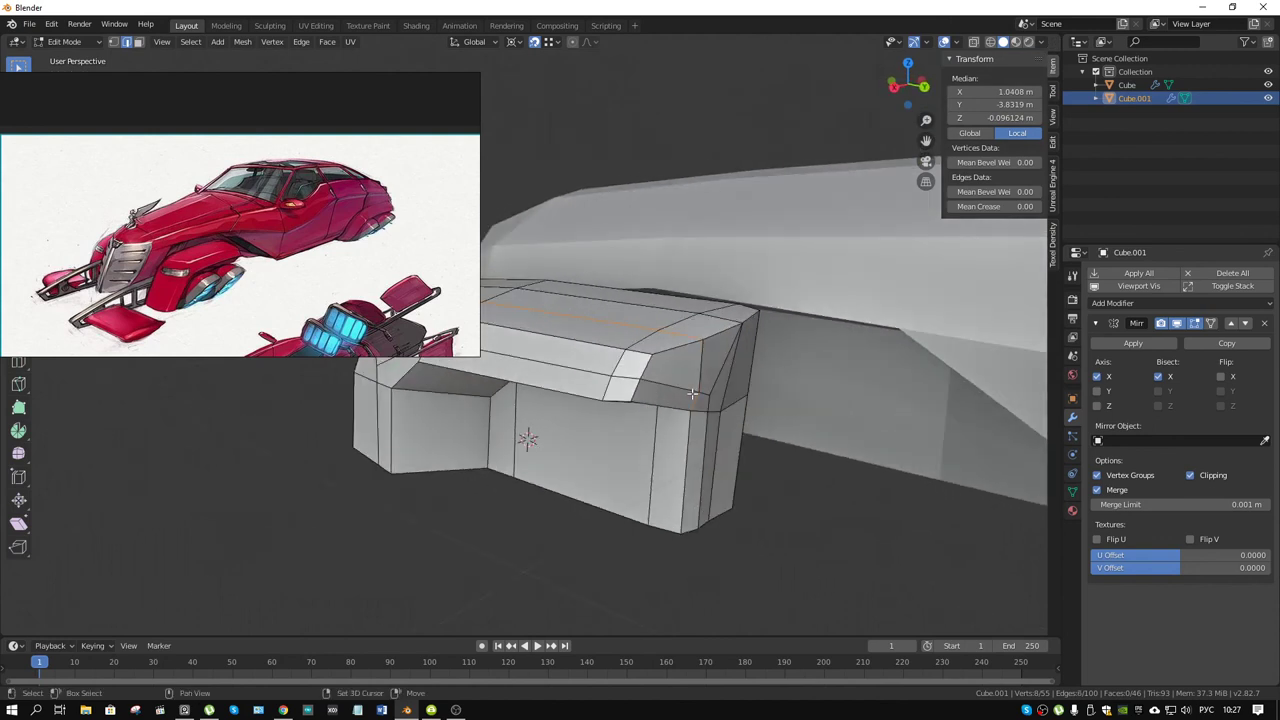
{"action": "left_click", "coordinate": [691, 393], "text": "shift"}
{"action": "mouse_move", "coordinate": [691, 393]}
{"action": "middle_mouse_down"}
{"action": "mouse_move", "coordinate": [707, 328]}
{"action": "mouse_move", "coordinate": [820, 400]}
{"action": "middle_mouse_up"}
{"action": "key", "text": "s"}
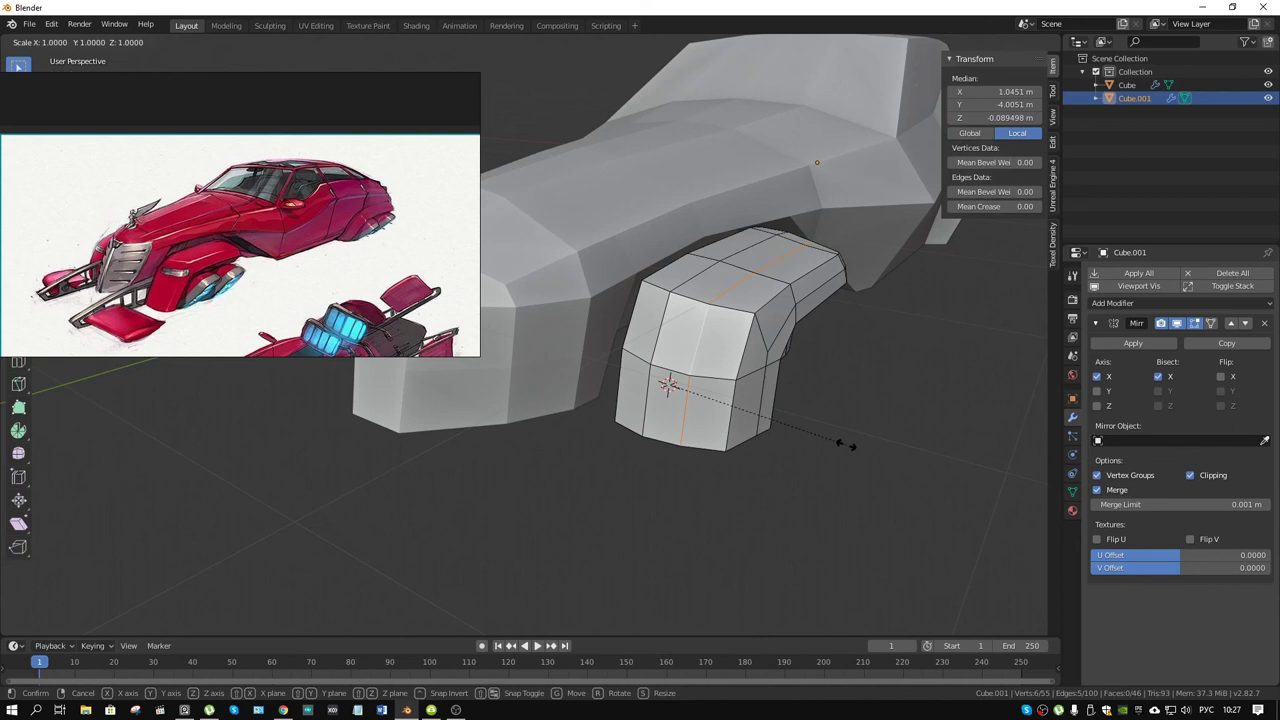
{"action": "key", "text": "shift+x"}
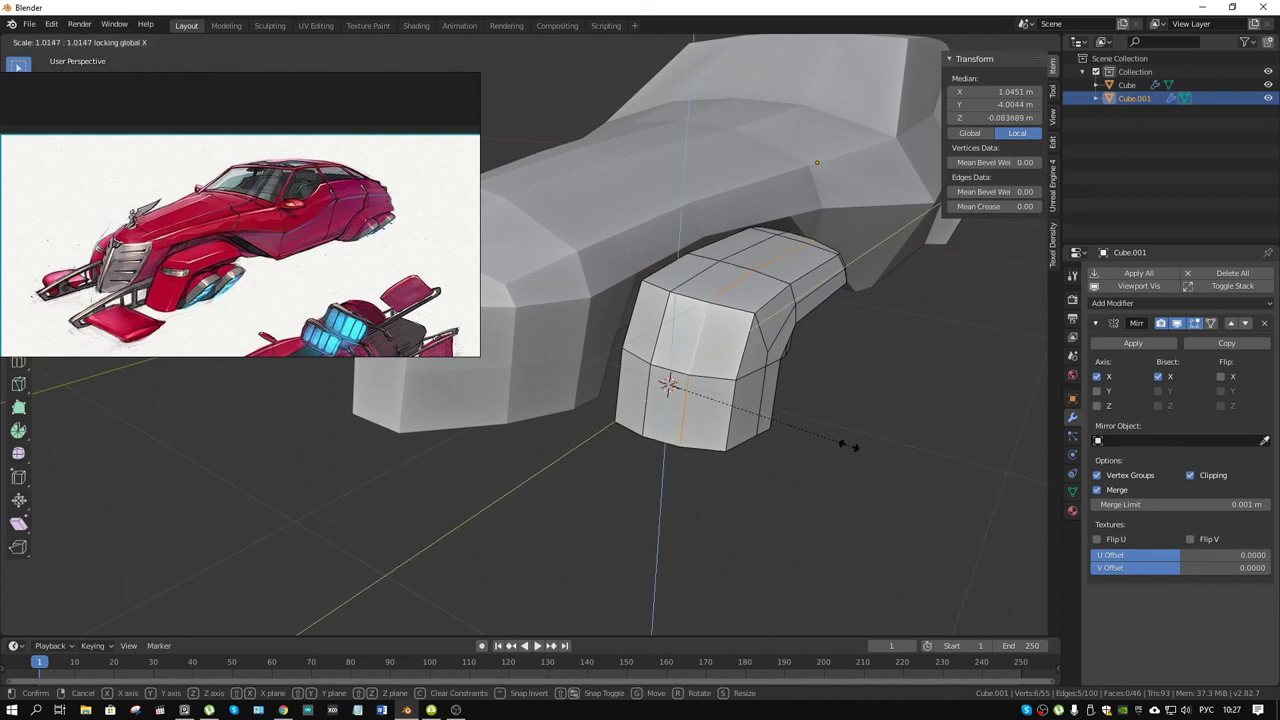
{"action": "left_click", "coordinate": [848, 445]}
- Return to Object Mode and view the car from the side
{"action": "middle_click_drag", "start_coordinate": [848, 445], "coordinate": [784, 398]}
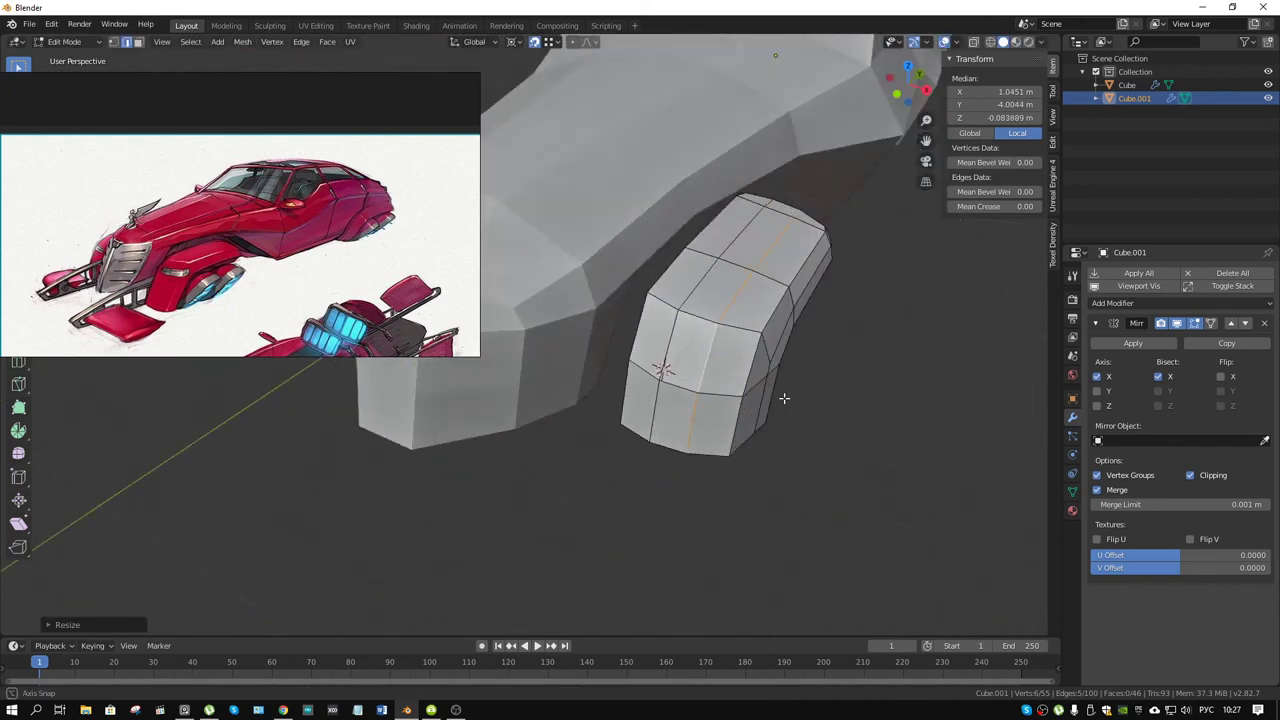
{"action": "scroll", "coordinate": [784, 398], "scroll_direction": "down", "scroll_amount": 5}
{"action": "key", "text": "ctrl+Tab"}
{"action": "left_click", "coordinate": [751, 342]}
{"action": "mouse_move", "coordinate": [751, 342]}
{"action": "middle_mouse_down"}
{"action": "mouse_move", "coordinate": [786, 308]}
{"action": "mouse_move", "coordinate": [840, 320]}
{"action": "middle_mouse_up"}
{"action": "left_click", "coordinate": [514, 41]}
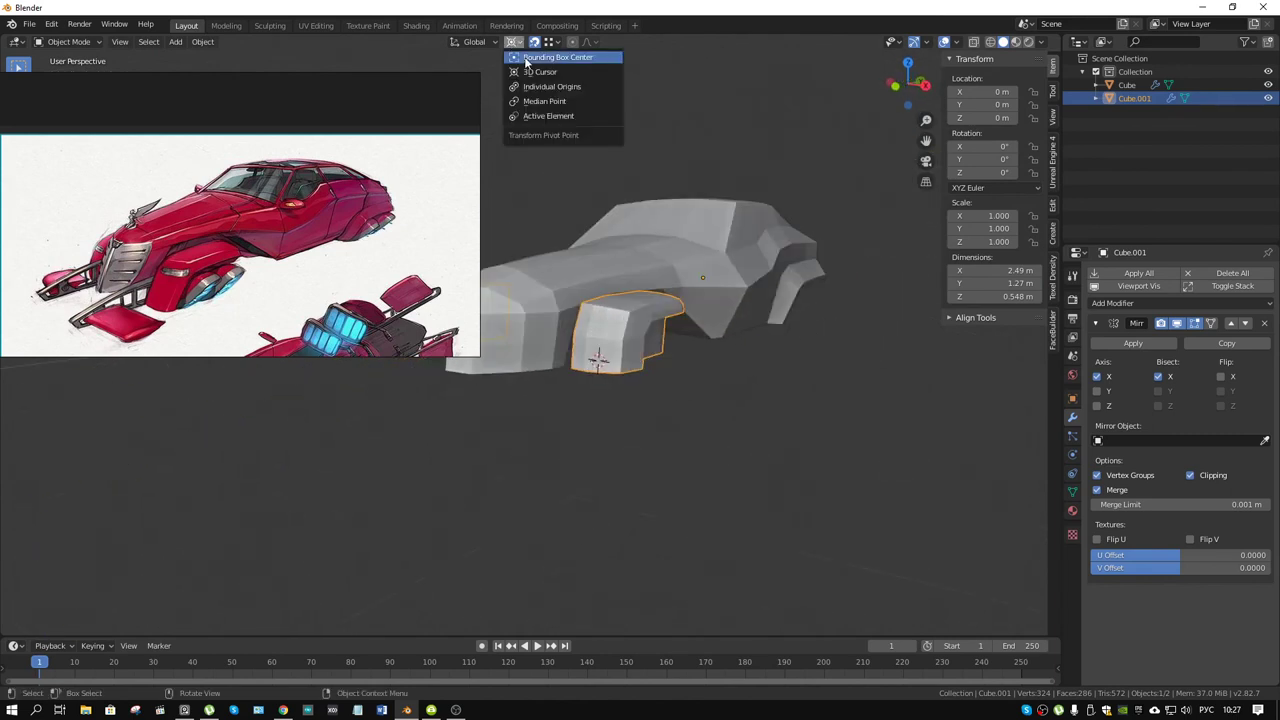
- Set the Transform Pivot Point back to Median Point
{"action": "left_click", "coordinate": [525, 60]}
{"action": "left_click", "coordinate": [516, 42]}
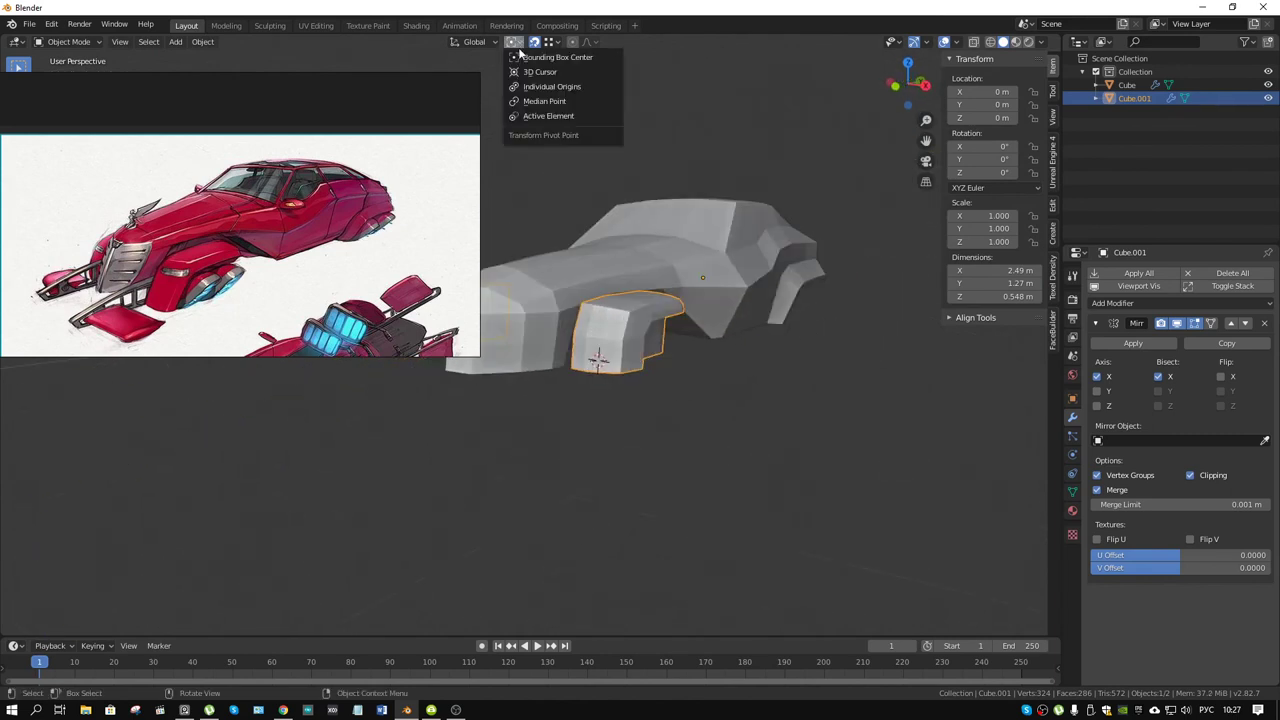
{"action": "left_click", "coordinate": [554, 104]}
- Orbit around the car to inspect the body from several angles
{"action": "middle_click_drag", "start_coordinate": [625, 197], "coordinate": [690, 330]}
{"action": "key", "text": "ctrl+Tab"}
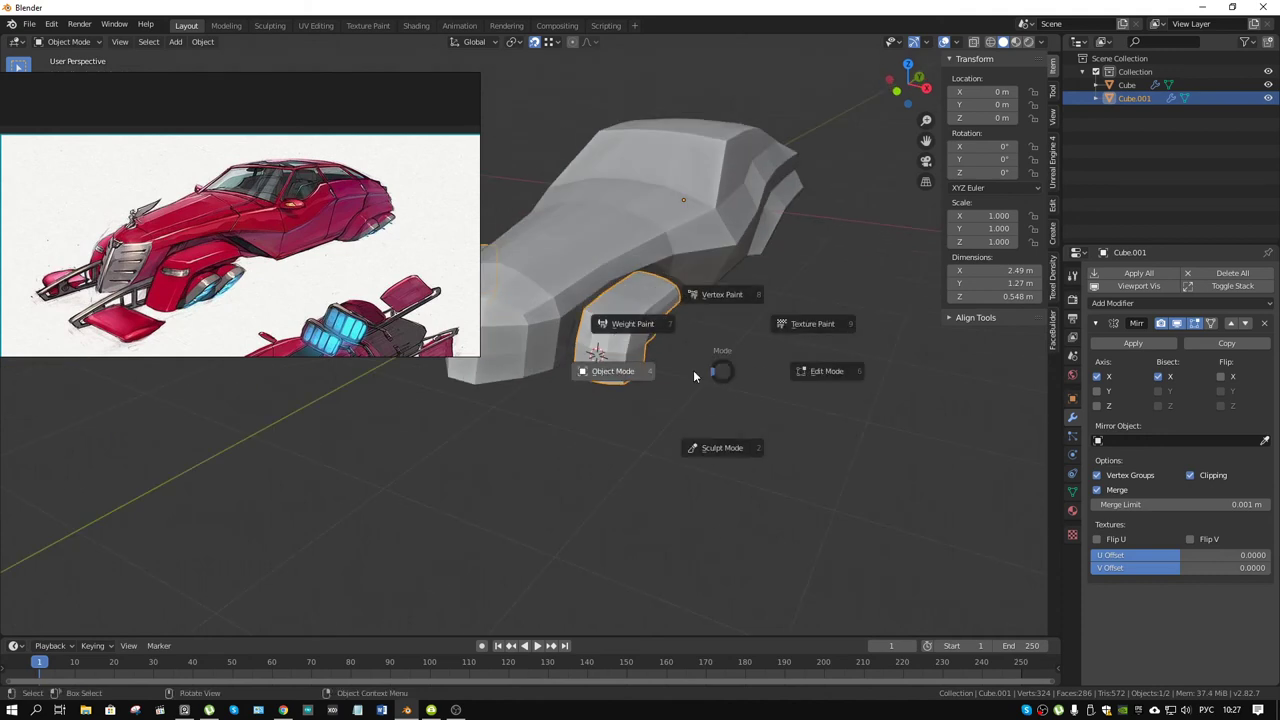
{"action": "left_click", "coordinate": [693, 370]}
{"action": "left_click", "coordinate": [760, 398]}
{"action": "mouse_move", "coordinate": [760, 398]}
{"action": "middle_mouse_down"}
{"action": "mouse_move", "coordinate": [697, 328]}
{"action": "mouse_move", "coordinate": [761, 345]}
{"action": "mouse_move", "coordinate": [607, 441]}
{"action": "mouse_move", "coordinate": [837, 494]}
{"action": "mouse_move", "coordinate": [776, 443]}
{"action": "mouse_move", "coordinate": [817, 435]}
{"action": "mouse_move", "coordinate": [800, 439]}
{"action": "mouse_move", "coordinate": [804, 451]}
{"action": "mouse_move", "coordinate": [847, 456]}
{"action": "mouse_move", "coordinate": [694, 450]}
{"action": "mouse_move", "coordinate": [739, 449]}
{"action": "middle_mouse_up"}
{"action": "mouse_move", "coordinate": [776, 462]}
{"action": "middle_mouse_down"}
{"action": "mouse_move", "coordinate": [724, 420]}
{"action": "mouse_move", "coordinate": [655, 398]}
{"action": "mouse_move", "coordinate": [863, 426]}
{"action": "mouse_move", "coordinate": [699, 362]}
{"action": "mouse_move", "coordinate": [709, 370]}
{"action": "middle_mouse_up"}
{"action": "left_click", "coordinate": [682, 323]}
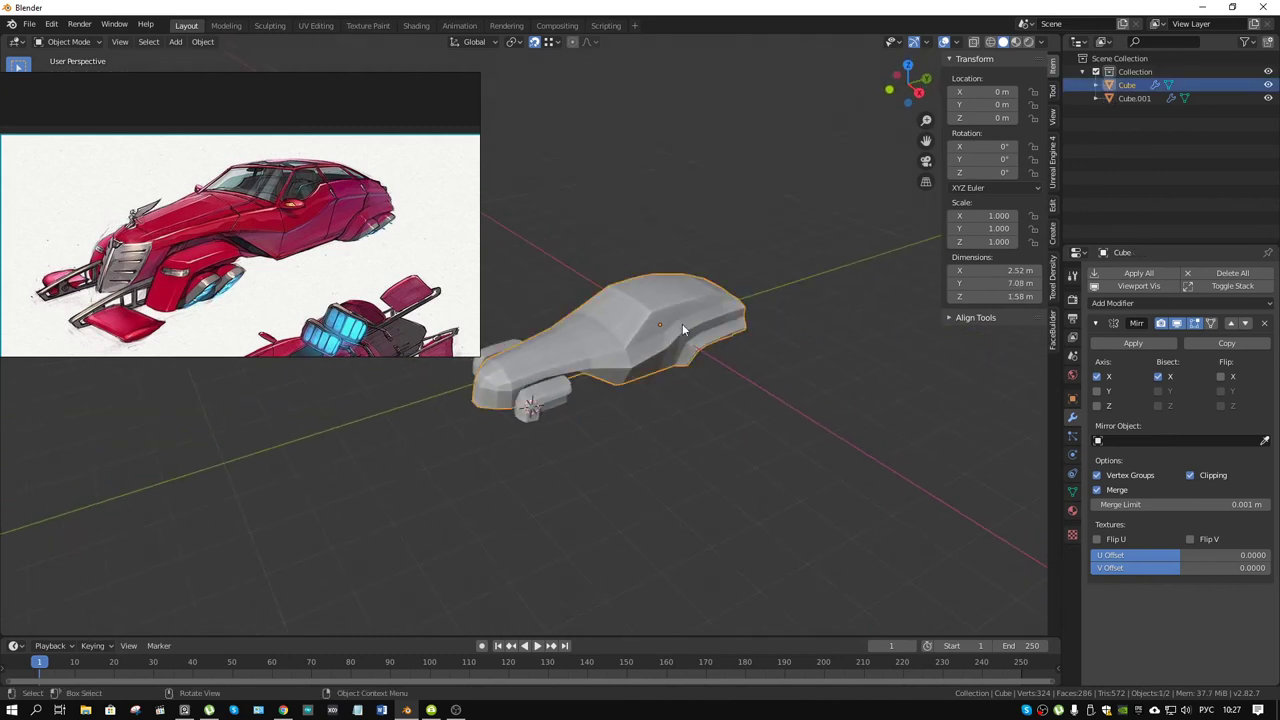
{"action": "mouse_move", "coordinate": [682, 323]}
{"action": "middle_mouse_down"}
{"action": "mouse_move", "coordinate": [620, 384]}
{"action": "mouse_move", "coordinate": [861, 360]}
{"action": "mouse_move", "coordinate": [864, 342]}
{"action": "mouse_move", "coordinate": [727, 436]}
{"action": "mouse_move", "coordinate": [756, 427]}
{"action": "mouse_move", "coordinate": [816, 445]}
{"action": "mouse_move", "coordinate": [683, 466]}
{"action": "middle_mouse_up"}
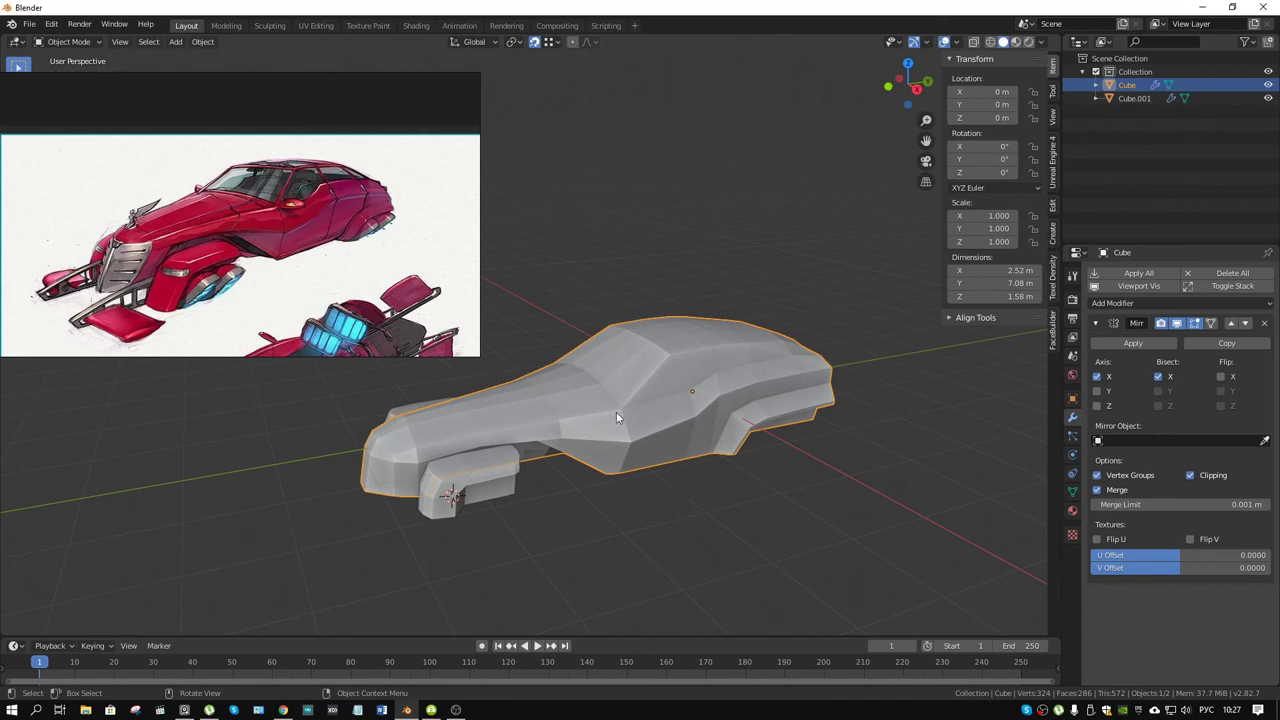
{"action": "mouse_move", "coordinate": [688, 397]}
{"action": "middle_mouse_down"}
{"action": "mouse_move", "coordinate": [607, 422]}
{"action": "mouse_move", "coordinate": [580, 477]}
{"action": "mouse_move", "coordinate": [640, 383]}
{"action": "middle_mouse_up"}
{"action": "scroll", "coordinate": [640, 383], "scroll_direction": "up", "scroll_amount": 3}
- Select the front pod Cube.001 and put it into Edit Mode
{"action": "left_click", "coordinate": [688, 365]}
{"action": "key", "text": "ctrl+Tab"}
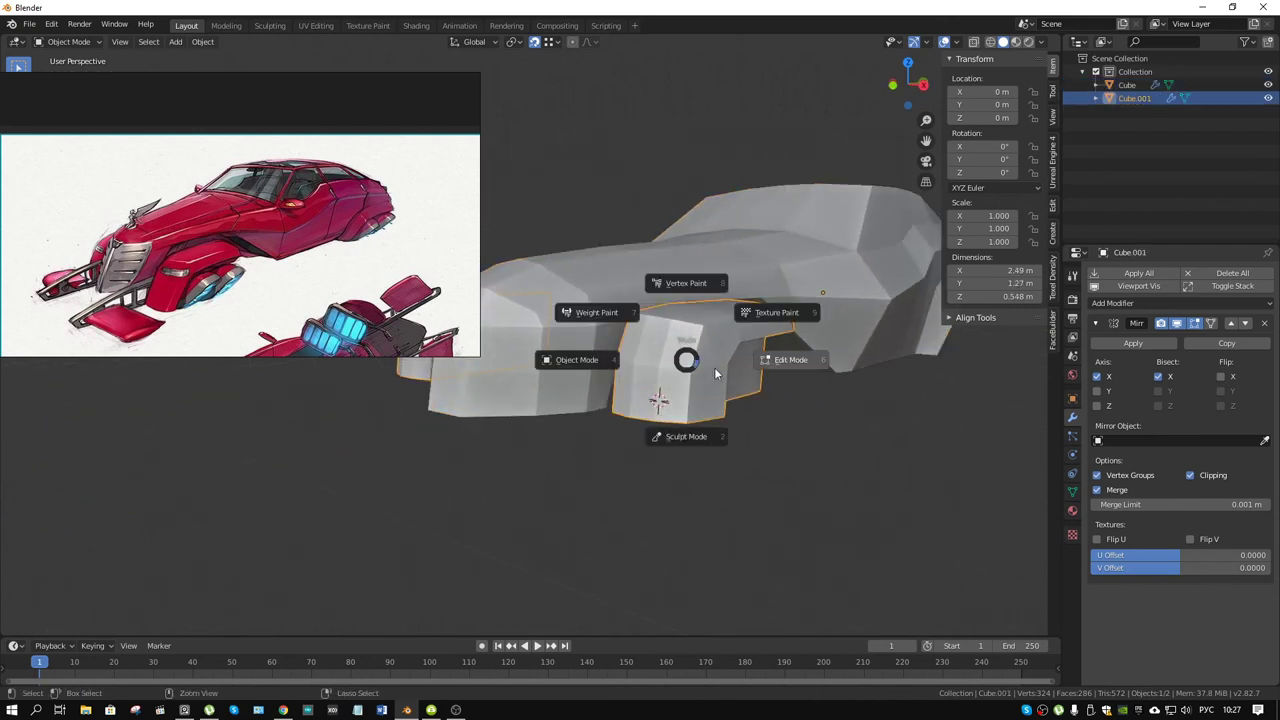
{"action": "left_click", "coordinate": [780, 357]}
{"action": "scroll", "coordinate": [681, 413], "scroll_direction": "up", "scroll_amount": 4}
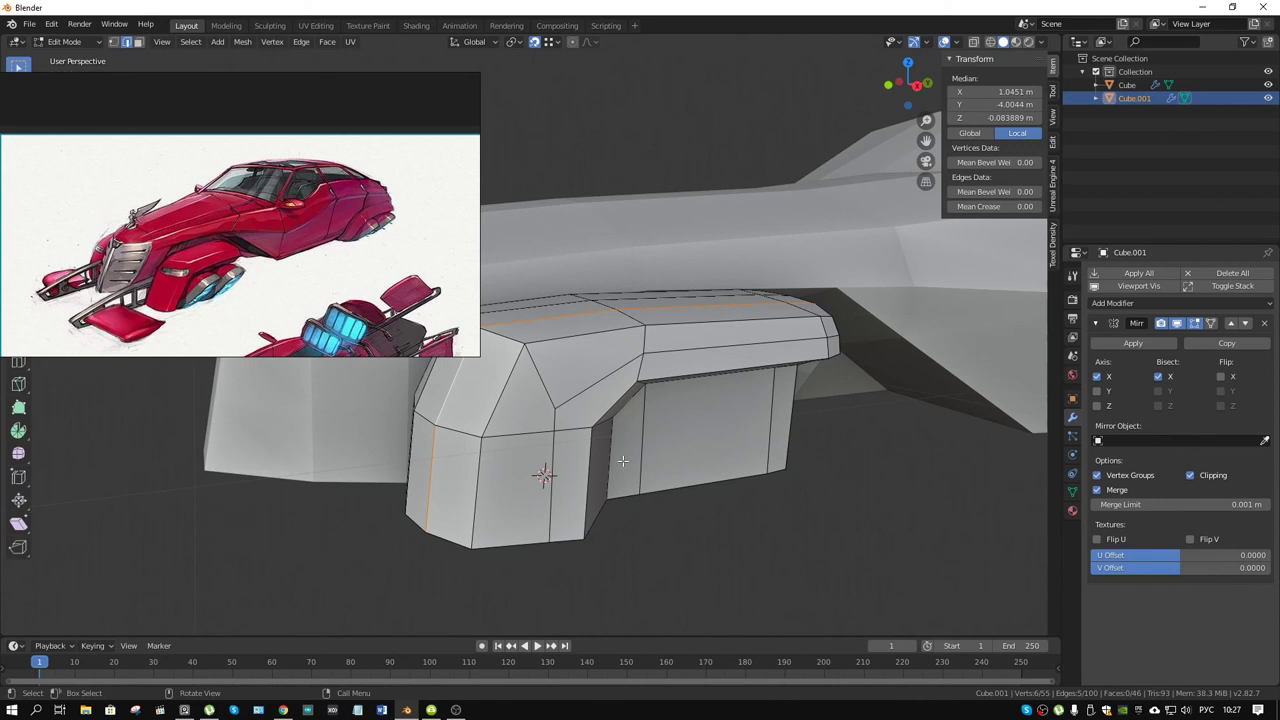
- Knife-cut from the pod's upper corner to its bottom edge and delete the faces beside the cut
{"action": "key", "text": "k"}
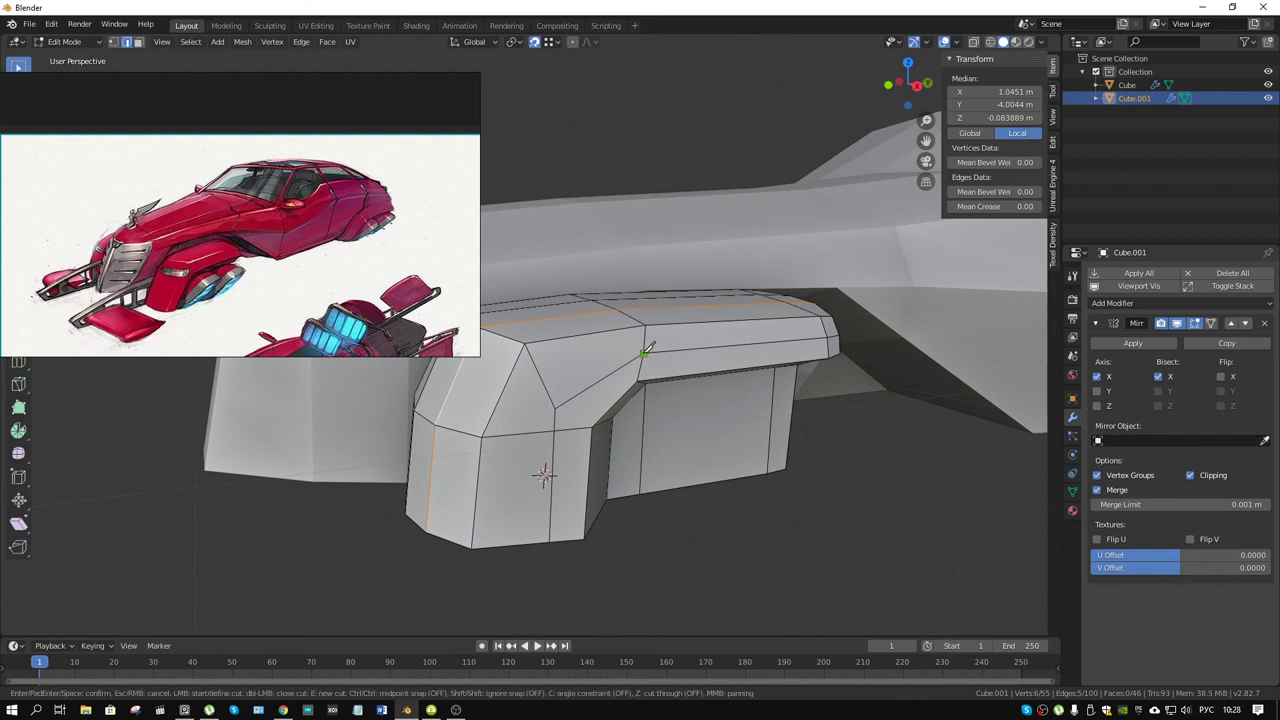
{"action": "left_click", "coordinate": [540, 375]}
{"action": "left_click", "coordinate": [501, 538]}
{"action": "key", "text": "Return"}
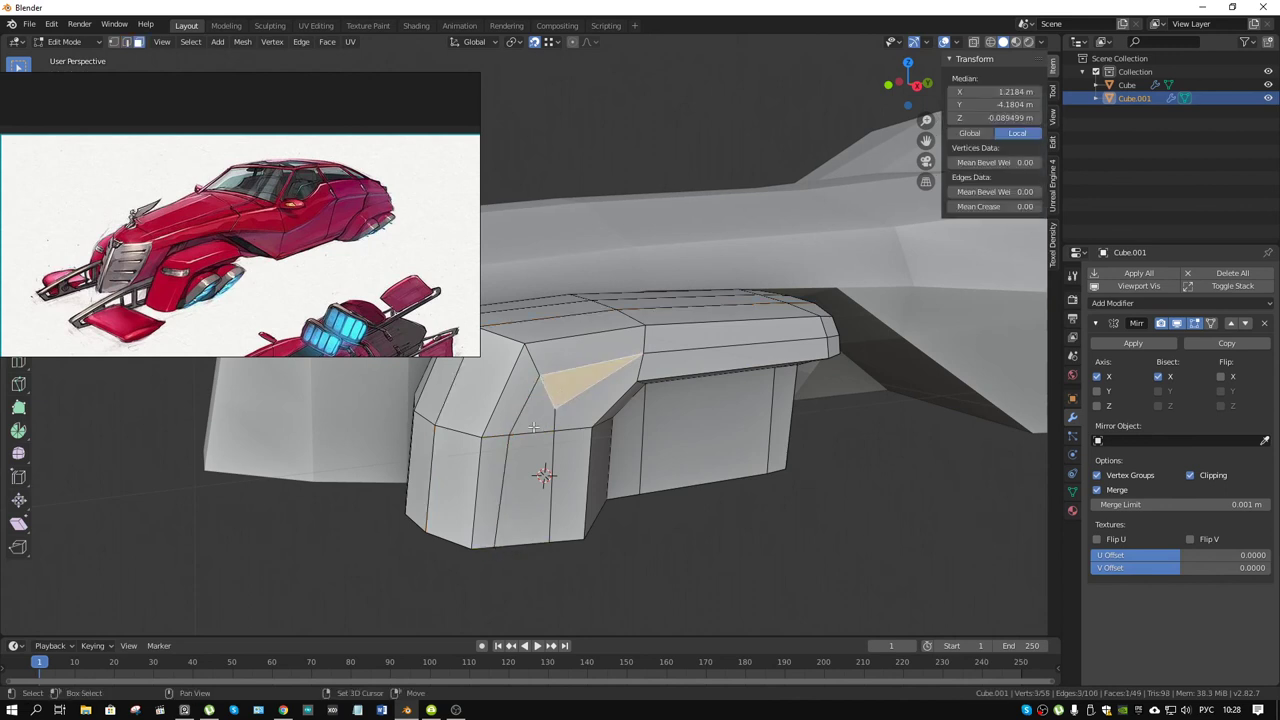
{"action": "left_click", "coordinate": [533, 427], "text": "shift"}
{"action": "key", "text": "x"}
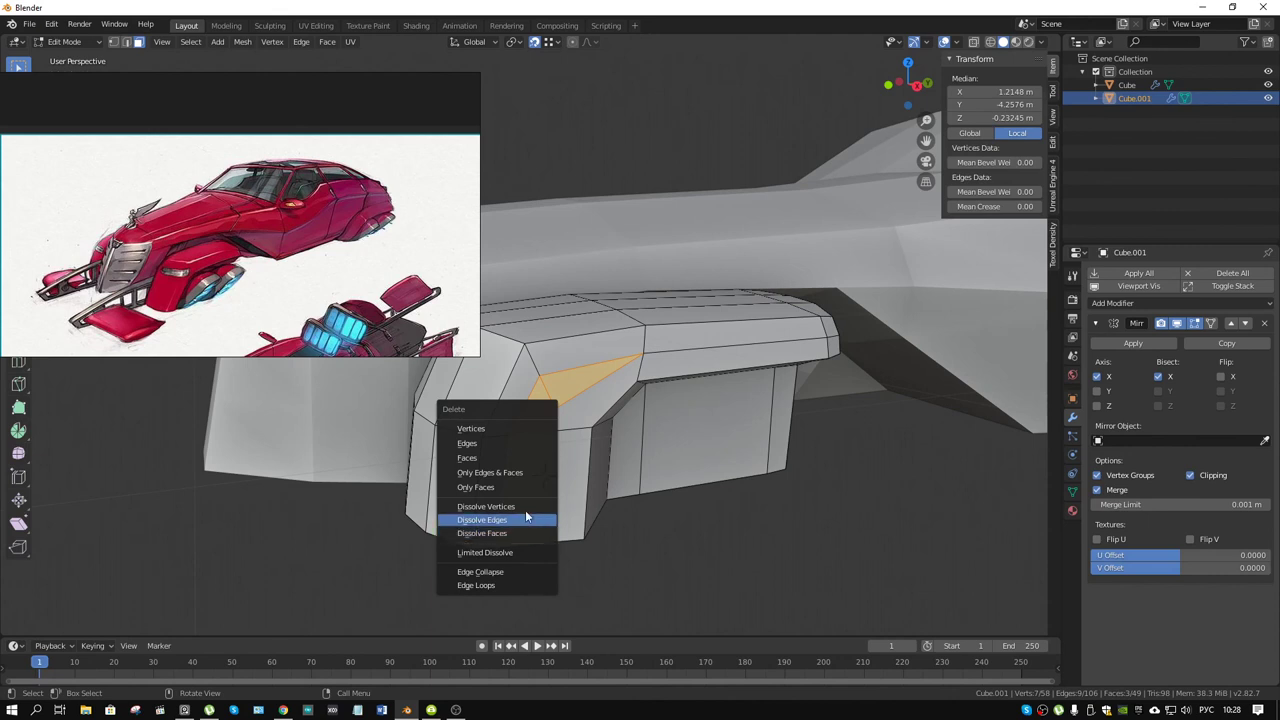
{"action": "left_click", "coordinate": [525, 454]}
- Select the pod's inner faces and move the narrow vertical face further left
{"action": "middle_click_drag", "start_coordinate": [525, 454], "coordinate": [616, 403]}
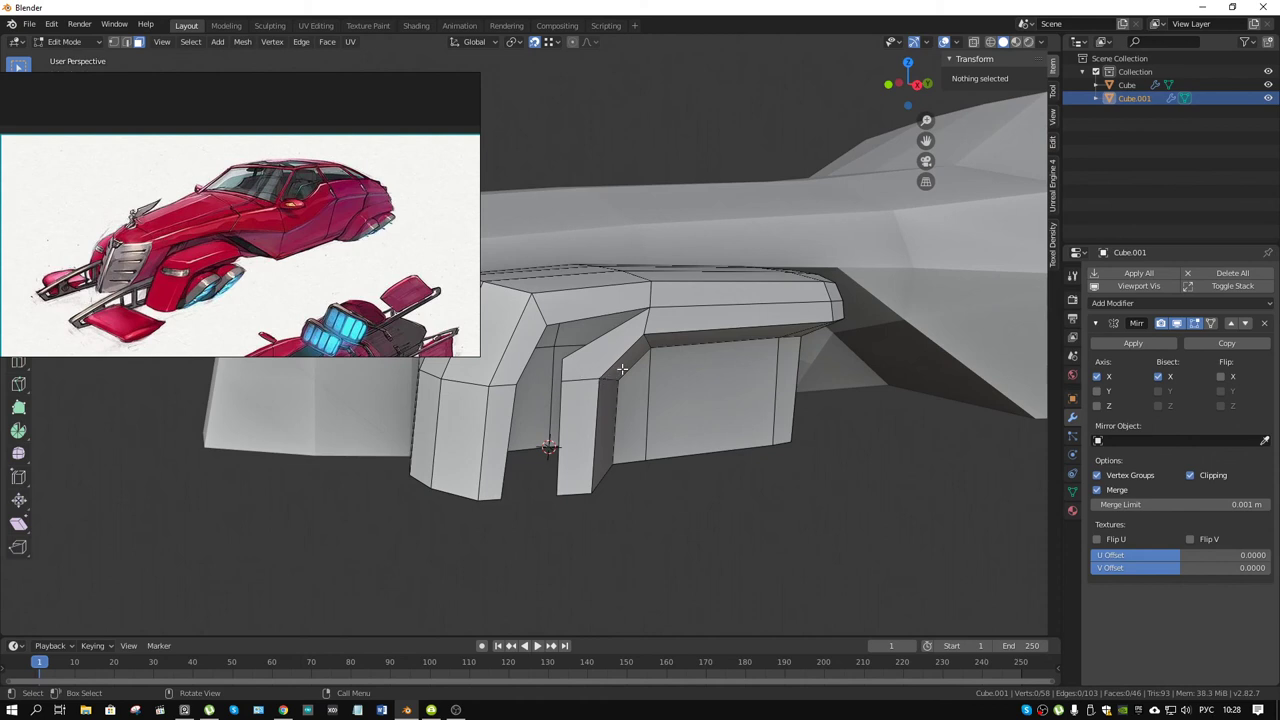
{"action": "left_click", "coordinate": [622, 367]}
{"action": "left_click", "coordinate": [606, 420], "text": "shift"}
{"action": "left_click", "coordinate": [588, 390], "text": "shift"}
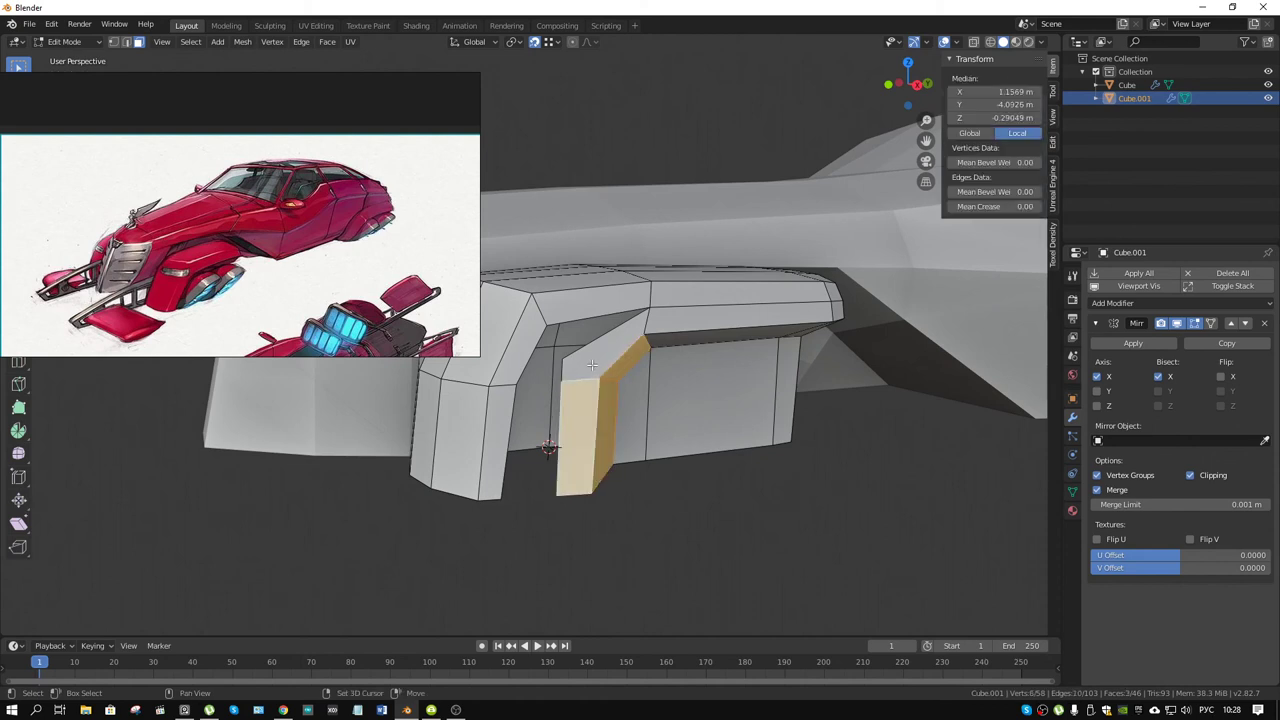
{"action": "left_click", "coordinate": [592, 365], "text": "shift"}
{"action": "key", "text": "1"}
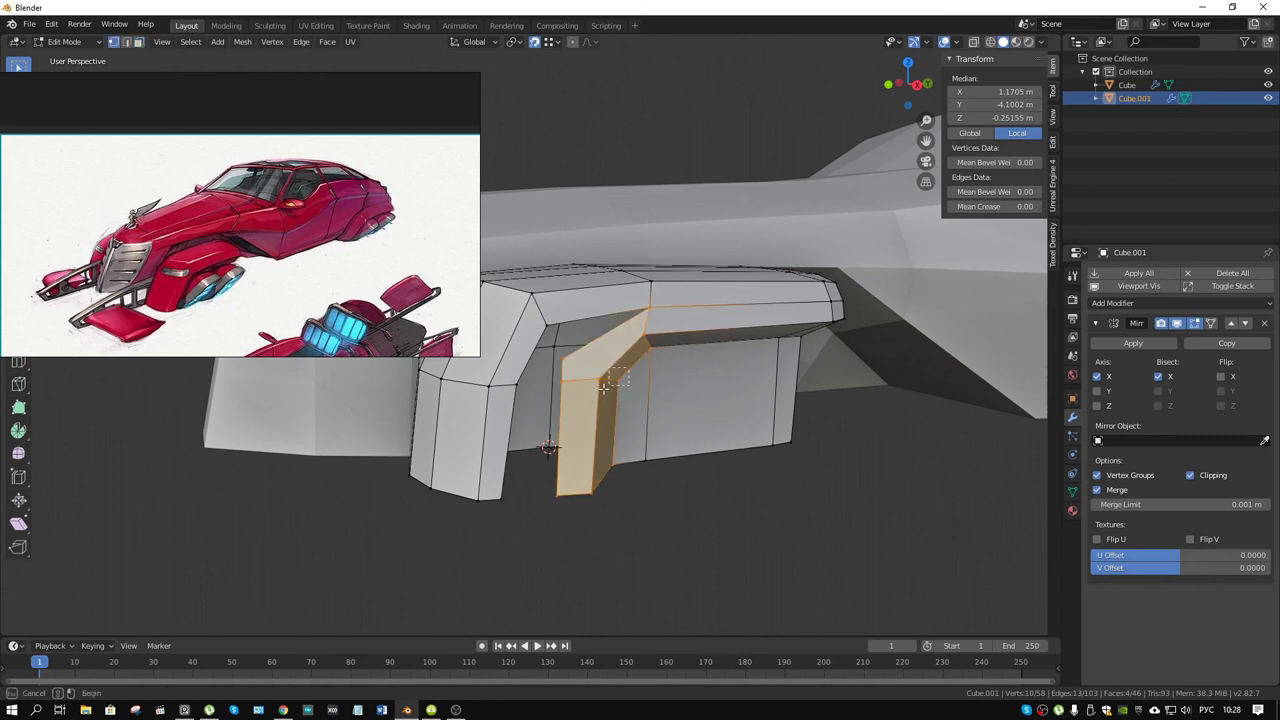
{"action": "left_click", "coordinate": [592, 407]}
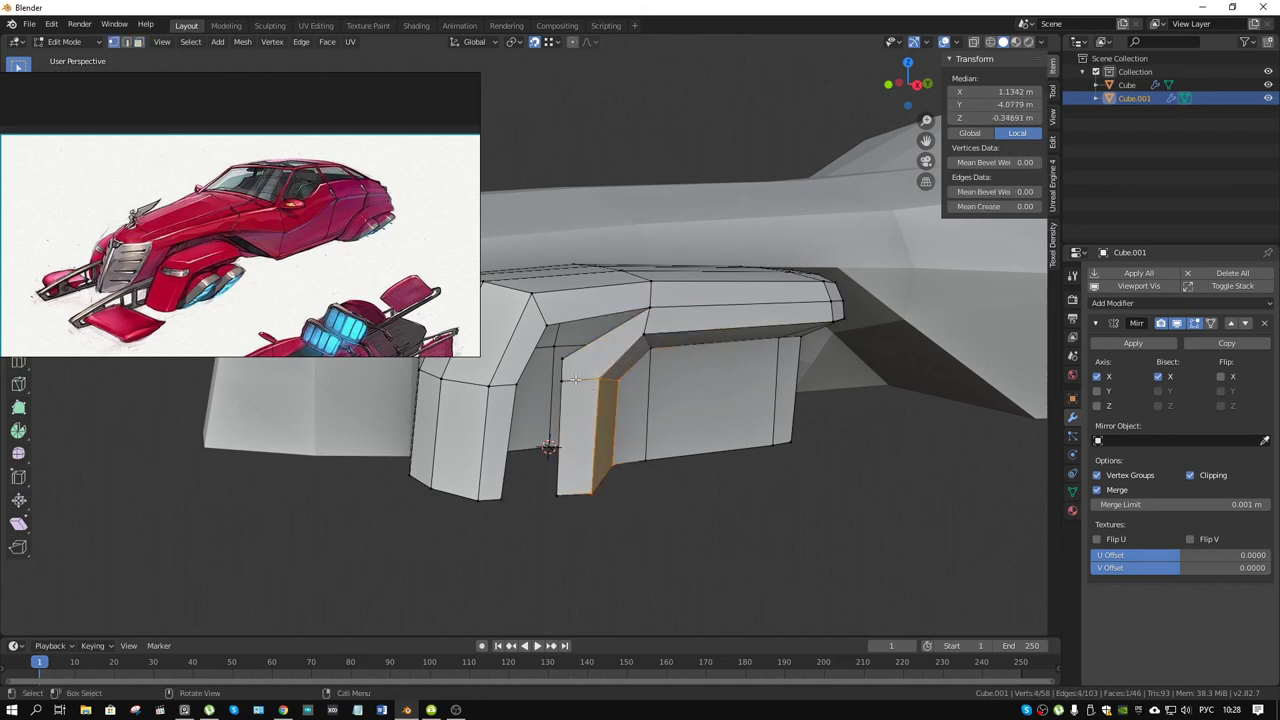
{"action": "left_click", "coordinate": [552, 499], "text": "shift"}
{"action": "key", "text": "g"}
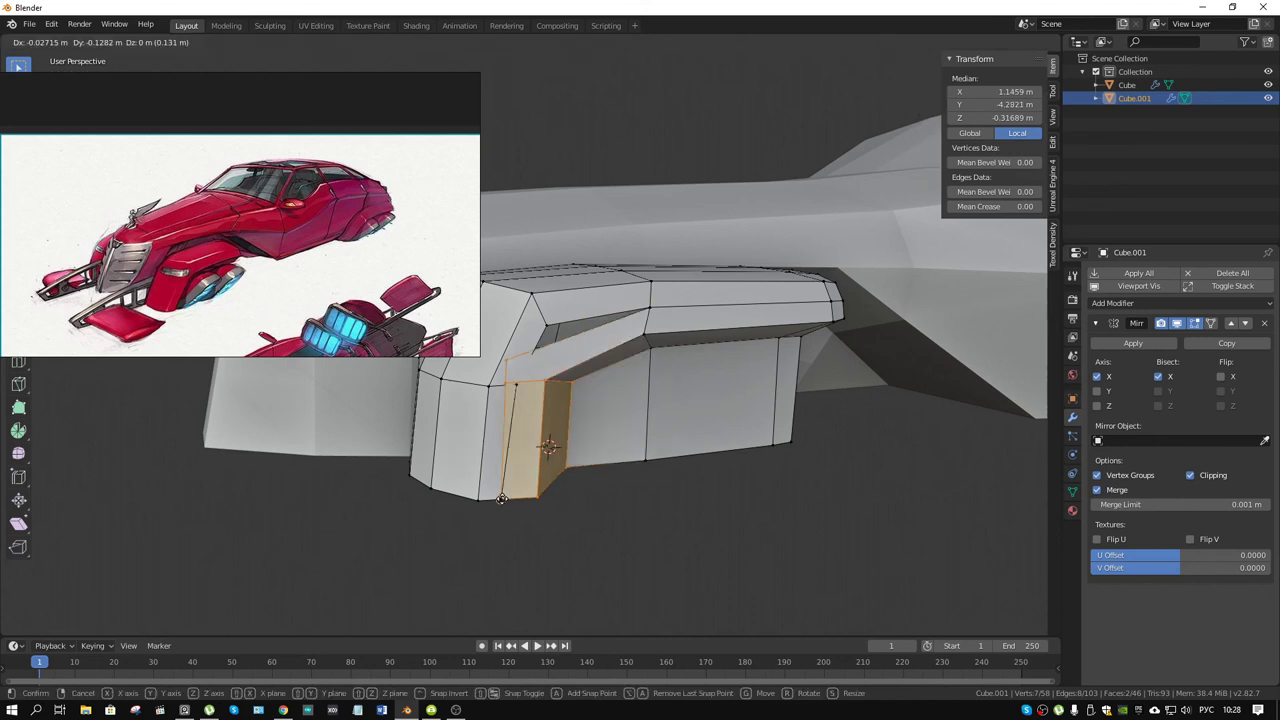
{"action": "left_click", "coordinate": [502, 499]}
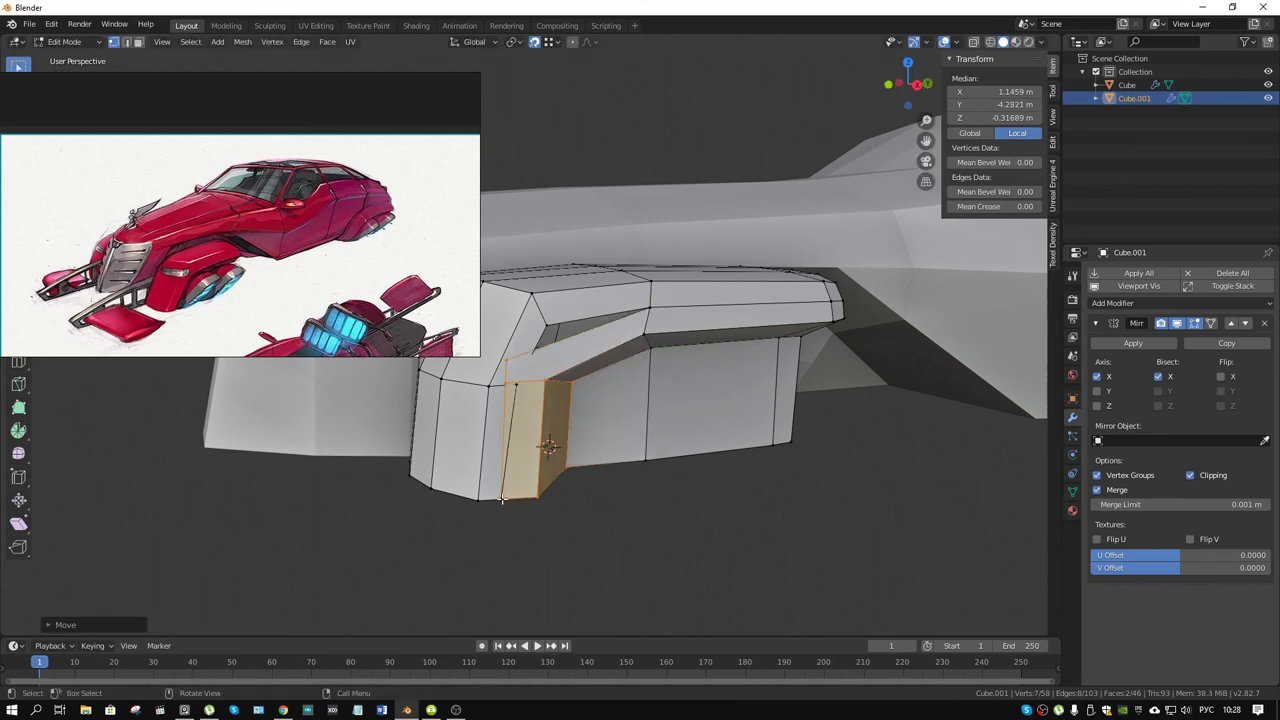
- Reposition two corner vertices of the inner wall with grab moves
{"action": "left_click", "coordinate": [510, 383]}
{"action": "key", "text": "g"}
{"action": "left_click", "coordinate": [510, 388]}
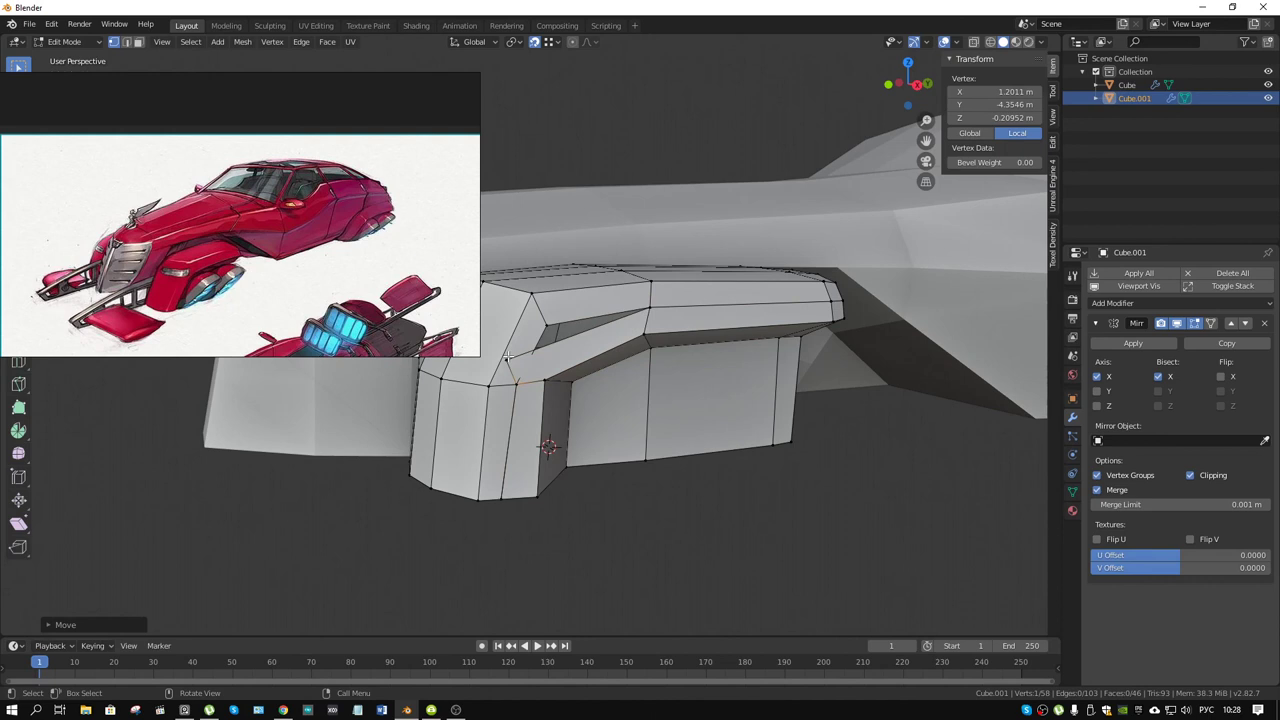
{"action": "left_click", "coordinate": [510, 356]}
{"action": "key", "text": "g"}
{"action": "left_click", "coordinate": [547, 340]}
{"action": "left_click_drag", "start_coordinate": [550, 382], "coordinate": [546, 382]}
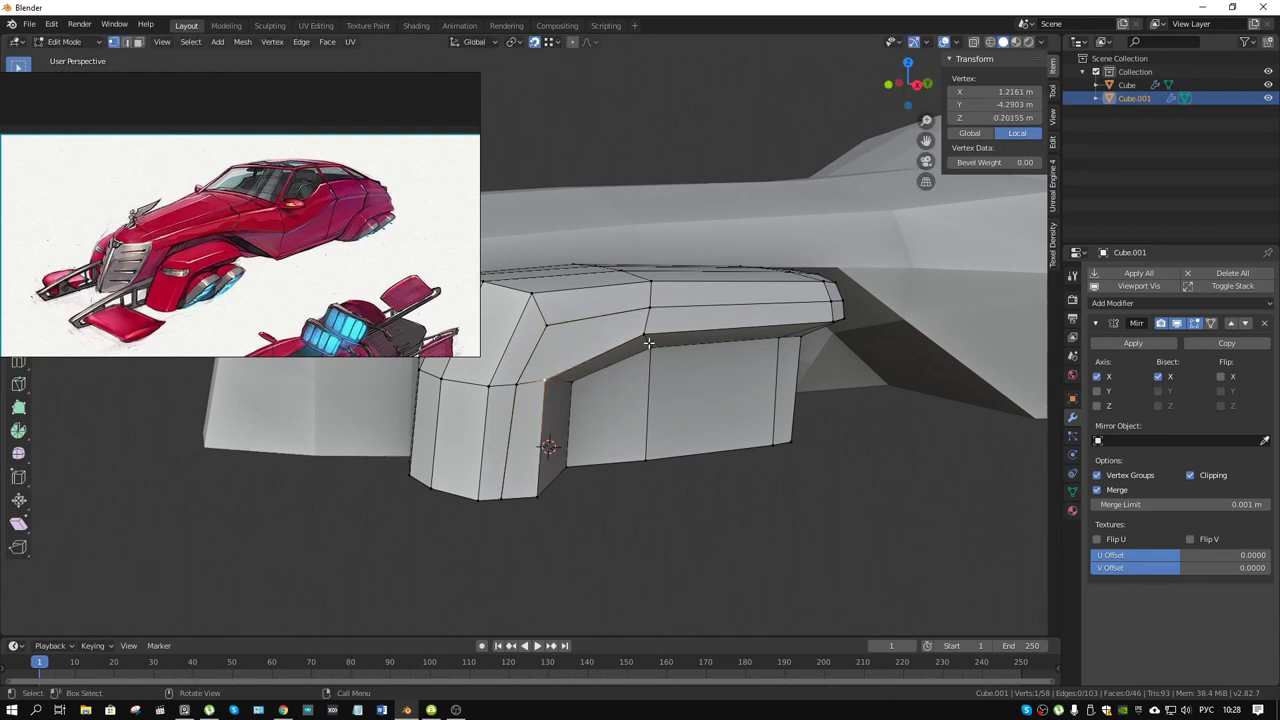
{"action": "mouse_move", "coordinate": [648, 345]}
{"action": "middle_mouse_down"}
{"action": "mouse_move", "coordinate": [658, 289]}
{"action": "mouse_move", "coordinate": [652, 338]}
{"action": "mouse_move", "coordinate": [642, 331]}
{"action": "middle_mouse_up"}
- Merge by Distance on the whole pod mesh, removing 3 duplicate vertices
{"action": "key", "text": "alt+a"}
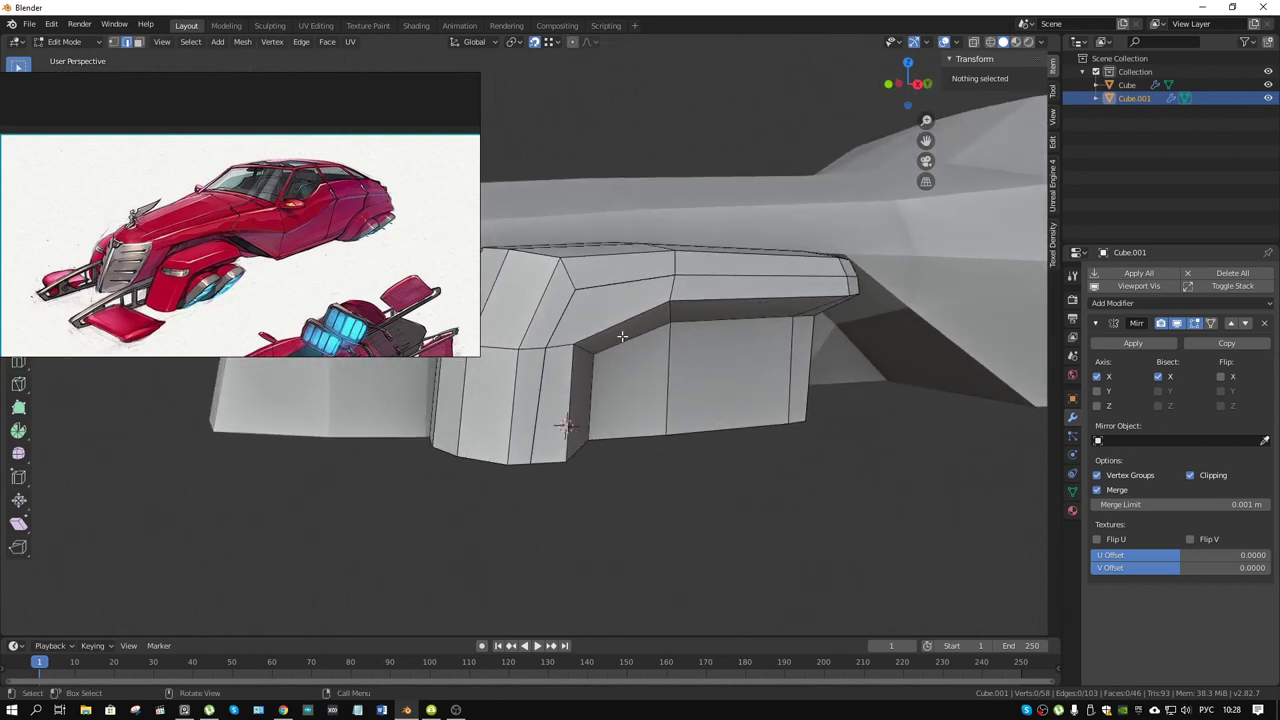
{"action": "key", "text": "a"}
{"action": "key", "text": "m"}
{"action": "left_click", "coordinate": [610, 341]}
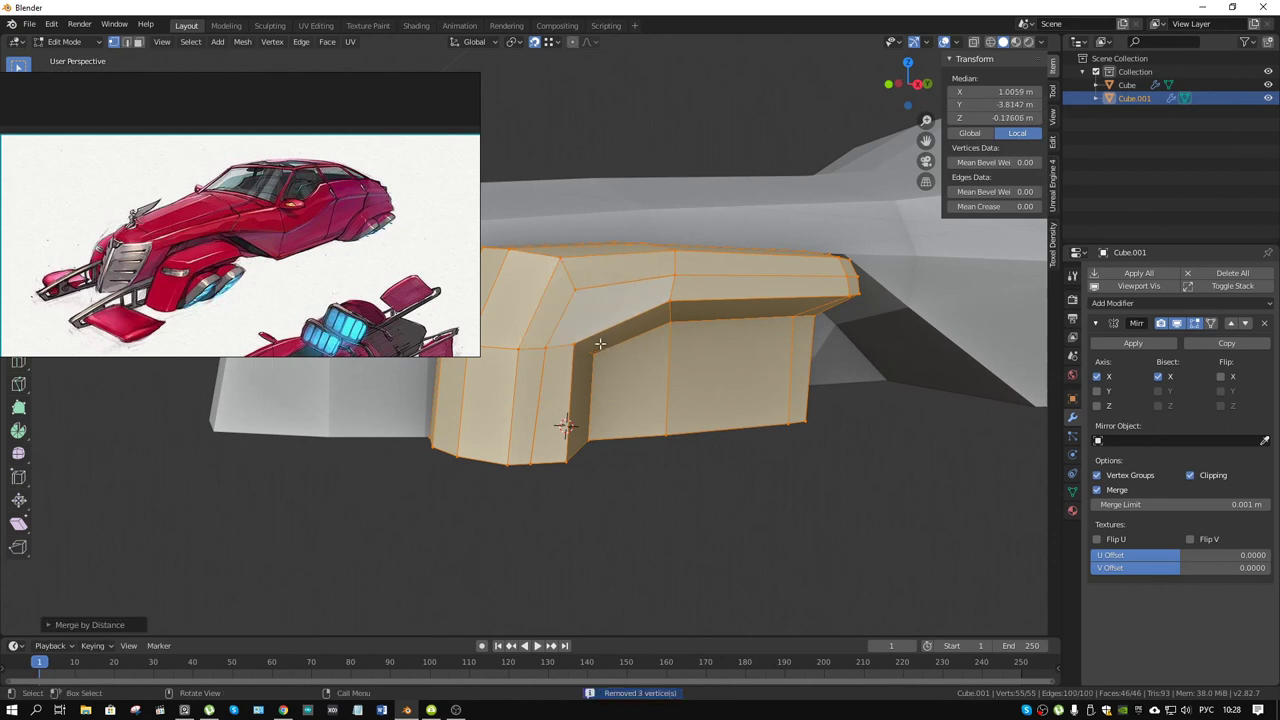
{"action": "key", "text": "k"}
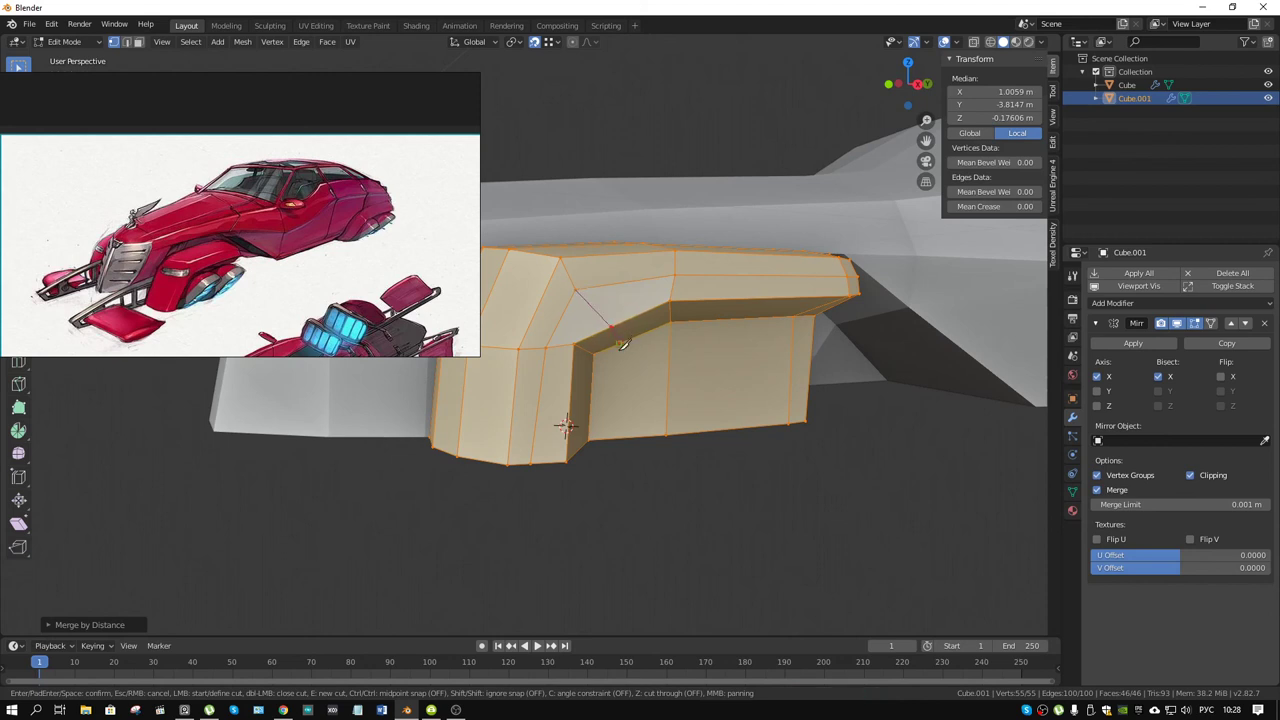
- Knife a vertical edge into the pod's inner wall and shift a top edge with X locked
{"action": "left_click", "coordinate": [619, 344]}
{"action": "left_click", "coordinate": [616, 436]}
{"action": "key", "text": "Return"}
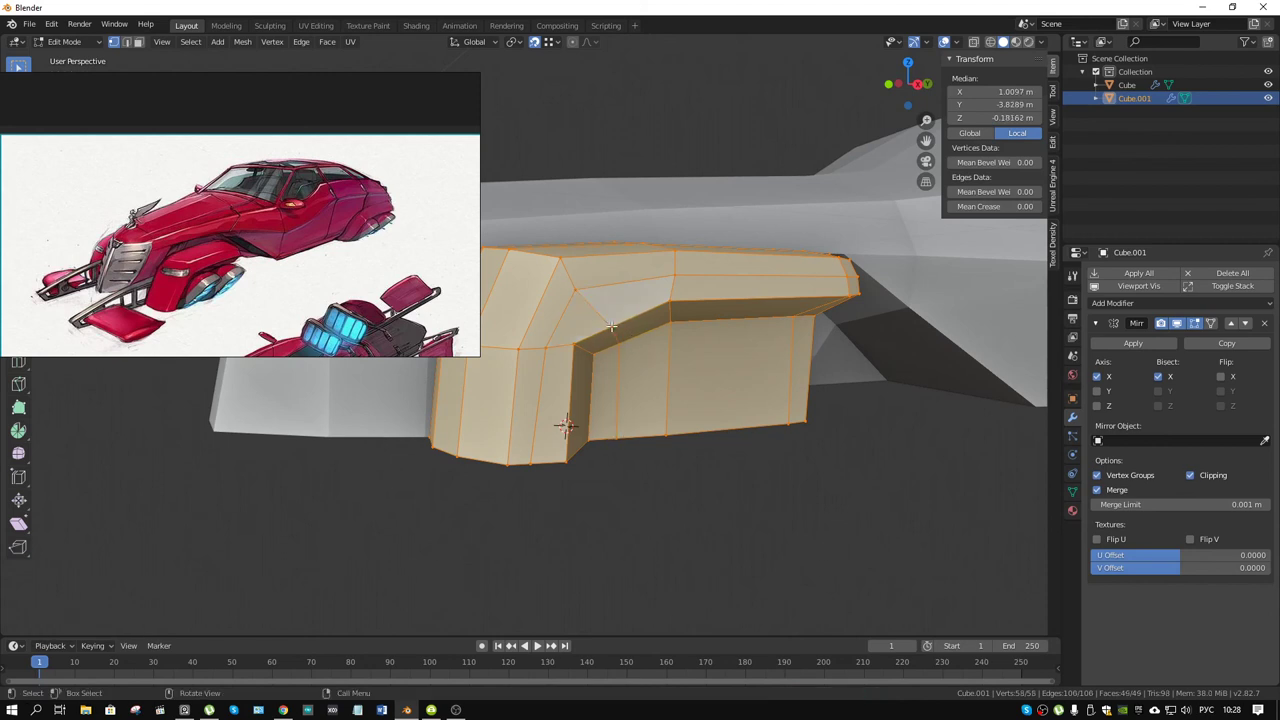
{"action": "key", "text": "alt+a"}
{"action": "key", "text": "2"}
{"action": "left_click", "coordinate": [619, 341]}
{"action": "mouse_move", "coordinate": [606, 337]}
{"action": "middle_mouse_down"}
{"action": "mouse_move", "coordinate": [640, 423]}
{"action": "mouse_move", "coordinate": [774, 514]}
{"action": "mouse_move", "coordinate": [768, 491]}
{"action": "middle_mouse_up"}
{"action": "key", "text": "g"}
{"action": "key", "text": "shift+x"}
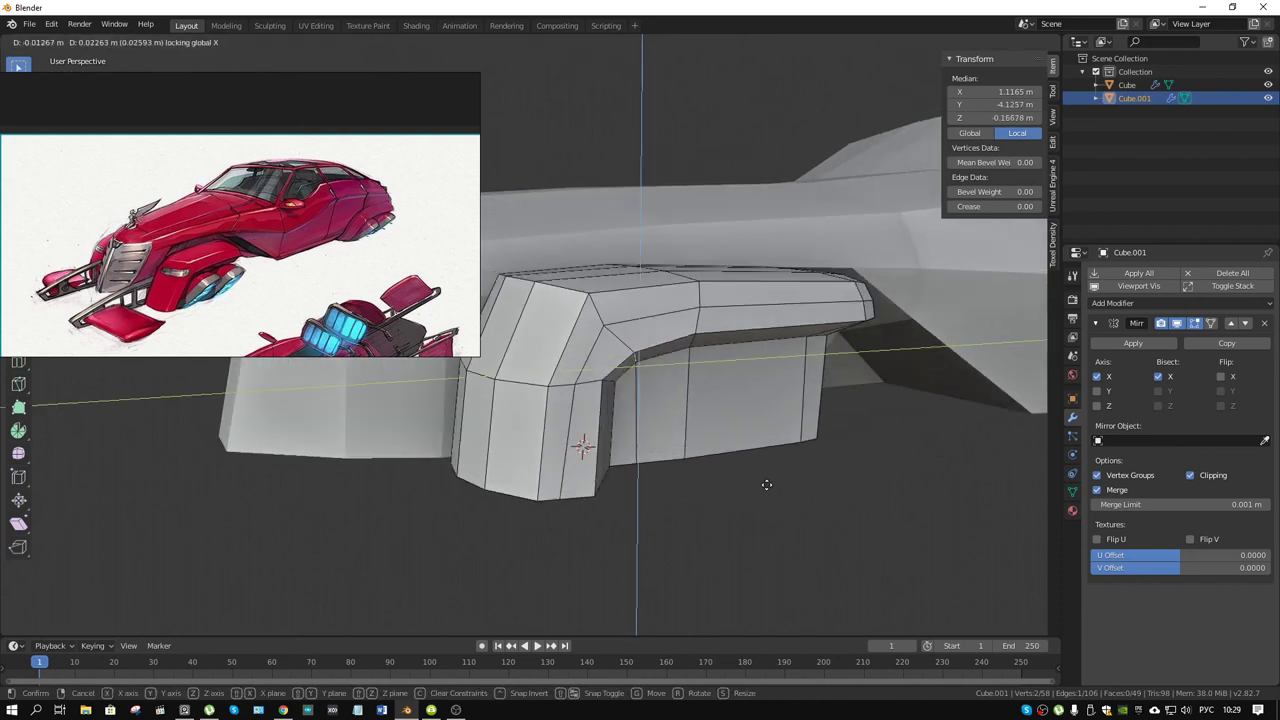
{"action": "left_click", "coordinate": [765, 479]}
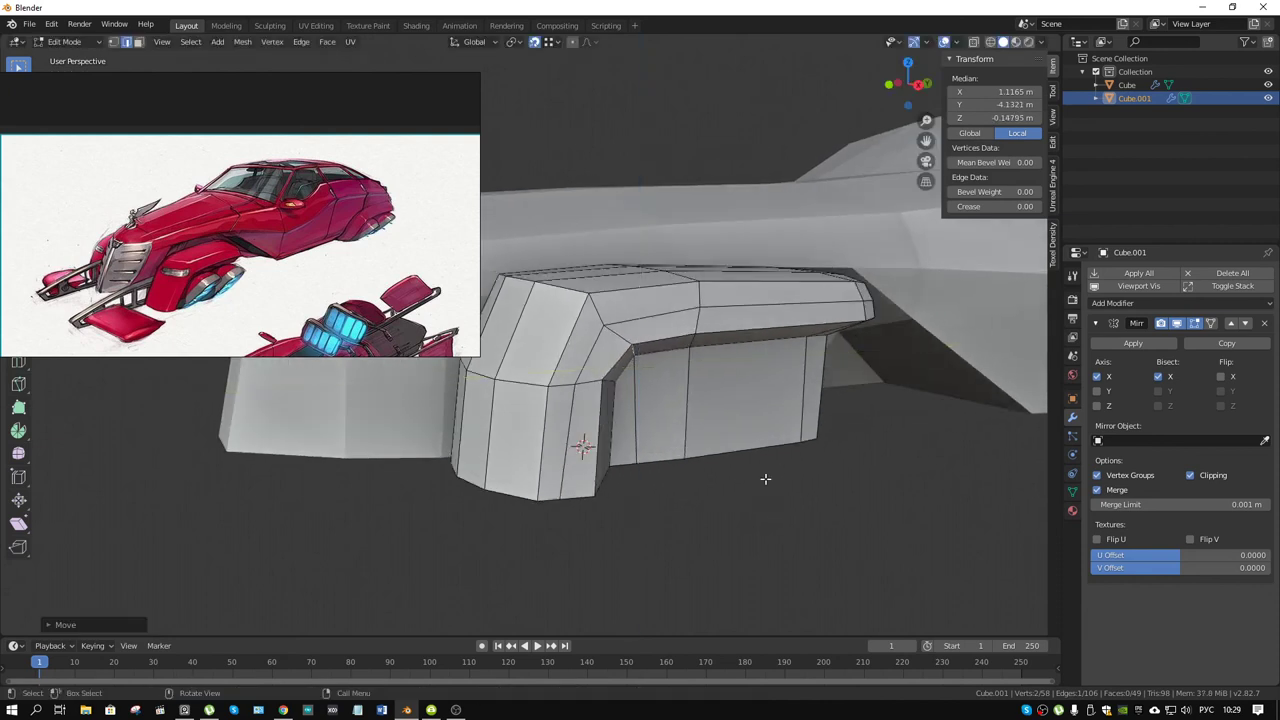
- Move the vertical edge loop to the right
{"action": "left_click", "coordinate": [696, 342]}
{"action": "left_click", "coordinate": [686, 390], "text": "alt"}
{"action": "mouse_move", "coordinate": [686, 390]}
{"action": "middle_mouse_down"}
{"action": "mouse_move", "coordinate": [749, 471]}
{"action": "mouse_move", "coordinate": [689, 511]}
{"action": "middle_mouse_up"}
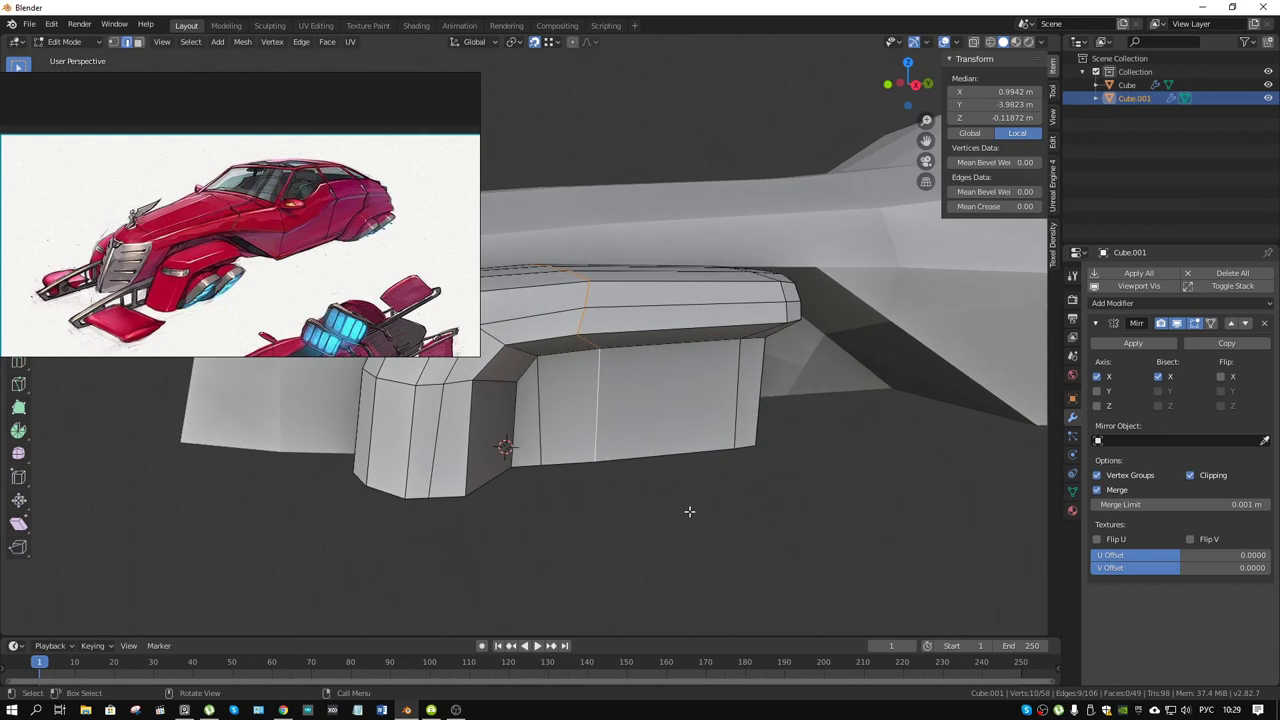
{"action": "key", "text": "g"}
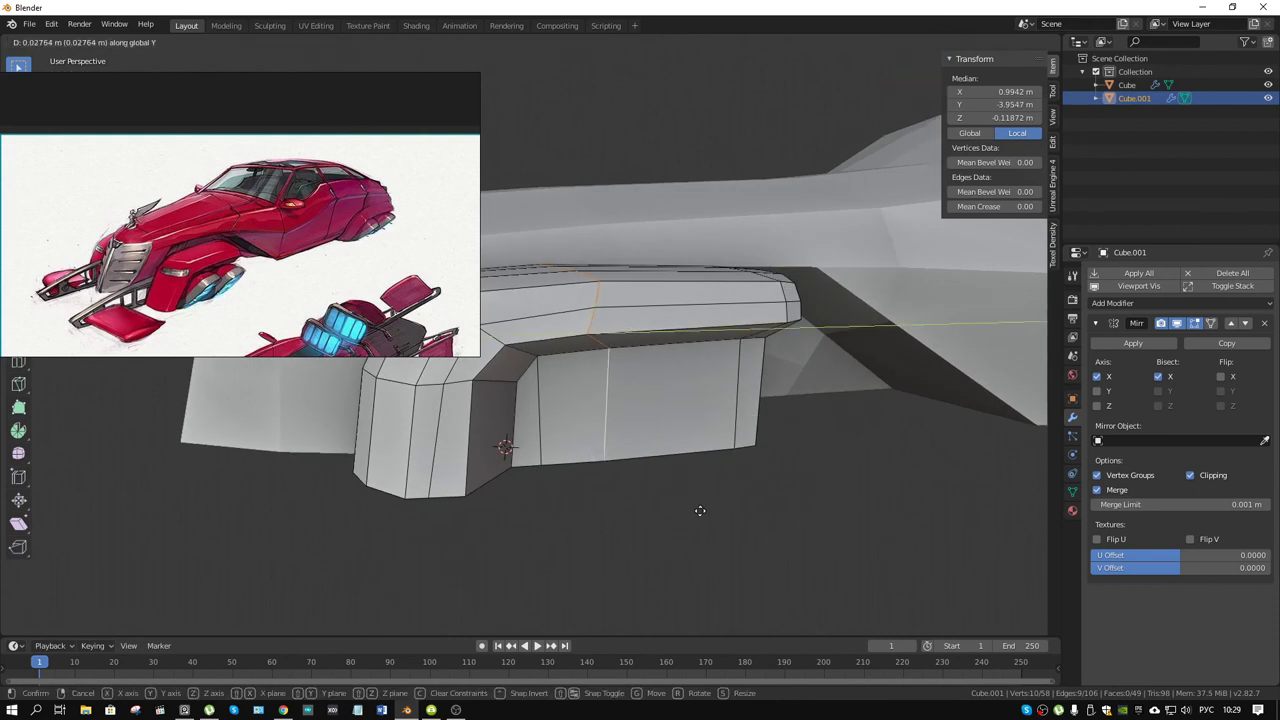
{"action": "left_click_drag", "start_coordinate": [686, 511], "coordinate": [723, 514]}
{"action": "left_click", "coordinate": [723, 514]}
{"action": "middle_click_drag", "start_coordinate": [628, 437], "coordinate": [681, 399]}
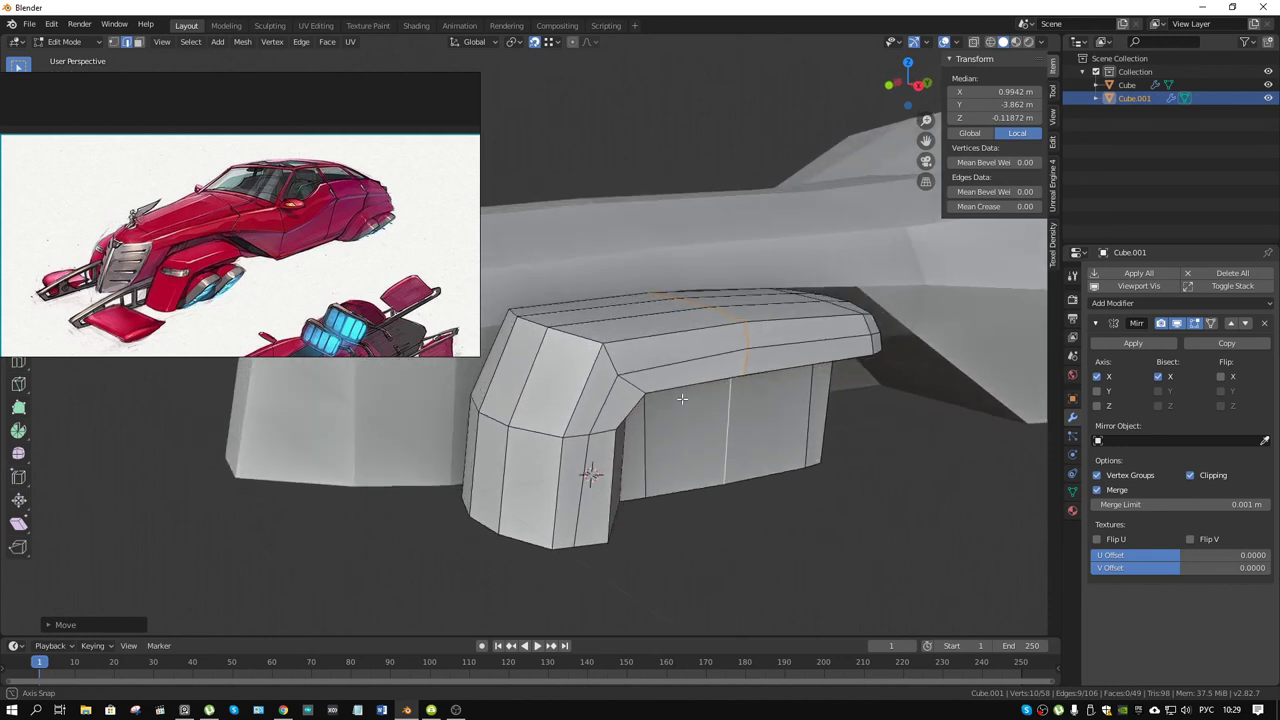
{"action": "middle_click_drag", "start_coordinate": [681, 399], "coordinate": [733, 382]}
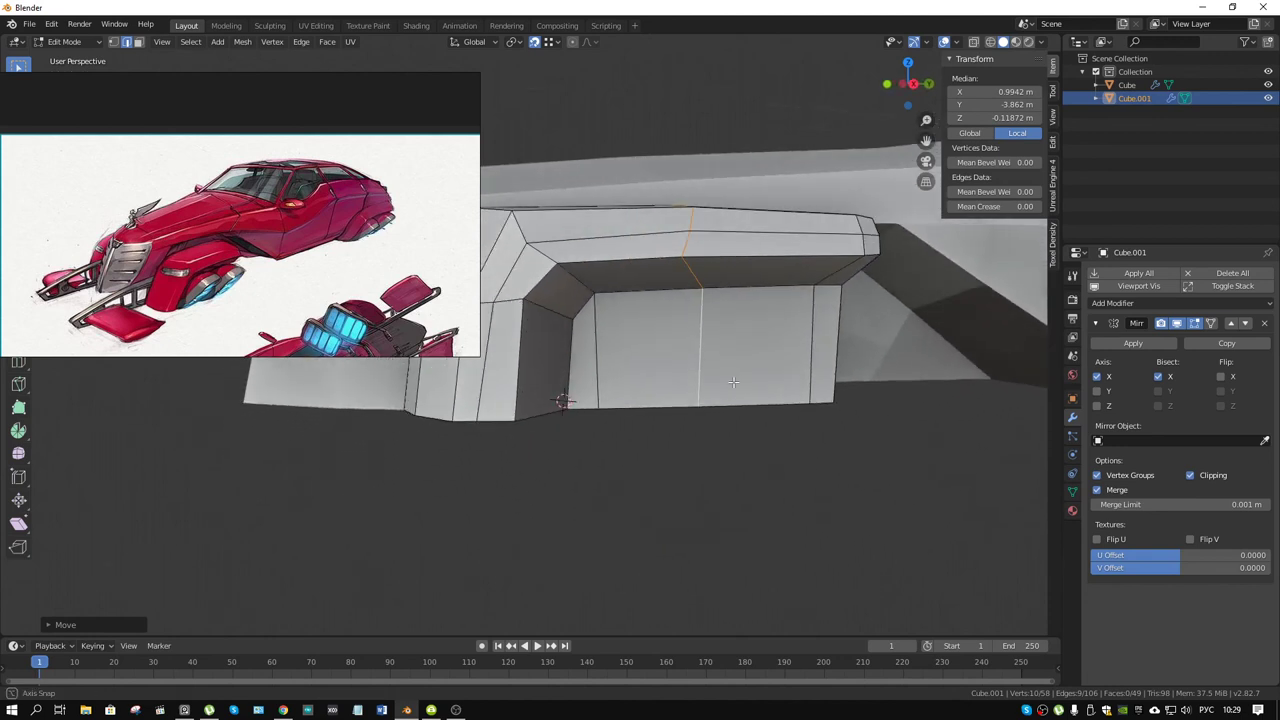
- Slide a top-edge vertex along its edge
{"action": "left_click", "coordinate": [690, 278]}
{"action": "key", "text": "shift+v"}
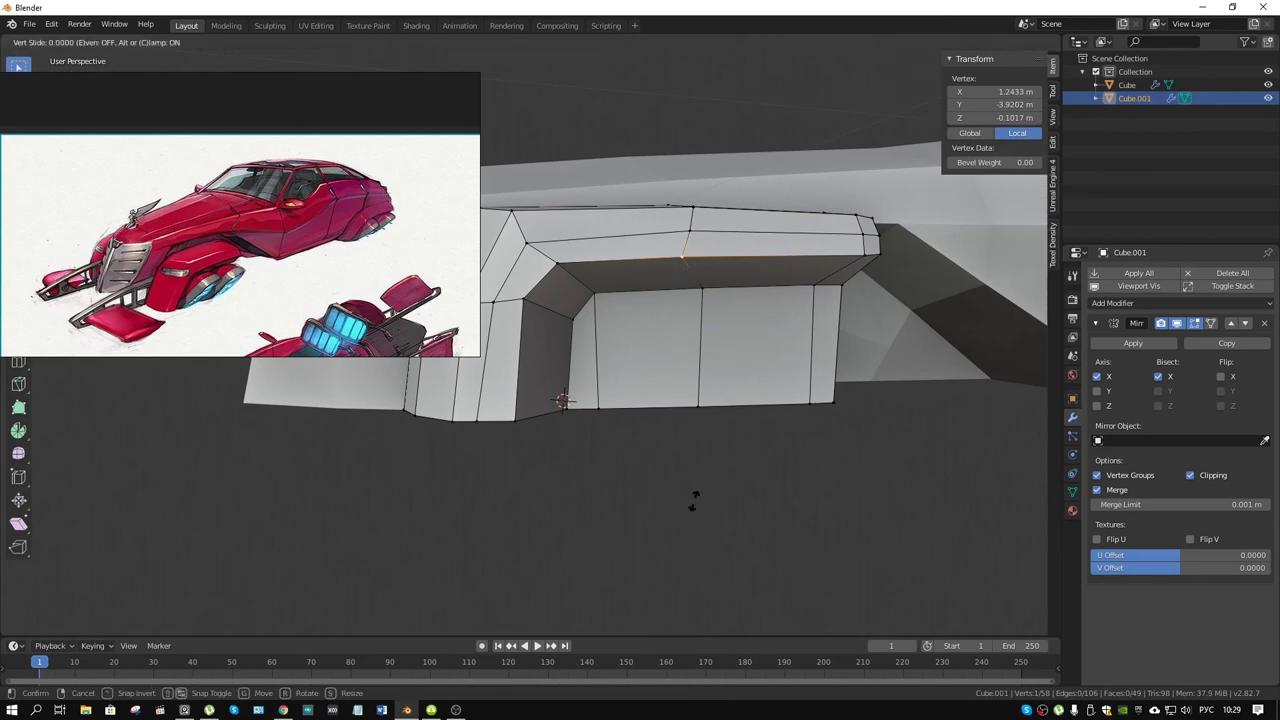
{"action": "left_click", "coordinate": [707, 501]}
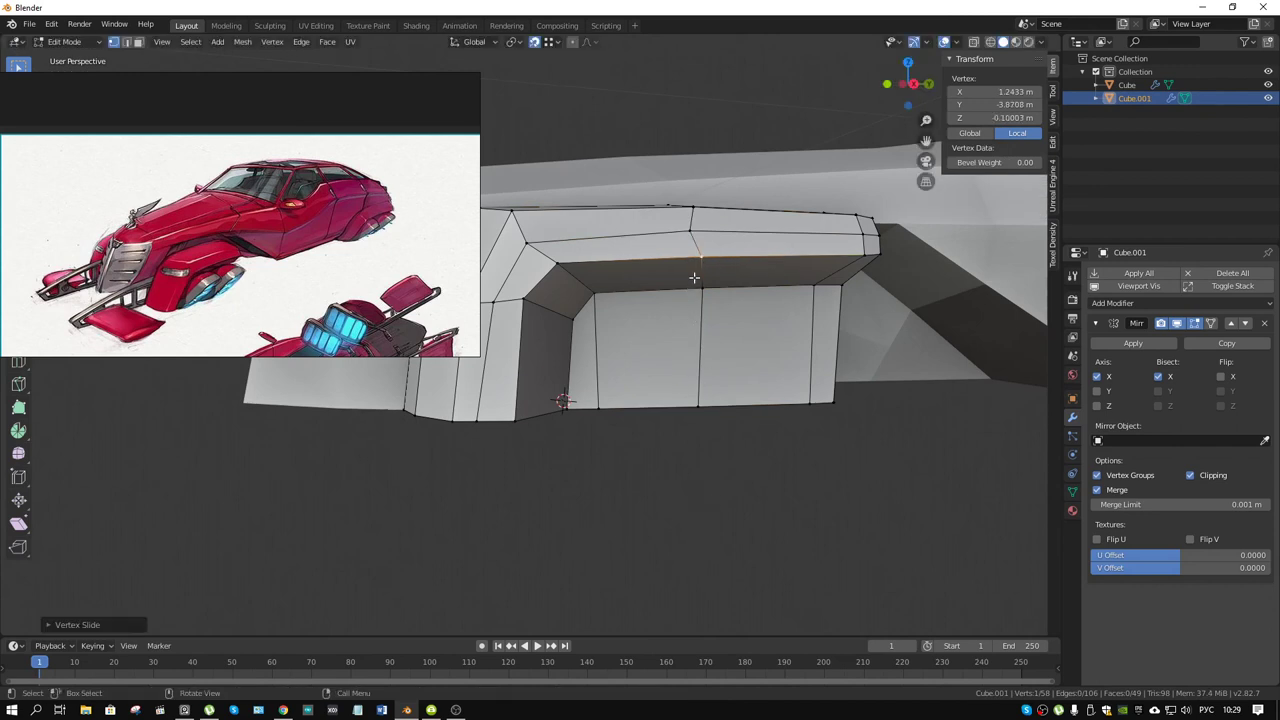
- Move another top-edge vertex to Y −3.8708 m, Z −0.038246 m, lifting that edge
{"action": "left_click", "coordinate": [688, 222]}
{"action": "key", "text": "g"}
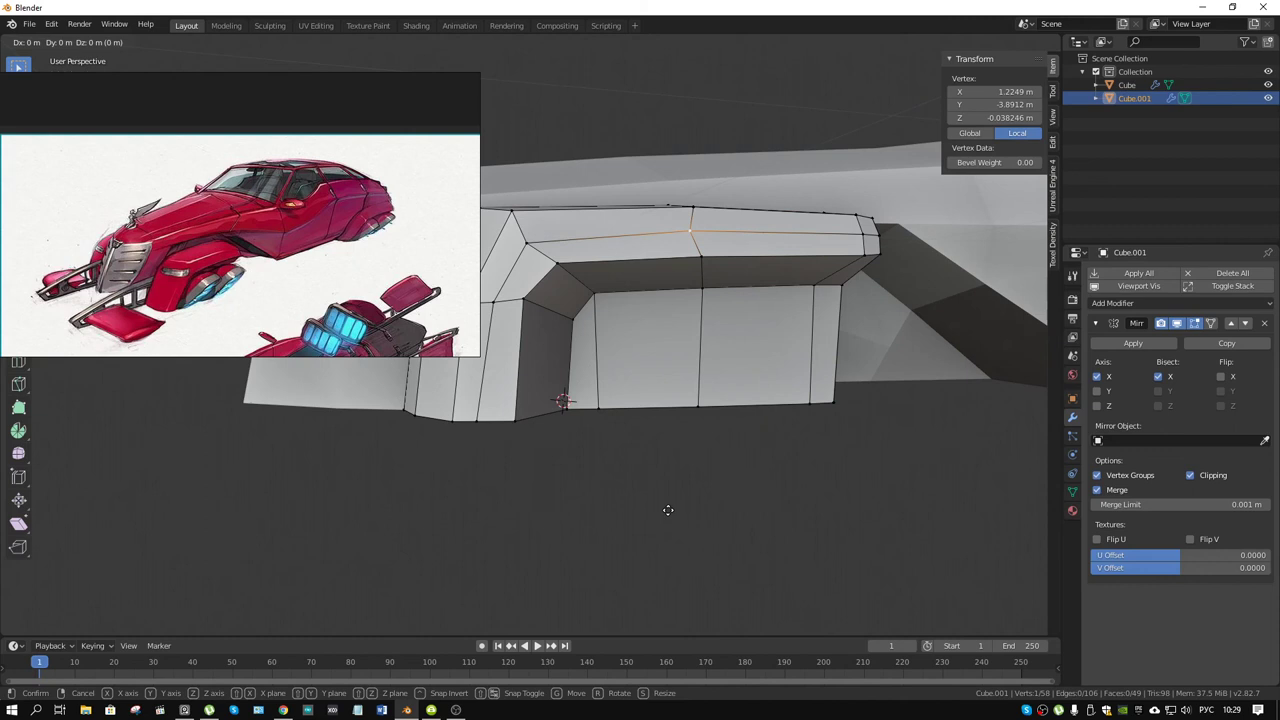
{"action": "key", "text": "shift+x"}
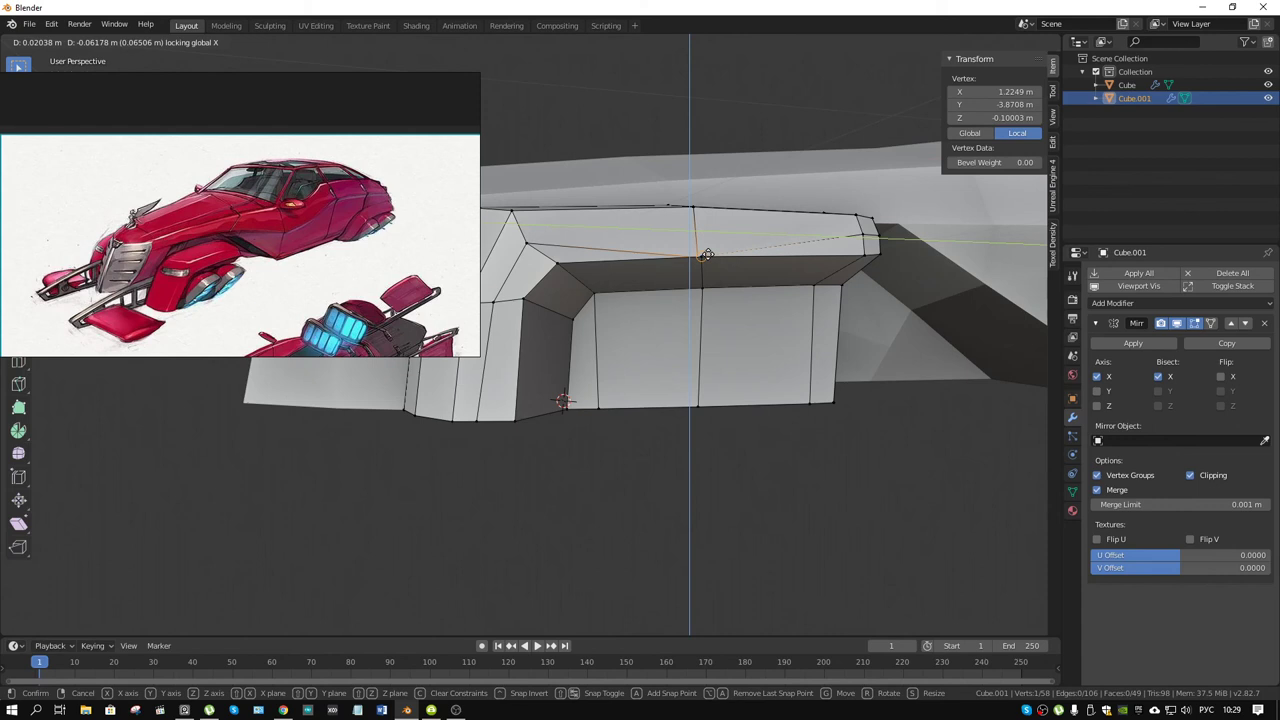
{"action": "key", "text": "shift+y"}
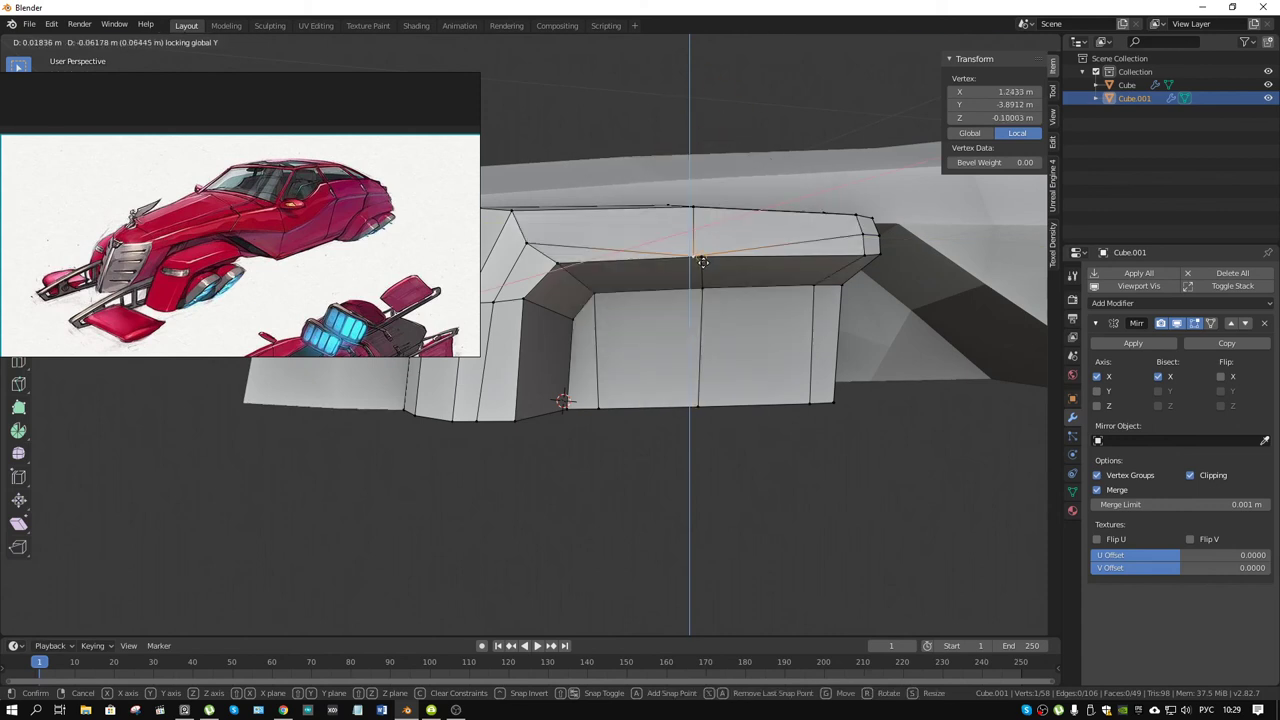
{"action": "left_click", "coordinate": [702, 261]}
{"action": "mouse_move", "coordinate": [702, 261]}
{"action": "middle_mouse_down"}
{"action": "mouse_move", "coordinate": [831, 430]}
{"action": "mouse_move", "coordinate": [787, 511]}
{"action": "middle_mouse_up"}
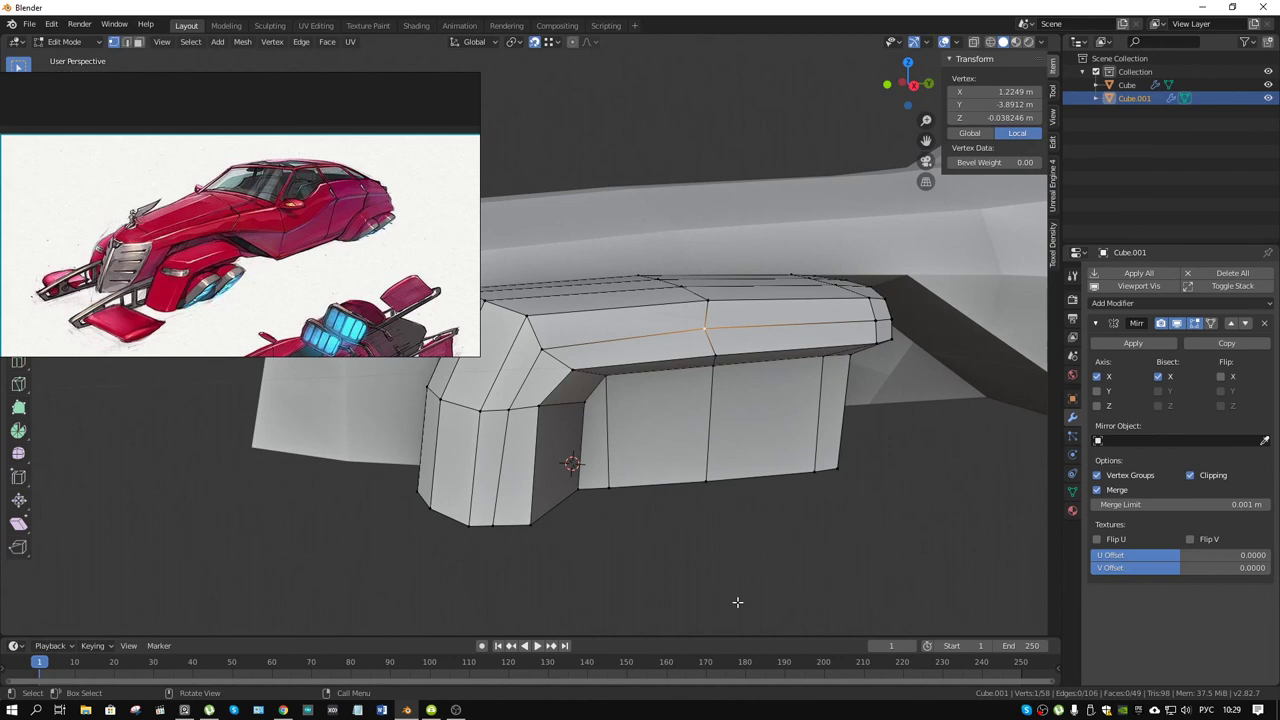
{"action": "key", "text": "g"}
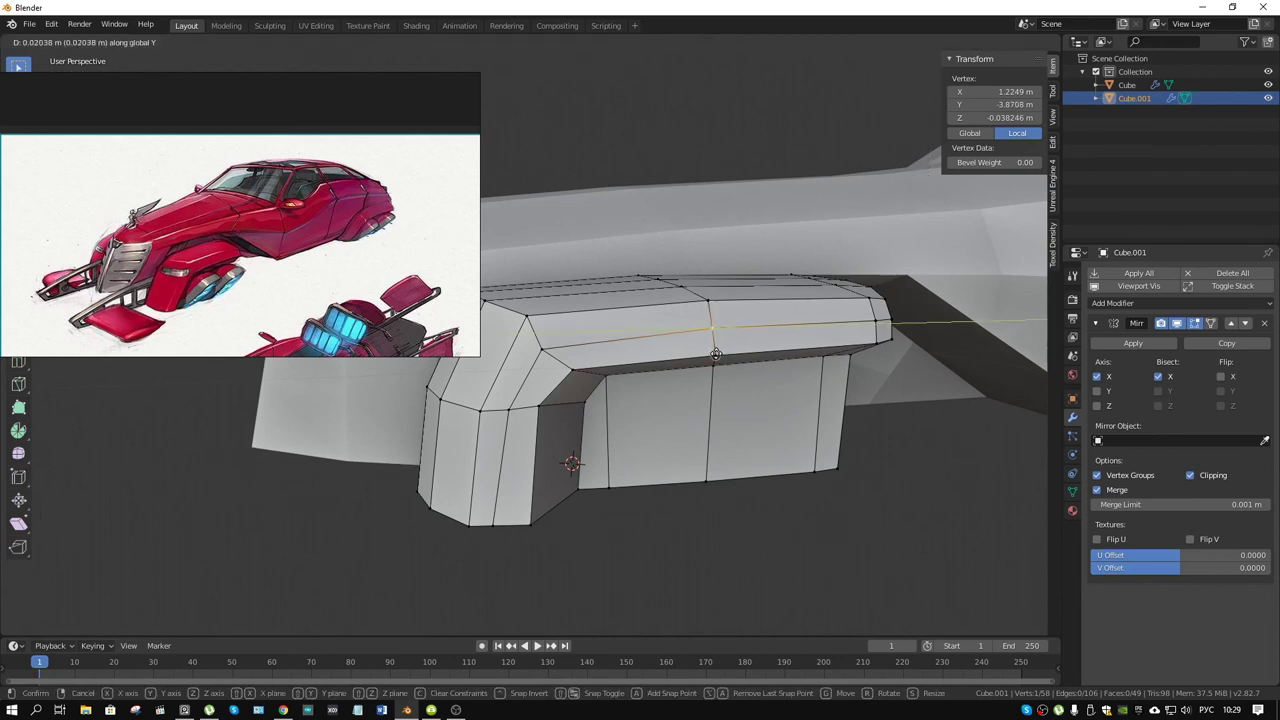
{"action": "left_click", "coordinate": [741, 466]}
{"action": "mouse_move", "coordinate": [741, 466]}
{"action": "middle_mouse_down"}
{"action": "mouse_move", "coordinate": [737, 483]}
{"action": "mouse_move", "coordinate": [760, 483]}
{"action": "mouse_move", "coordinate": [771, 392]}
{"action": "mouse_move", "coordinate": [789, 397]}
{"action": "middle_mouse_up"}
{"action": "scroll", "coordinate": [760, 470], "scroll_direction": "down", "scroll_amount": 4}
- Dissolve the pod's extra edge loops, leaving 48 vertices, 87 edges and 40 faces
{"action": "scroll", "coordinate": [834, 423], "scroll_direction": "up", "scroll_amount": 3}
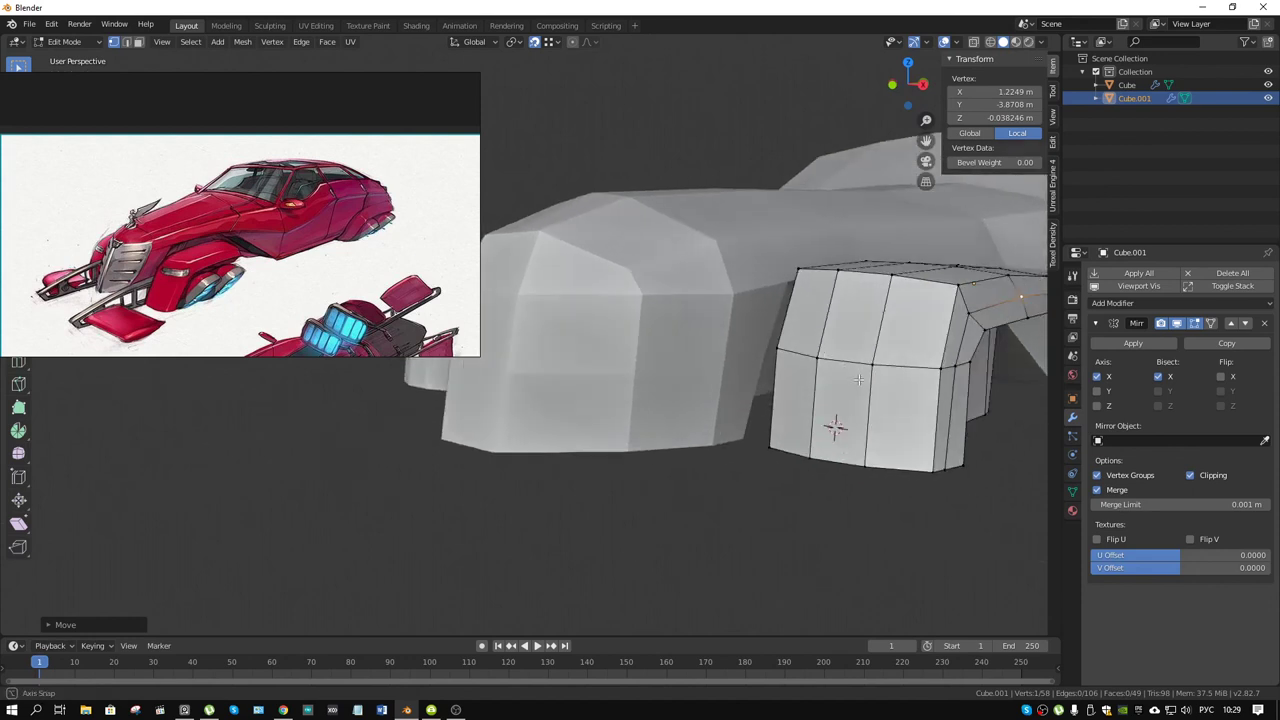
{"action": "scroll", "coordinate": [838, 383], "scroll_direction": "up", "scroll_amount": 4}
{"action": "left_click", "coordinate": [760, 376]}
{"action": "middle_click_drag", "start_coordinate": [760, 376], "coordinate": [803, 319]}
{"action": "key", "text": "alt"}
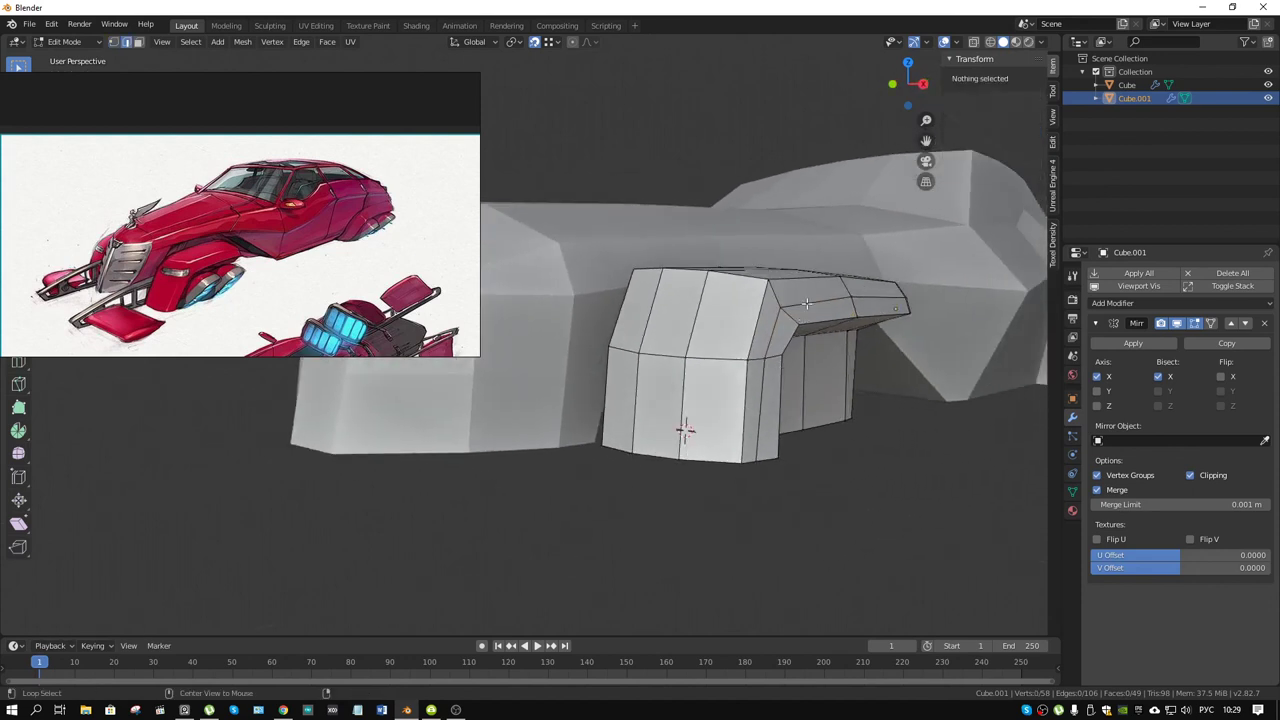
{"action": "left_click", "coordinate": [806, 302], "text": "alt"}
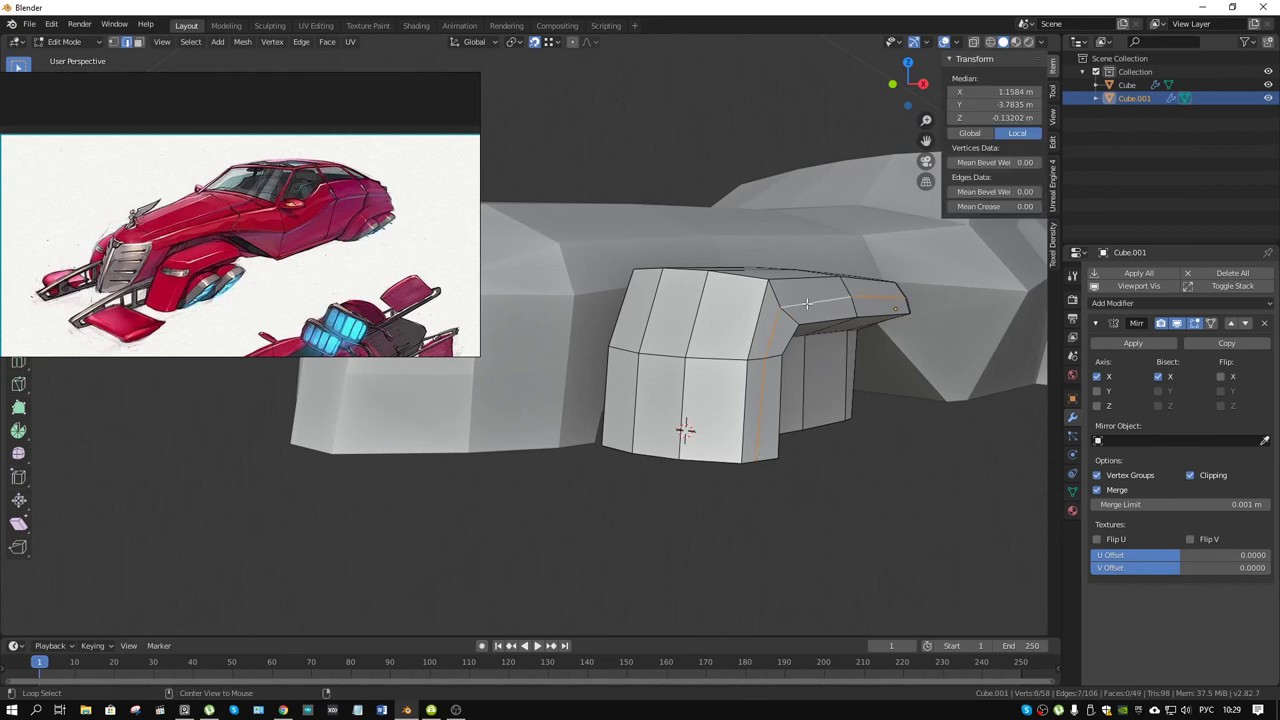
{"action": "mouse_move", "coordinate": [806, 302]}
{"action": "middle_mouse_down"}
{"action": "mouse_move", "coordinate": [735, 370]}
{"action": "mouse_move", "coordinate": [520, 400]}
{"action": "middle_mouse_up"}
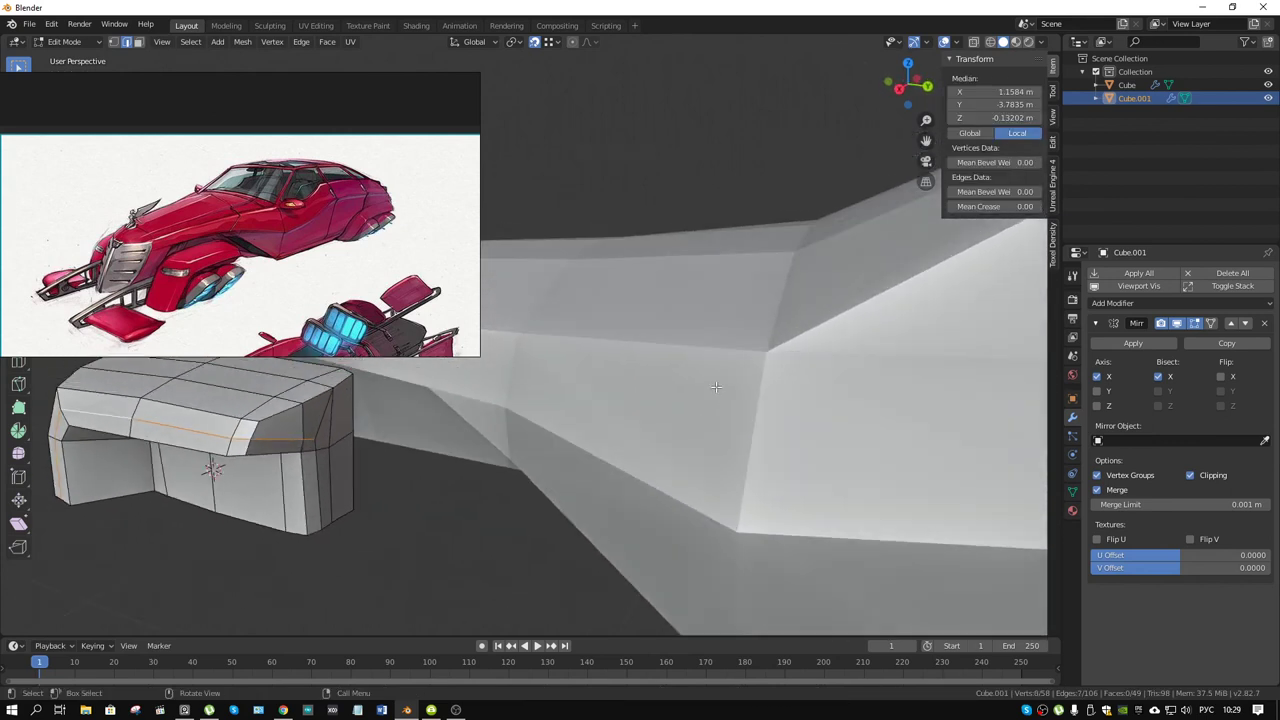
{"action": "left_click", "coordinate": [322, 441], "text": "alt"}
{"action": "left_click", "coordinate": [315, 444], "text": "alt+shift"}
{"action": "key", "text": "x"}
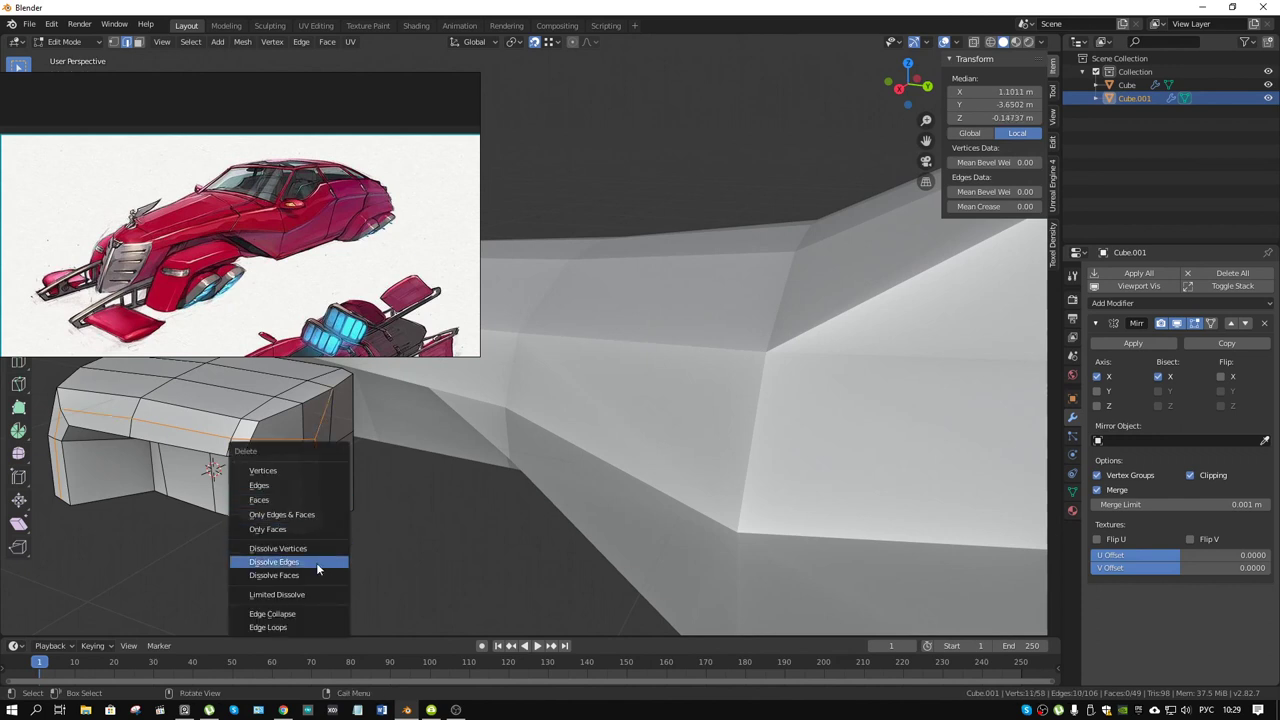
{"action": "left_click", "coordinate": [317, 563]}
{"action": "middle_click_drag", "start_coordinate": [317, 563], "coordinate": [369, 465]}
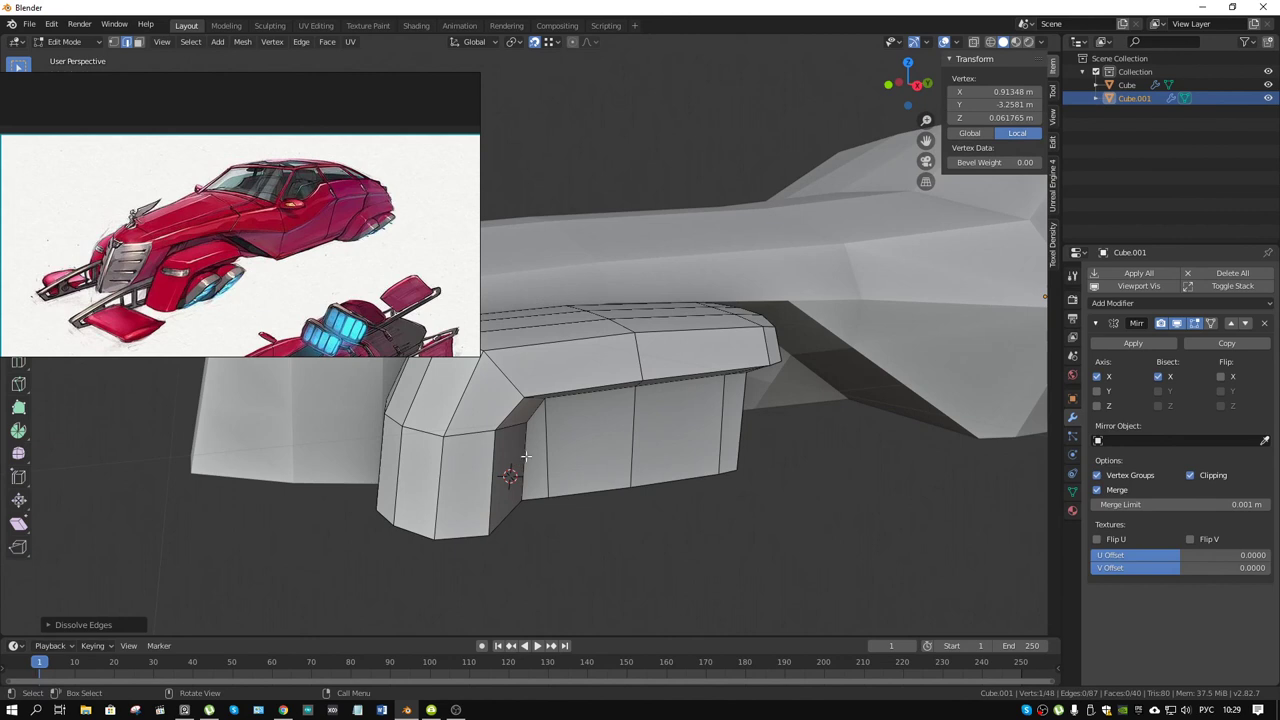
{"action": "mouse_move", "coordinate": [526, 456]}
{"action": "middle_mouse_down"}
{"action": "mouse_move", "coordinate": [534, 420]}
{"action": "mouse_move", "coordinate": [693, 463]}
{"action": "mouse_move", "coordinate": [663, 413]}
{"action": "middle_mouse_up"}
{"action": "left_click", "coordinate": [645, 398], "text": "ctrl"}
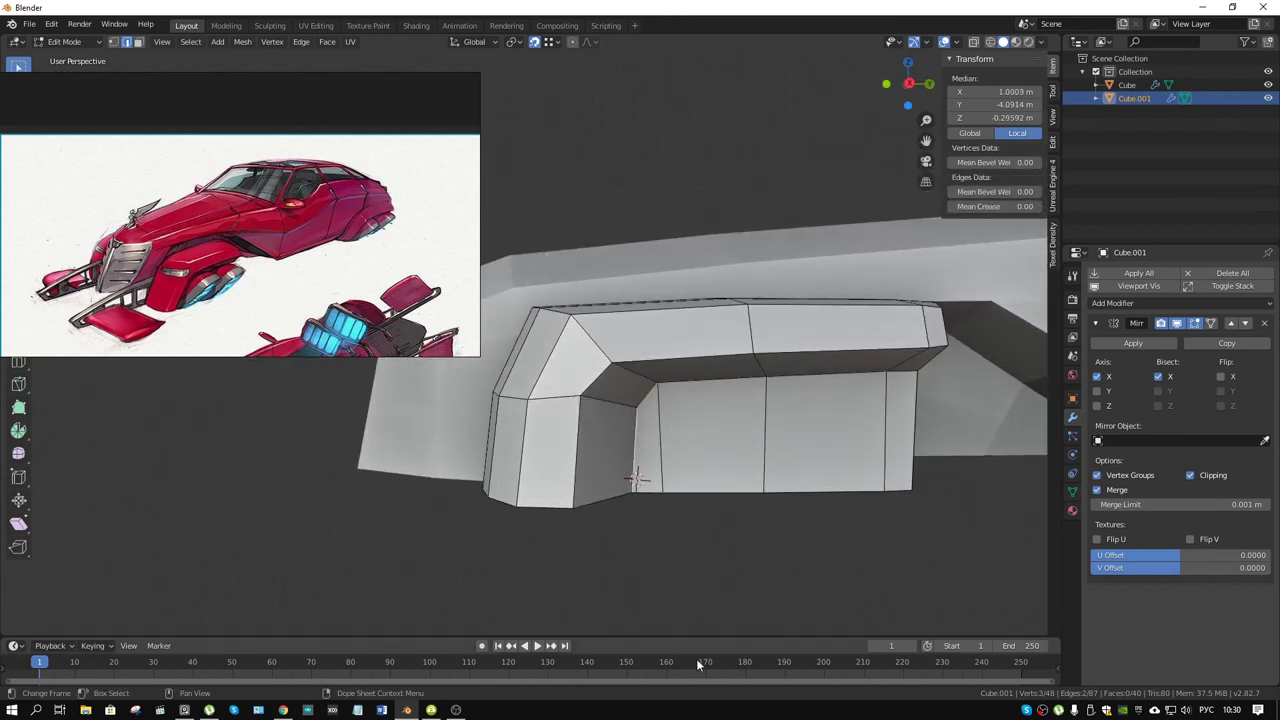
- Slide the selected pod edge along the Y axis
{"action": "key", "text": "g"}
{"action": "key", "text": "y"}
{"action": "left_click", "coordinate": [681, 536]}
{"action": "mouse_move", "coordinate": [681, 536]}
{"action": "middle_mouse_down"}
{"action": "mouse_move", "coordinate": [705, 447]}
{"action": "mouse_move", "coordinate": [806, 475]}
{"action": "mouse_move", "coordinate": [807, 464]}
{"action": "mouse_move", "coordinate": [709, 427]}
{"action": "mouse_move", "coordinate": [806, 354]}
{"action": "mouse_move", "coordinate": [793, 376]}
{"action": "mouse_move", "coordinate": [697, 241]}
{"action": "middle_mouse_up"}
- Select two more pod edges and lower them along Z
{"action": "left_click", "coordinate": [835, 345], "text": "shift"}
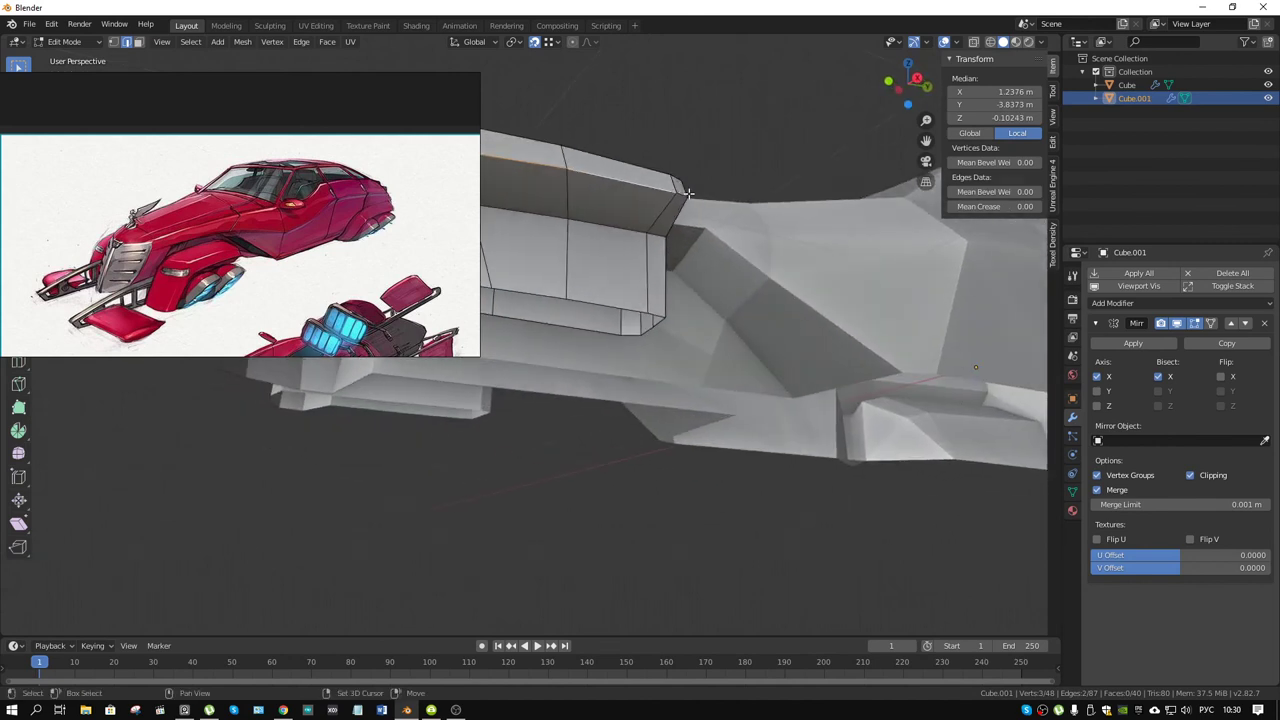
{"action": "mouse_move", "coordinate": [685, 193]}
{"action": "middle_mouse_down"}
{"action": "mouse_move", "coordinate": [573, 240]}
{"action": "mouse_move", "coordinate": [817, 480]}
{"action": "middle_mouse_up"}
{"action": "left_click", "coordinate": [573, 240], "text": "shift"}
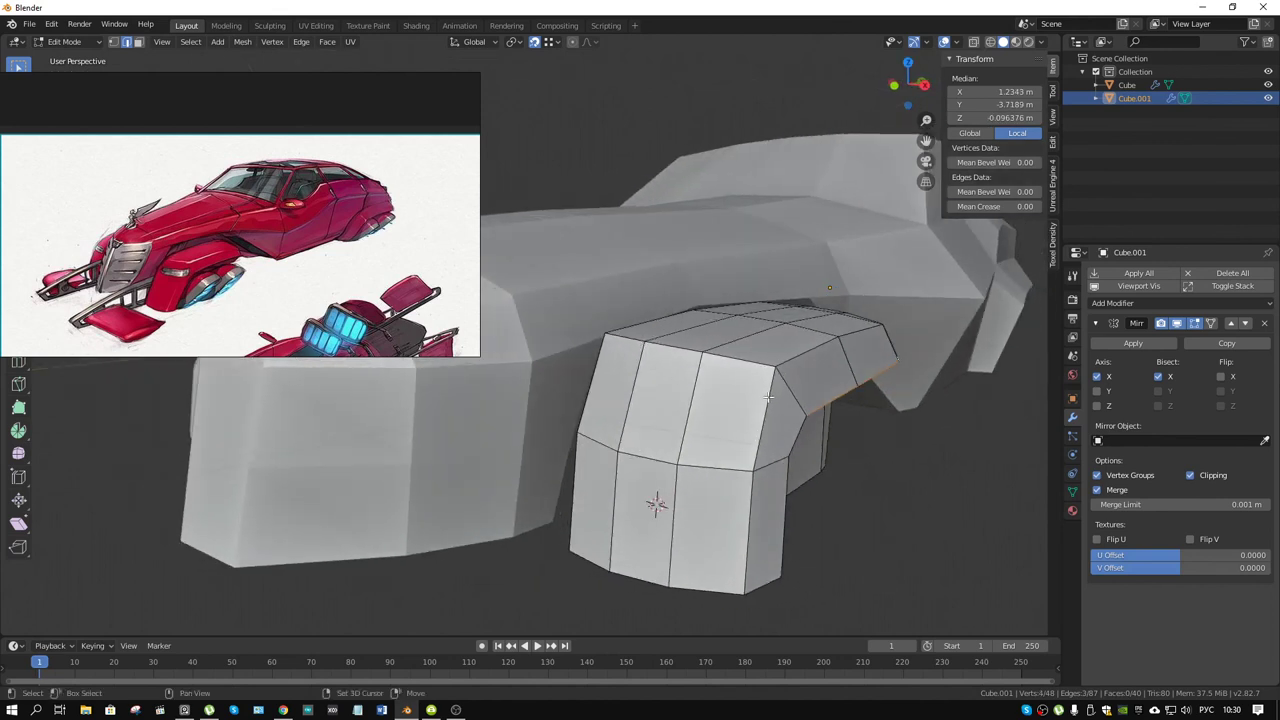
{"action": "key", "text": "g"}
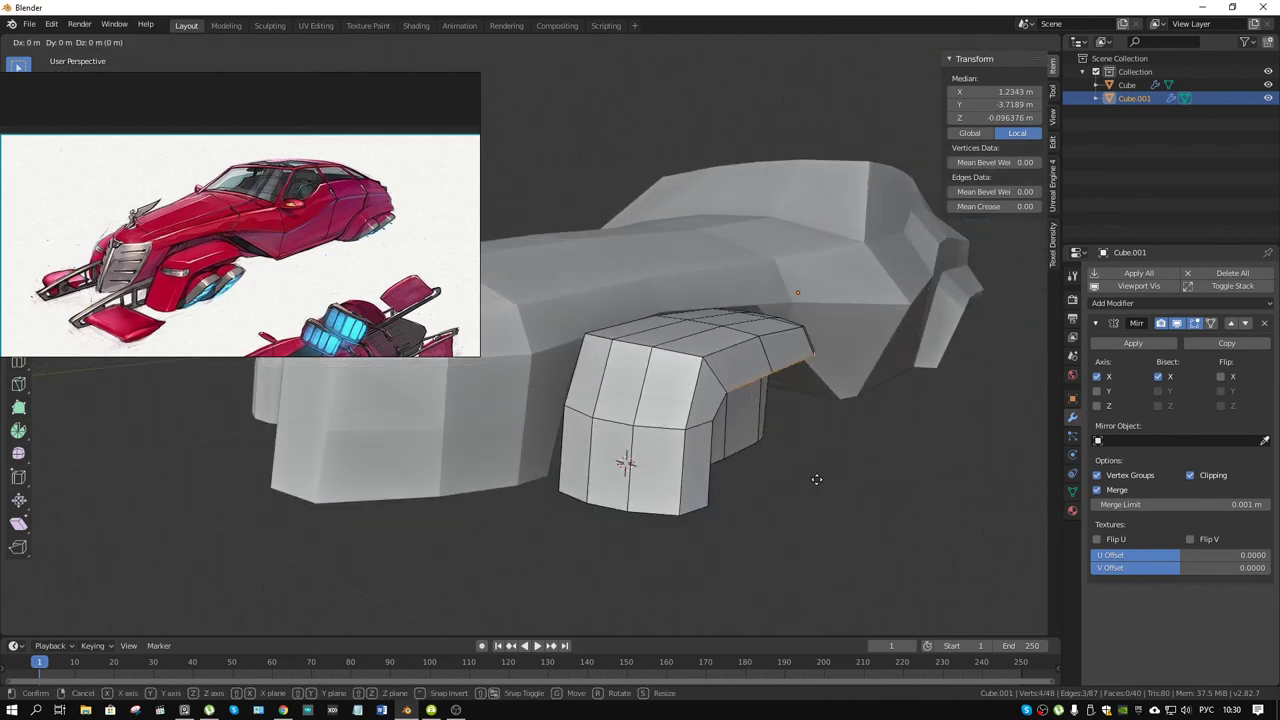
{"action": "key", "text": "z"}
{"action": "left_click", "coordinate": [816, 470]}
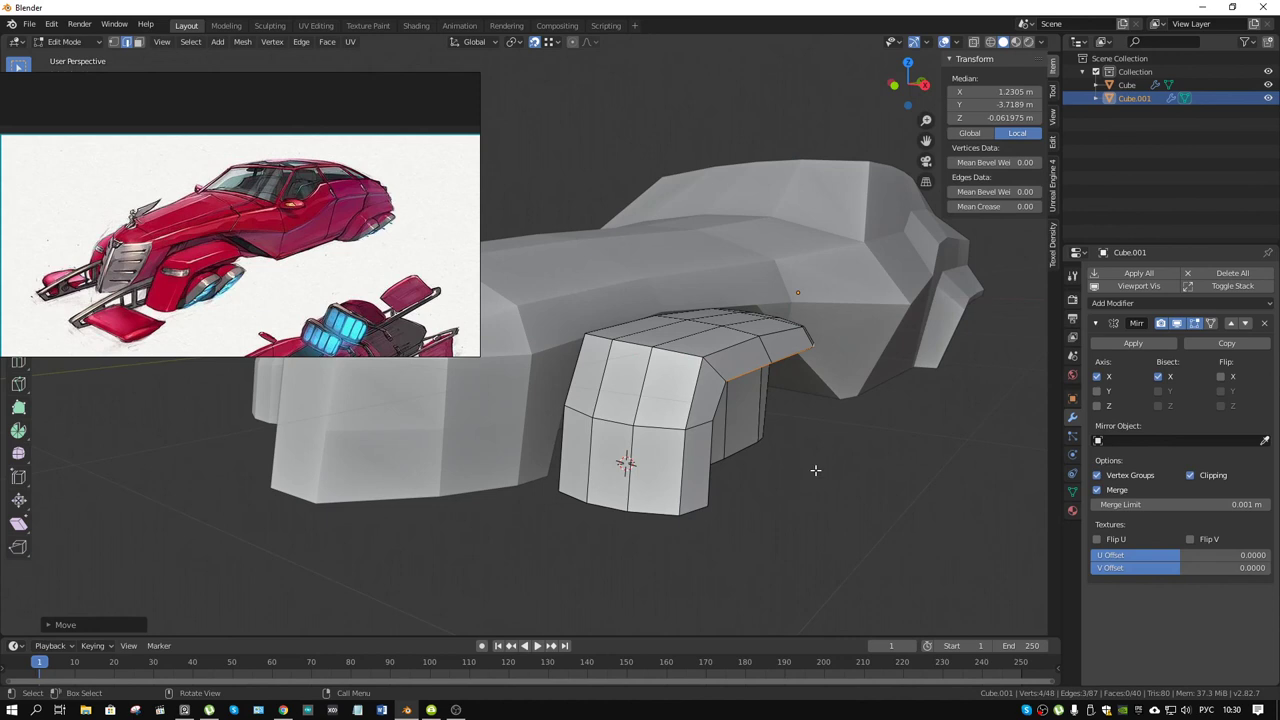
{"action": "middle_click_drag", "start_coordinate": [816, 470], "coordinate": [809, 432]}
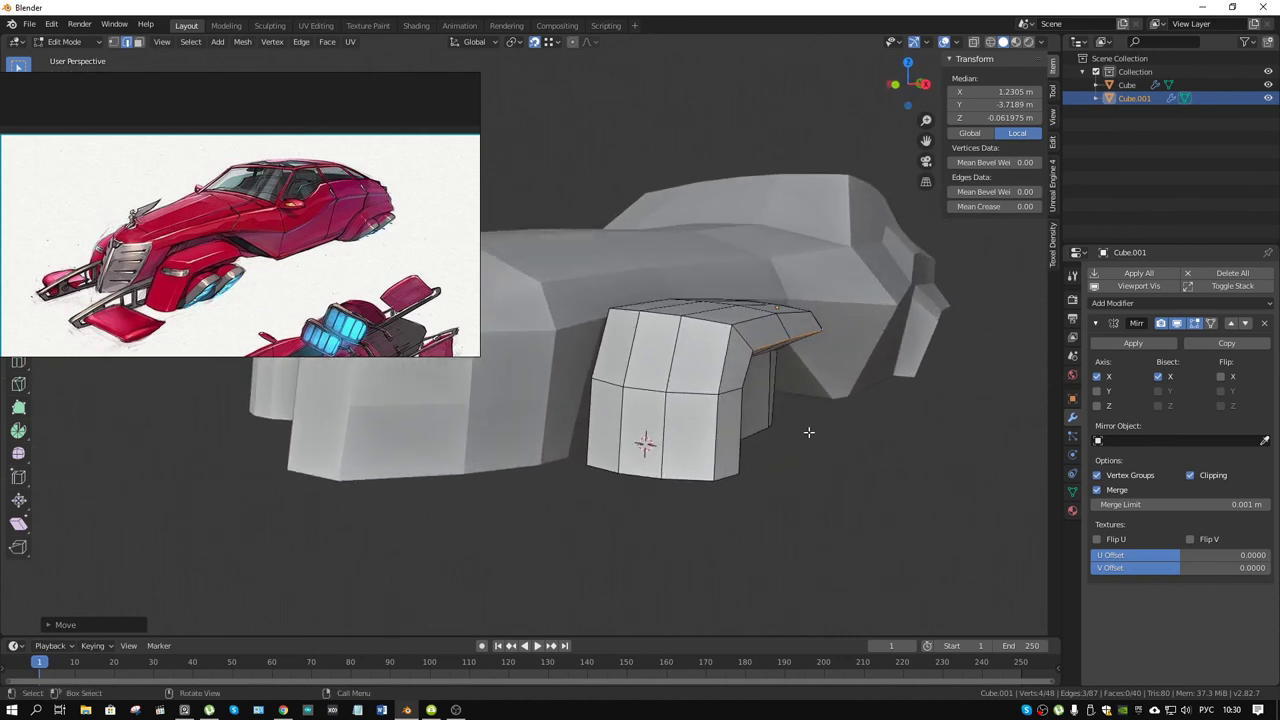
- Pull a vertical pod edge inward along the X axis
{"action": "left_click", "coordinate": [736, 413]}
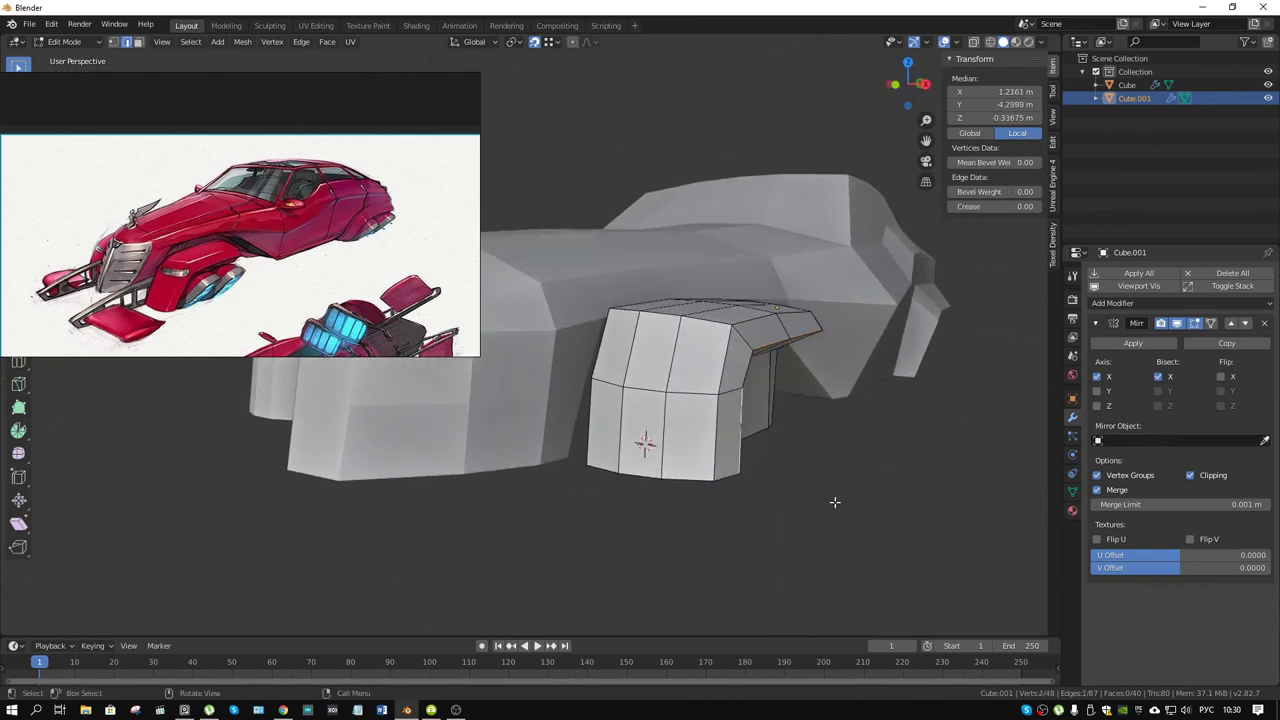
{"action": "key", "text": "g"}
{"action": "key", "text": "x"}
{"action": "left_click", "coordinate": [835, 502]}
{"action": "mouse_move", "coordinate": [835, 502]}
{"action": "middle_mouse_down"}
{"action": "mouse_move", "coordinate": [726, 418]}
{"action": "mouse_move", "coordinate": [746, 401]}
{"action": "mouse_move", "coordinate": [671, 420]}
{"action": "mouse_move", "coordinate": [697, 403]}
{"action": "mouse_move", "coordinate": [734, 437]}
{"action": "mouse_move", "coordinate": [758, 415]}
{"action": "mouse_move", "coordinate": [760, 462]}
{"action": "mouse_move", "coordinate": [829, 456]}
{"action": "mouse_move", "coordinate": [770, 461]}
{"action": "mouse_move", "coordinate": [684, 551]}
{"action": "mouse_move", "coordinate": [714, 438]}
{"action": "mouse_move", "coordinate": [690, 436]}
{"action": "mouse_move", "coordinate": [786, 468]}
{"action": "mouse_move", "coordinate": [773, 440]}
{"action": "middle_mouse_up"}
{"action": "scroll", "coordinate": [726, 418], "scroll_direction": "down", "scroll_amount": 4}
- Return to Object Mode and deselect the pod
{"action": "key", "text": "ctrl+Tab"}
{"action": "left_click", "coordinate": [630, 424]}
{"action": "left_click", "coordinate": [692, 514]}
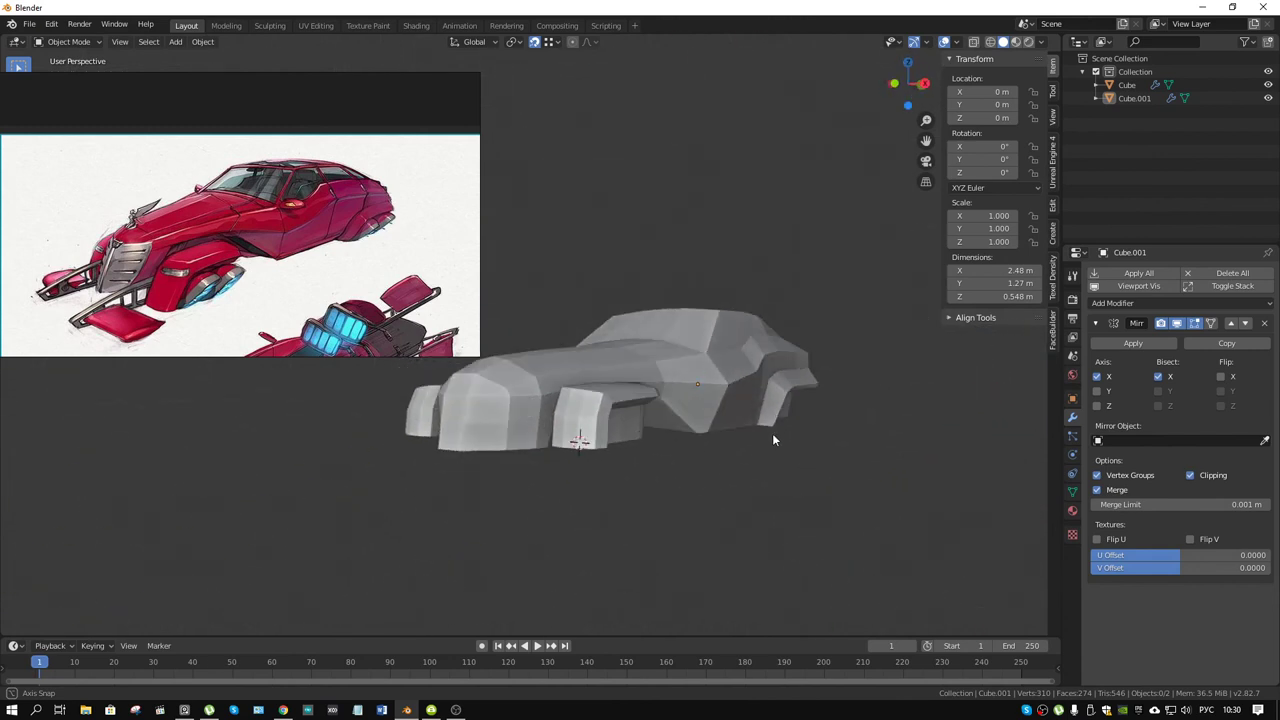
- In Edit Mode on the front pod, slide one pod edge along the X axis
{"action": "scroll", "coordinate": [700, 440], "scroll_direction": "up", "scroll_amount": 3}
{"action": "scroll", "coordinate": [700, 500], "scroll_direction": "up", "scroll_amount": 3}
{"action": "left_click", "coordinate": [744, 567]}
{"action": "key", "text": "ctrl+Tab"}
{"action": "left_click", "coordinate": [792, 552]}
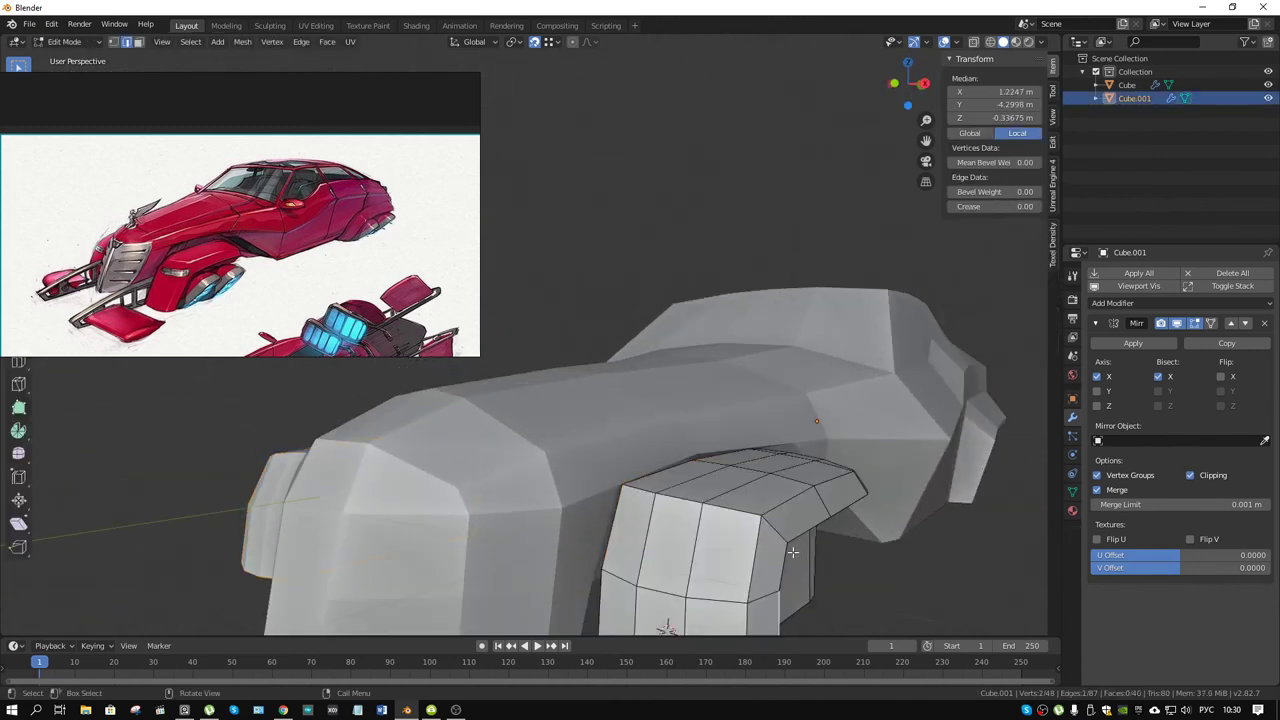
{"action": "mouse_move", "coordinate": [792, 552]}
{"action": "middle_mouse_down"}
{"action": "mouse_move", "coordinate": [650, 480]}
{"action": "mouse_move", "coordinate": [595, 400]}
{"action": "middle_mouse_up"}
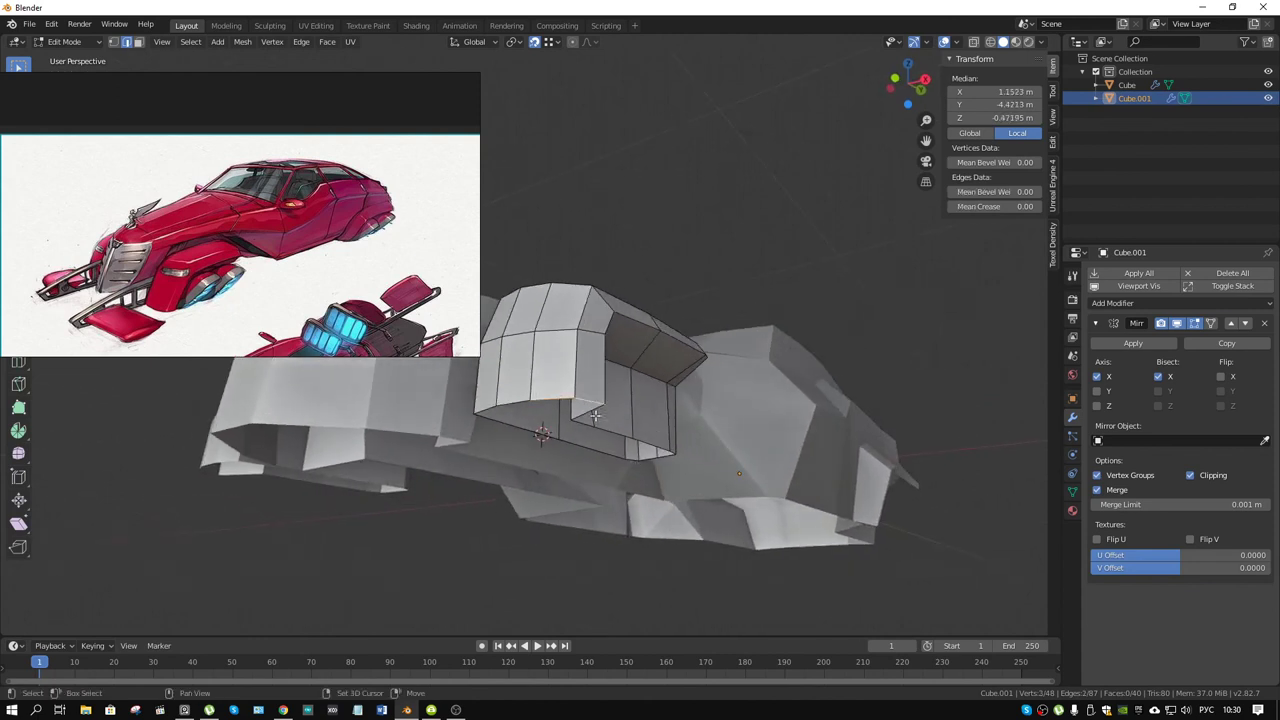
{"action": "key", "text": "1"}
{"action": "mouse_move", "coordinate": [592, 416]}
{"action": "middle_mouse_down"}
{"action": "mouse_move", "coordinate": [637, 403]}
{"action": "mouse_move", "coordinate": [652, 460]}
{"action": "mouse_move", "coordinate": [771, 600]}
{"action": "middle_mouse_up"}
{"action": "left_click", "coordinate": [614, 403]}
{"action": "key", "text": "g"}
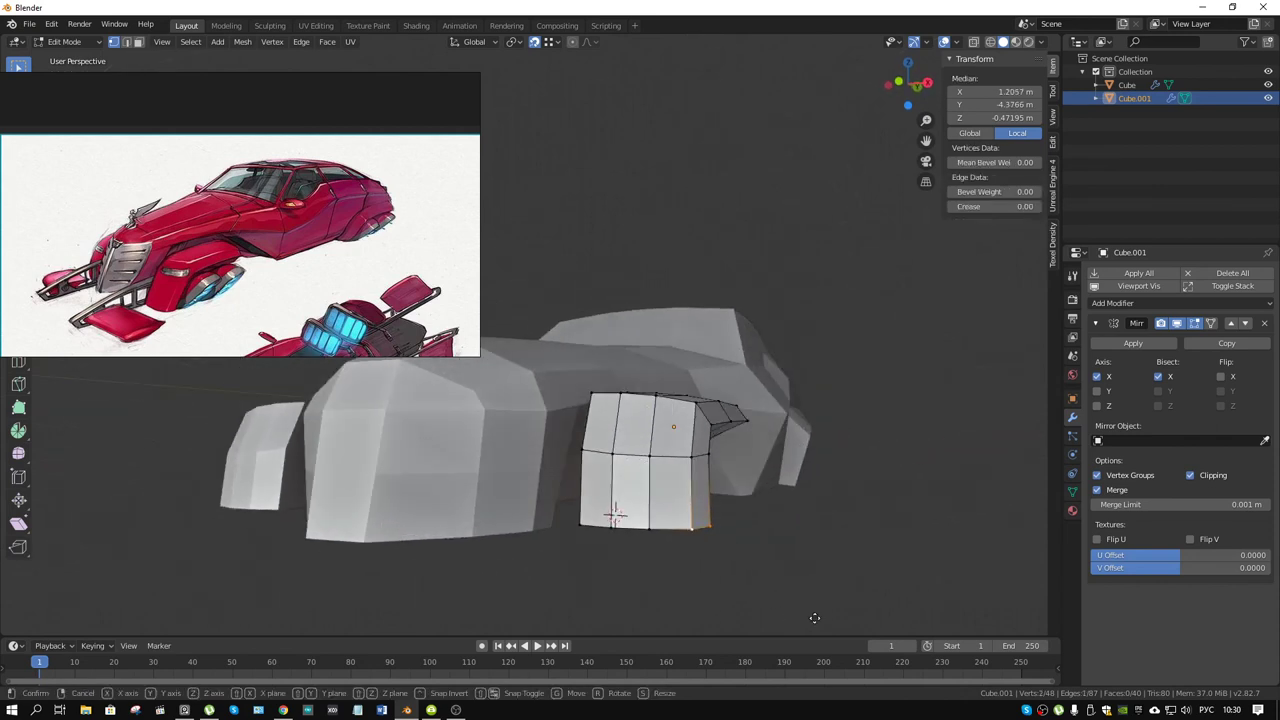
{"action": "key", "text": "x"}
{"action": "left_click", "coordinate": [795, 617]}
- Move a pod vertex along X, then pull it further inward
{"action": "left_click", "coordinate": [648, 528]}
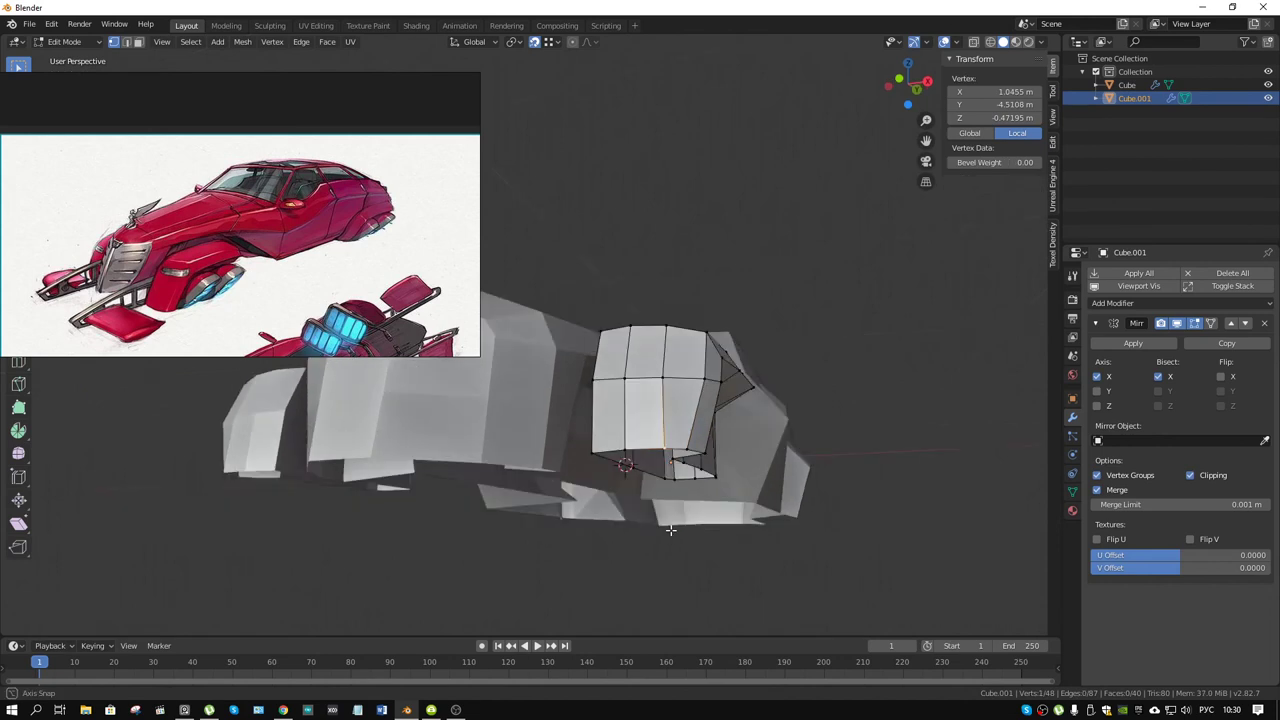
{"action": "middle_click_drag", "start_coordinate": [648, 528], "coordinate": [843, 586]}
{"action": "key", "text": "g"}
{"action": "key", "text": "x"}
{"action": "left_click", "coordinate": [725, 492]}
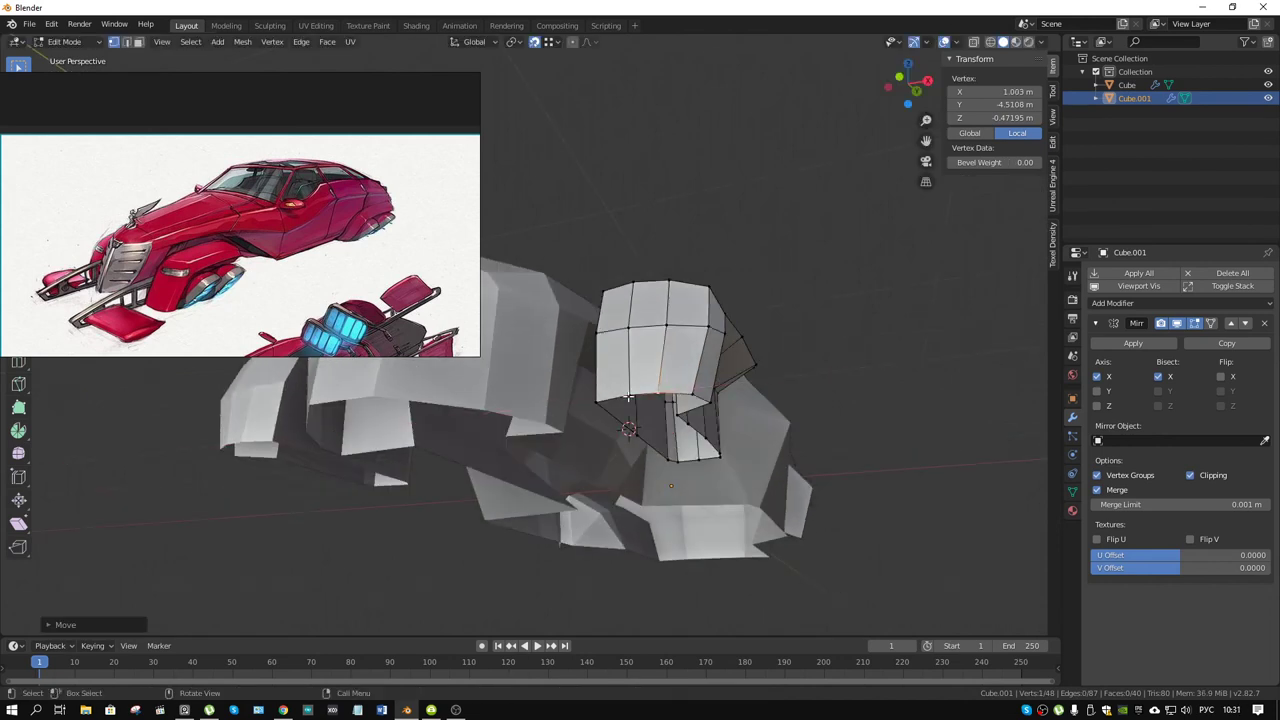
{"action": "key", "text": "g"}
{"action": "key", "text": "x"}
{"action": "left_click", "coordinate": [857, 523]}
- Add the adjacent vertex, scale that edge inward, and return to Object Mode
{"action": "middle_click_drag", "start_coordinate": [785, 418], "coordinate": [729, 455]}
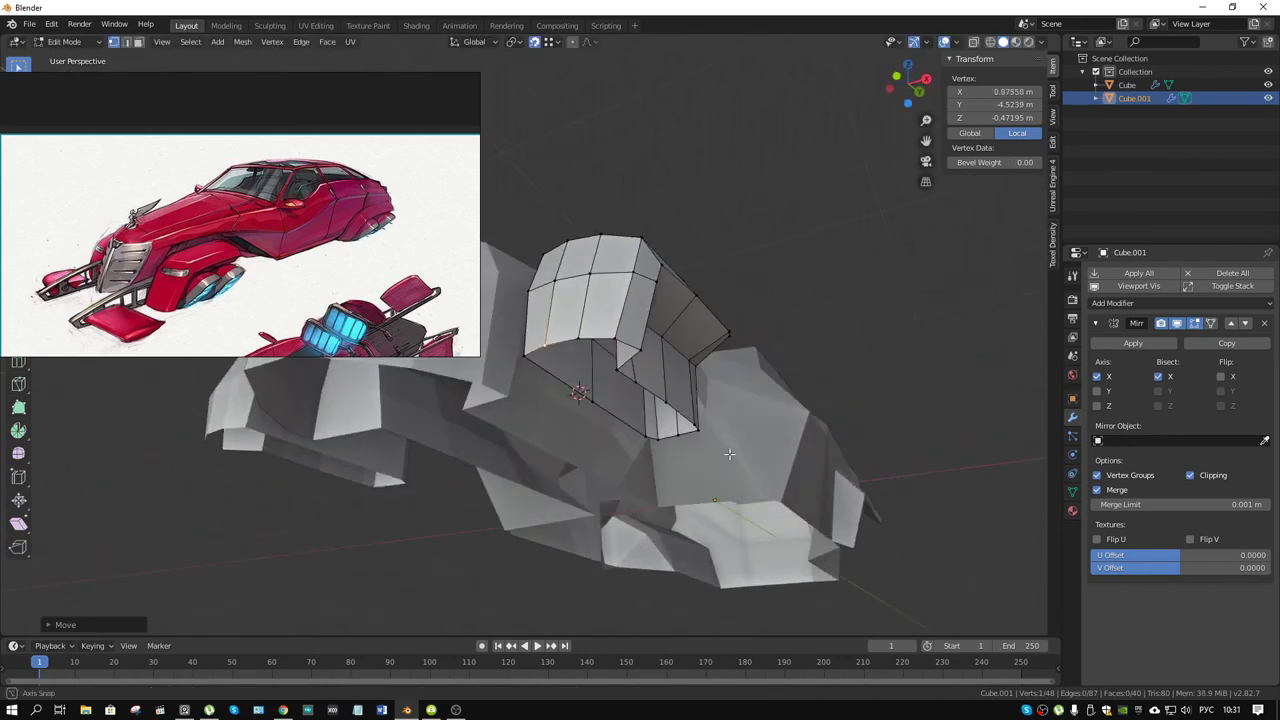
{"action": "left_click", "coordinate": [632, 380], "text": "shift"}
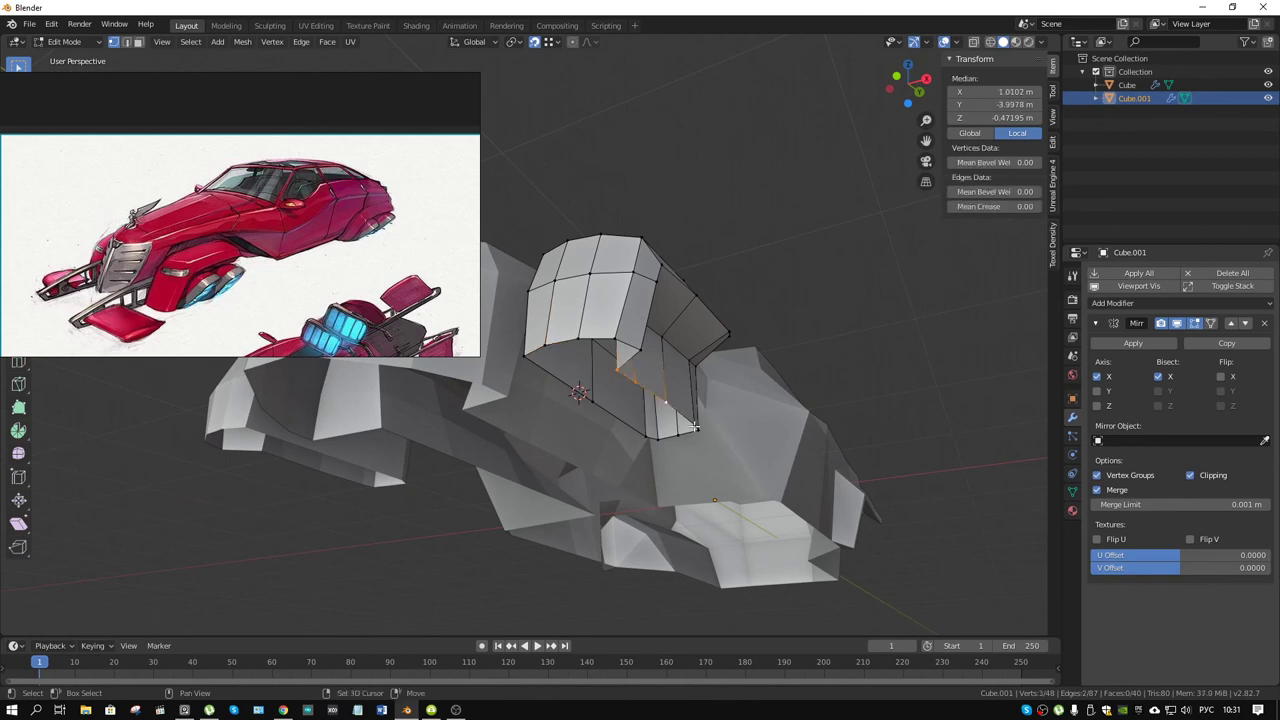
{"action": "middle_click_drag", "start_coordinate": [712, 451], "coordinate": [823, 497]}
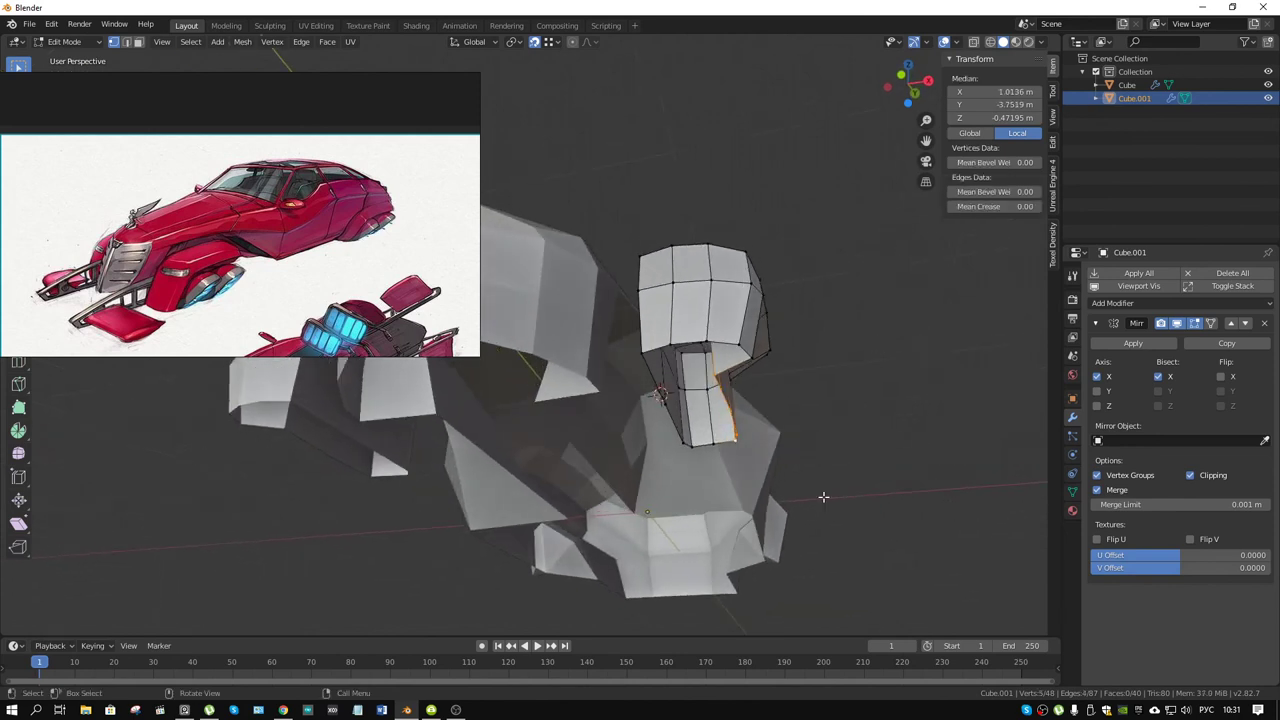
{"action": "key", "text": "s"}
{"action": "left_click", "coordinate": [890, 505]}
{"action": "key", "text": "s"}
{"action": "left_click", "coordinate": [885, 506]}
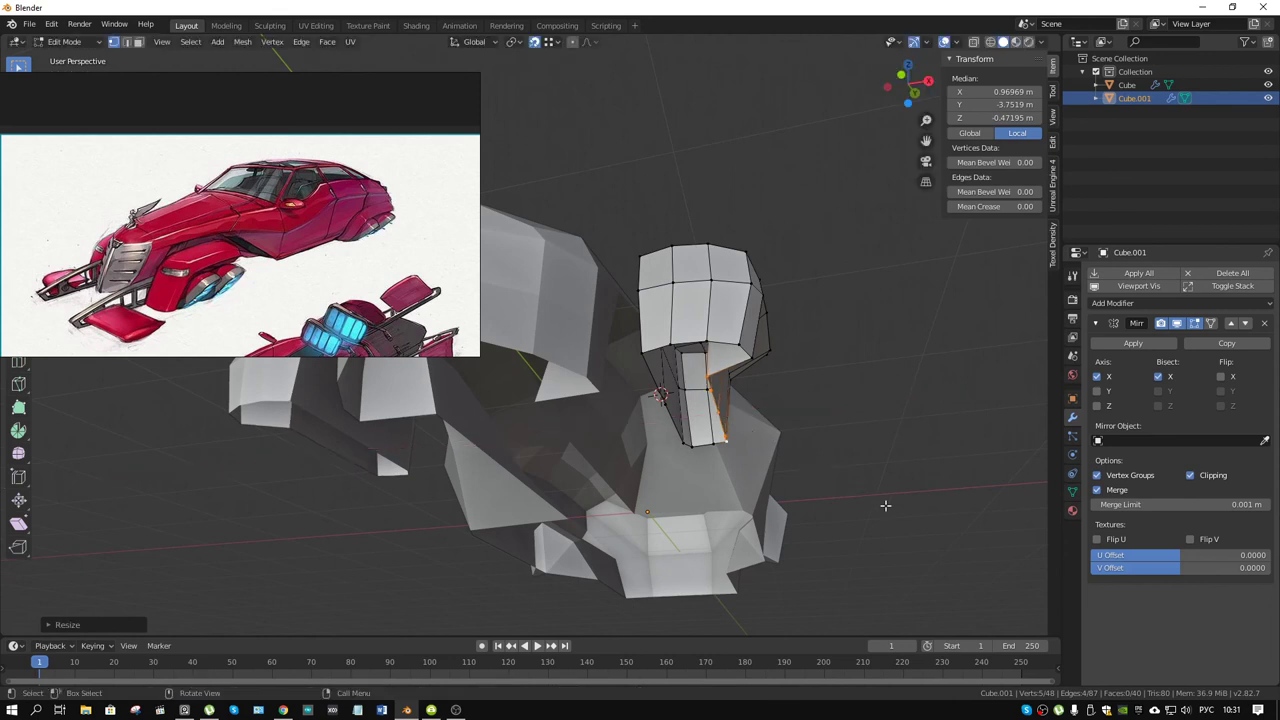
{"action": "mouse_move", "coordinate": [885, 506]}
{"action": "middle_mouse_down"}
{"action": "mouse_move", "coordinate": [660, 485]}
{"action": "mouse_move", "coordinate": [682, 508]}
{"action": "mouse_move", "coordinate": [640, 517]}
{"action": "mouse_move", "coordinate": [672, 507]}
{"action": "mouse_move", "coordinate": [658, 506]}
{"action": "middle_mouse_up"}
{"action": "key", "text": "ctrl+Tab"}
{"action": "left_click", "coordinate": [670, 510]}
- Back in Edit Mode, shift another pod edge along the X axis
{"action": "scroll", "coordinate": [650, 492], "scroll_direction": "up", "scroll_amount": 3}
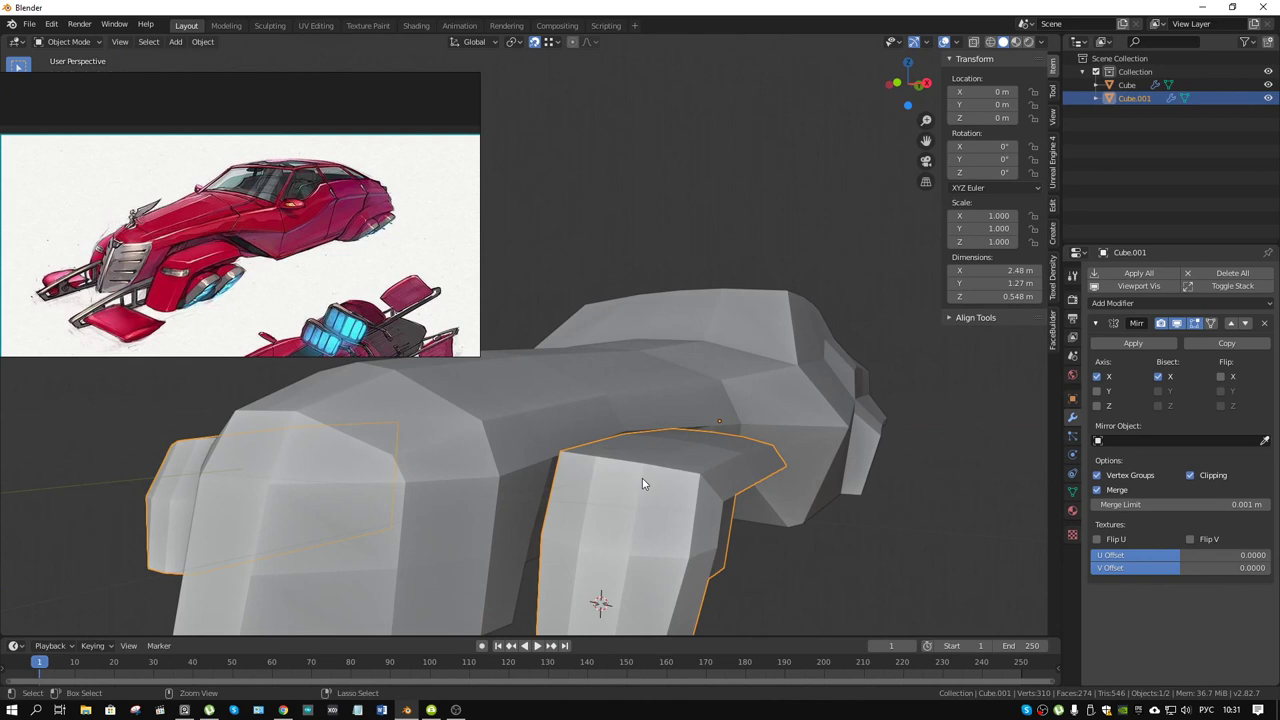
{"action": "key", "text": "ctrl+Tab"}
{"action": "left_click", "coordinate": [701, 493]}
{"action": "scroll", "coordinate": [701, 493], "scroll_direction": "down", "scroll_amount": 2}
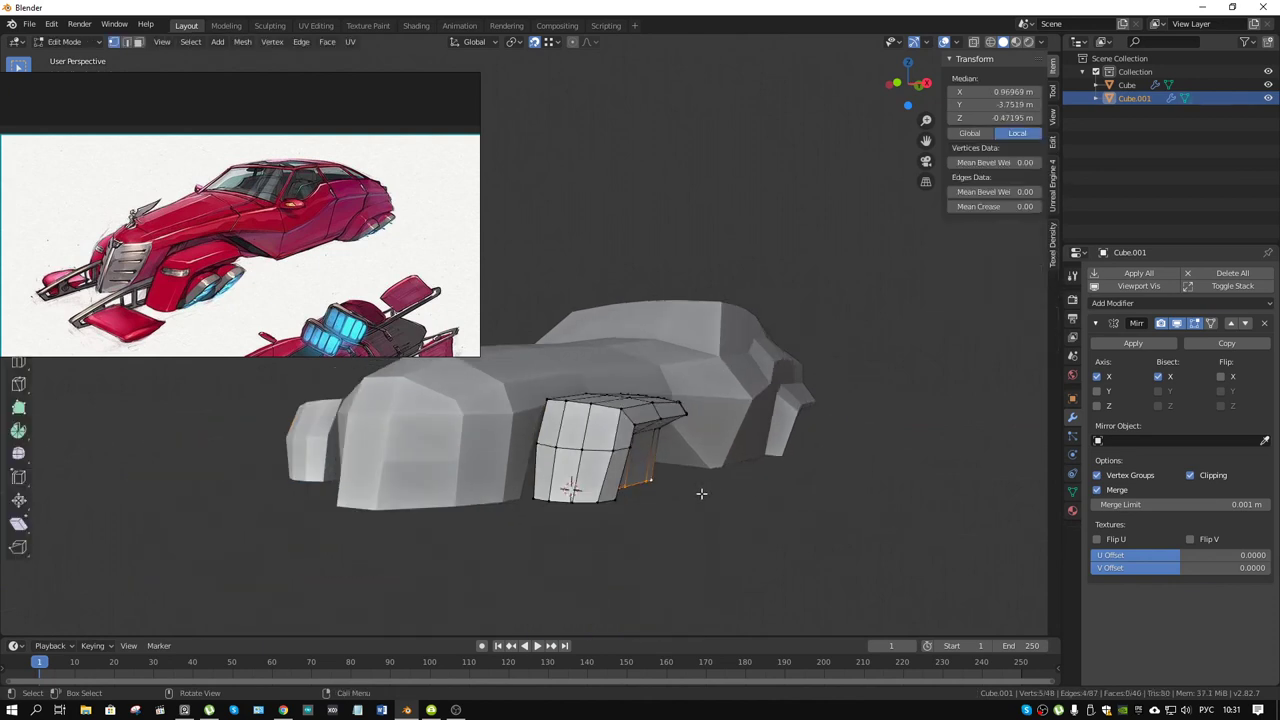
{"action": "left_click", "coordinate": [616, 451]}
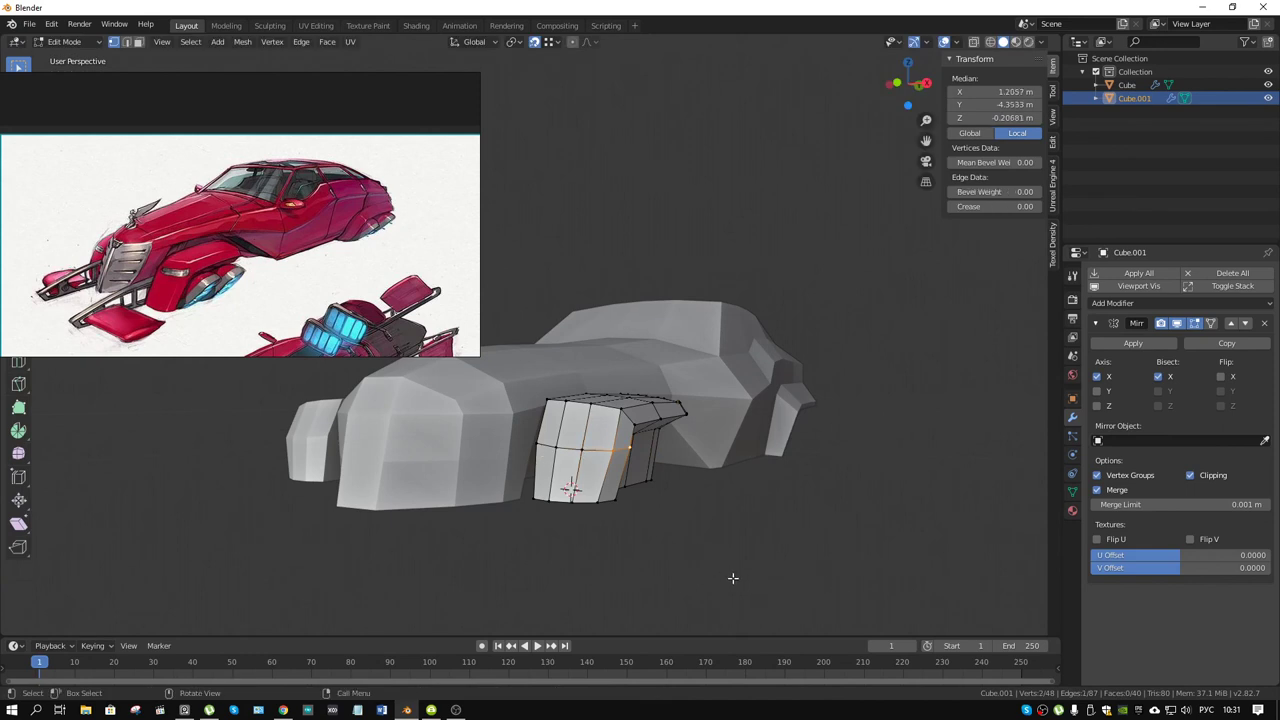
{"action": "key", "text": "g"}
{"action": "key", "text": "x"}
{"action": "left_click", "coordinate": [781, 600]}
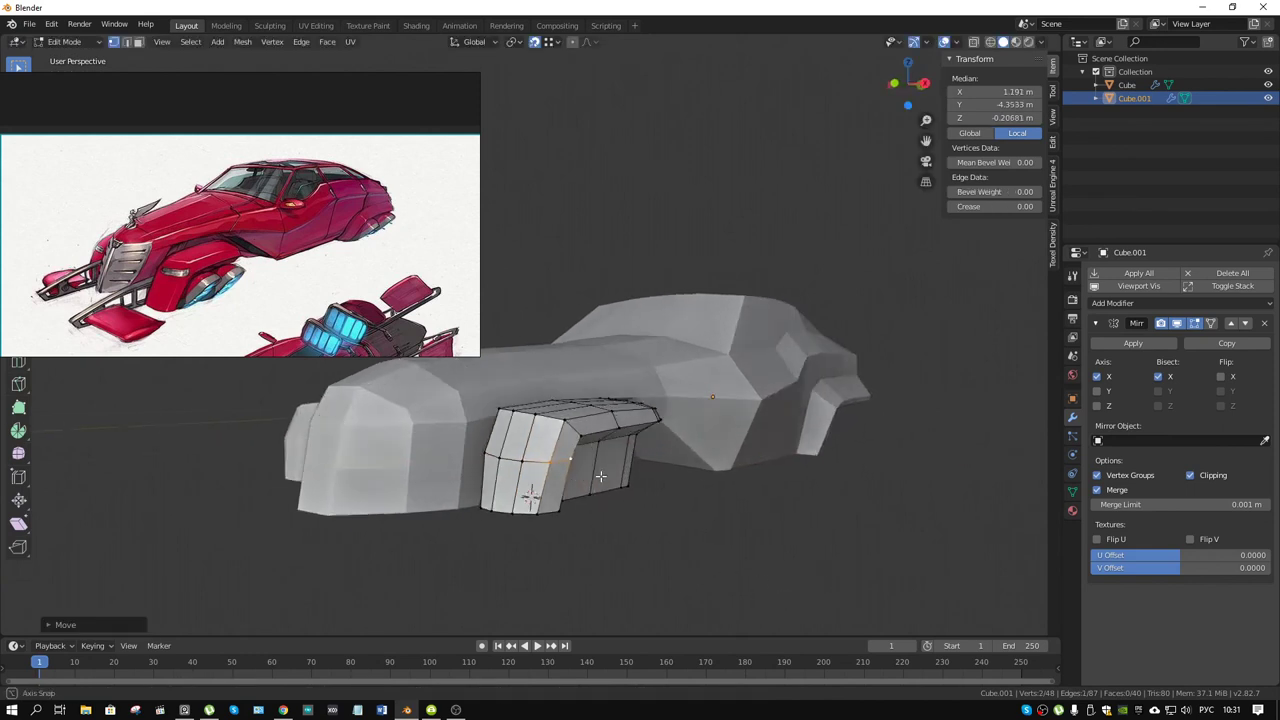
- In face select mode, select three pod faces, then return to Object Mode and deselect
{"action": "scroll", "coordinate": [700, 500], "scroll_direction": "up", "scroll_amount": 3}
{"action": "mouse_move", "coordinate": [700, 500]}
{"action": "middle_mouse_down"}
{"action": "mouse_move", "coordinate": [503, 463]}
{"action": "mouse_move", "coordinate": [480, 400]}
{"action": "mouse_move", "coordinate": [445, 443]}
{"action": "mouse_move", "coordinate": [683, 479]}
{"action": "mouse_move", "coordinate": [675, 517]}
{"action": "middle_mouse_up"}
{"action": "key", "text": "3"}
{"action": "left_click", "coordinate": [410, 400]}
{"action": "left_click", "coordinate": [477, 396], "text": "shift"}
{"action": "left_click", "coordinate": [509, 403], "text": "shift"}
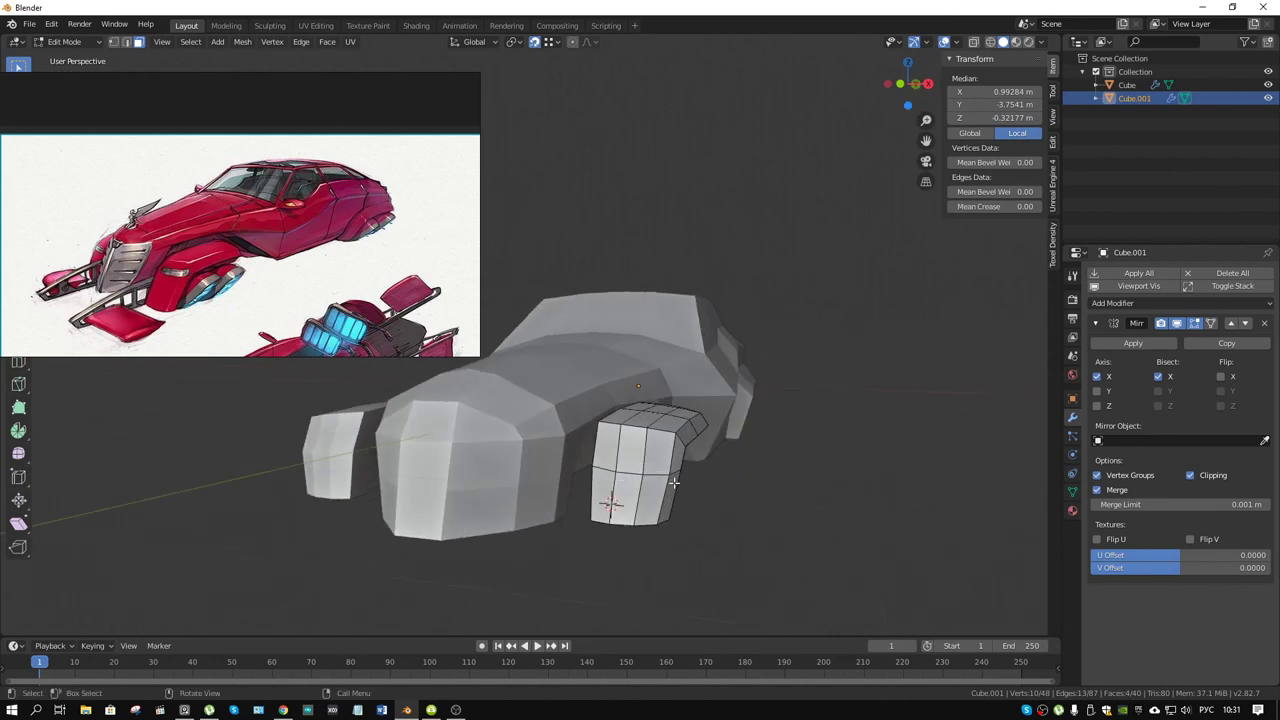
{"action": "key", "text": "ctrl+Tab"}
{"action": "left_click", "coordinate": [586, 471]}
{"action": "middle_click_drag", "start_coordinate": [586, 471], "coordinate": [660, 508]}
{"action": "left_click", "coordinate": [681, 443]}
{"action": "mouse_move", "coordinate": [681, 443]}
{"action": "middle_mouse_down"}
{"action": "mouse_move", "coordinate": [646, 484]}
{"action": "mouse_move", "coordinate": [654, 472]}
{"action": "mouse_move", "coordinate": [601, 445]}
{"action": "mouse_move", "coordinate": [609, 495]}
{"action": "mouse_move", "coordinate": [640, 470]}
{"action": "mouse_move", "coordinate": [621, 464]}
{"action": "mouse_move", "coordinate": [601, 542]}
{"action": "mouse_move", "coordinate": [656, 578]}
{"action": "mouse_move", "coordinate": [676, 448]}
{"action": "mouse_move", "coordinate": [609, 448]}
{"action": "mouse_move", "coordinate": [678, 461]}
{"action": "middle_mouse_up"}
- Scale the whole Cube.001 pod mesh narrower along X and move it inward, reaching 2.24 m width
{"action": "left_click", "coordinate": [609, 448]}
{"action": "key", "text": "ctrl+Tab"}
{"action": "left_click", "coordinate": [640, 455]}
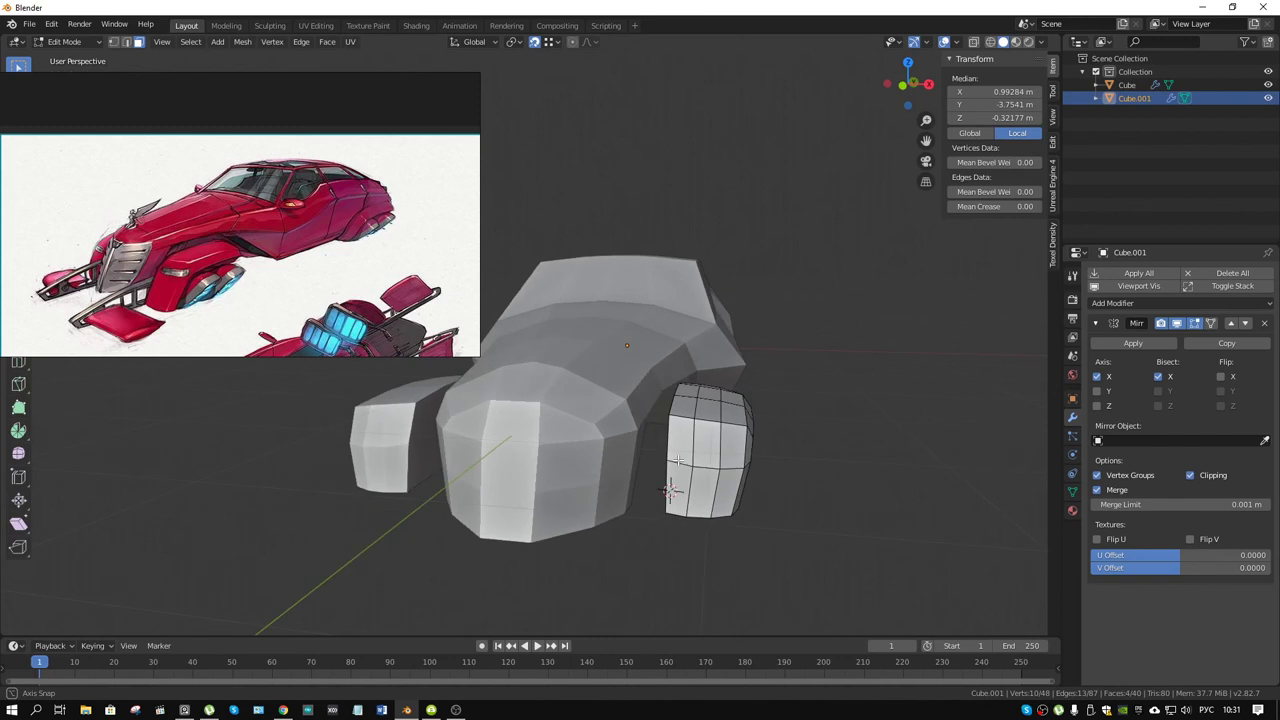
{"action": "key", "text": "a"}
{"action": "key", "text": "s"}
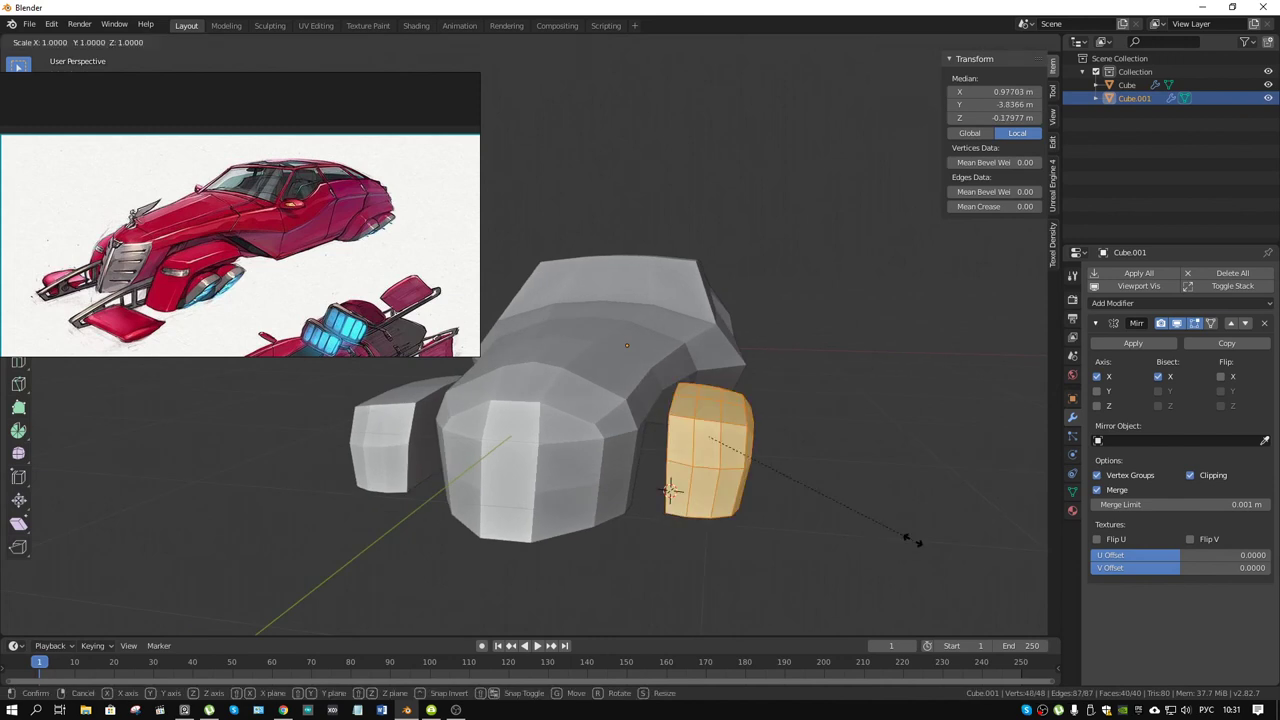
{"action": "key", "text": "x"}
{"action": "left_click", "coordinate": [857, 528]}
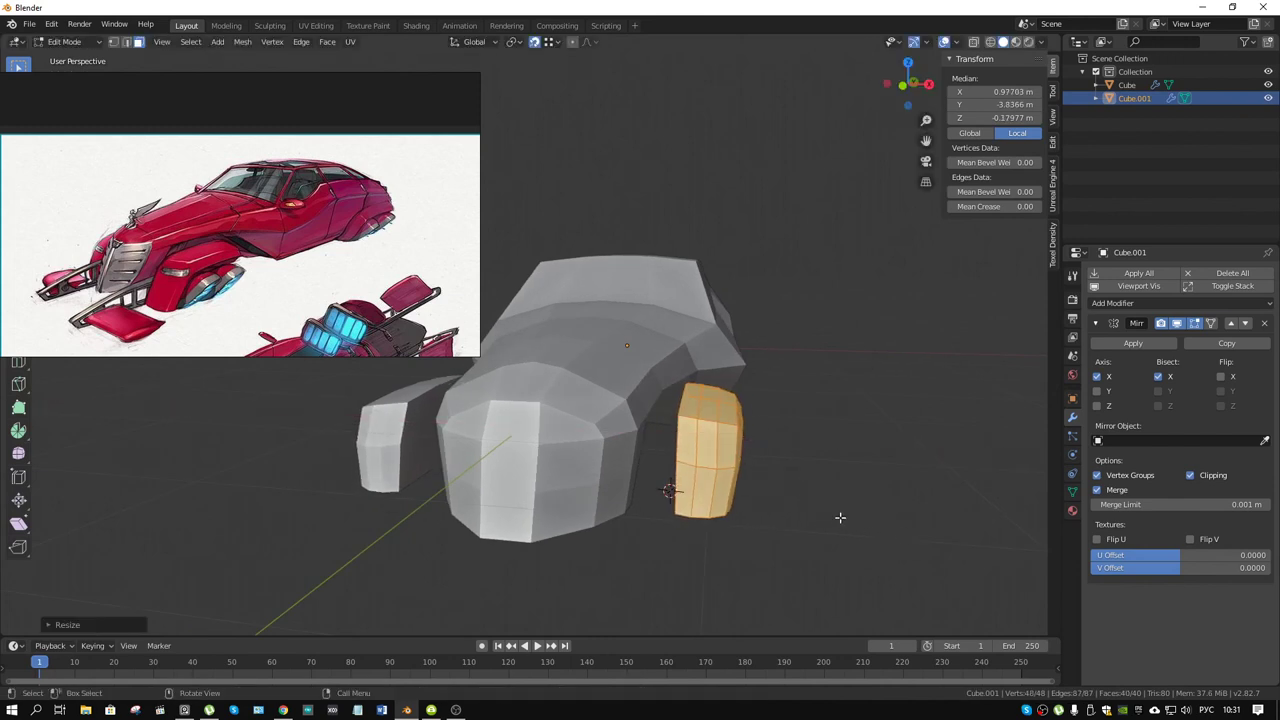
{"action": "key", "text": "g"}
{"action": "key", "text": "x"}
{"action": "left_click", "coordinate": [831, 517]}
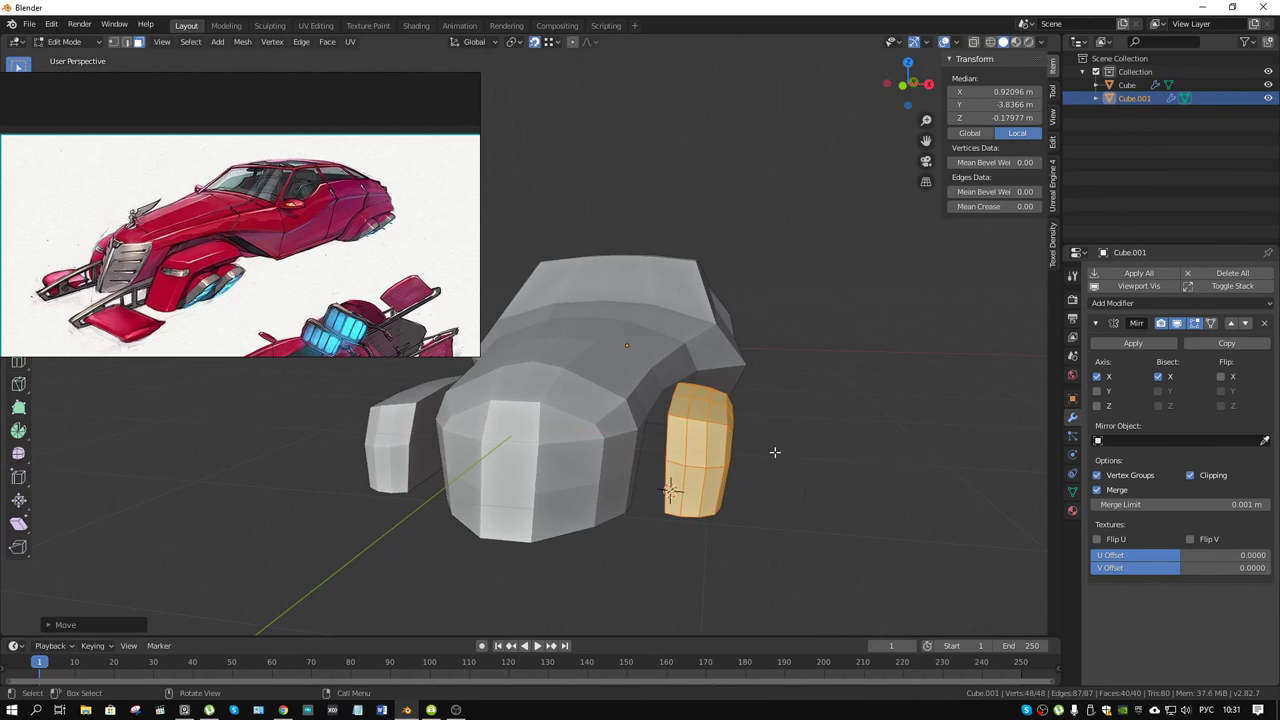
{"action": "middle_click_drag", "start_coordinate": [774, 452], "coordinate": [691, 457]}
{"action": "key", "text": "Tab"}
{"action": "middle_click_drag", "start_coordinate": [640, 424], "coordinate": [674, 441]}
{"action": "left_click", "coordinate": [674, 441]}
- Shift the pod outward along the X axis in Edit Mode, then return to Object Mode
{"action": "middle_click_drag", "start_coordinate": [660, 394], "coordinate": [671, 418]}
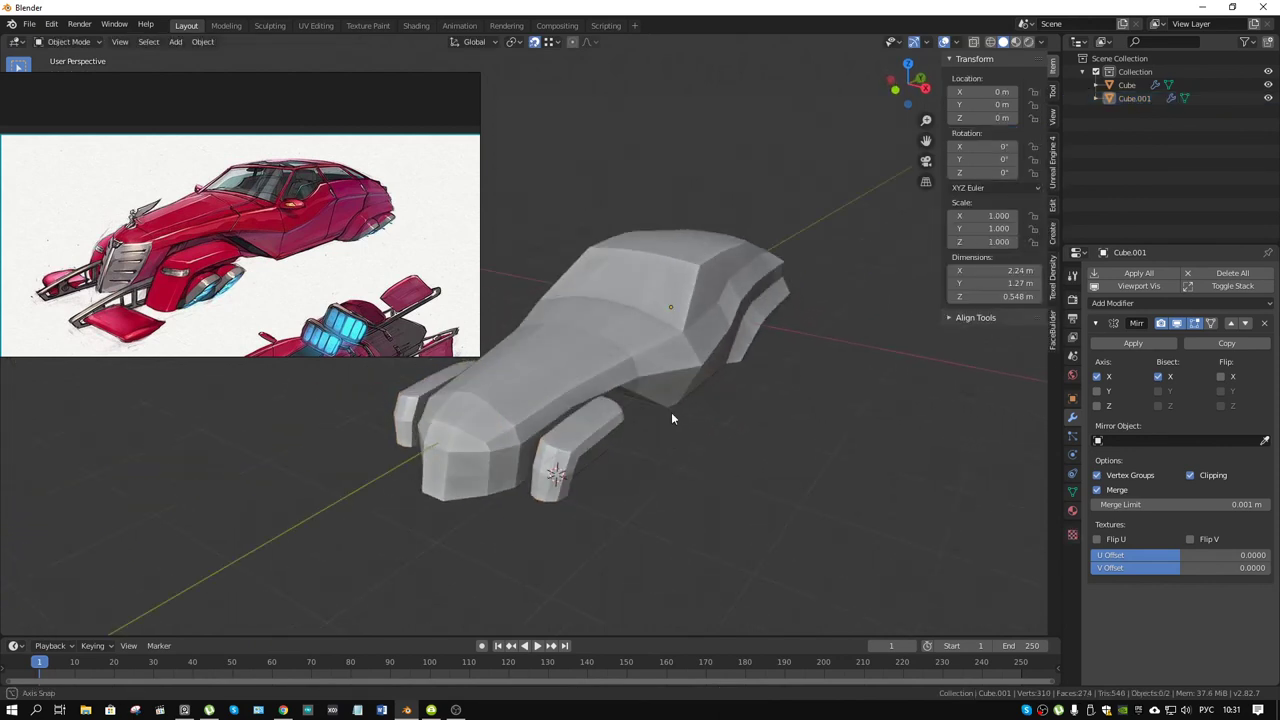
{"action": "key", "text": "Tab"}
{"action": "key", "text": "l"}
{"action": "right_click", "coordinate": [578, 485]}
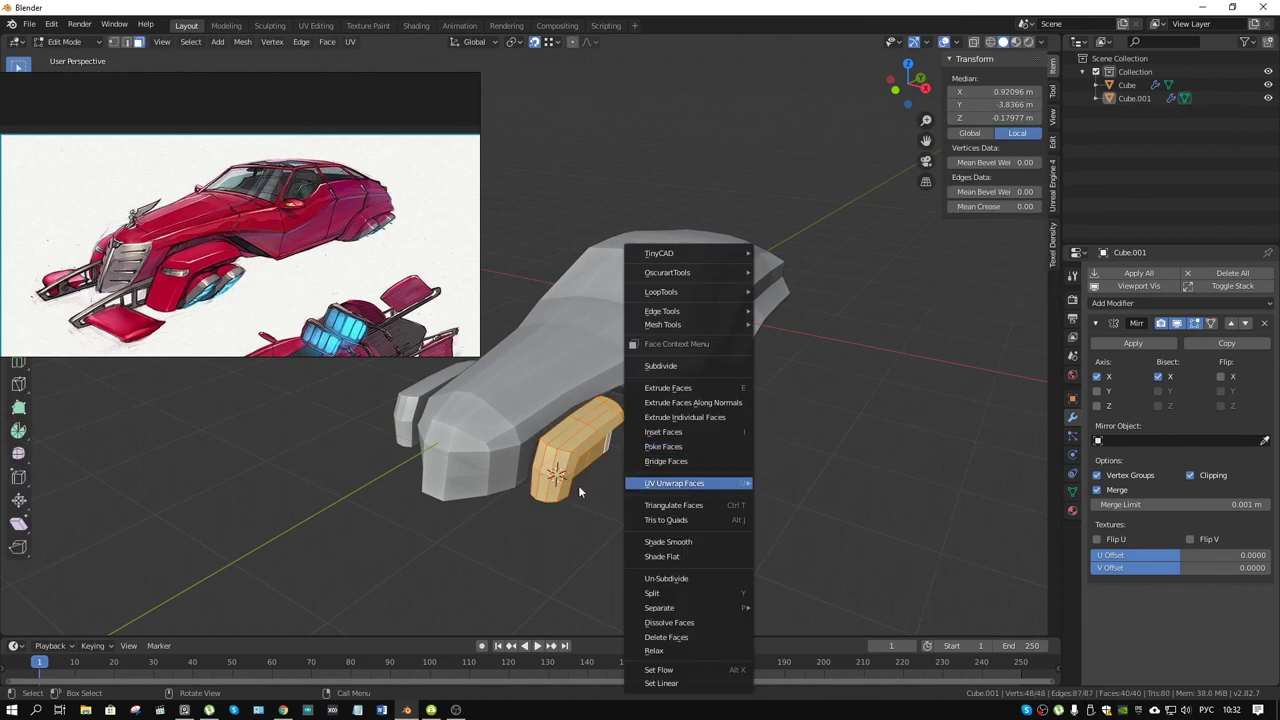
{"action": "key", "text": "Escape"}
{"action": "key", "text": "g"}
{"action": "key", "text": "x"}
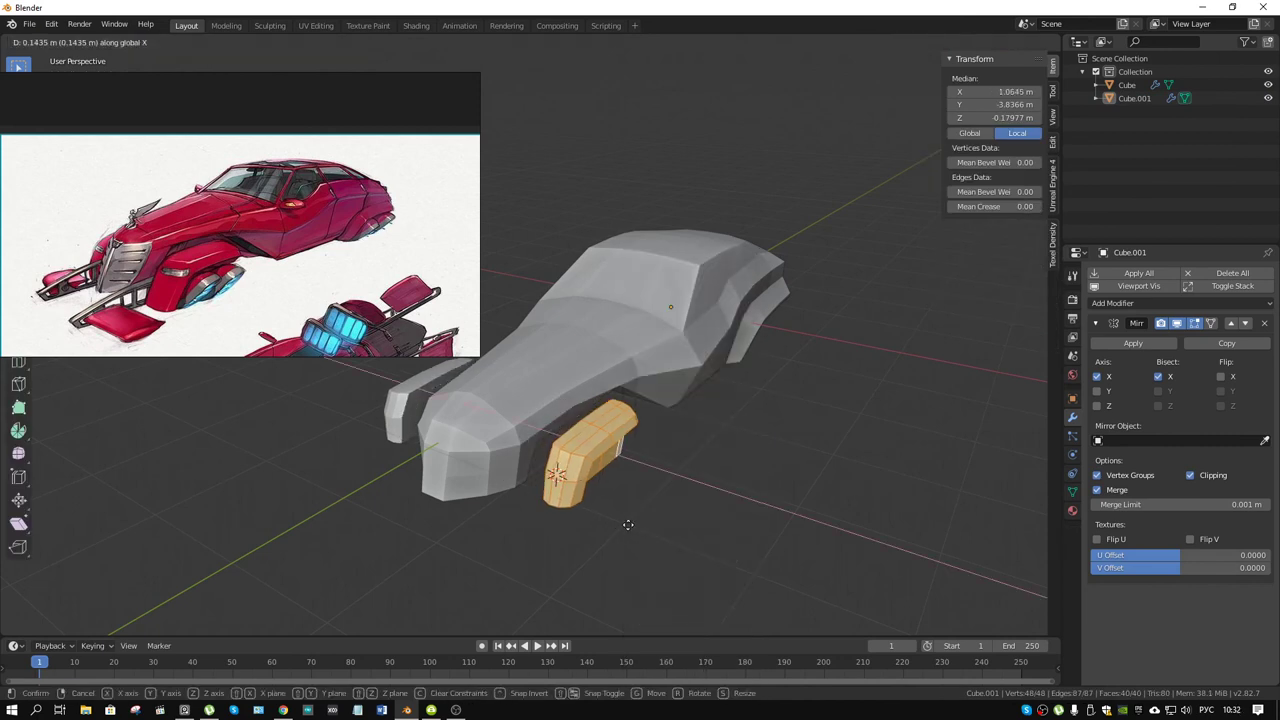
{"action": "left_click", "coordinate": [627, 524]}
{"action": "key", "text": "Tab"}
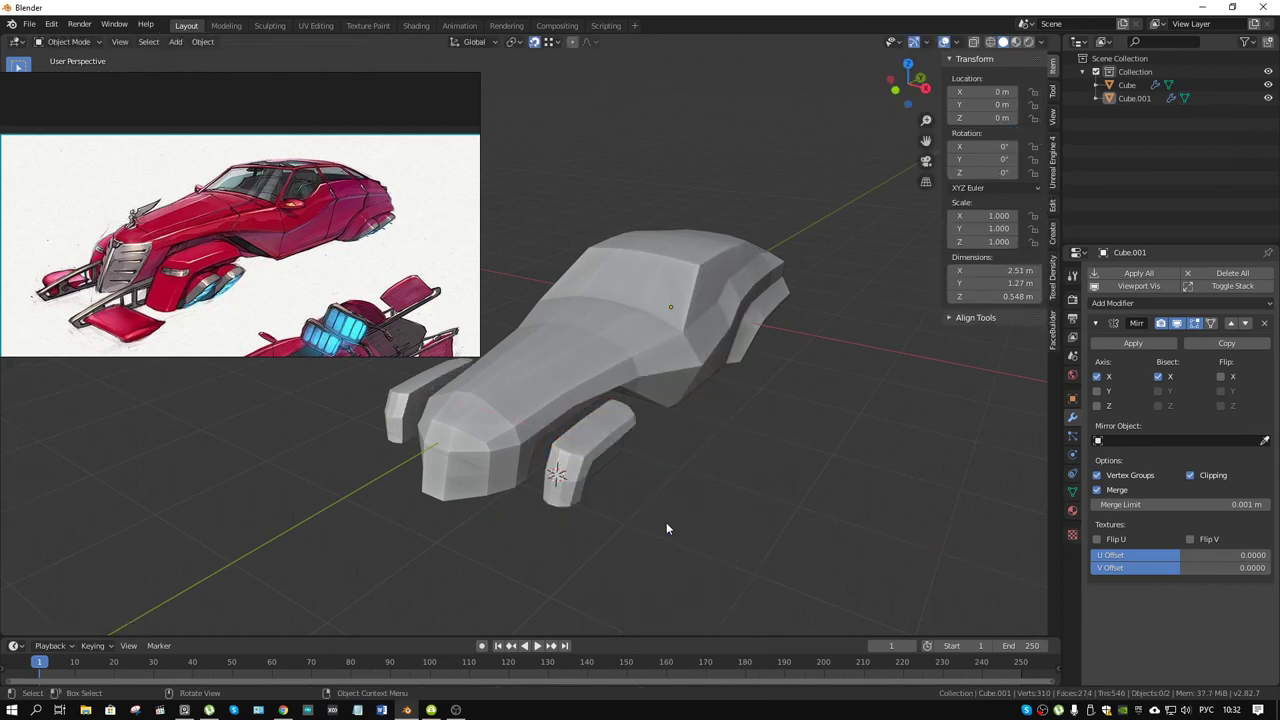
{"action": "mouse_move", "coordinate": [706, 482]}
{"action": "middle_mouse_down"}
{"action": "mouse_move", "coordinate": [703, 457]}
{"action": "mouse_move", "coordinate": [708, 489]}
{"action": "mouse_move", "coordinate": [691, 492]}
{"action": "mouse_move", "coordinate": [736, 492]}
{"action": "middle_mouse_up"}
{"action": "scroll", "coordinate": [645, 480], "scroll_direction": "up", "scroll_amount": 1}
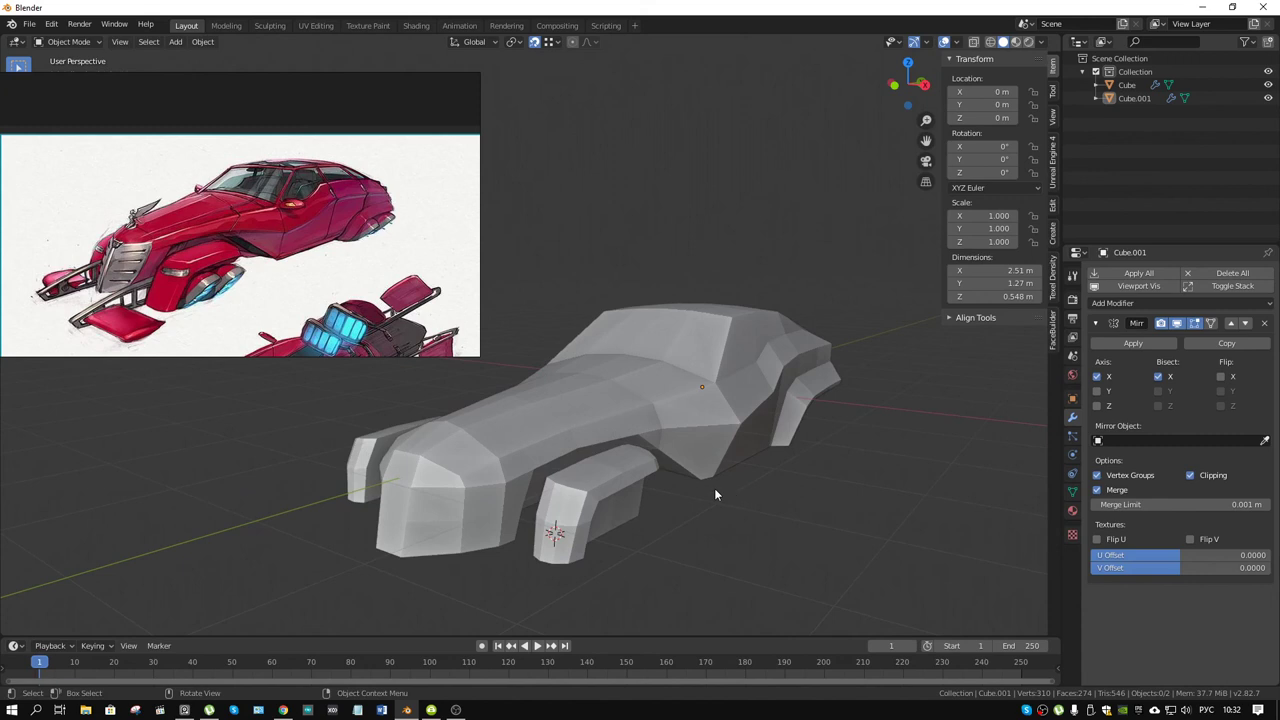
- Reposition the Cube.001 hover pod and scale it up slightly around the 3D cursor pivot
{"action": "left_click", "coordinate": [621, 486]}
{"action": "key", "text": "Tab"}
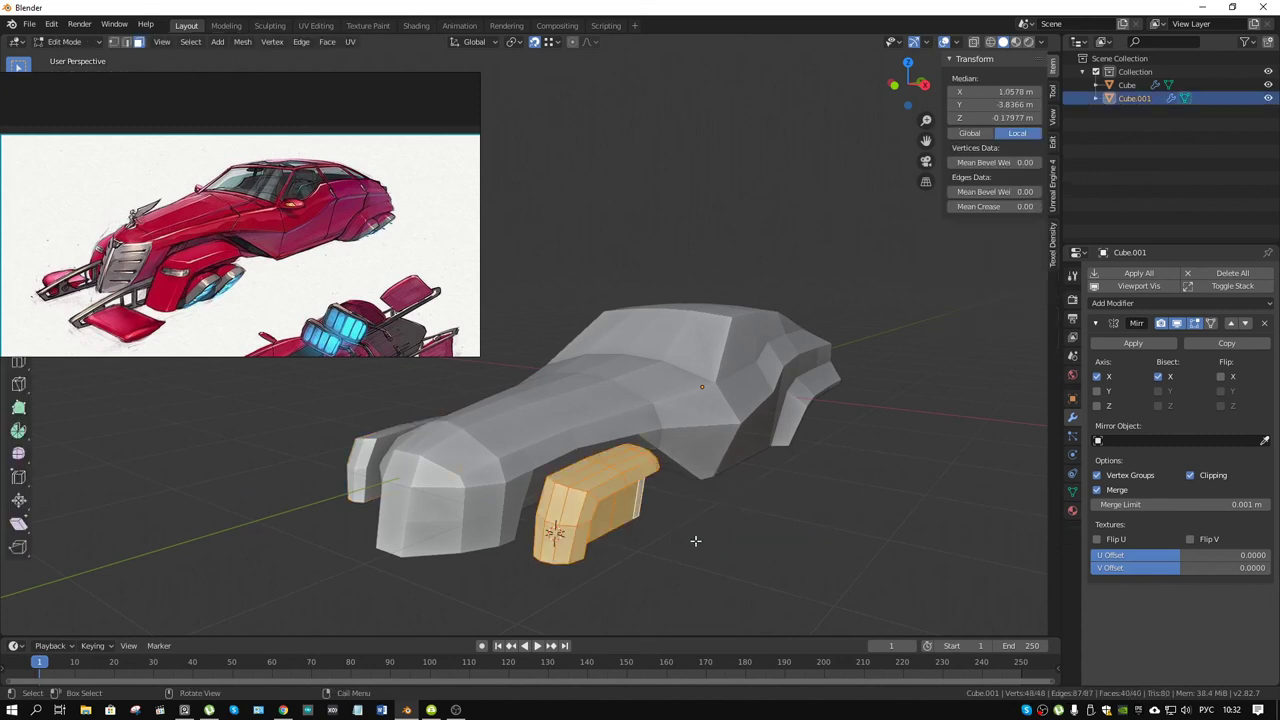
{"action": "key", "text": "g"}
{"action": "left_click", "coordinate": [609, 530]}
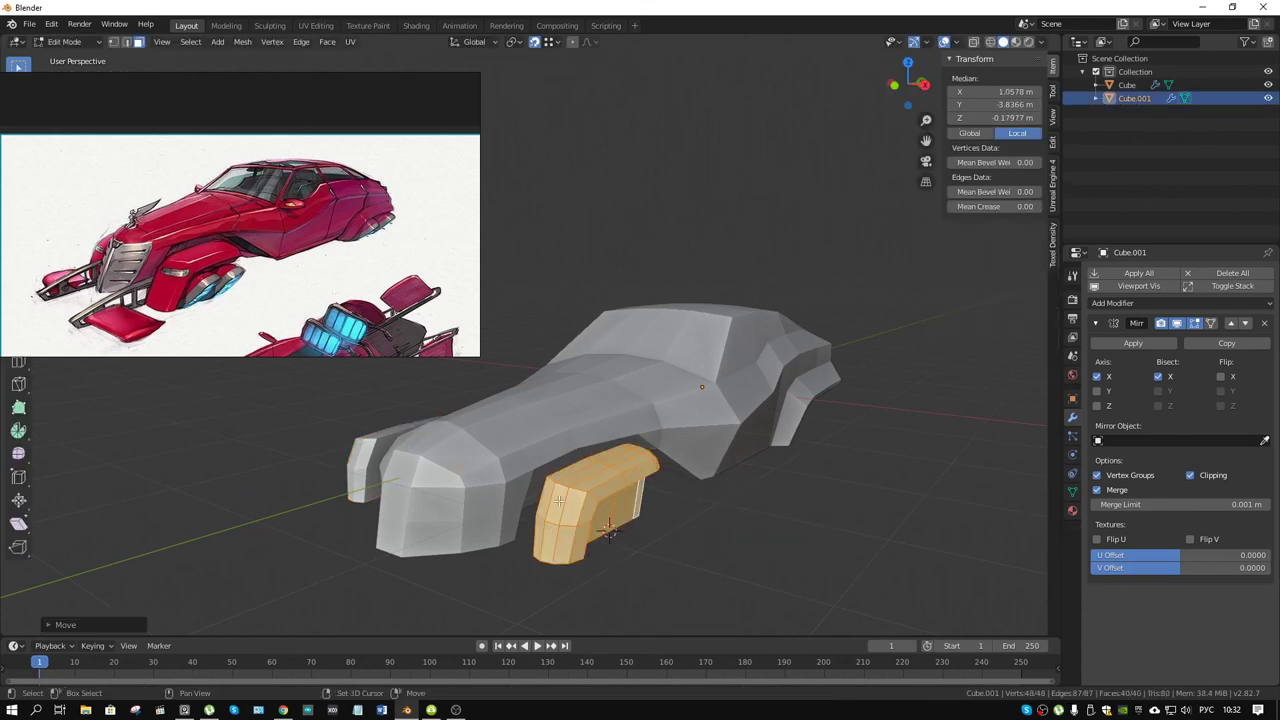
{"action": "left_click", "coordinate": [510, 43]}
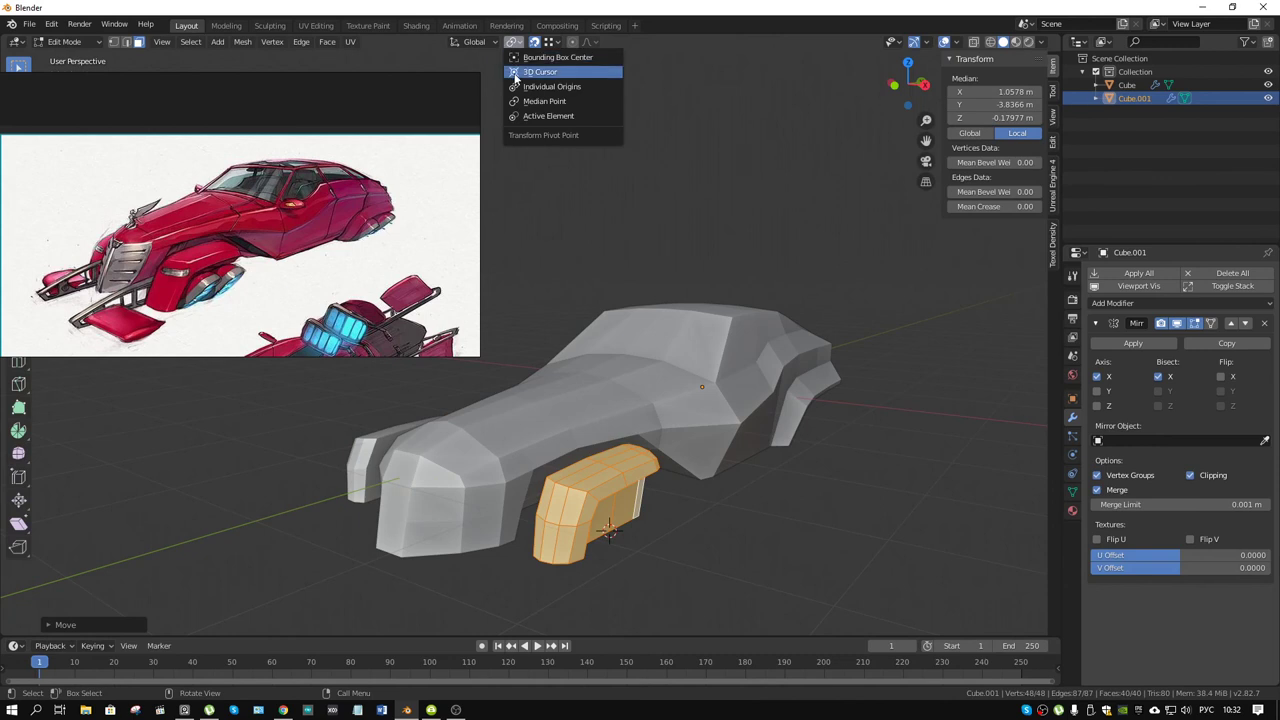
{"action": "left_click", "coordinate": [515, 75]}
{"action": "key", "text": "s"}
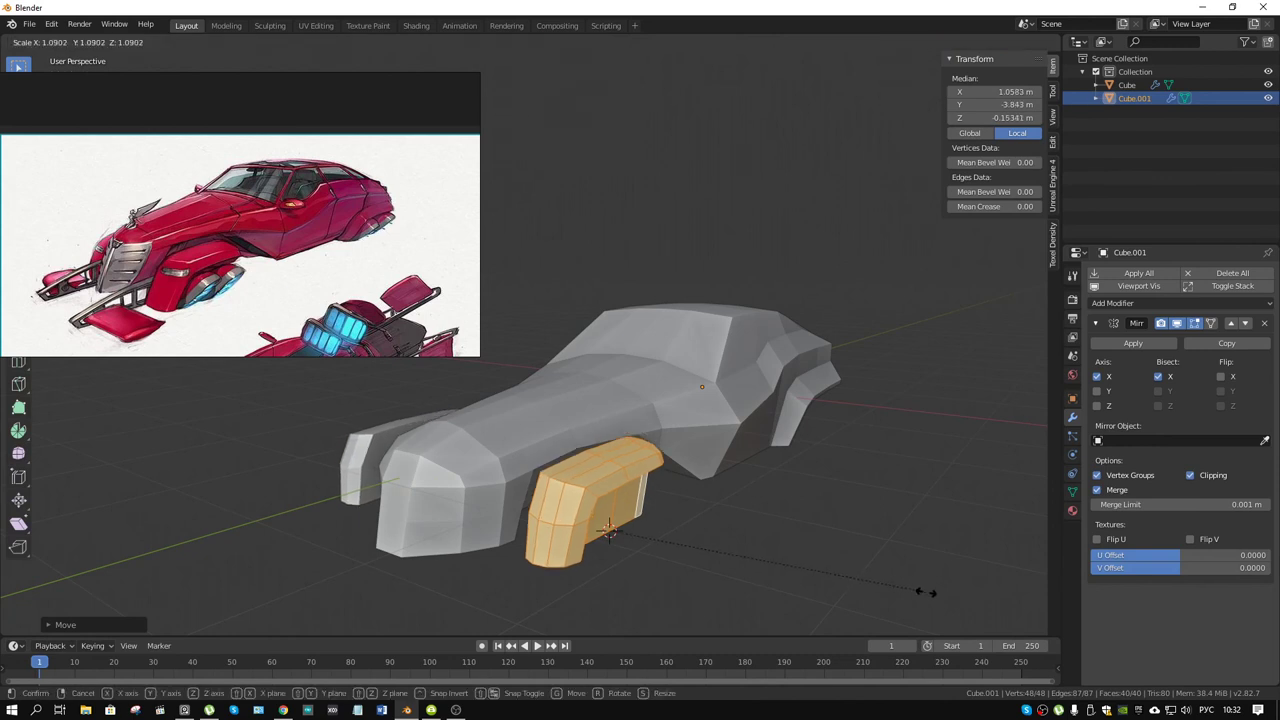
{"action": "left_click", "coordinate": [925, 592]}
- Move the hover pod back along the Y axis and check it from another angle
{"action": "key", "text": "g"}
{"action": "key", "text": "y"}
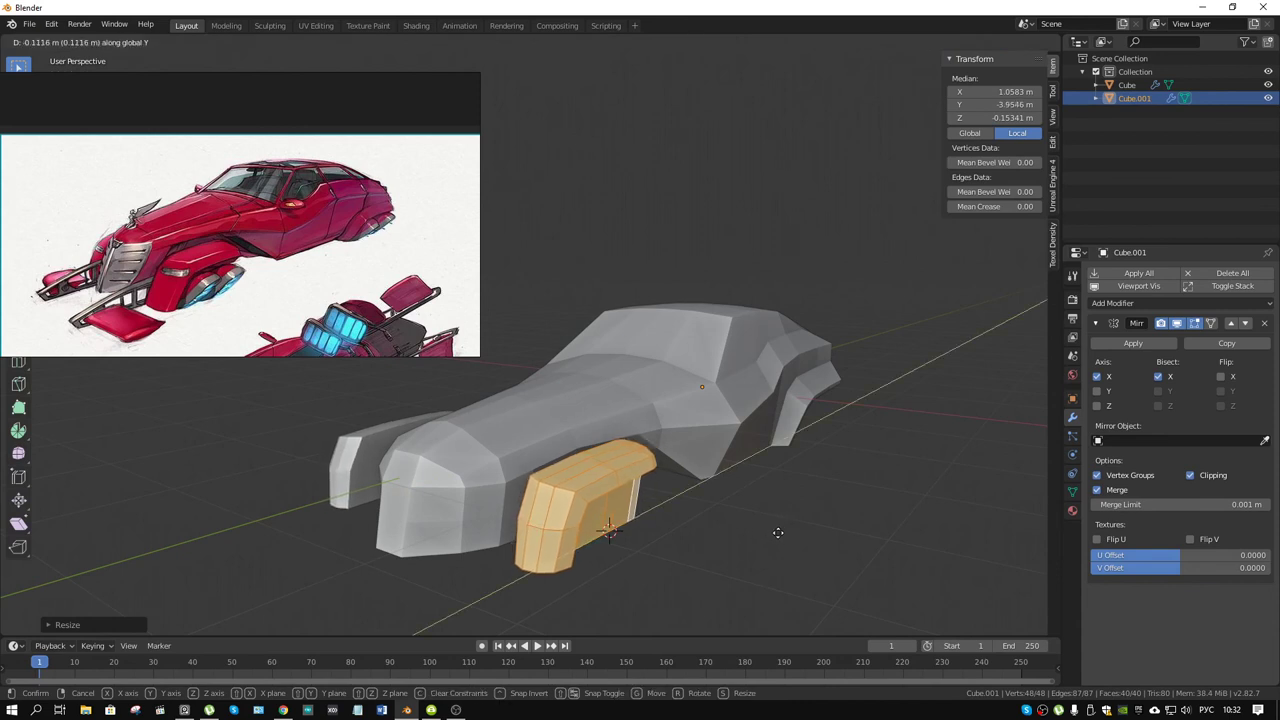
{"action": "left_click", "coordinate": [778, 532]}
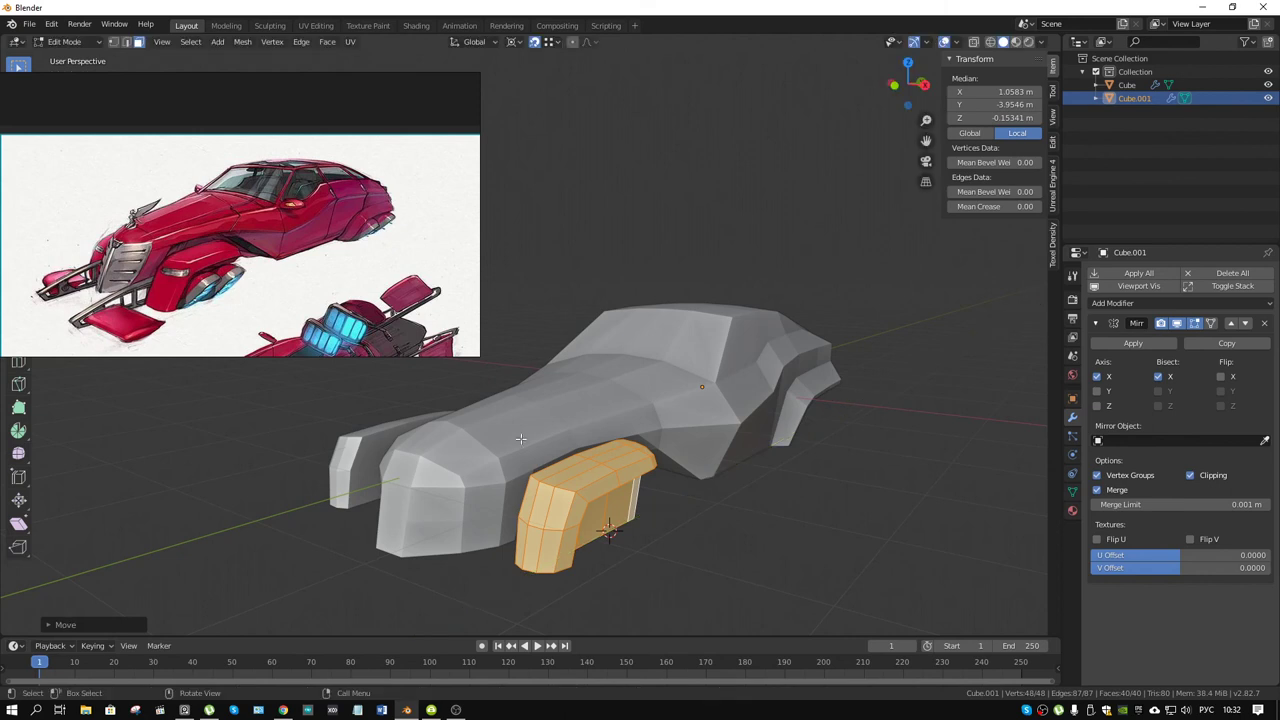
{"action": "middle_click_drag", "start_coordinate": [576, 475], "coordinate": [579, 481]}
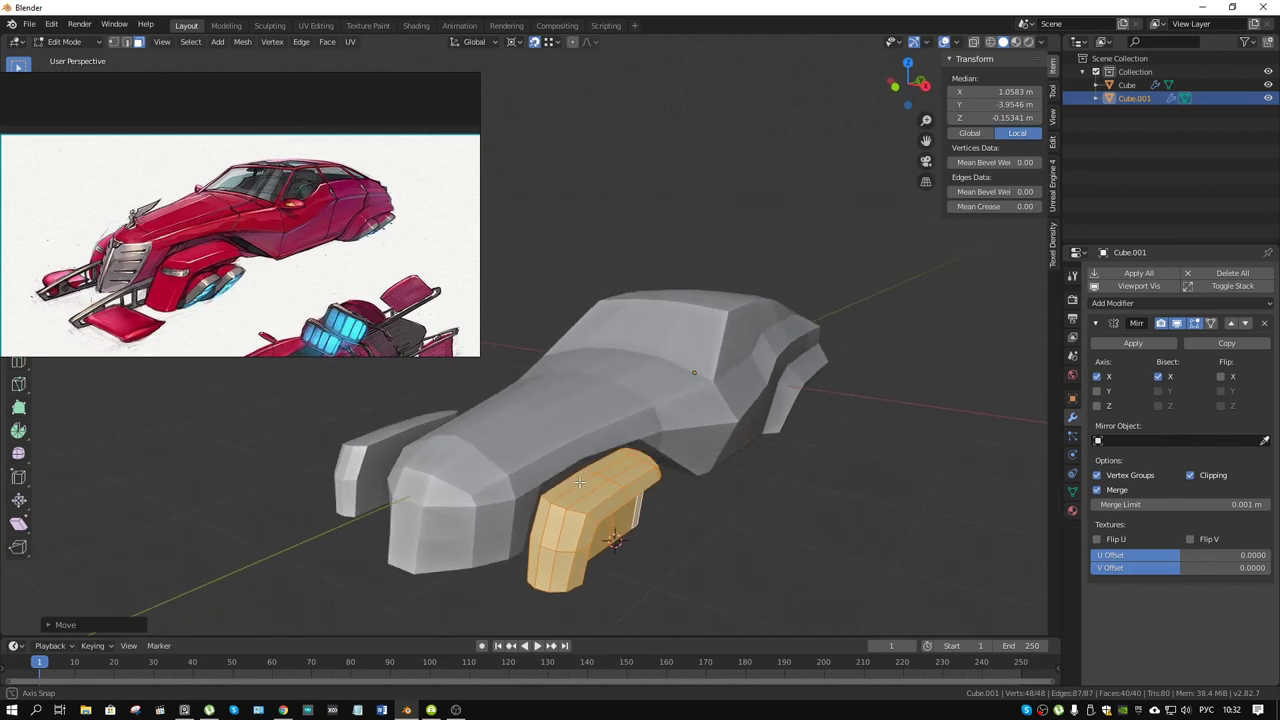
{"action": "middle_click_drag", "start_coordinate": [579, 482], "coordinate": [561, 478]}
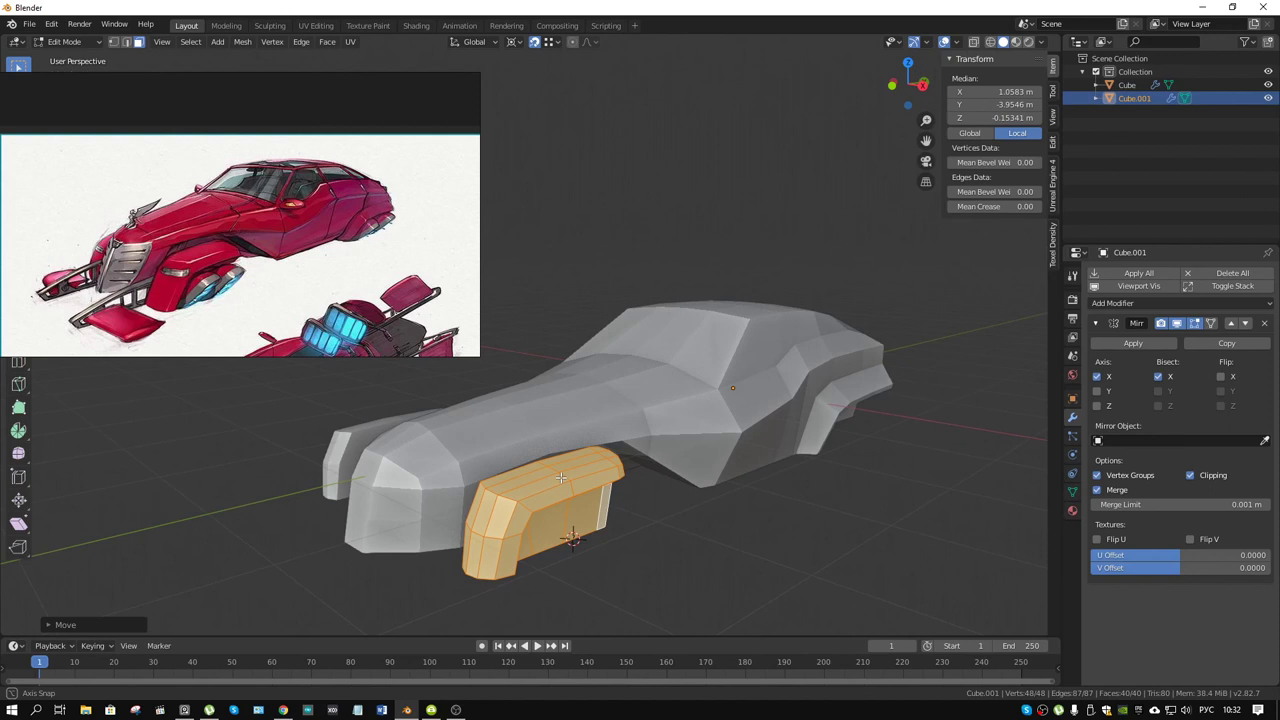
{"action": "key", "text": "ctrl+Tab"}
- Return to Object Mode, deselect, and pan the reference down to the pencil car sketches
{"action": "left_click", "coordinate": [583, 480]}
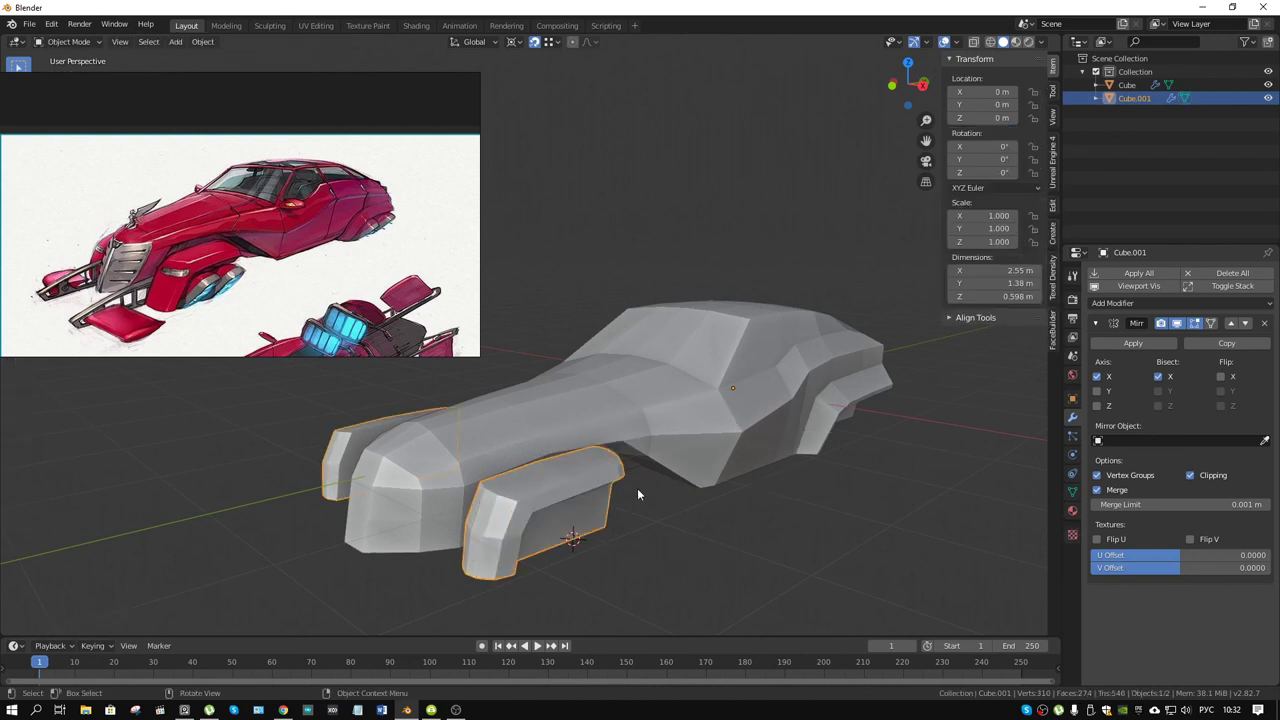
{"action": "mouse_move", "coordinate": [637, 488]}
{"action": "middle_mouse_down"}
{"action": "mouse_move", "coordinate": [609, 470]}
{"action": "mouse_move", "coordinate": [620, 437]}
{"action": "mouse_move", "coordinate": [591, 463]}
{"action": "mouse_move", "coordinate": [560, 563]}
{"action": "mouse_move", "coordinate": [582, 540]}
{"action": "mouse_move", "coordinate": [610, 432]}
{"action": "mouse_move", "coordinate": [595, 421]}
{"action": "middle_mouse_up"}
{"action": "left_click", "coordinate": [609, 470]}
{"action": "left_click_drag", "start_coordinate": [368, 295], "coordinate": [370, 215]}
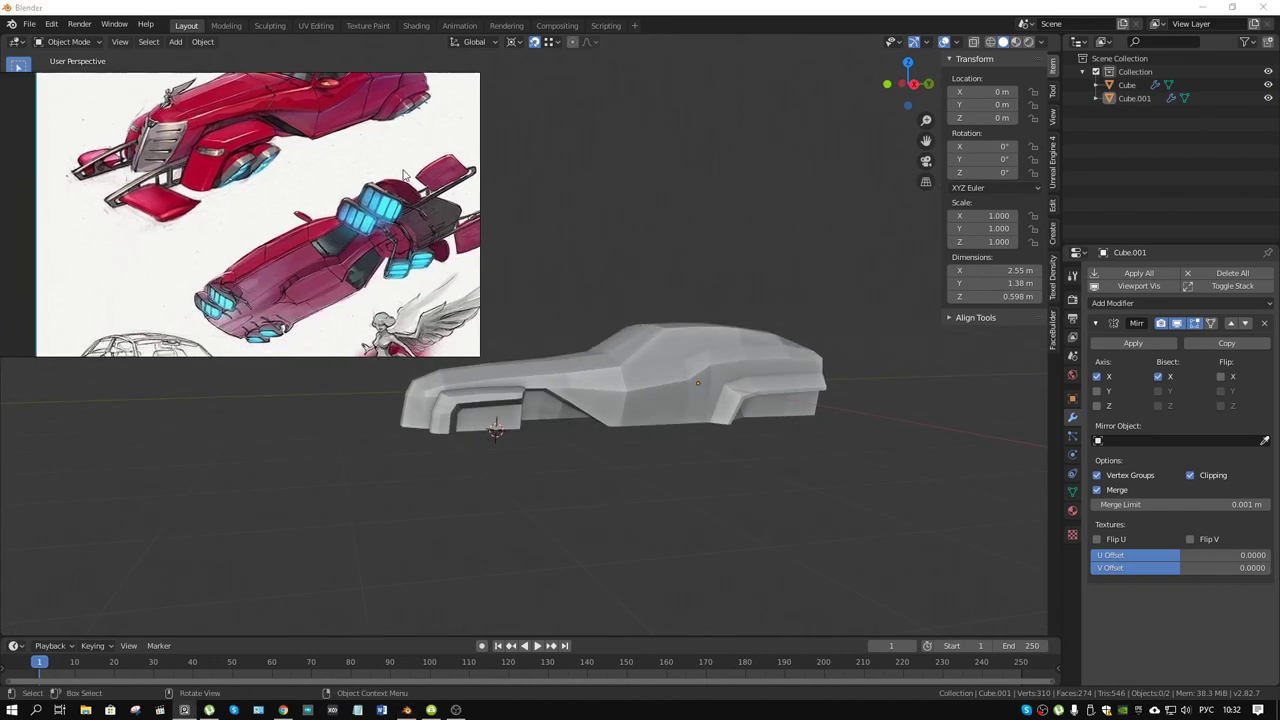
{"action": "left_click_drag", "start_coordinate": [333, 288], "coordinate": [349, 167]}
{"action": "left_click_drag", "start_coordinate": [357, 319], "coordinate": [357, 291]}
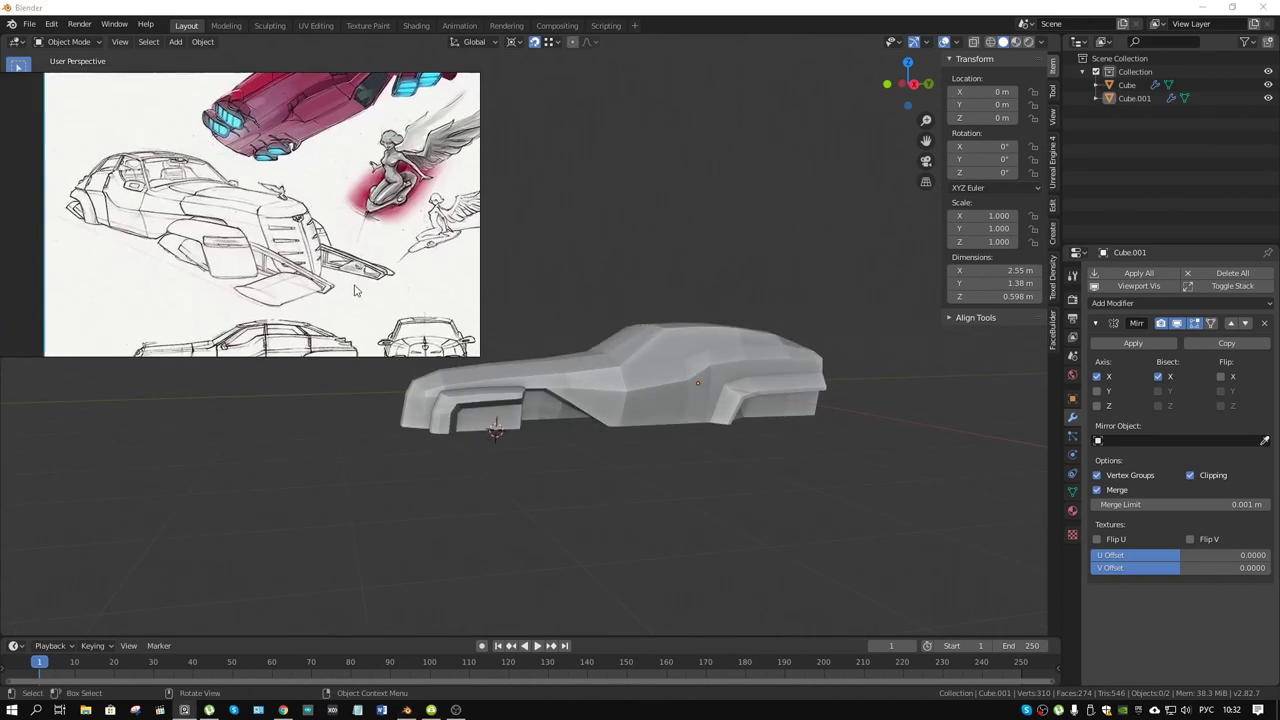
{"action": "scroll", "coordinate": [250, 258], "scroll_direction": "down", "scroll_amount": 2}
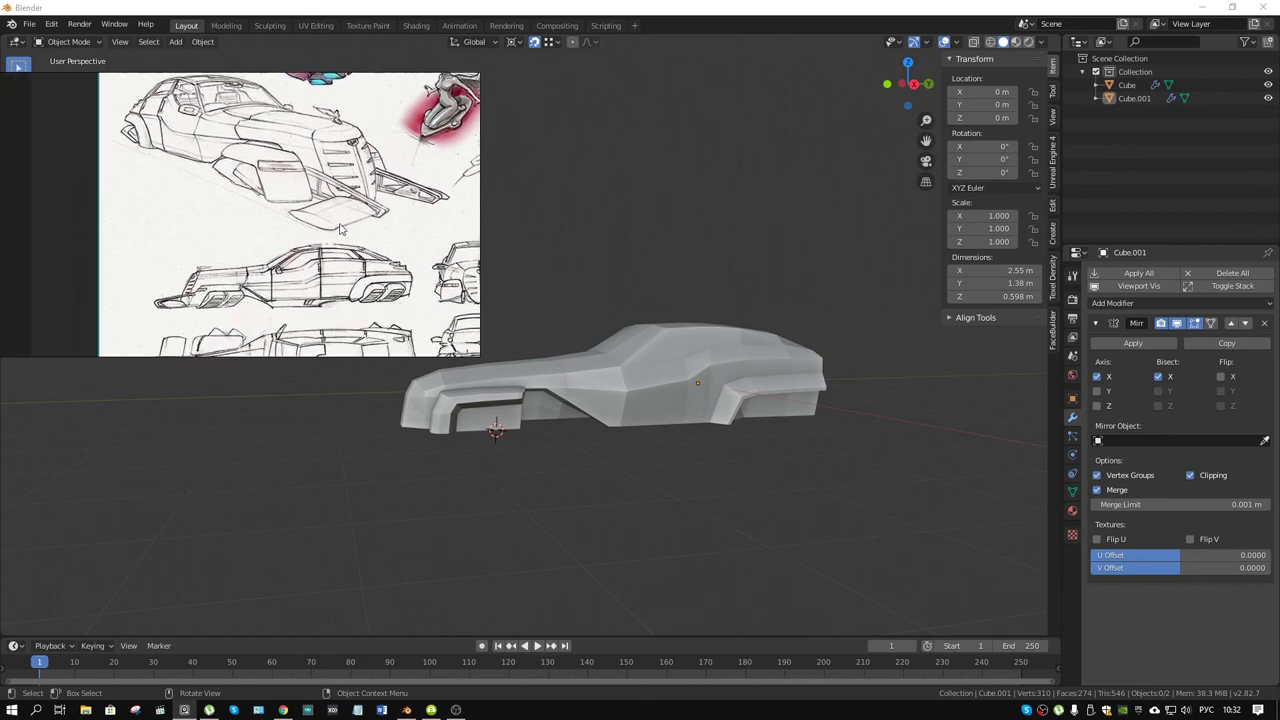
{"action": "scroll", "coordinate": [250, 258], "scroll_direction": "up", "scroll_amount": 1}
{"action": "scroll", "coordinate": [251, 254], "scroll_direction": "up", "scroll_amount": 1}
- Frame the pencil side, front and top views in the reference and orbit to a front view
{"action": "left_click_drag", "start_coordinate": [321, 217], "coordinate": [300, 340]}
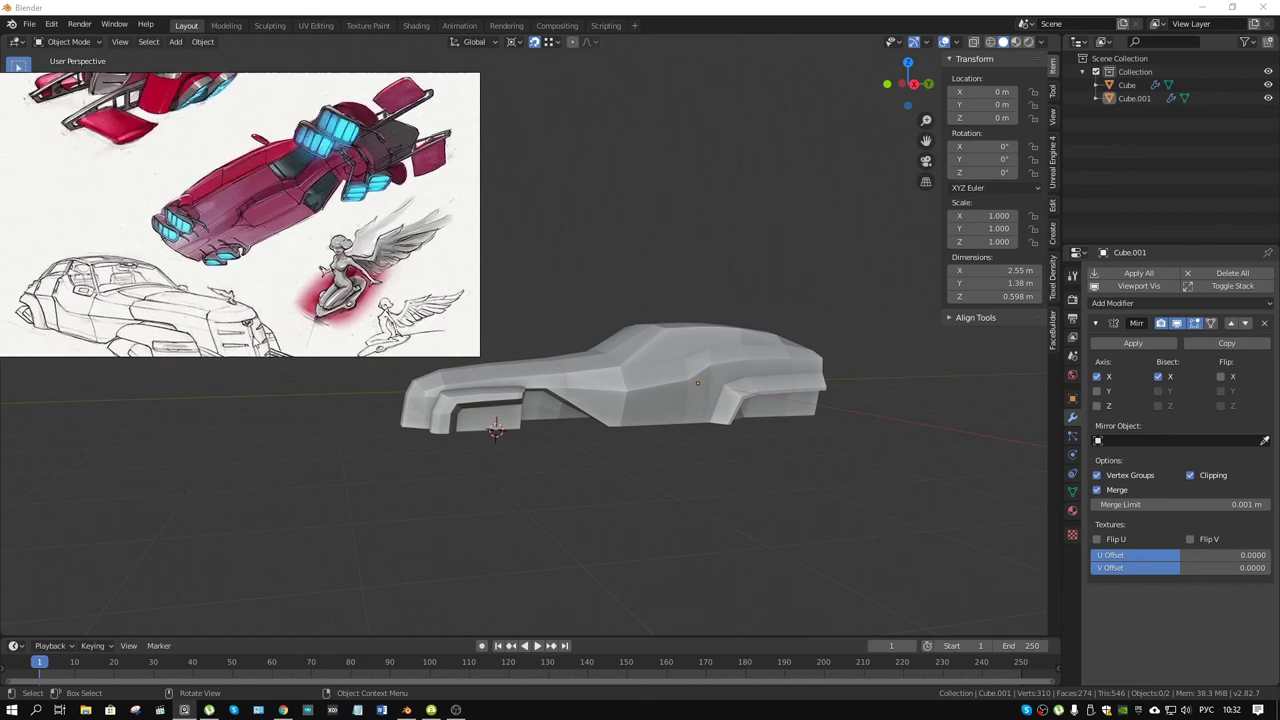
{"action": "mouse_move", "coordinate": [250, 230]}
{"action": "left_mouse_down"}
{"action": "mouse_move", "coordinate": [250, 354]}
{"action": "mouse_move", "coordinate": [233, 190]}
{"action": "left_mouse_up"}
{"action": "left_click_drag", "start_coordinate": [175, 328], "coordinate": [175, 256]}
{"action": "mouse_move", "coordinate": [236, 306]}
{"action": "left_mouse_down"}
{"action": "mouse_move", "coordinate": [236, 216]}
{"action": "mouse_move", "coordinate": [240, 255]}
{"action": "left_mouse_up"}
{"action": "scroll", "coordinate": [474, 246], "scroll_direction": "up", "scroll_amount": 3}
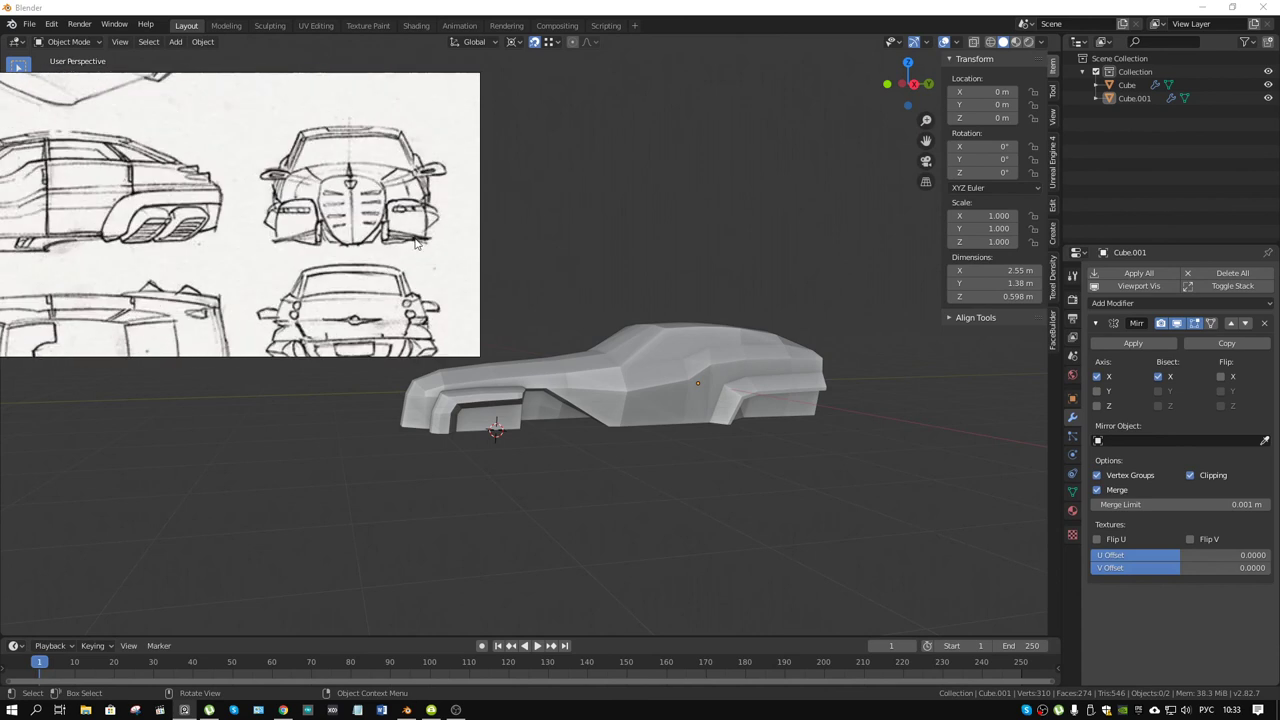
{"action": "mouse_move", "coordinate": [601, 418]}
{"action": "middle_mouse_down"}
{"action": "mouse_move", "coordinate": [725, 414]}
{"action": "mouse_move", "coordinate": [704, 414]}
{"action": "middle_mouse_up"}
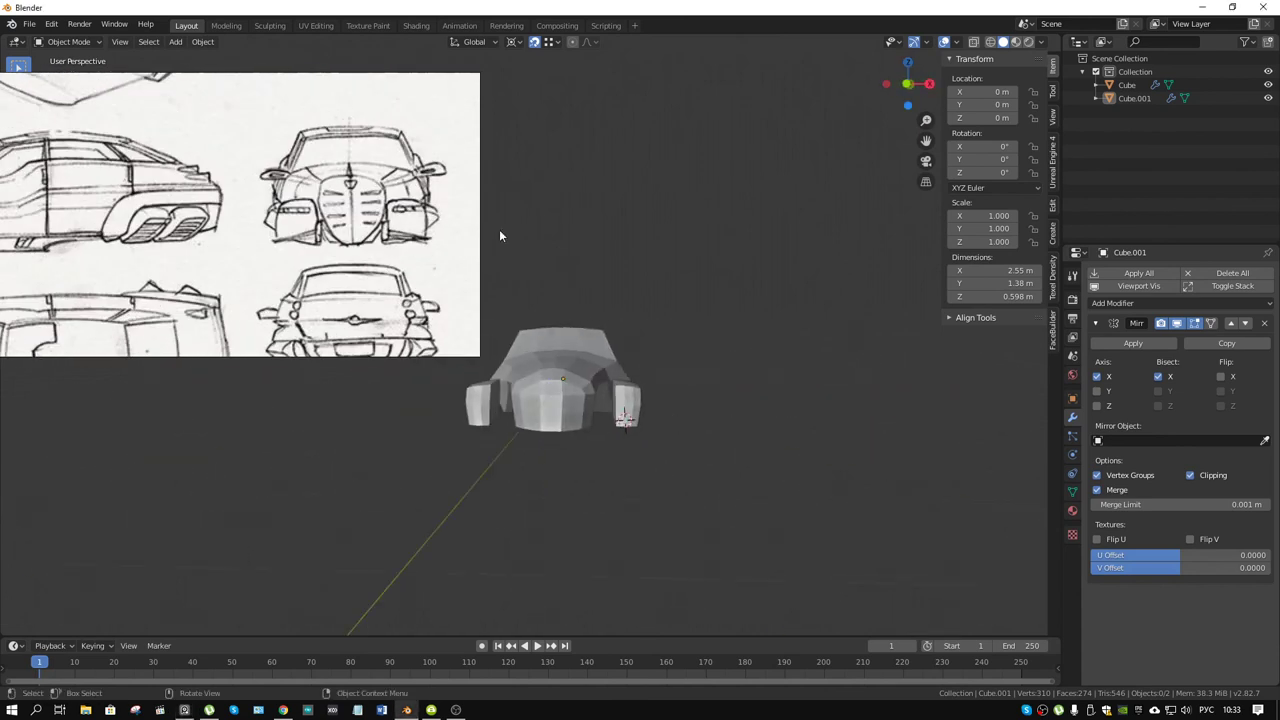
- In Edit Mode on Cube.001, move the hover pod along X toward the body
{"action": "left_click", "coordinate": [621, 412]}
{"action": "scroll", "coordinate": [621, 412], "scroll_direction": "up", "scroll_amount": 2}
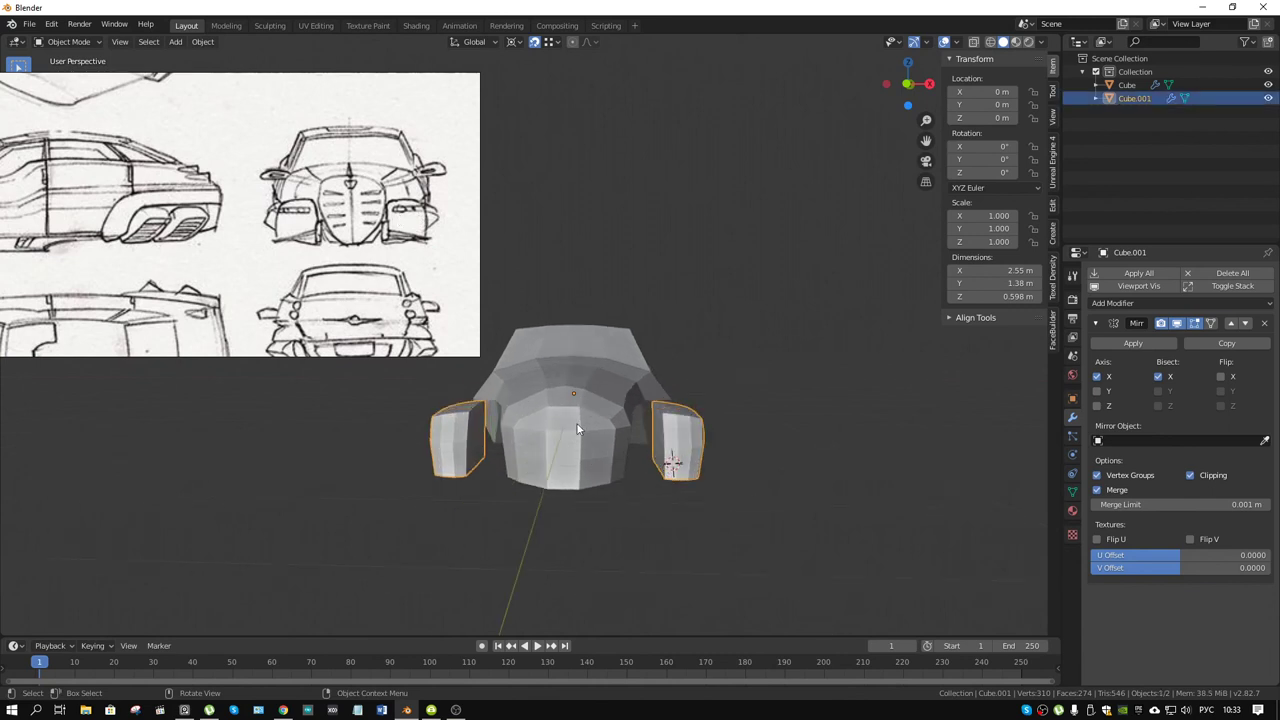
{"action": "key", "text": "ctrl+Tab"}
{"action": "left_click", "coordinate": [800, 490]}
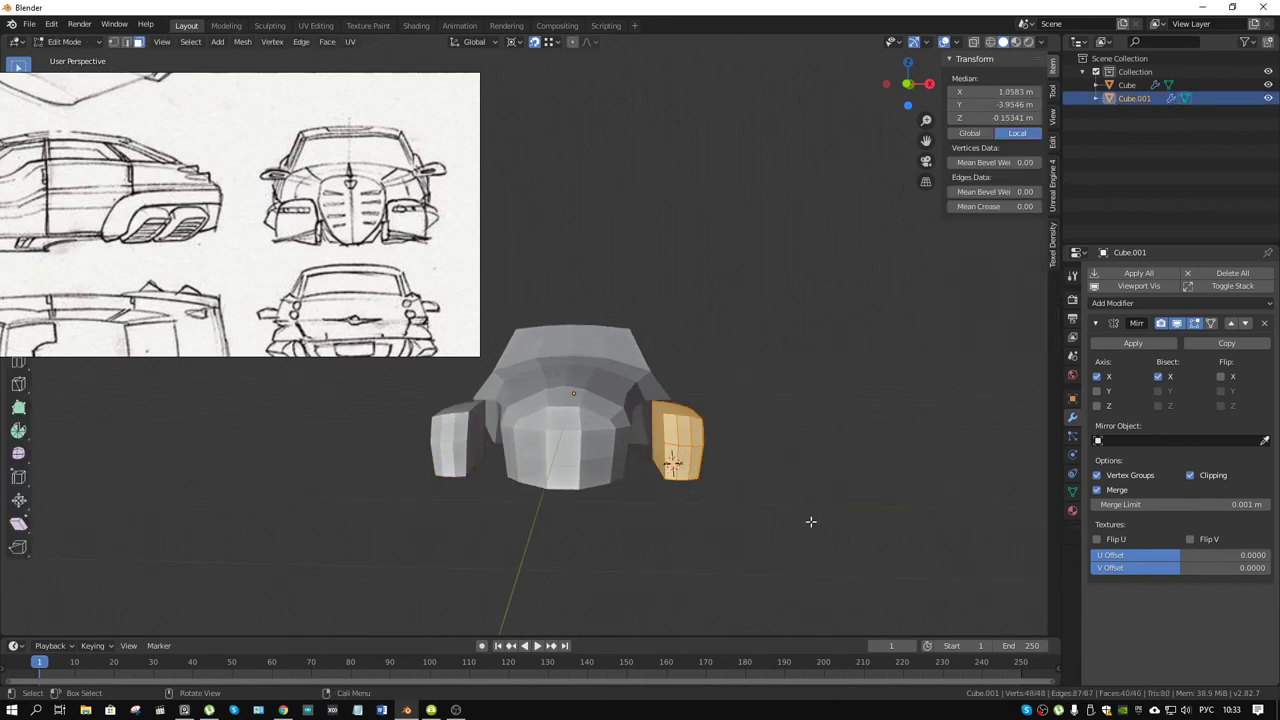
{"action": "key", "text": "g"}
{"action": "key", "text": "x"}
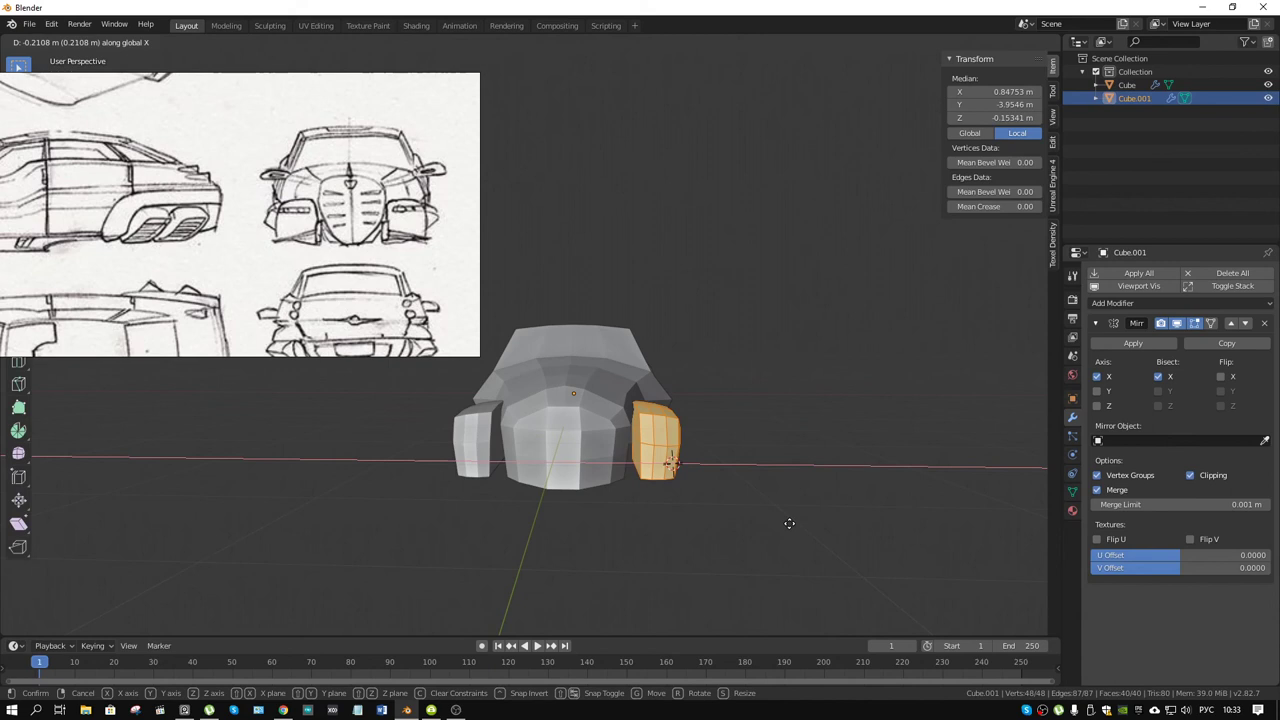
{"action": "left_click", "coordinate": [789, 523]}
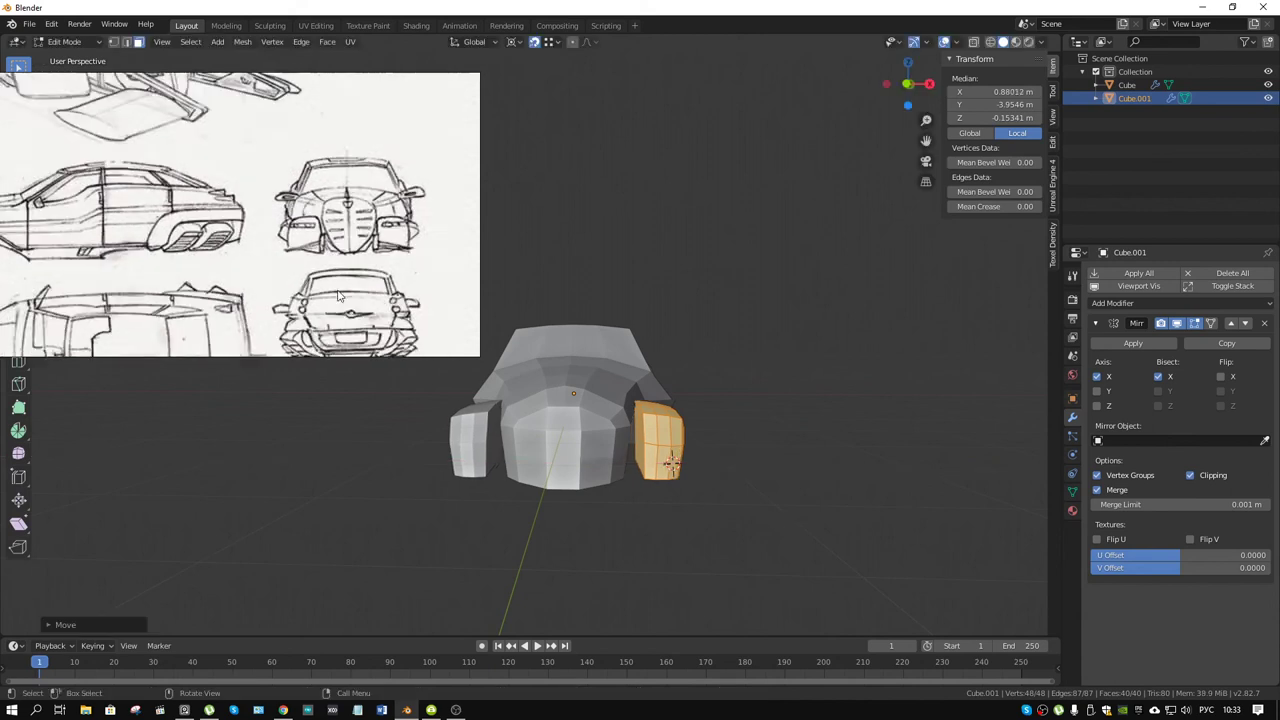
- Widen the hover pod by scaling it along the X axis
{"action": "middle_click_drag", "start_coordinate": [670, 463], "coordinate": [523, 500]}
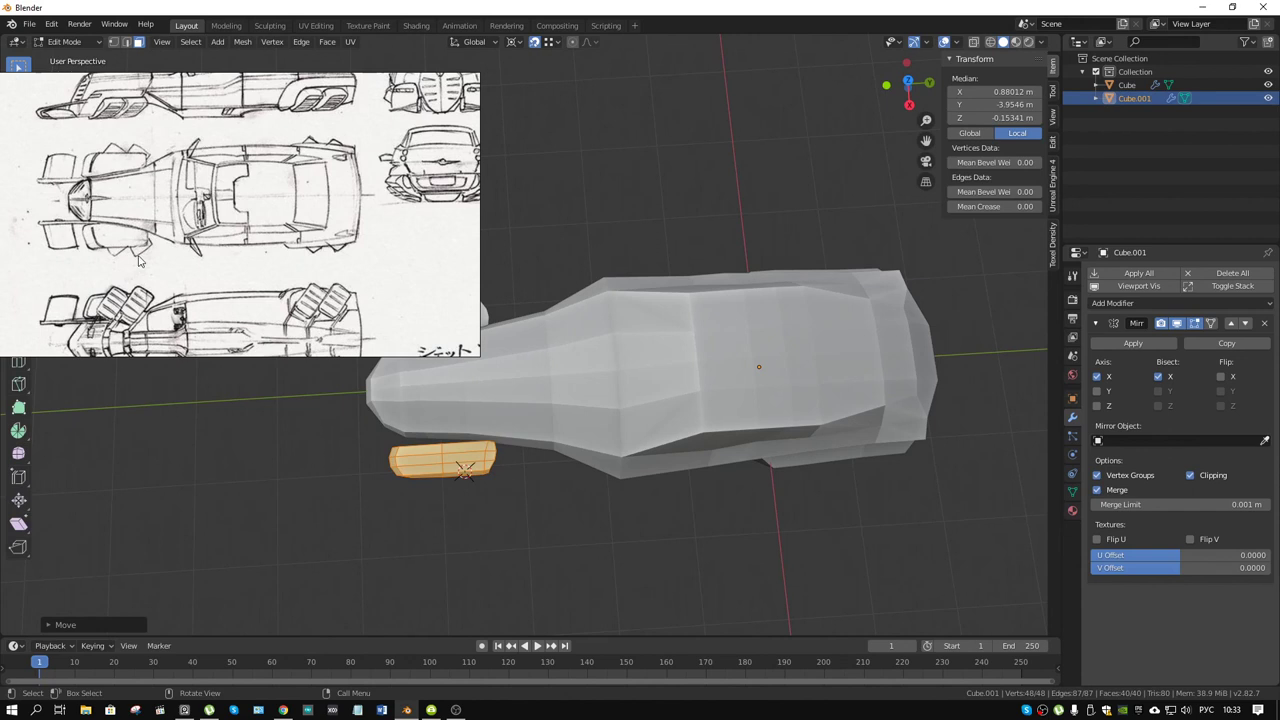
{"action": "middle_click_drag", "start_coordinate": [522, 443], "coordinate": [668, 287]}
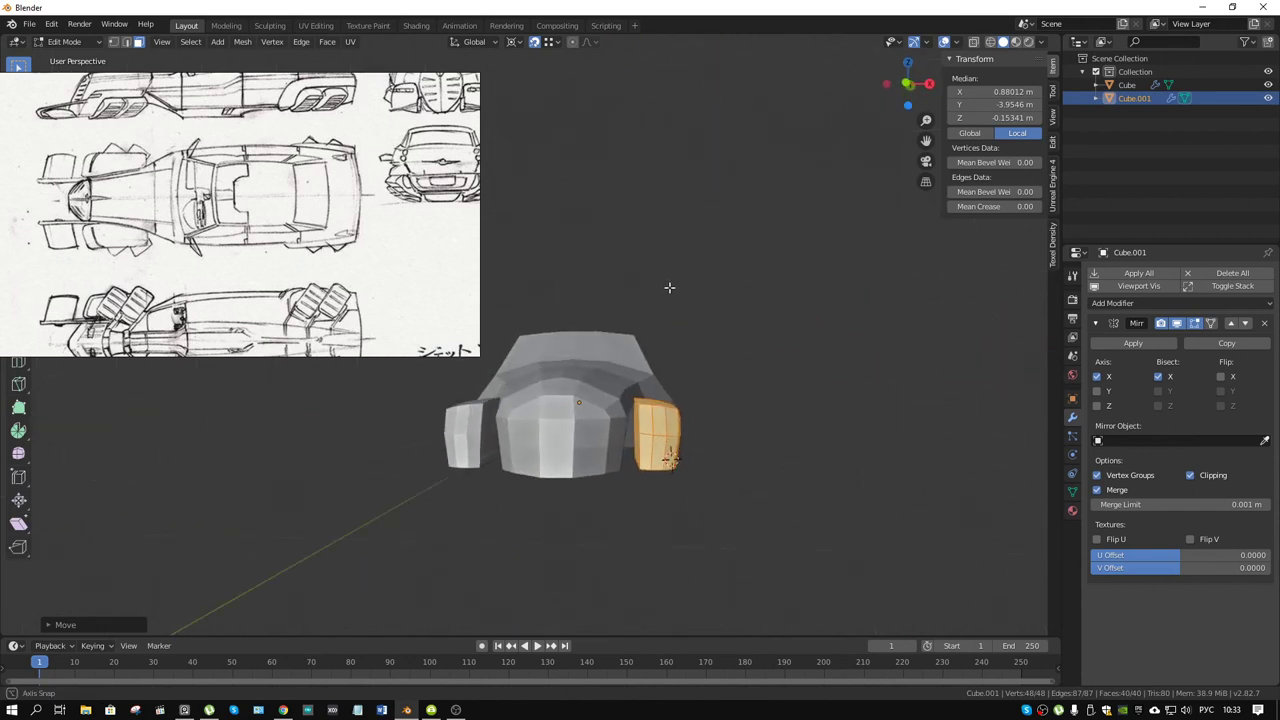
{"action": "middle_click_drag", "start_coordinate": [668, 287], "coordinate": [668, 351]}
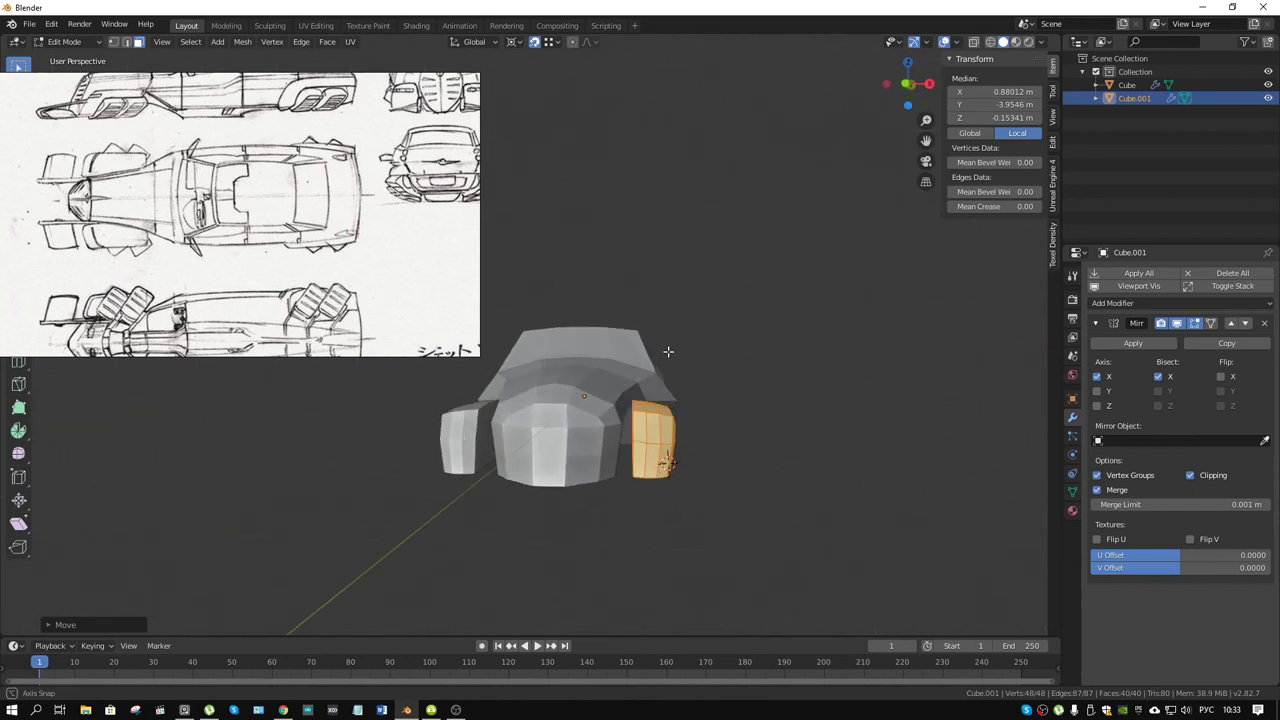
{"action": "key", "text": "s"}
{"action": "key", "text": "x"}
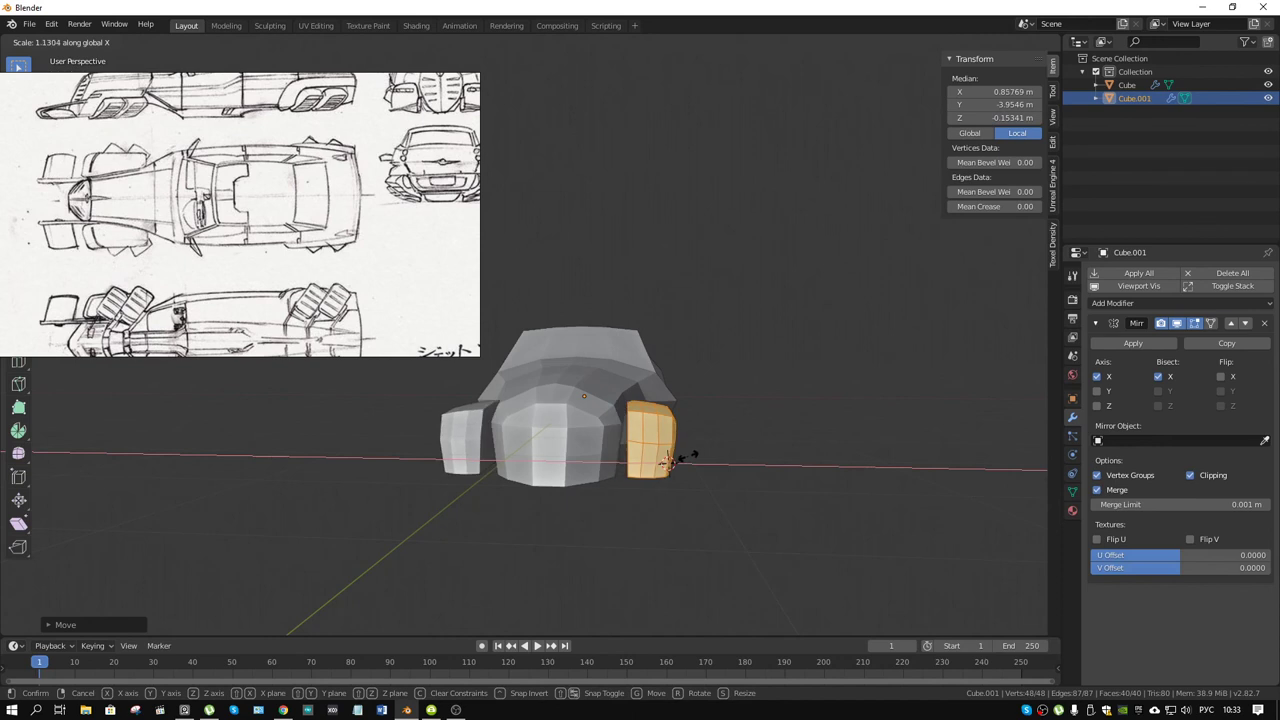
{"action": "left_click", "coordinate": [688, 456]}
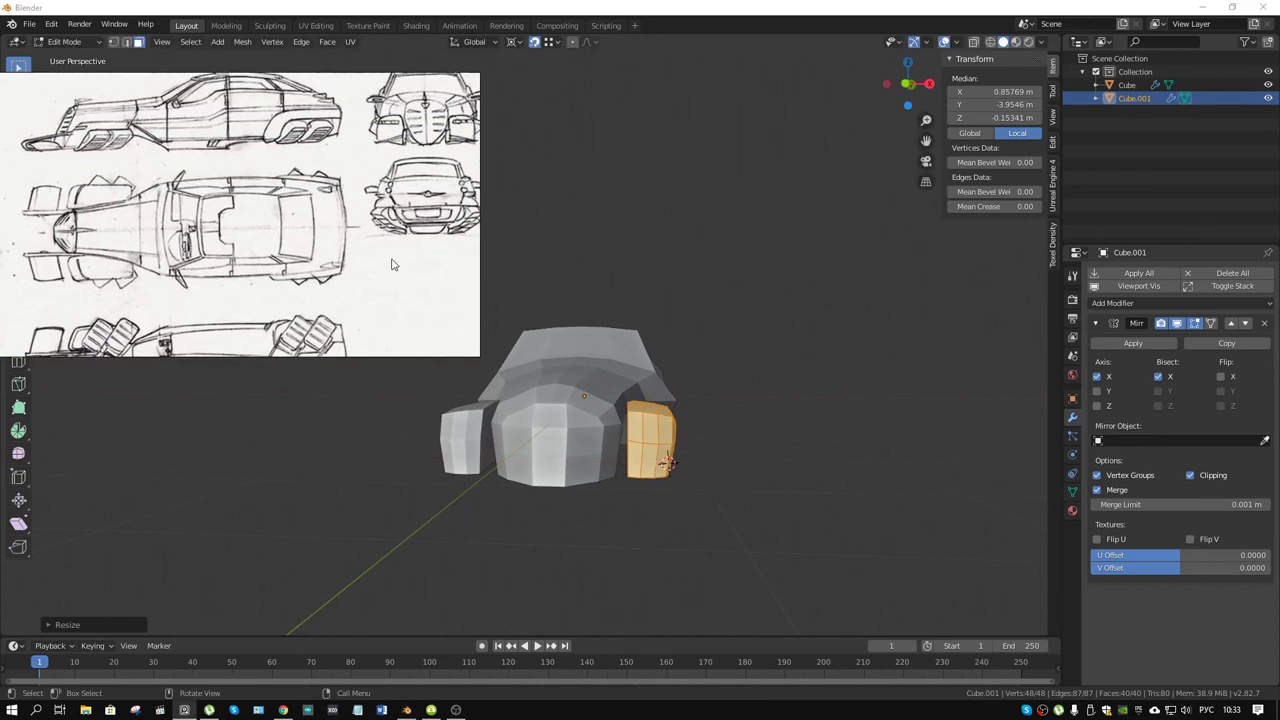
- Compare with the perspective pencil sketch, nudge the pod outward along X, and return to Object Mode
{"action": "left_click_drag", "start_coordinate": [392, 264], "coordinate": [369, 323]}
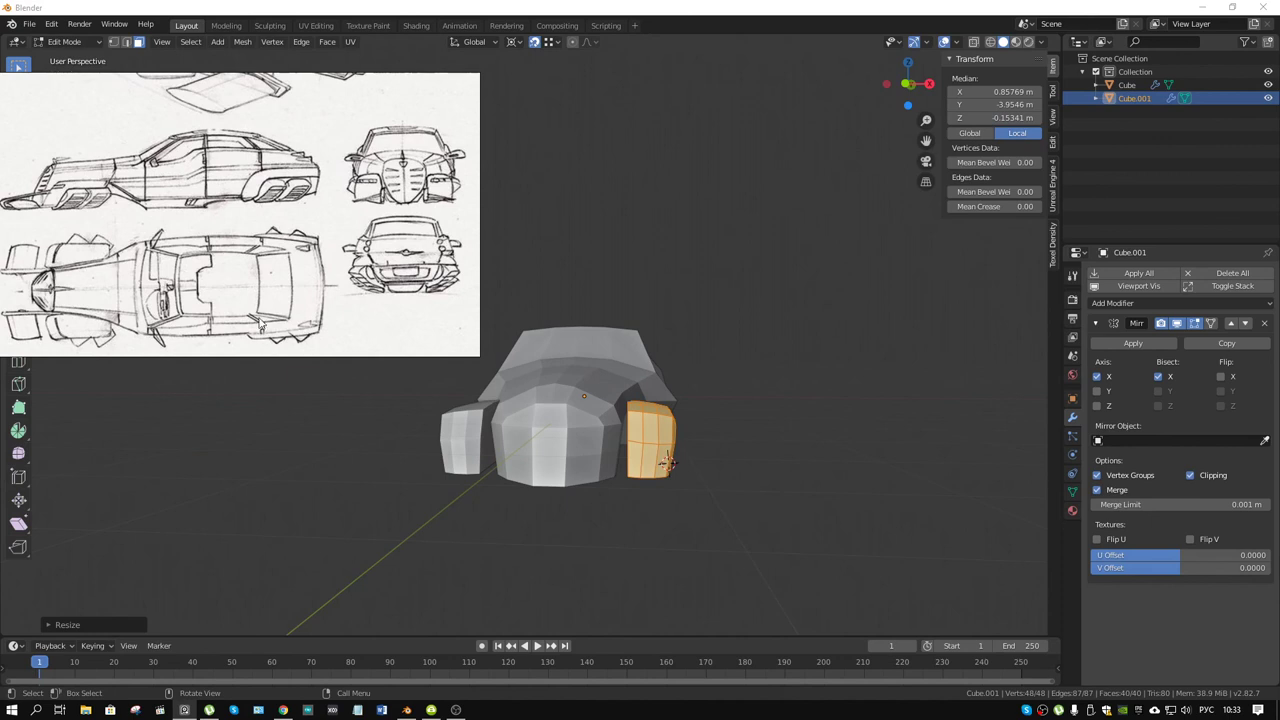
{"action": "left_click_drag", "start_coordinate": [260, 322], "coordinate": [201, 380]}
{"action": "scroll", "coordinate": [664, 455], "scroll_direction": "up", "scroll_amount": 1}
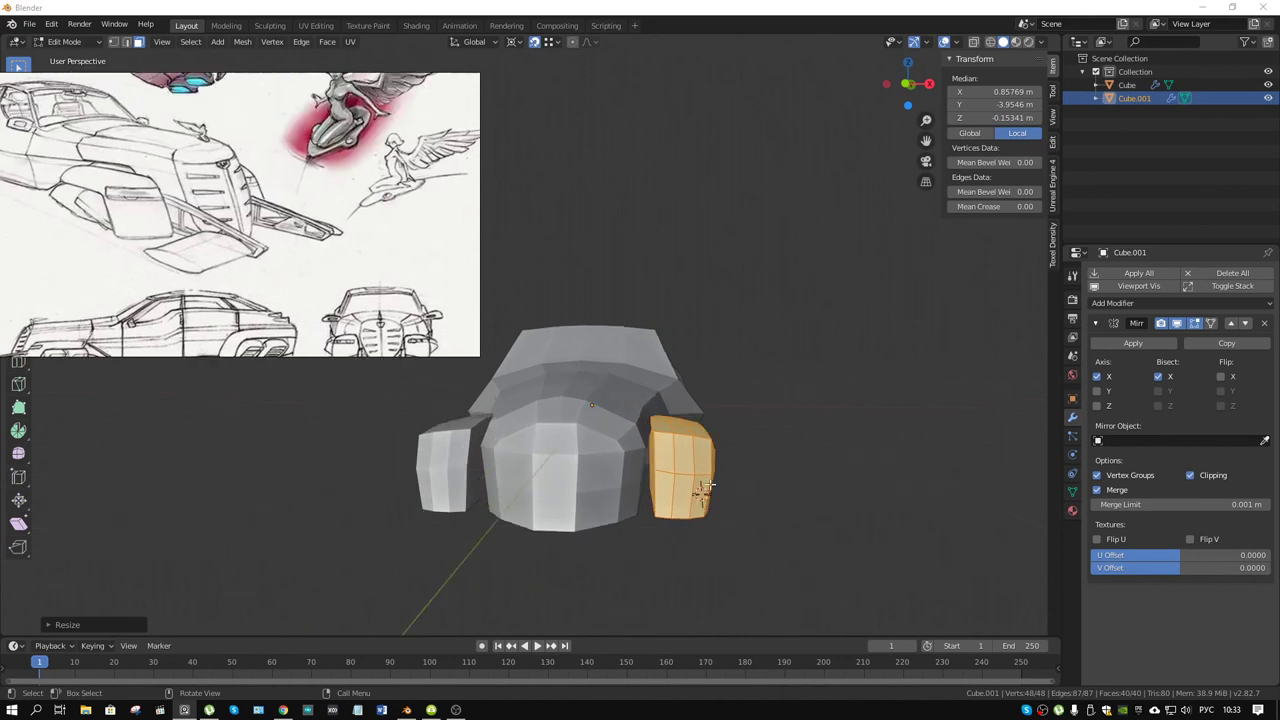
{"action": "mouse_move", "coordinate": [700, 480]}
{"action": "middle_mouse_down"}
{"action": "mouse_move", "coordinate": [704, 459]}
{"action": "mouse_move", "coordinate": [794, 373]}
{"action": "middle_mouse_up"}
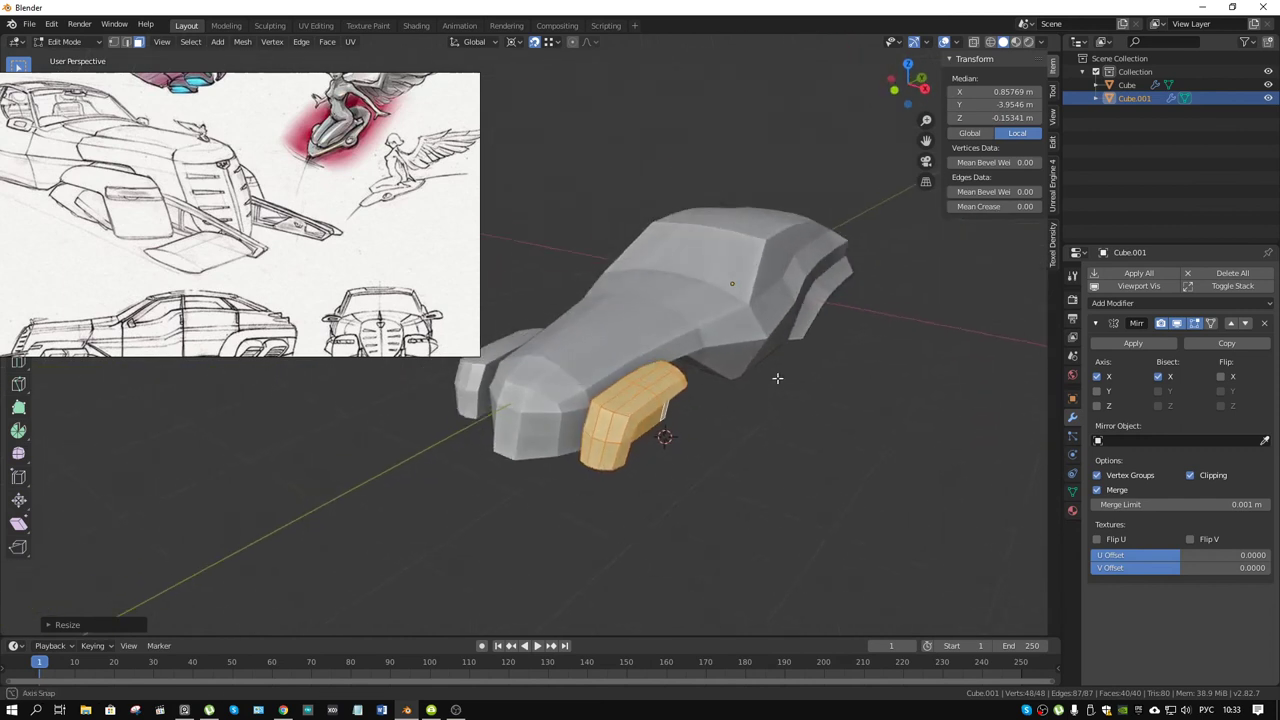
{"action": "key", "text": "g"}
{"action": "key", "text": "x"}
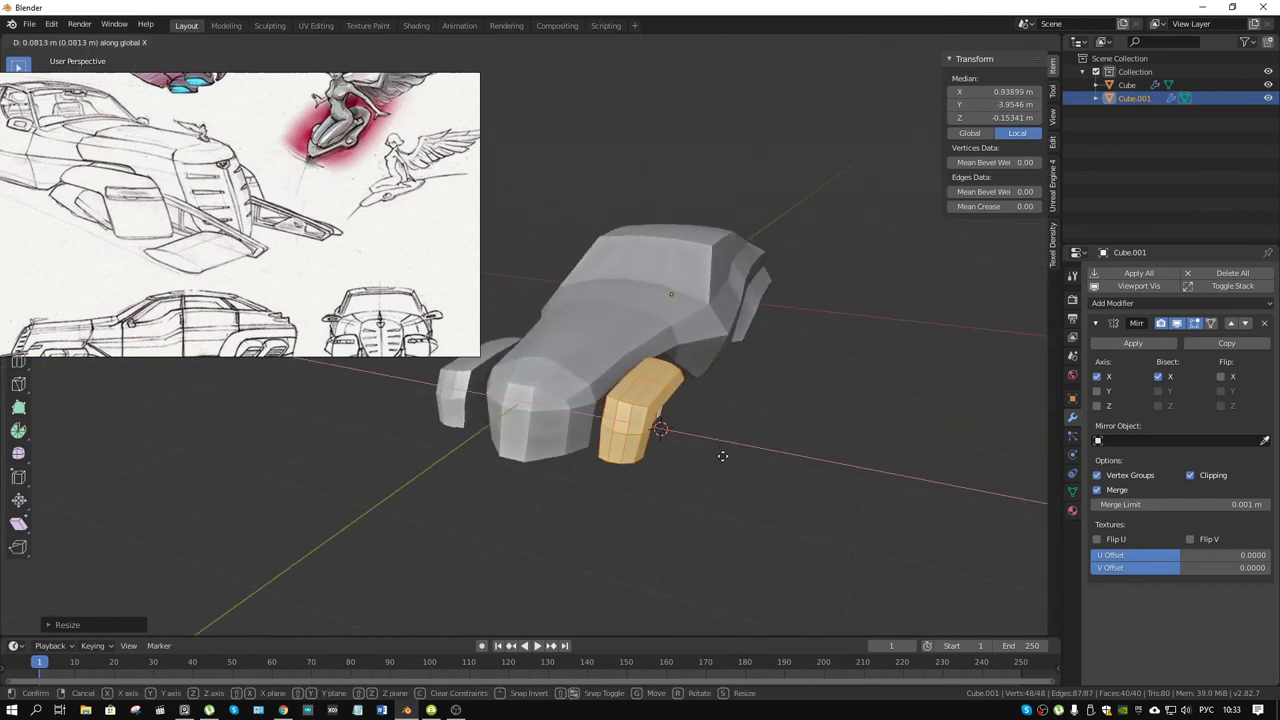
{"action": "left_click", "coordinate": [729, 461]}
{"action": "middle_click_drag", "start_coordinate": [729, 461], "coordinate": [404, 190]}
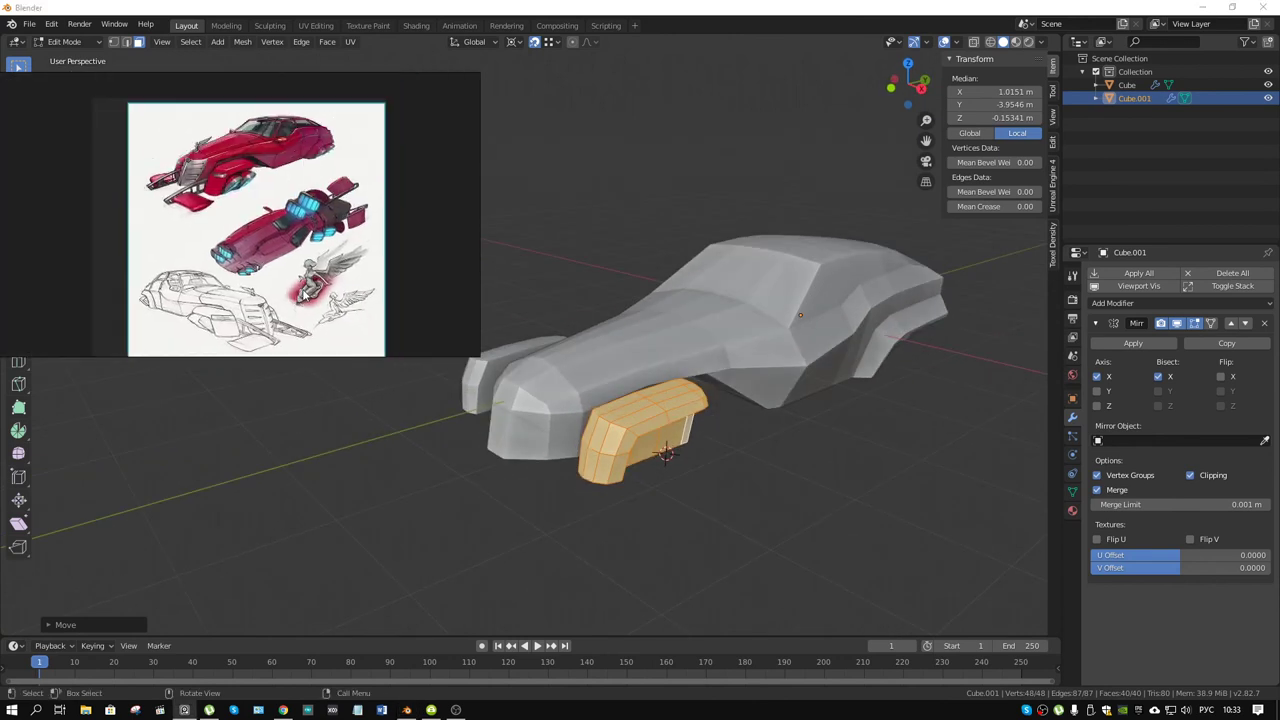
{"action": "middle_click_drag", "start_coordinate": [272, 238], "coordinate": [673, 350]}
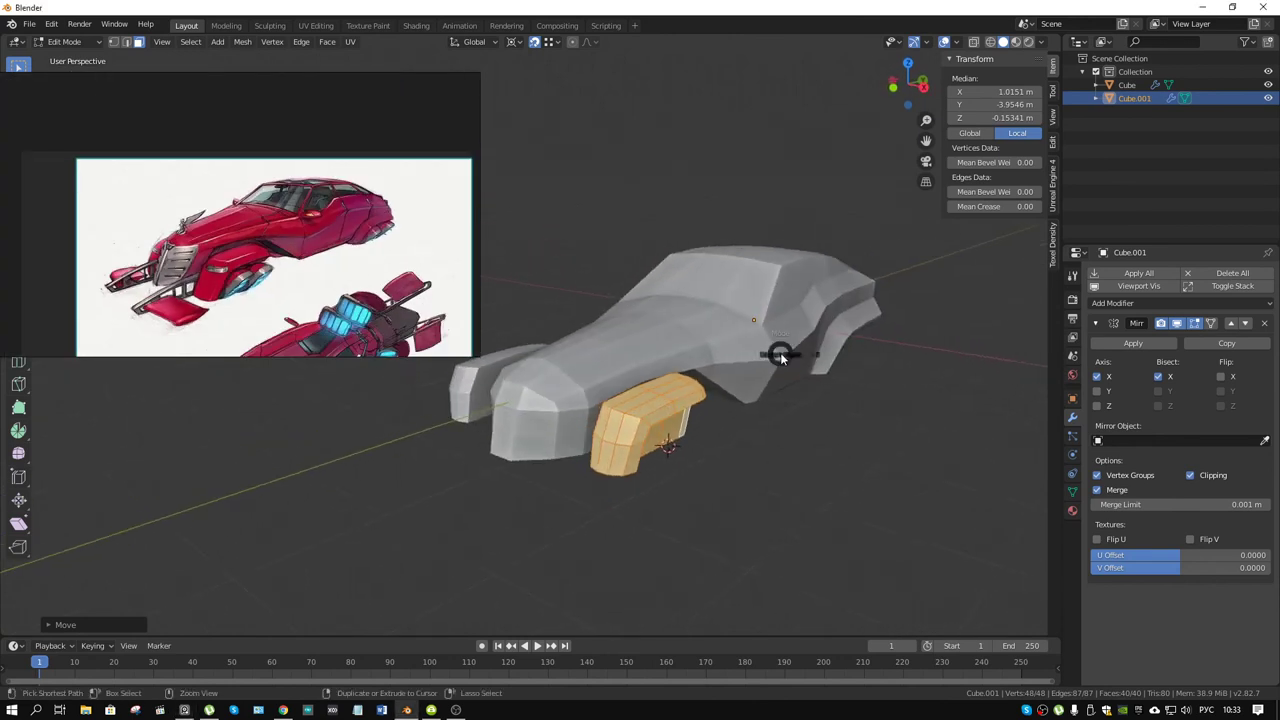
{"action": "key", "text": "Tab"}
{"action": "scroll", "coordinate": [786, 408], "scroll_direction": "down", "scroll_amount": 1}
{"action": "left_click", "coordinate": [786, 408]}
{"action": "mouse_move", "coordinate": [786, 408]}
{"action": "middle_mouse_down"}
{"action": "mouse_move", "coordinate": [717, 367]}
{"action": "mouse_move", "coordinate": [801, 358]}
{"action": "mouse_move", "coordinate": [733, 412]}
{"action": "mouse_move", "coordinate": [759, 384]}
{"action": "mouse_move", "coordinate": [731, 388]}
{"action": "middle_mouse_up"}
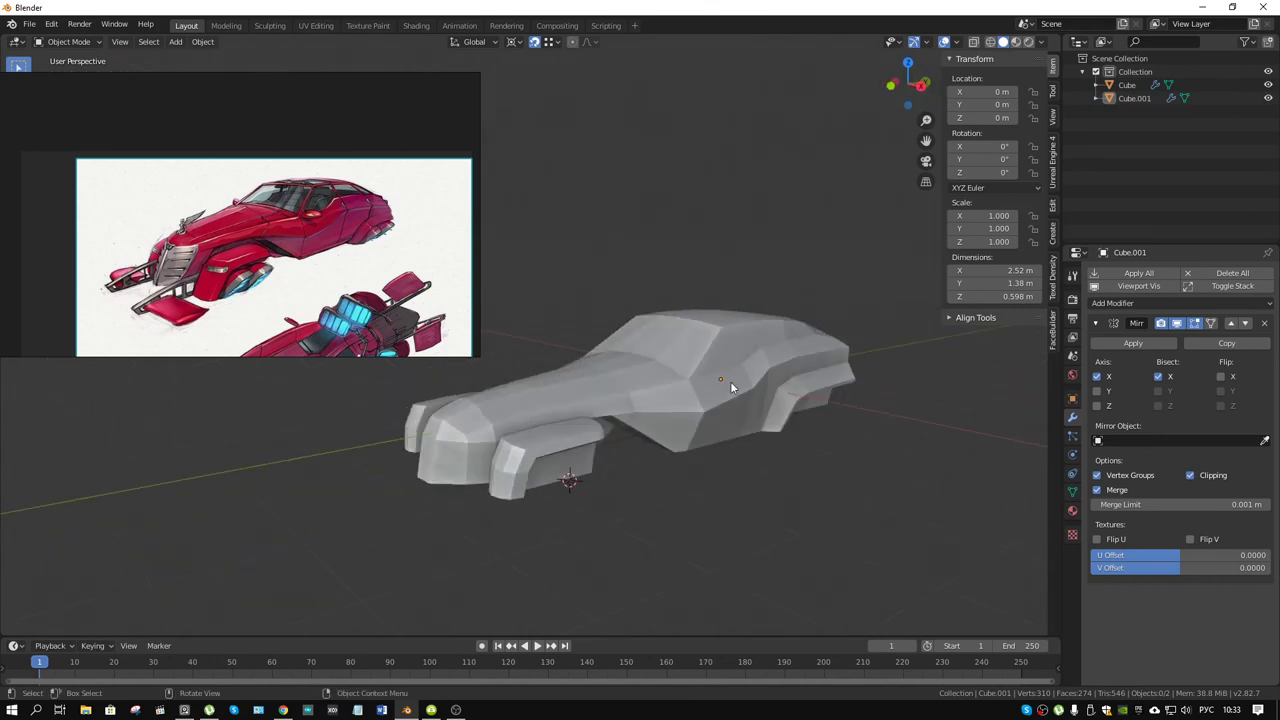